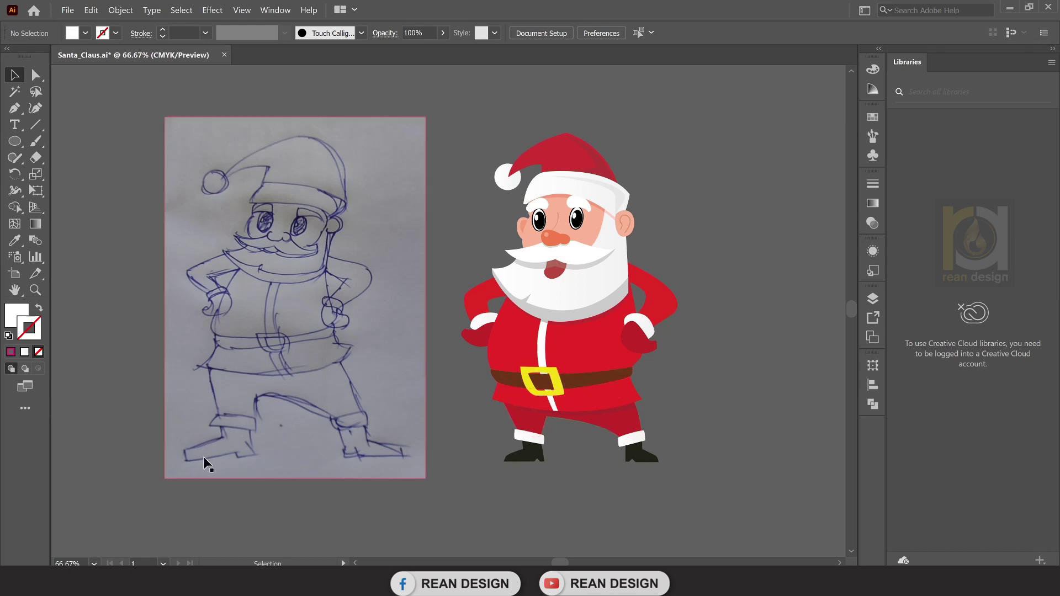
Select the pencil sketch and then the coloured Santa group to inspect them.
left_click(302, 398)
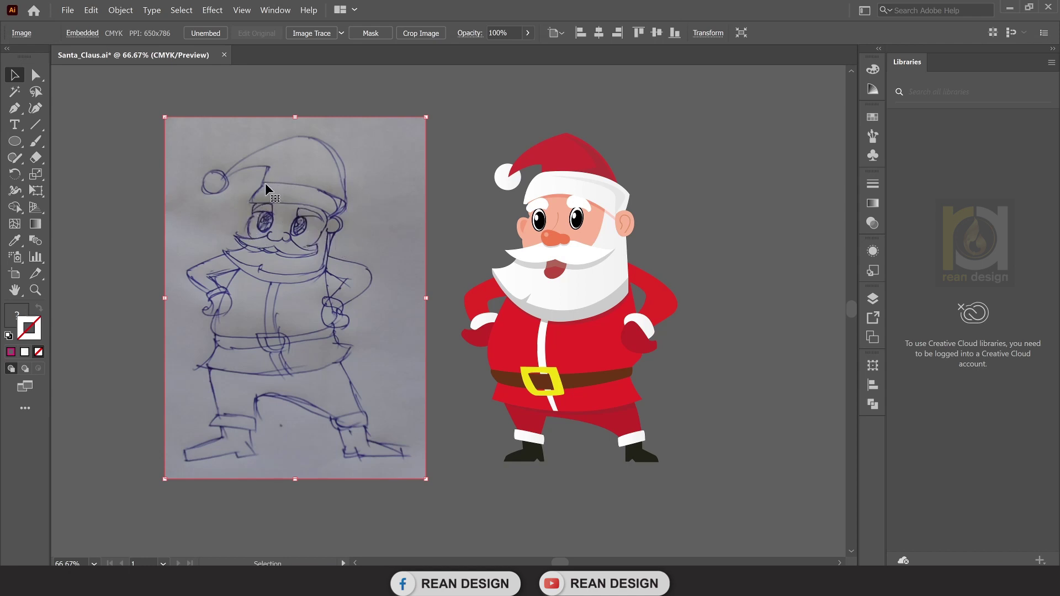
left_click(442, 190)
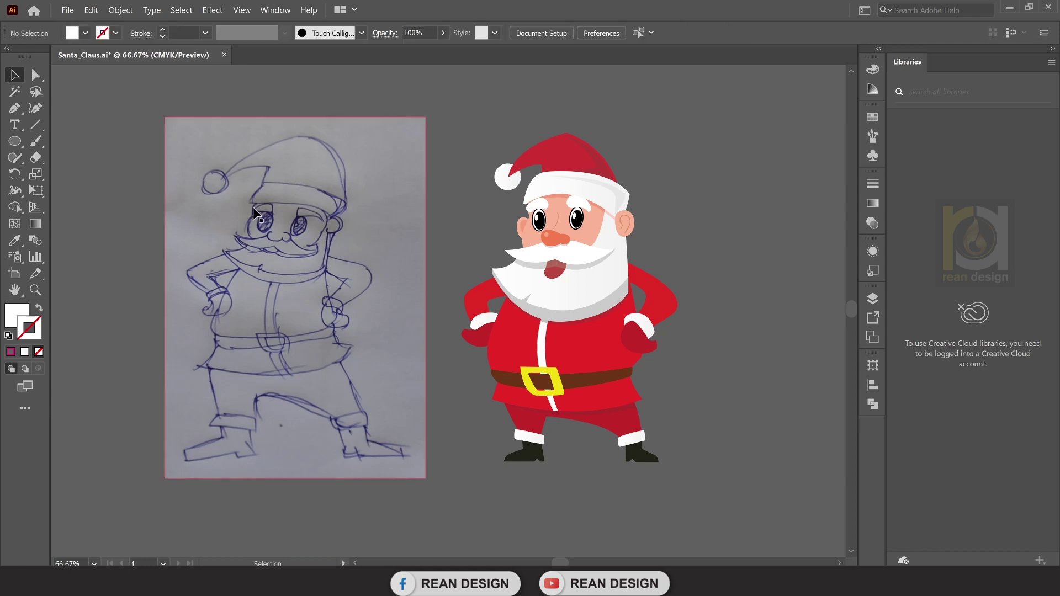
left_click(330, 179)
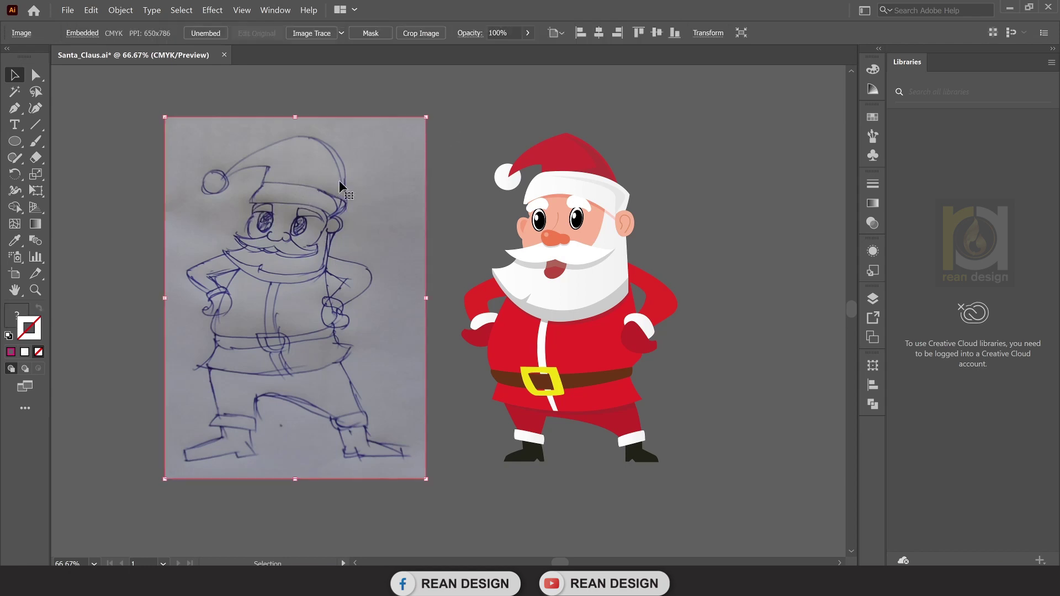
left_click(549, 164)
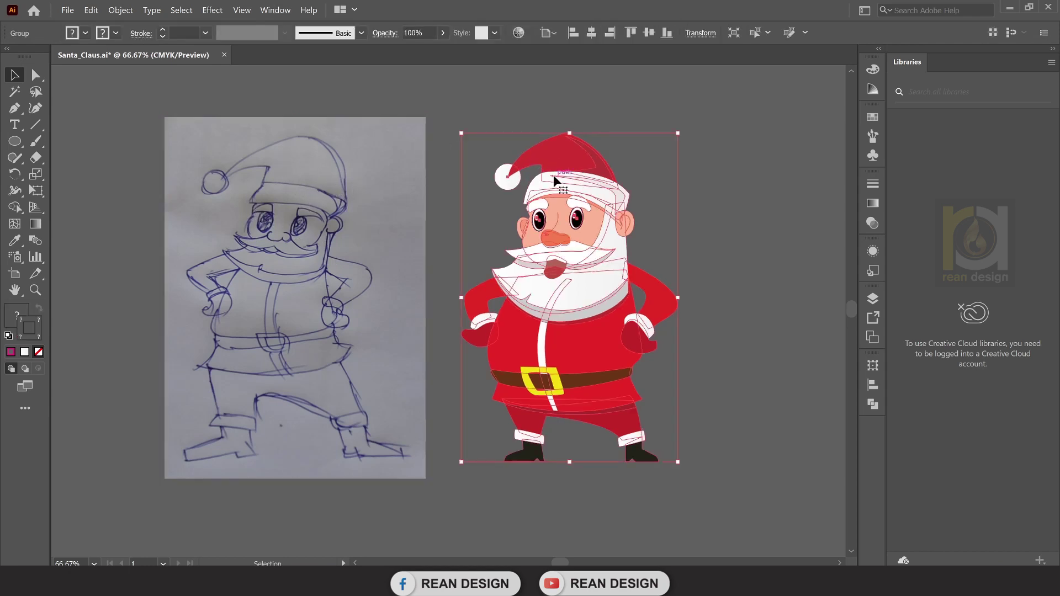
left_click(751, 178)
Ungroup the coloured Santa artwork into separate parts.
left_click(541, 205)
right_click(562, 189)
left_click(601, 280)
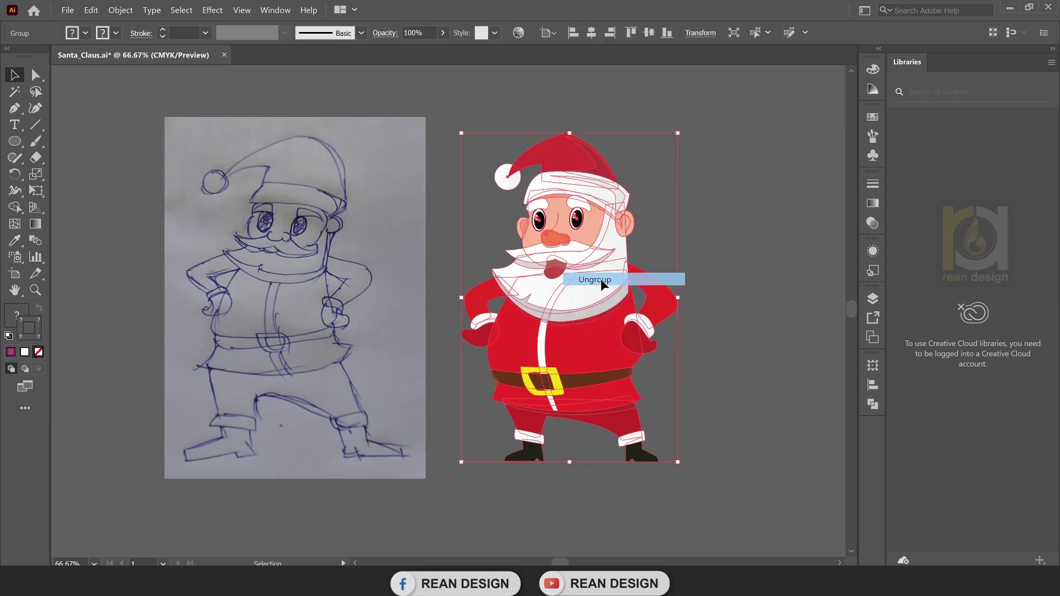
Select the white hat brim and the beard as individual shapes to check them.
left_click(570, 186)
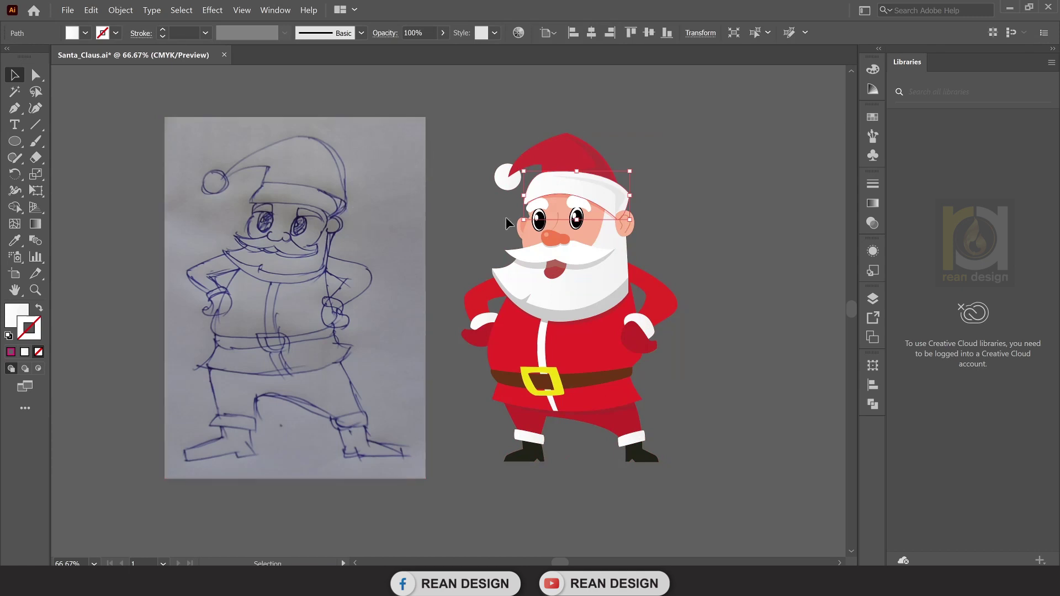
left_click(446, 218)
scroll(430, 224, "right", 2)
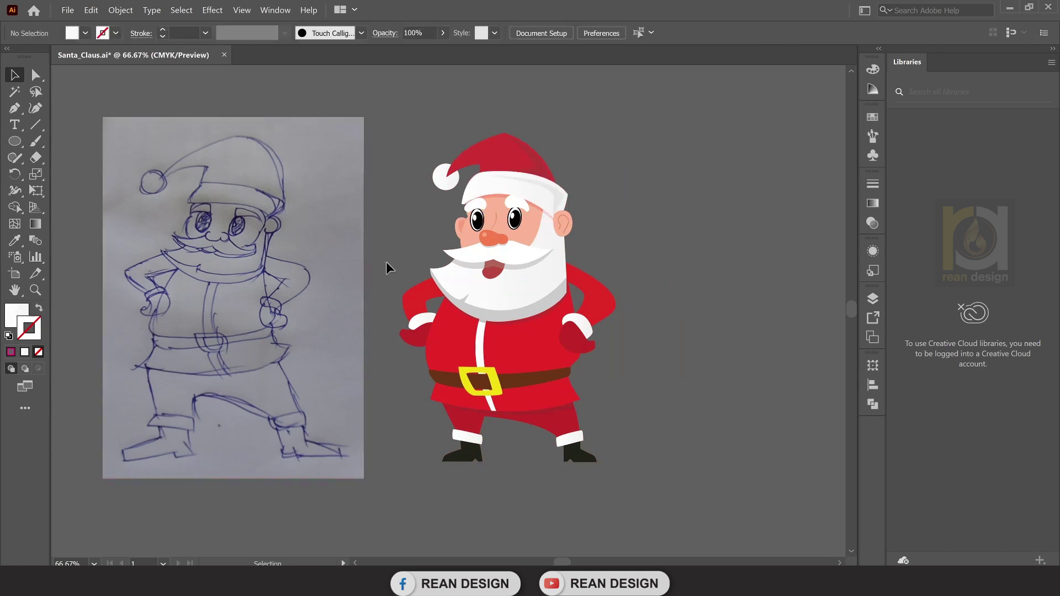
left_click(343, 260)
left_click(496, 284)
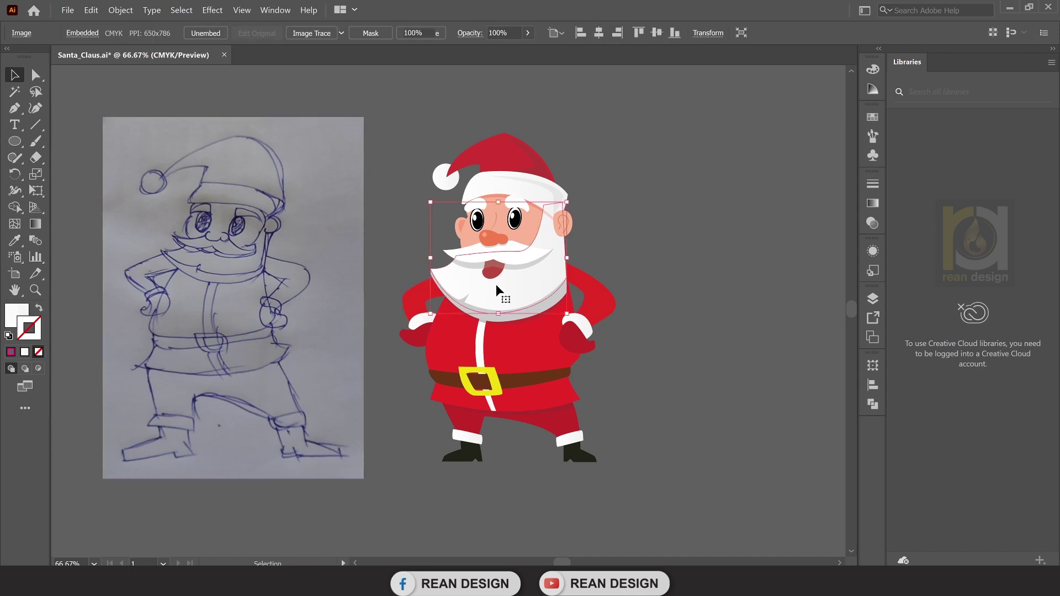
left_click(655, 181)
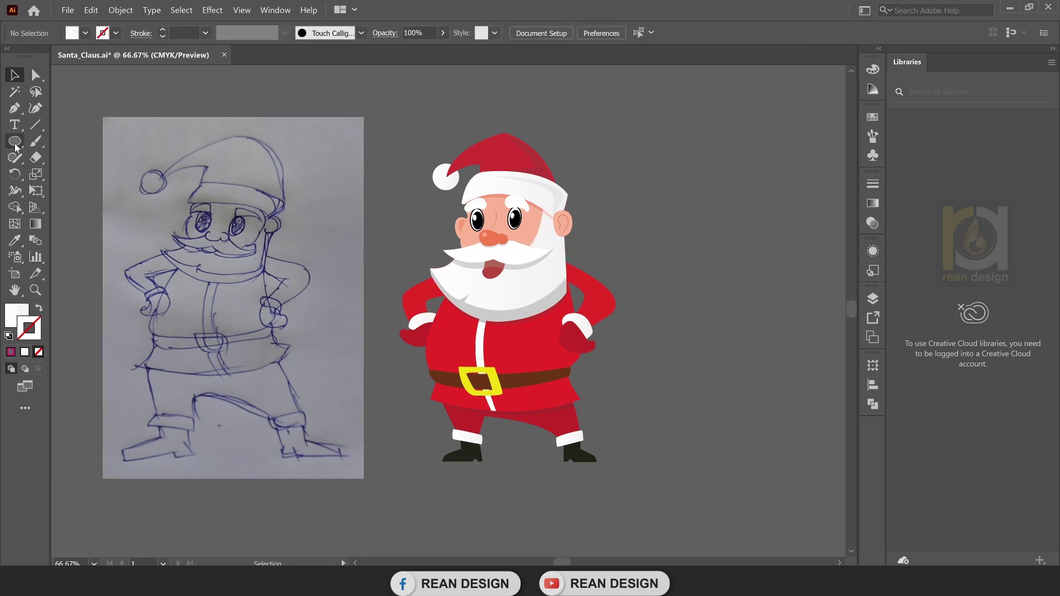
left_click(36, 142)
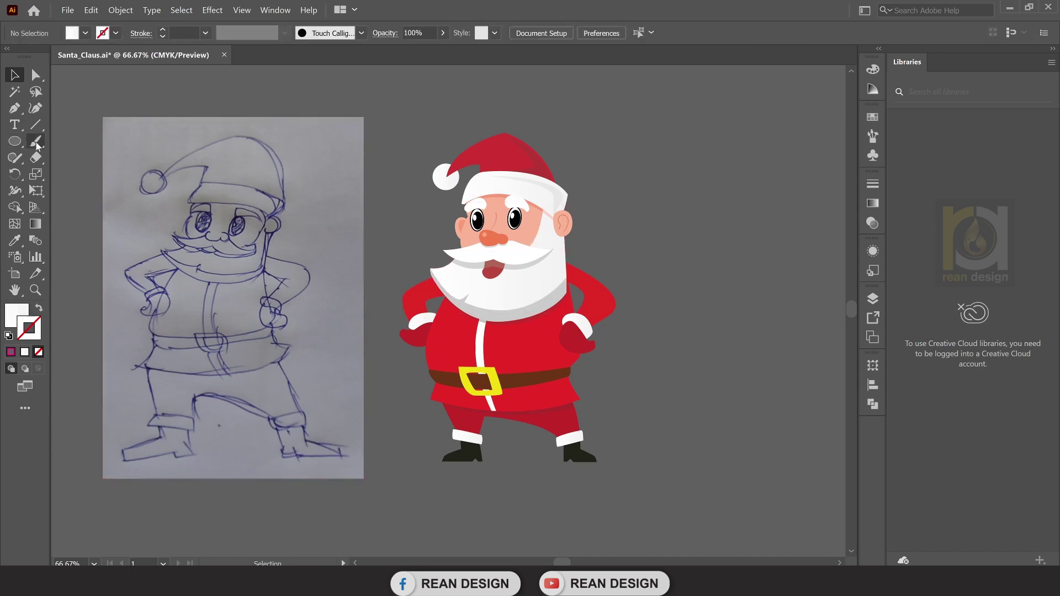
left_click(19, 112)
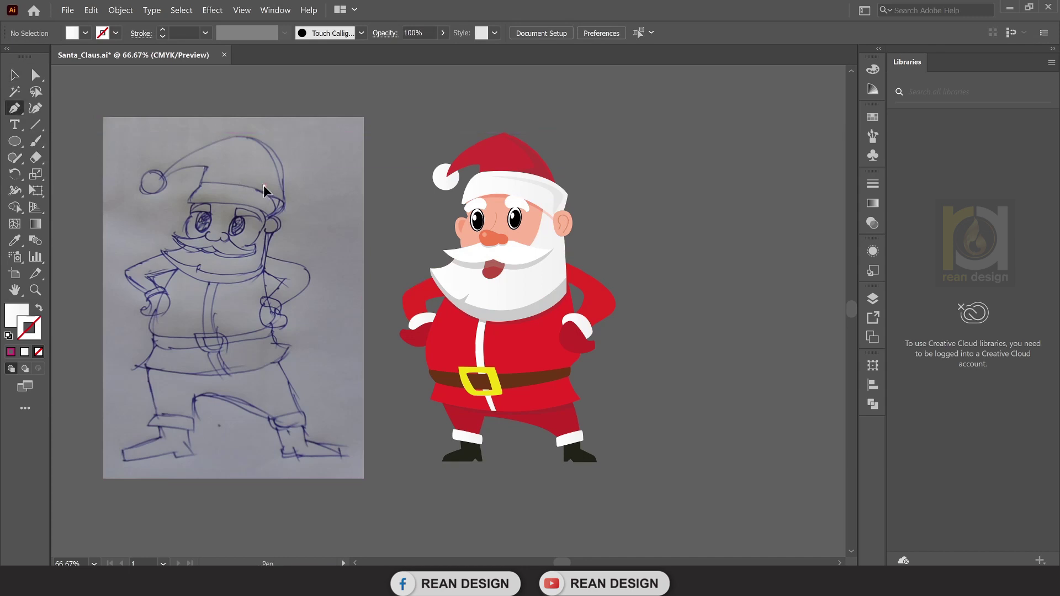
left_click_drag(264, 186, 353, 150)
left_click(369, 214)
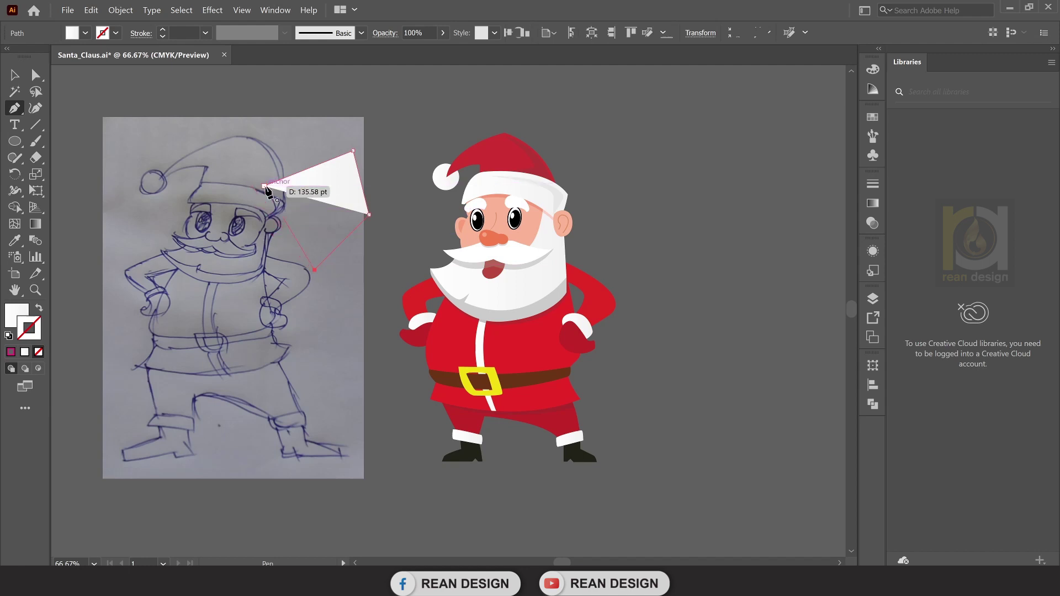
left_click(315, 270)
left_click(265, 186)
left_click(16, 82)
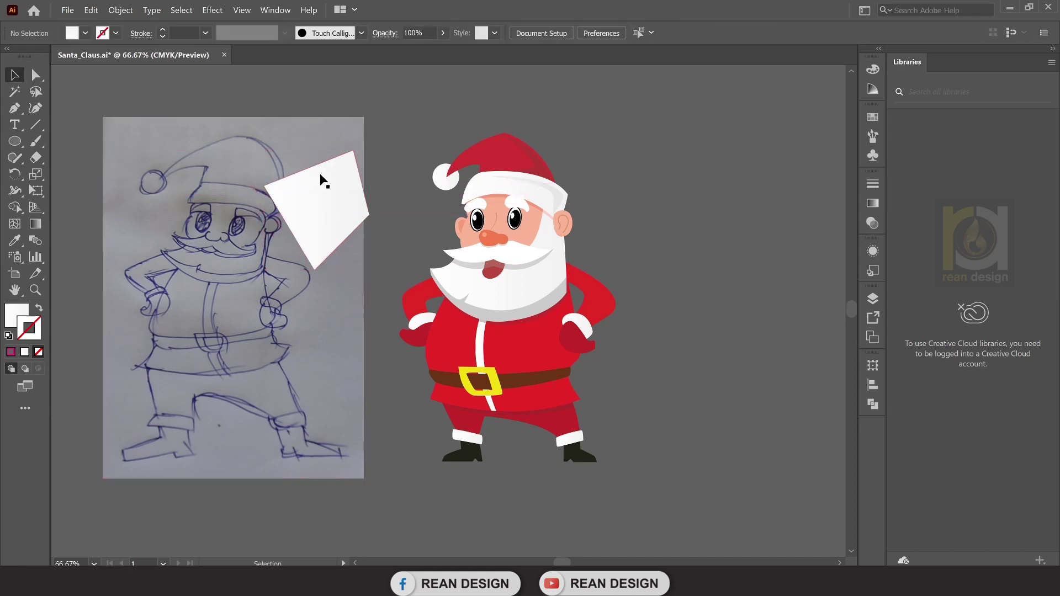
key("Delete")
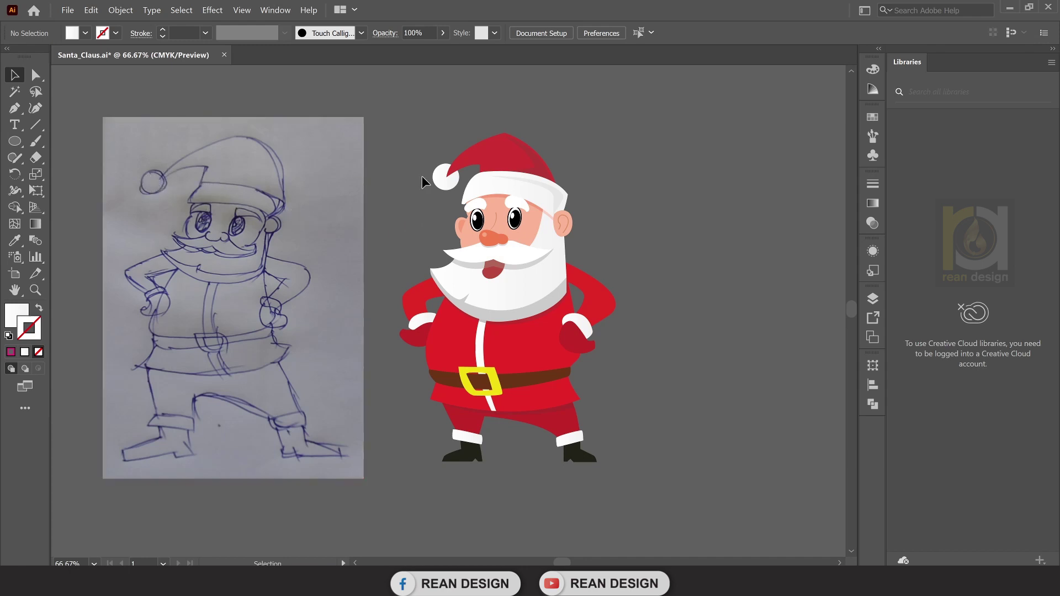
Select the pom-pom, red hat and white brim shapes one by one to inspect them.
left_click(436, 182)
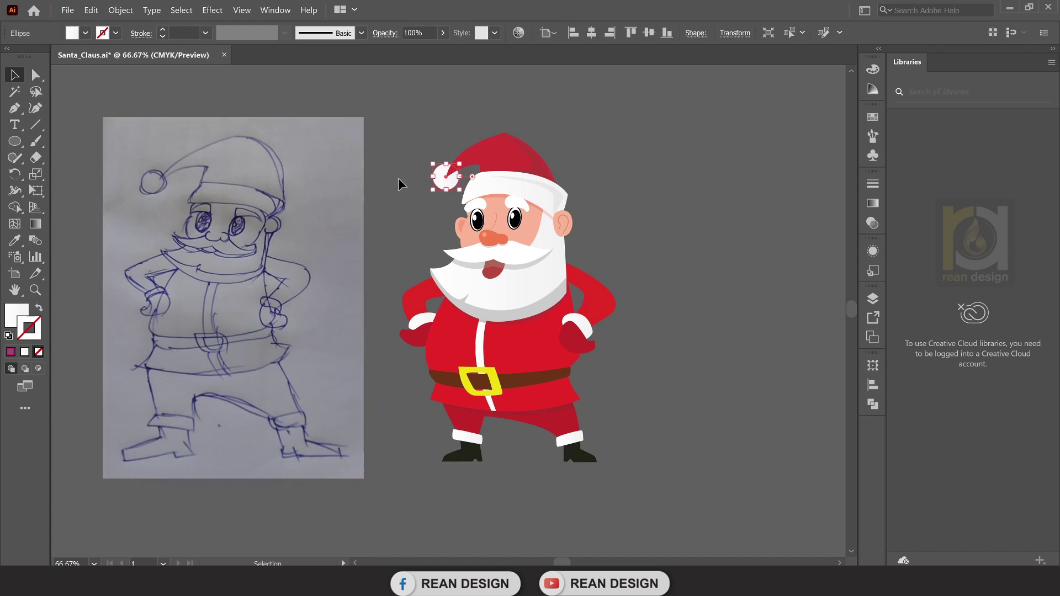
left_click(507, 160)
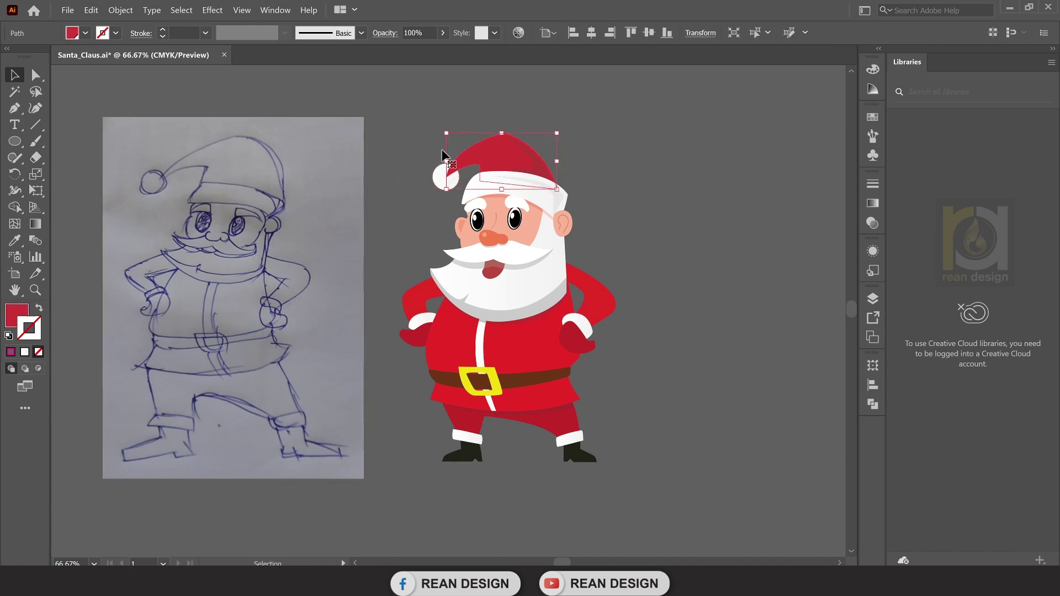
left_click(532, 194)
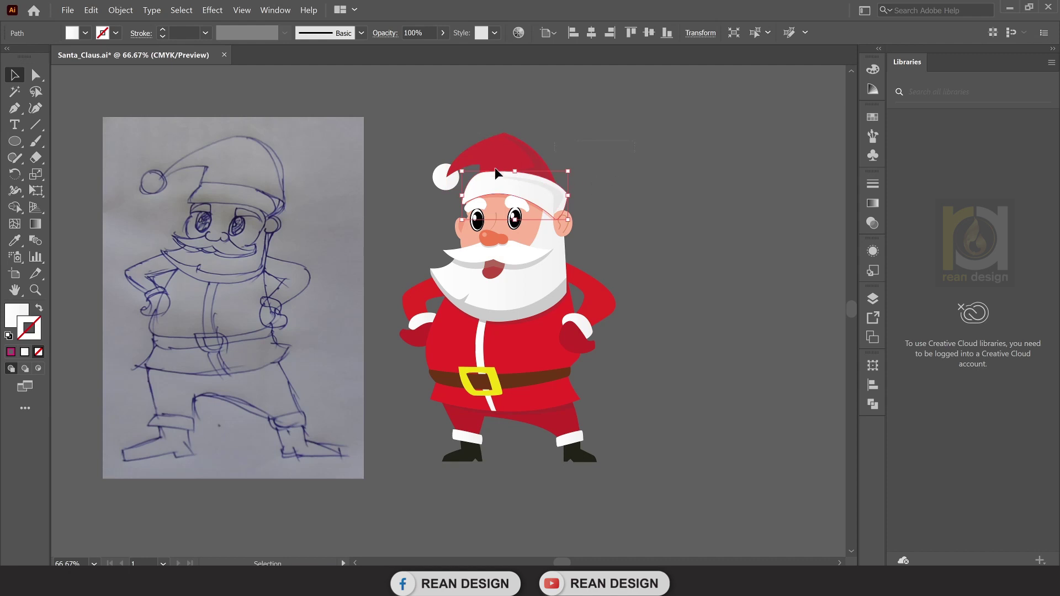
left_click(433, 183)
left_click(661, 176)
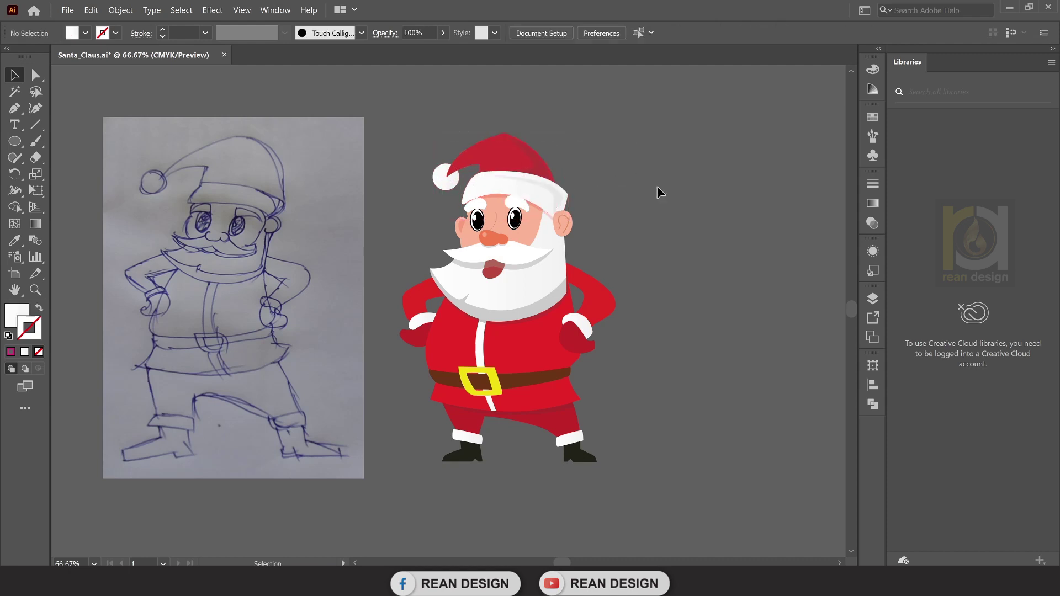
Select all the Santa parts and group them into one object.
key("ctrl+a")
key("F6")
left_click(638, 342)
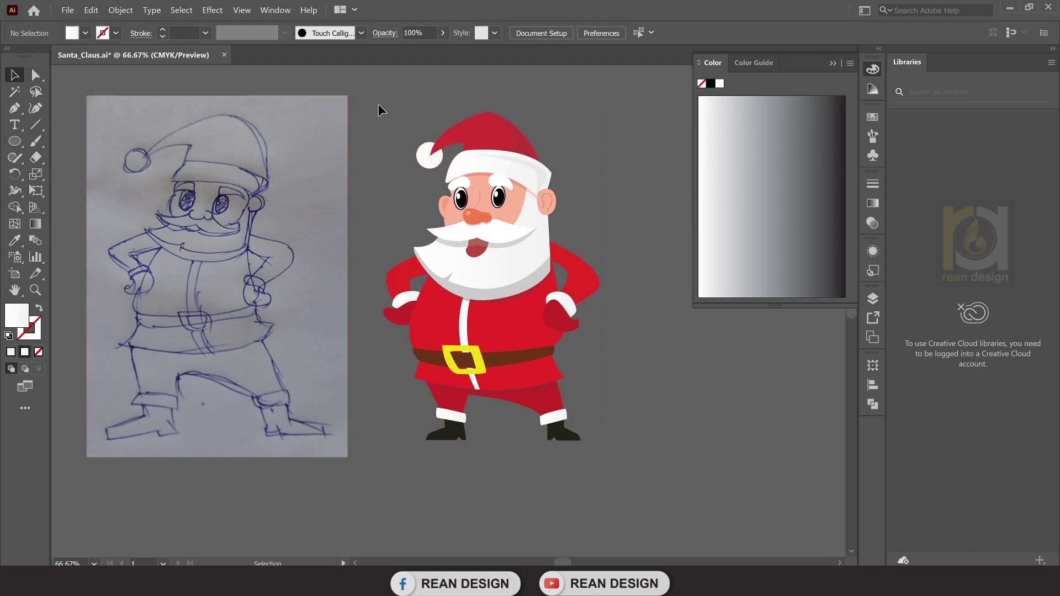
key("ctrl+a")
left_click_drag(647, 457, 627, 456)
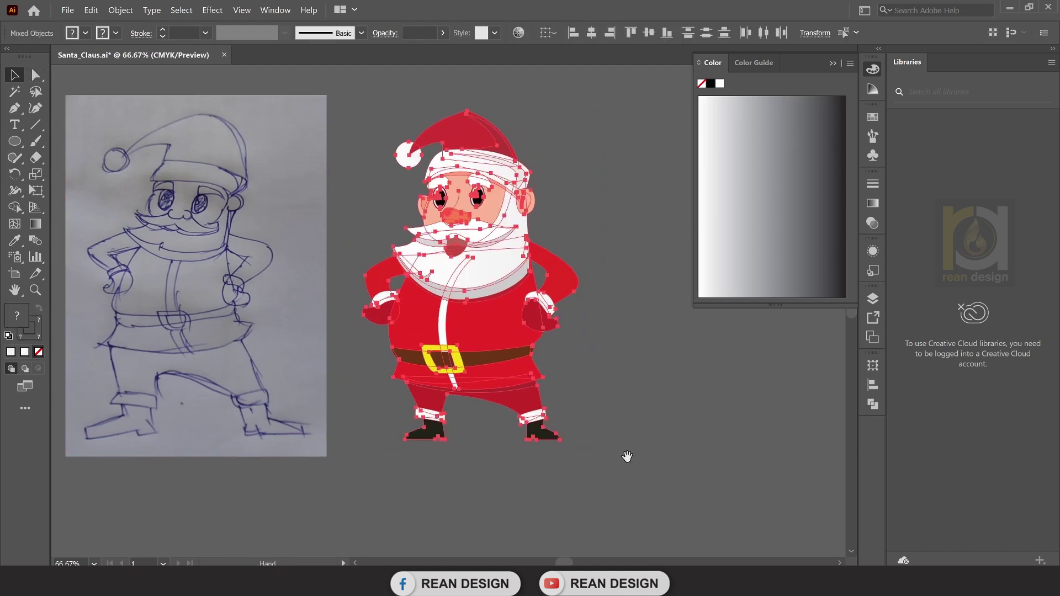
key("space")
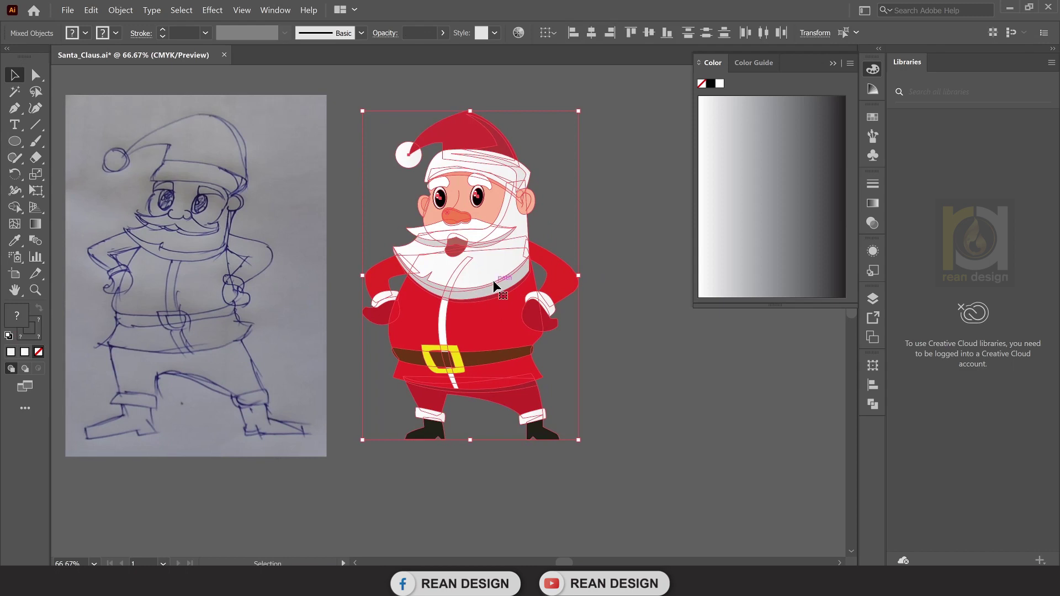
right_click(494, 284)
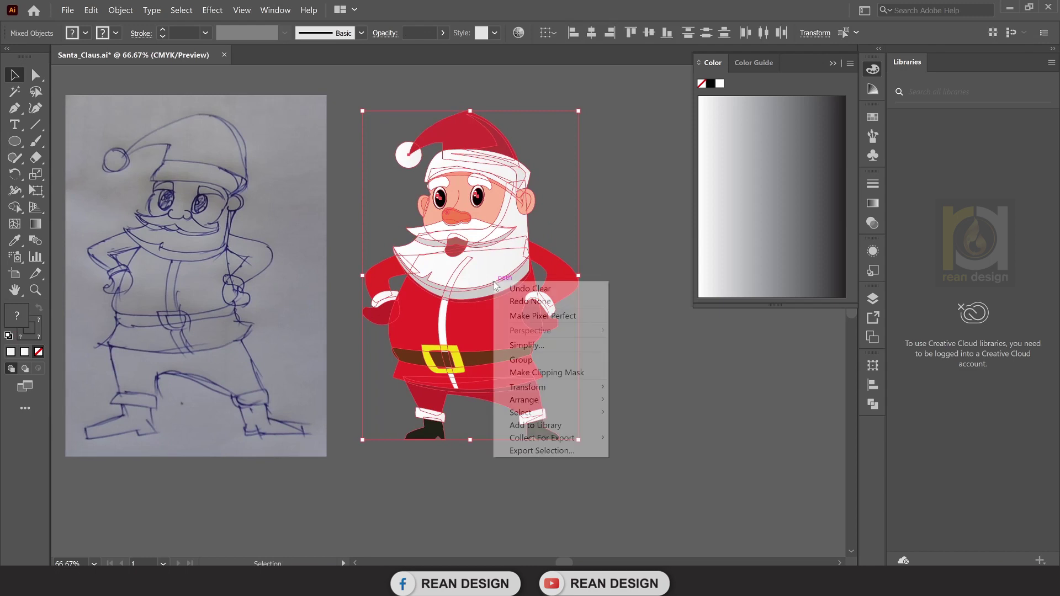
left_click(540, 360)
left_click(647, 382)
Move the grouped Santa left so it sits beside the pencil sketch.
left_click_drag(686, 374, 542, 374)
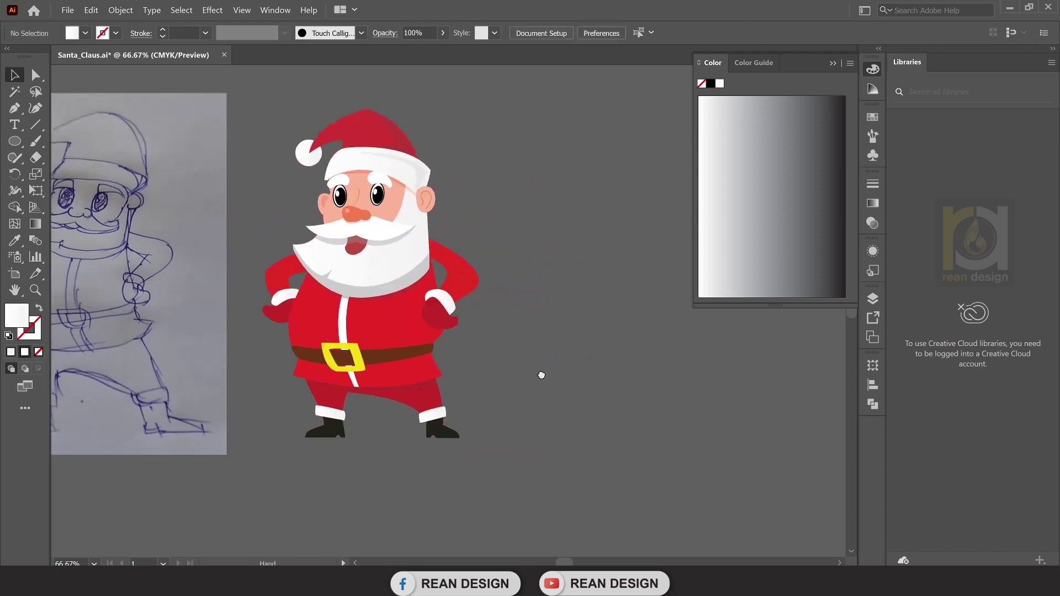
left_click(832, 63)
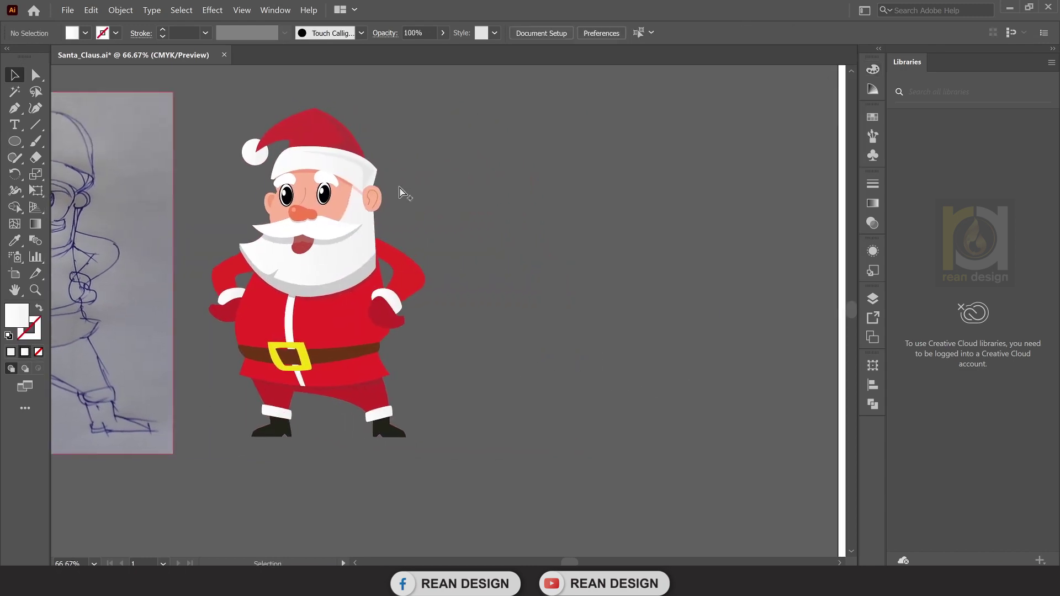
key("ctrl+1")
left_click_drag(425, 195, 447, 122)
key("ctrl+minus")
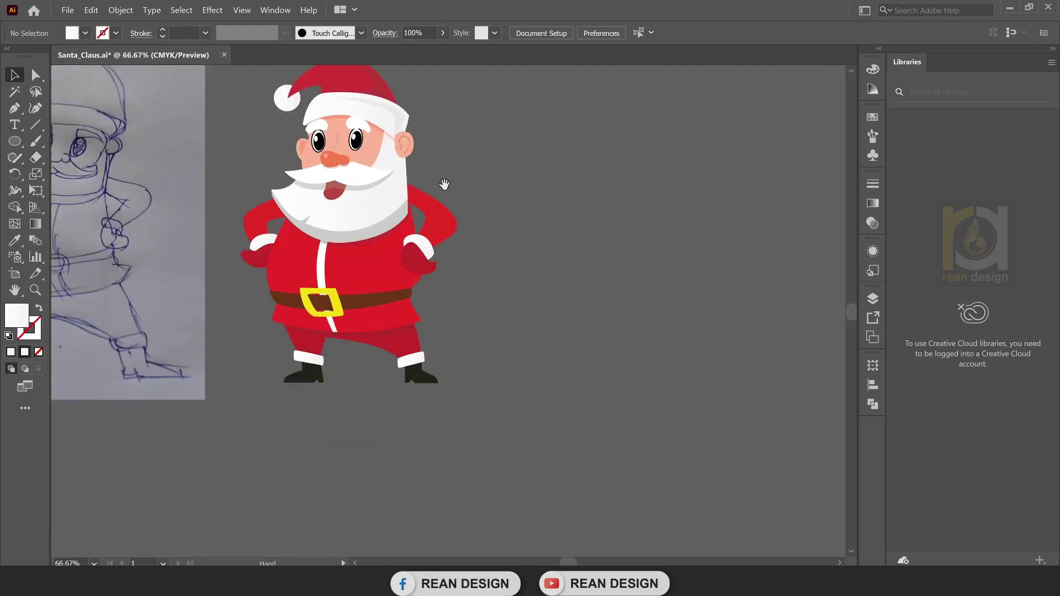
left_click_drag(443, 182, 432, 214)
mouse_move(320, 288)
left_mouse_down()
mouse_move(414, 284)
mouse_move(370, 271)
left_mouse_up()
left_click(435, 276)
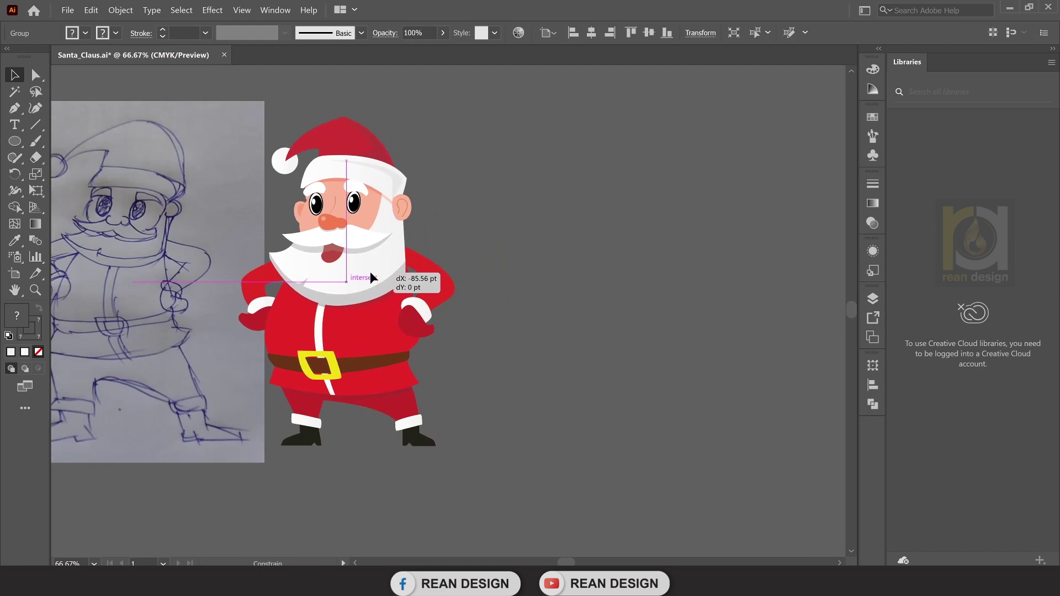
left_click(482, 289)
left_click_drag(490, 264, 535, 263)
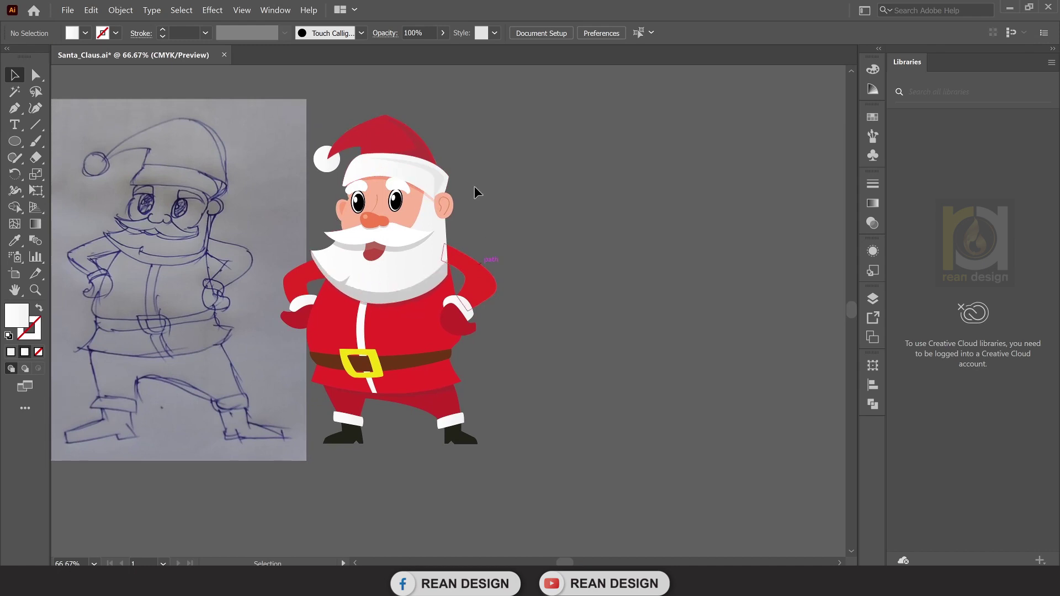
Show the Layers panel listing die line and Layer 1, confirming it under the Window menu.
left_click(873, 300)
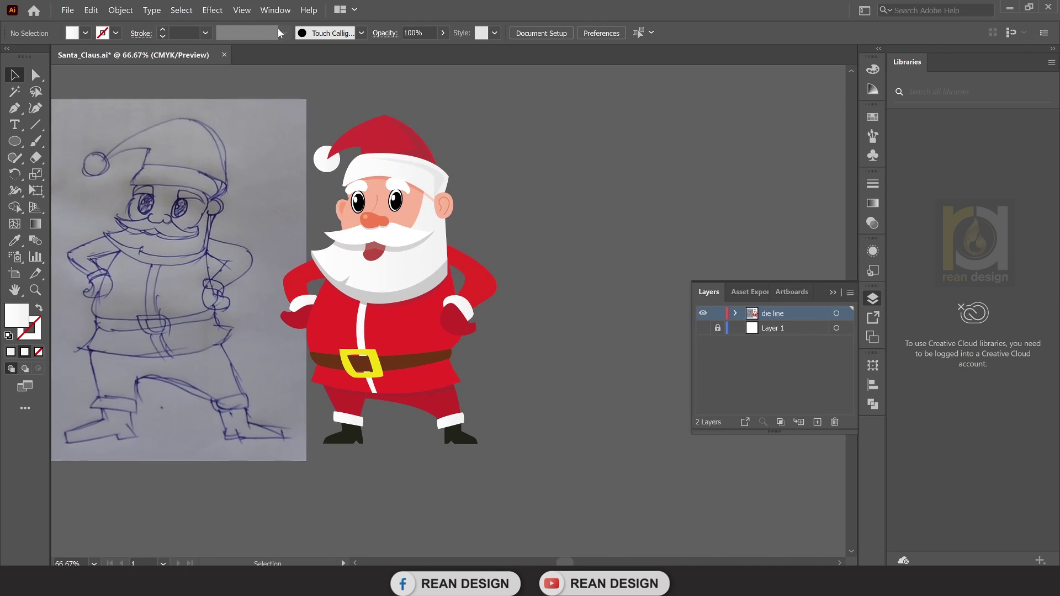
left_click(290, 15)
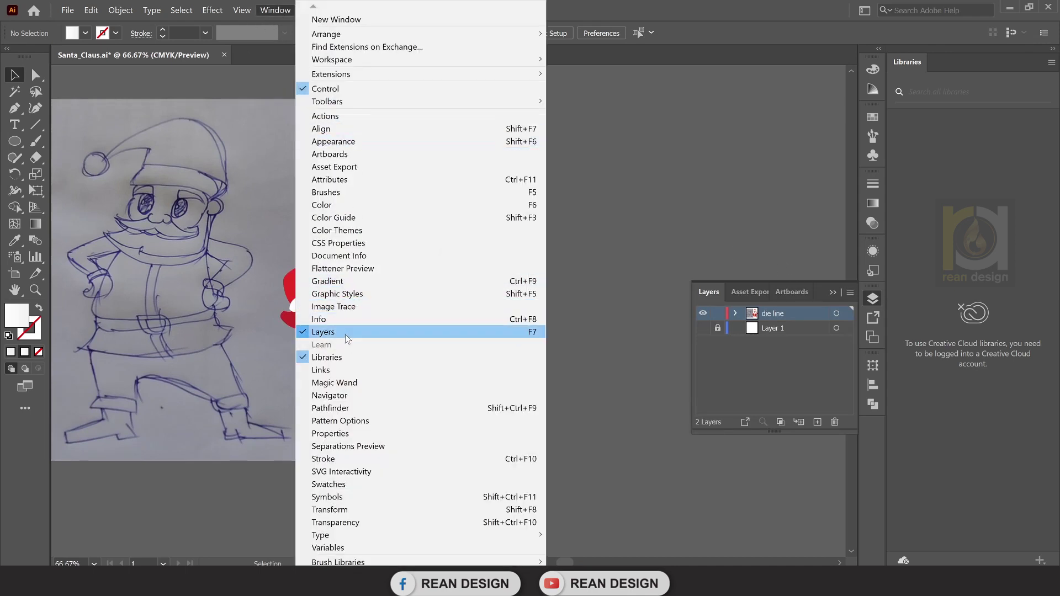
left_click(627, 254)
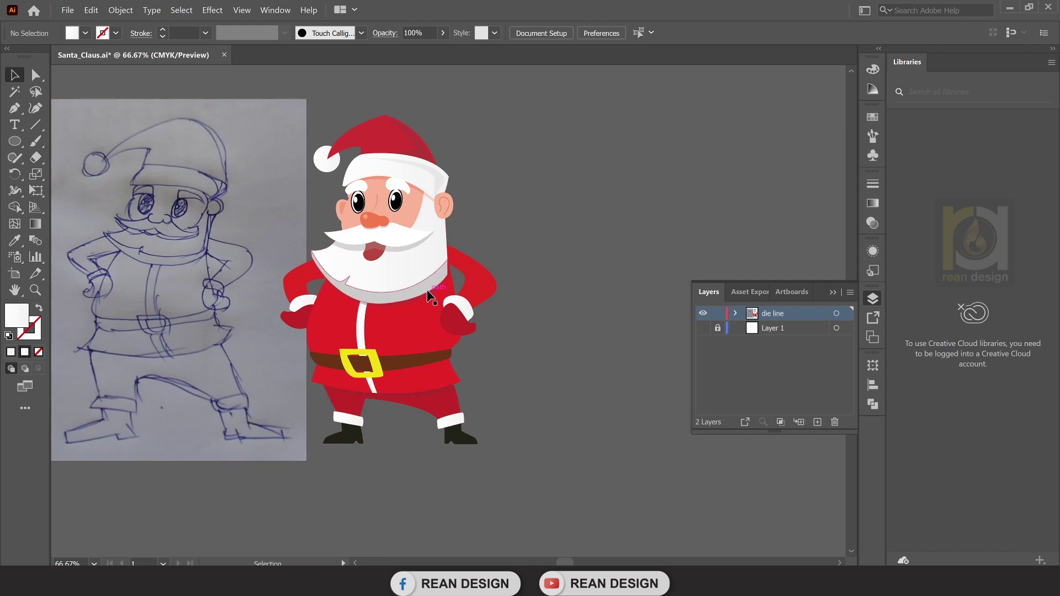
scroll(467, 289, "right", 2)
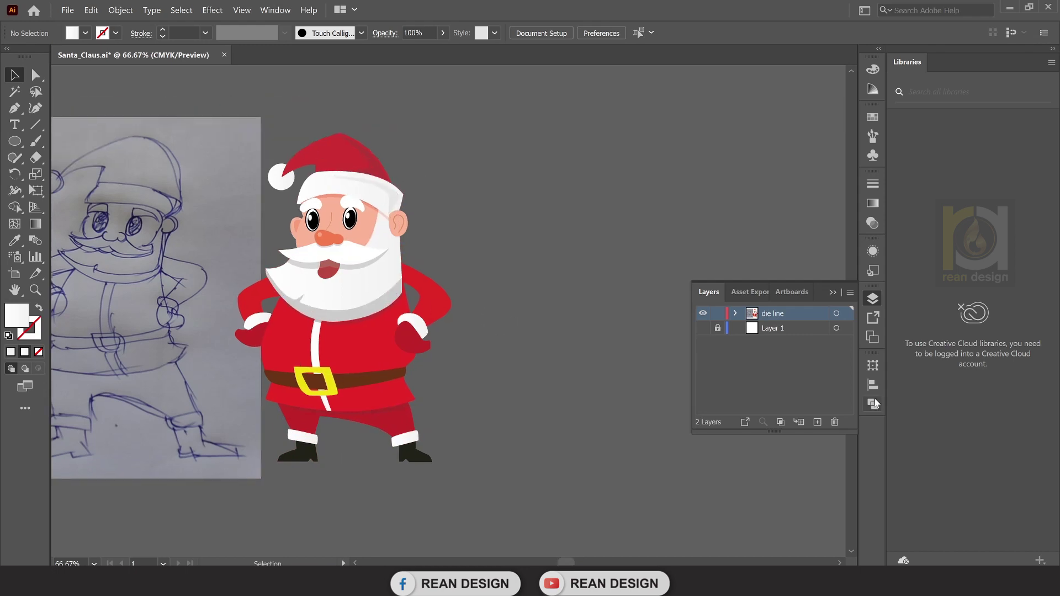
Add a new layer and name it 'Hat'.
left_click(818, 423)
double_click(772, 312)
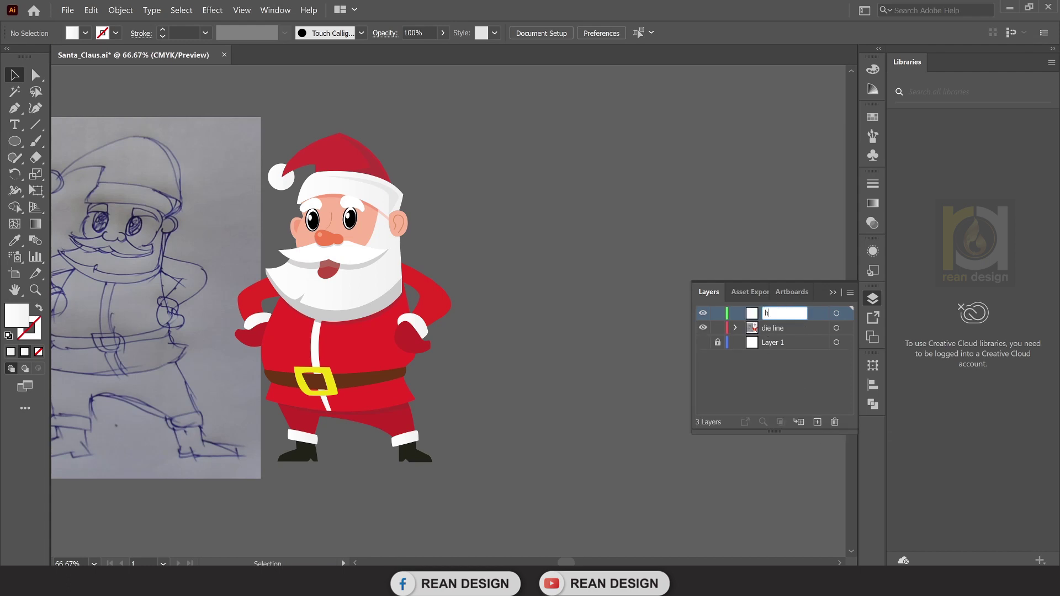
type("Hat")
key("Return")
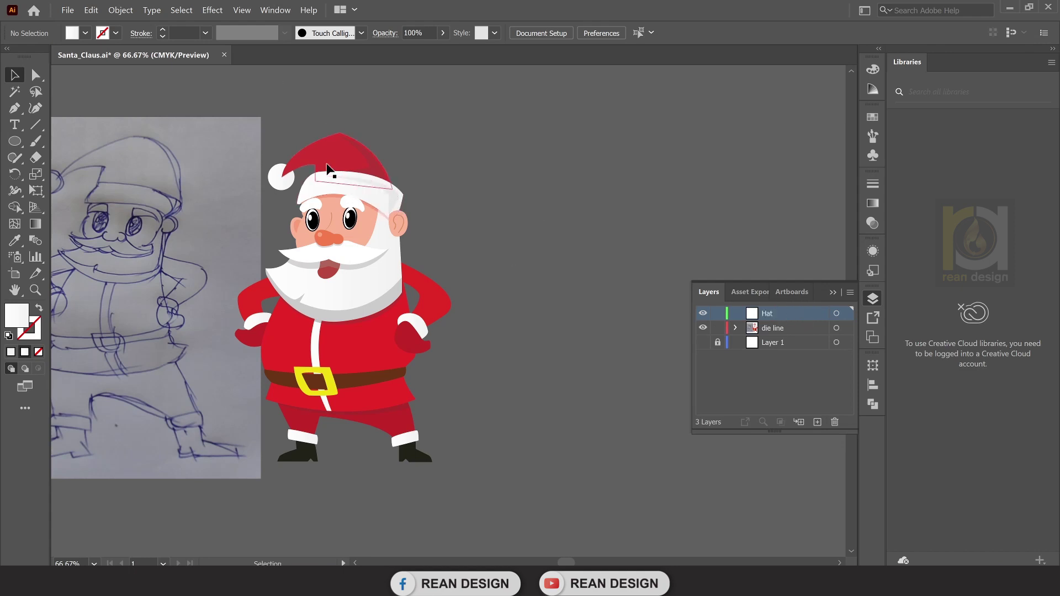
Lock the die line layer and make Hat the active layer.
left_click(349, 183)
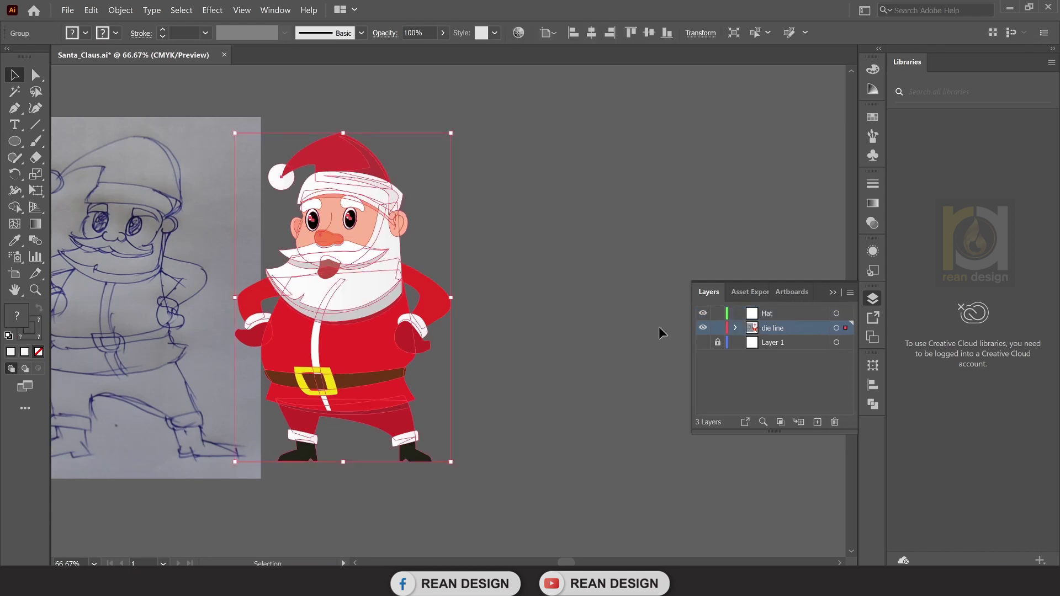
left_click(718, 328)
left_click(776, 314)
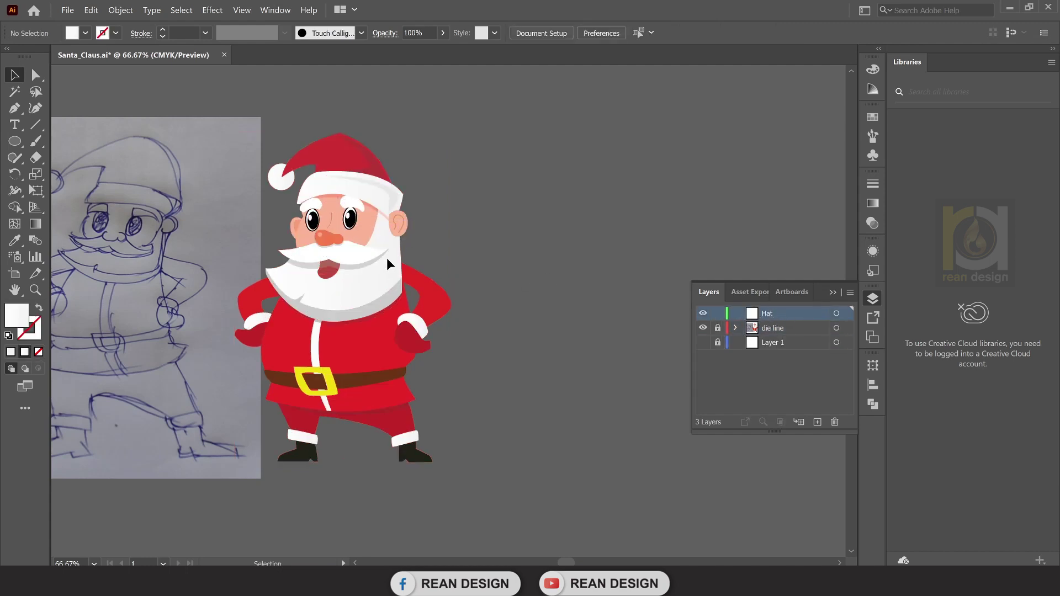
left_click(776, 329)
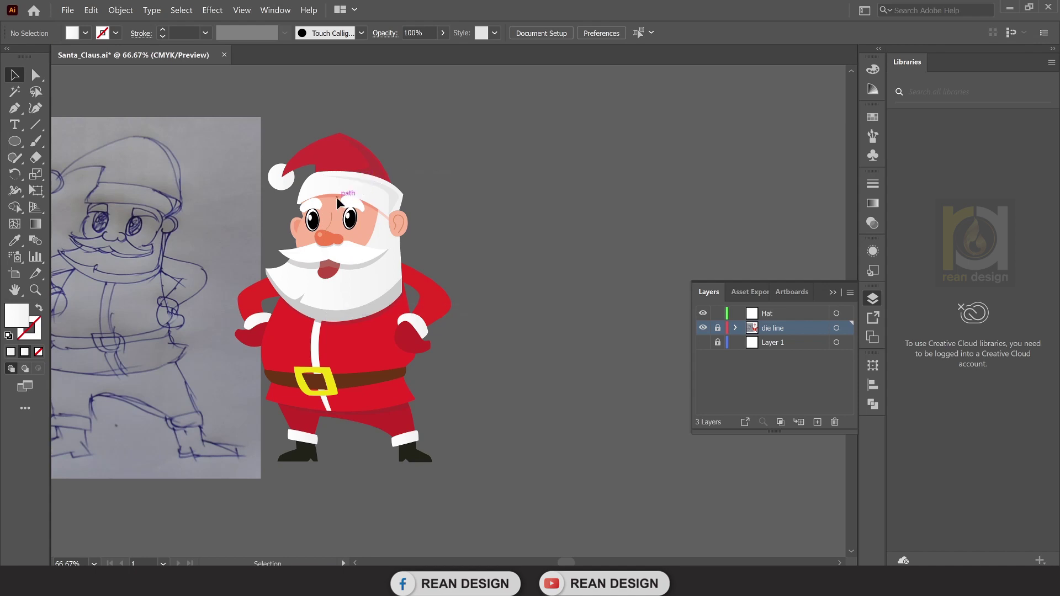
left_click(767, 313)
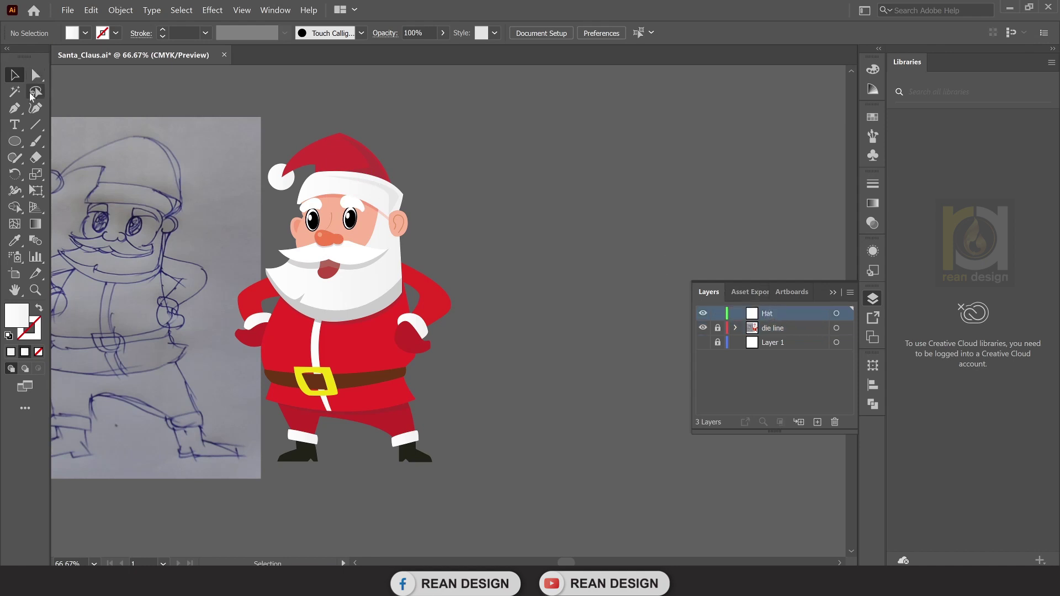
left_click(14, 109)
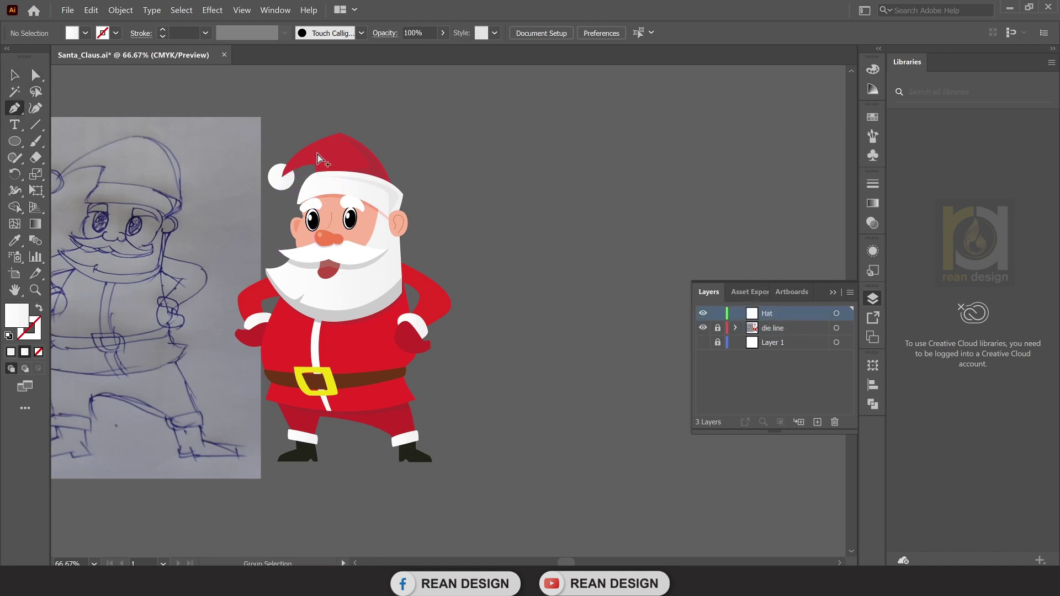
scroll(312, 166, "up", 1)
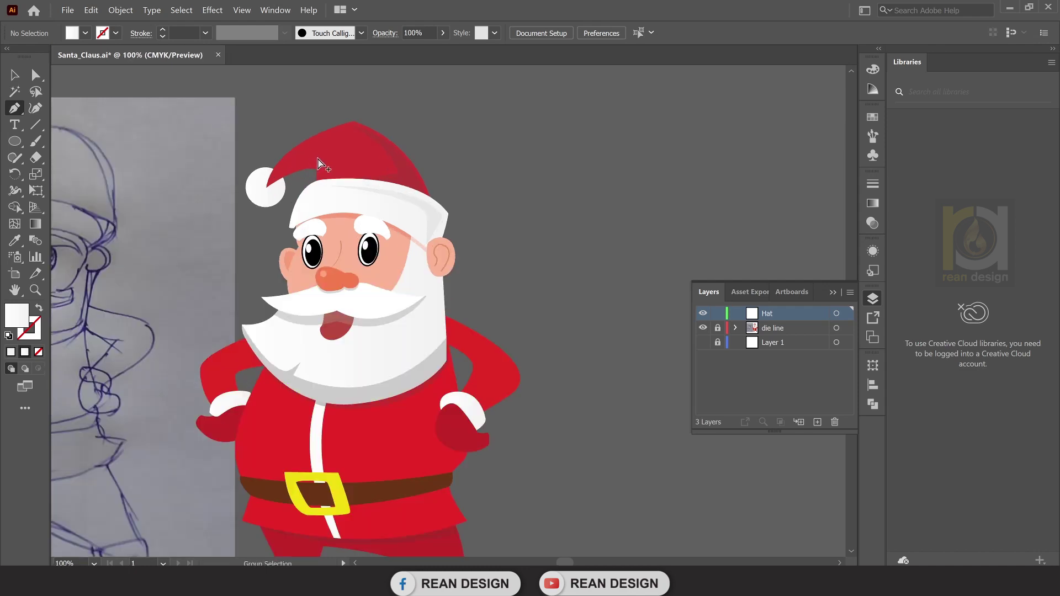
scroll(326, 164, "up", 2)
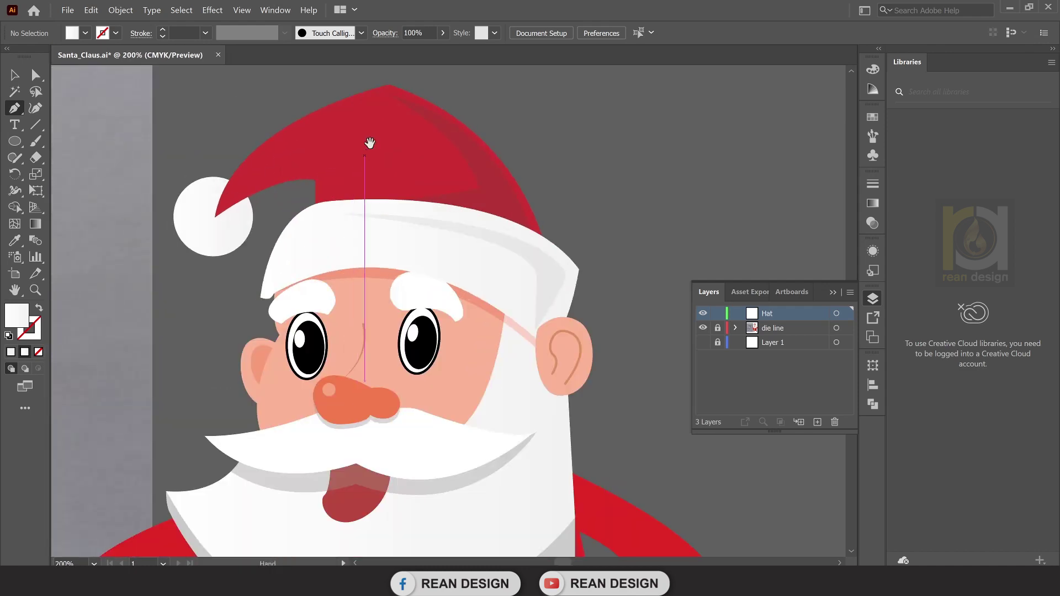
scroll(369, 142, "up", 3)
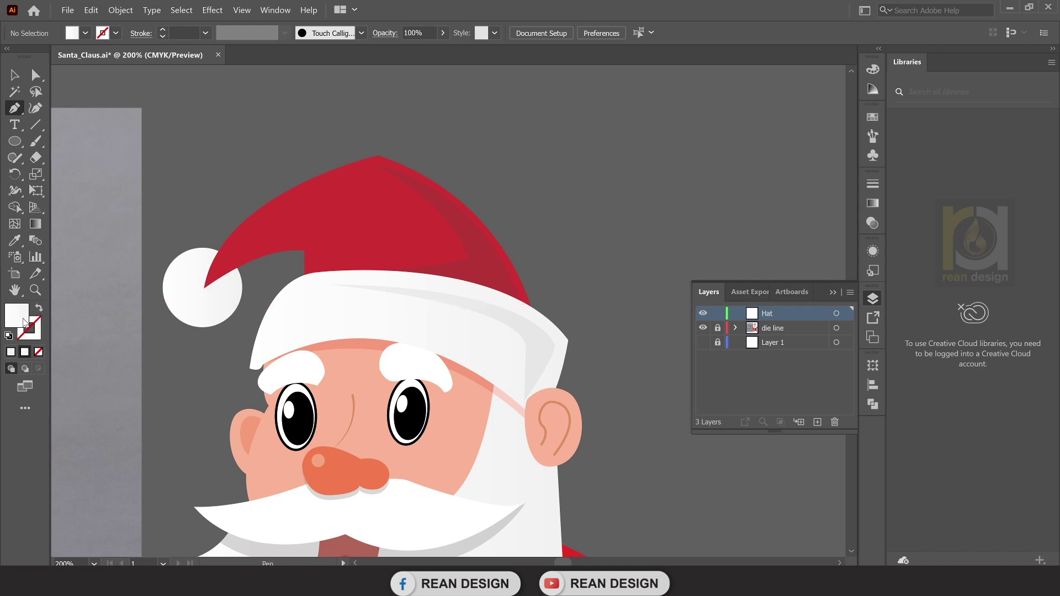
left_click(204, 288)
left_click_drag(304, 251, 347, 263)
left_click(304, 274)
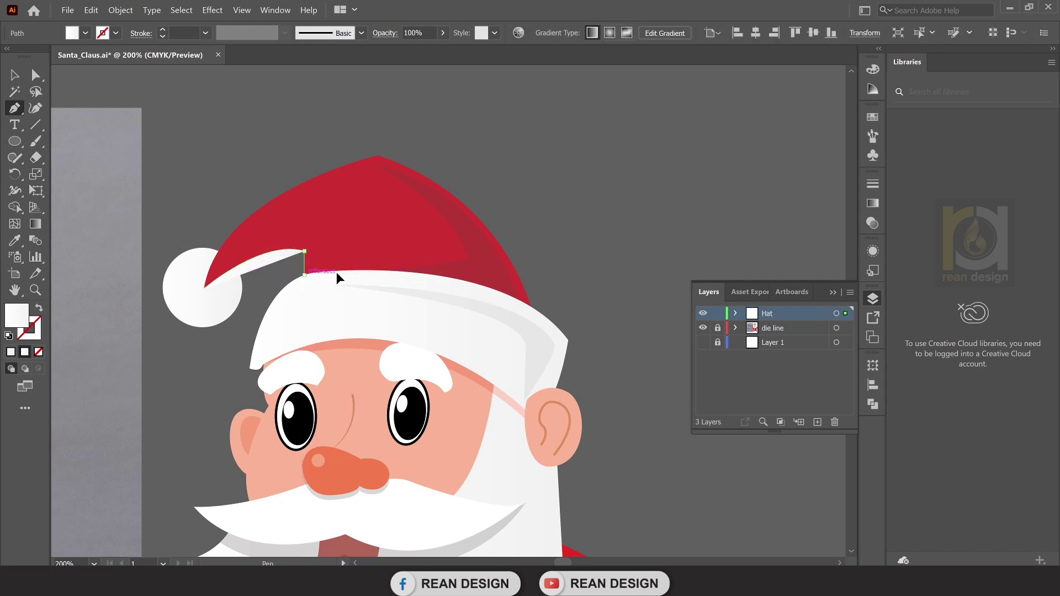
left_click(460, 249)
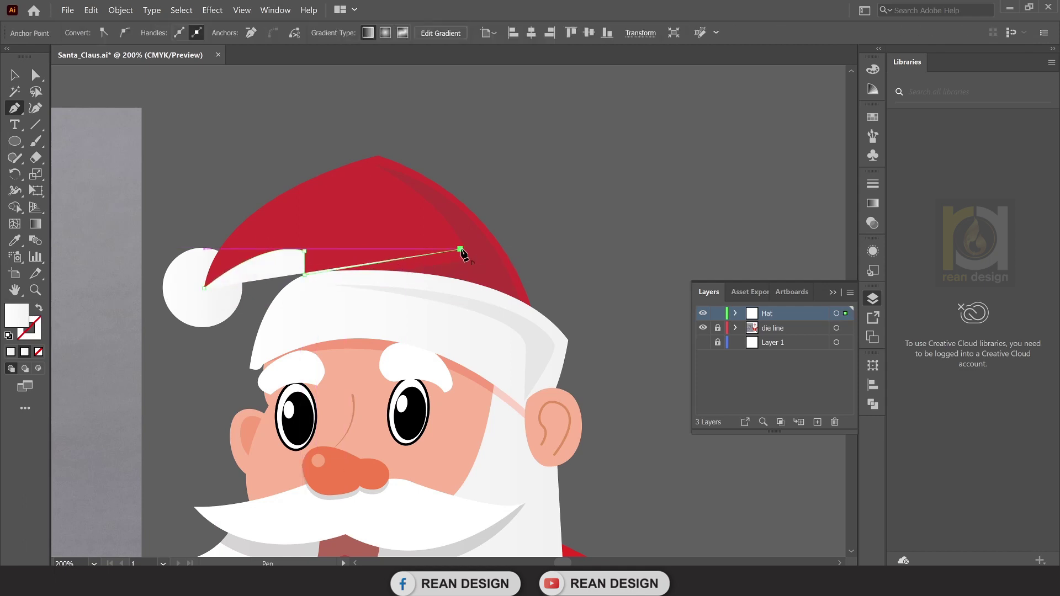
left_click(412, 193)
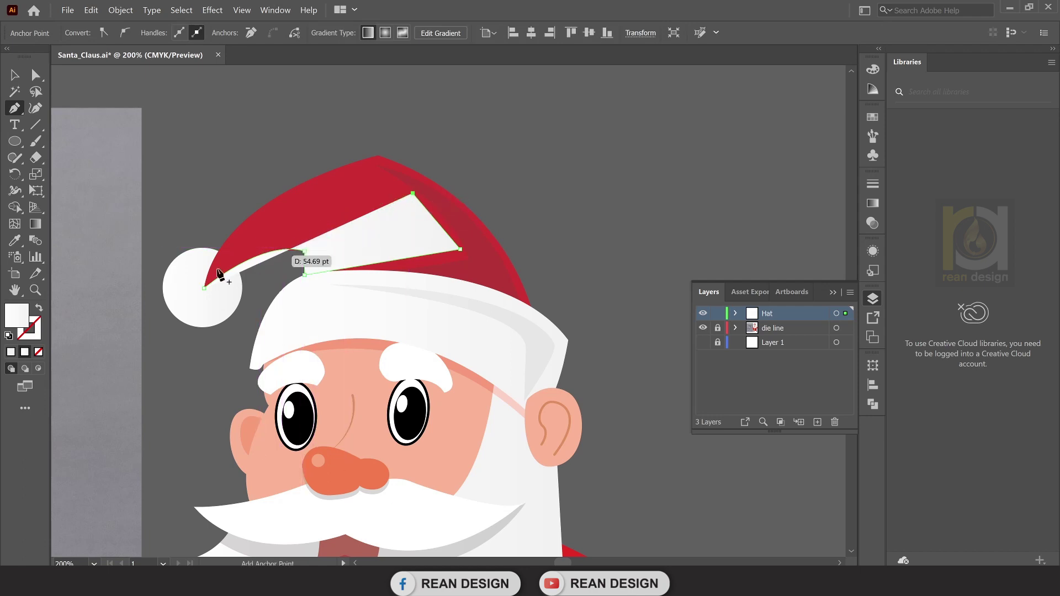
left_click(320, 238)
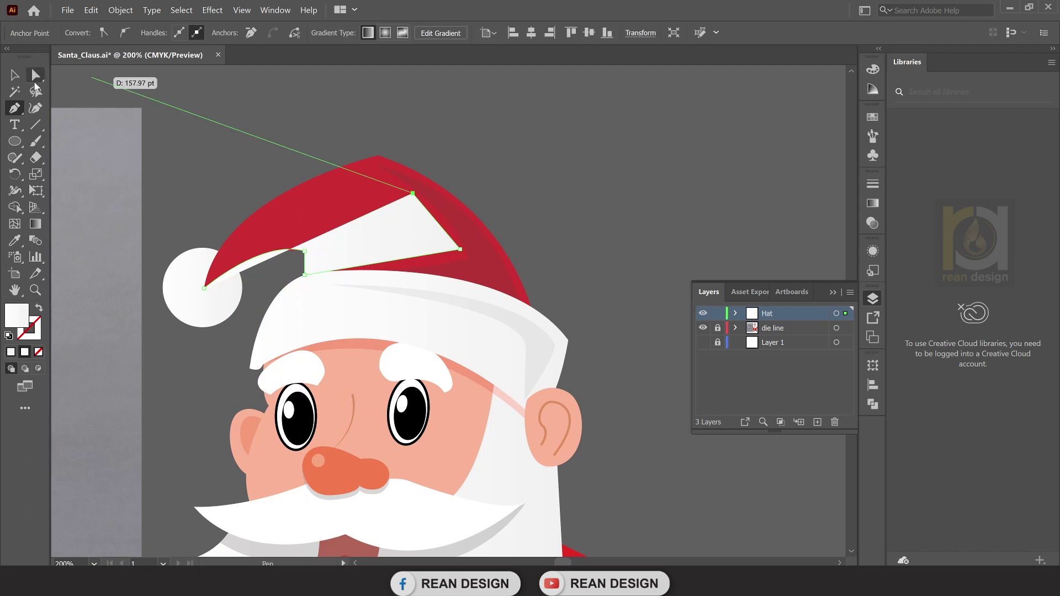
key("v")
key("Delete")
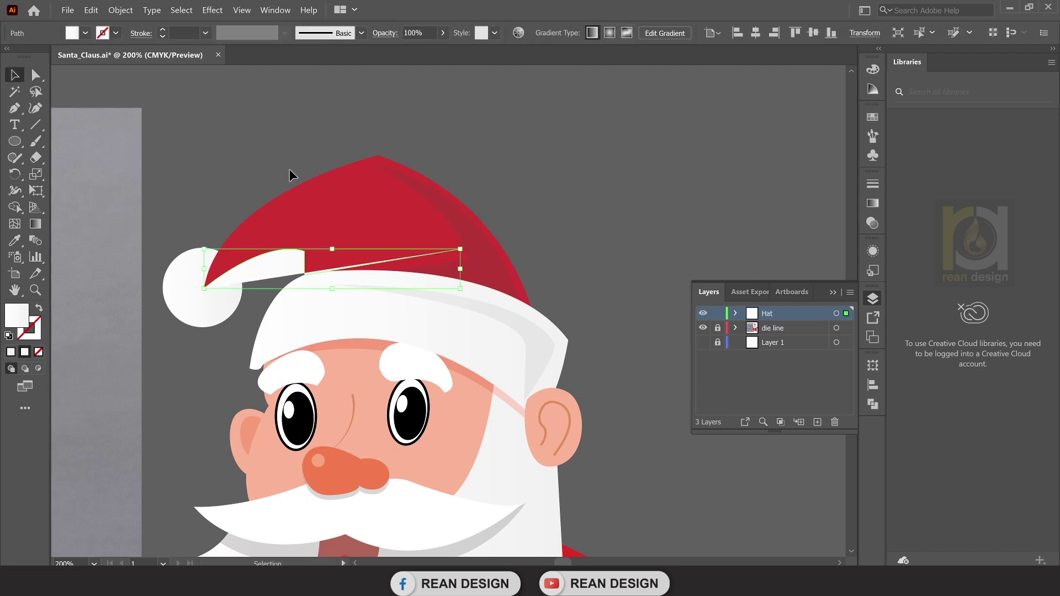
key("Delete")
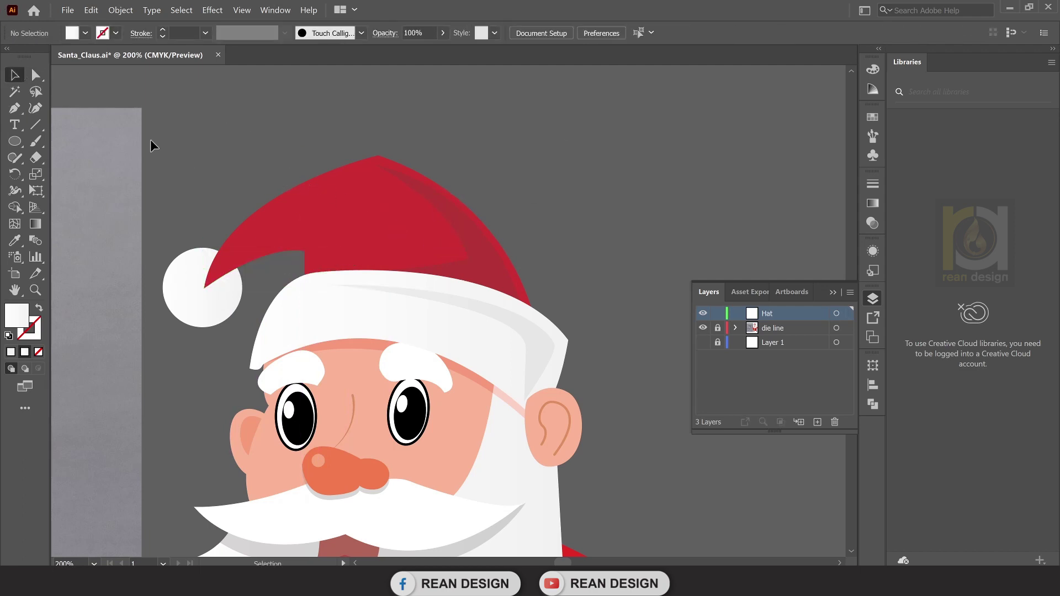
left_click(14, 112)
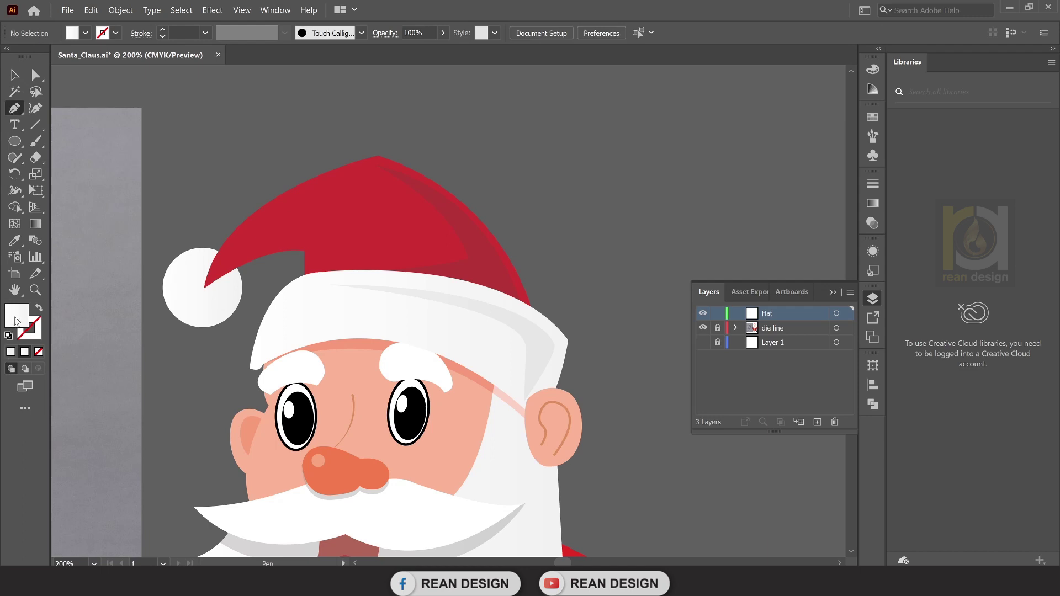
Set fill to None and choose a bright blue stroke colour in the Color Picker.
left_click(39, 352)
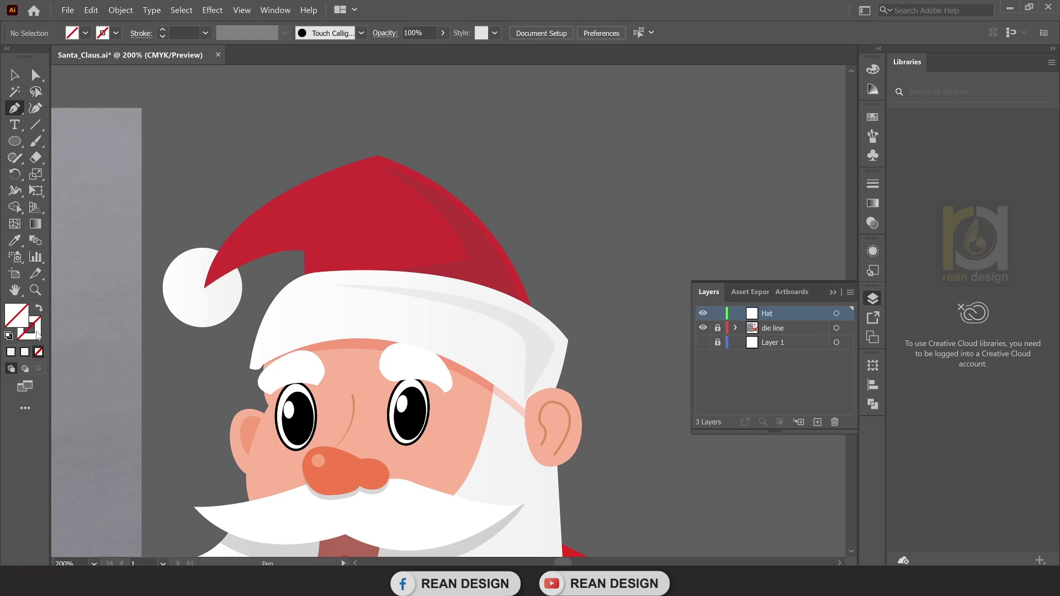
left_click(39, 329)
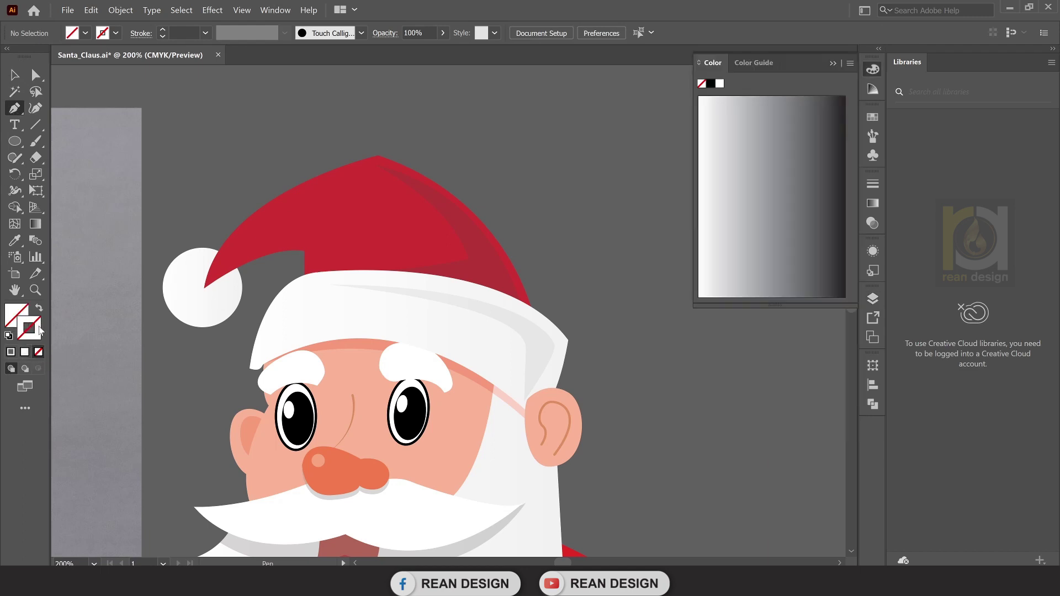
double_click(29, 329)
type("D3377F")
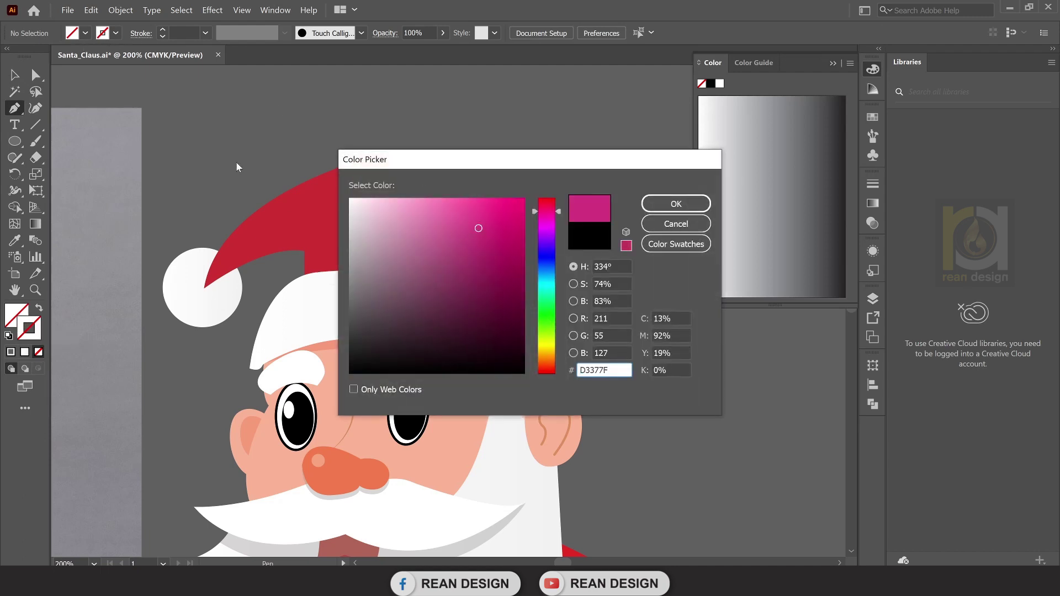
left_click(496, 251)
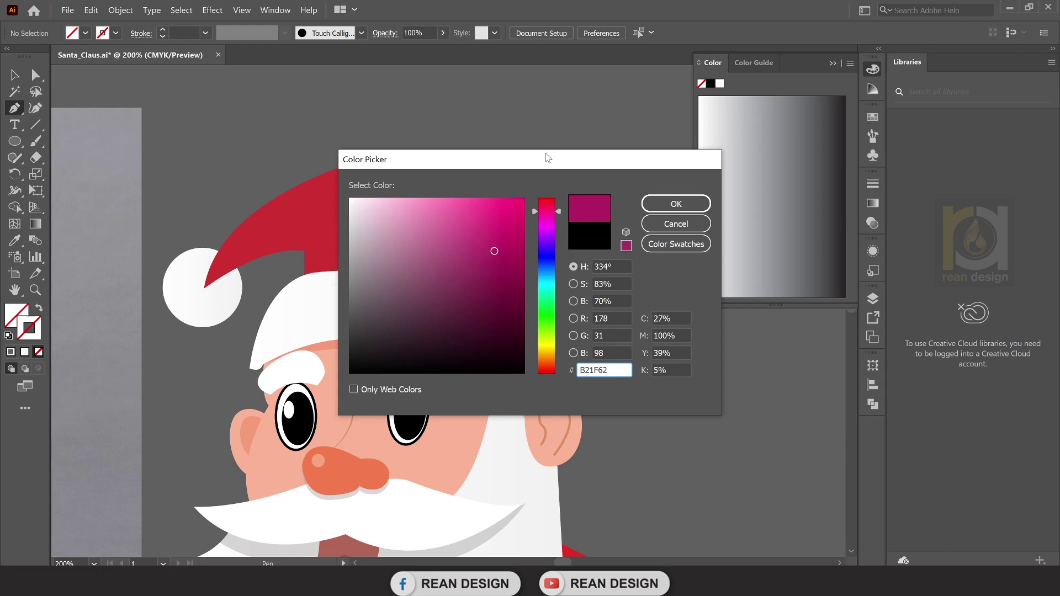
left_click_drag(548, 158, 753, 140)
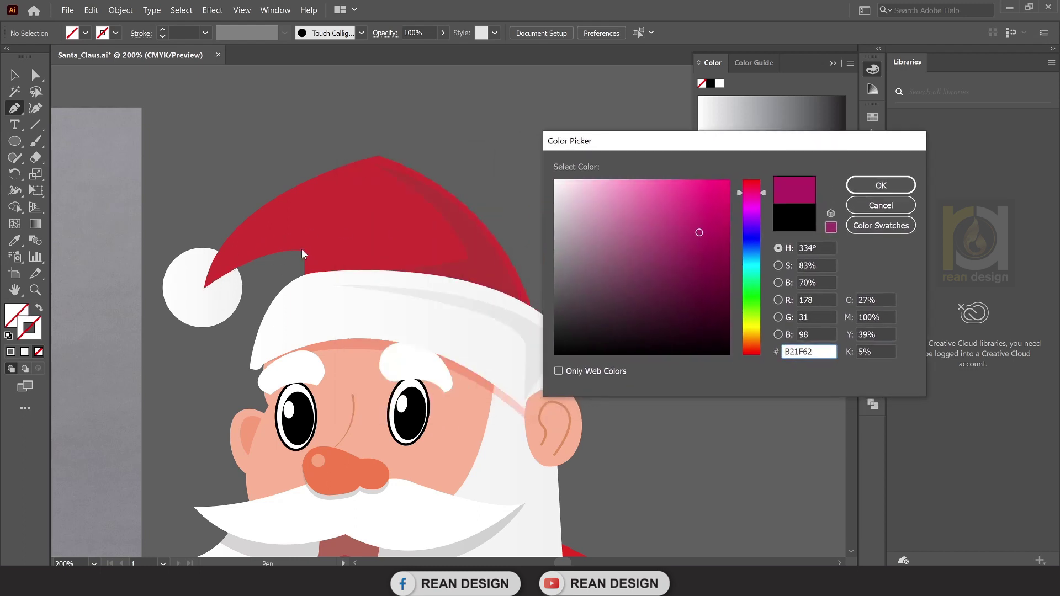
left_click(748, 237)
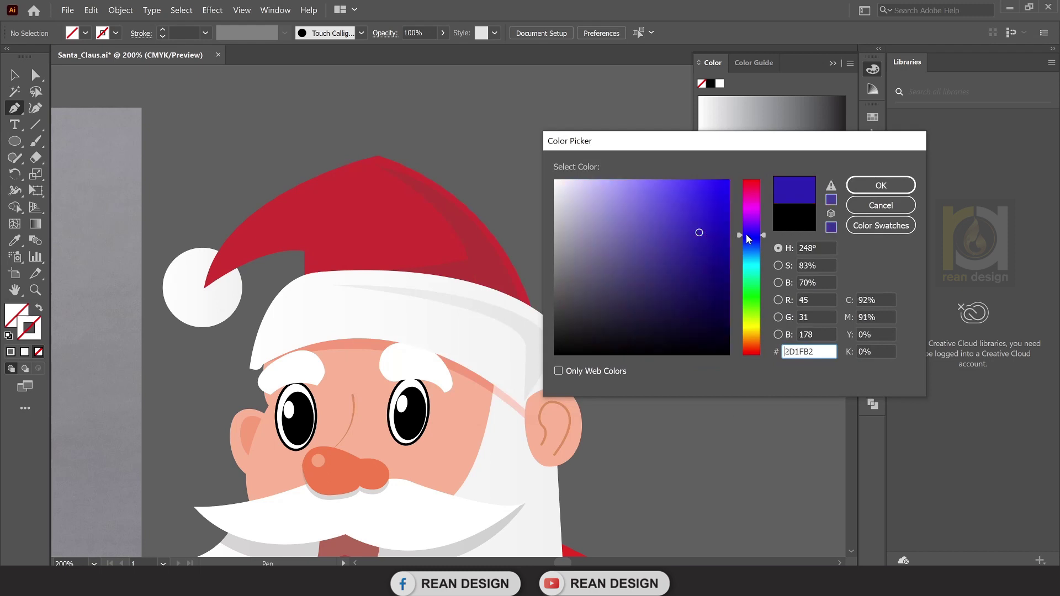
left_click_drag(723, 202, 703, 205)
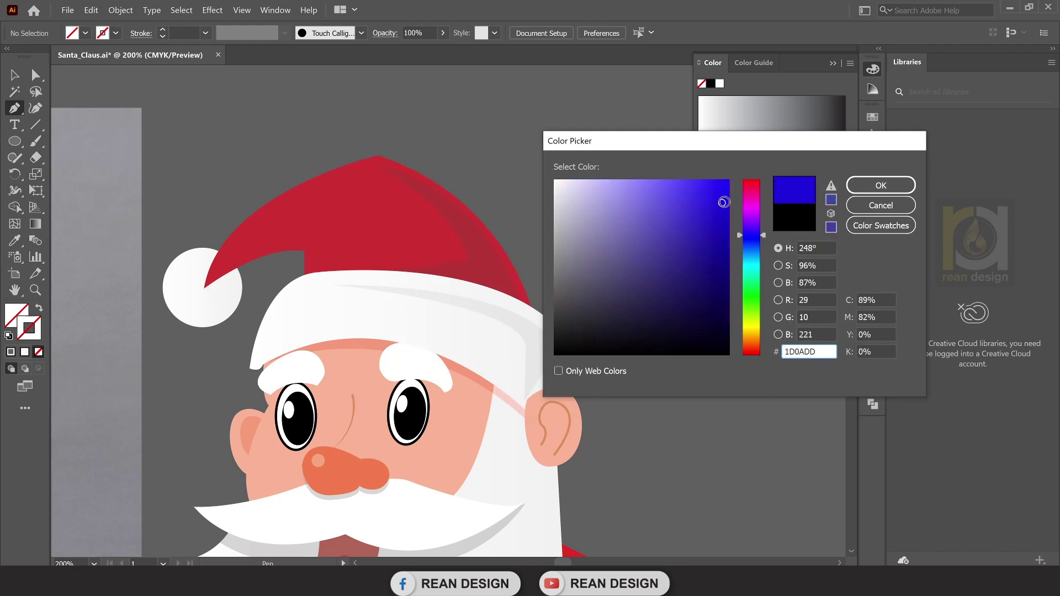
left_click(871, 190)
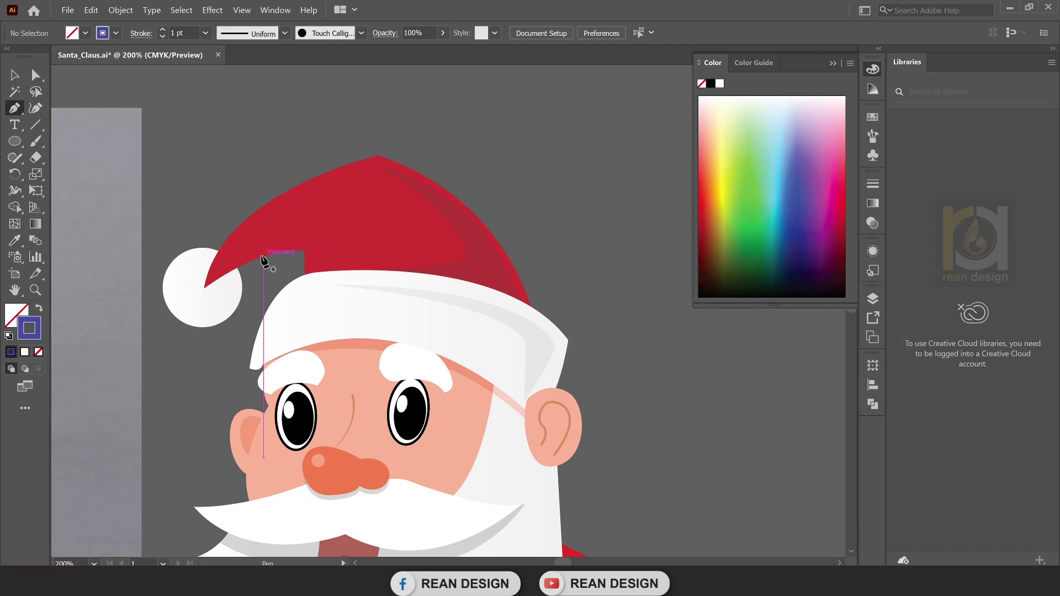
Start the hat outline at the pom-pom and trace the lower edge down to the brim.
scroll(260, 267, "up", 1)
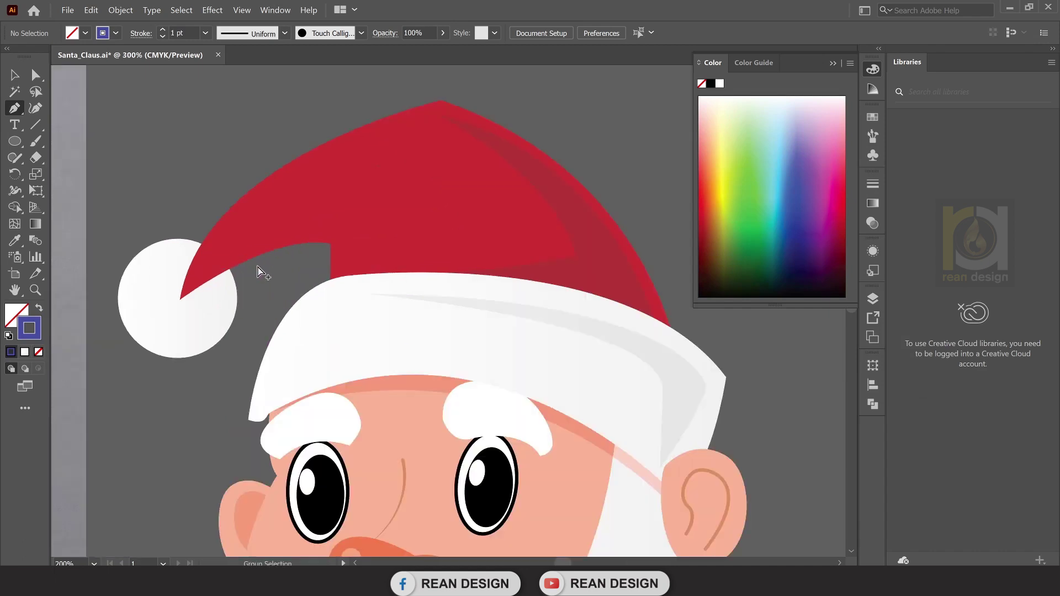
left_click_drag(296, 254, 235, 263)
left_click_drag(136, 279, 149, 274)
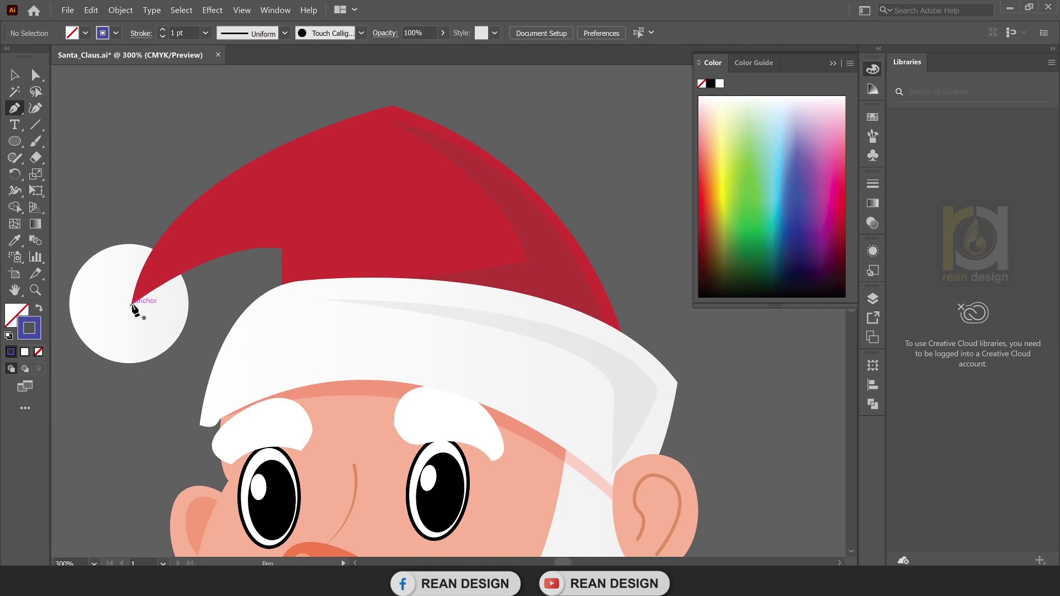
left_click(132, 305)
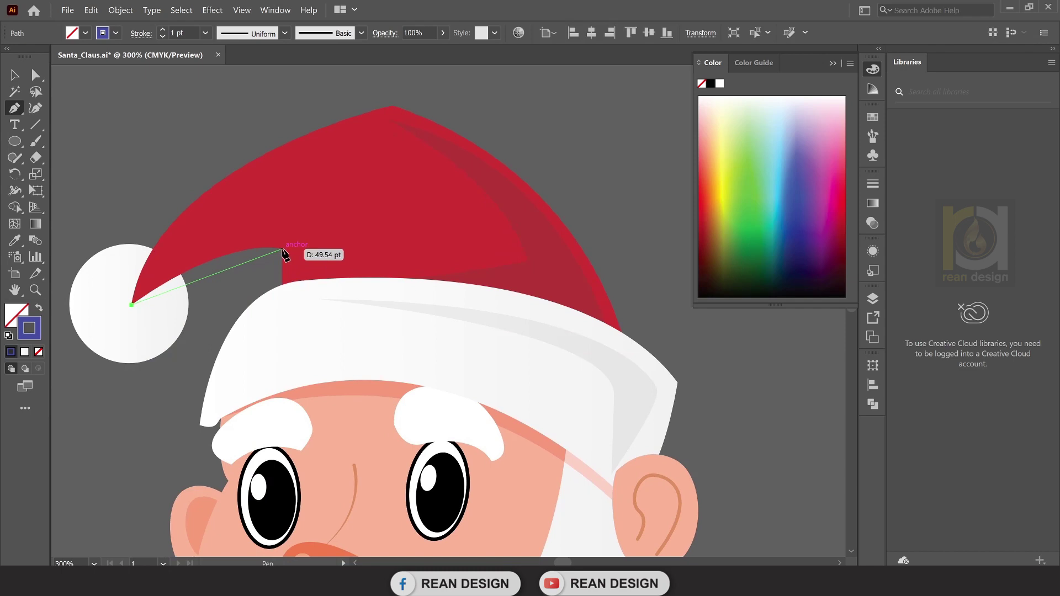
left_click_drag(283, 249, 342, 264)
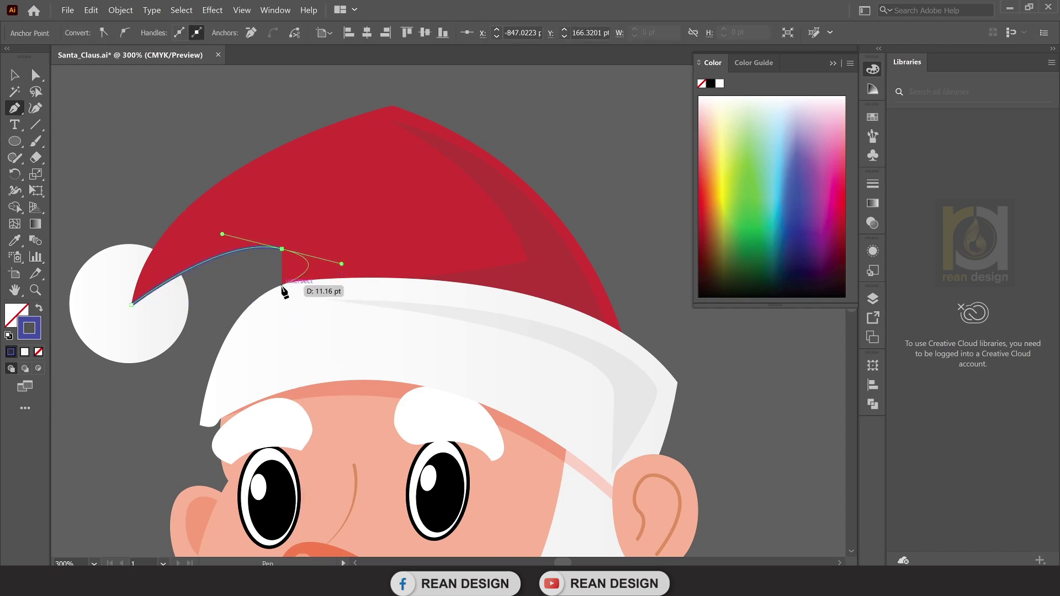
left_click_drag(282, 249, 287, 279)
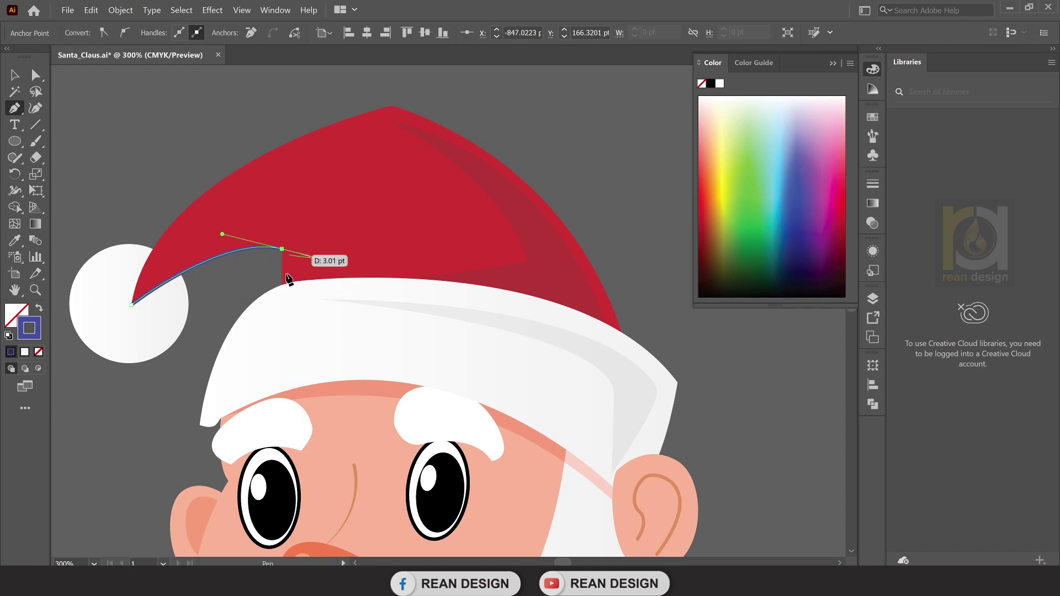
key("ctrl+z")
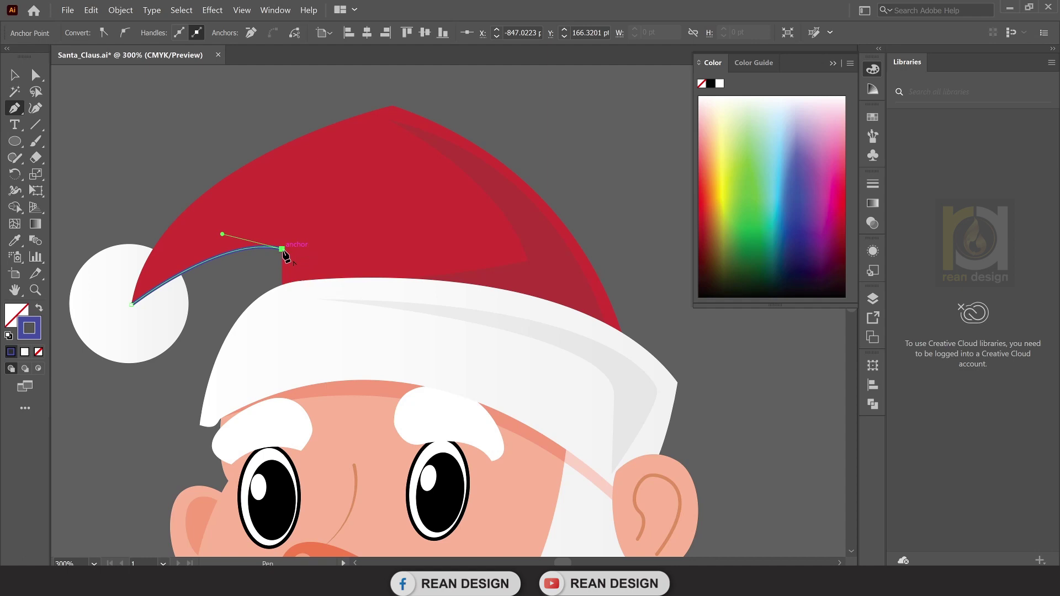
left_click_drag(282, 249, 285, 287)
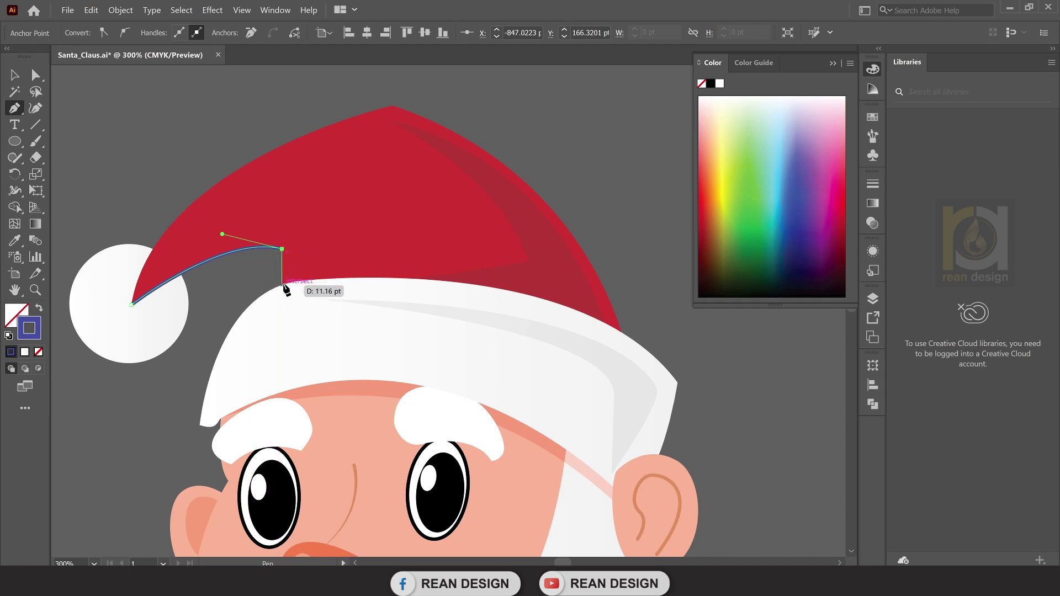
left_click(282, 300)
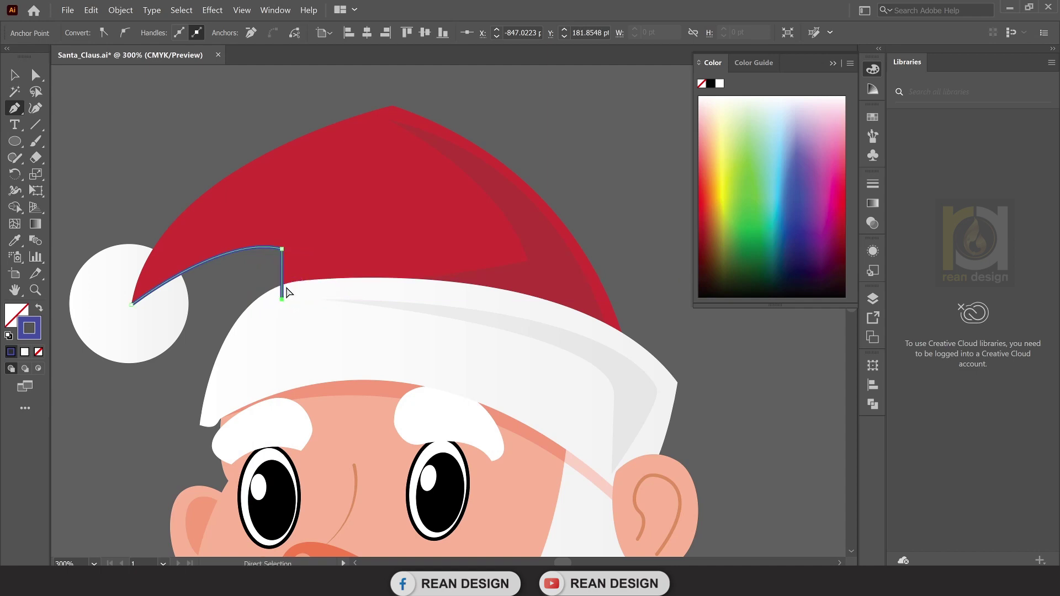
key("ctrl+z")
left_click_drag(288, 293, 284, 288)
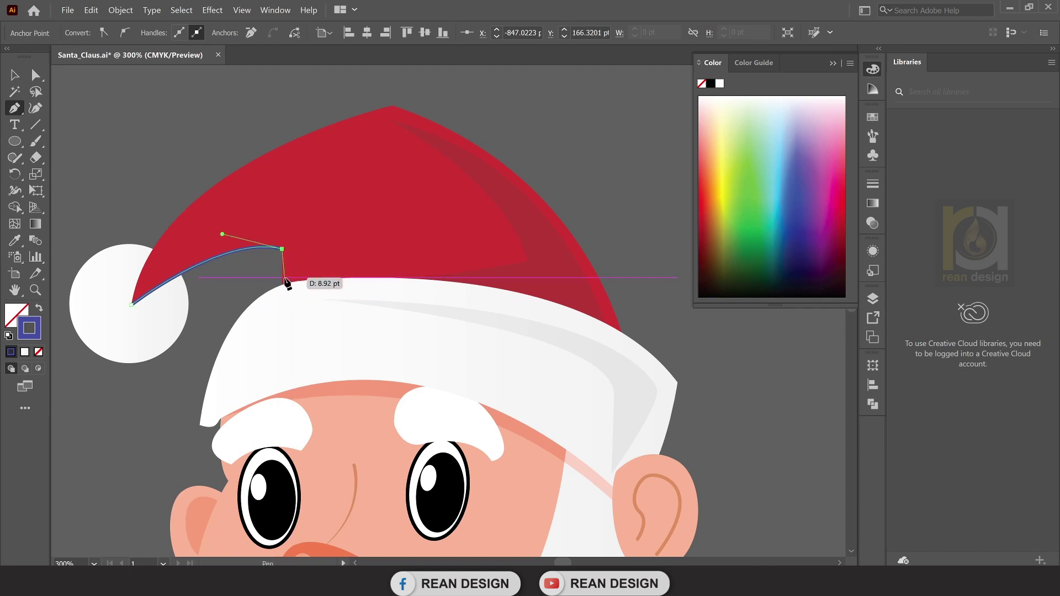
left_click(283, 286)
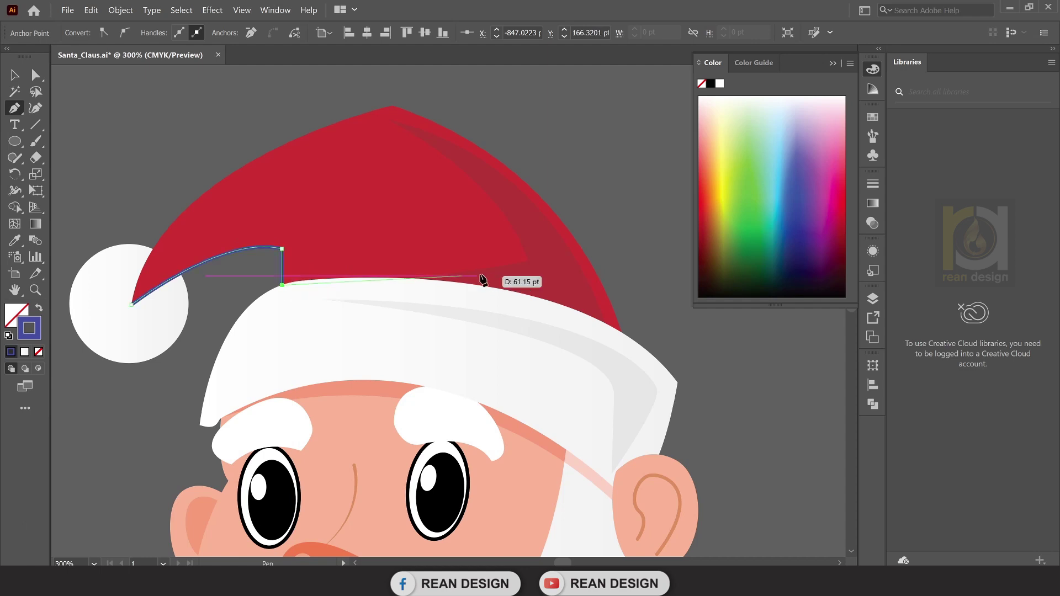
Trace along the brim to its right end, up to the hat tip, and close the path.
left_click_drag(480, 286, 597, 301)
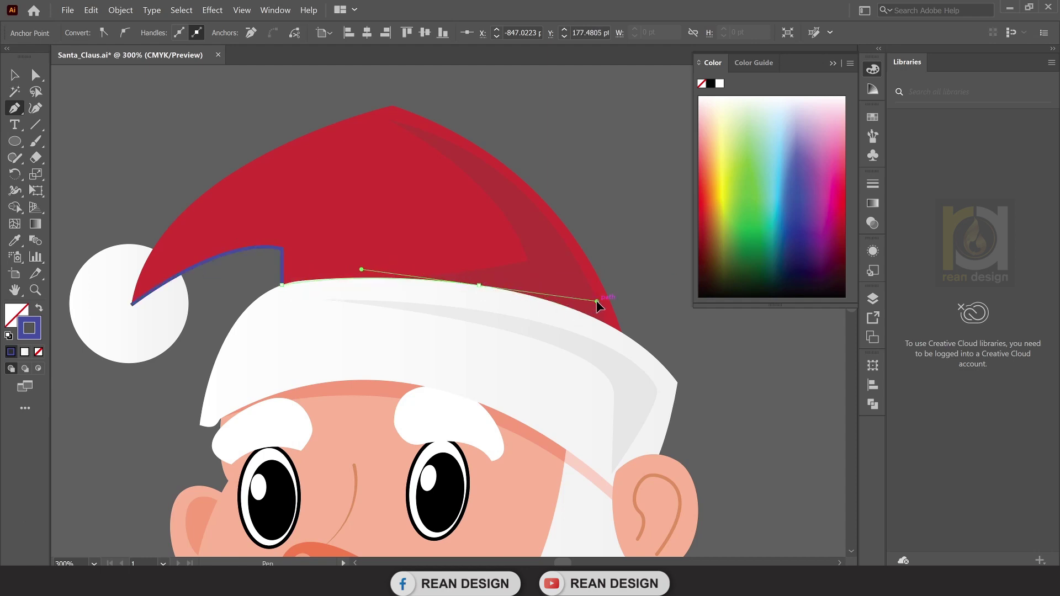
key("ctrl+z")
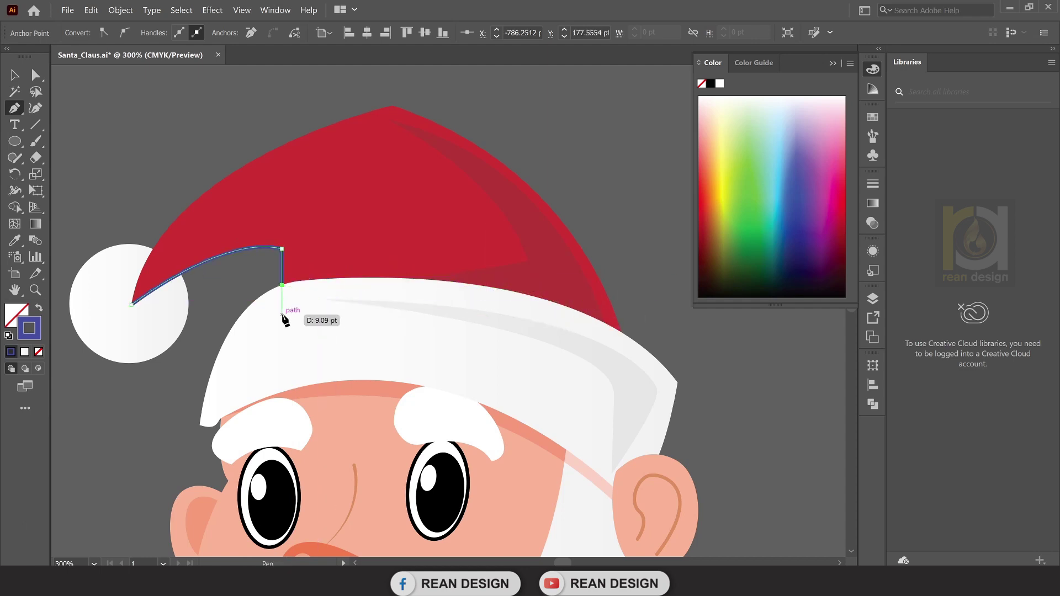
key("ctrl+z")
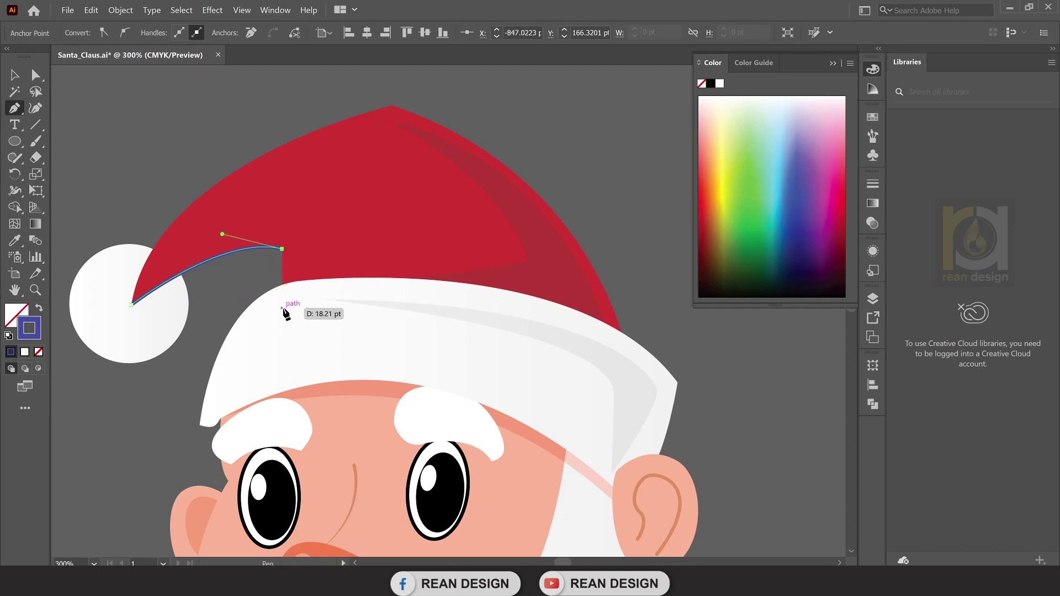
left_click(283, 308)
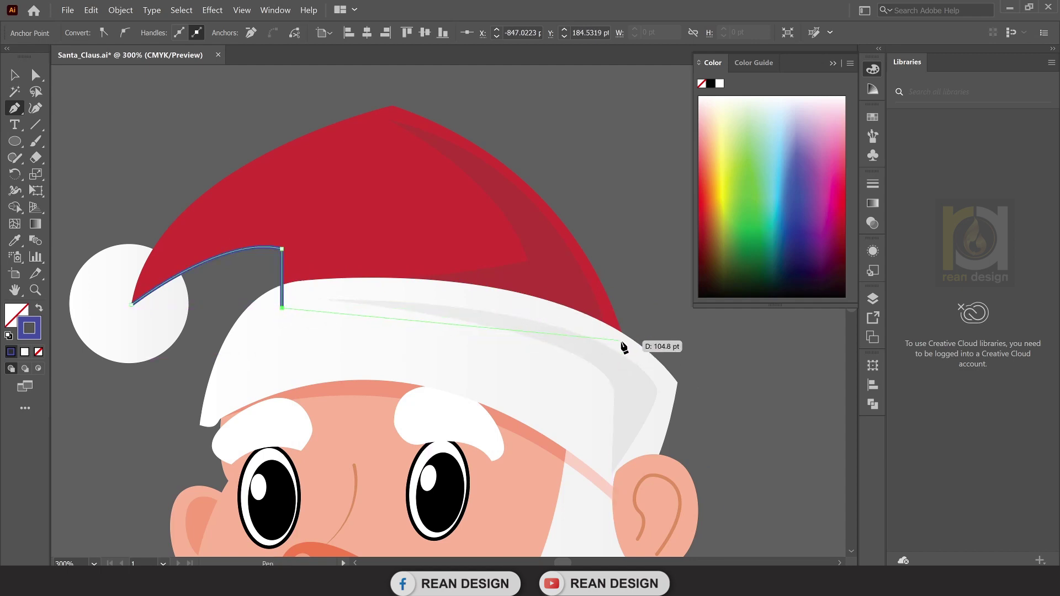
left_click_drag(620, 354, 708, 424)
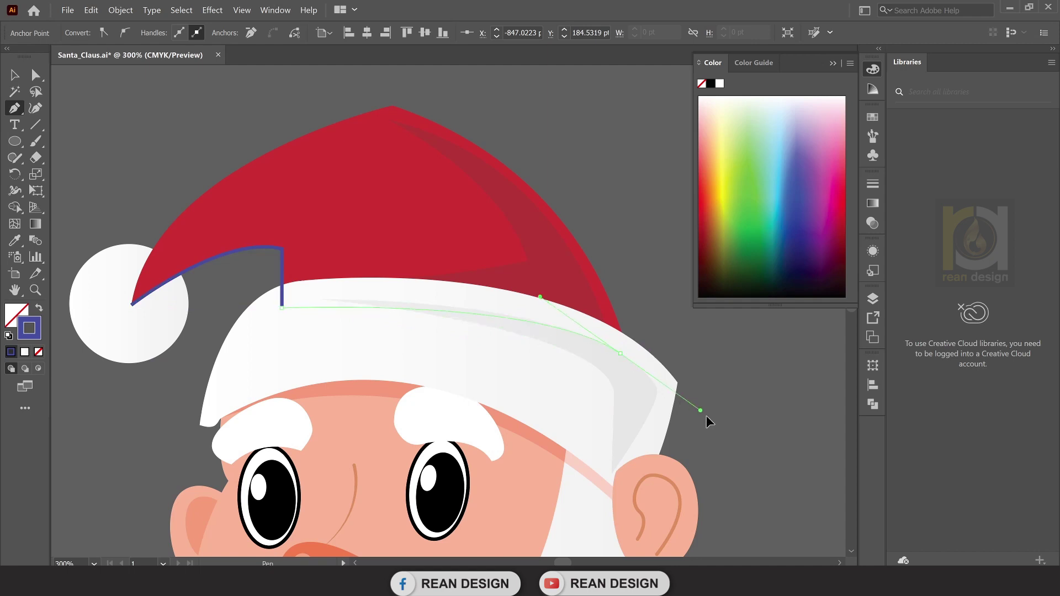
left_click(621, 354)
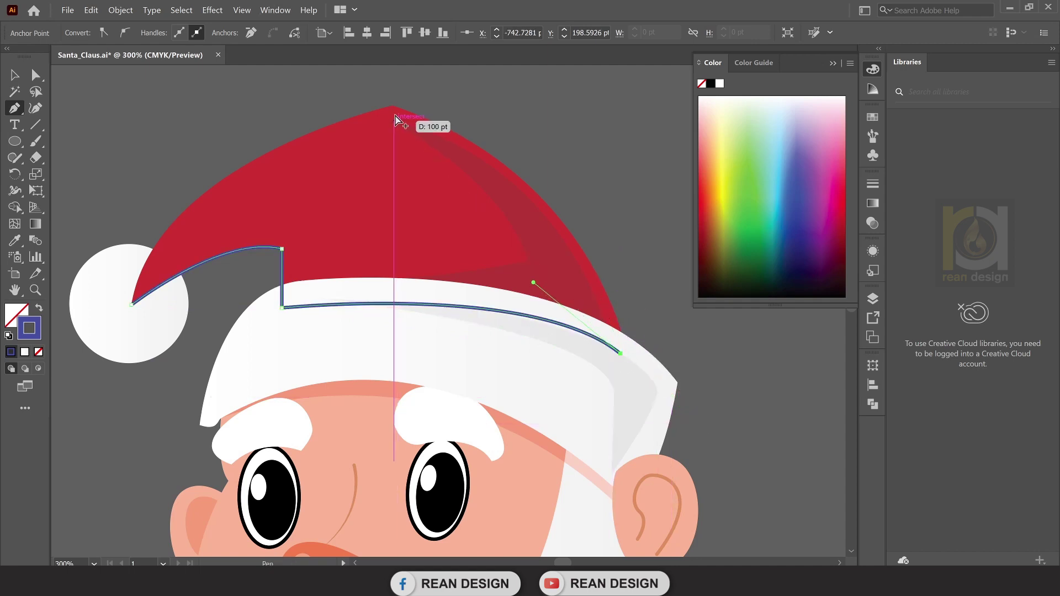
mouse_move(395, 113)
left_mouse_down()
mouse_move(407, 166)
mouse_move(183, 84)
left_mouse_up()
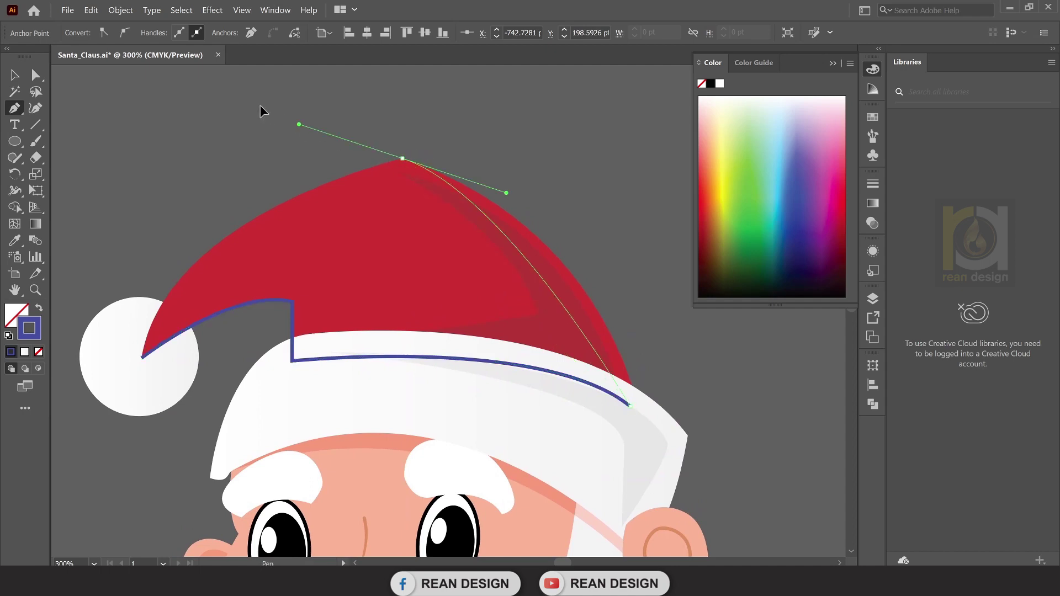
scroll(182, 84, "up", 3)
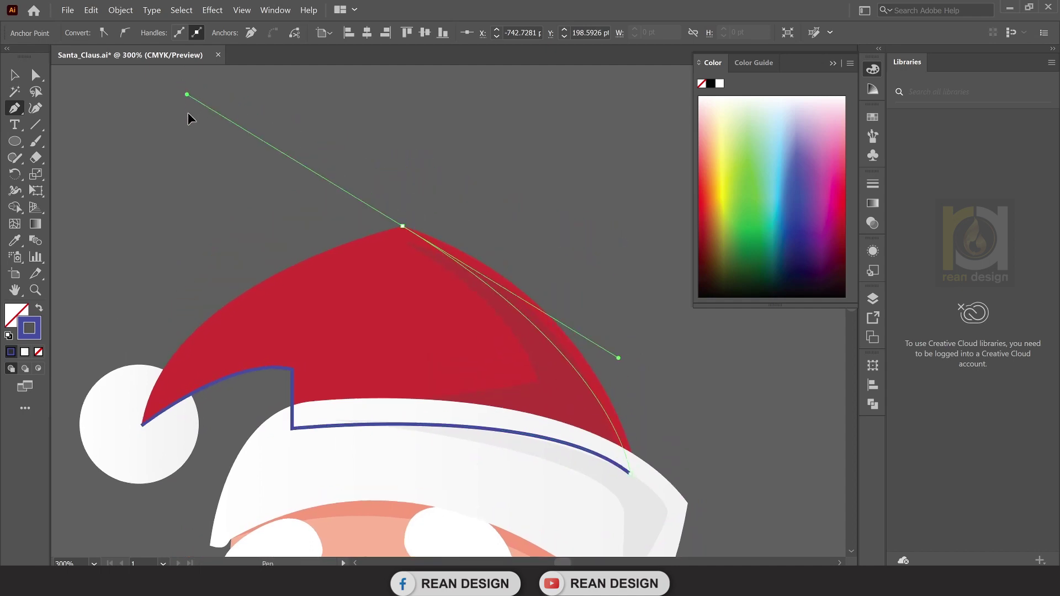
left_click_drag(180, 145, 185, 150)
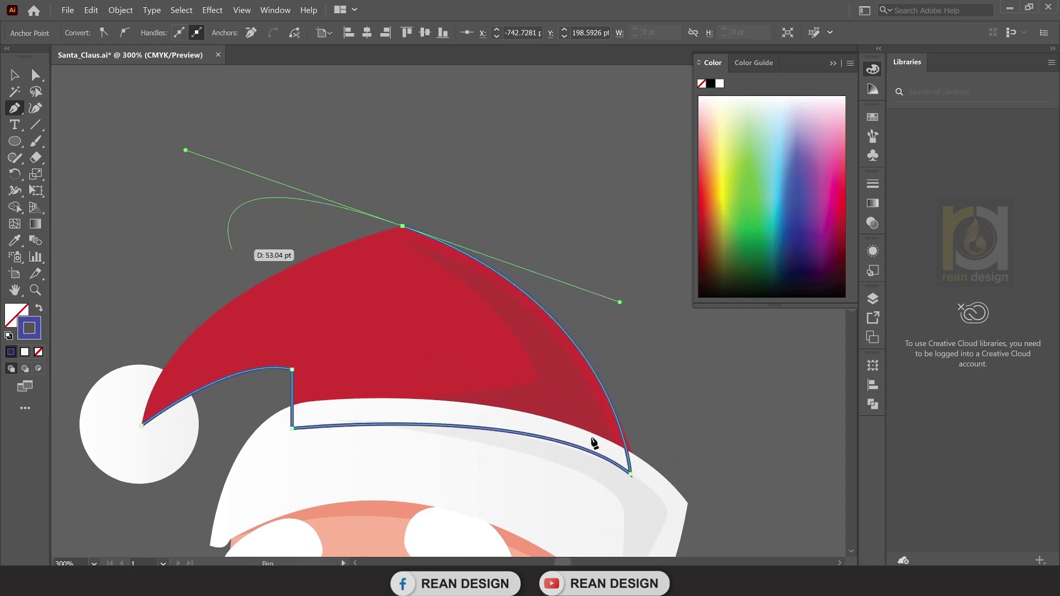
left_click(403, 226)
scroll(95, 401, "down", 2)
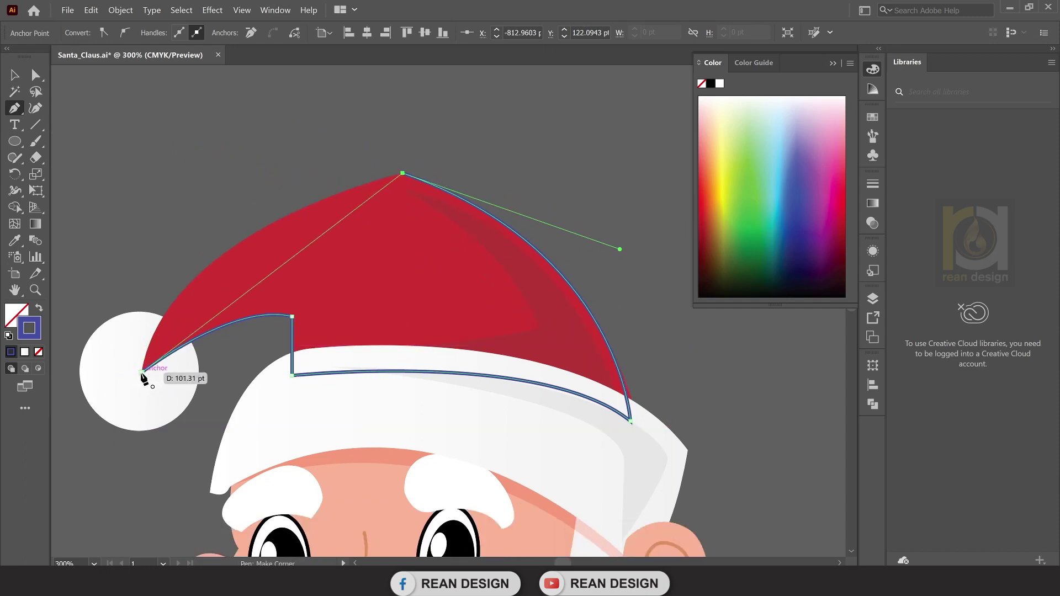
mouse_move(95, 402)
left_mouse_down()
mouse_move(145, 494)
mouse_move(109, 528)
left_mouse_up()
Adjust the hat outline's lower-right anchor and right-side curve with Direct Selection.
scroll(646, 430, "up", 1)
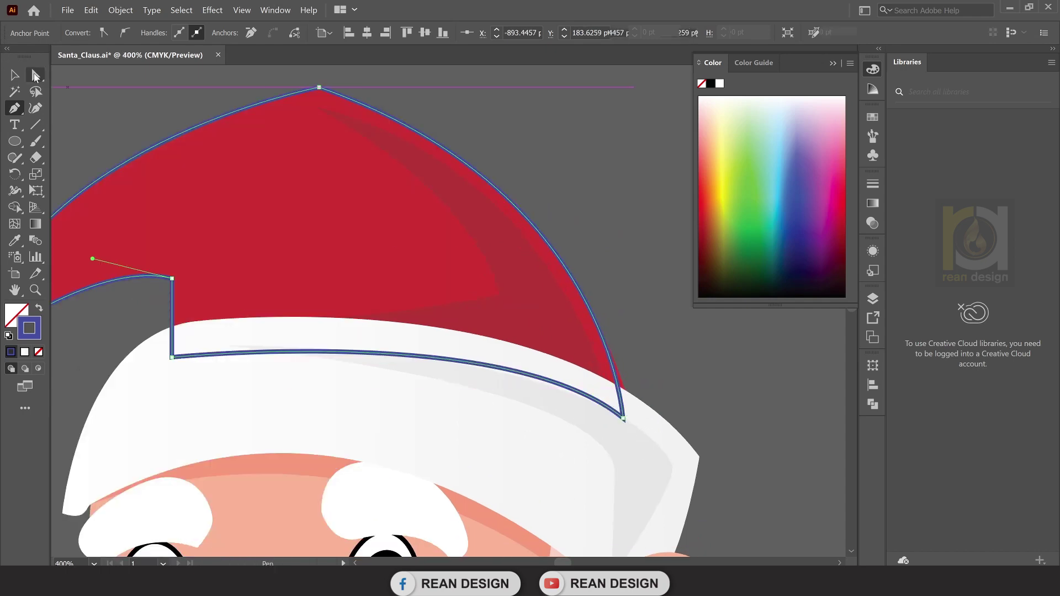
left_click(34, 76)
left_click(626, 419)
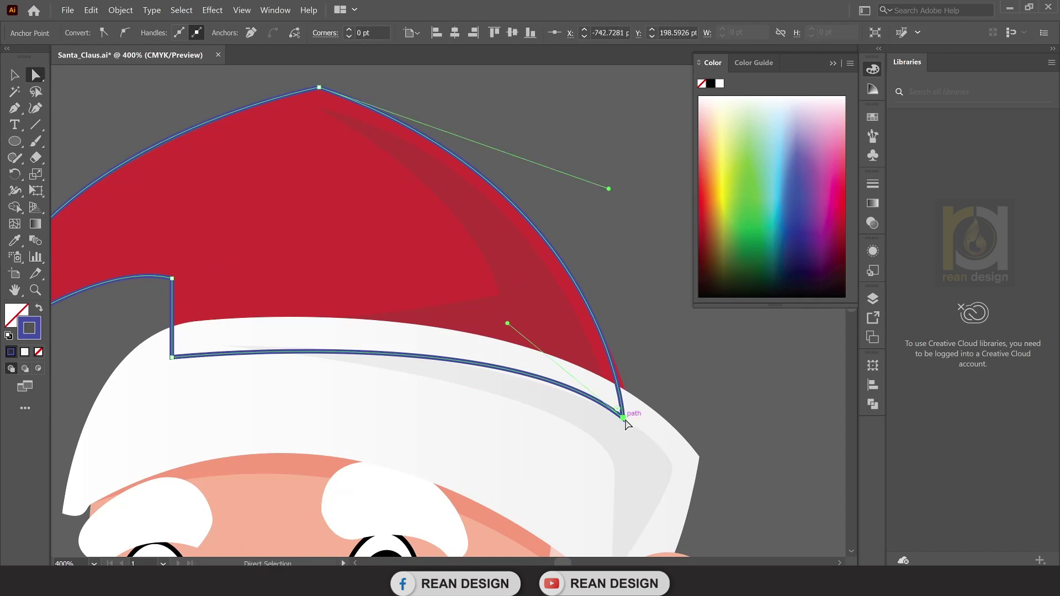
left_click_drag(625, 421, 635, 422)
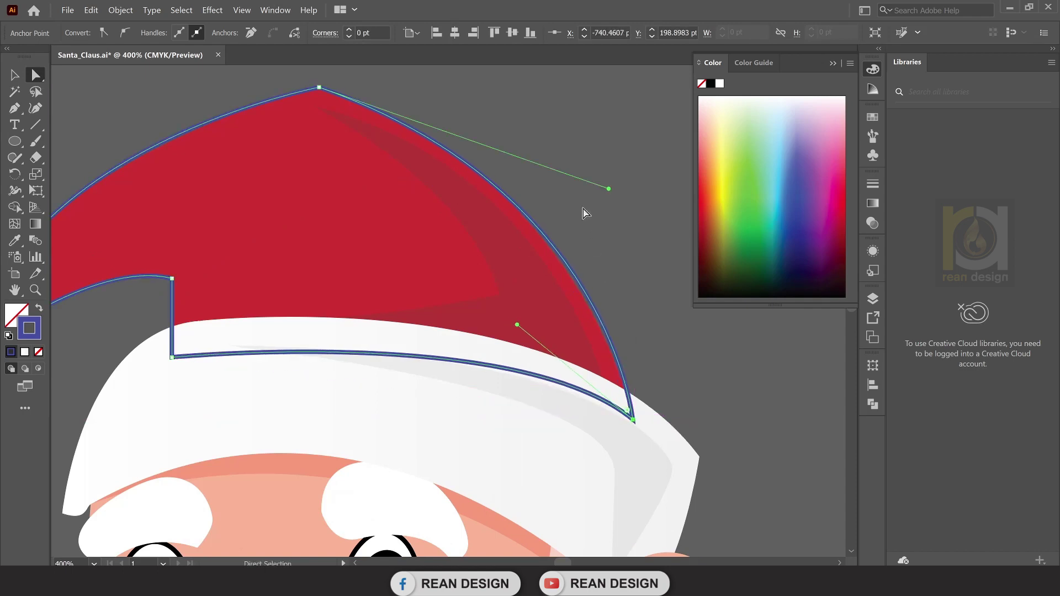
left_click_drag(609, 189, 600, 186)
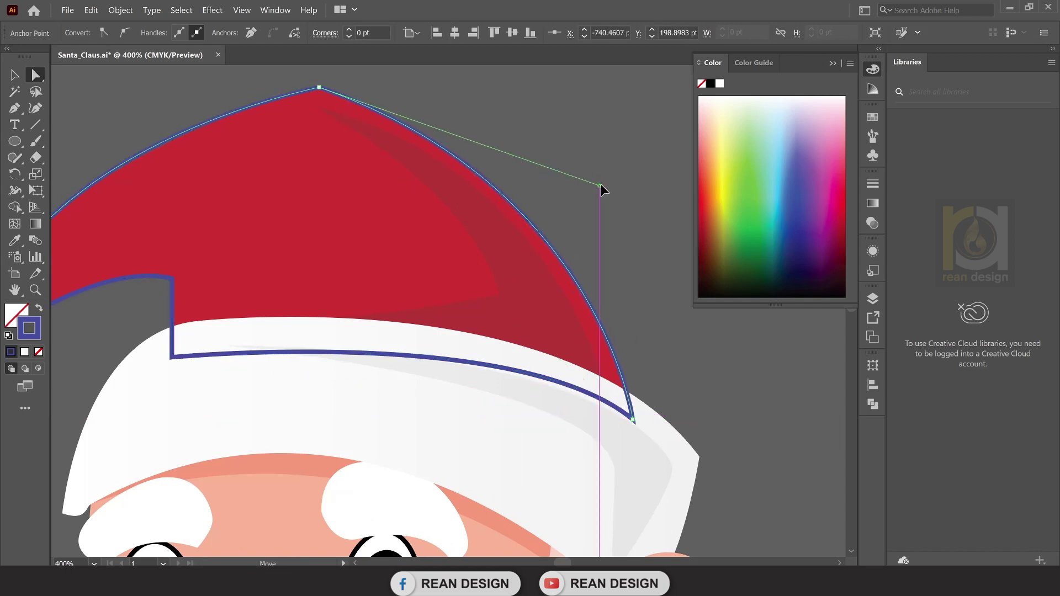
left_click(620, 266)
Collapse the Color panel and show the Layers panel with Hat, die line and Layer 1.
scroll(622, 267, "down", 1)
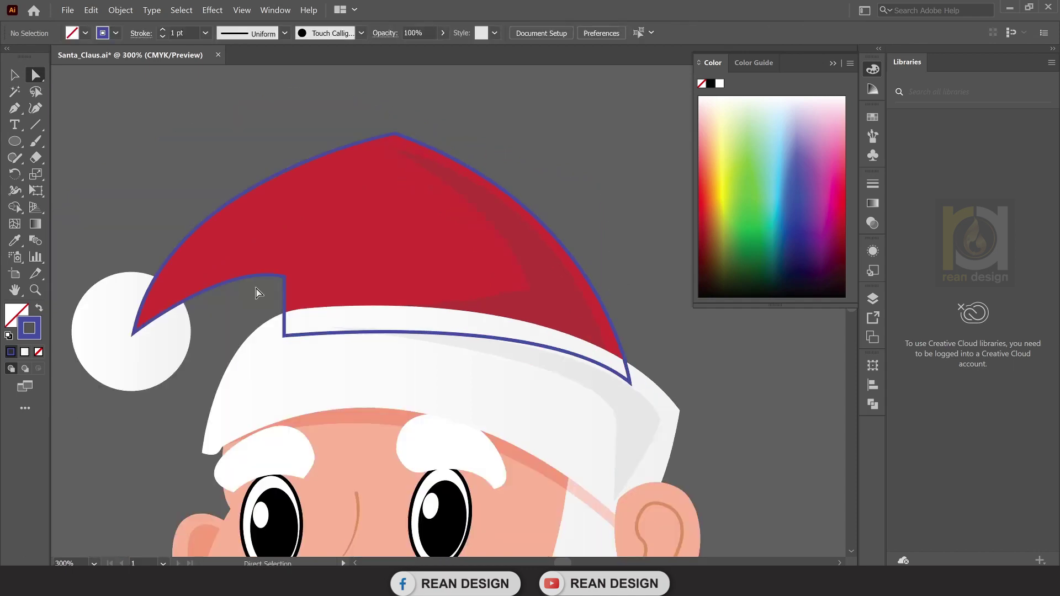
scroll(414, 282, "down", 1)
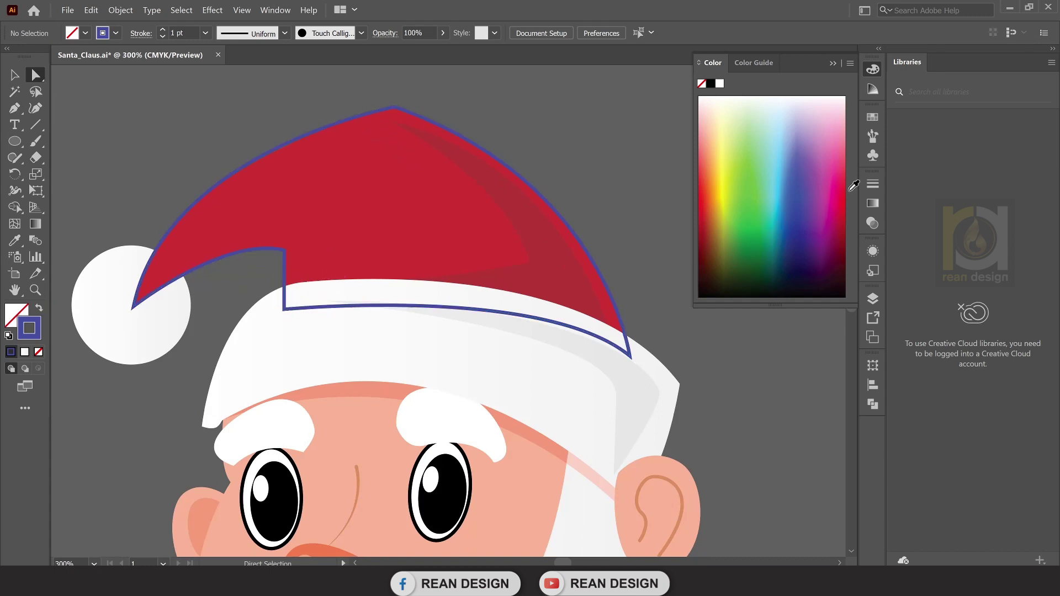
left_click(834, 64)
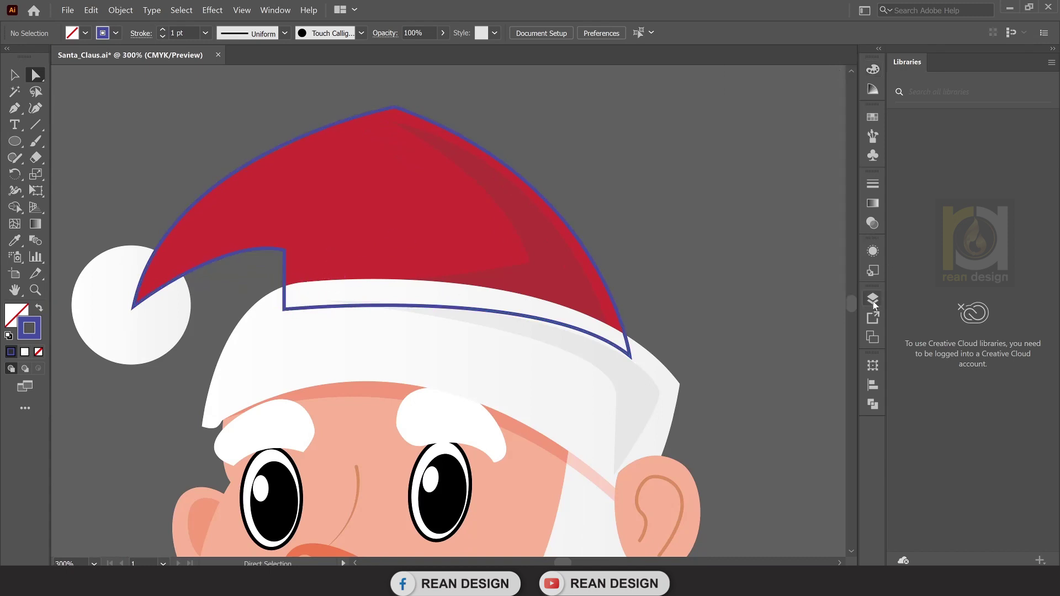
left_click(873, 299)
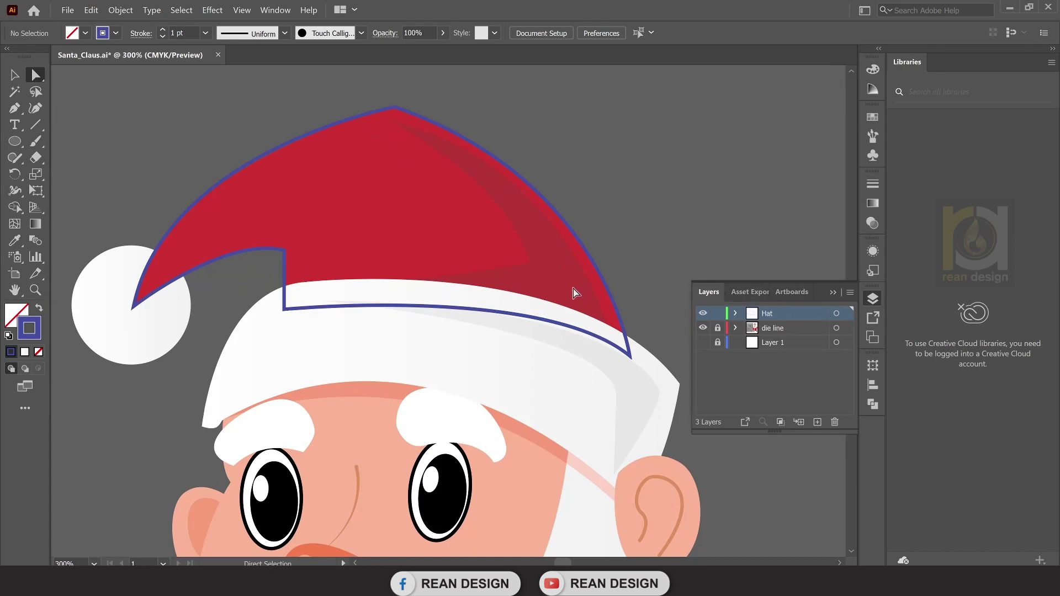
left_click_drag(575, 293, 628, 230)
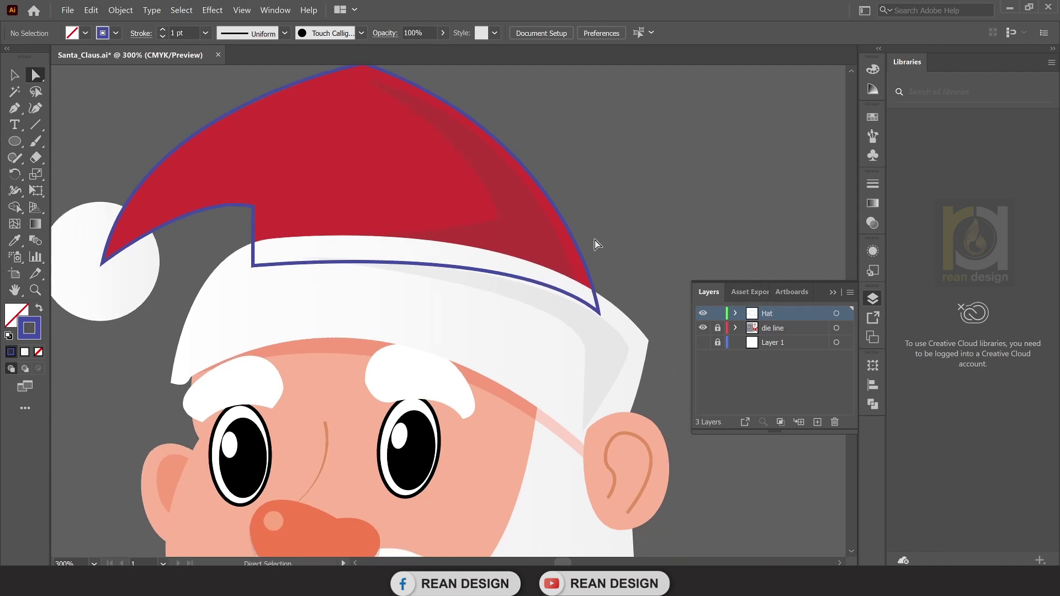
mouse_move(533, 207)
left_mouse_down()
mouse_move(533, 233)
mouse_move(544, 201)
mouse_move(537, 180)
left_mouse_up()
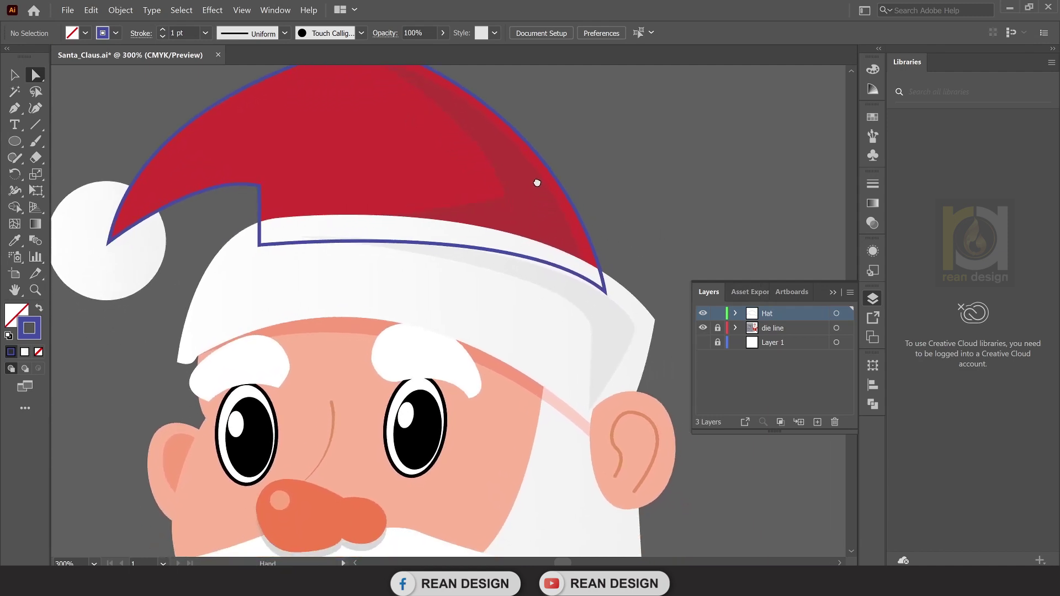
left_click(14, 108)
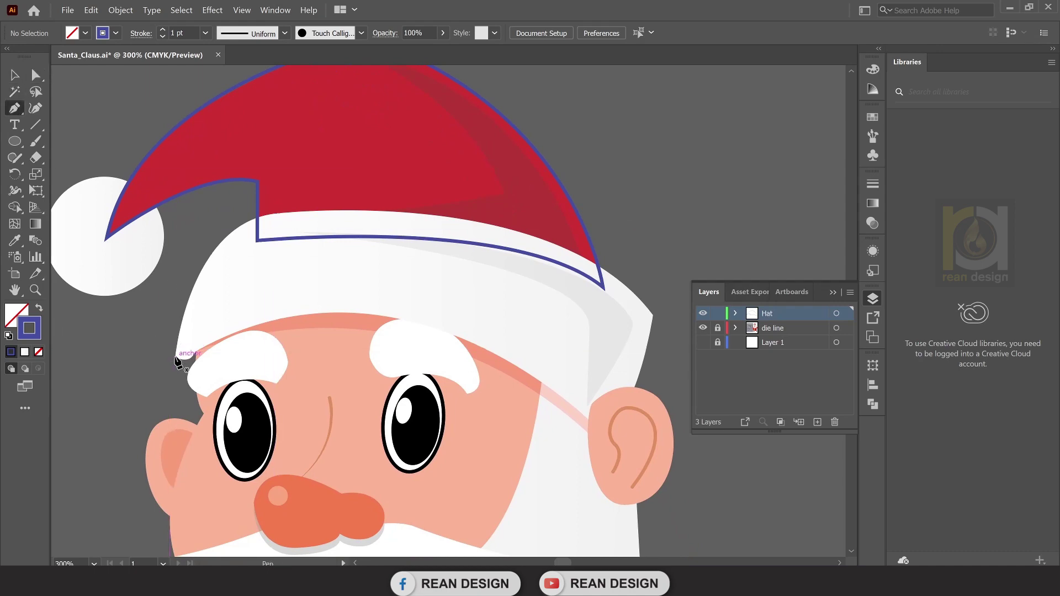
Draw a closed Pen path around the white fur brim down to the ear.
scroll(177, 362, "up", 1)
scroll(177, 362, "up", 1)
scroll(177, 360, "down", 2)
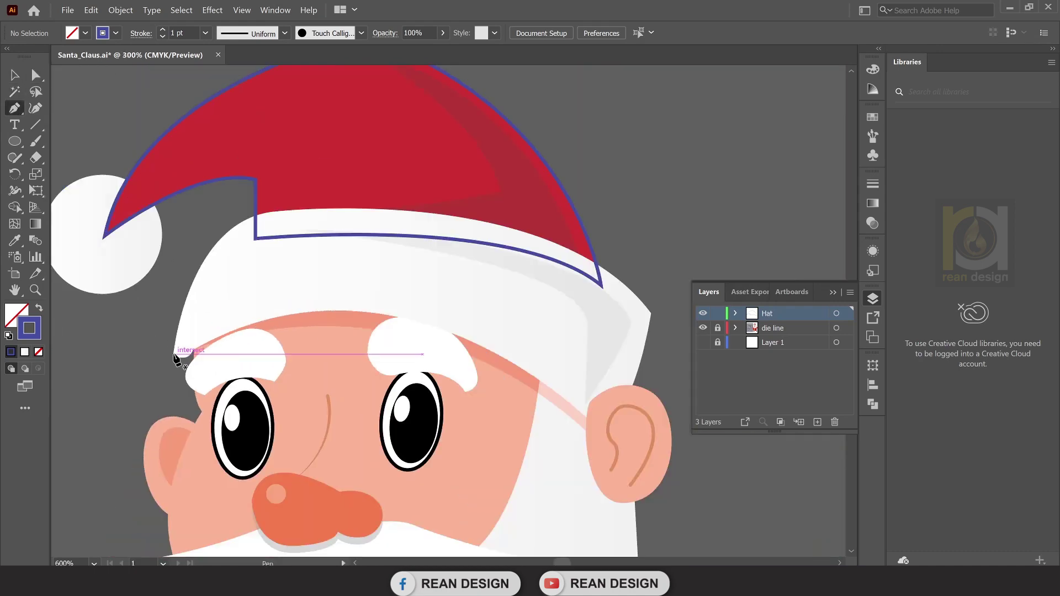
left_click(174, 354)
left_click_drag(273, 211, 360, 204)
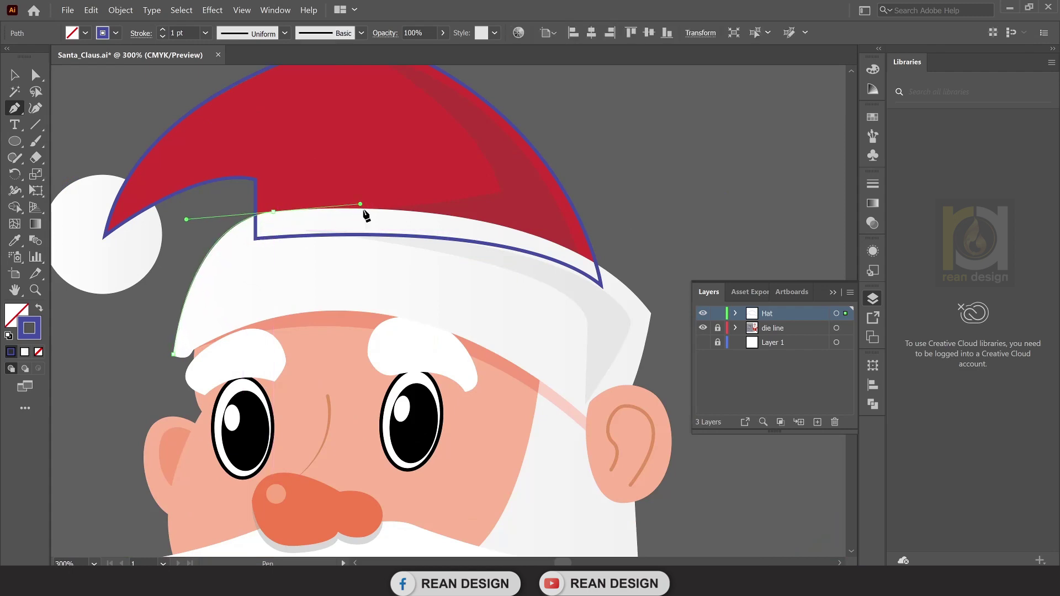
mouse_move(651, 313)
left_mouse_down()
mouse_move(731, 419)
mouse_move(652, 315)
left_mouse_up()
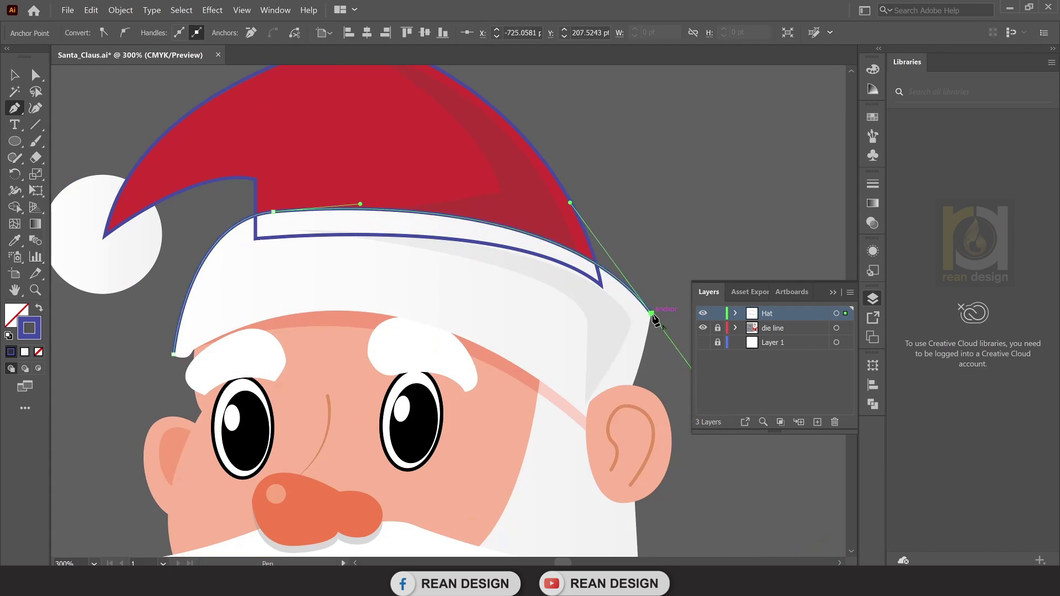
mouse_move(612, 431)
left_mouse_down()
mouse_move(594, 431)
mouse_move(612, 432)
left_mouse_up()
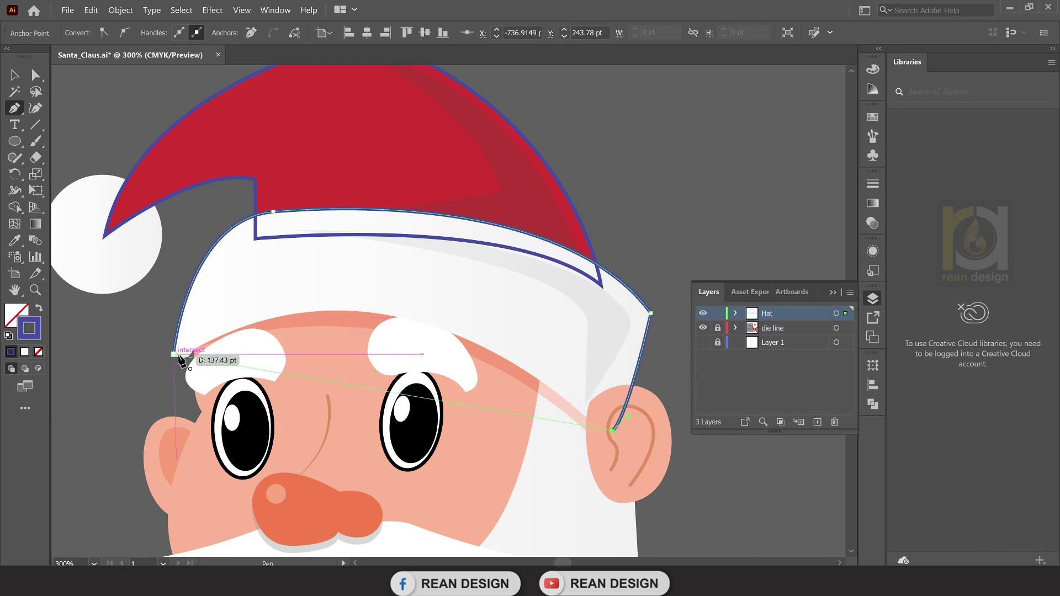
left_click_drag(174, 354, 396, 248)
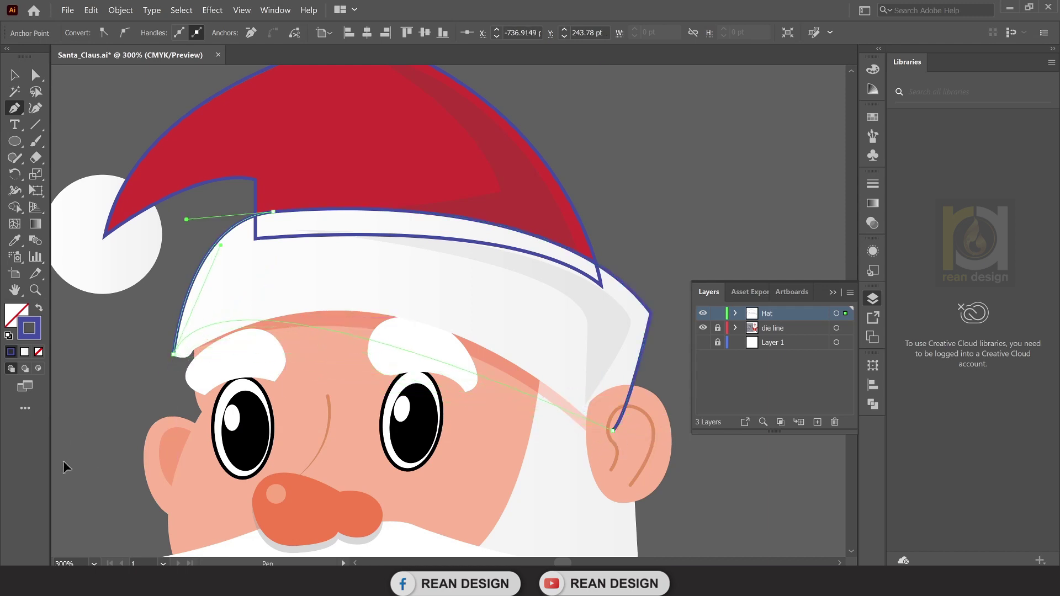
Drag the brim outline's lower handle to arch its bottom edge.
scroll(63, 461, "left", 3)
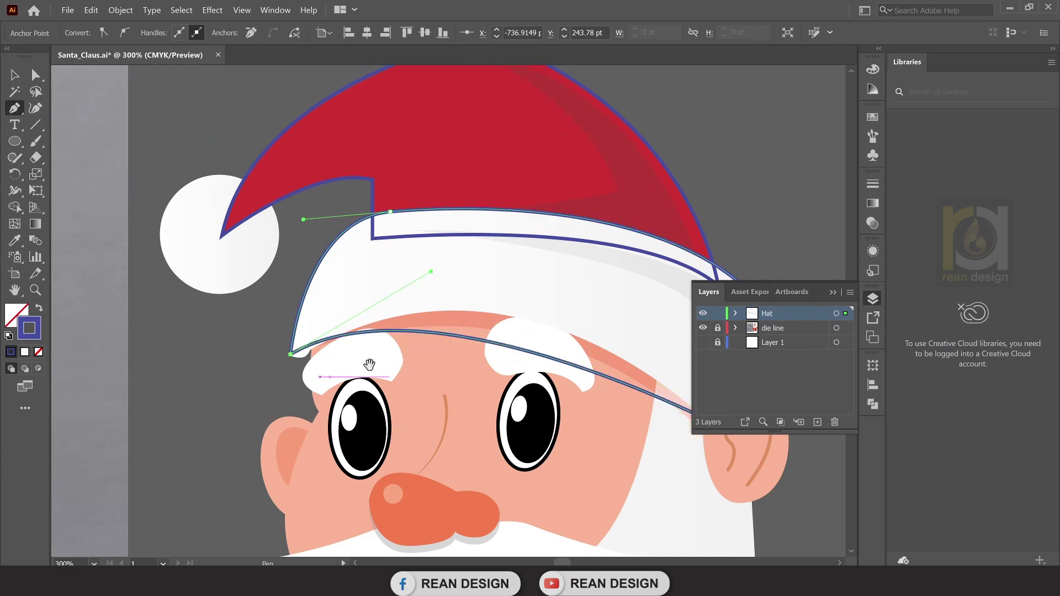
left_click_drag(364, 367, 191, 388)
left_click(36, 75)
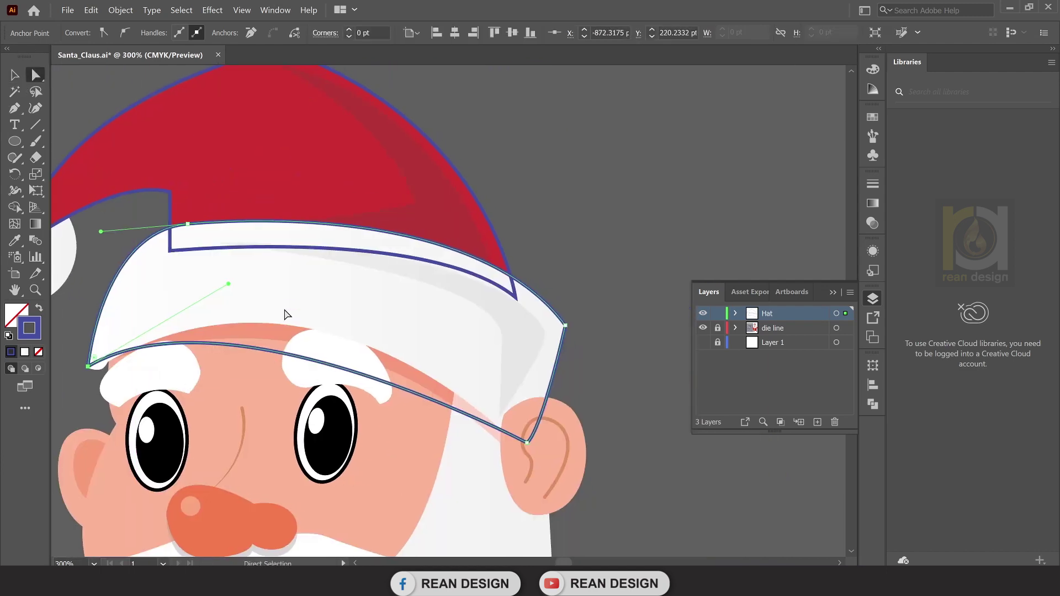
left_click_drag(228, 284, 309, 237)
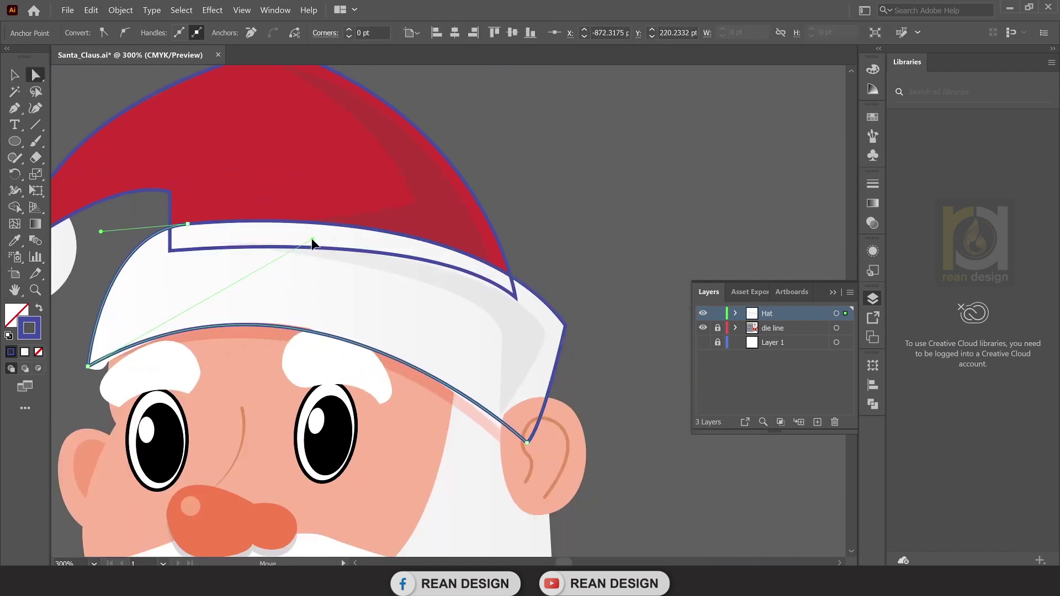
left_click_drag(395, 339, 549, 362)
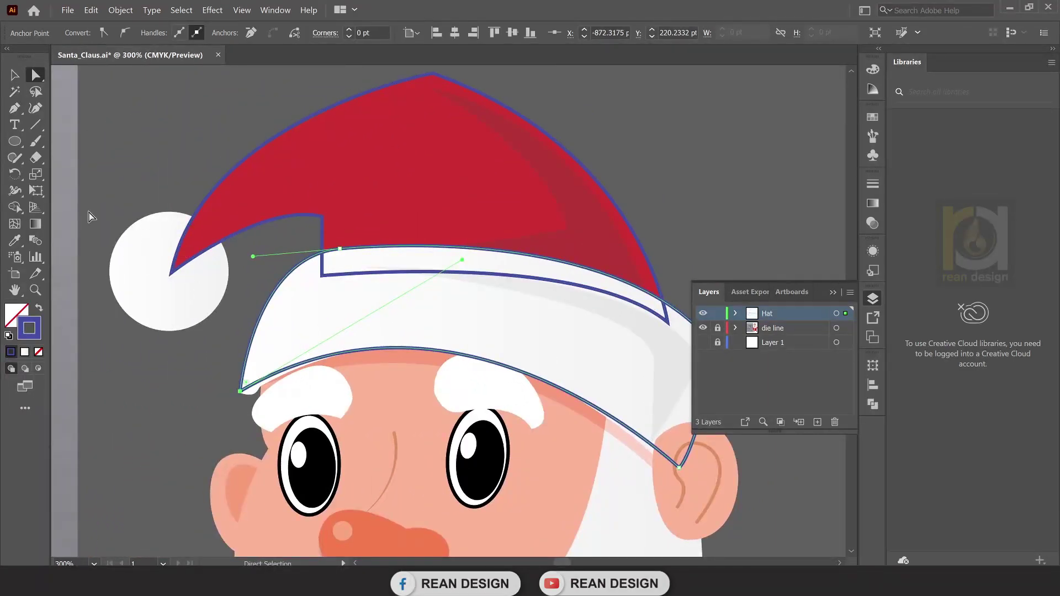
left_click(18, 144)
Draw a circle outline over the pom-pom and nudge it into place.
left_click_drag(104, 225, 219, 339)
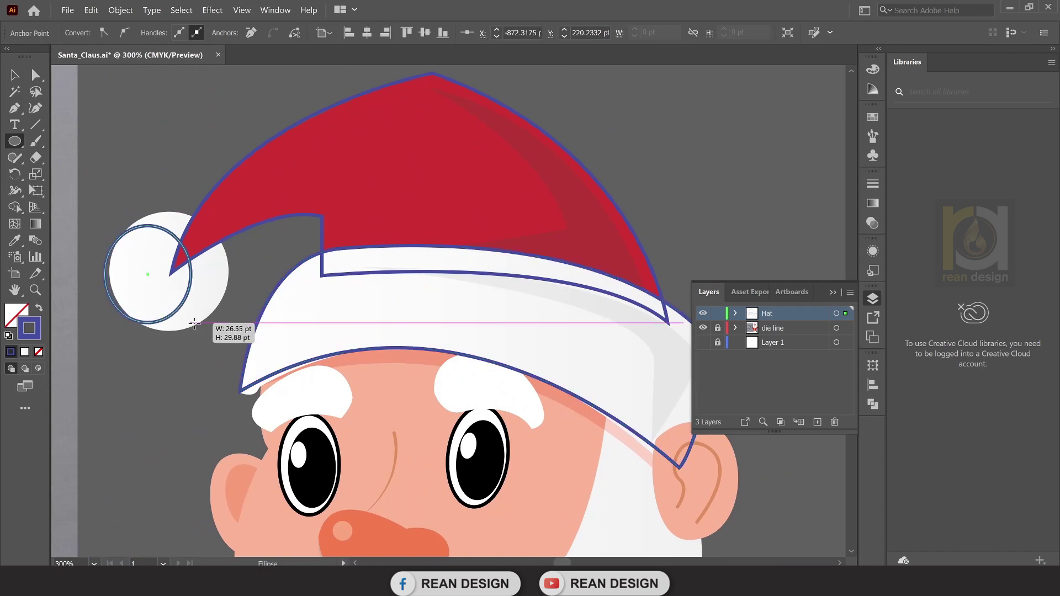
key("v")
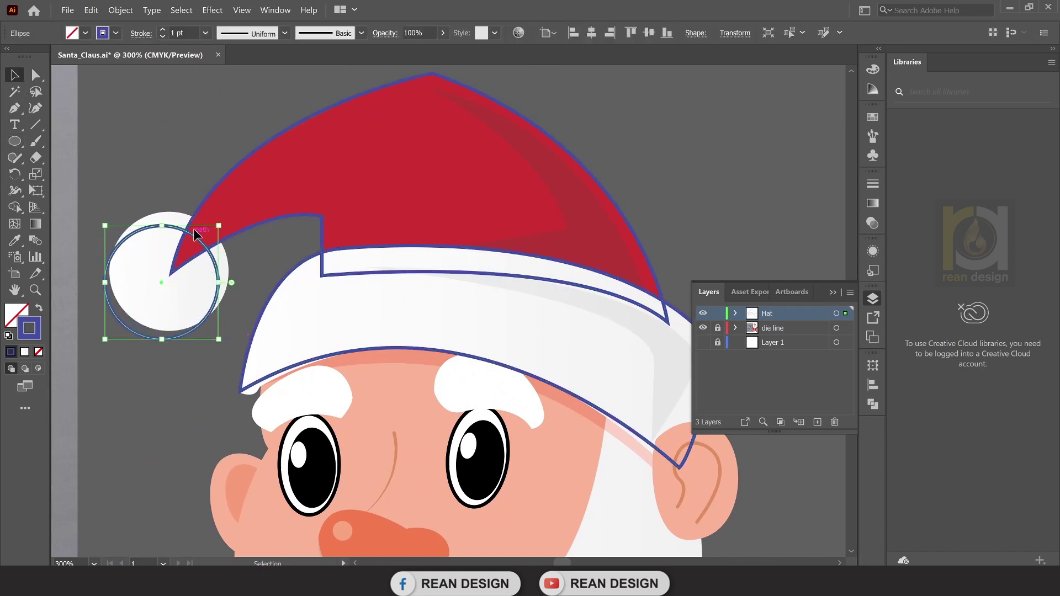
left_click_drag(193, 228, 198, 222)
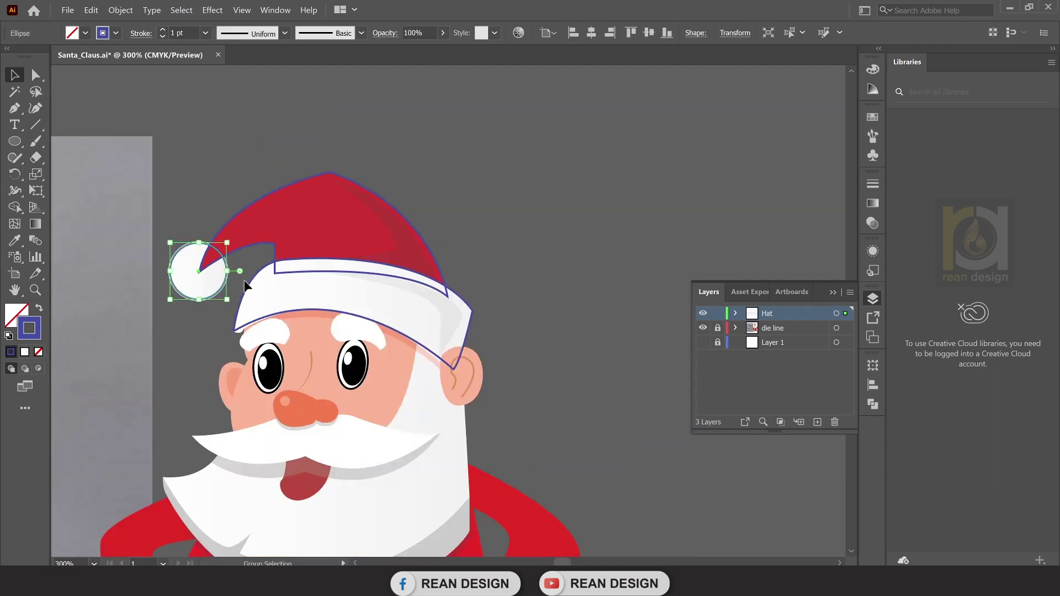
scroll(229, 271, "down", 2)
scroll(525, 291, "down", 1)
left_click(524, 293)
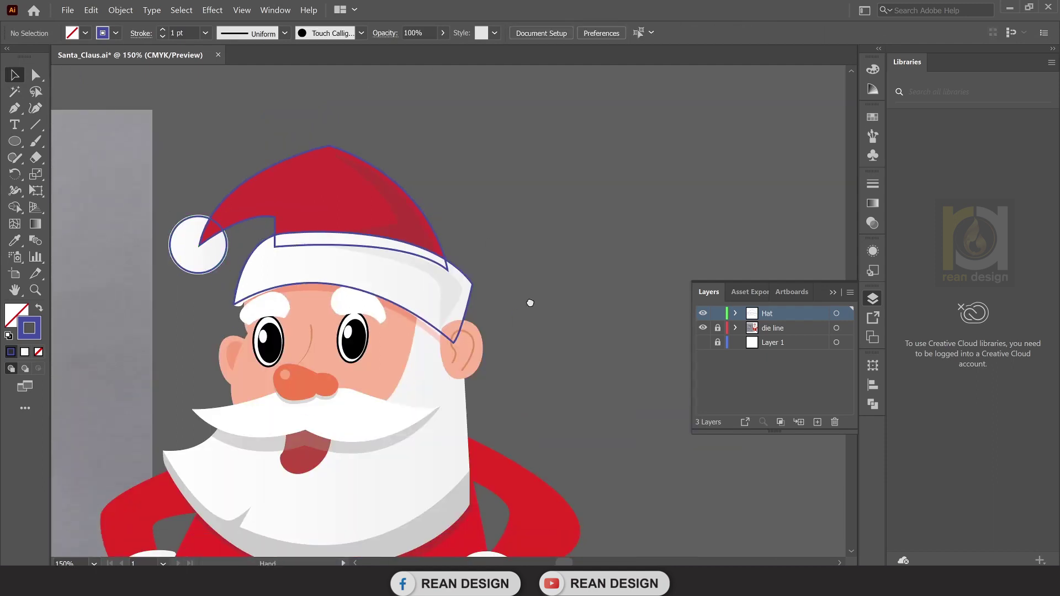
Select the brim, hat and pom-pom outlines and place a copy to Santa's right.
scroll(442, 301, "right", 1)
left_click(367, 304)
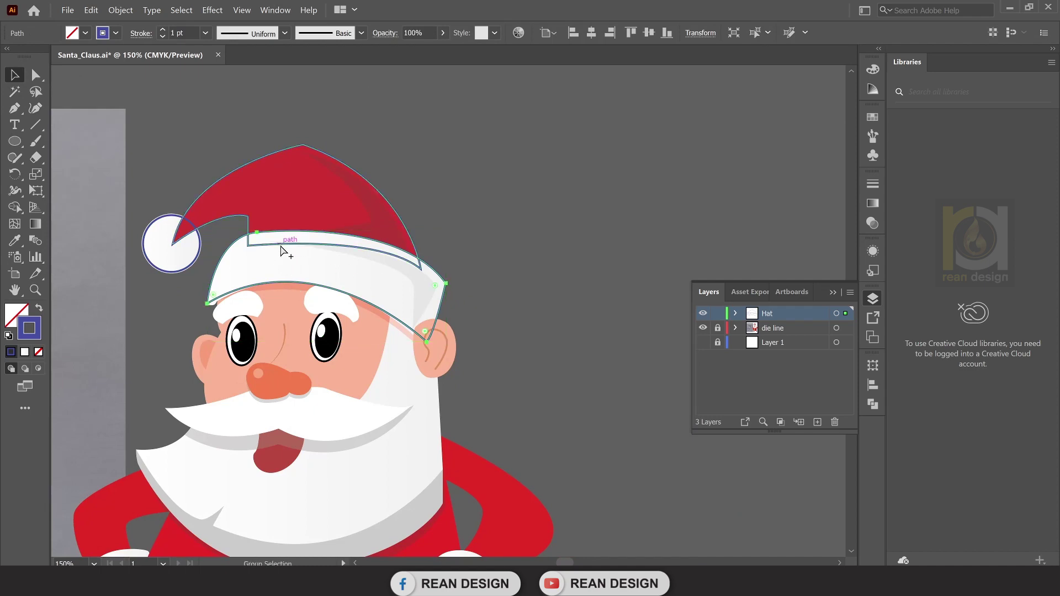
scroll(276, 250, "up", 1)
scroll(270, 243, "up", 1)
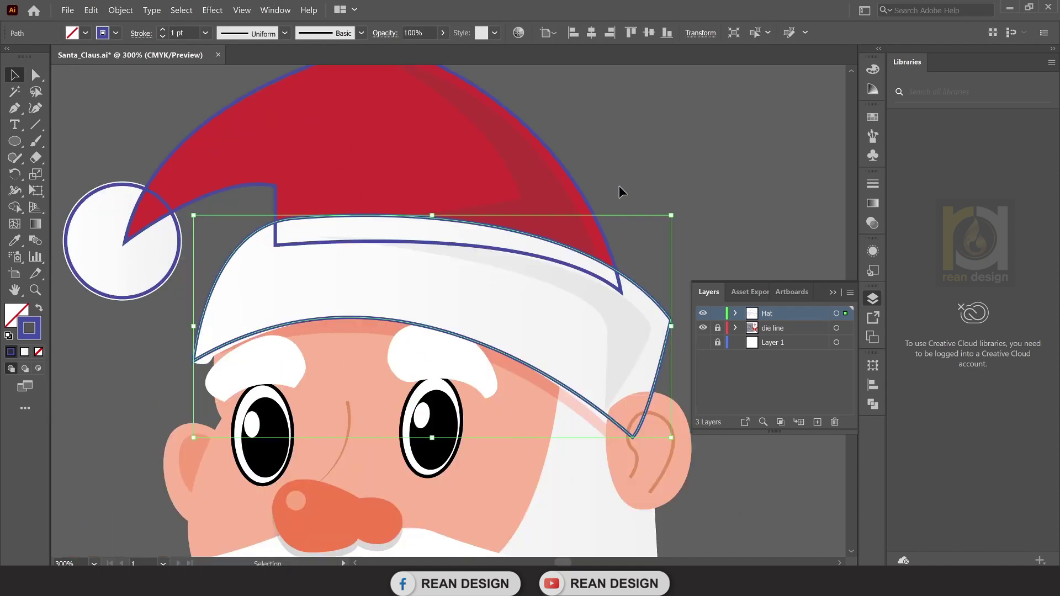
scroll(303, 230, "right", 1)
scroll(212, 221, "down", 1)
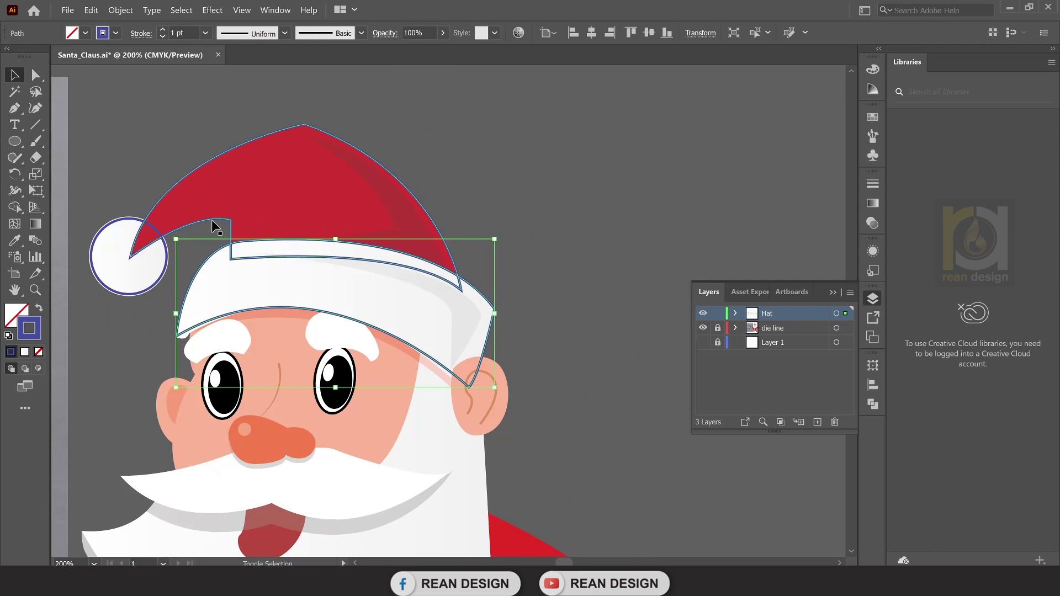
left_click(182, 229, "shift")
left_click(164, 247, "shift")
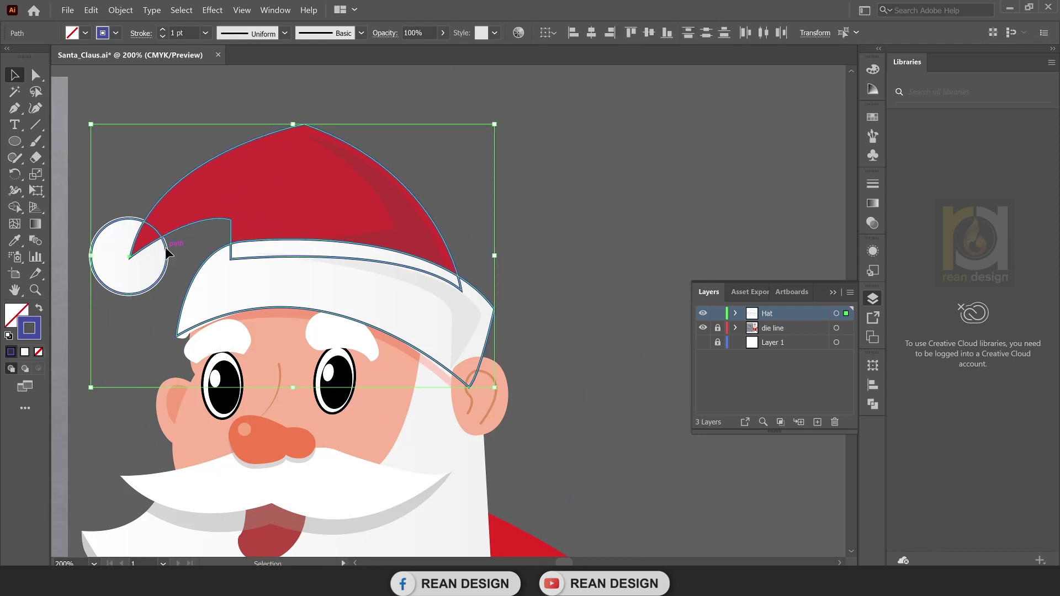
mouse_move(164, 247)
left_mouse_down()
mouse_move(580, 237)
mouse_move(344, 189)
left_mouse_up()
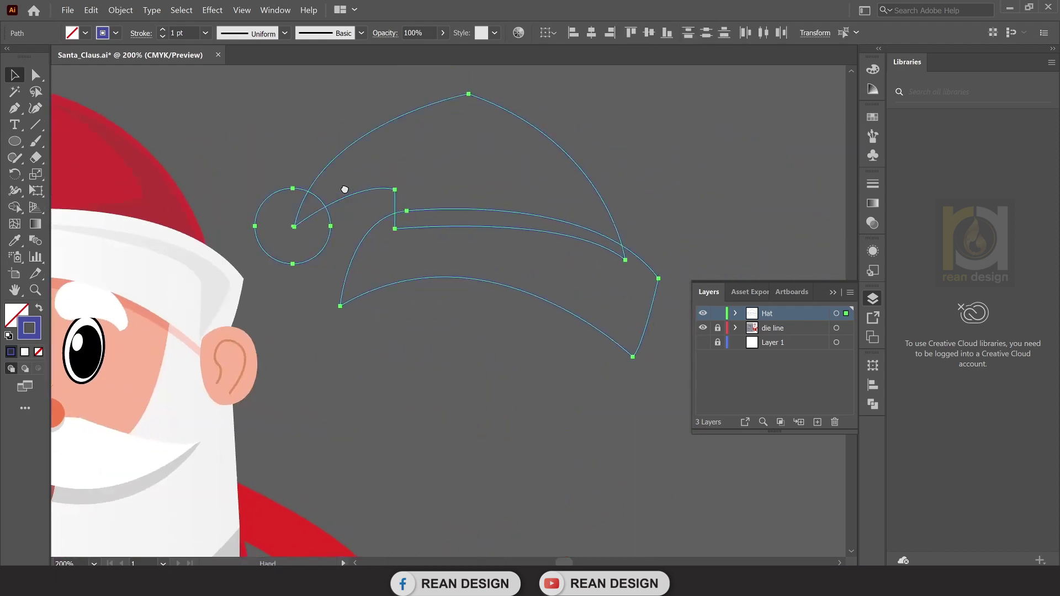
Fill the copied hat outline with Santa's hat red using the Eyedropper.
left_click(446, 362)
scroll(442, 374, "left", 2)
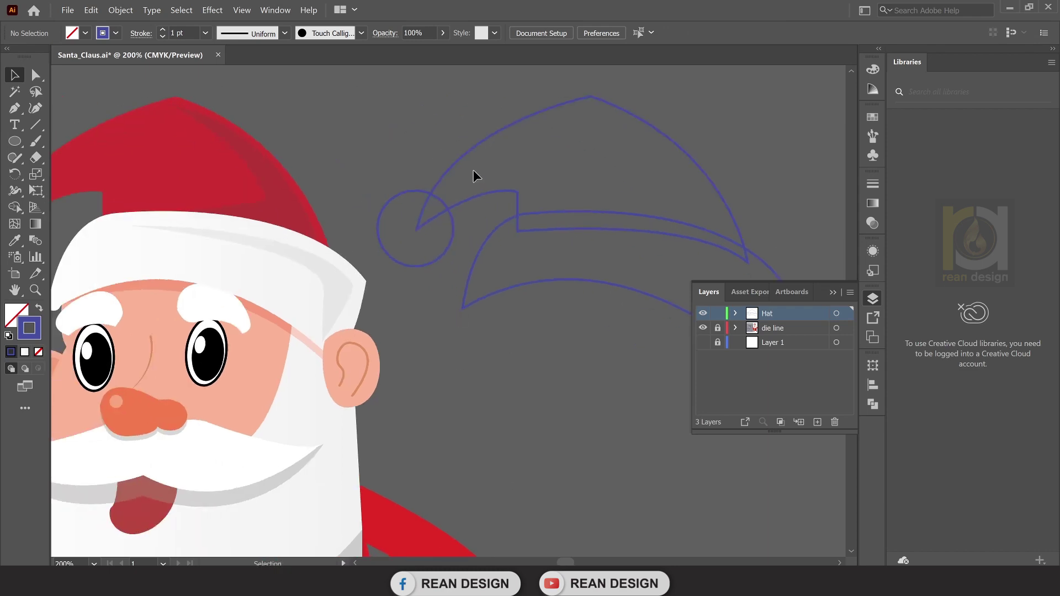
left_click(478, 144)
left_click(15, 240)
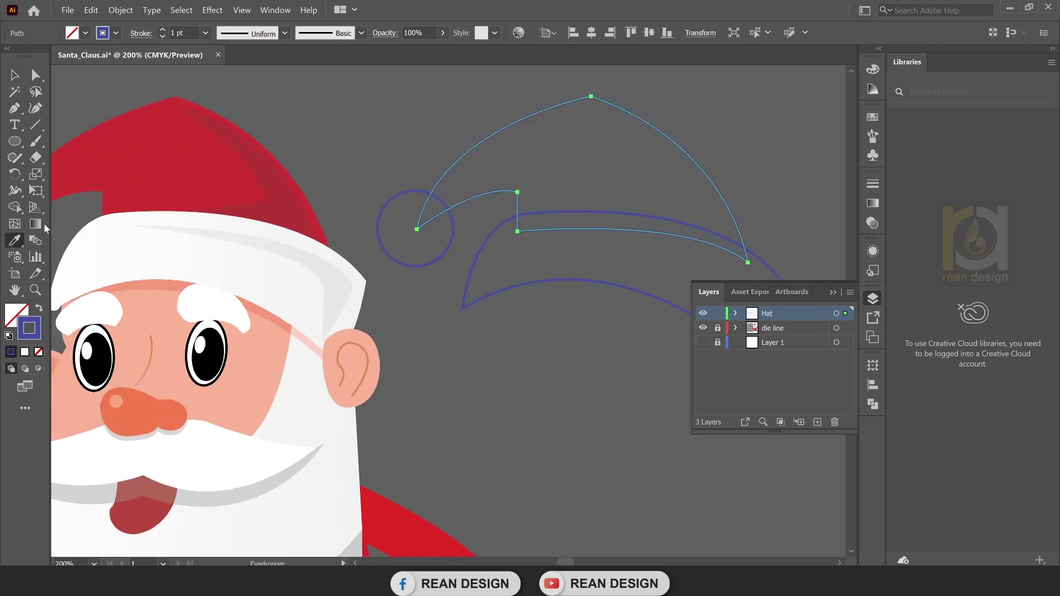
left_click(152, 160)
left_click(15, 76)
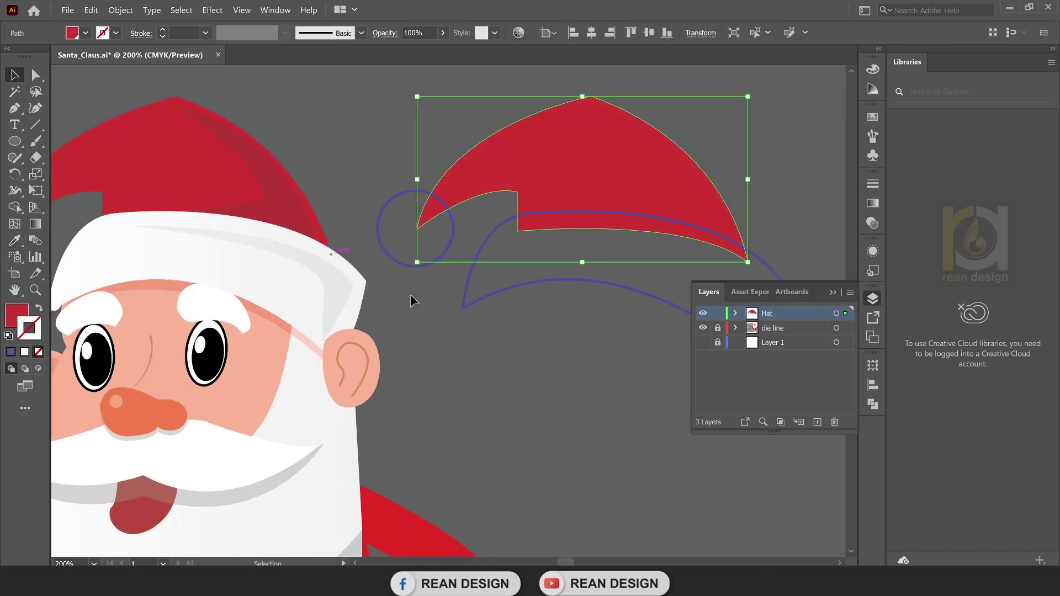
Fill the copied brim and pom-pom with Santa's white.
left_click(462, 301)
left_click(15, 241)
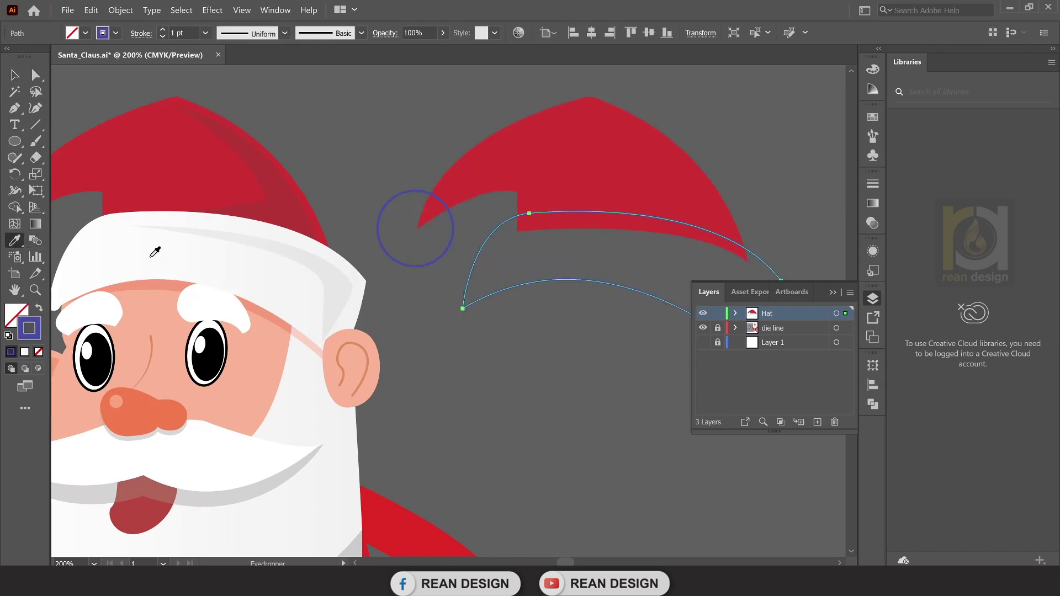
left_click(154, 251)
left_click(13, 76)
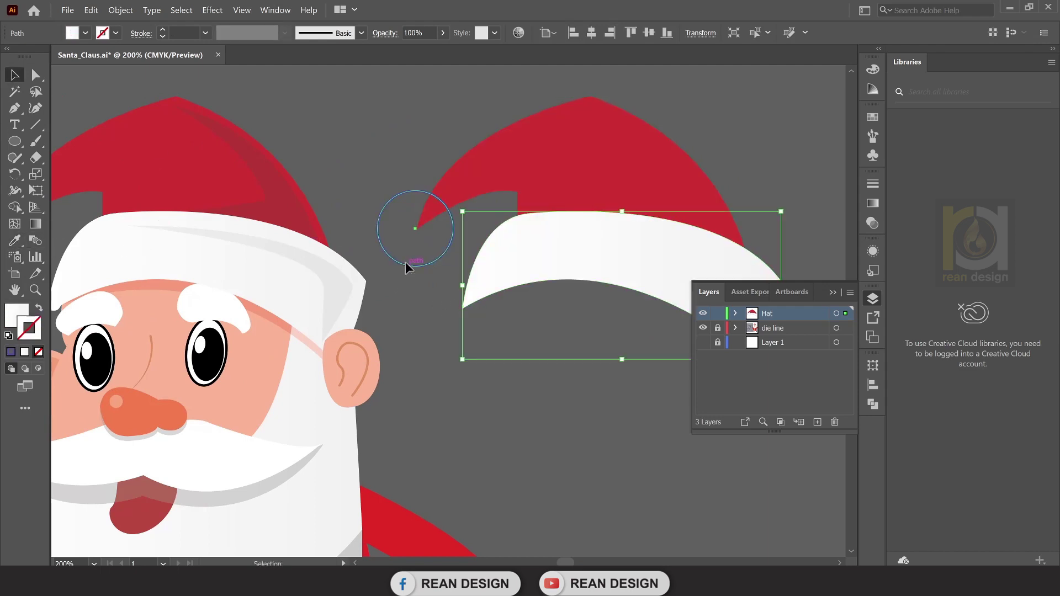
left_click(405, 262)
left_click(493, 267)
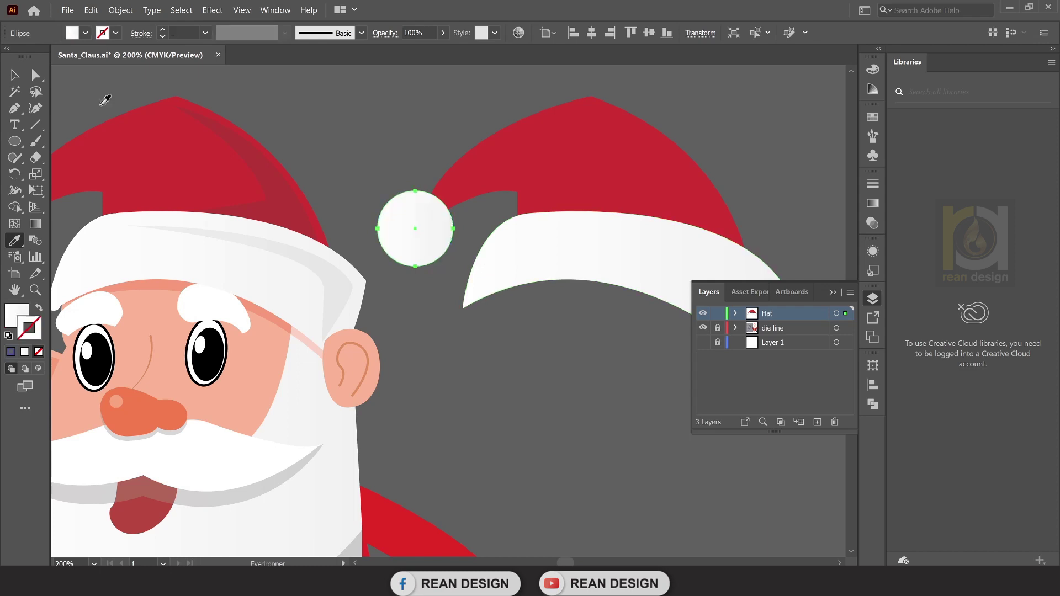
left_click(18, 70)
Select the coloured hat copy, then pan to view it beside Santa.
left_click_drag(682, 171, 481, 171)
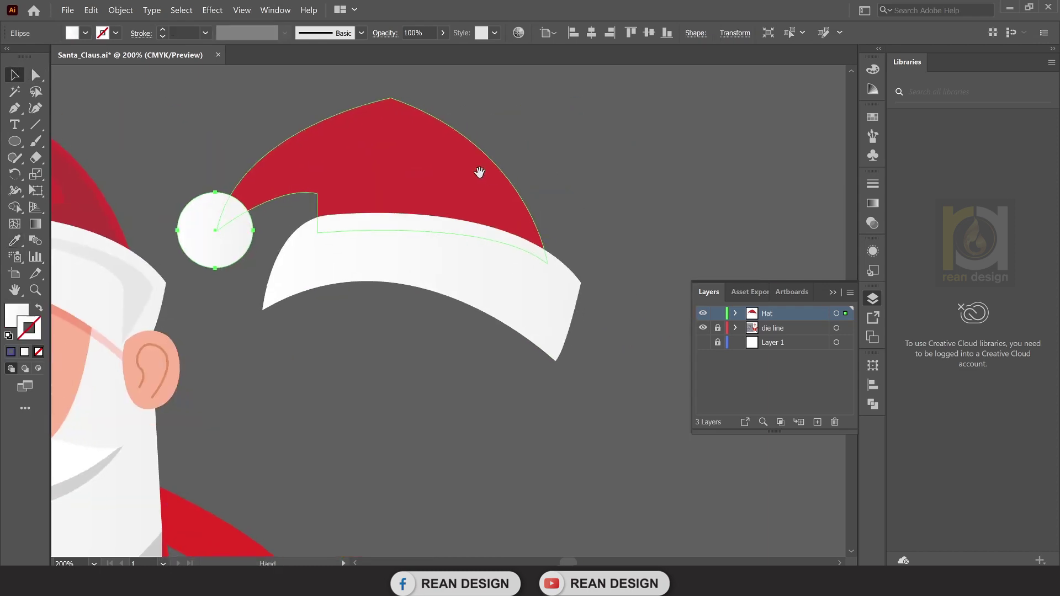
left_click(453, 257)
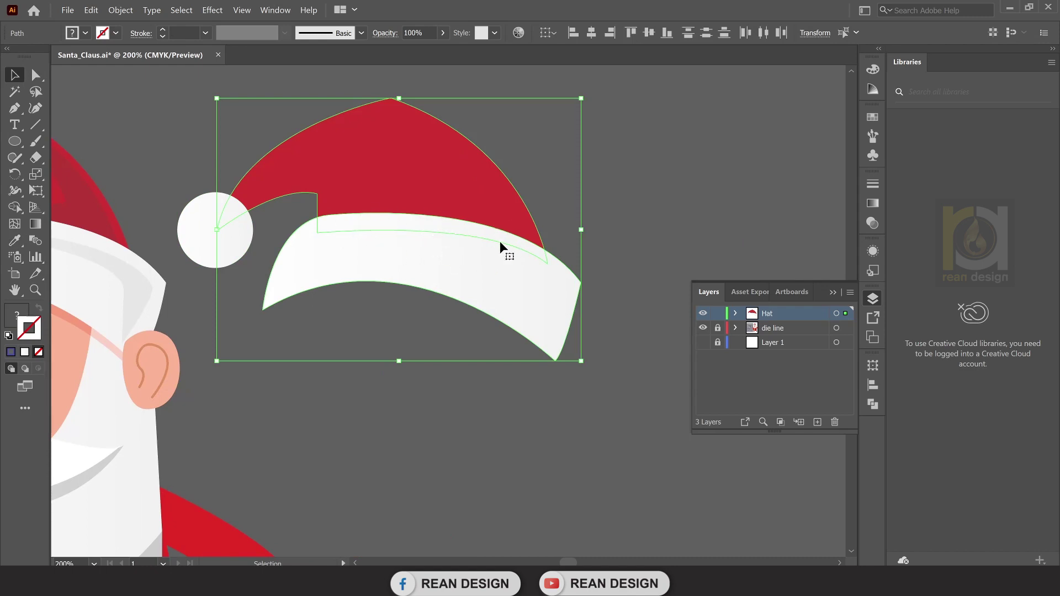
left_click(390, 429)
key("ctrl+minus")
left_click_drag(301, 313, 410, 322)
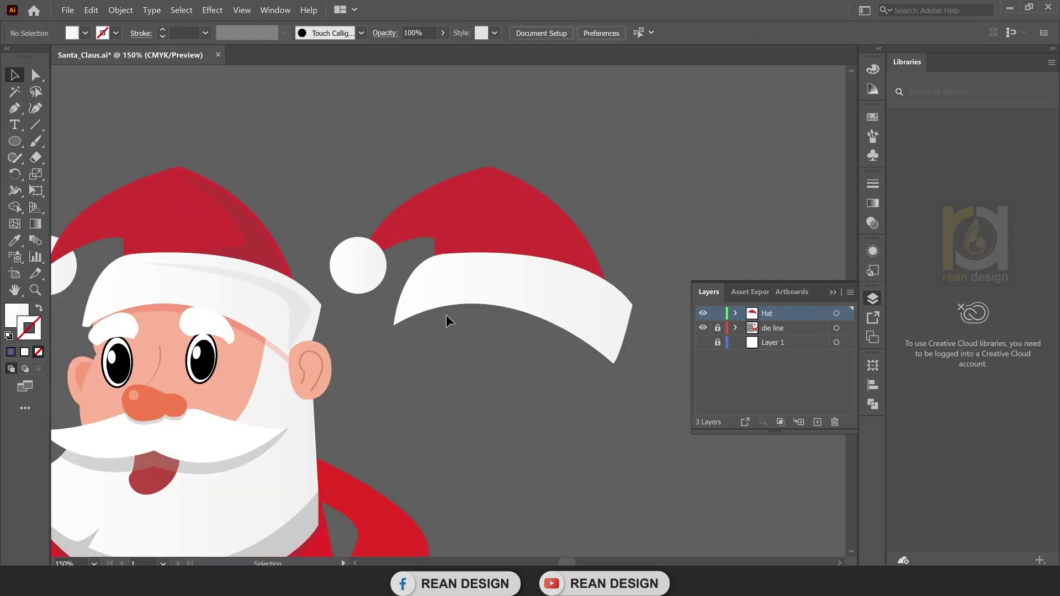
scroll(469, 293, "up", 2)
mouse_move(577, 268)
left_mouse_down()
mouse_move(520, 265)
mouse_move(478, 232)
mouse_move(484, 286)
mouse_move(481, 252)
left_mouse_up()
Nudge the white brim copy up so it overlaps the red hat's lower edge.
left_click(496, 226)
scroll(449, 249, "up", 1)
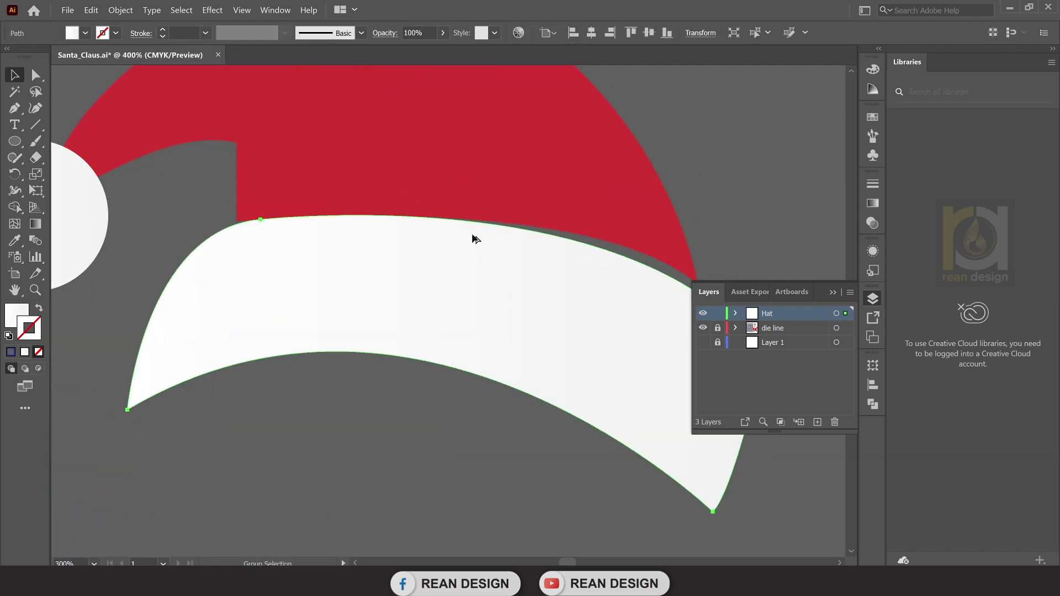
scroll(491, 227, "up", 3)
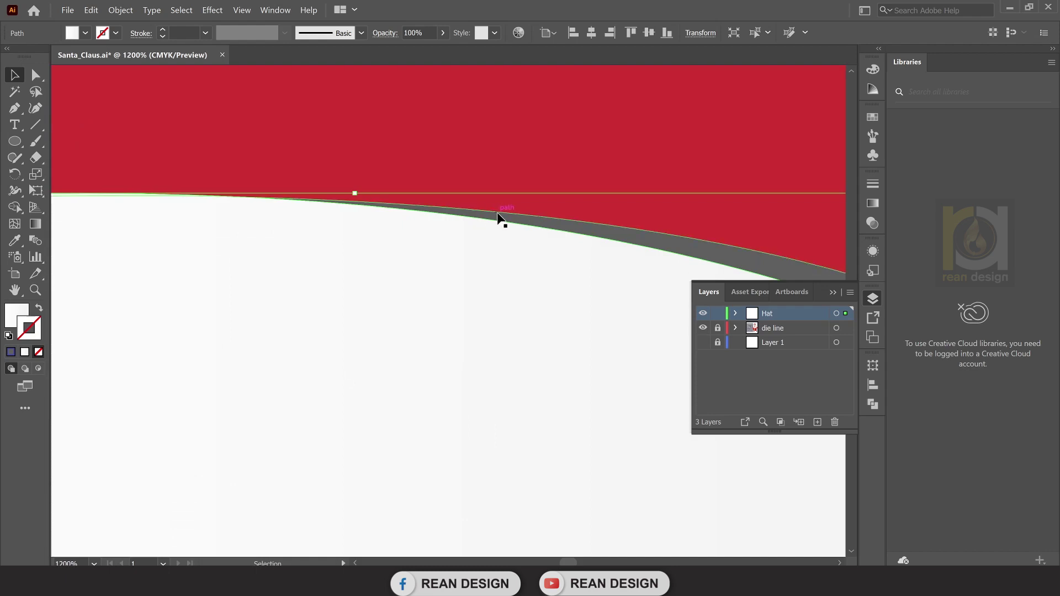
key("Up")
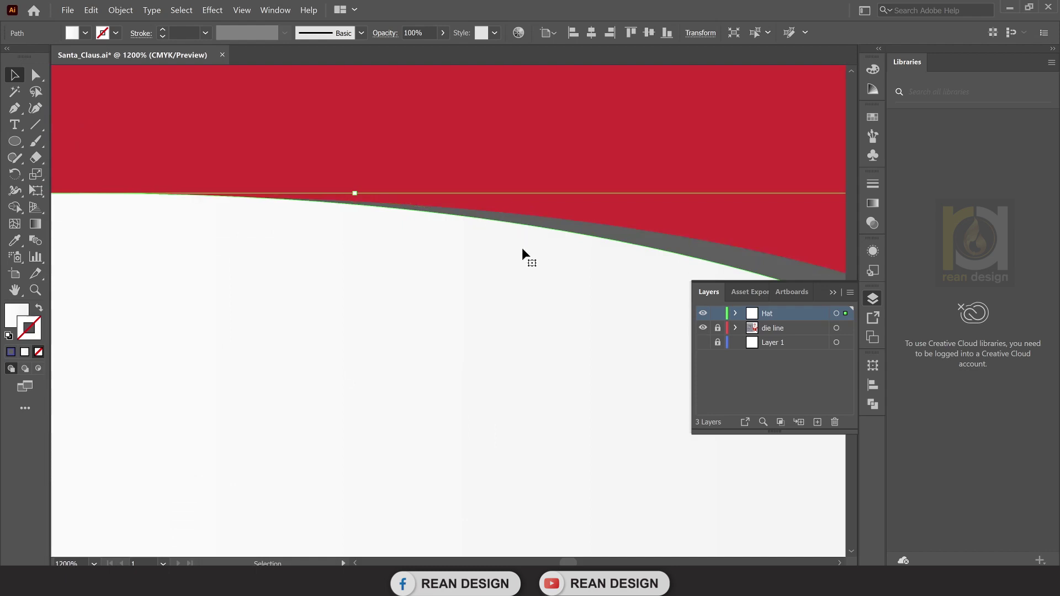
scroll(535, 238, "down", 1)
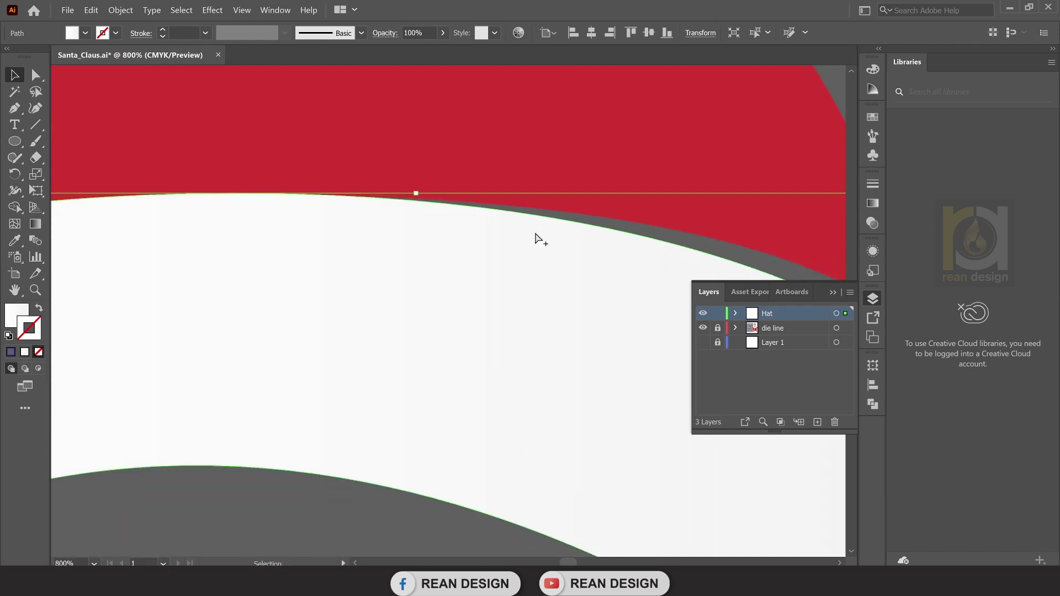
key("v")
scroll(530, 237, "down", 1)
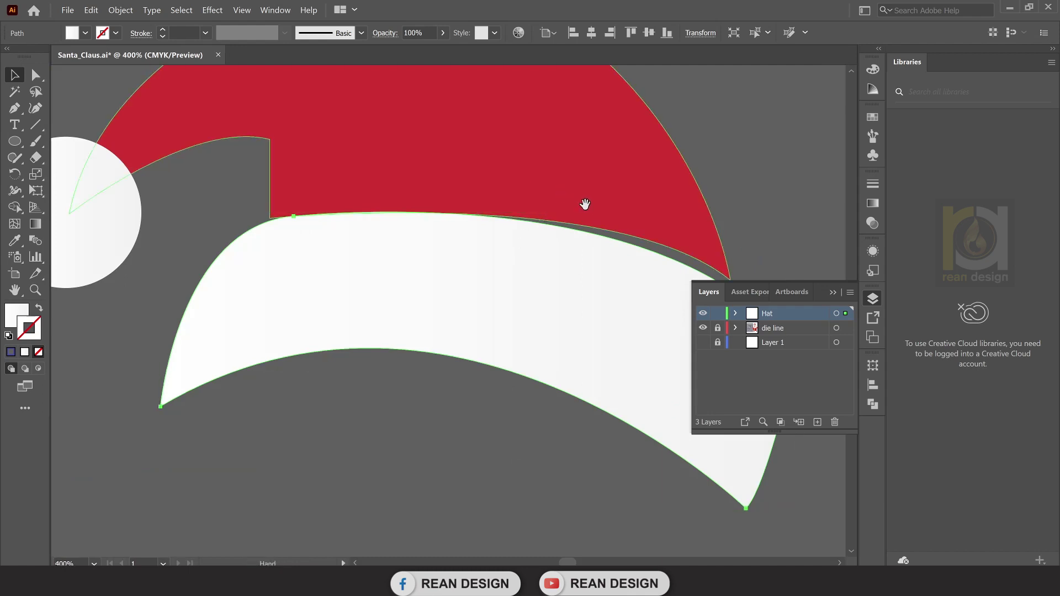
scroll(563, 198, "down", 2)
Undo the hat-copy changes back to the plain outlines and deselect.
key("a")
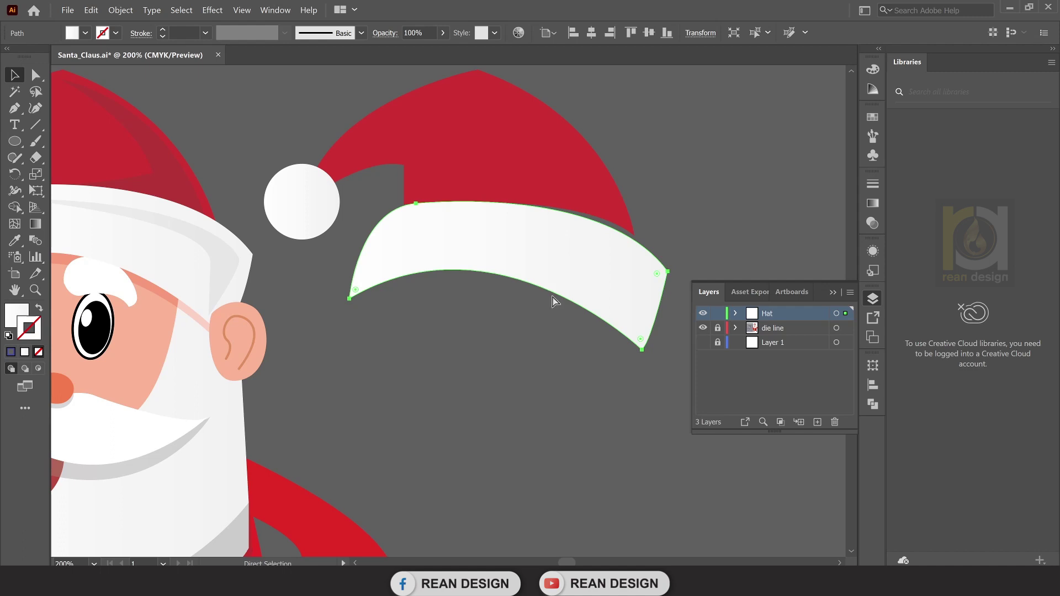
key("ctrl+z")
key("ctrl+z")
key("ctrl+z")
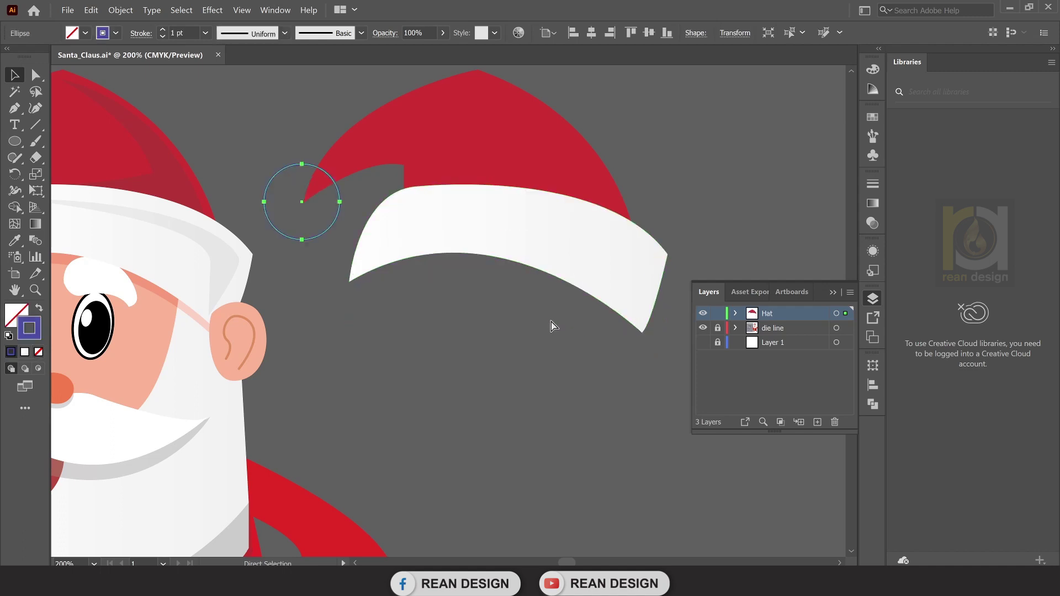
key("ctrl+z")
key("ctrl+z")
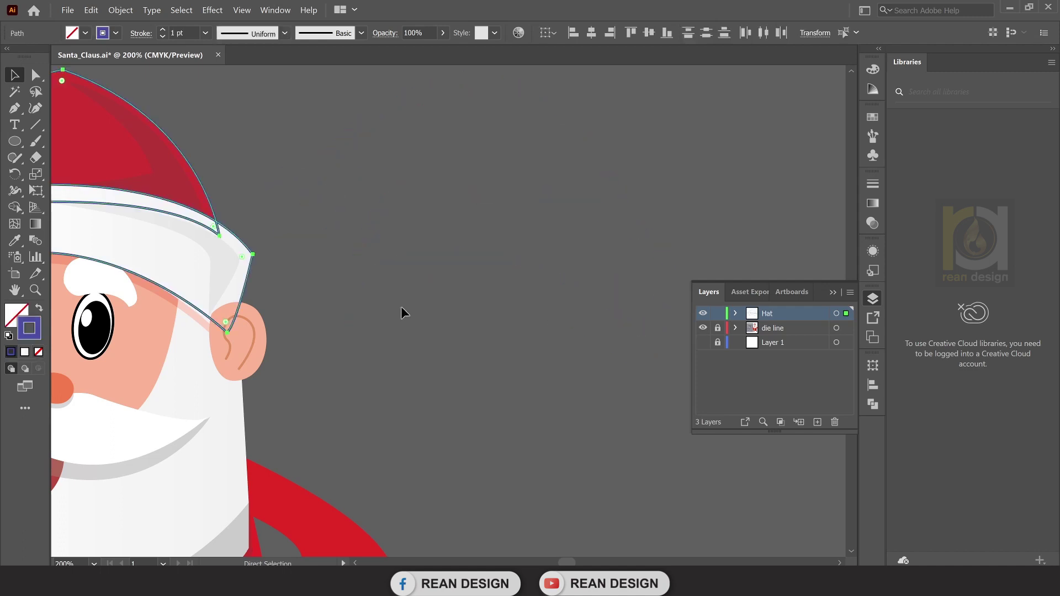
left_click_drag(657, 216, 620, 234)
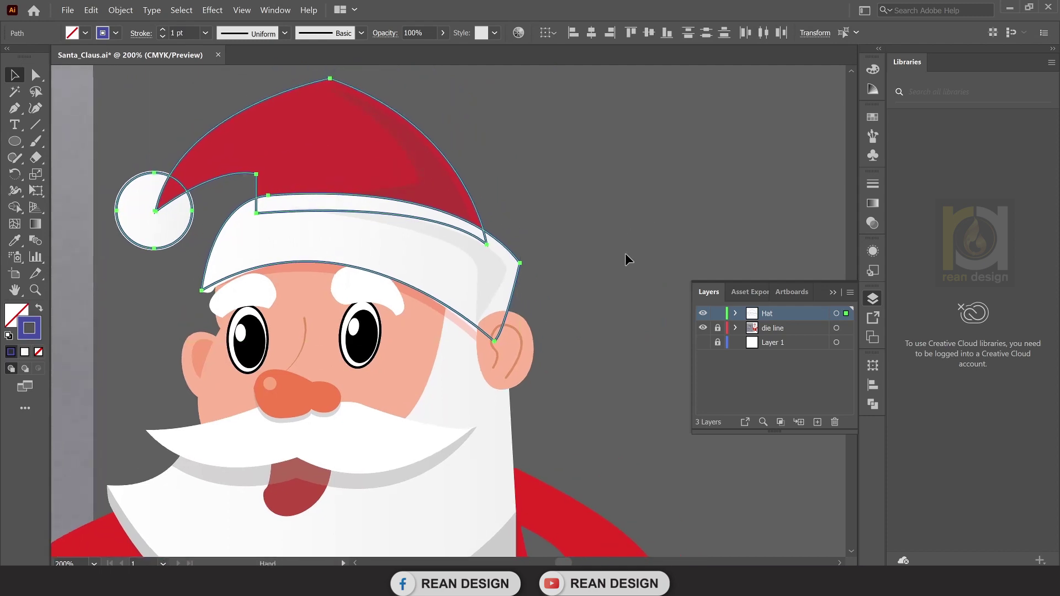
left_click(614, 304)
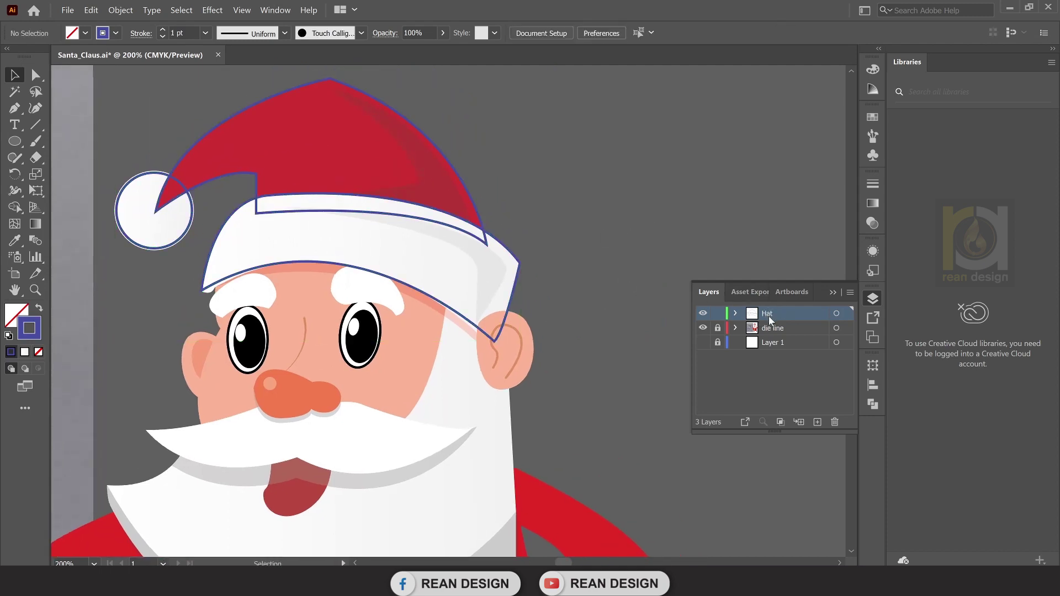
Add a new layer named Face.
scroll(230, 251, "down", 3)
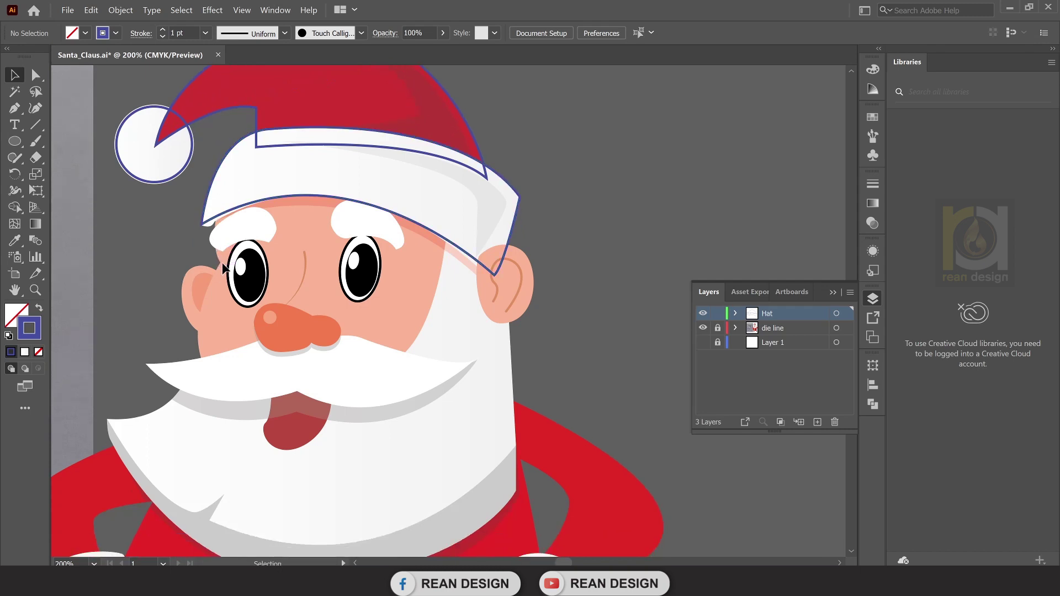
left_click(819, 423)
double_click(773, 314)
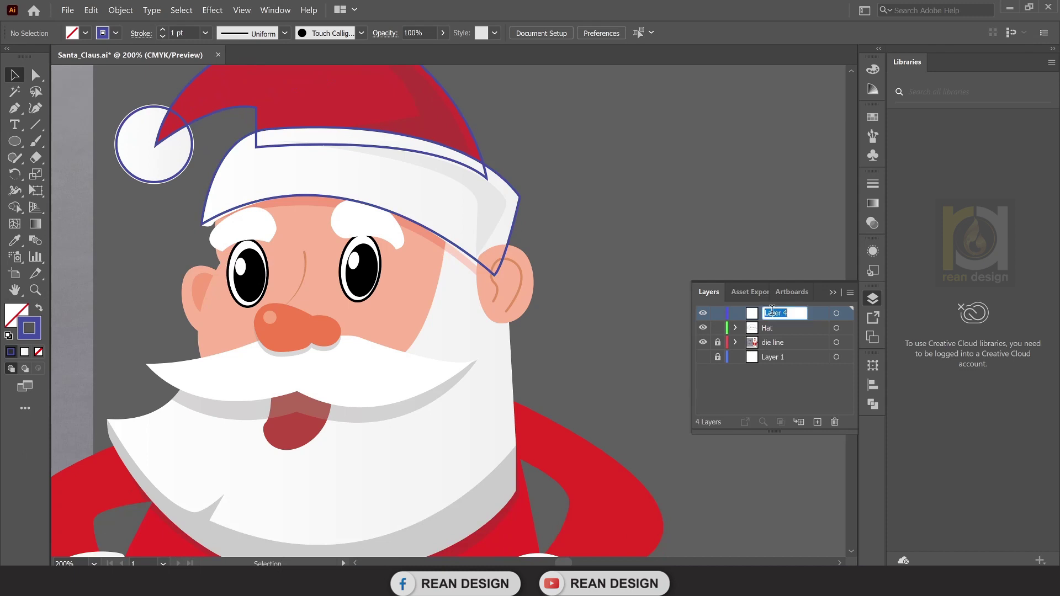
type("Face")
key("Return")
Make the Hat layer current and lock it.
left_click(783, 327)
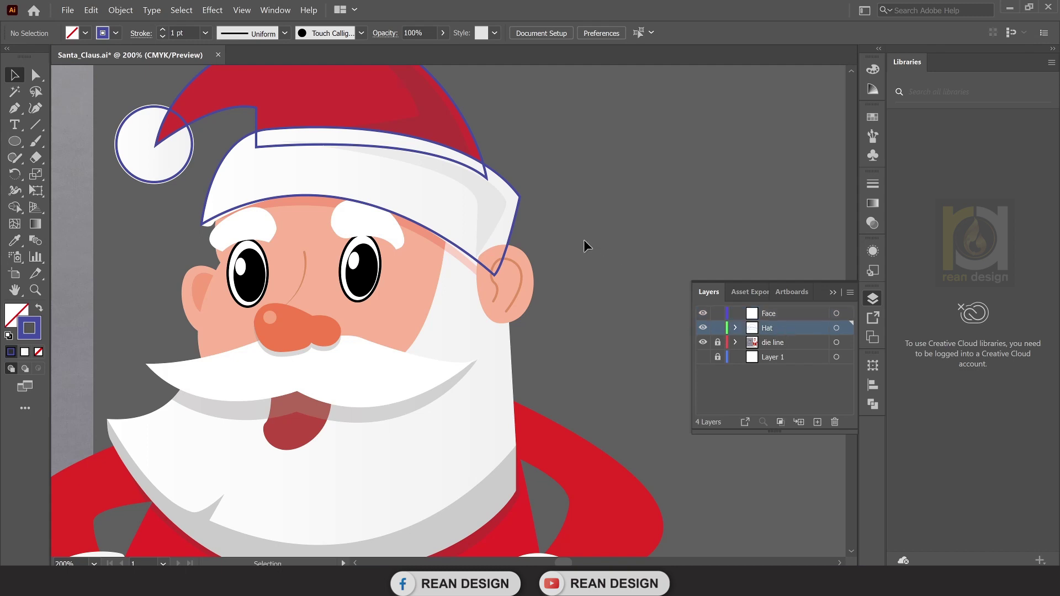
scroll(591, 246, "up", 1)
scroll(629, 293, "up", 1)
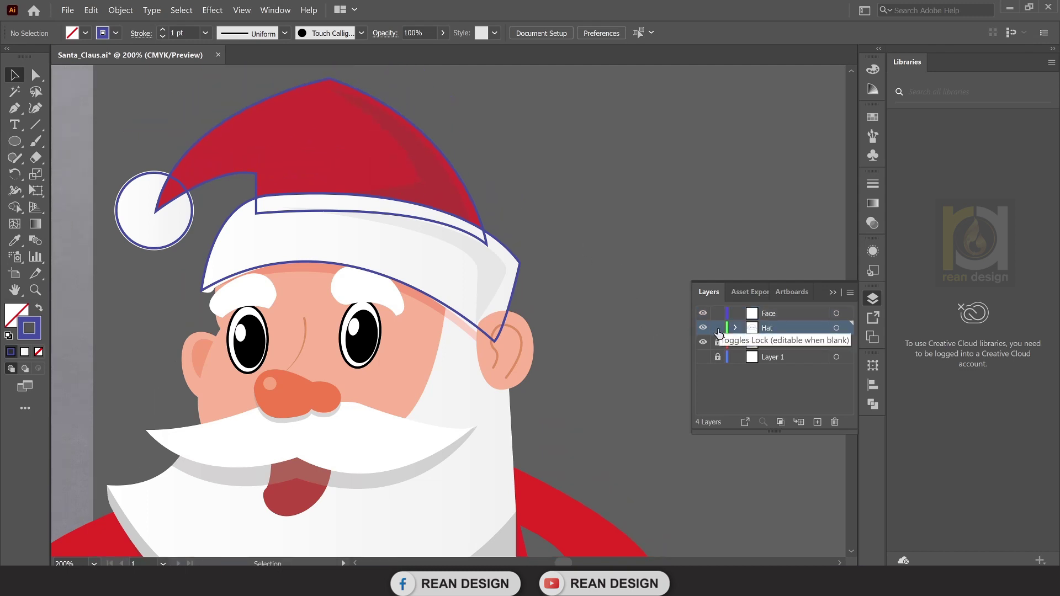
left_click(718, 329)
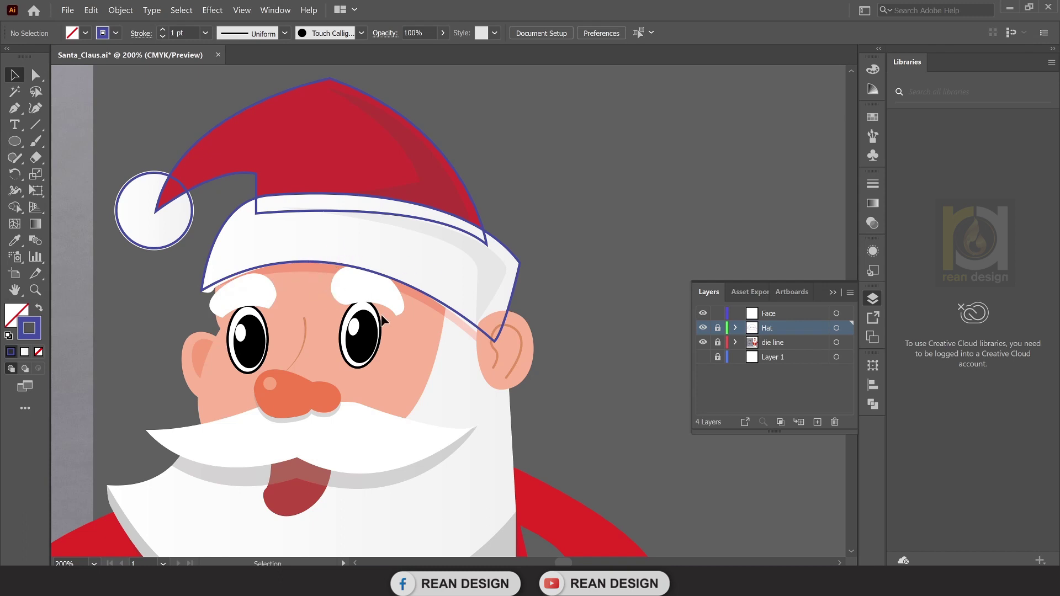
On the Face layer, pen-trace Santa's face under the brim, down the left cheek and chin.
left_click(14, 108)
scroll(513, 262, "down", 1)
scroll(512, 263, "down", 3)
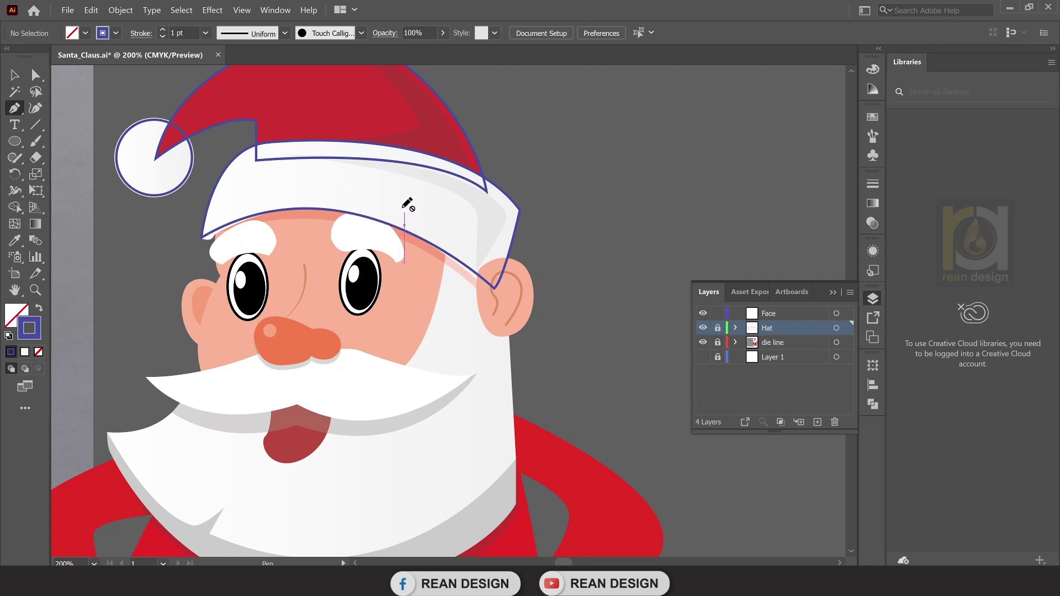
left_click(778, 314)
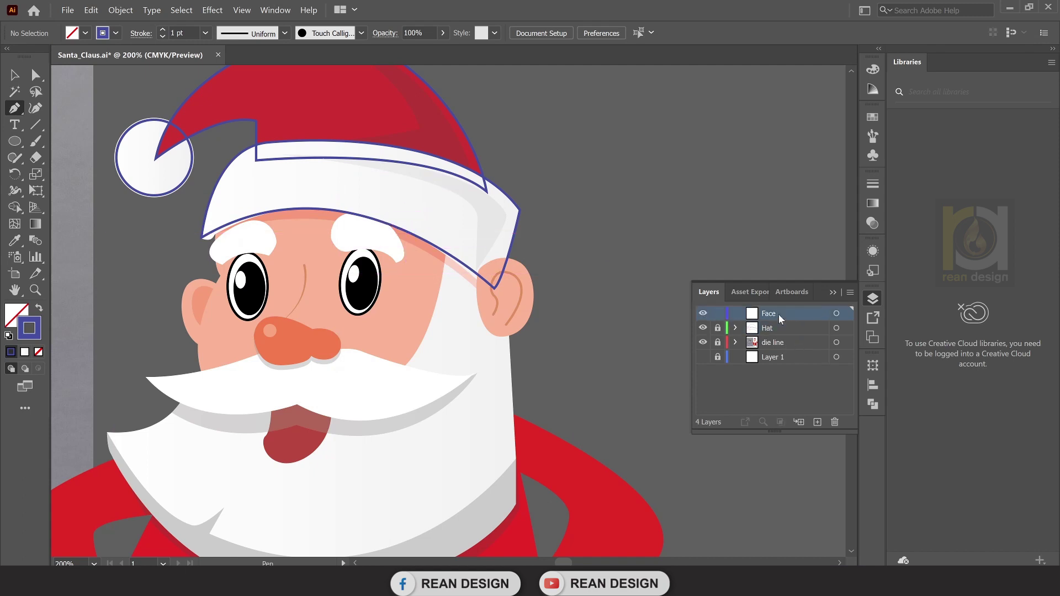
left_click(215, 221)
left_click_drag(221, 275, 241, 288)
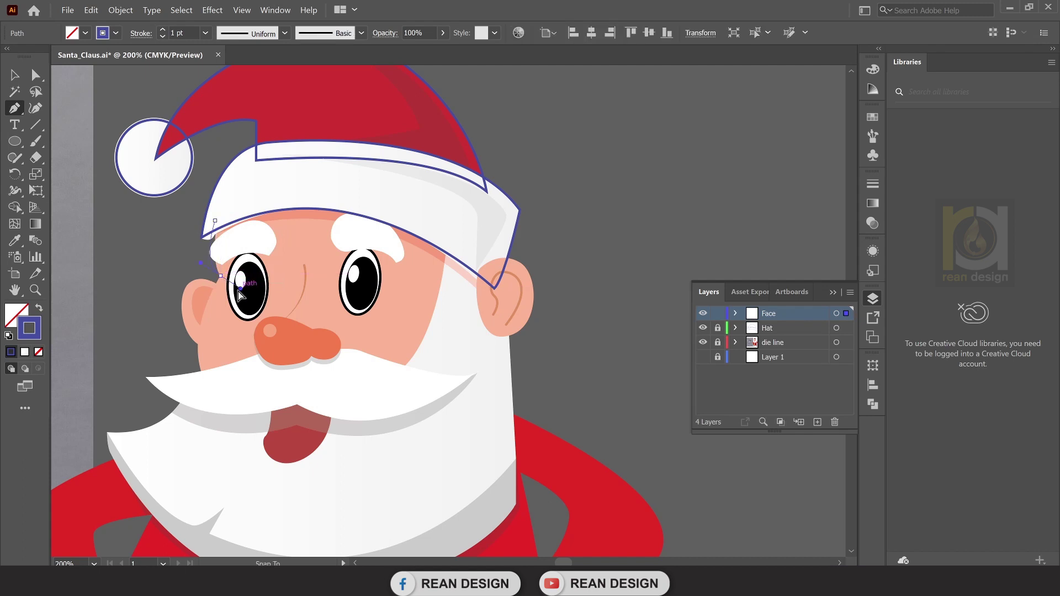
left_click(221, 275)
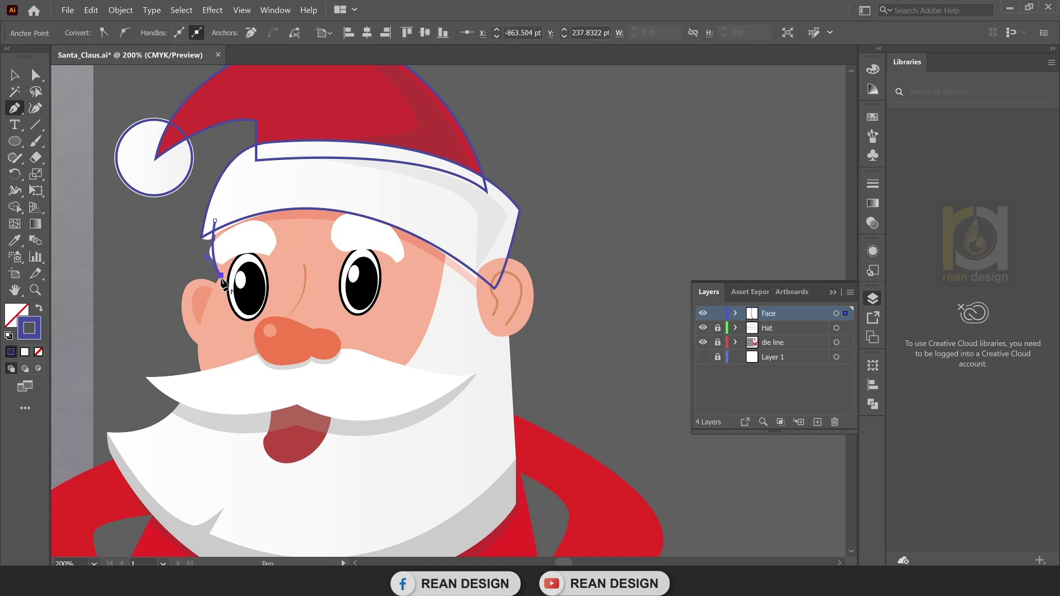
scroll(224, 287, "down", 2)
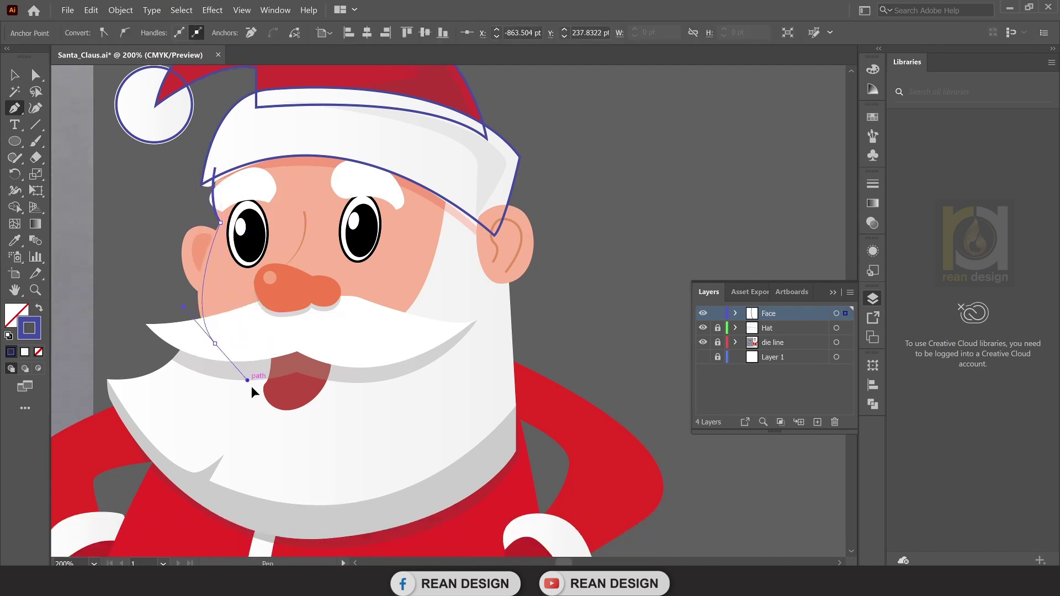
left_click_drag(255, 390, 256, 390)
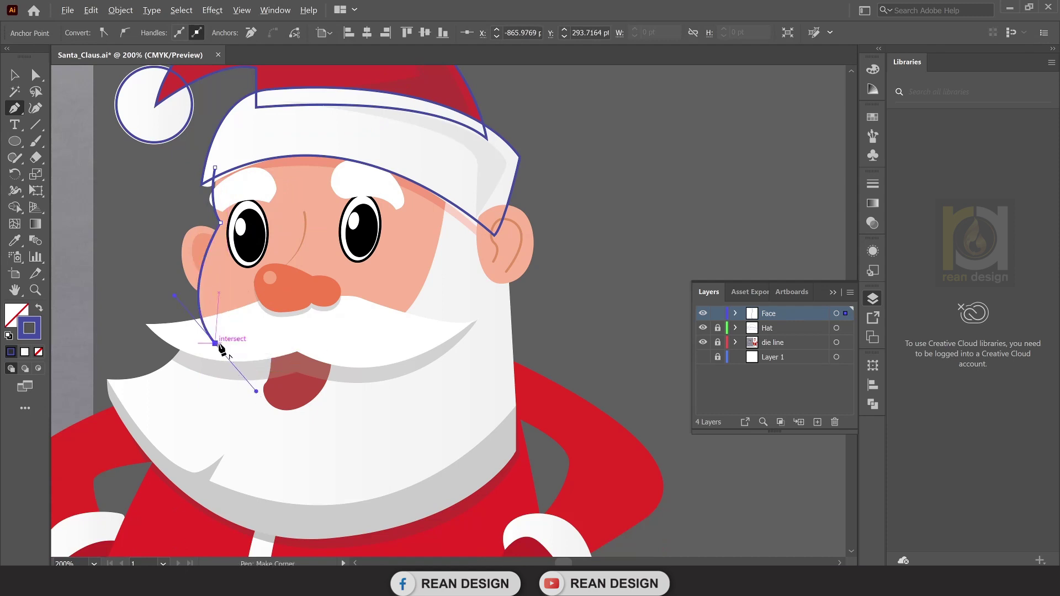
left_click(215, 343)
left_click_drag(441, 356, 526, 291)
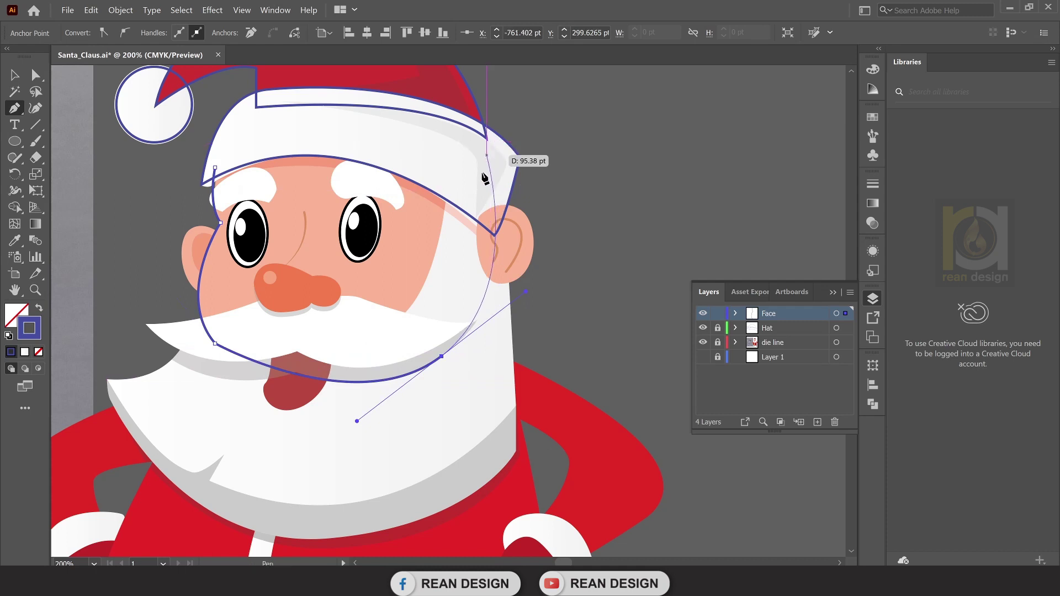
Finish the face outline beside the right ear and back across the brow.
scroll(484, 172, "up", 1)
left_click(469, 182)
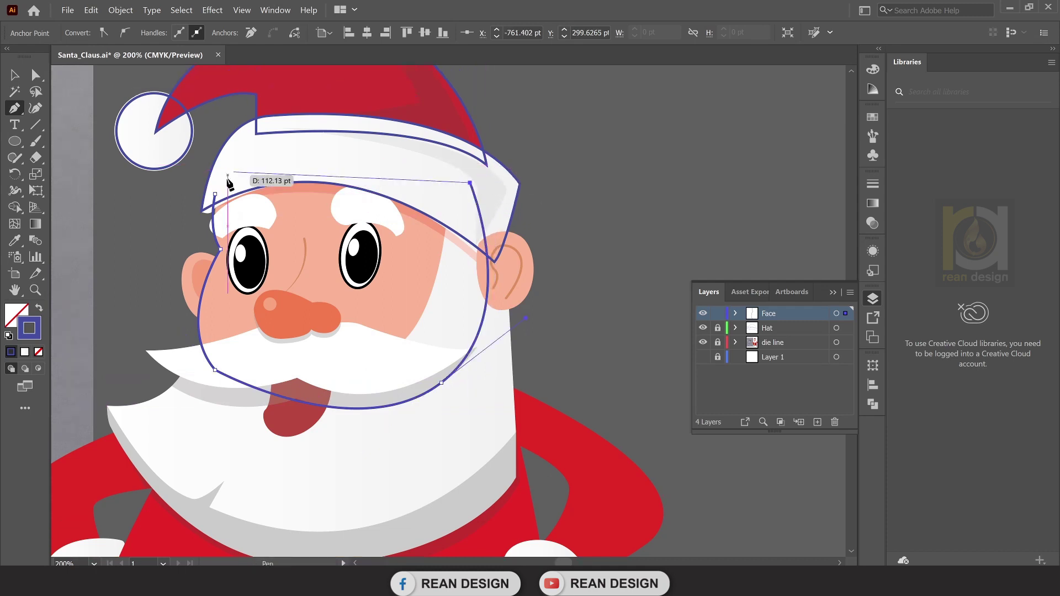
left_click_drag(216, 194, 162, 260)
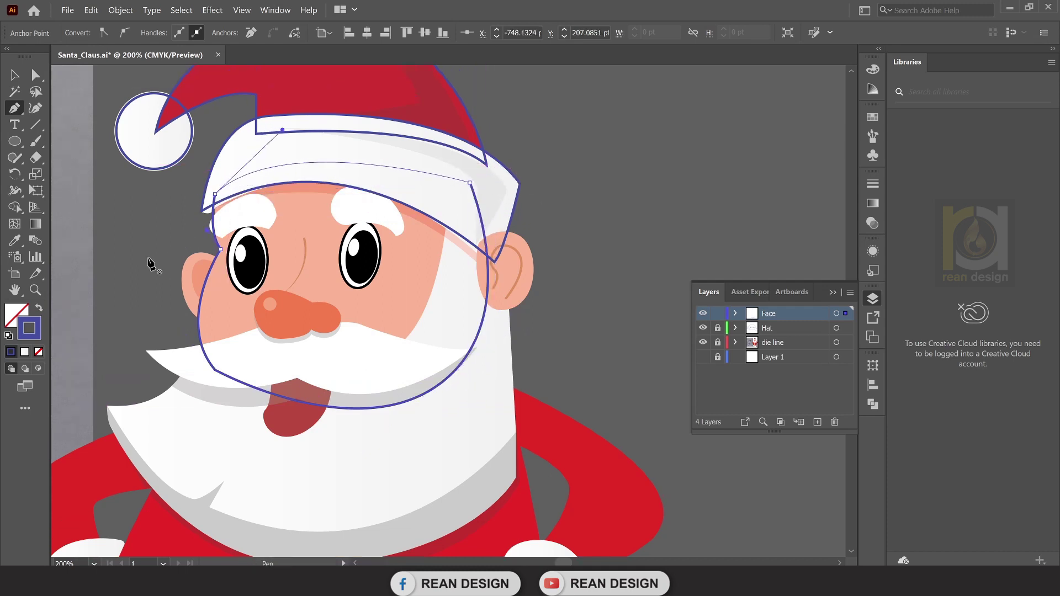
scroll(216, 298, "up", 1)
scroll(226, 282, "up", 1)
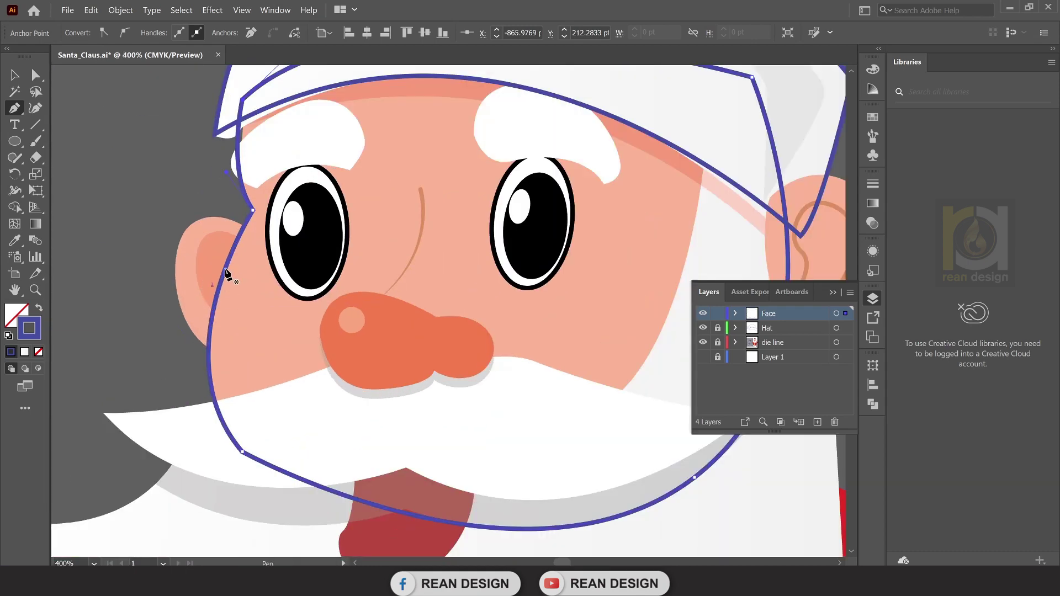
scroll(243, 259, "down", 1)
Trace closed outlines around the left and right ears.
left_click(246, 239)
left_click_drag(203, 231, 185, 246)
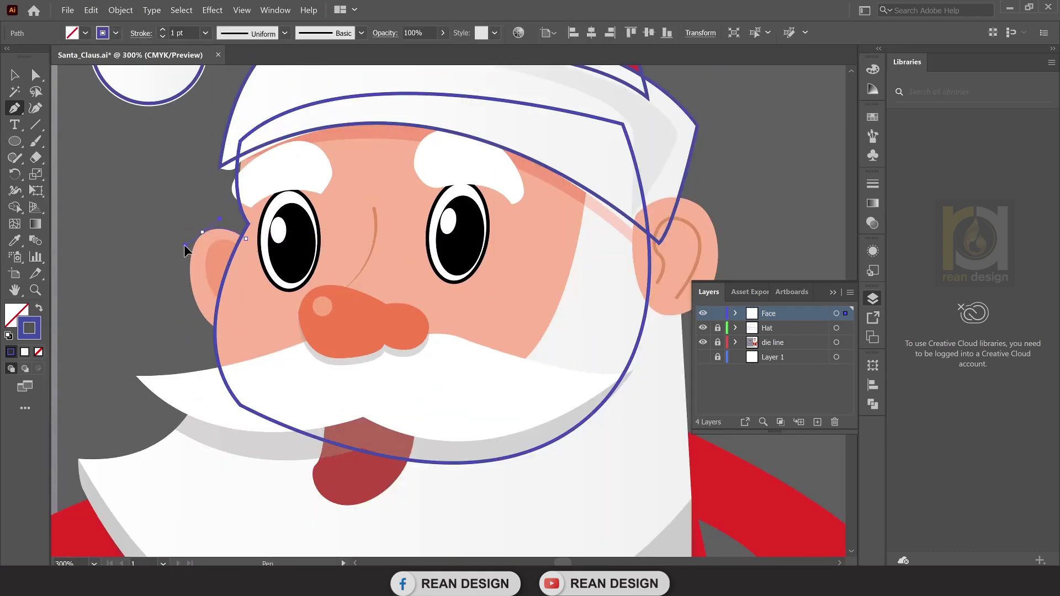
left_click_drag(228, 338, 277, 366)
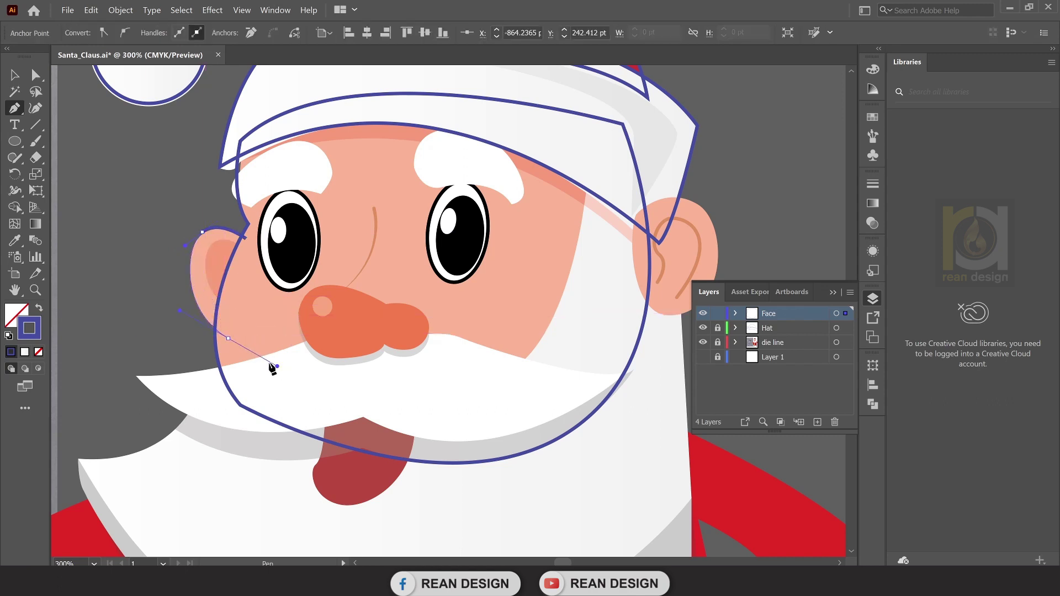
left_click(247, 237)
left_click_drag(572, 234, 474, 209)
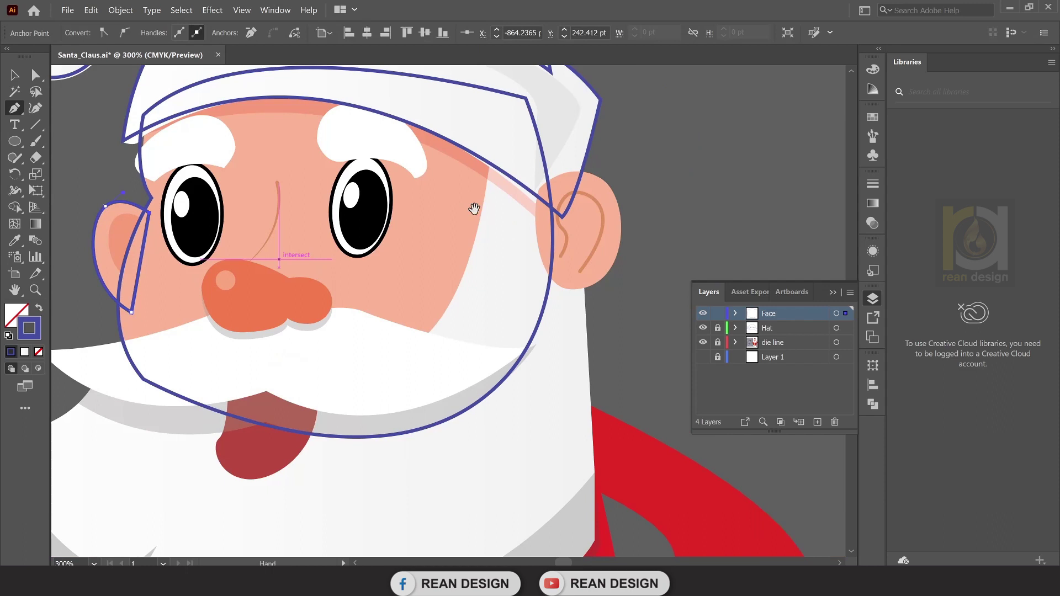
left_click(539, 188)
left_click_drag(604, 179, 630, 197)
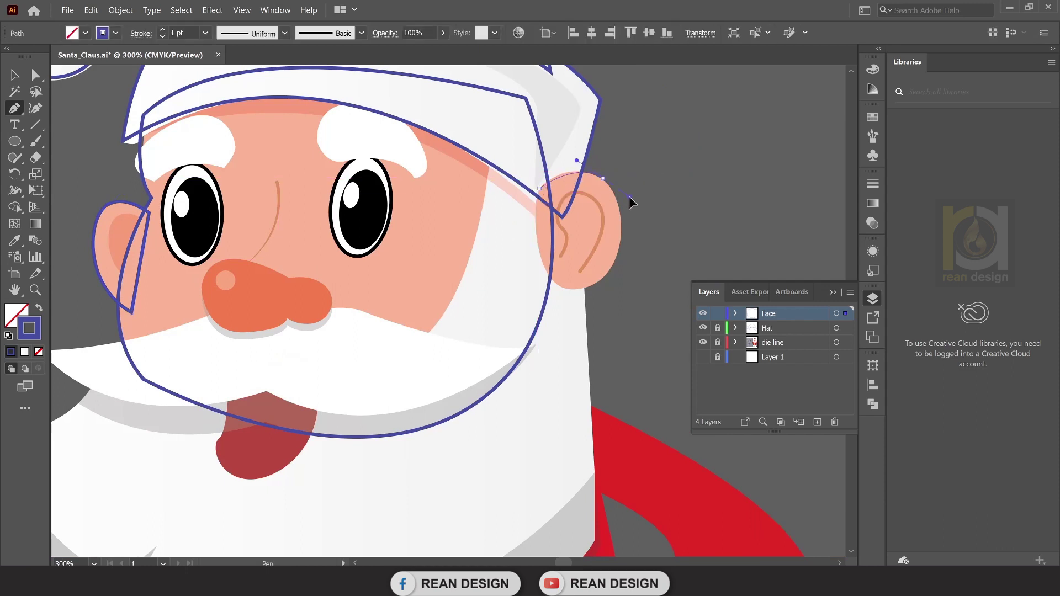
left_click_drag(584, 288, 545, 286)
left_click_drag(540, 188, 575, 159)
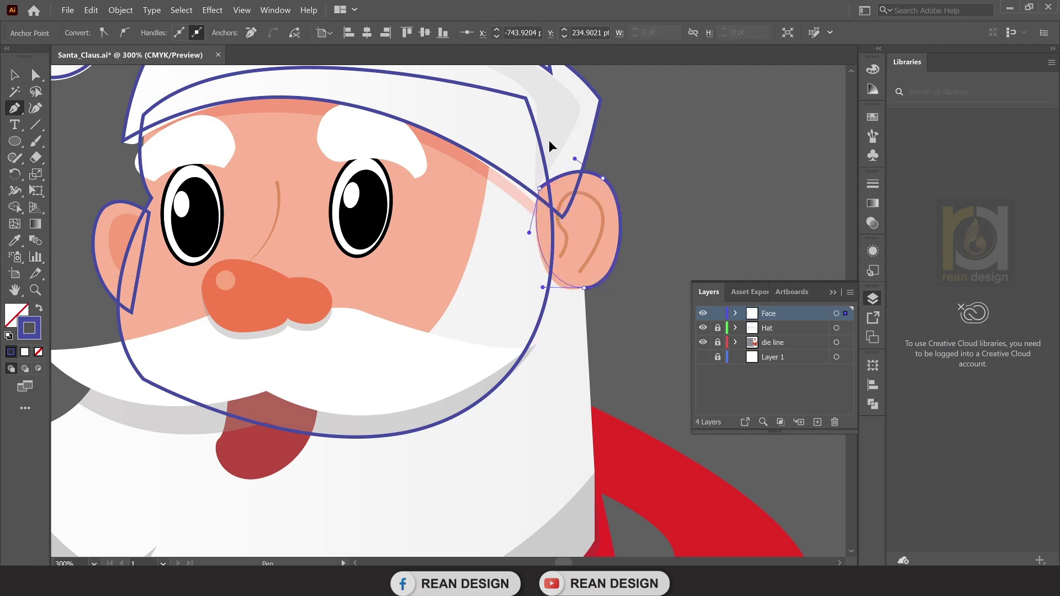
Trace a closed outline around the left eyebrow.
scroll(544, 205, "down", 1, "alt")
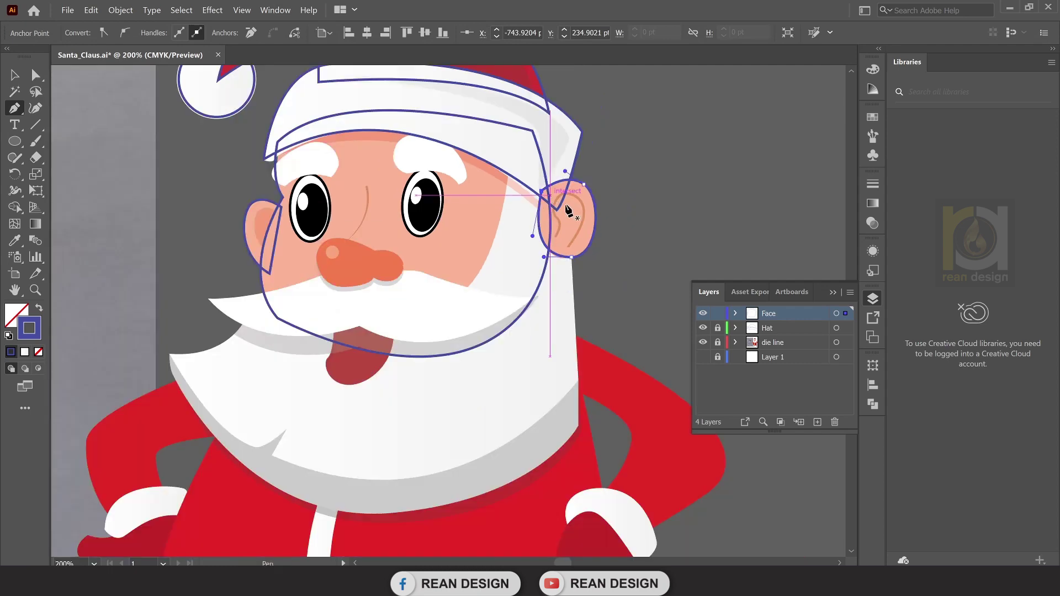
scroll(558, 237, "up", 1, "alt")
scroll(355, 260, "down", 1, "alt")
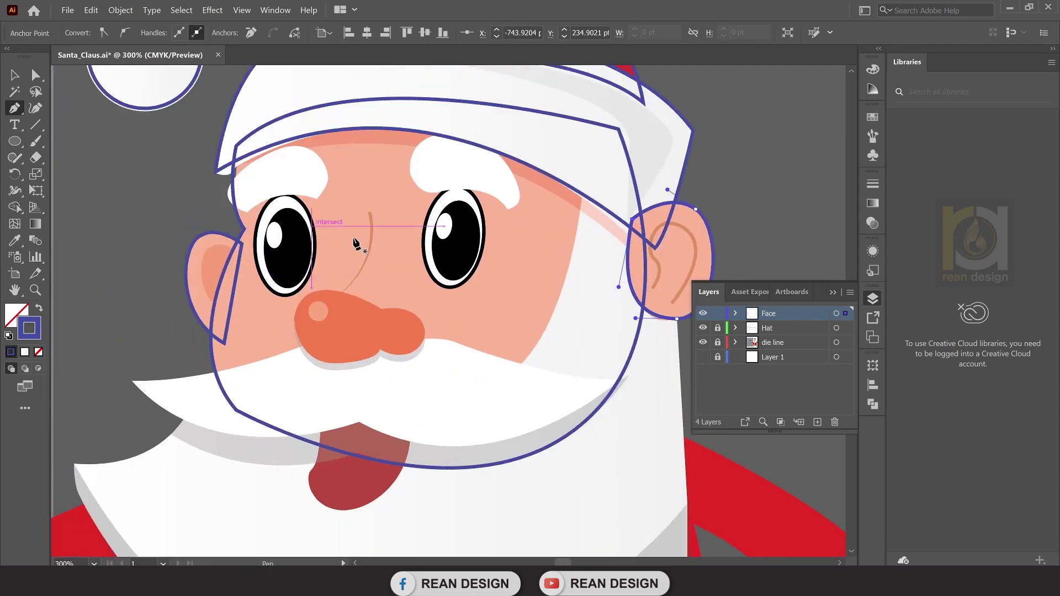
scroll(355, 236, "up", 1, "alt")
scroll(288, 207, "up", 2, "alt")
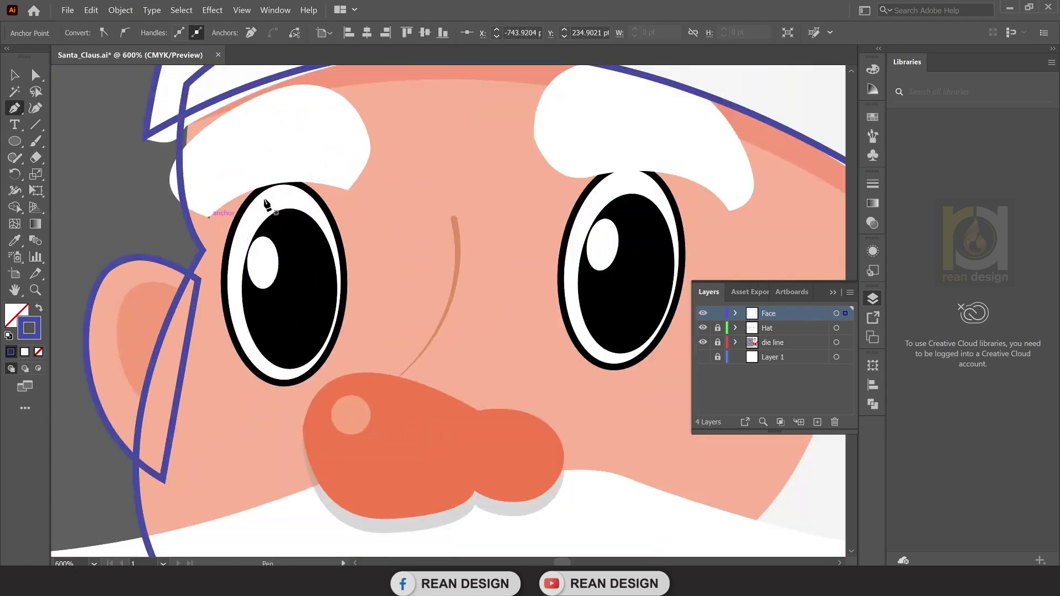
left_click_drag(348, 190, 424, 221)
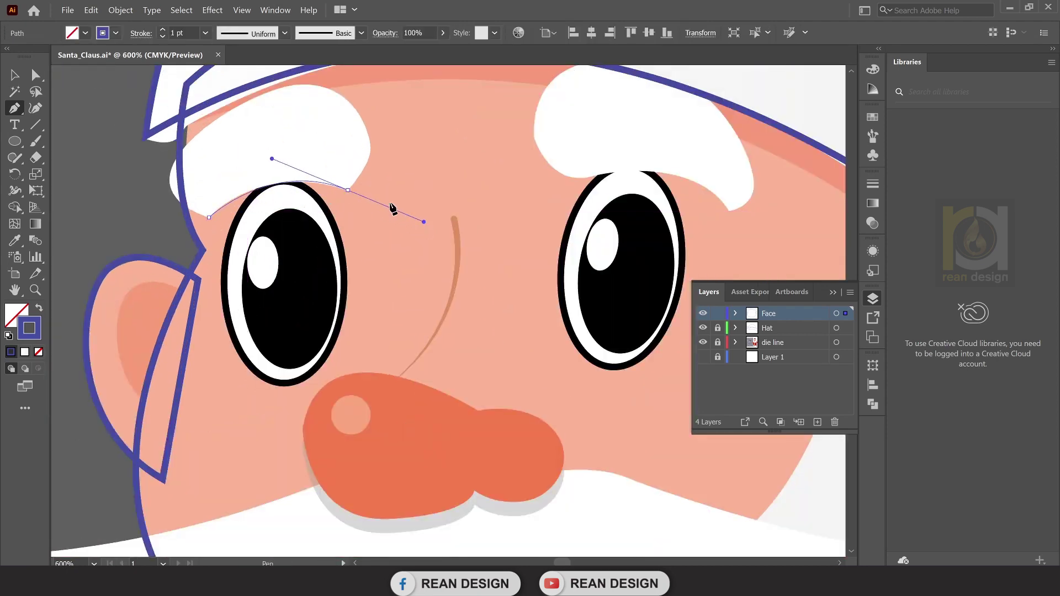
left_click(347, 190)
scroll(351, 196, "up", 3)
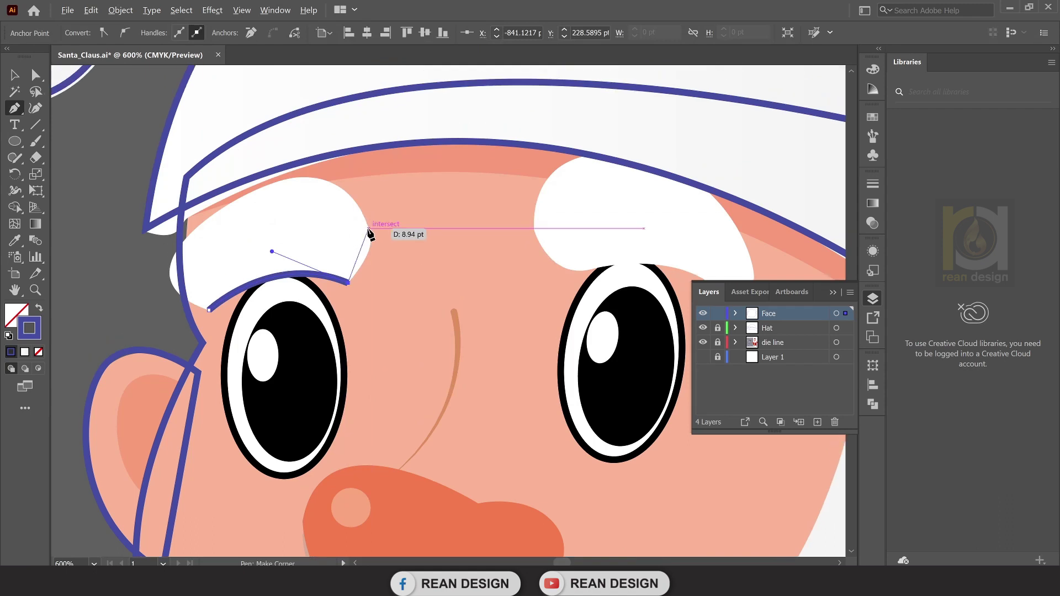
left_click_drag(369, 228, 359, 206)
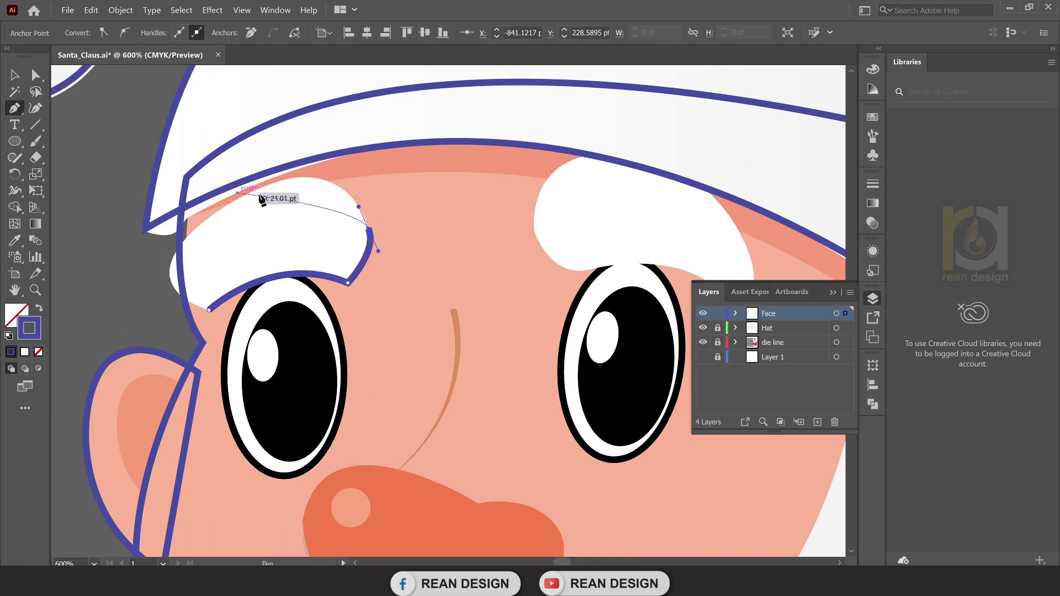
left_click_drag(242, 196, 147, 243)
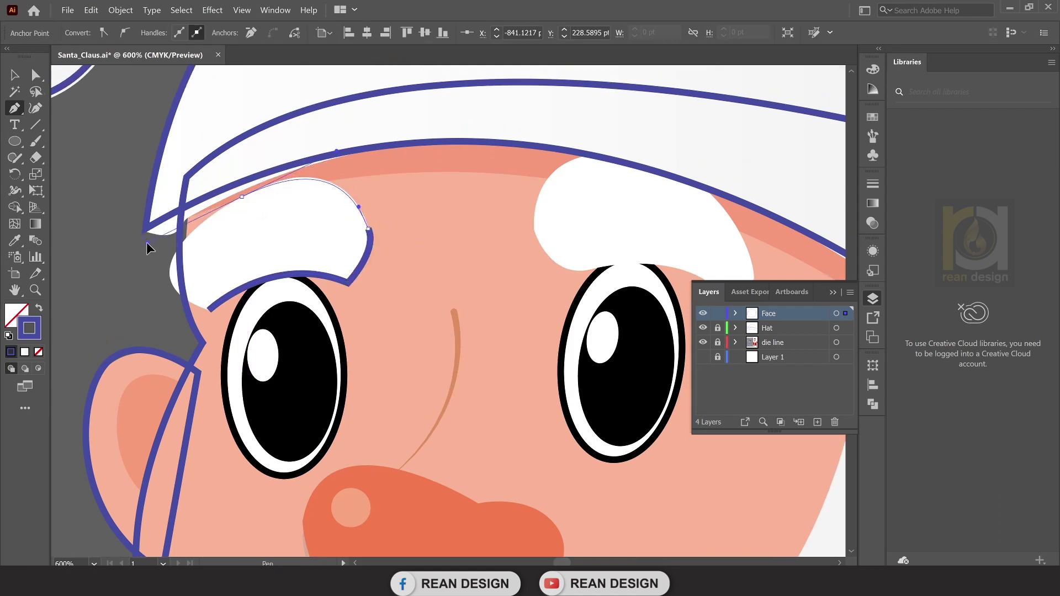
left_click_drag(209, 311, 253, 326)
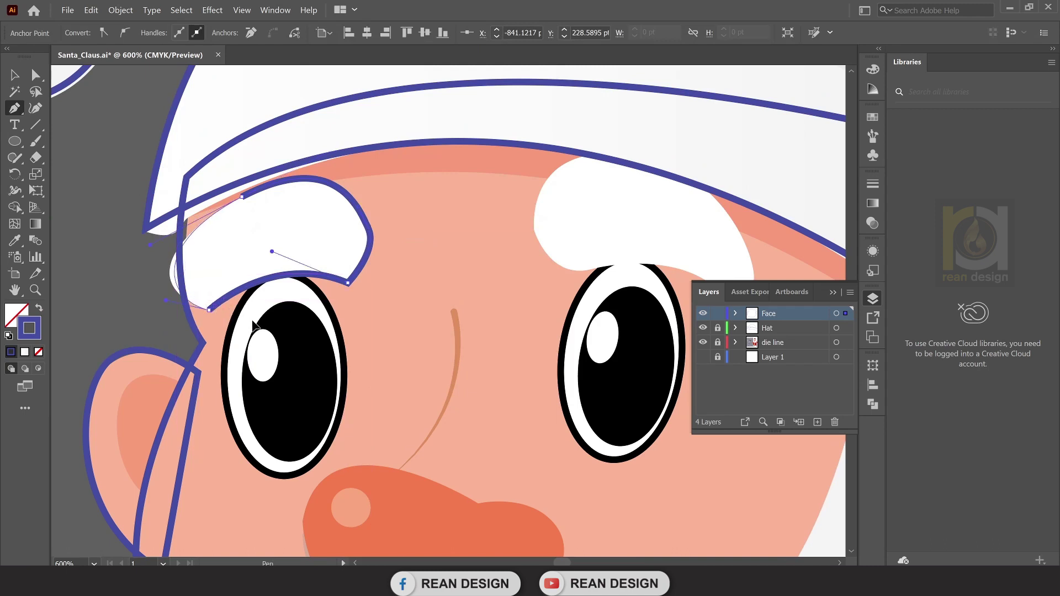
scroll(391, 291, "right", 3)
scroll(391, 291, "down", 1)
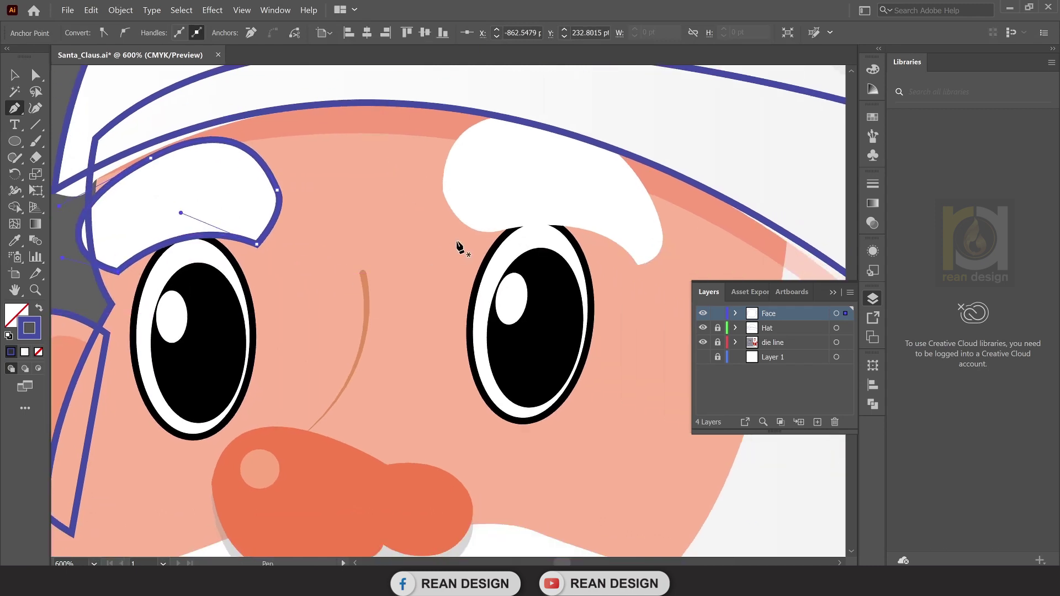
Outline the right eyebrow's lower edge out to a corner at its tip.
left_click(443, 190)
left_click_drag(503, 229, 547, 222)
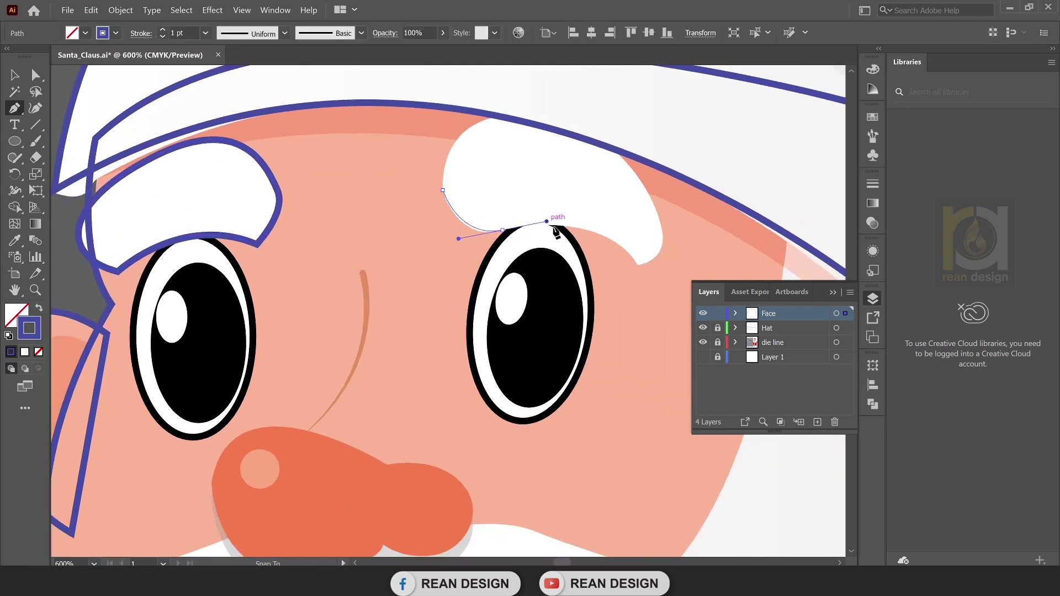
left_click_drag(638, 265, 649, 304)
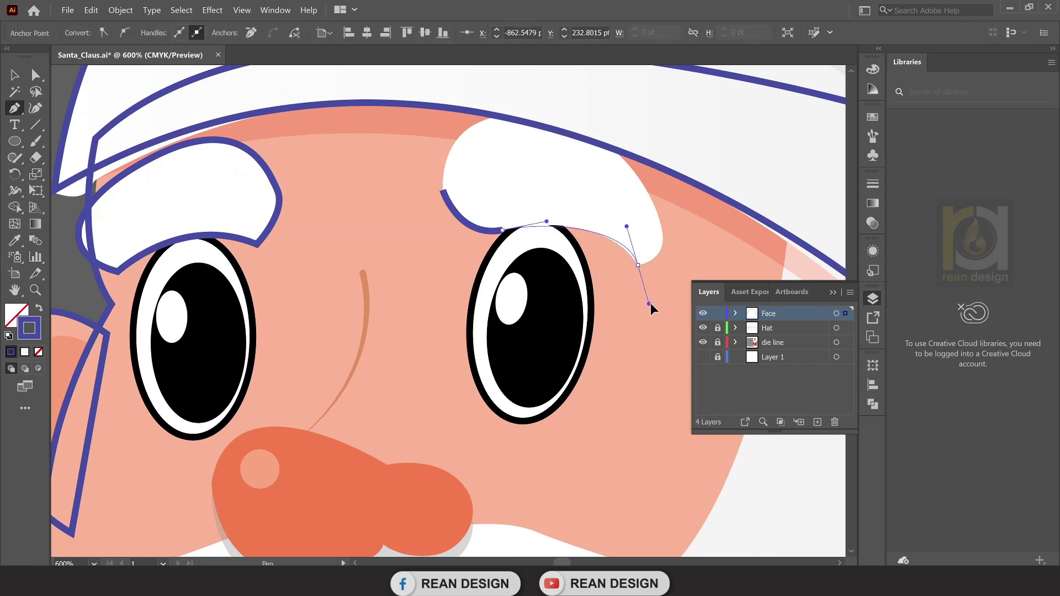
mouse_move(652, 243)
left_mouse_down()
mouse_move(610, 279)
mouse_move(619, 235)
left_mouse_up()
left_click(600, 293)
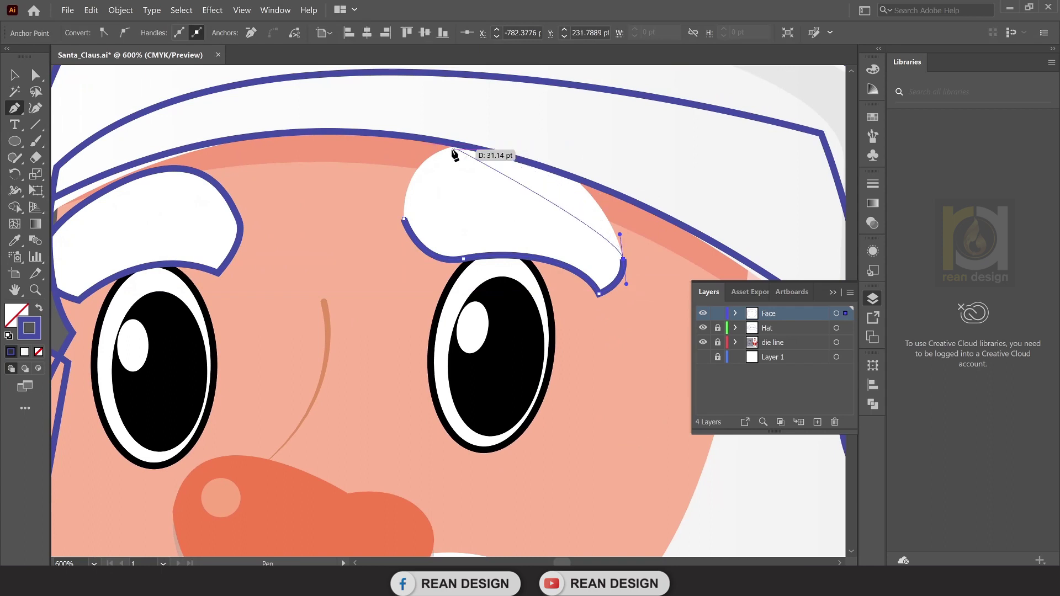
Curve along the right eyebrow's top edge and close it, then zoom out.
left_click_drag(448, 148, 332, 190)
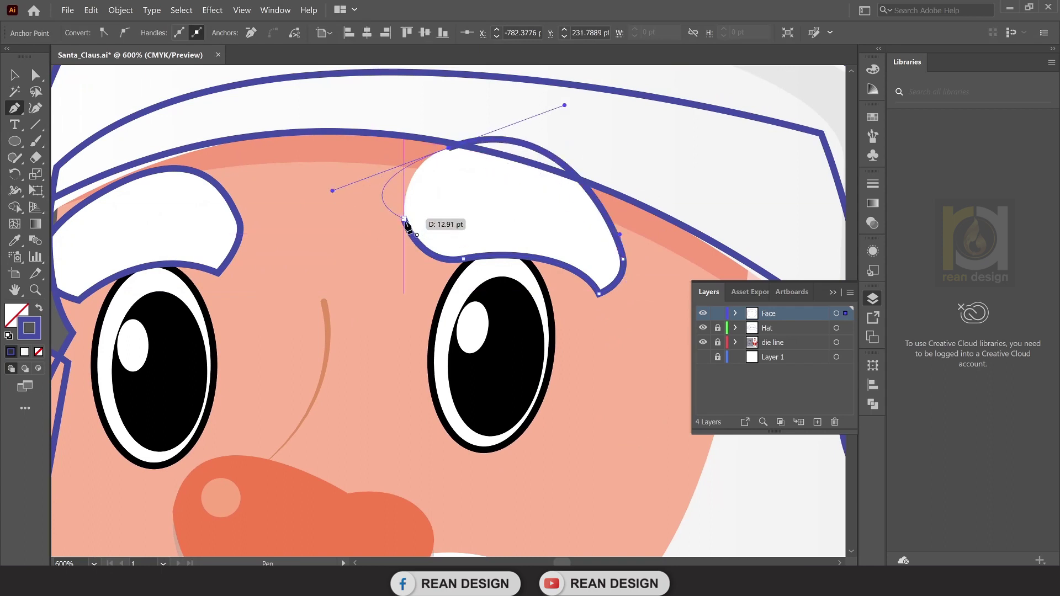
key("z")
key("ctrl+z")
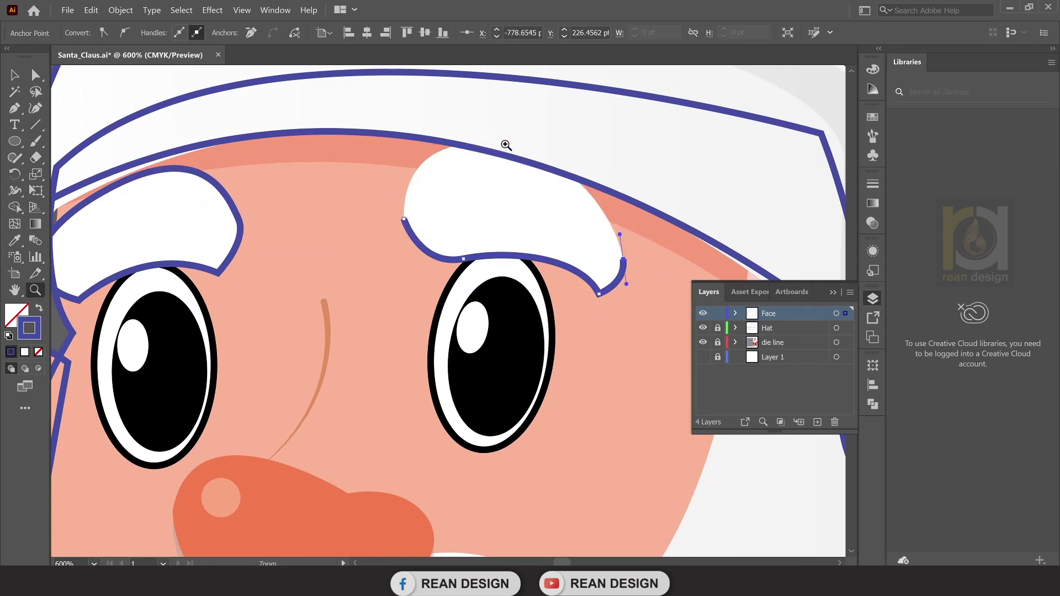
key("p")
left_click_drag(513, 144, 473, 143)
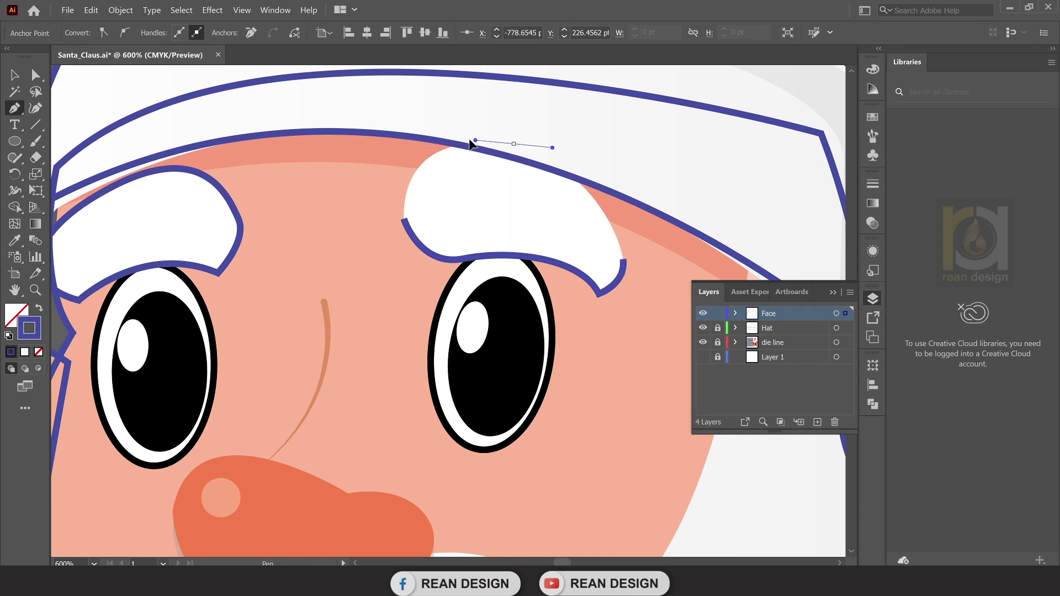
key("ctrl+z")
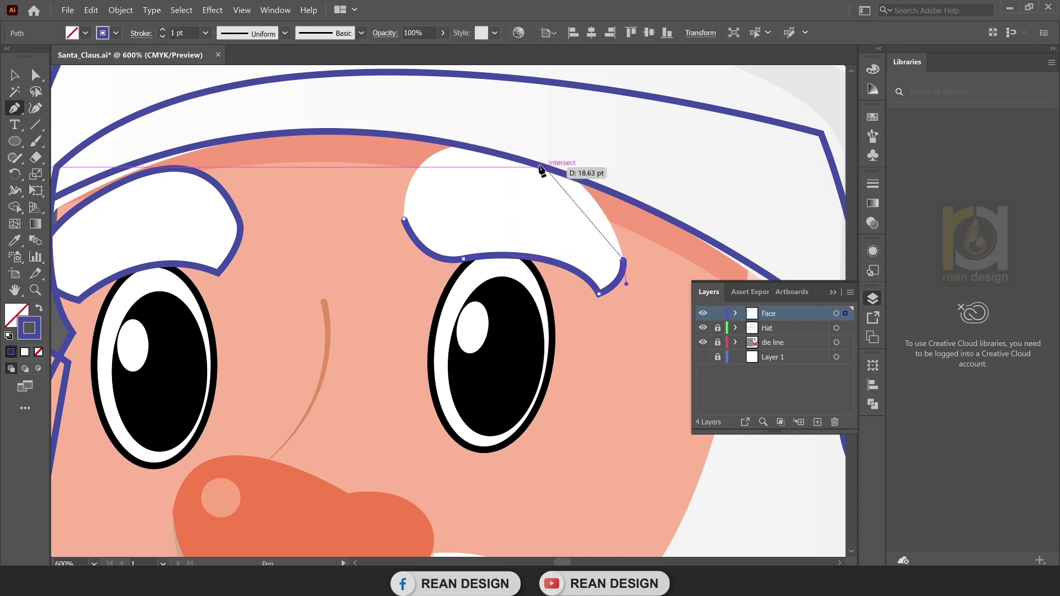
left_click_drag(519, 144, 448, 133)
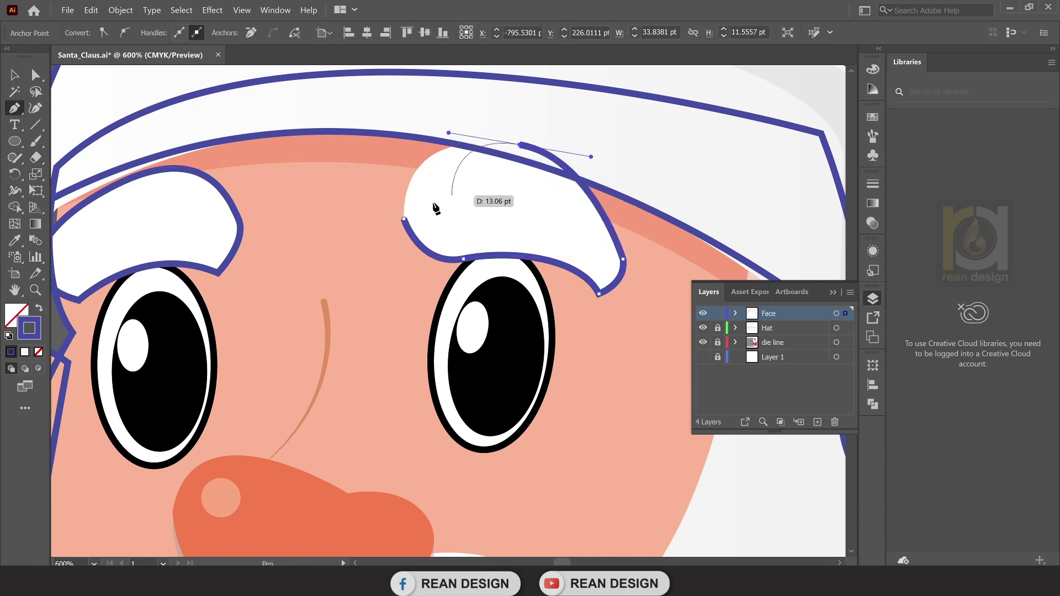
left_click_drag(405, 220, 400, 280)
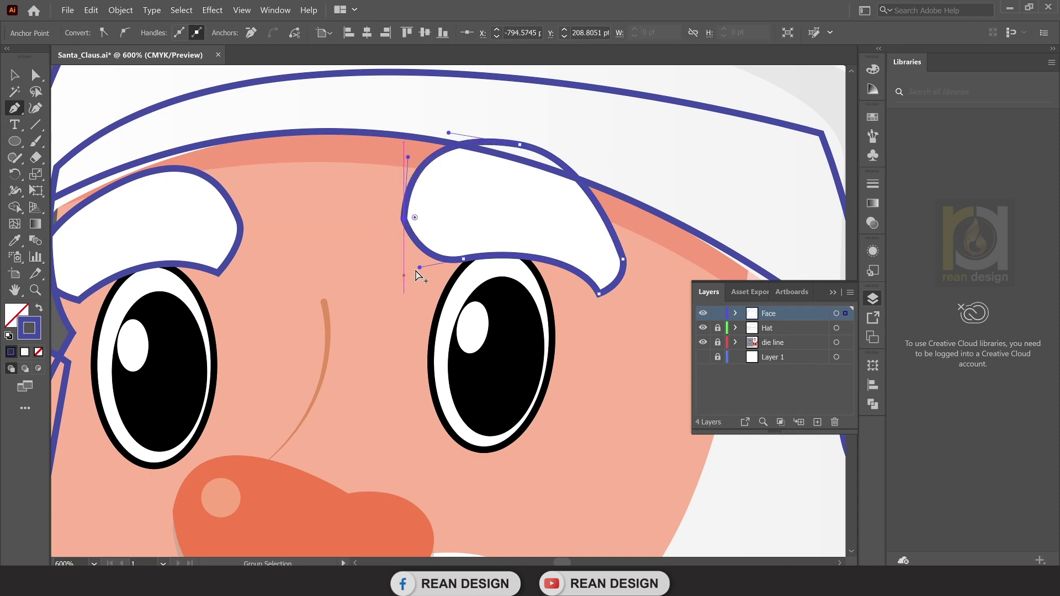
key("ctrl+minus")
key("ctrl+minus")
scroll(421, 272, "down", 2)
scroll(421, 273, "left", 2)
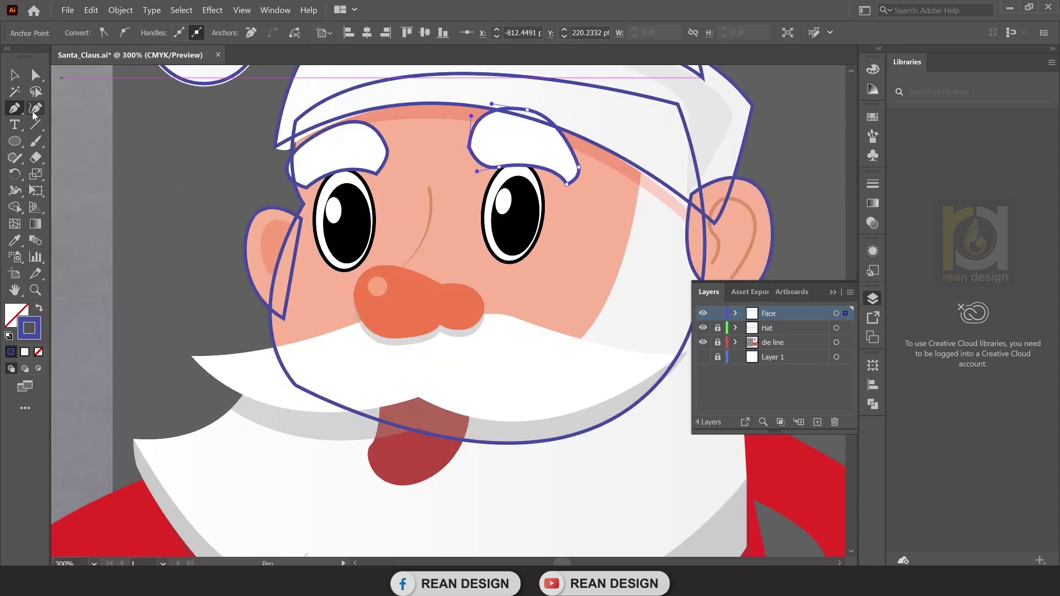
Draw ellipses tracing the left eye, its pupil and highlight.
left_click(15, 141)
scroll(306, 226, "up", 1)
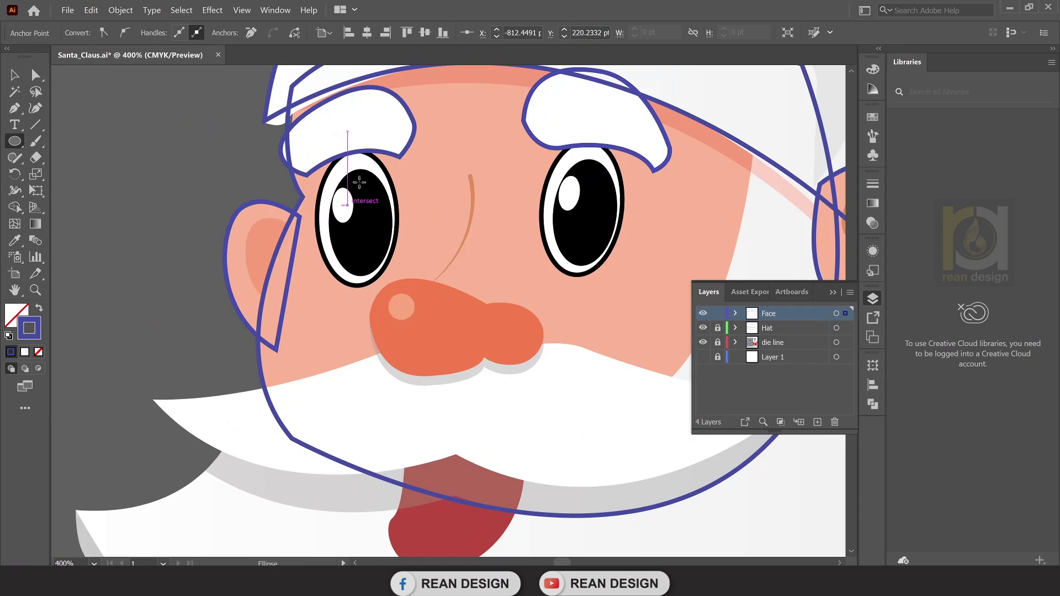
left_click_drag(312, 149, 401, 283)
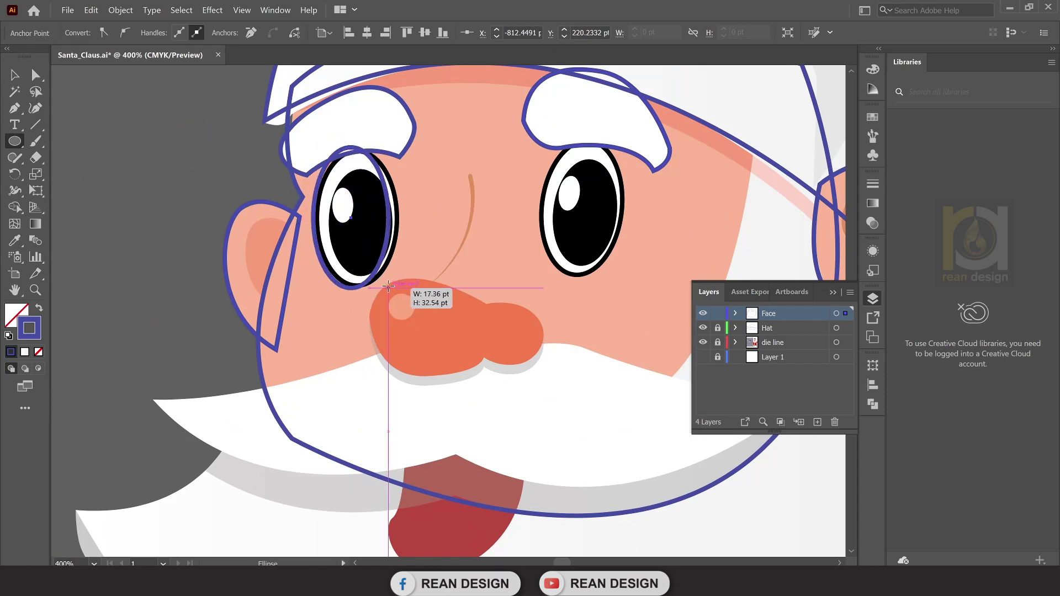
left_click_drag(401, 283, 400, 284)
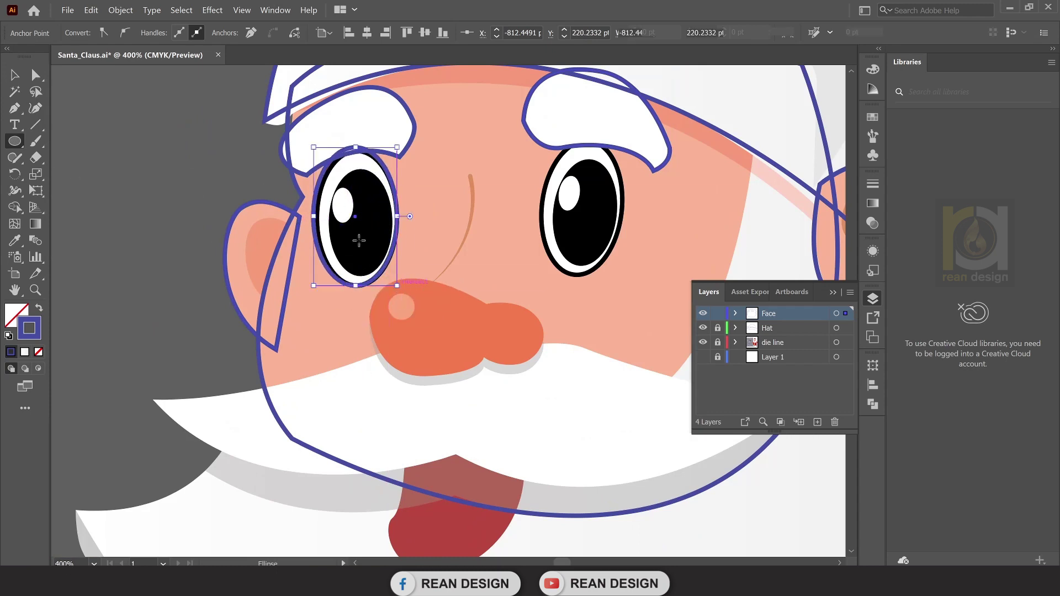
scroll(347, 188, "up", 1)
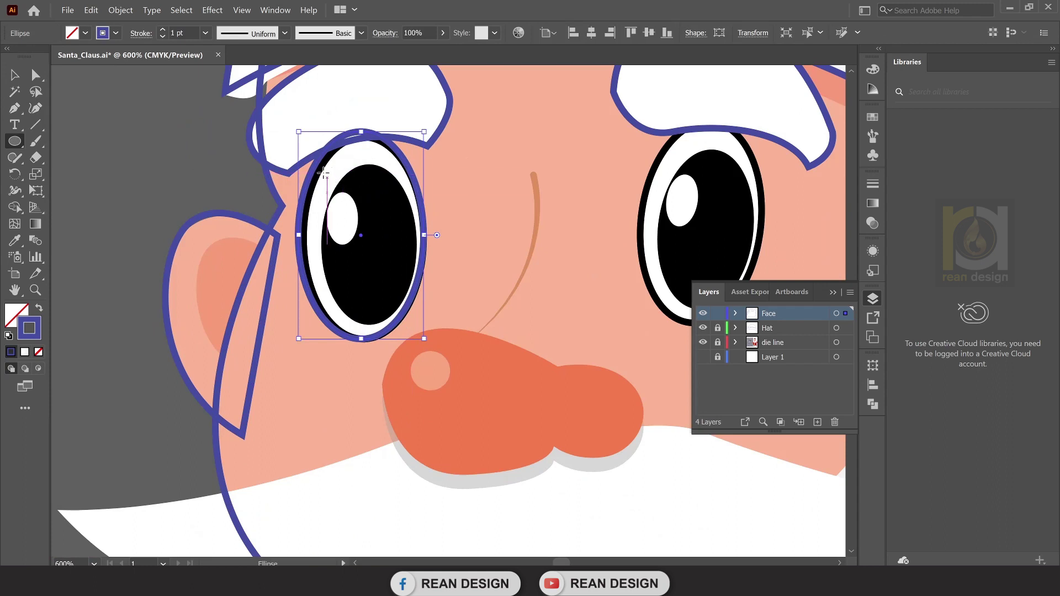
left_click_drag(320, 170, 414, 320)
left_click_drag(325, 190, 361, 244)
Select the three left-eye ellipses and Alt-drag a copy onto the right eye.
key("v")
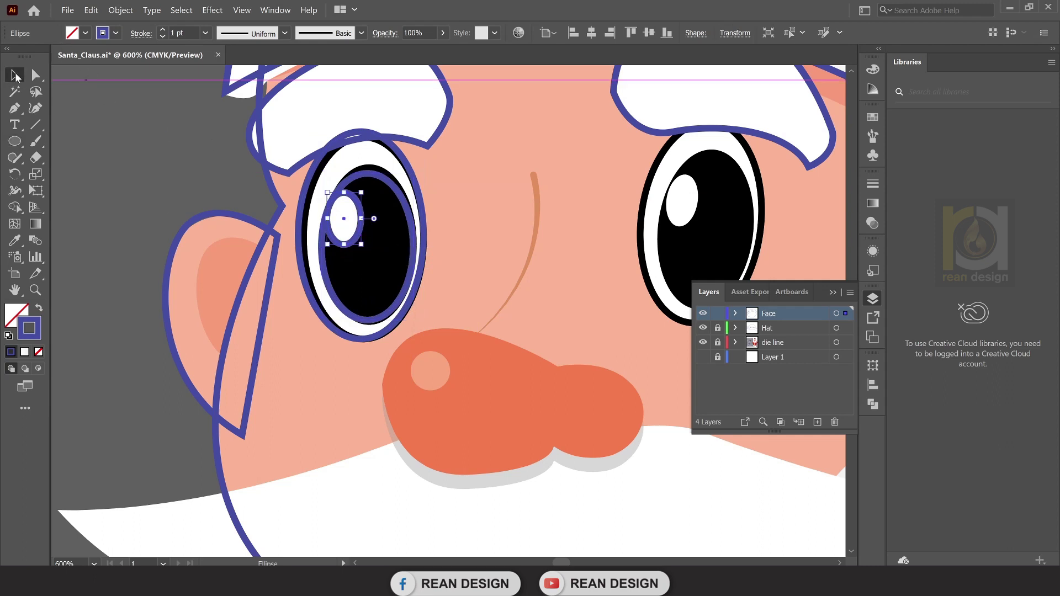
left_click_drag(582, 208, 440, 206)
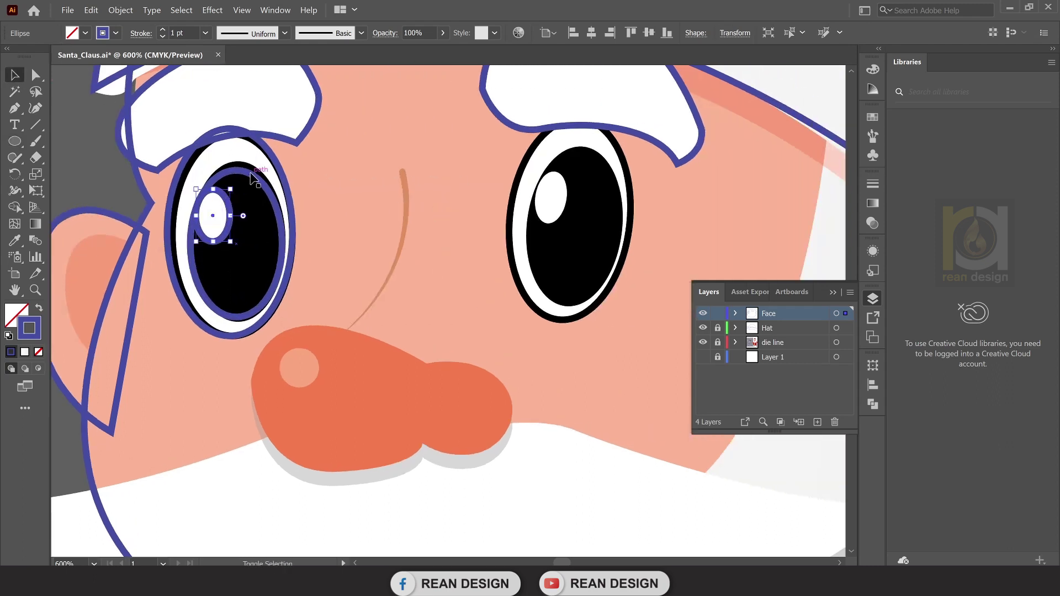
left_click(272, 155, "shift")
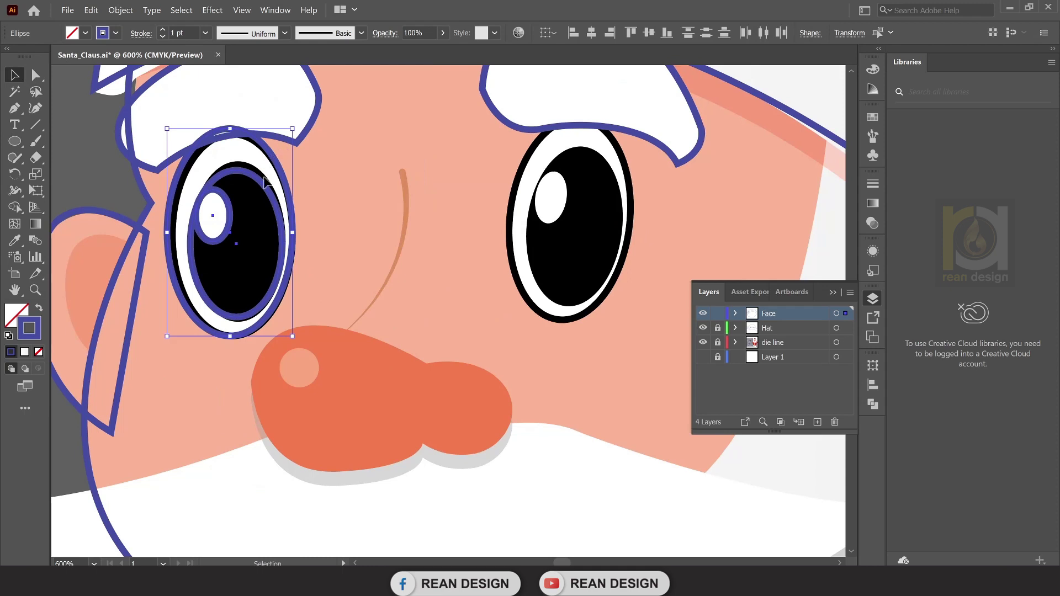
left_click(307, 181)
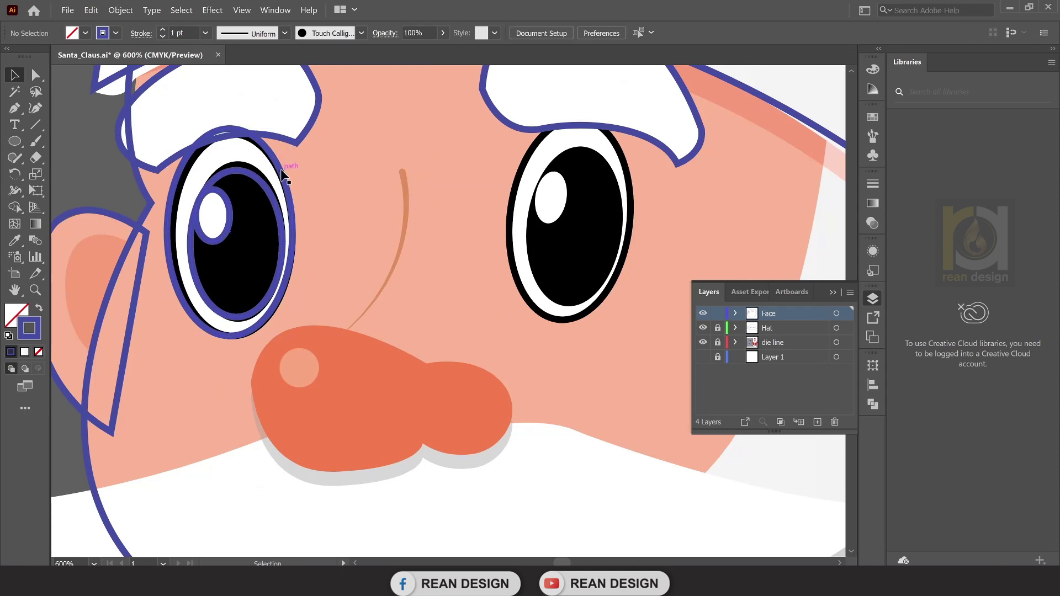
left_click(282, 173)
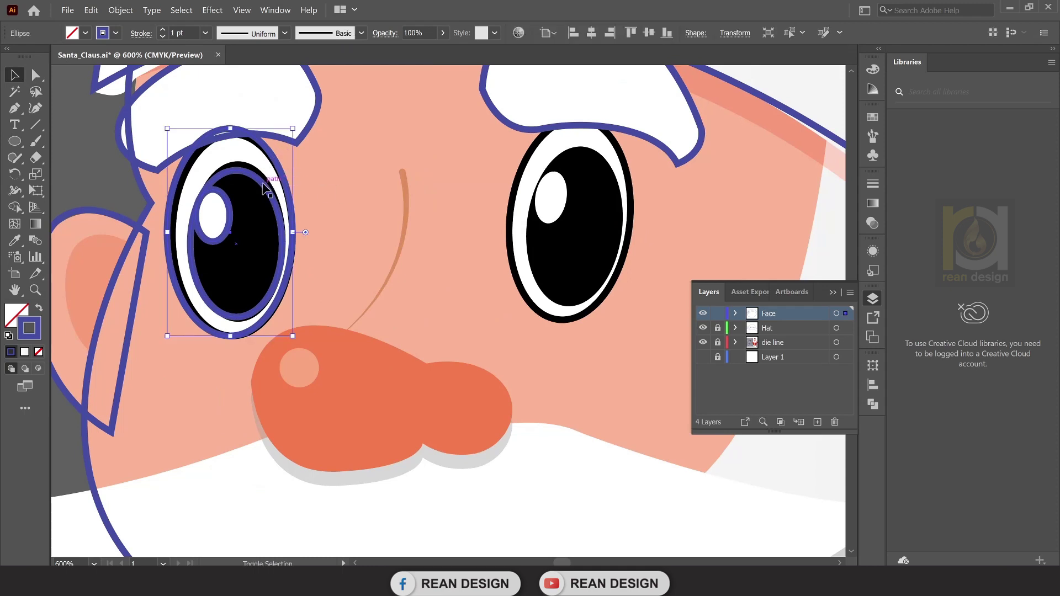
left_click(219, 210, "shift")
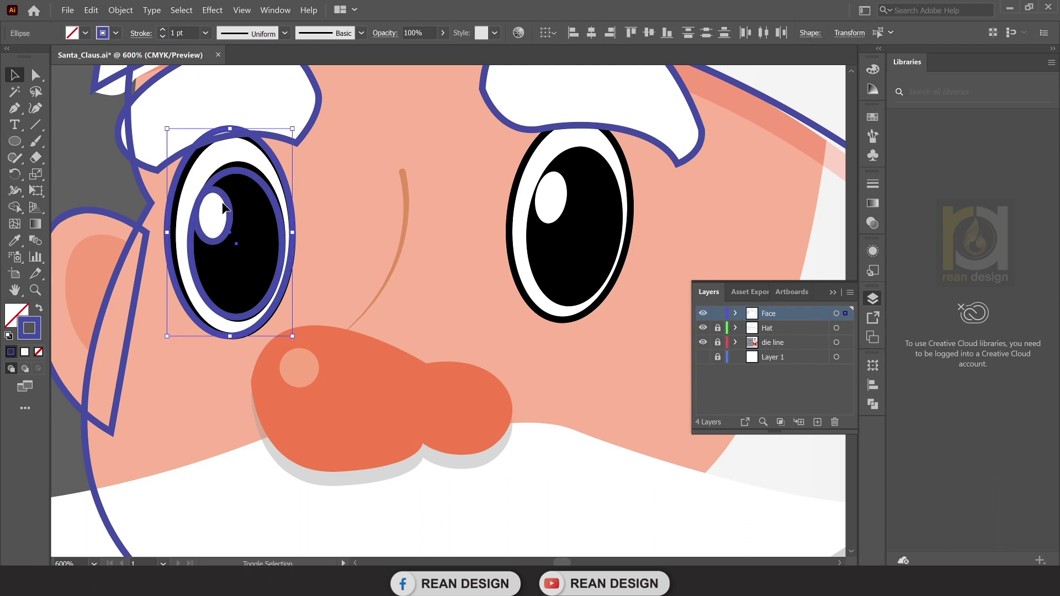
mouse_move(228, 204)
left_mouse_down()
mouse_move(512, 203)
mouse_move(574, 190)
mouse_move(561, 195)
left_mouse_up()
key("alt+shift")
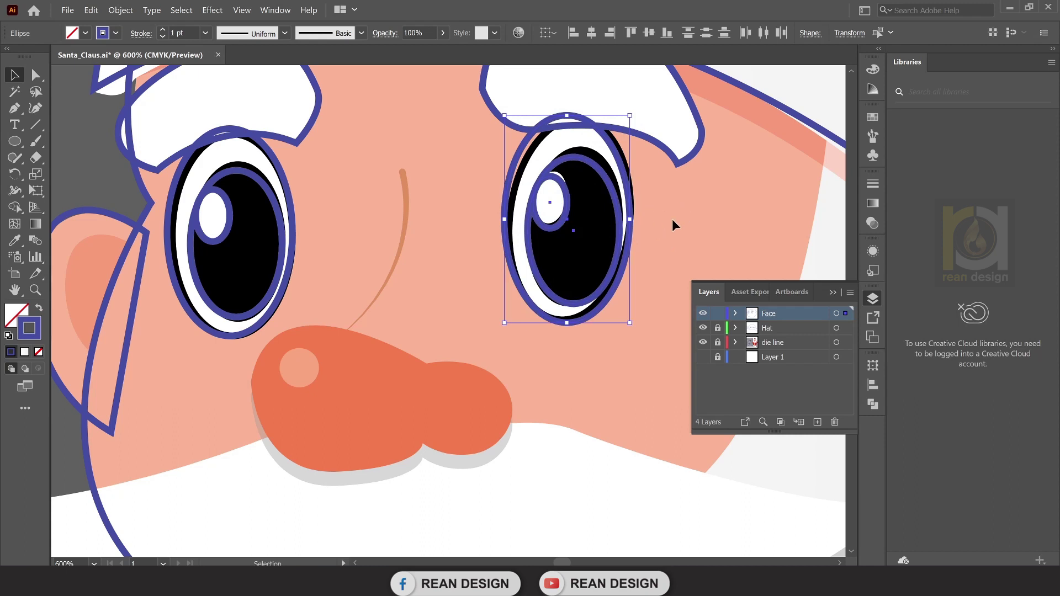
Shrink and position the copied ellipses to fit the right eye, then deselect.
scroll(672, 221, "right", 1)
left_click_drag(612, 117, 621, 126)
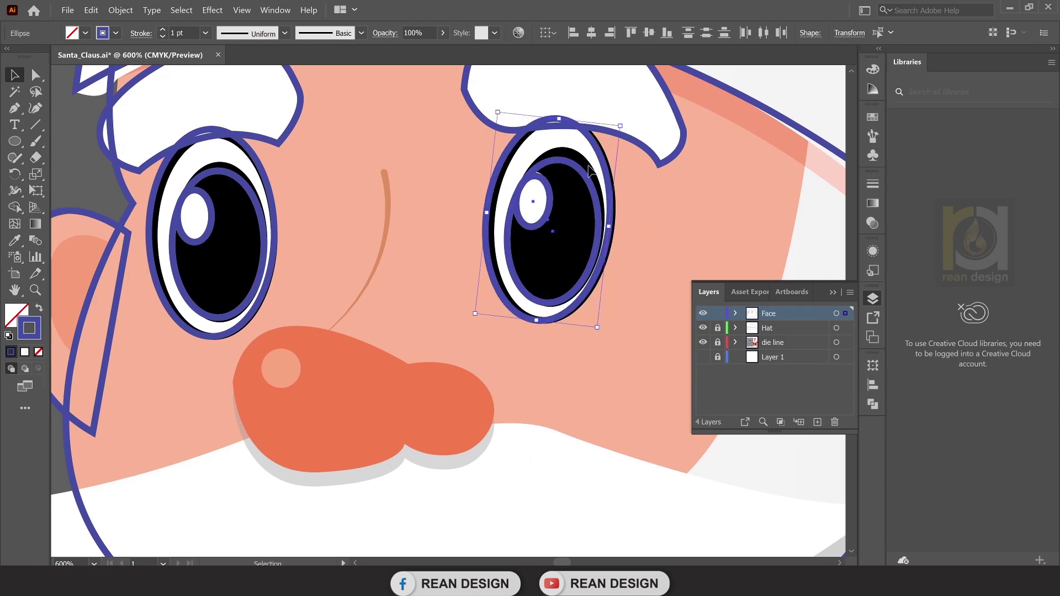
left_click_drag(587, 182, 590, 184)
scroll(657, 243, "down", 2)
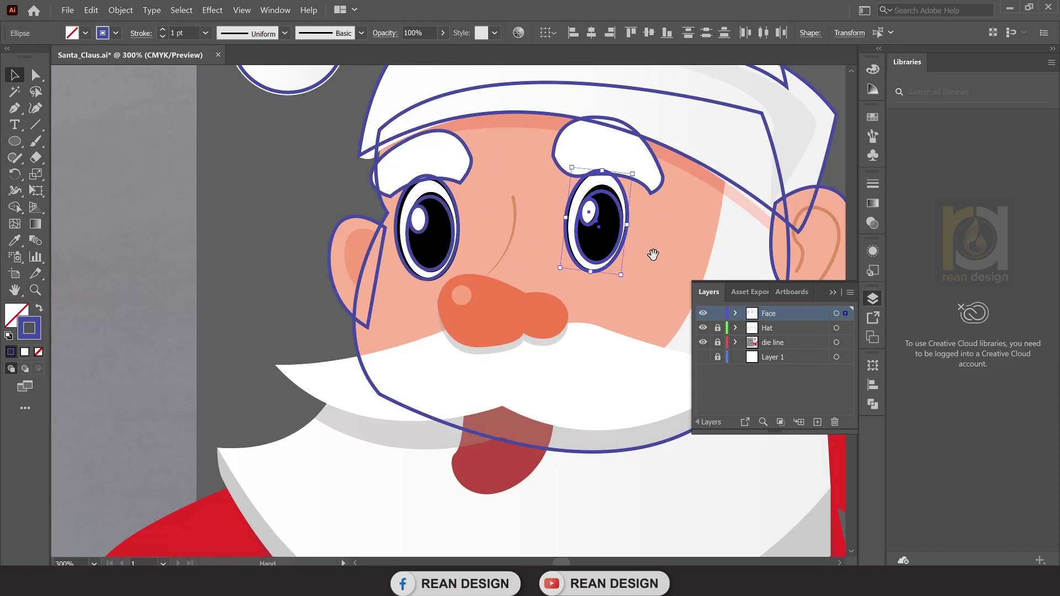
key("ctrl+shift+a")
scroll(505, 266, "down", 2)
scroll(505, 266, "right", 2)
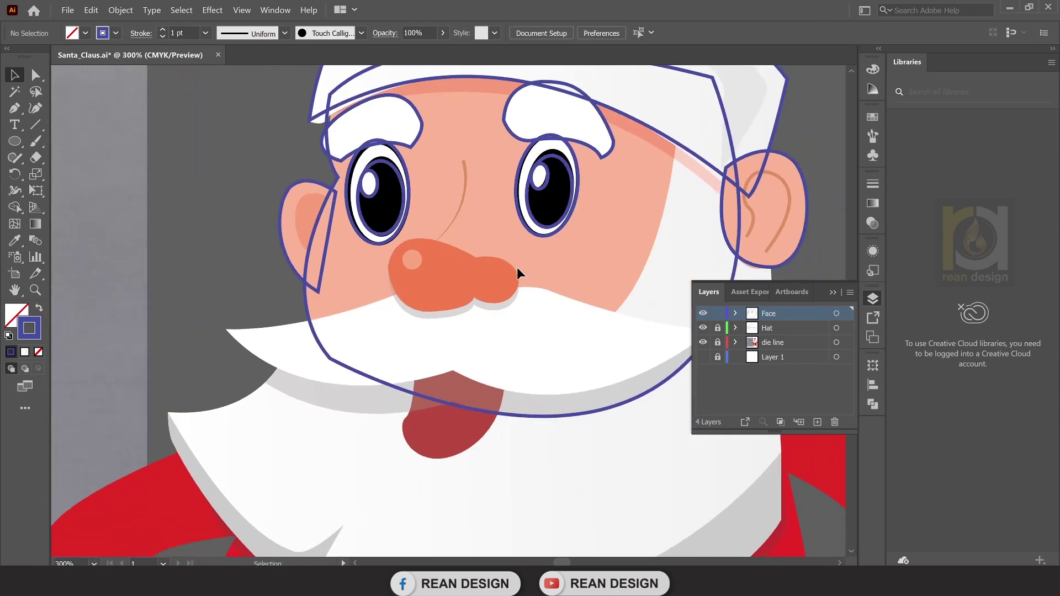
Pen-trace the nose's upper edge, left lobe and lower curve, then zoom out to the face.
left_click(15, 108)
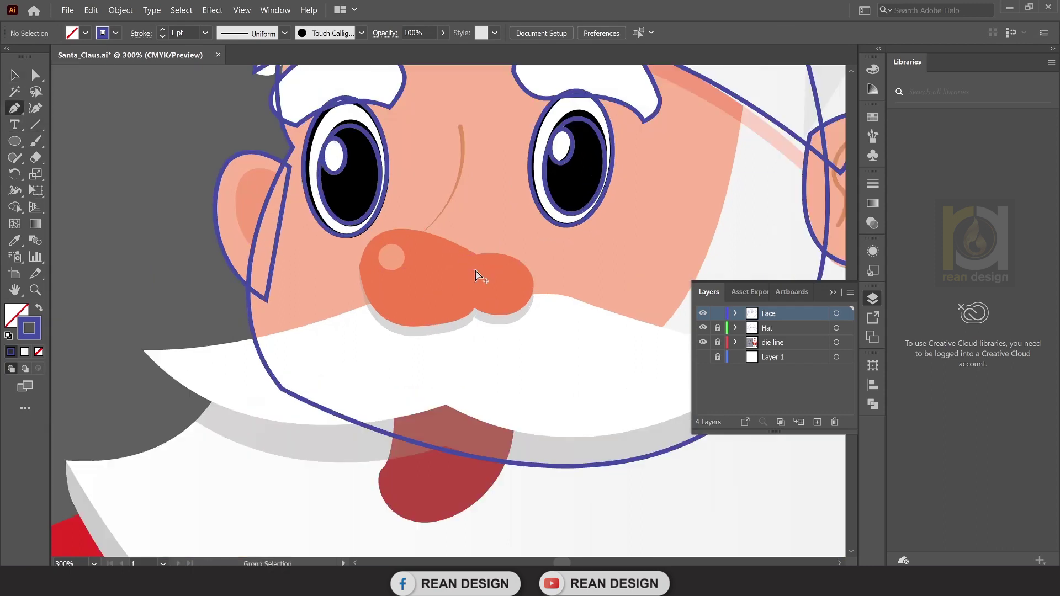
scroll(474, 260, "up", 1)
left_click(477, 256)
left_click_drag(368, 244, 335, 288)
left_click(474, 307)
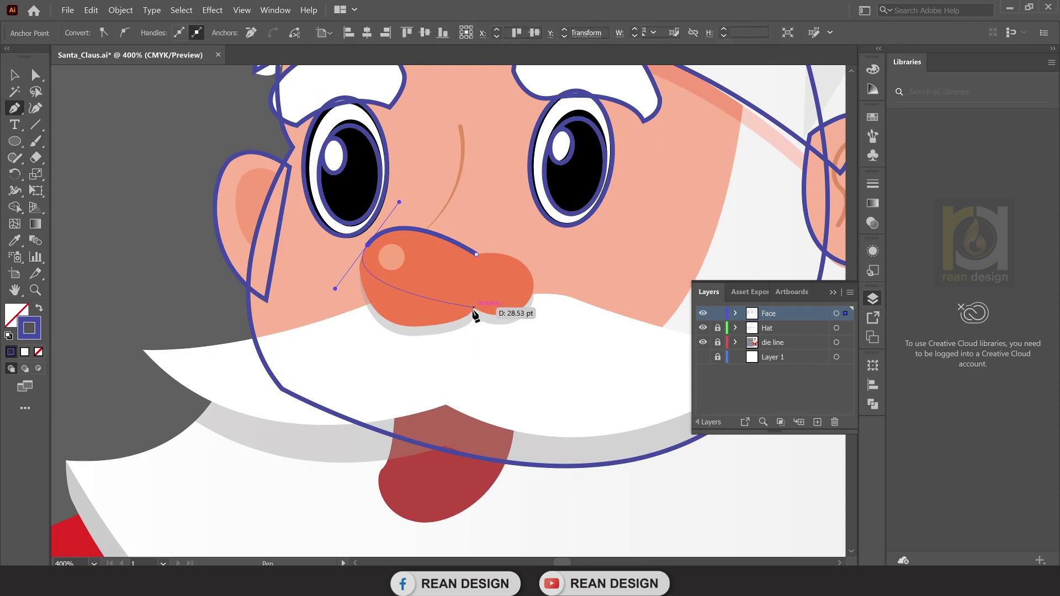
mouse_move(474, 307)
left_mouse_down()
mouse_move(528, 301)
mouse_move(539, 253)
mouse_move(399, 202)
left_mouse_up()
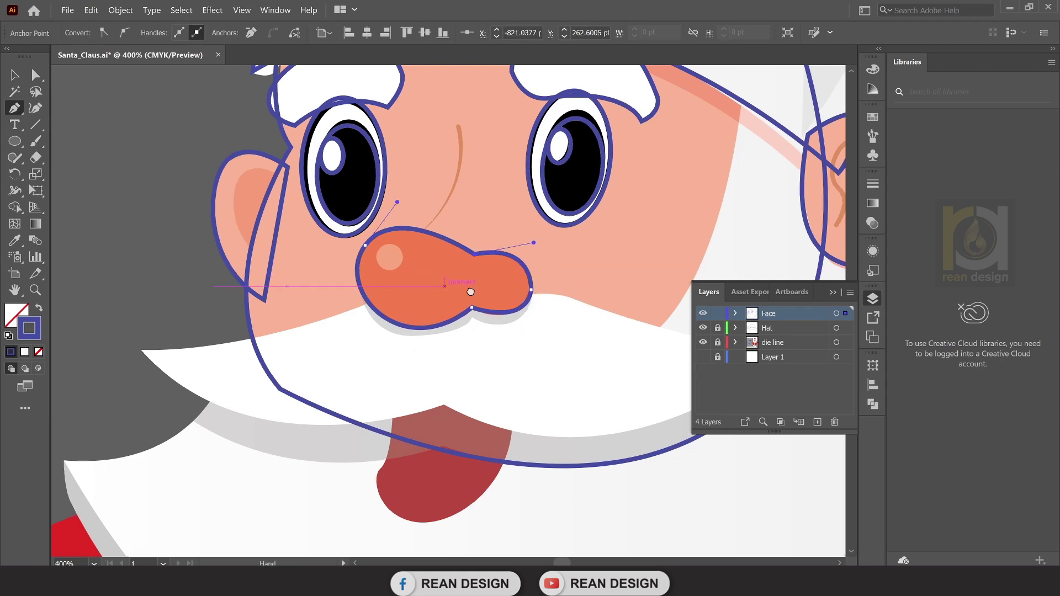
key("ctrl+minus")
left_click_drag(213, 341, 328, 307)
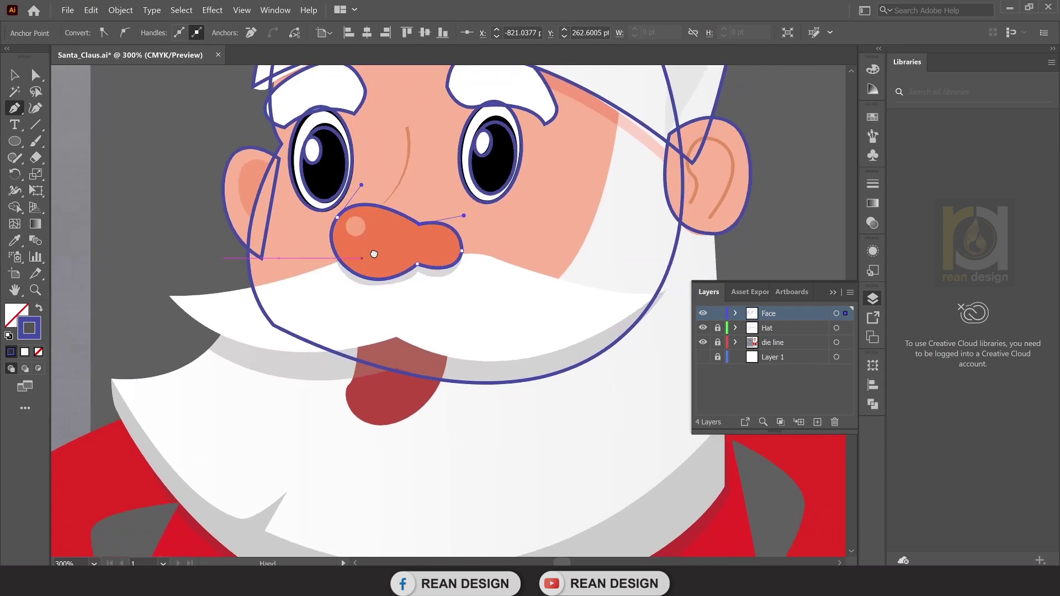
scroll(371, 276, "down", 1)
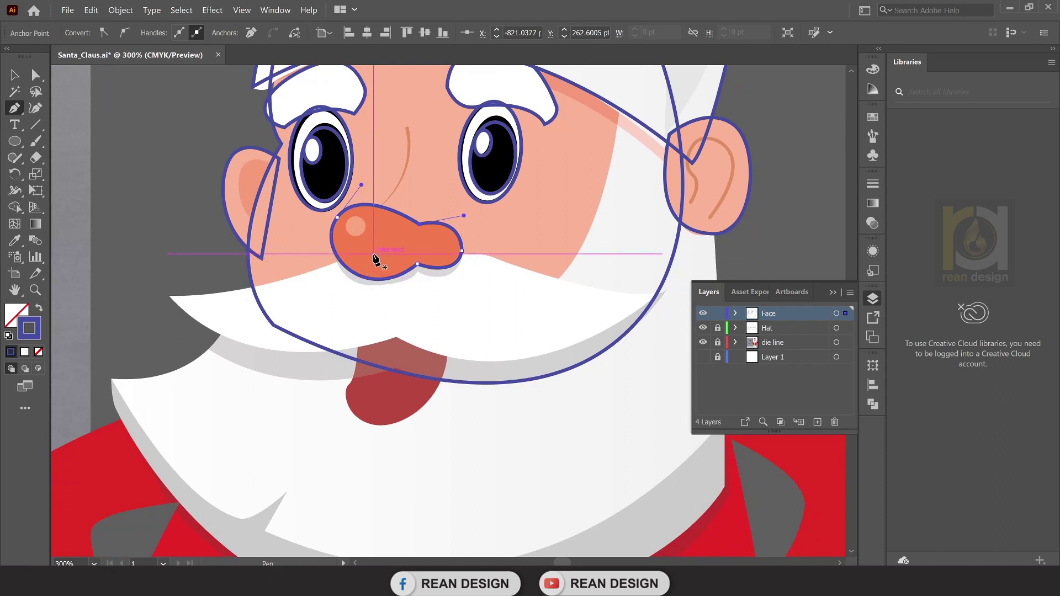
Trace the moustache's upper edge from under the nose left to a sharp left tip.
left_click(373, 254)
left_click(322, 268)
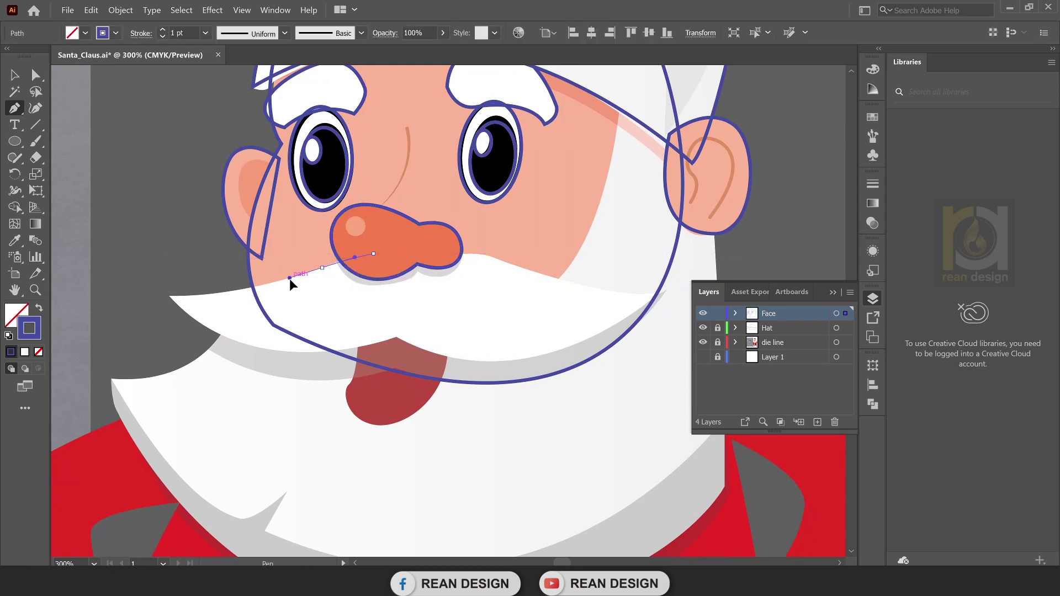
left_click_drag(289, 278, 293, 281)
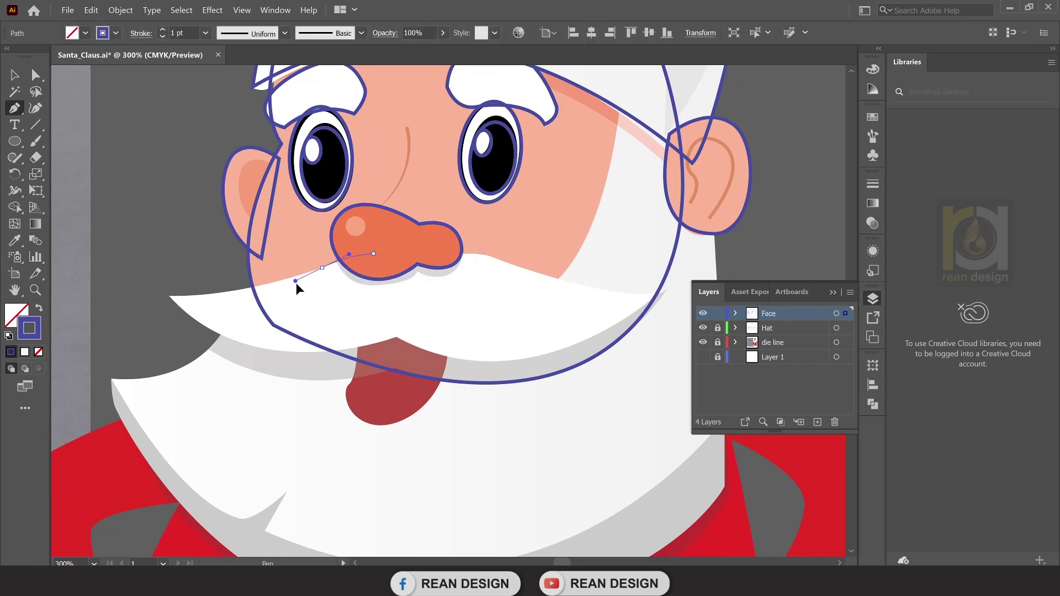
left_click(169, 294)
left_click(169, 297)
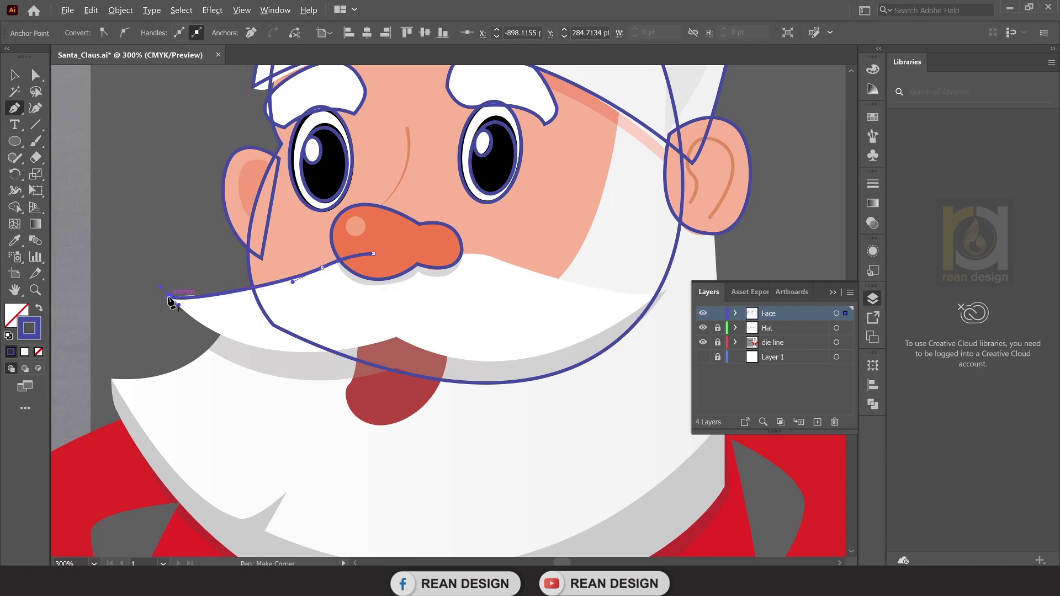
left_click_drag(397, 335, 543, 283)
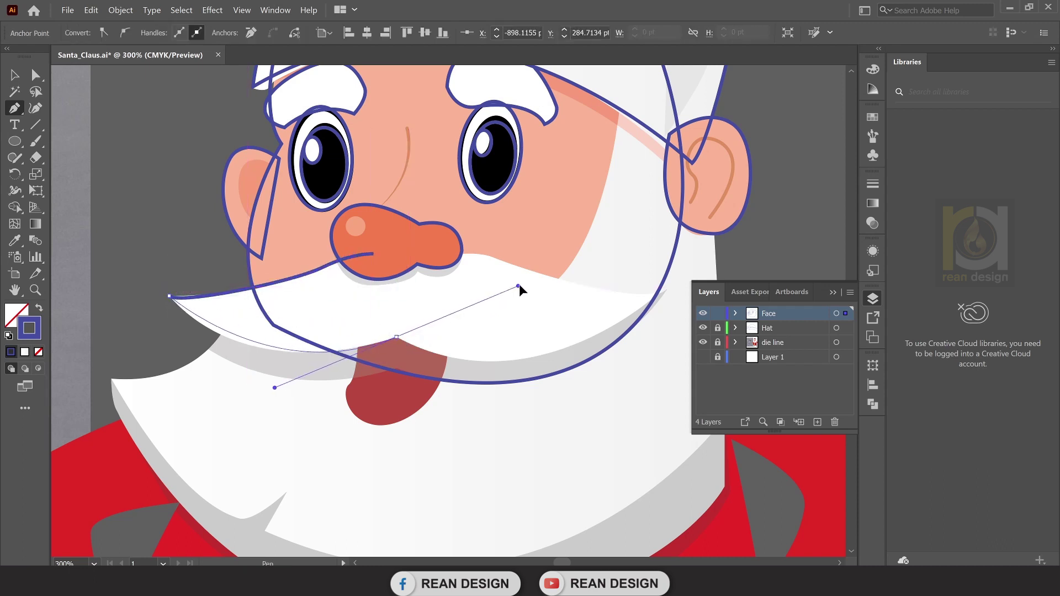
Carry the moustache outline to a sharp right tip and close it under the nose.
left_click_drag(471, 343, 372, 321)
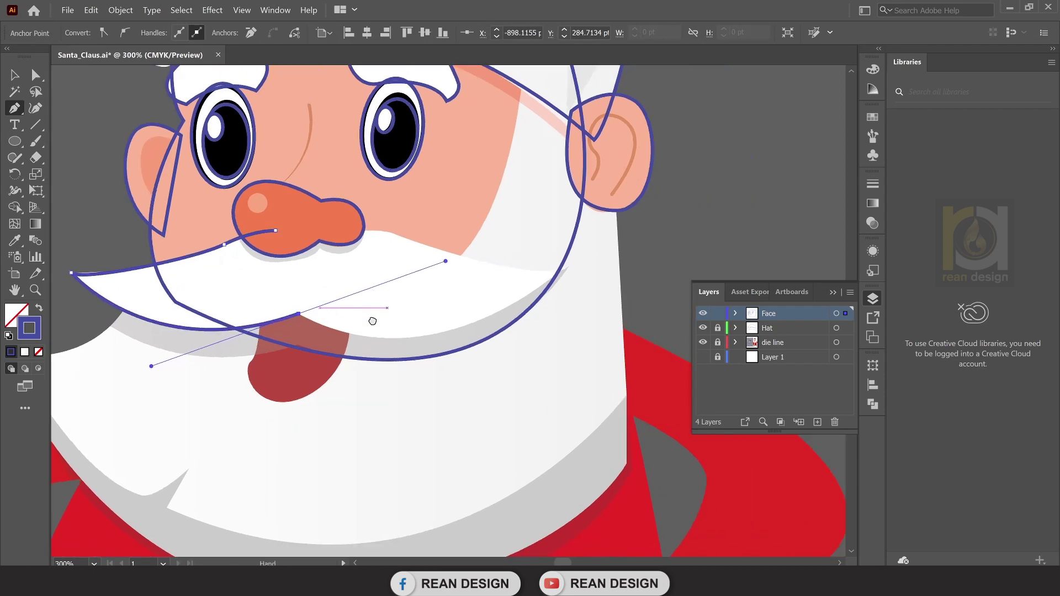
left_click(298, 314)
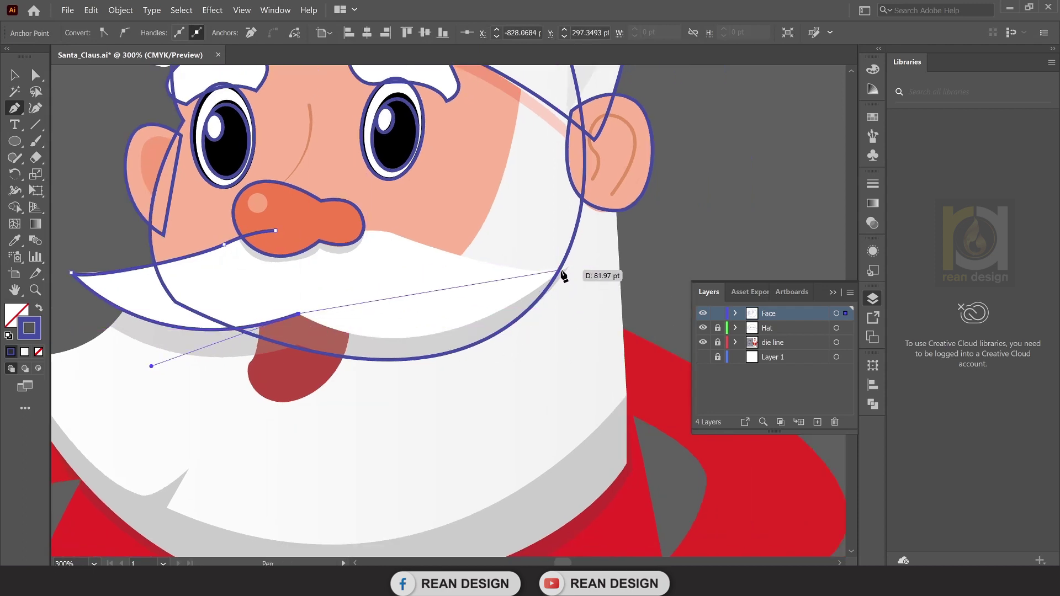
left_click_drag(560, 270, 694, 153)
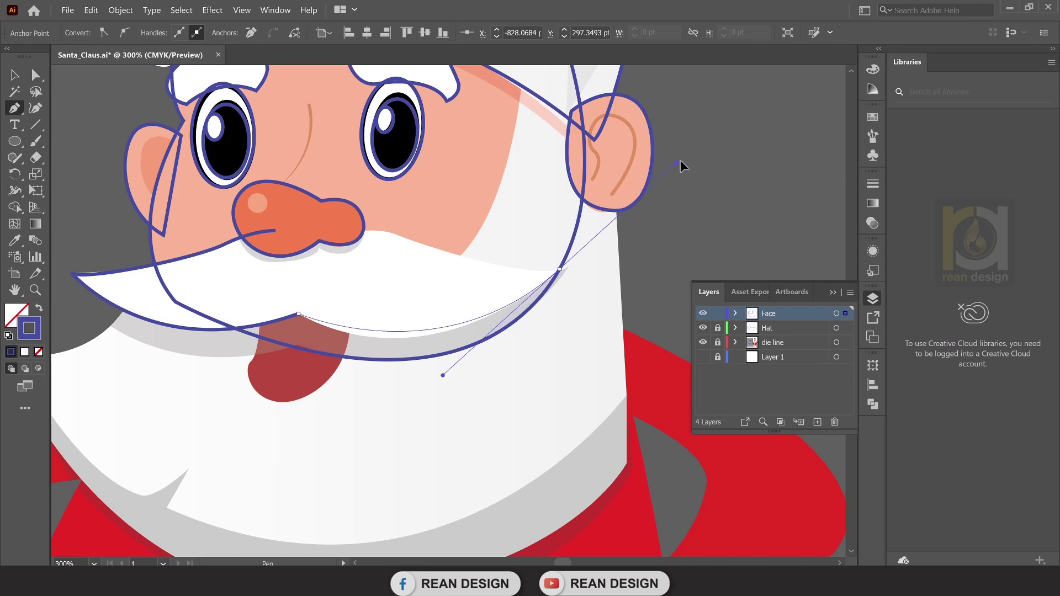
left_click(559, 269)
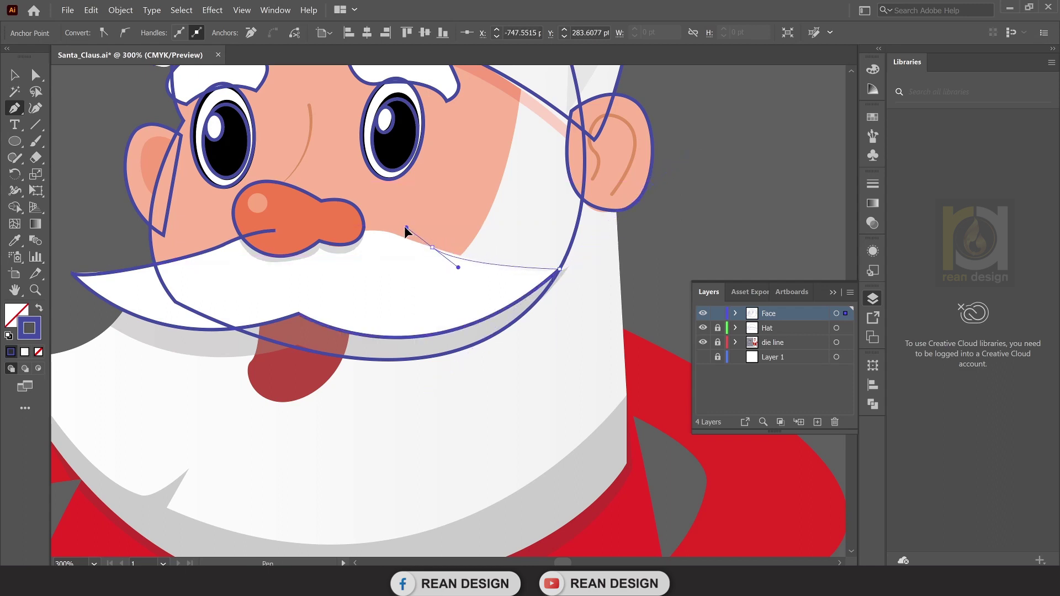
left_click(388, 229)
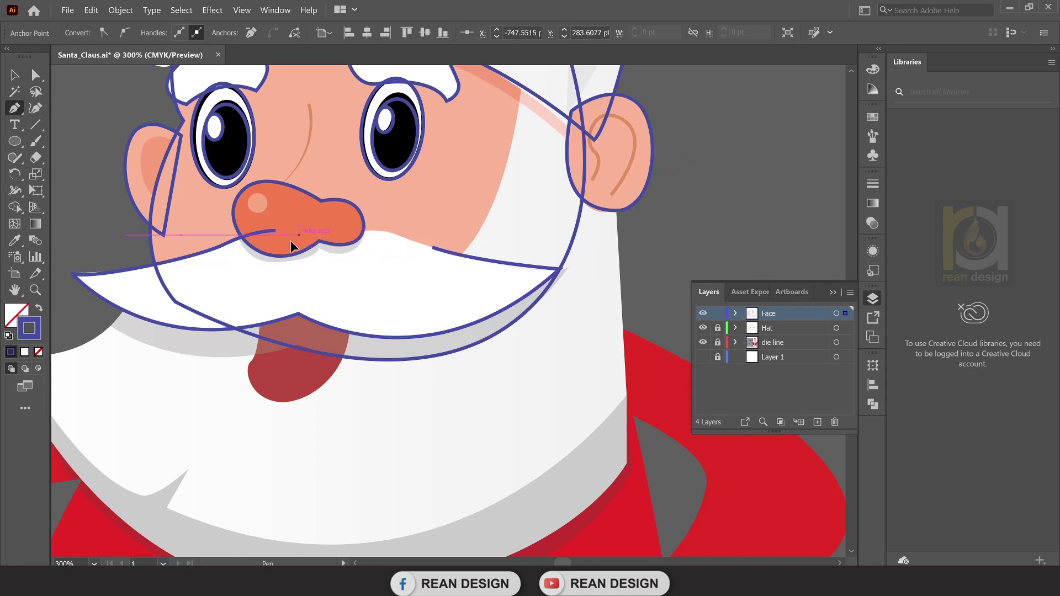
scroll(292, 238, "up", 1)
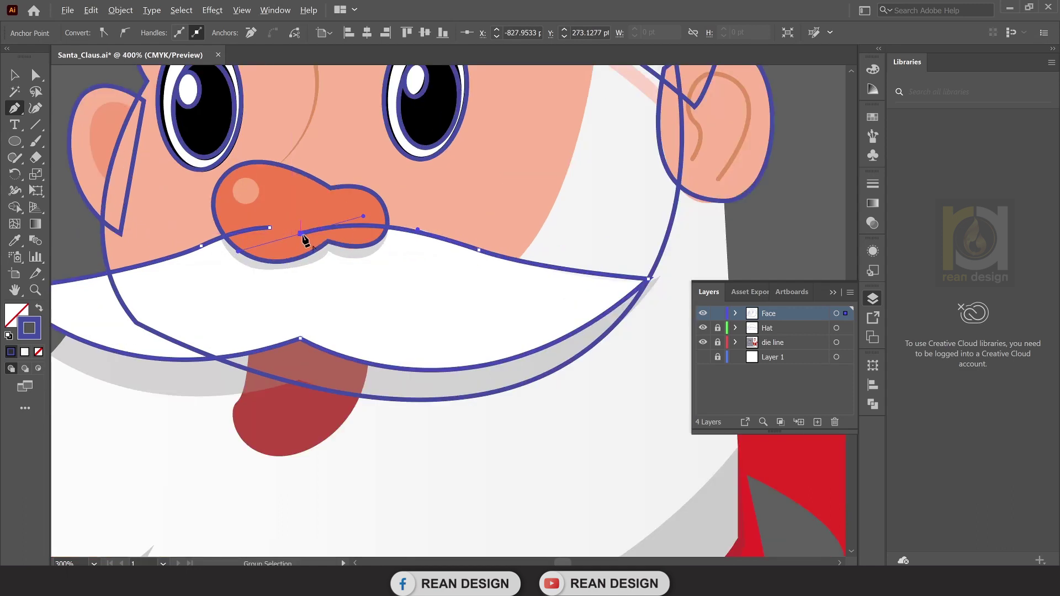
left_click_drag(303, 237, 264, 234)
Finish drawing with the Selection tool (V), leaving the closed moustache path selected.
scroll(267, 236, "down", 1)
scroll(365, 304, "down", 2)
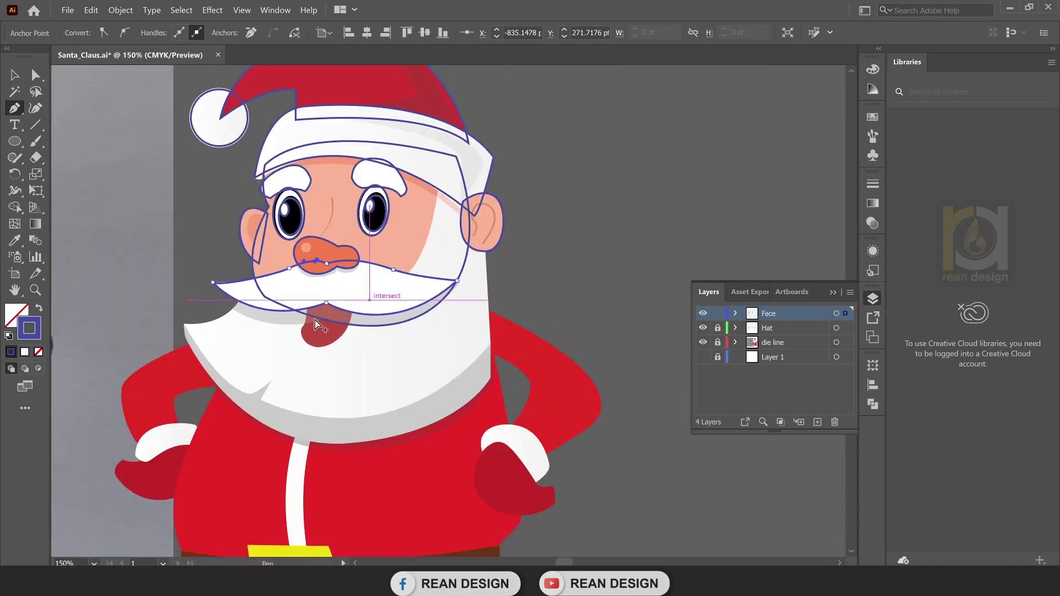
scroll(307, 339, "up", 1)
scroll(308, 341, "up", 1)
scroll(305, 309, "down", 1)
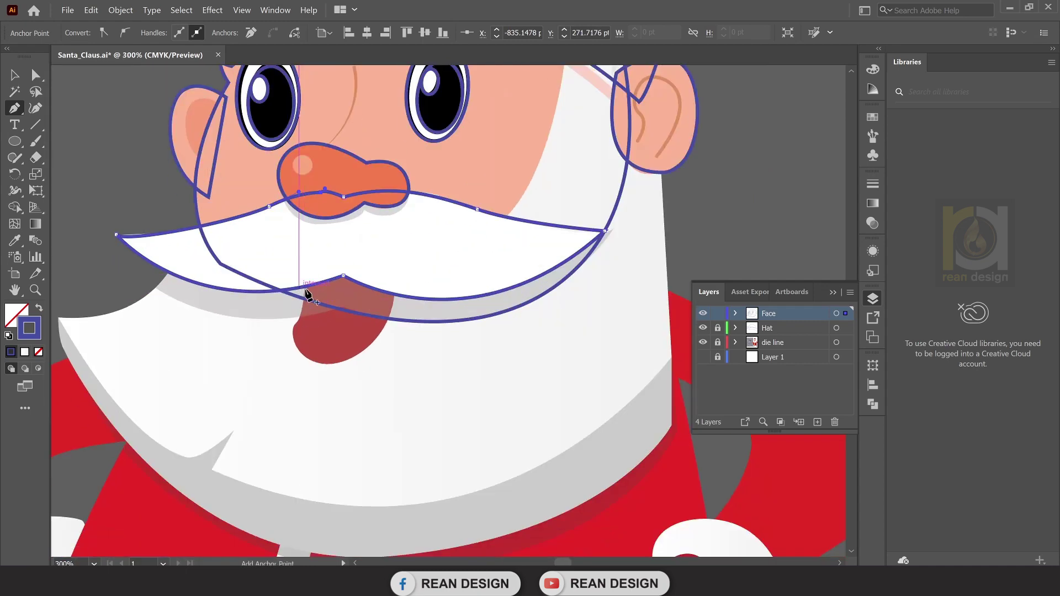
scroll(343, 279, "up", 2)
key("v")
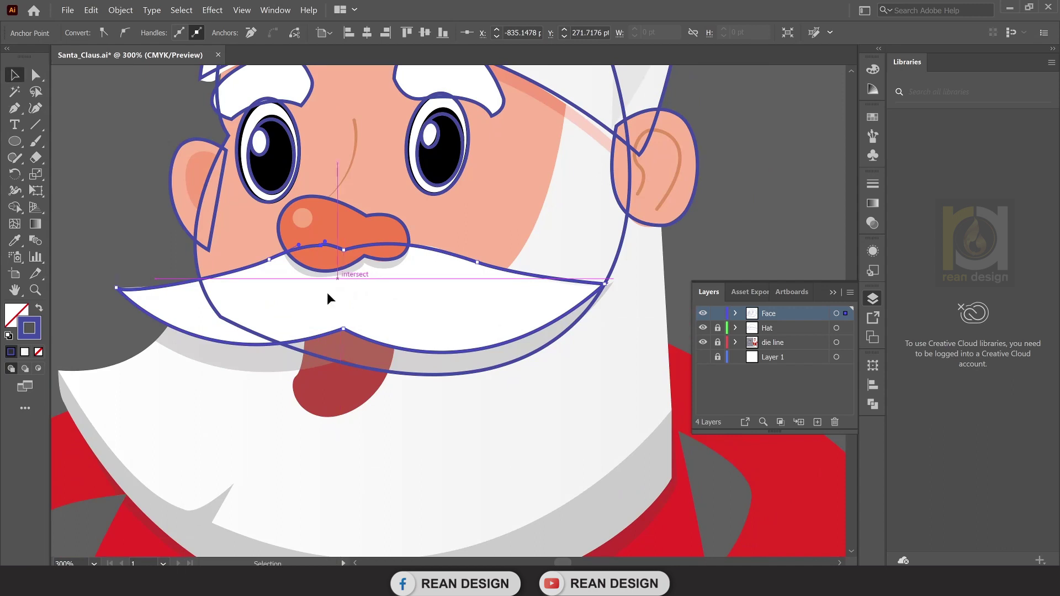
scroll(332, 293, "down", 1)
scroll(404, 313, "down", 2)
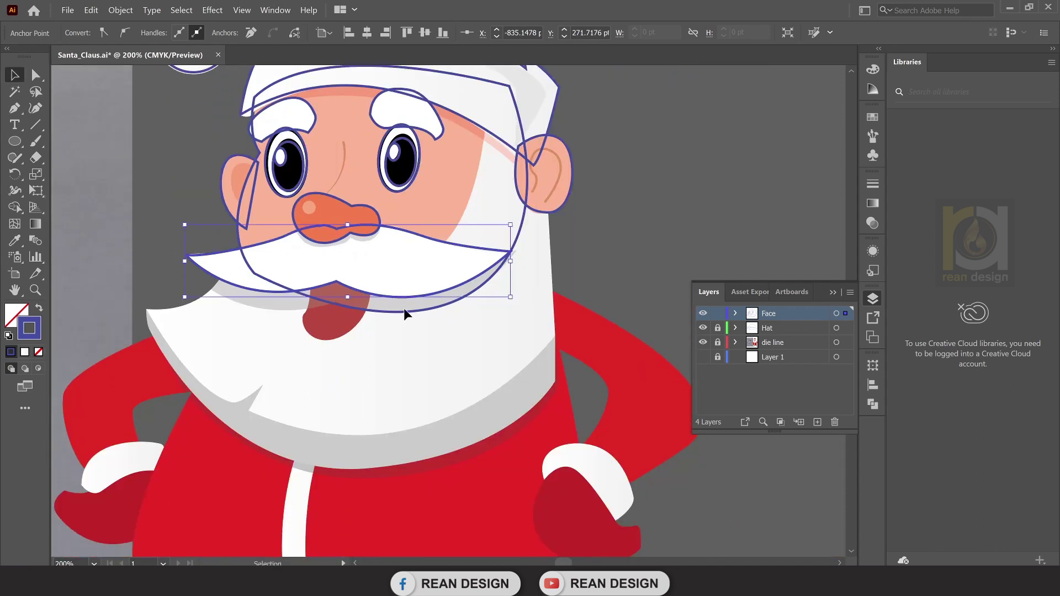
Start the beard outline with the Pen tool at its sharp left tip.
left_click(15, 109)
scroll(277, 294, "up", 1)
scroll(277, 294, "up", 2)
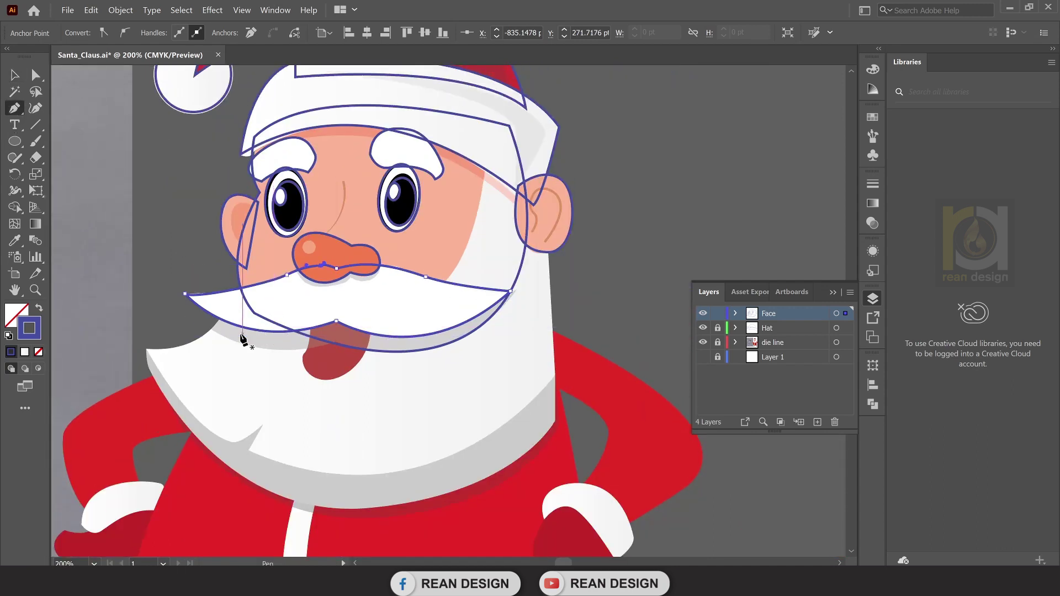
scroll(237, 339, "down", 2)
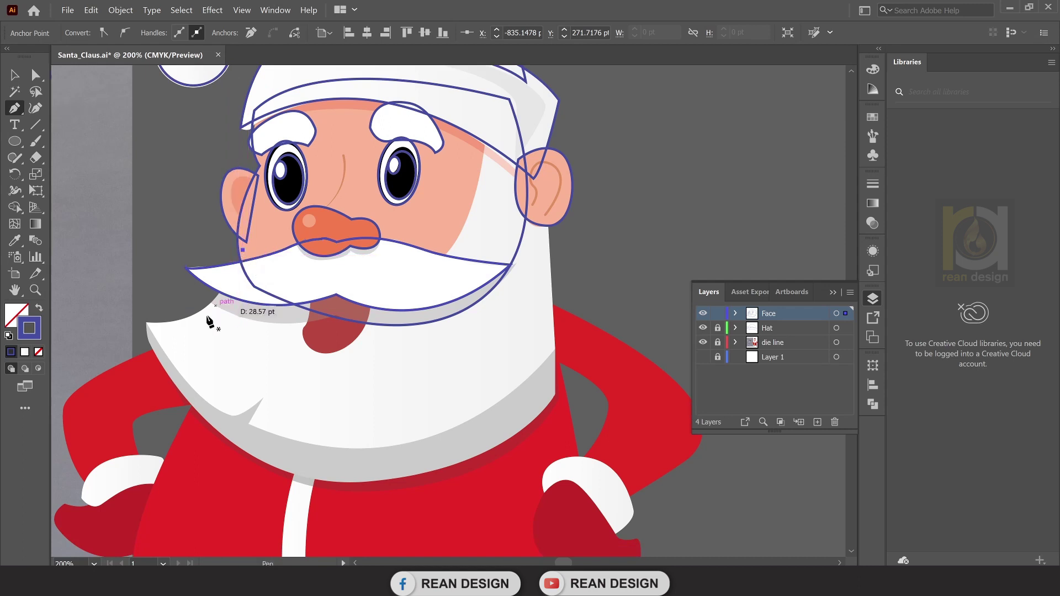
left_click_drag(146, 322, 138, 322)
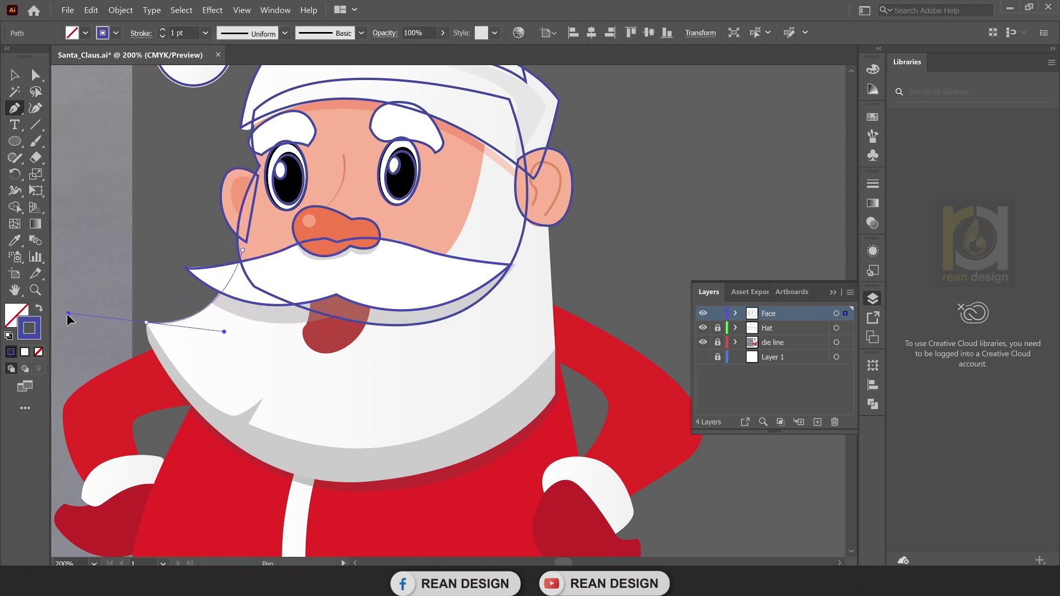
left_click_drag(67, 314, 61, 317)
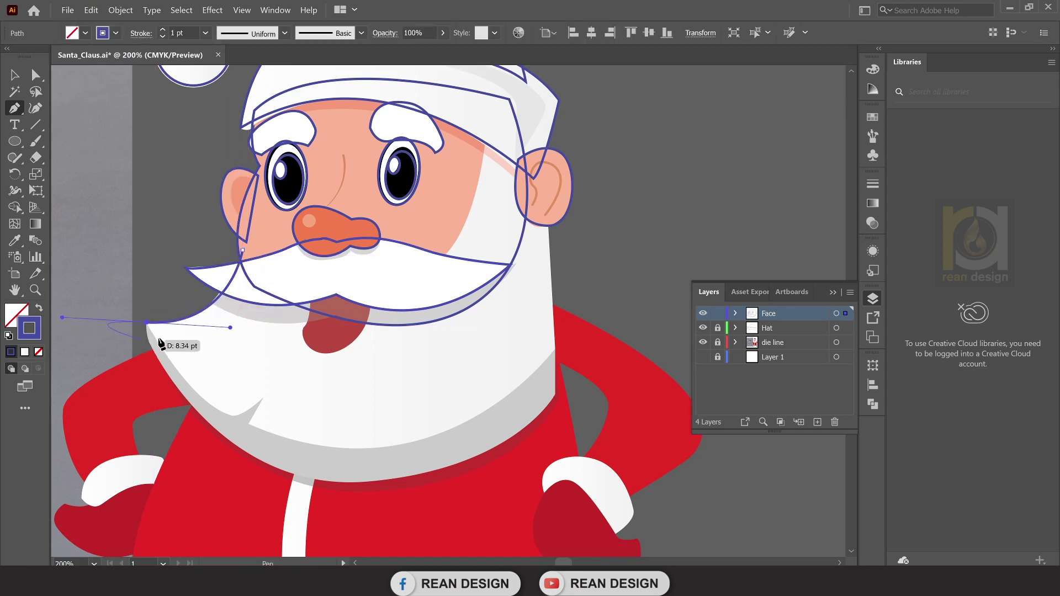
left_click(147, 323)
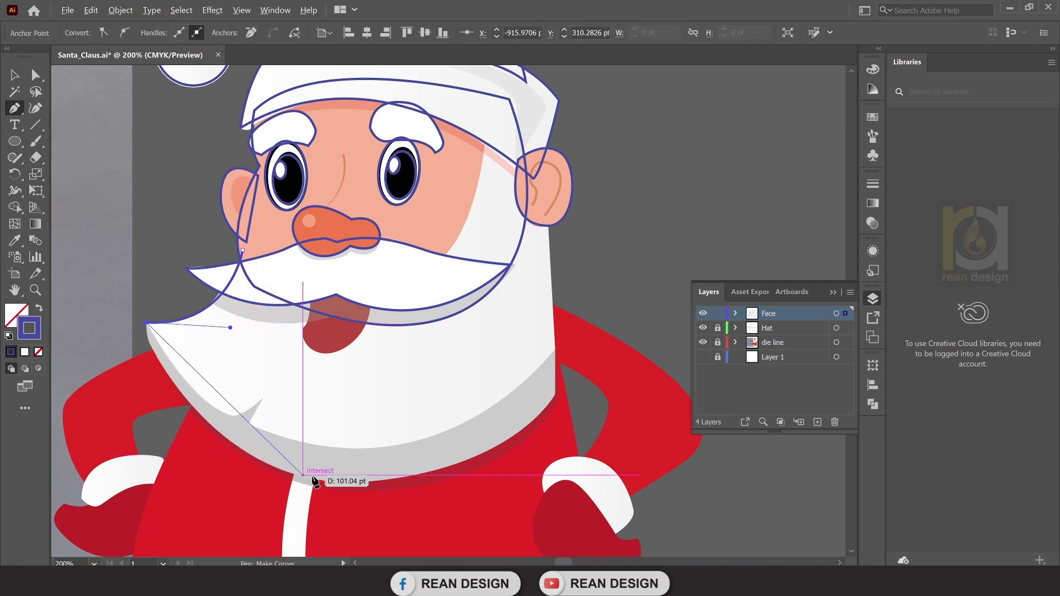
Curve the beard outline around the chin up to a corner at its right edge.
left_click_drag(316, 481, 505, 511)
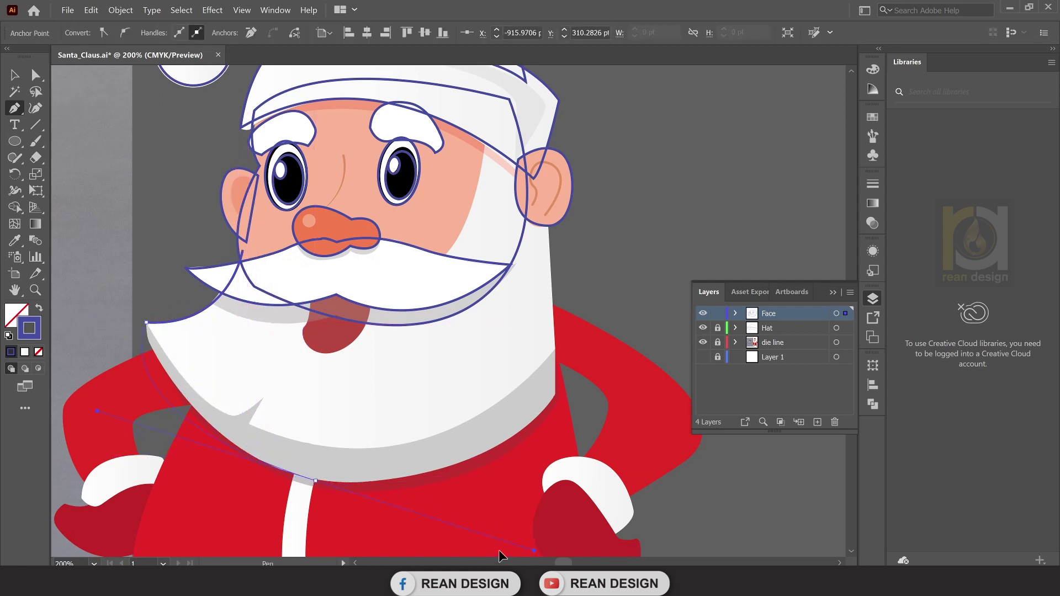
scroll(483, 549, "down", 2)
scroll(478, 497, "down", 2)
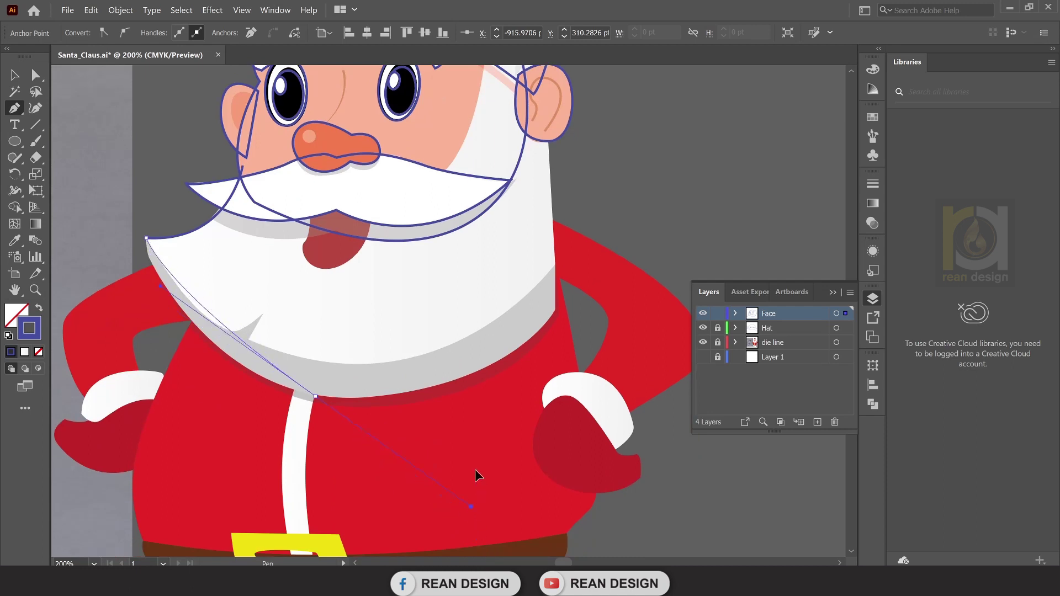
left_click_drag(472, 441, 473, 442)
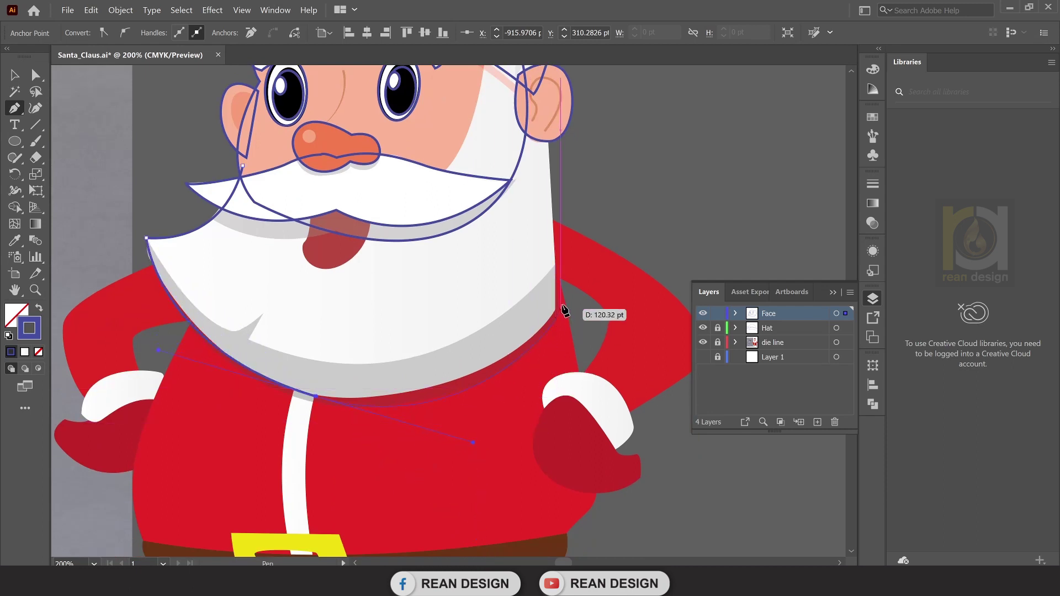
key("ctrl+z")
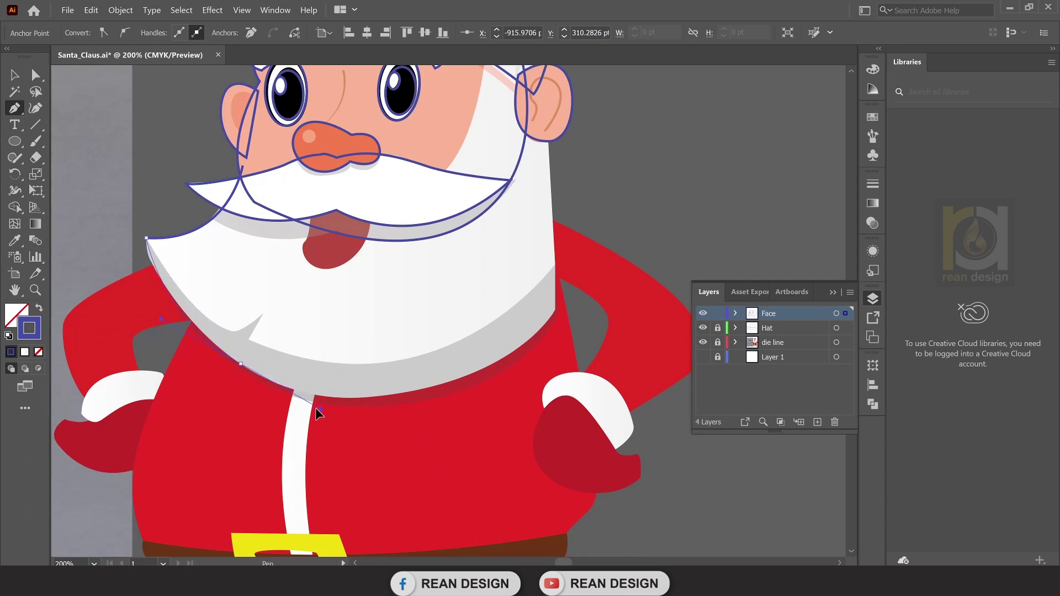
left_click_drag(315, 408, 315, 413)
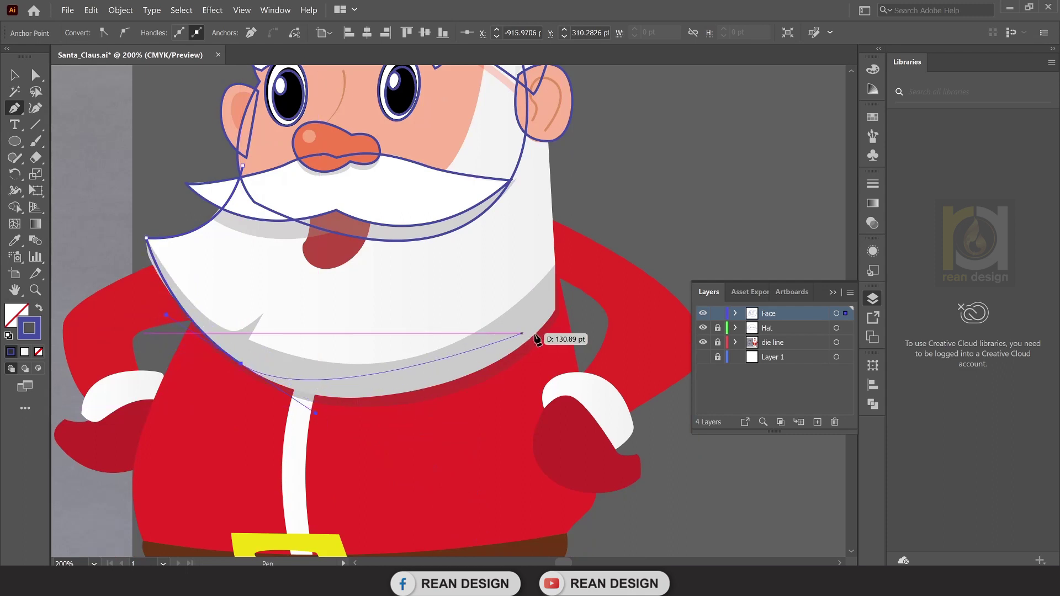
mouse_move(555, 310)
left_mouse_down()
mouse_move(602, 229)
mouse_move(649, 211)
left_mouse_up()
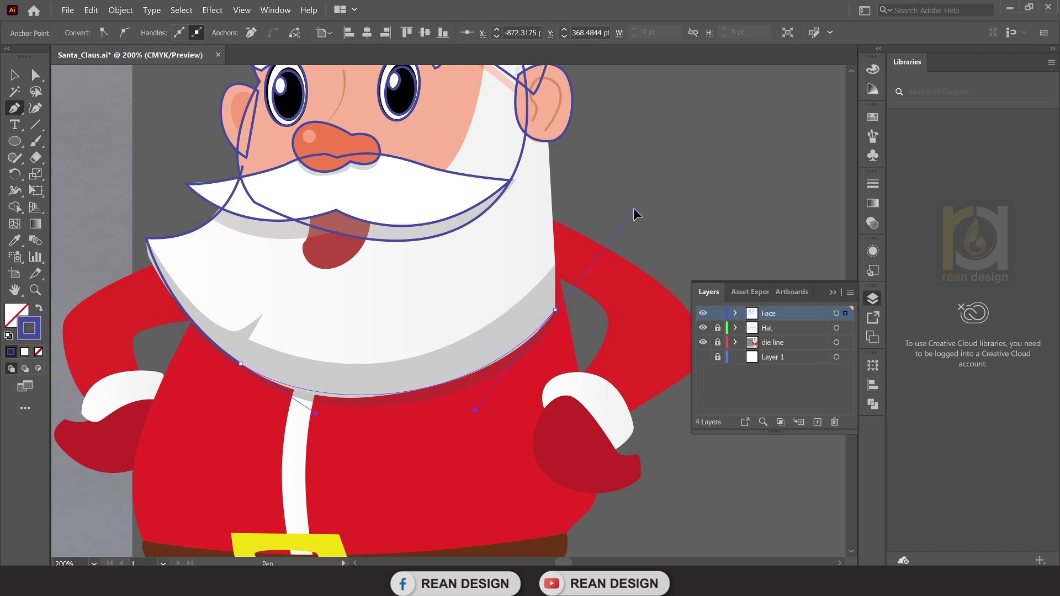
left_click_drag(610, 256, 609, 257)
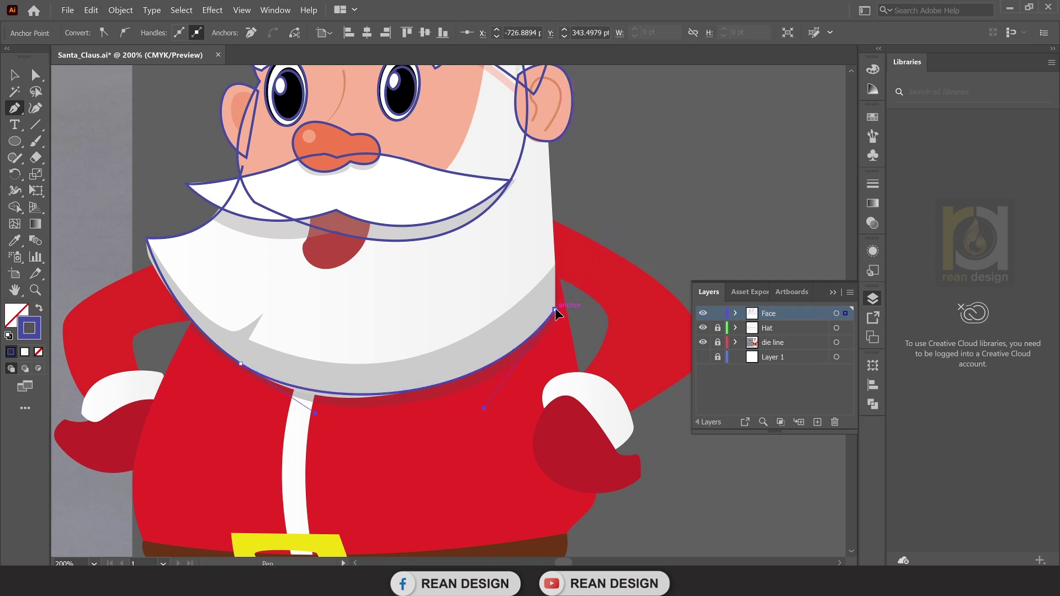
Run the outline up to the hat brim, back across the moustache, and close it.
scroll(555, 310, "up", 4)
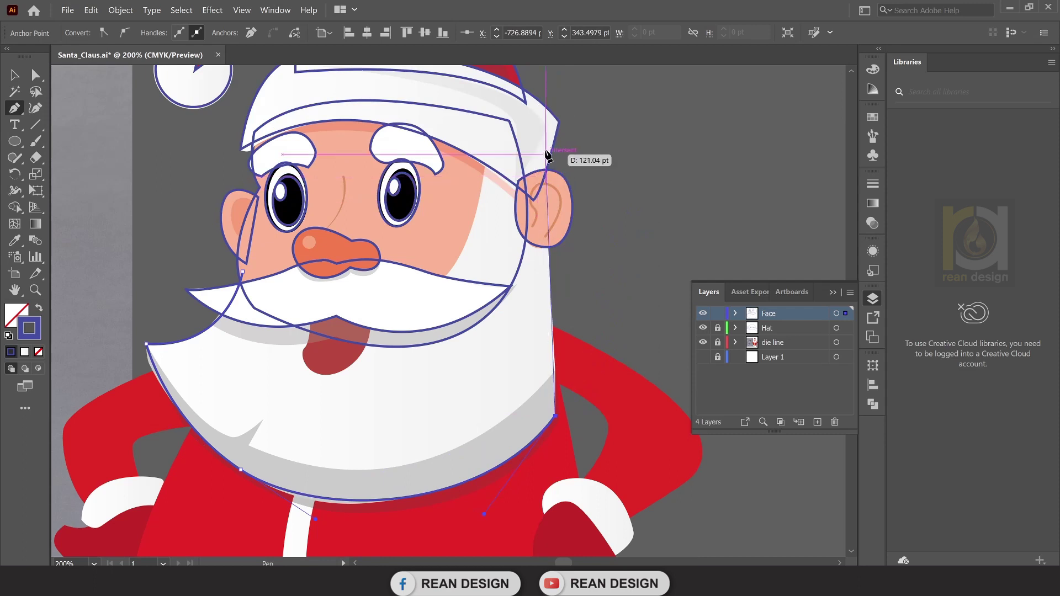
left_click(544, 134)
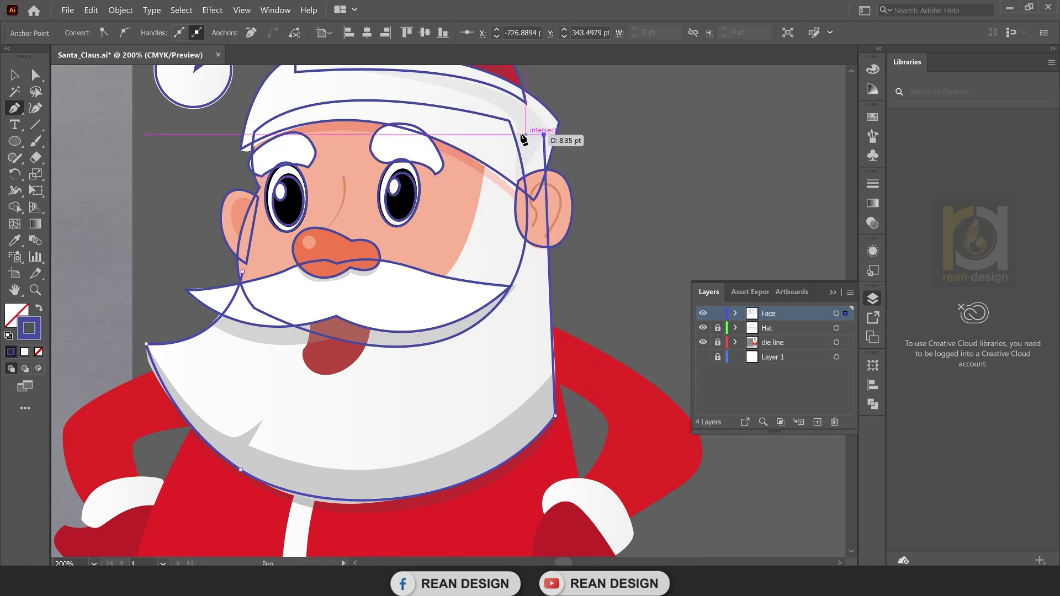
left_click(491, 129)
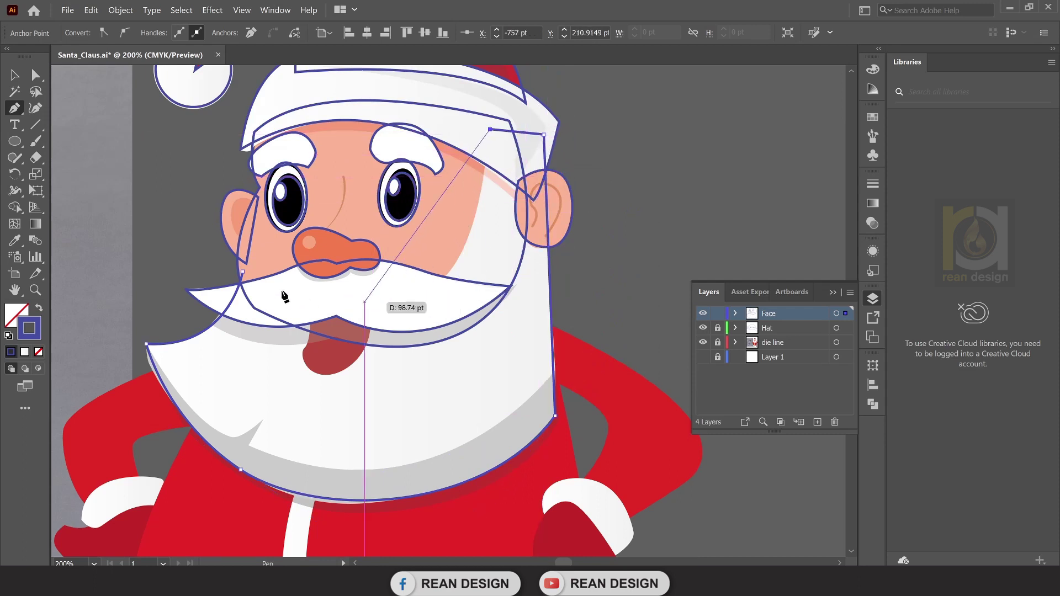
left_click_drag(407, 309, 315, 349)
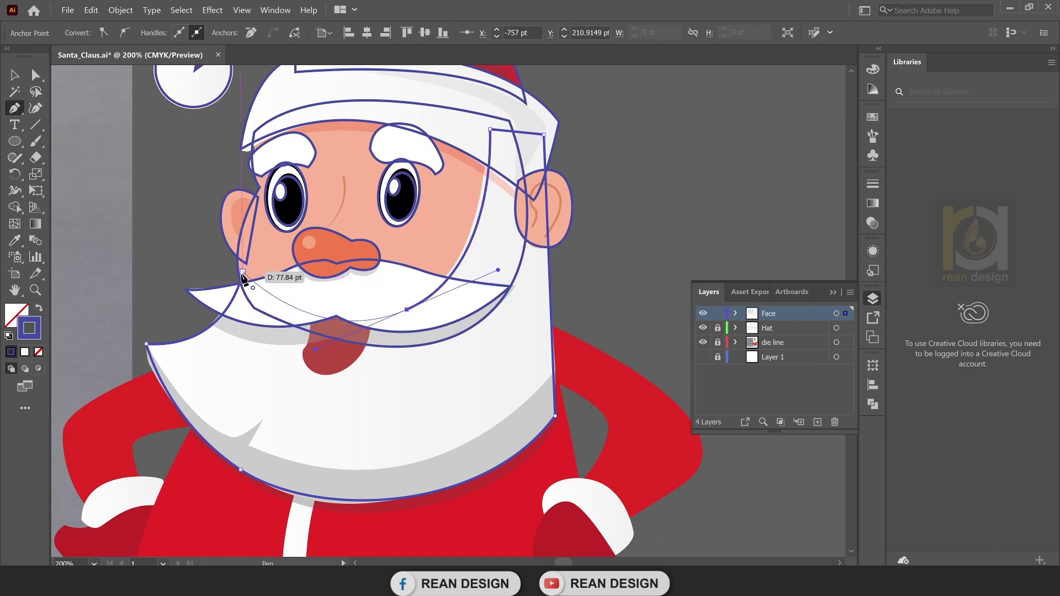
left_click(243, 273)
Refine the beard's face-side anchor and left curve with Direct Selection, then deselect.
key("a")
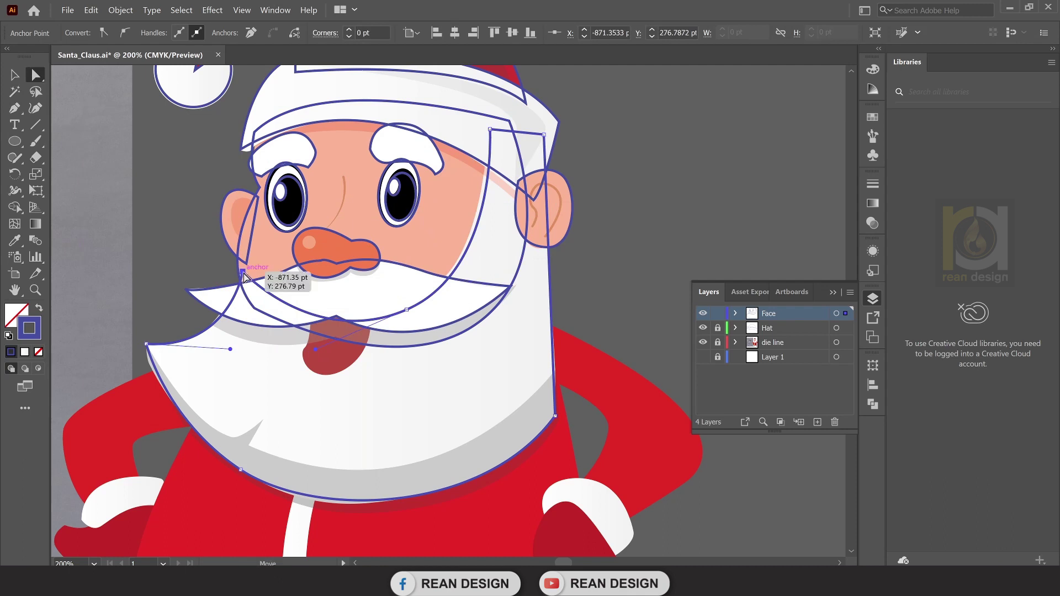
left_click_drag(244, 277, 245, 292)
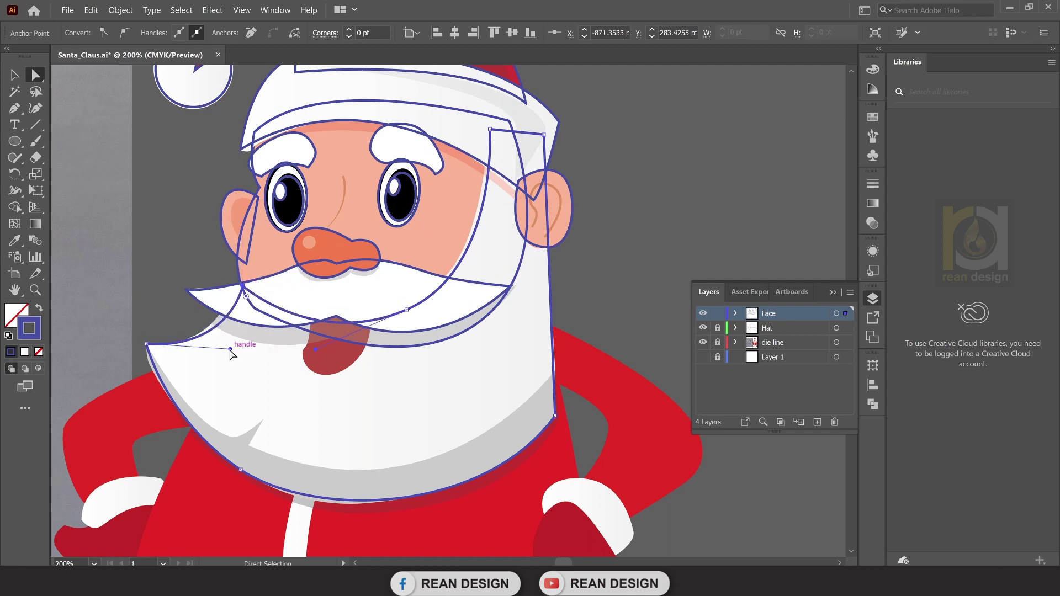
left_click_drag(230, 350, 209, 351)
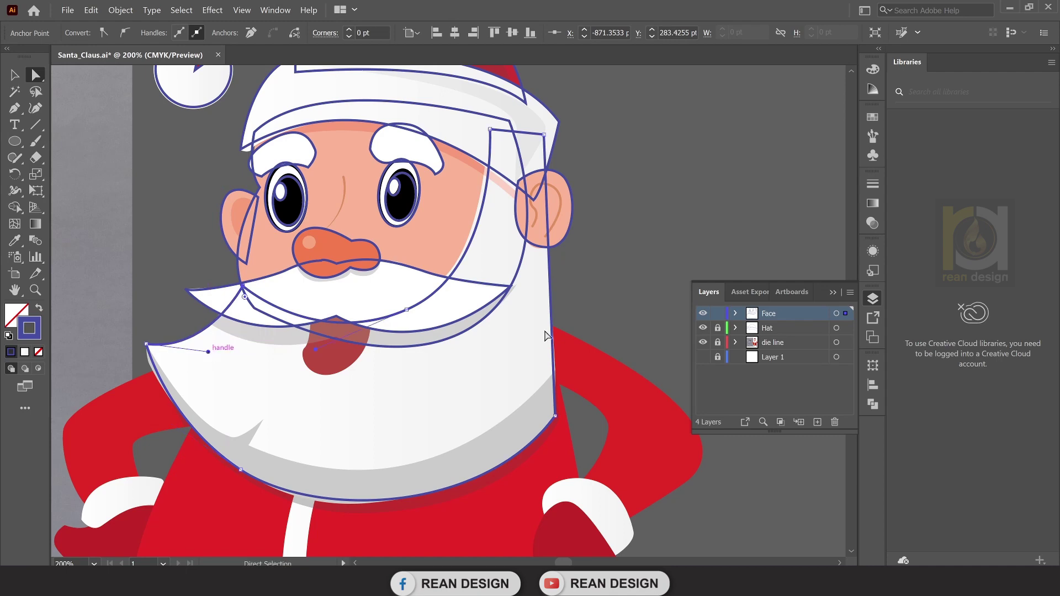
left_click(672, 226)
scroll(610, 249, "down", 1)
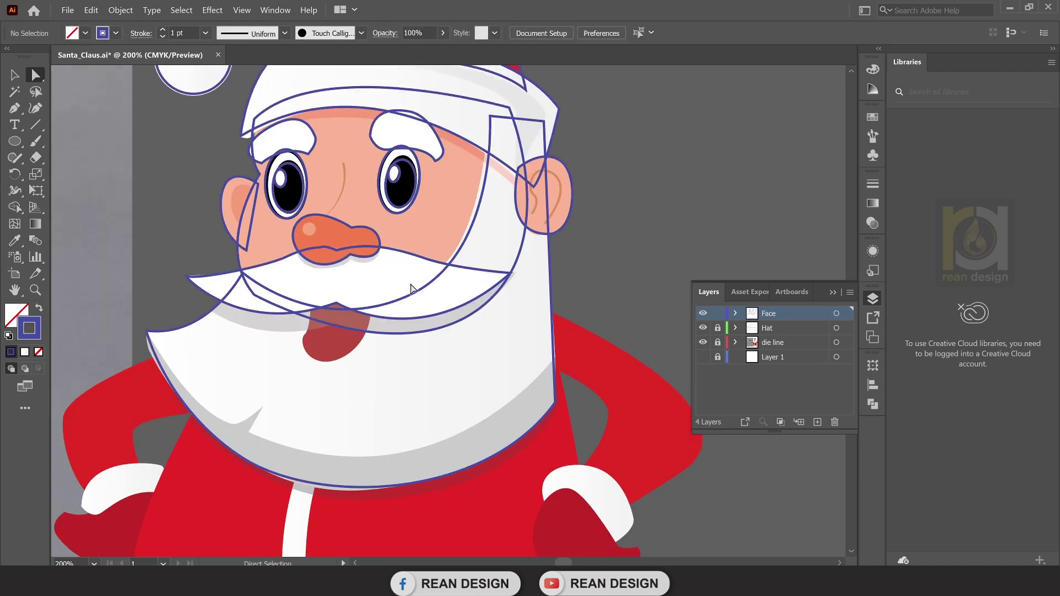
scroll(411, 287, "down", 1)
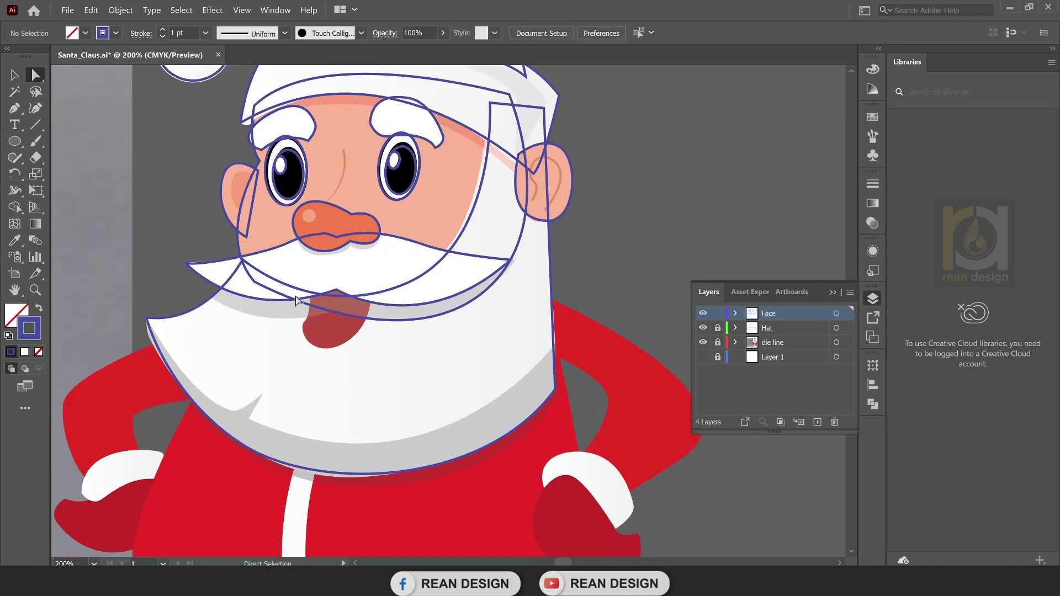
Trace a closed Pen outline around the open mouth and tongue below the moustache.
left_click(14, 108)
scroll(304, 342, "up", 1)
scroll(304, 342, "up", 1)
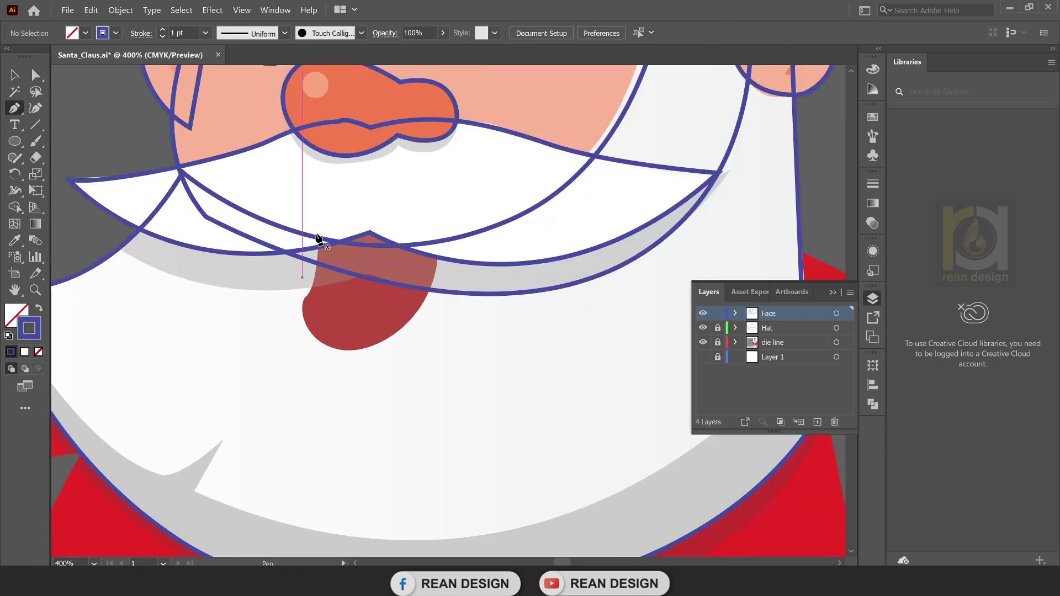
left_click(315, 241)
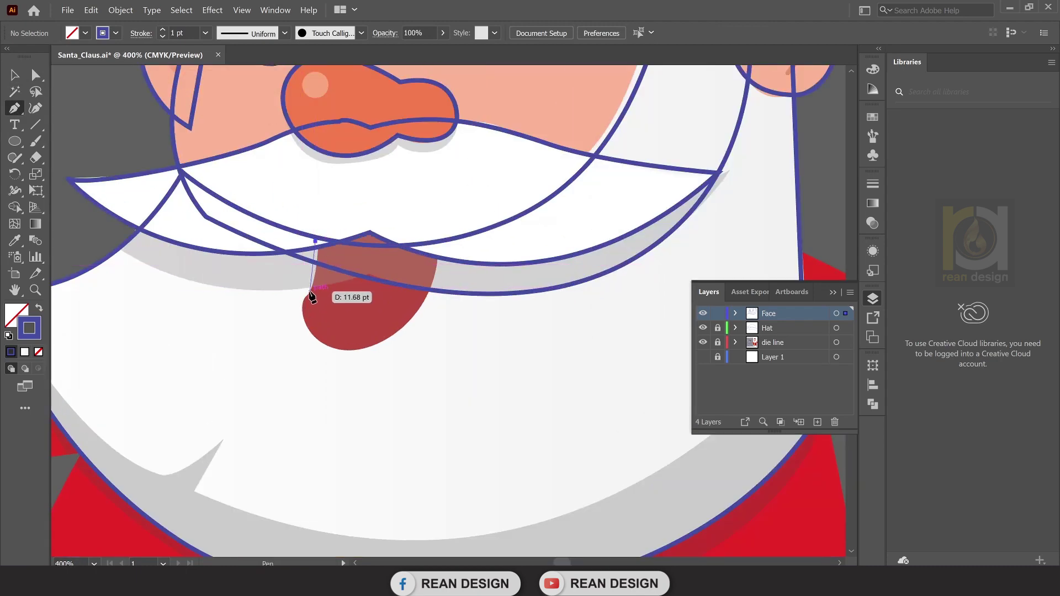
left_click(310, 291)
left_click(295, 317)
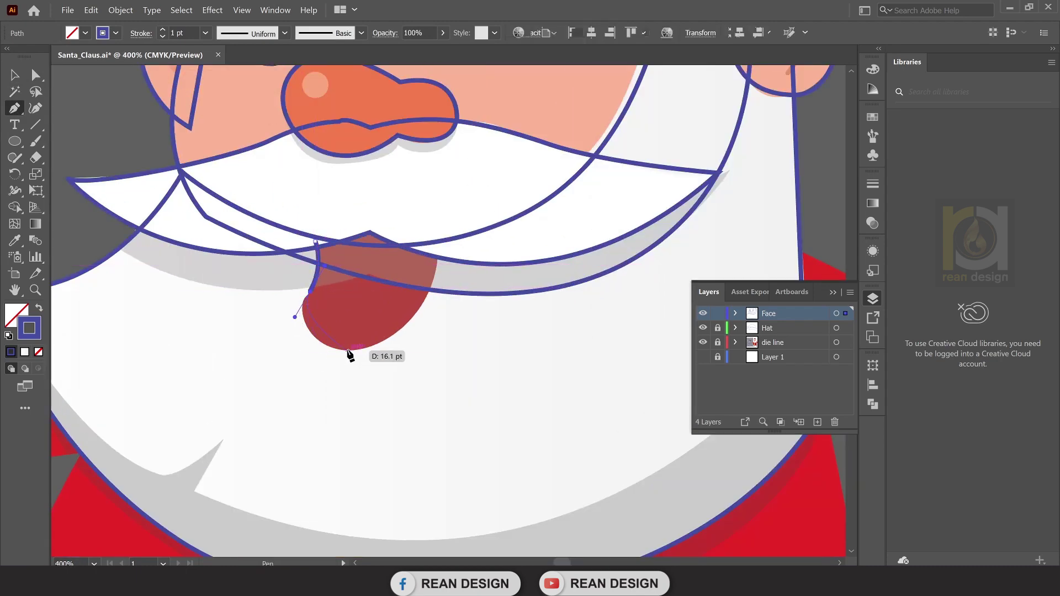
left_click_drag(401, 343, 396, 359)
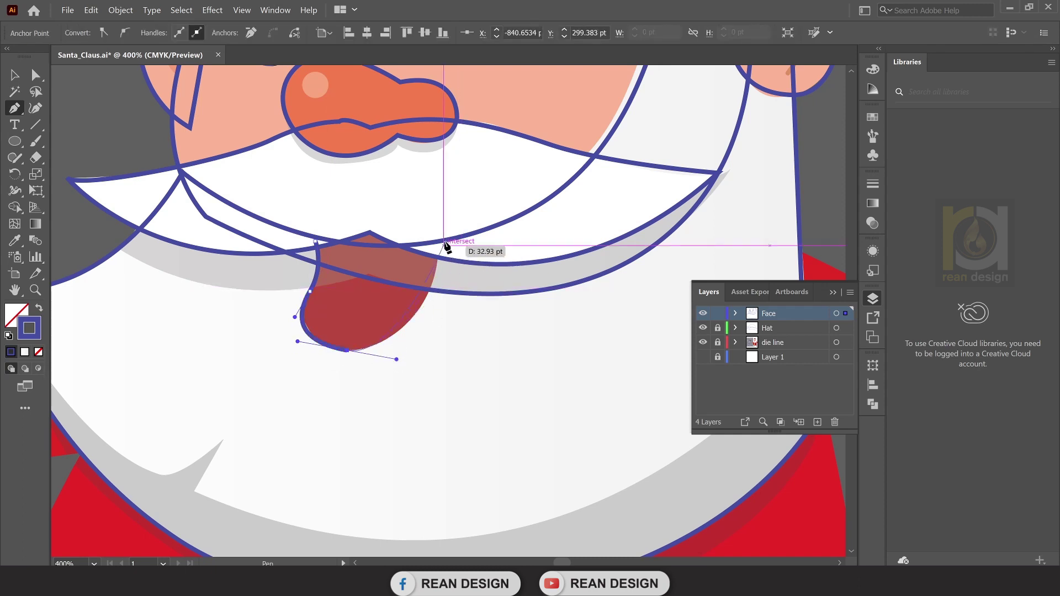
left_click_drag(443, 237, 436, 190)
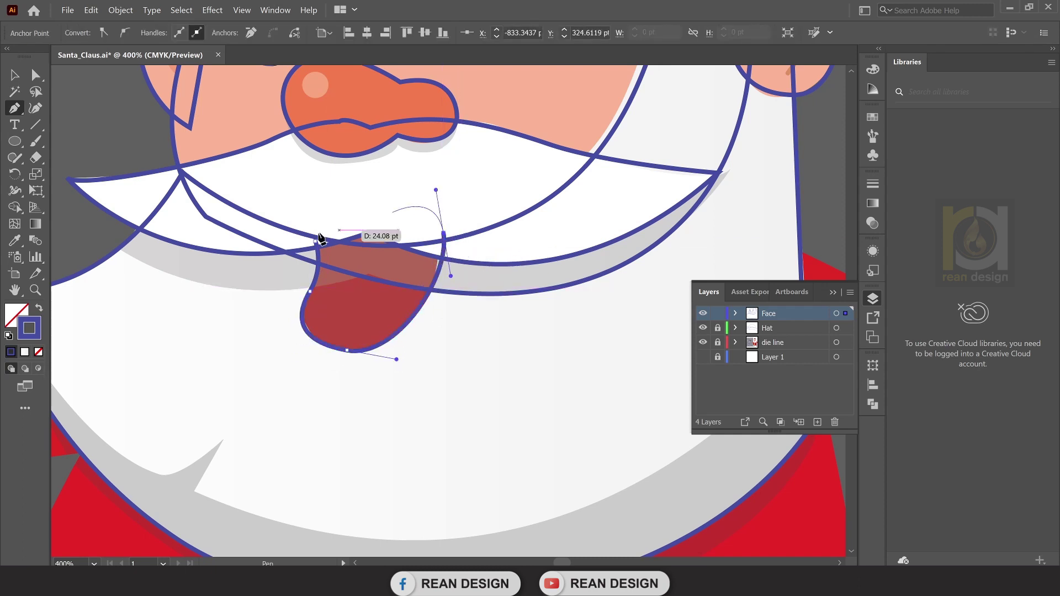
left_click_drag(317, 241, 314, 261)
Zoom out to see the whole face and return to the Selection tool.
key("ctrl+minus")
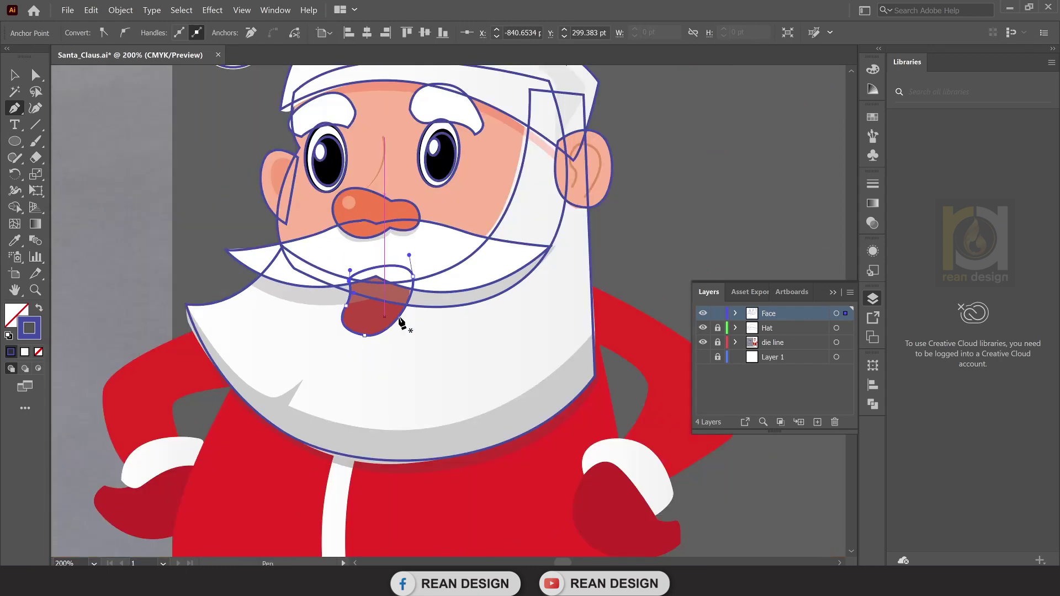
scroll(172, 232, "up", 2)
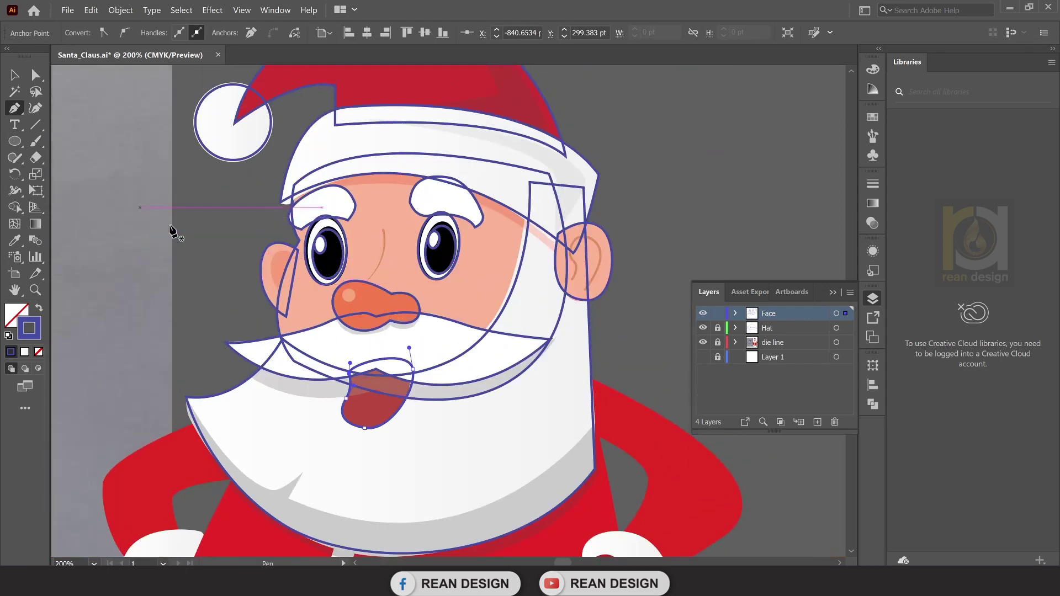
scroll(547, 298, "down", 1)
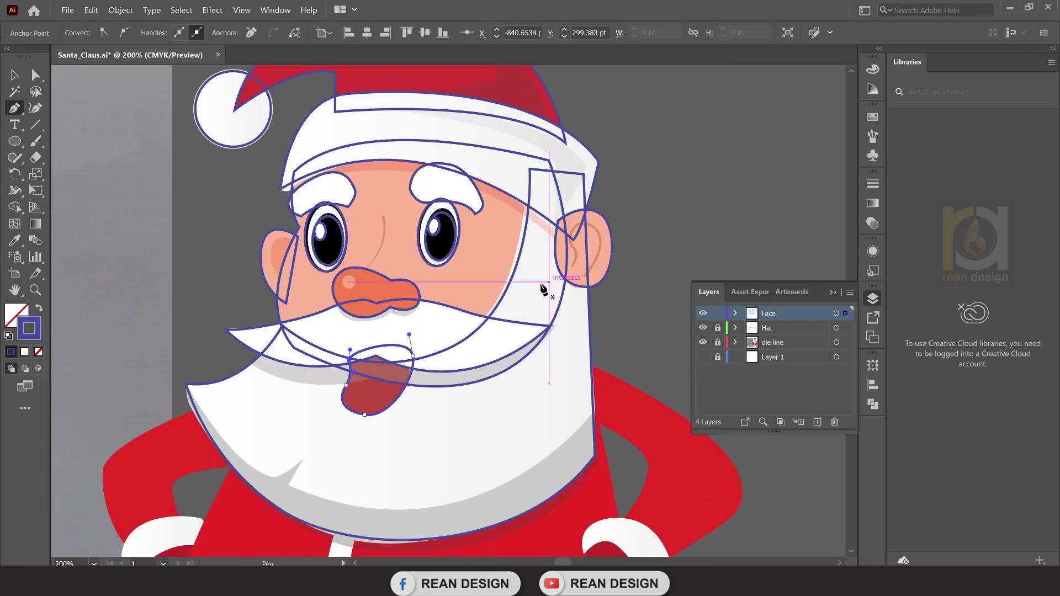
scroll(545, 289, "down", 1)
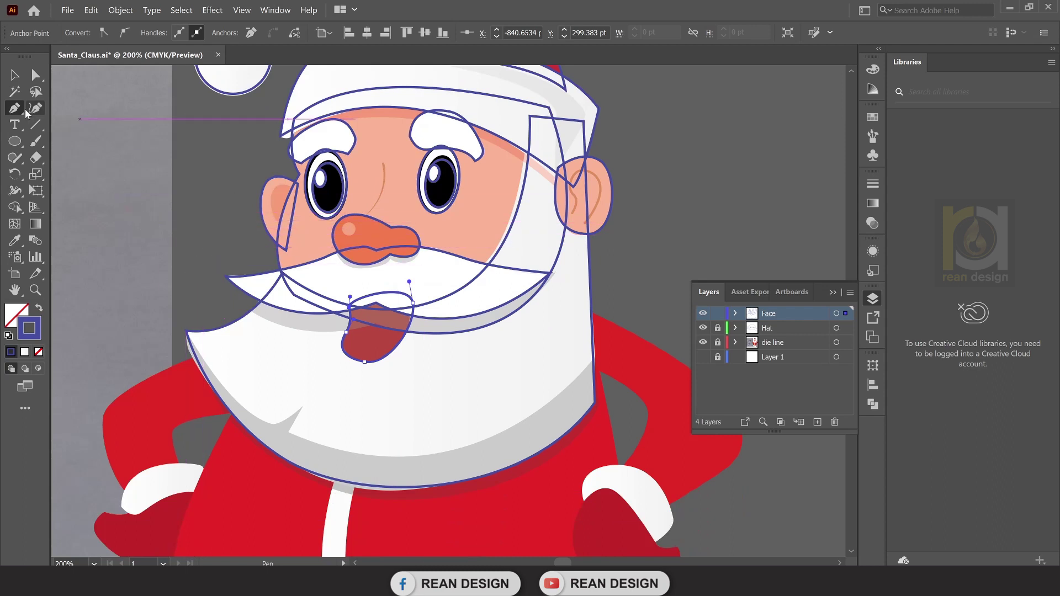
left_click(15, 74)
key("ctrl+shift+a")
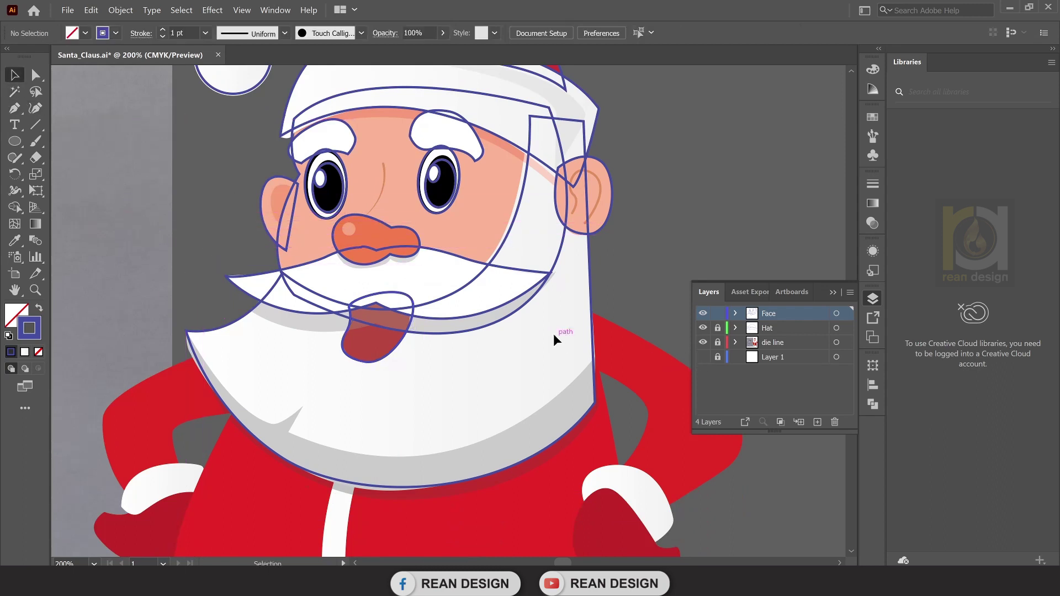
scroll(553, 334, "up", 1)
scroll(607, 338, "right", 1)
scroll(662, 354, "up", 1)
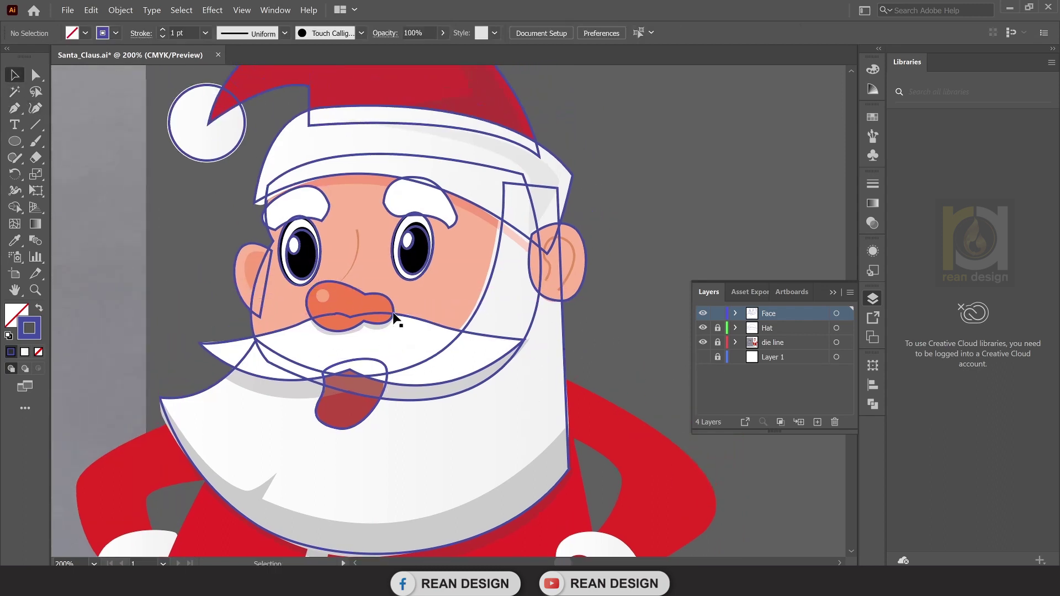
scroll(552, 320, "right", 1)
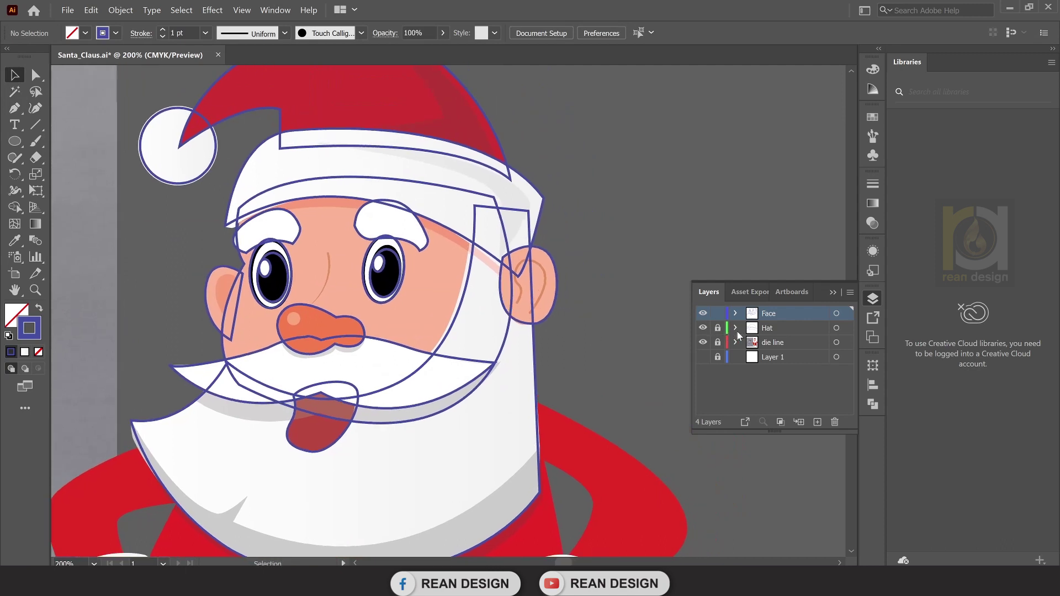
left_click(702, 328)
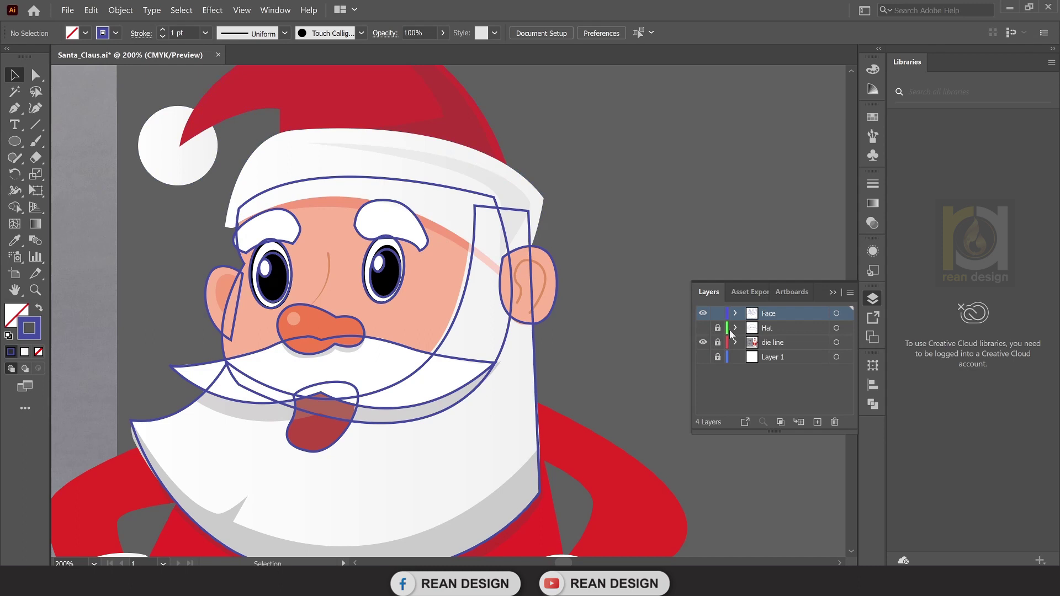
left_click(784, 329)
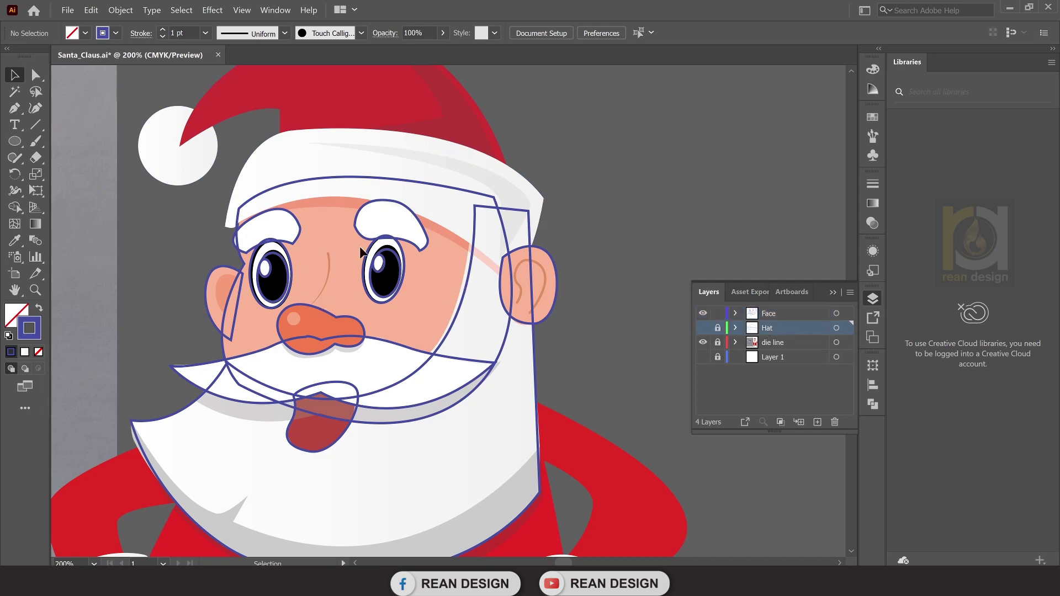
left_click(703, 342)
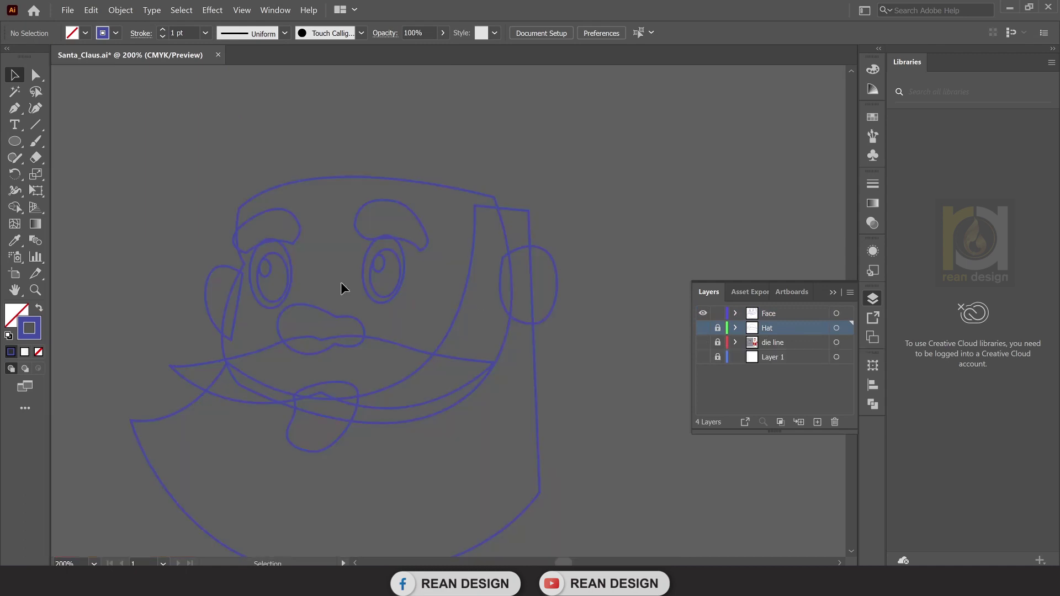
scroll(322, 306, "down", 1)
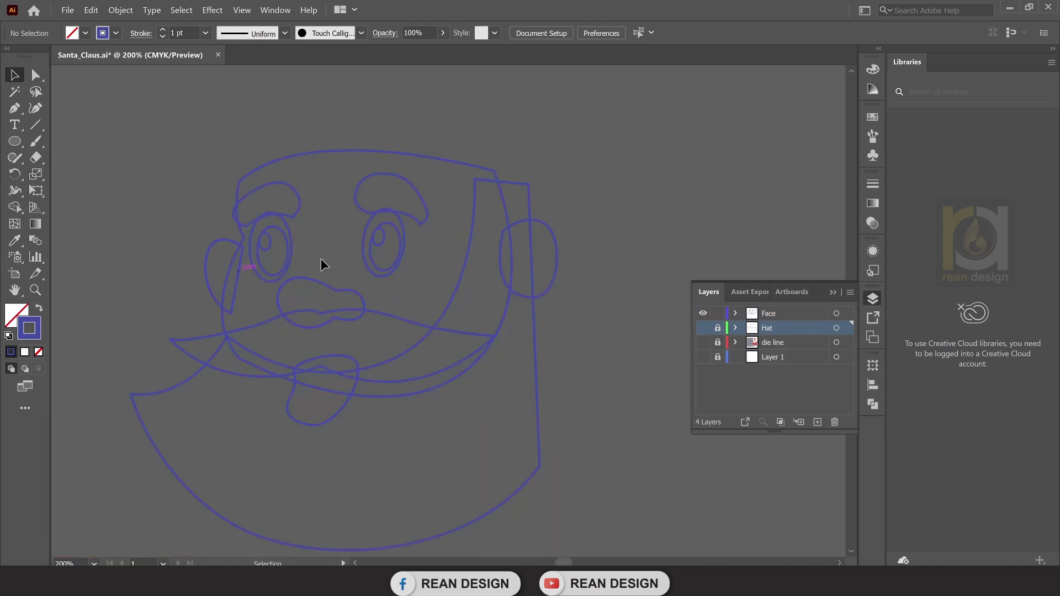
left_click(703, 328)
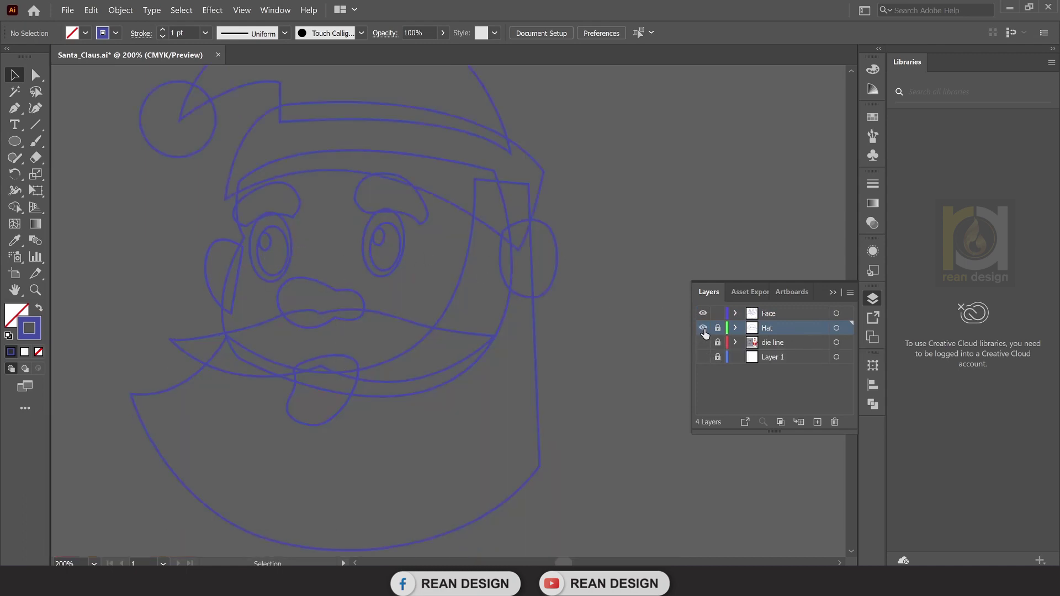
left_click(703, 342)
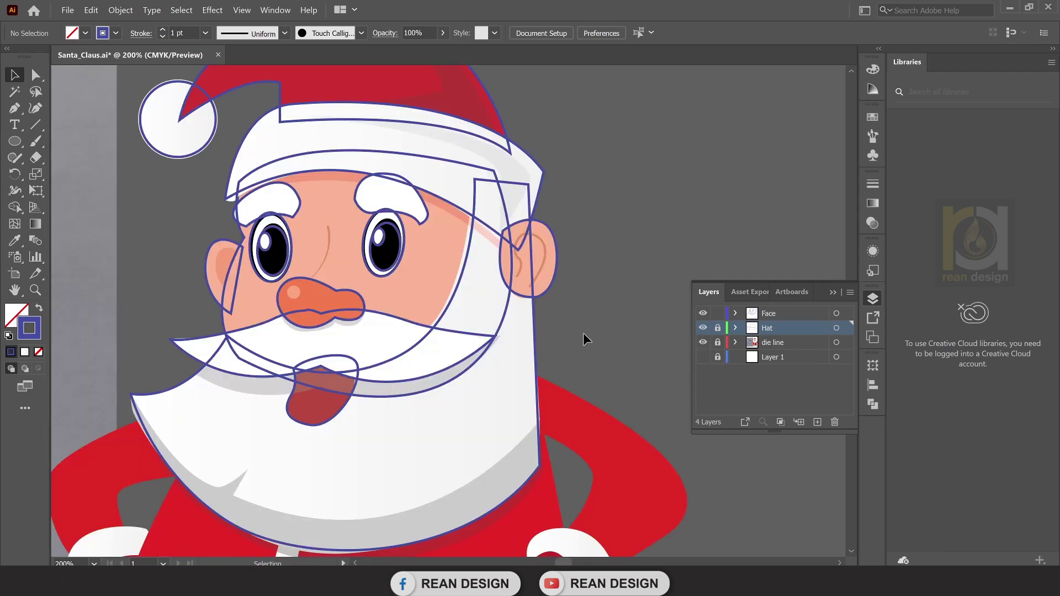
scroll(579, 320, "down", 2)
scroll(304, 223, "down", 1)
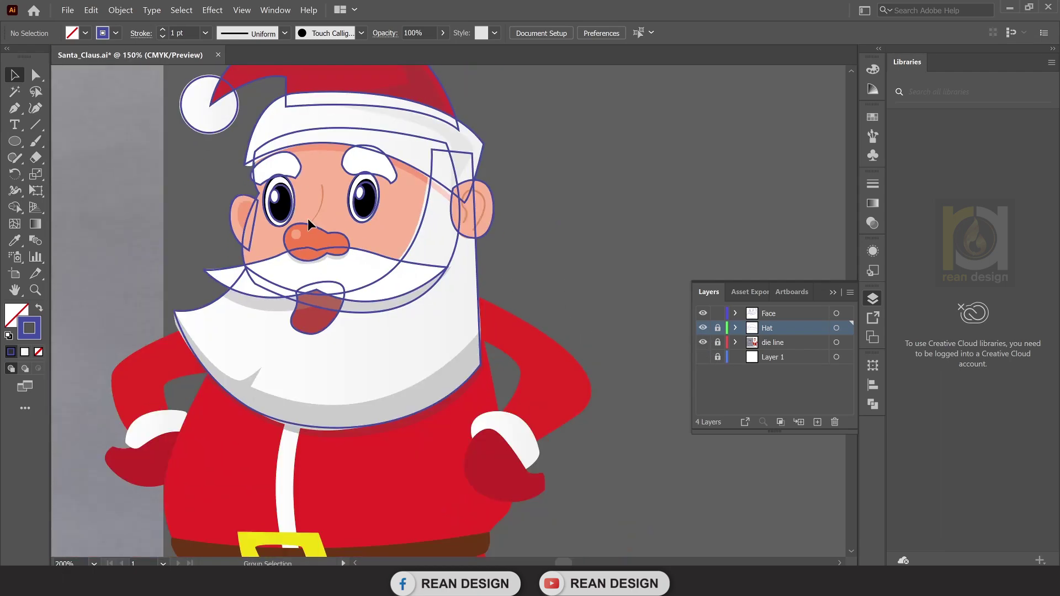
scroll(198, 334, "down", 1)
scroll(202, 331, "down", 1)
scroll(202, 331, "up", 2)
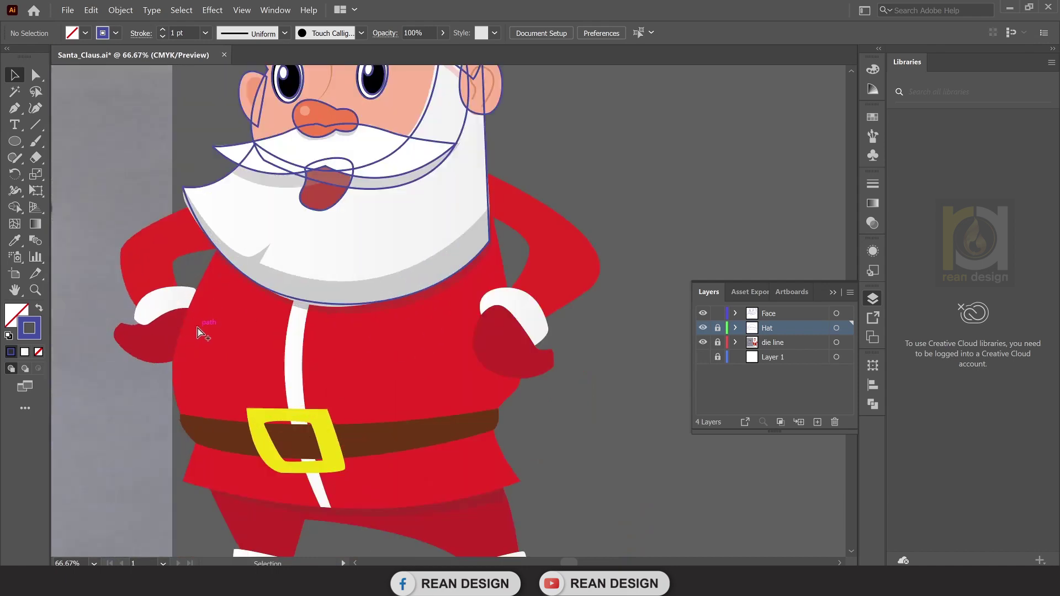
left_click(770, 314)
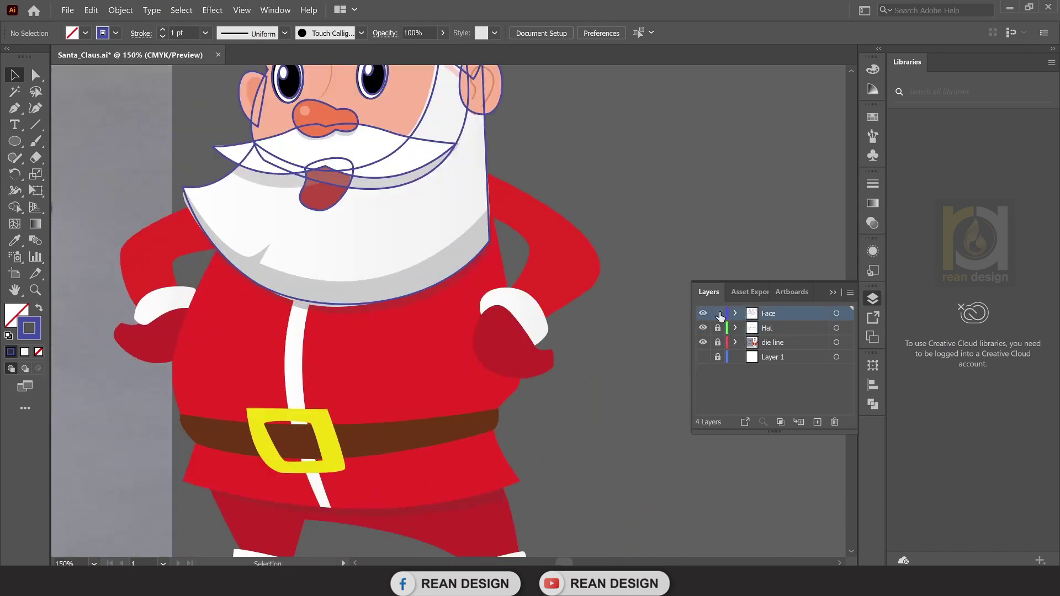
Add a new layer above Face and rename it Body.
left_click(818, 423)
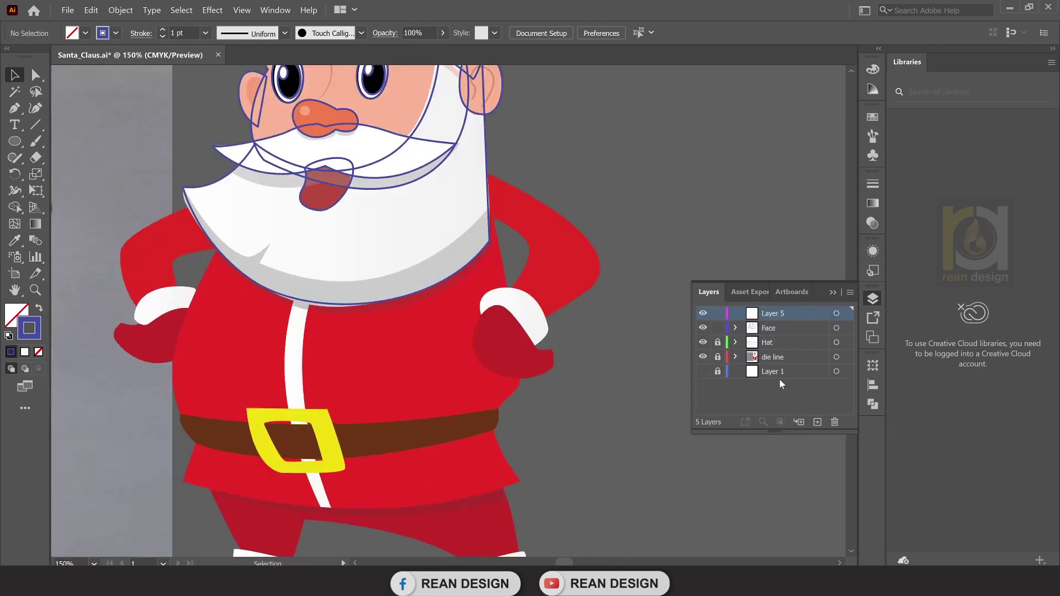
double_click(770, 315)
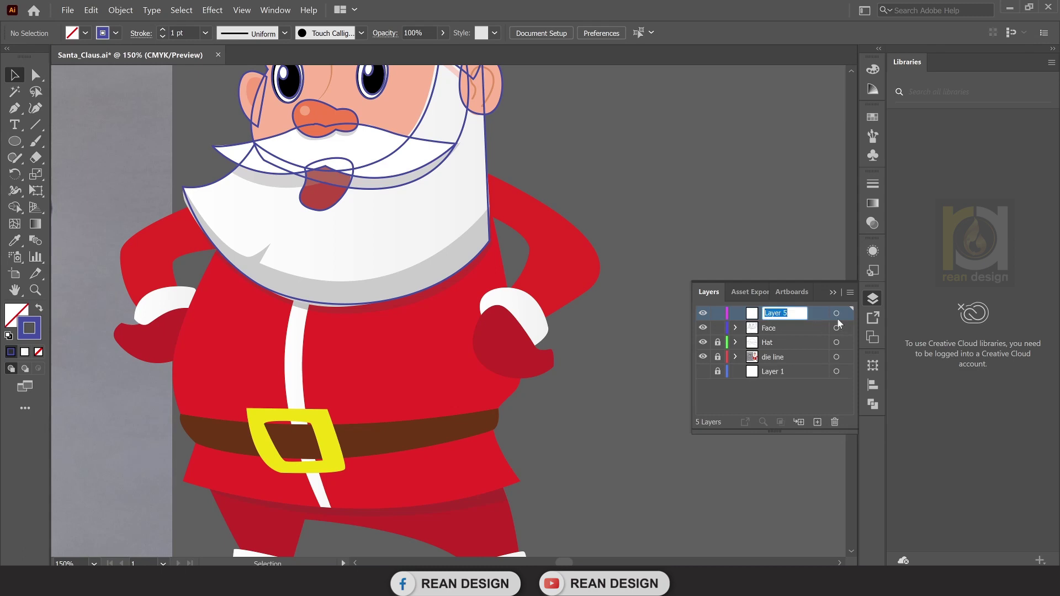
type("gun")
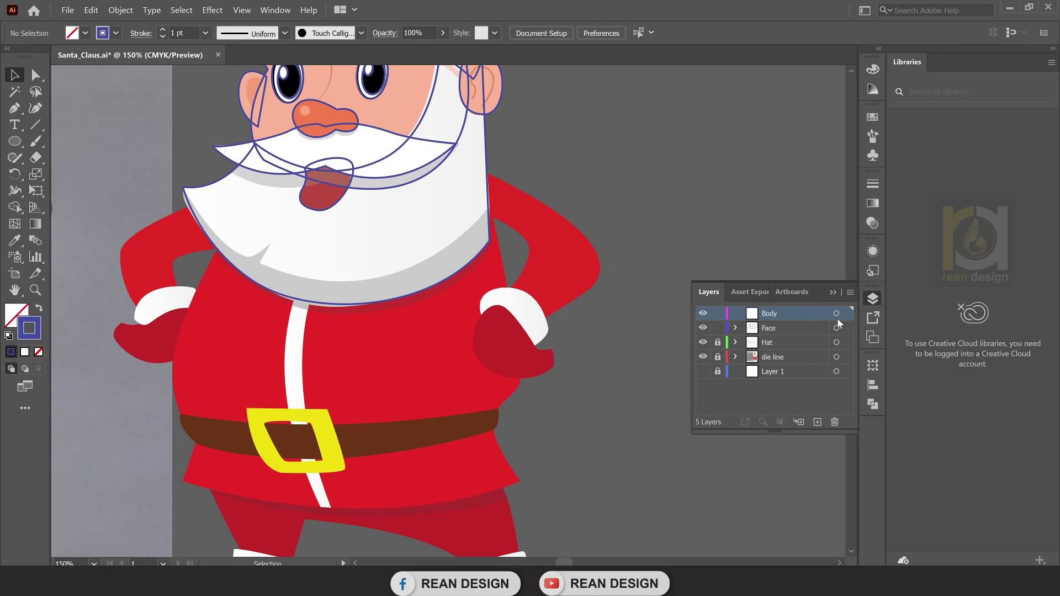
scroll(480, 313, "up", 2)
scroll(485, 304, "down", 1)
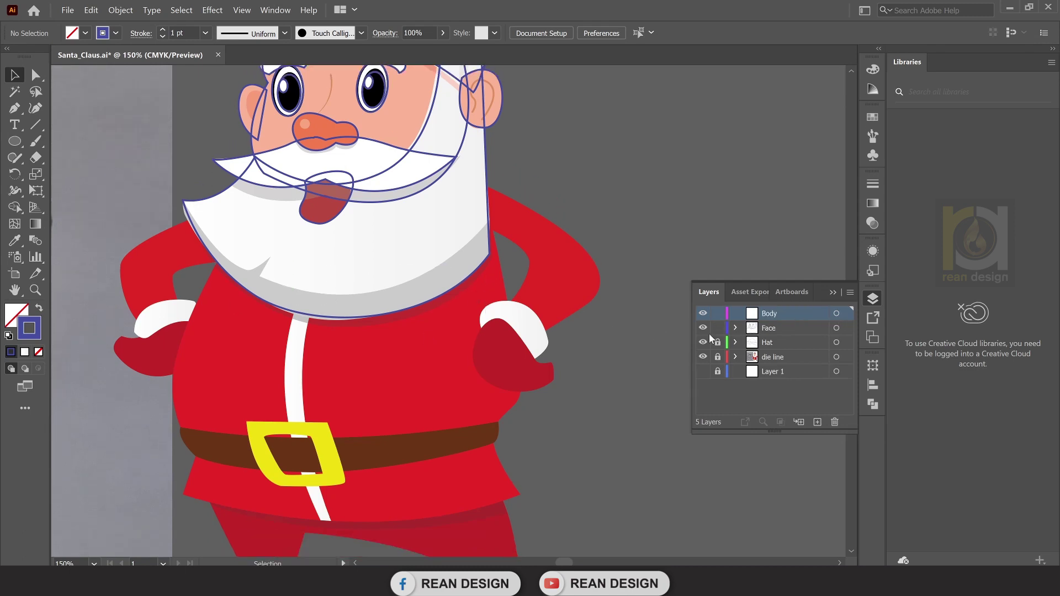
scroll(387, 303, "down", 2)
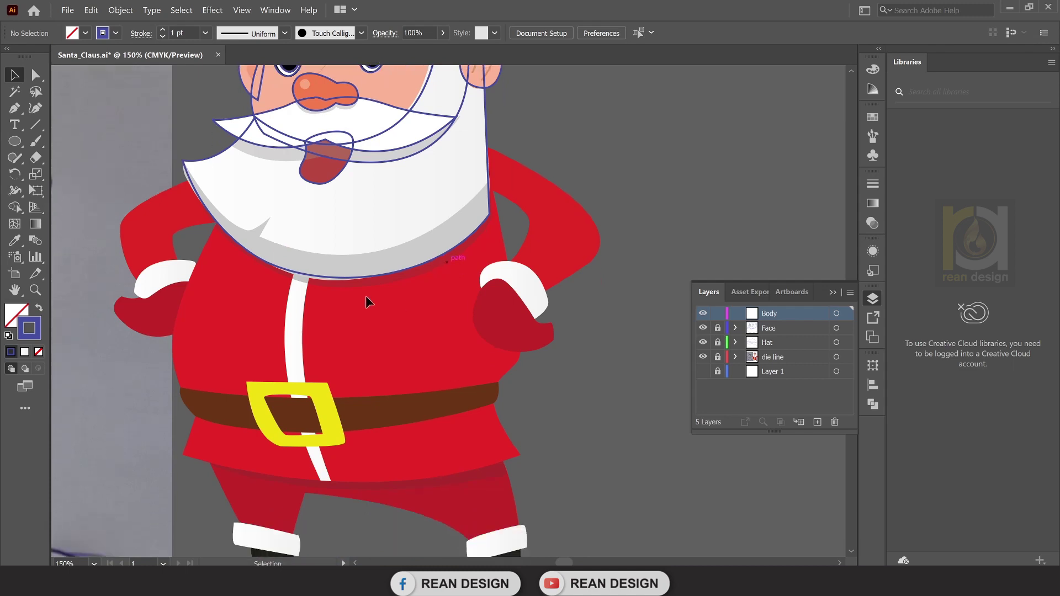
scroll(206, 337, "down", 1)
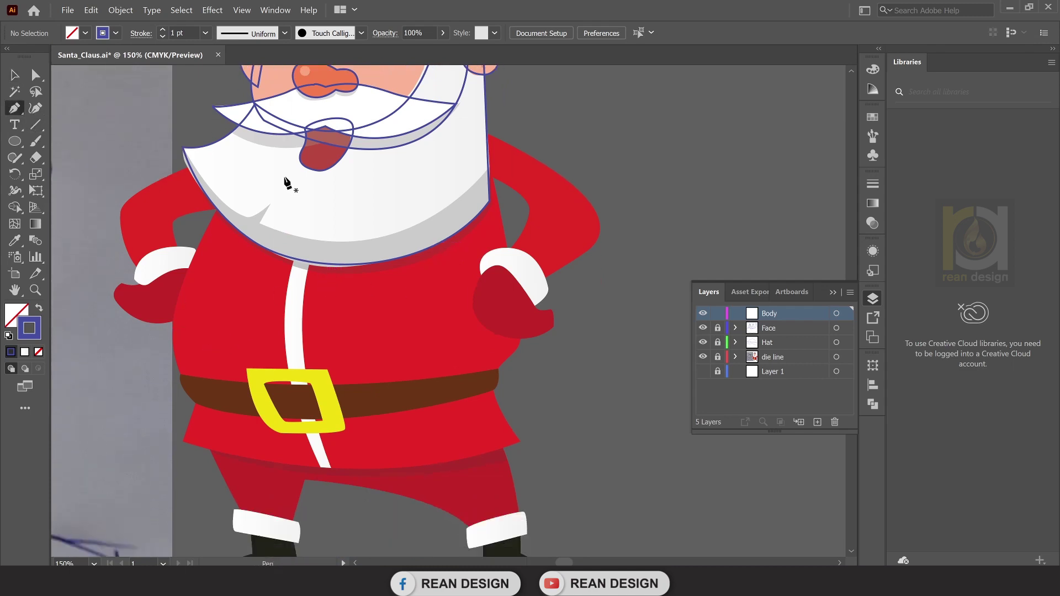
Trace the coat's left side from the beard edge past the belt to the bottom-left corner.
left_click(254, 139)
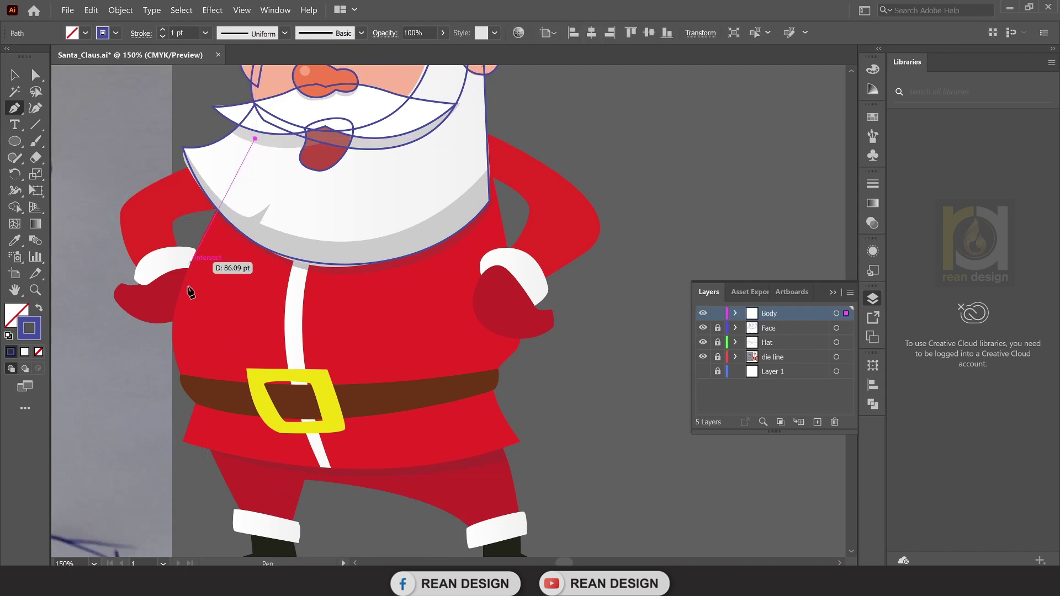
mouse_move(181, 374)
left_mouse_down()
mouse_move(206, 472)
mouse_move(223, 425)
mouse_move(216, 432)
left_mouse_up()
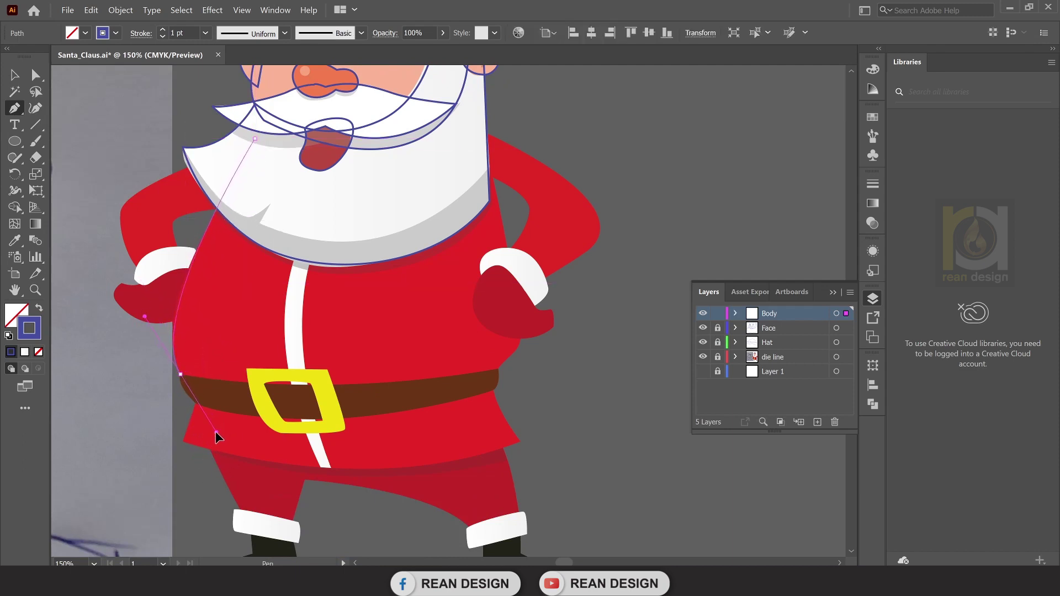
left_click(181, 375)
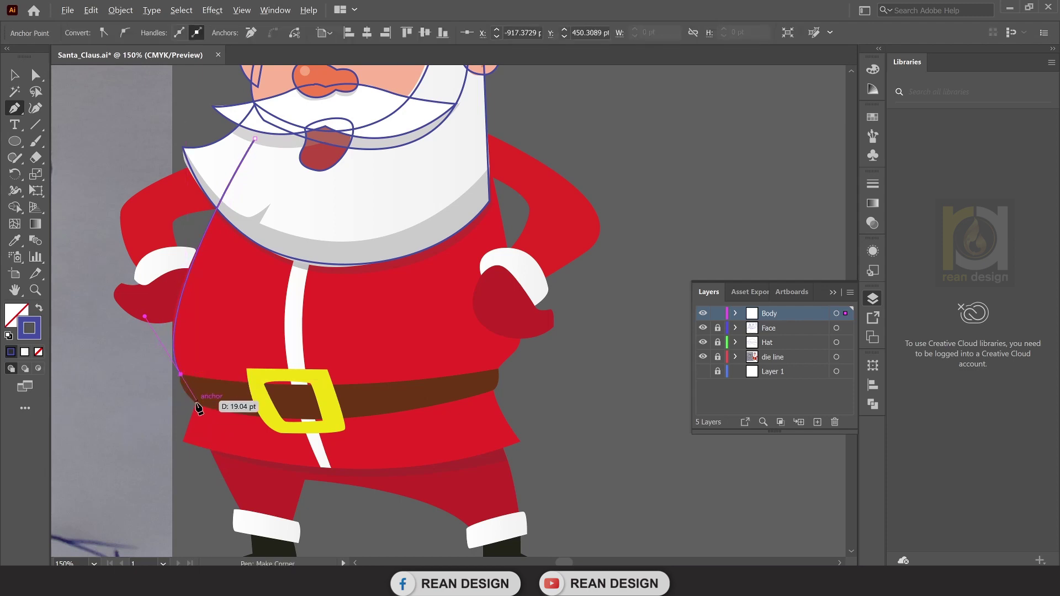
left_click(196, 403)
scroll(190, 418, "down", 1)
left_click(183, 415)
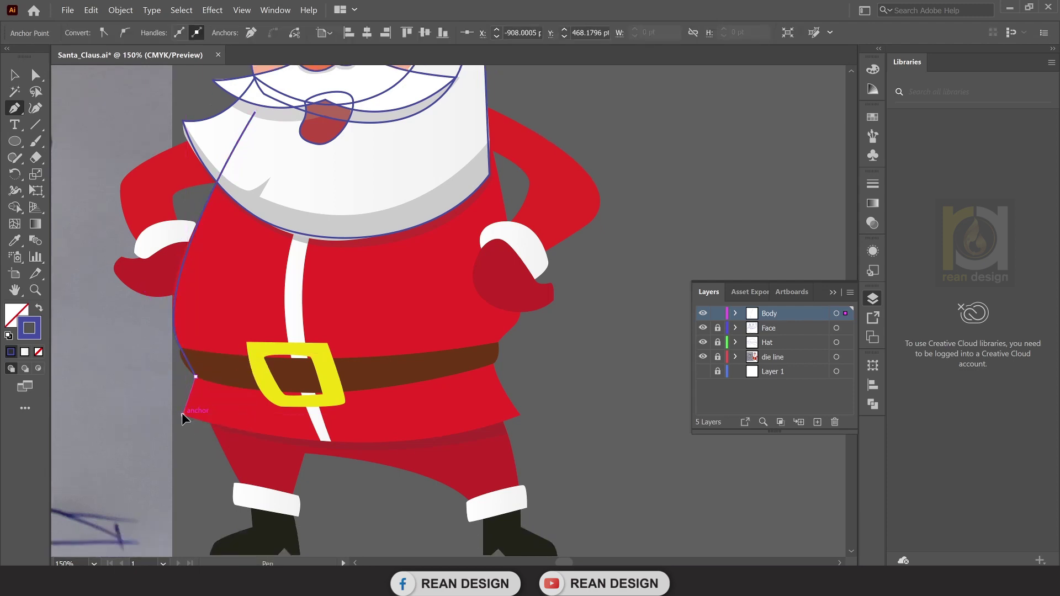
Curve the hem to a sharp bottom-right corner and bring the right side up to the beard.
left_click_drag(520, 415, 676, 354)
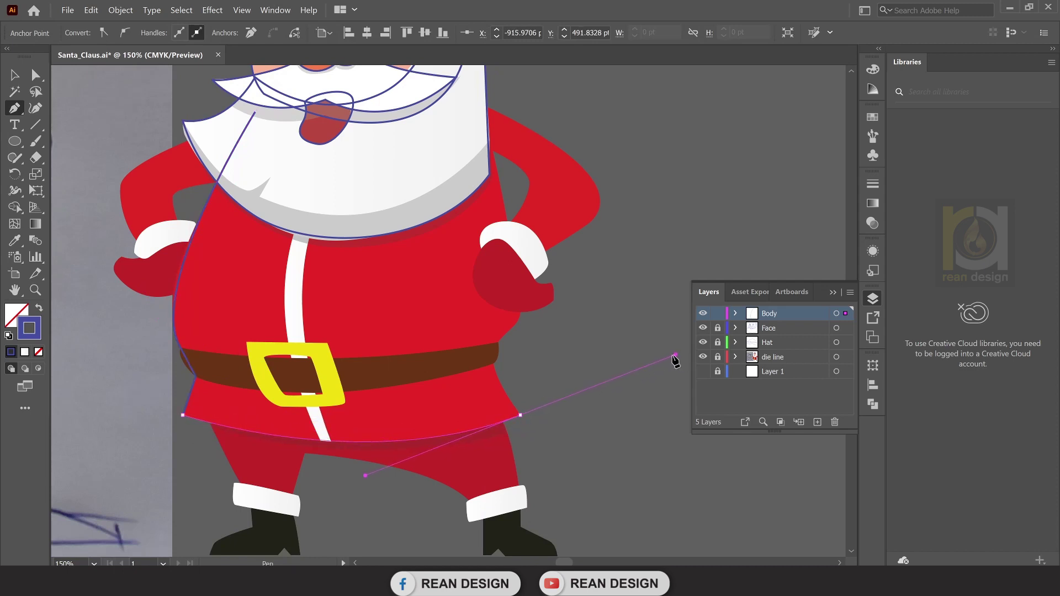
mouse_move(520, 414)
left_mouse_down()
mouse_move(495, 361)
mouse_move(521, 293)
left_mouse_up()
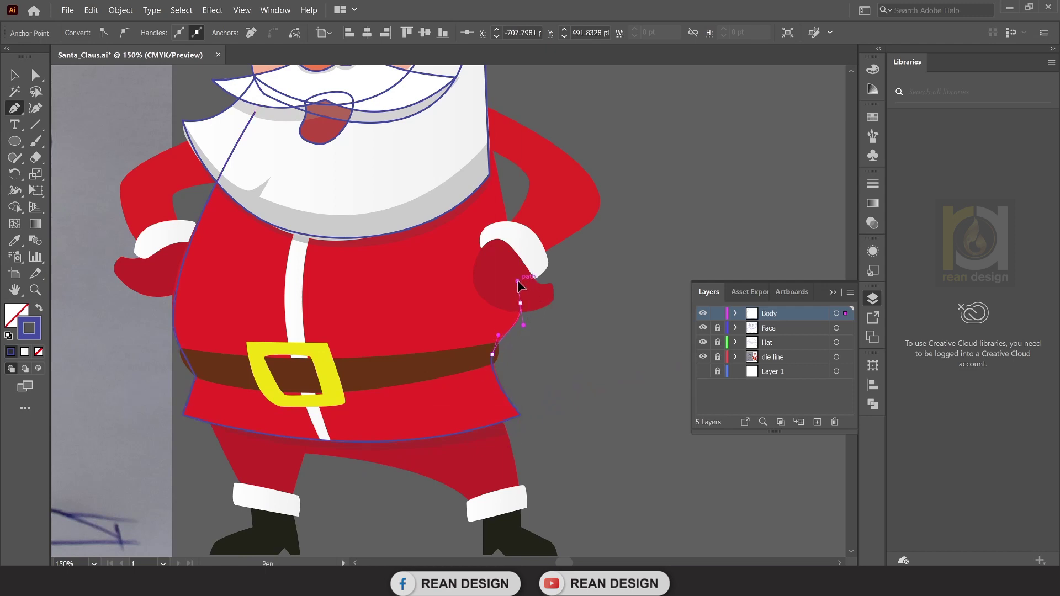
left_click(487, 123)
scroll(486, 125, "up", 1)
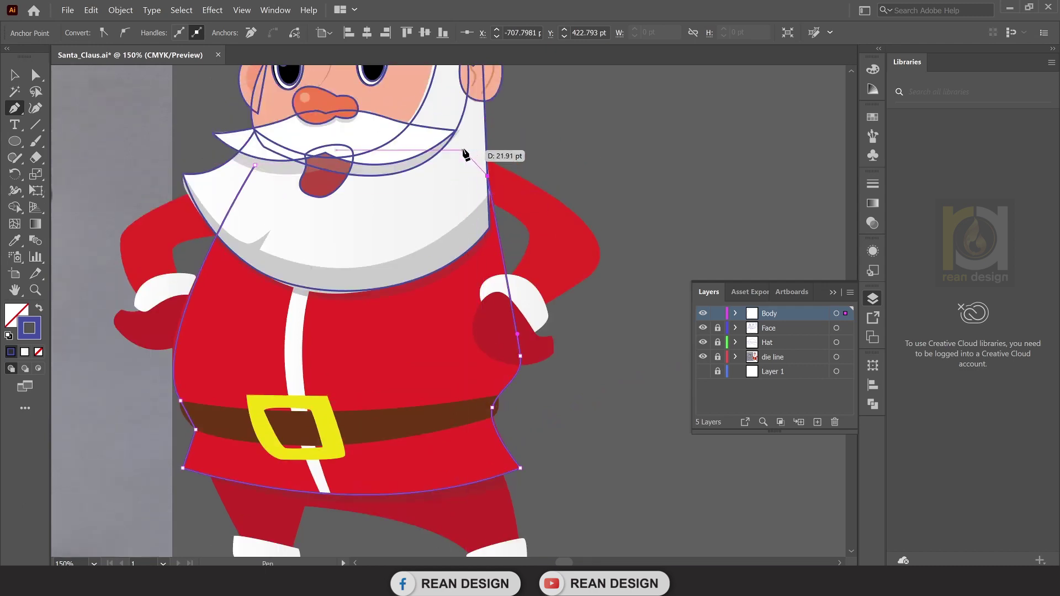
left_click_drag(466, 154, 474, 145)
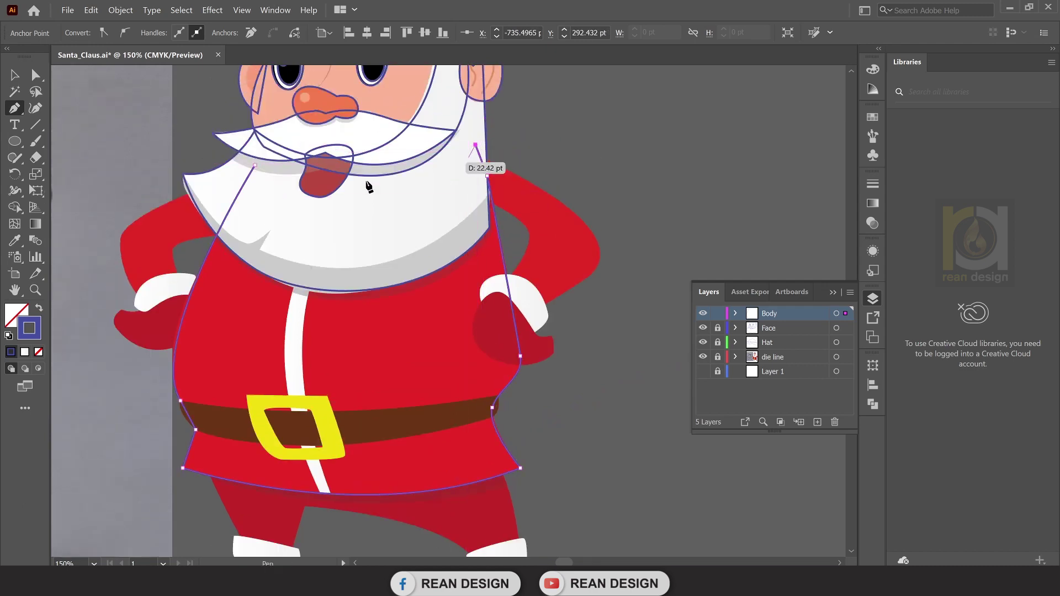
scroll(348, 232, "down", 2)
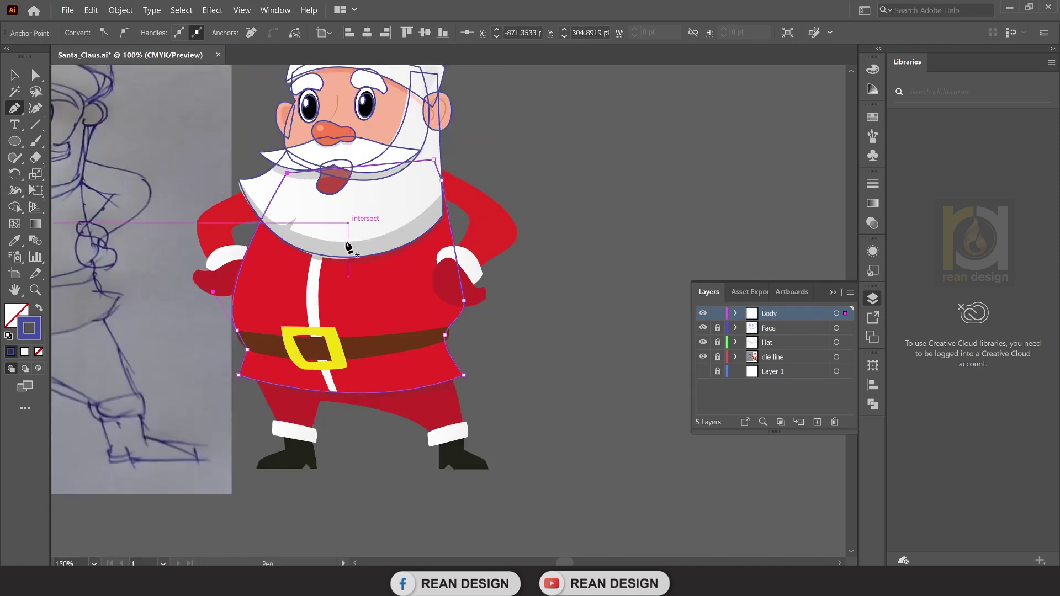
scroll(331, 270, "up", 1)
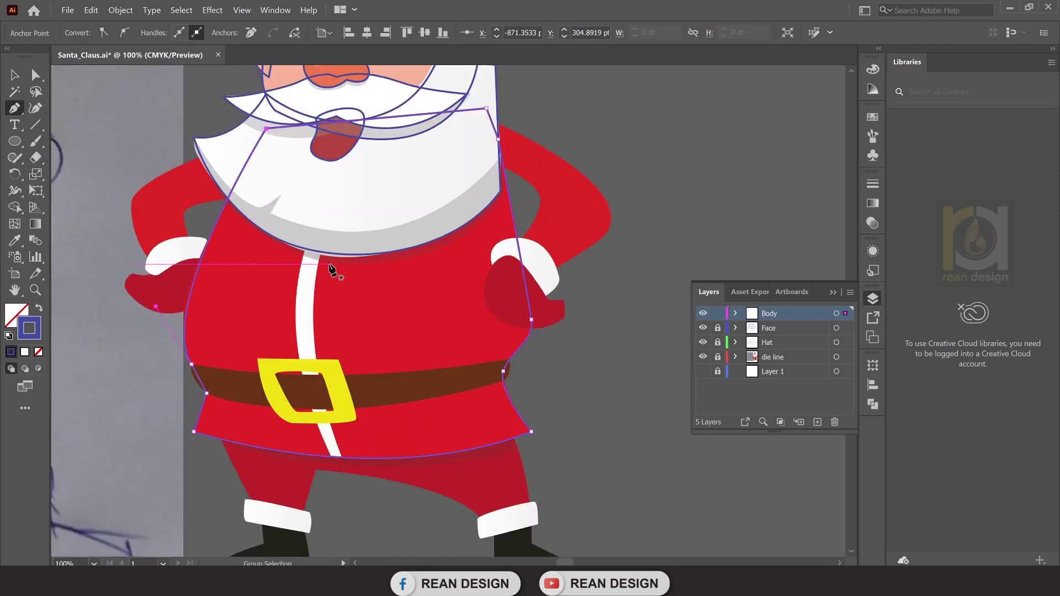
Outline the white coat-front stripe from below the beard down to the hem and close it.
left_click(350, 201)
scroll(331, 287, "down", 1)
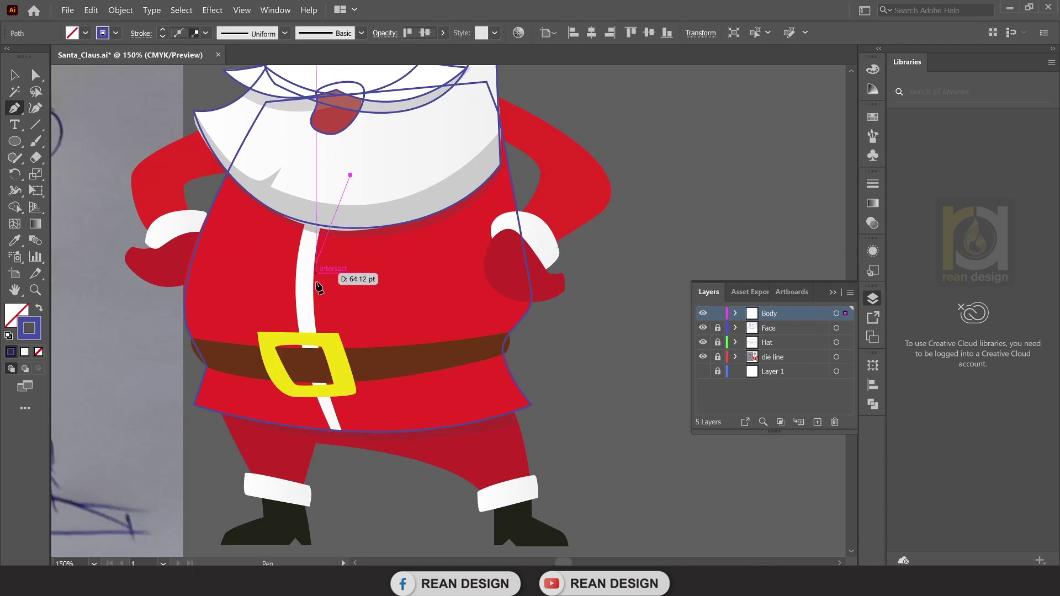
left_click_drag(313, 287, 315, 374)
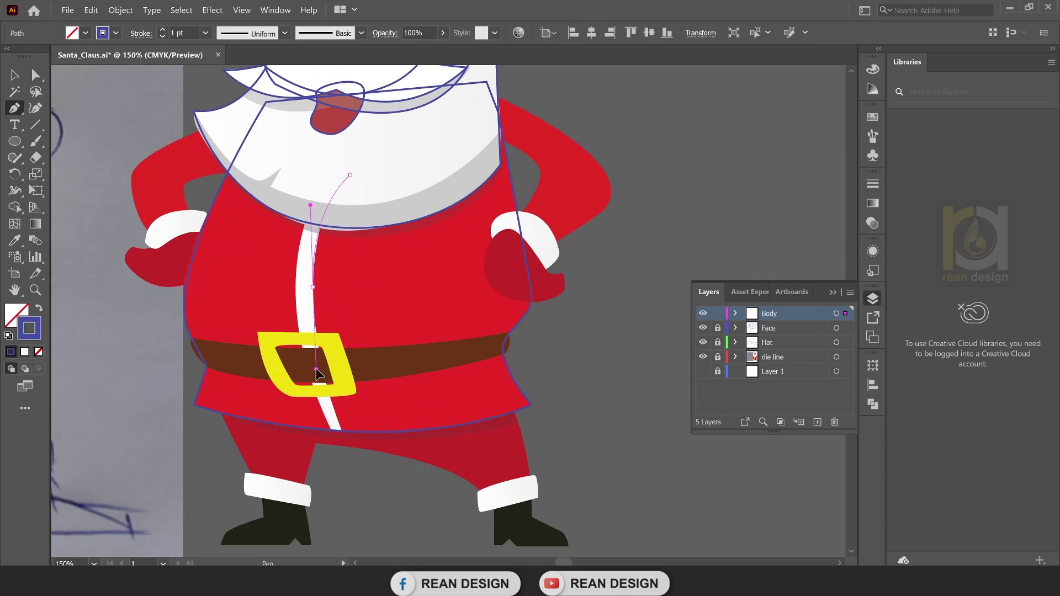
left_click(339, 430)
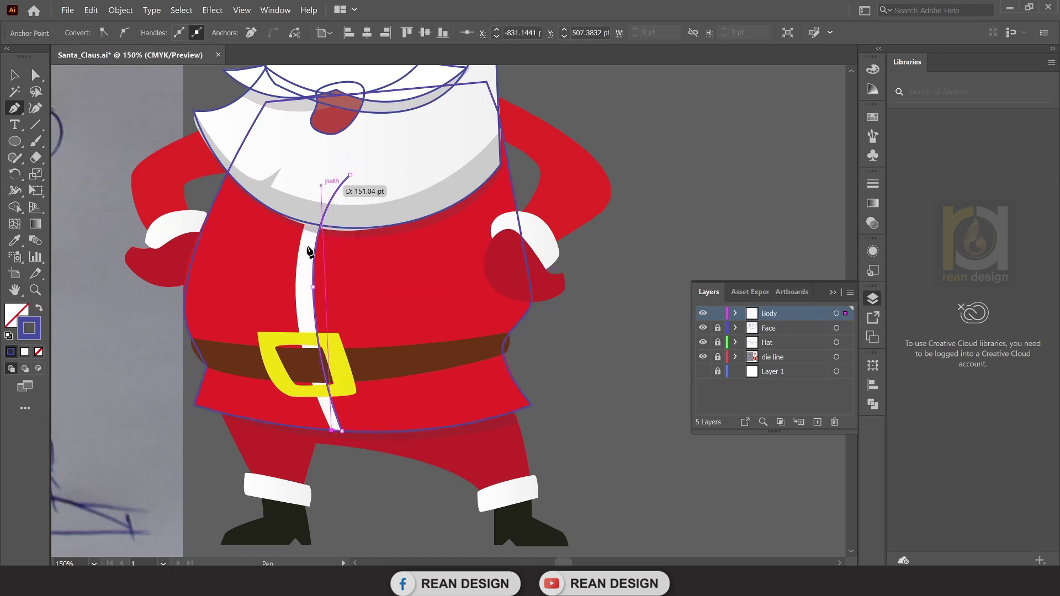
left_click_drag(296, 273, 304, 208)
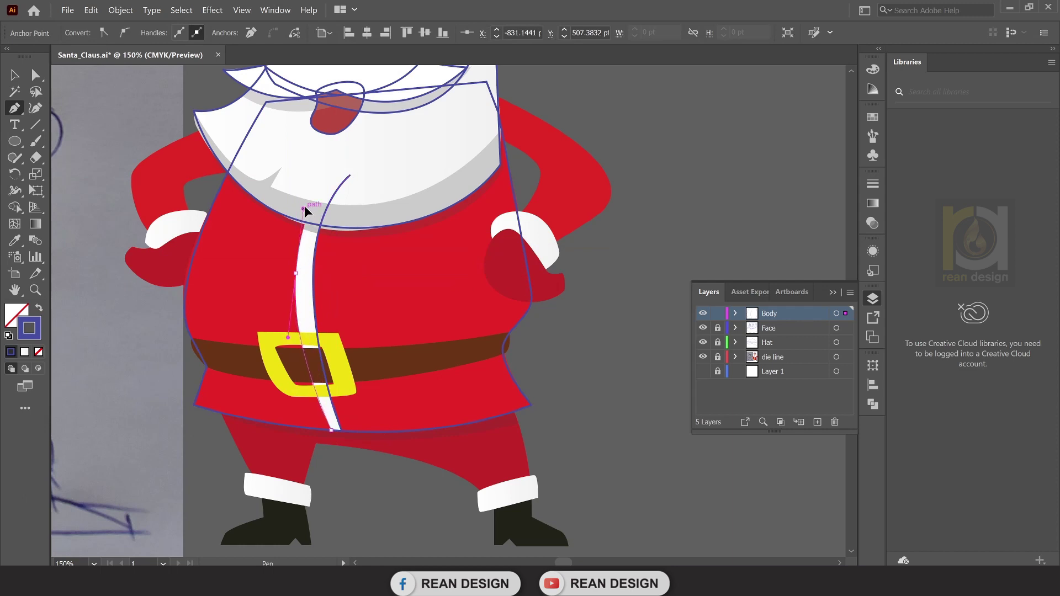
left_click(323, 182)
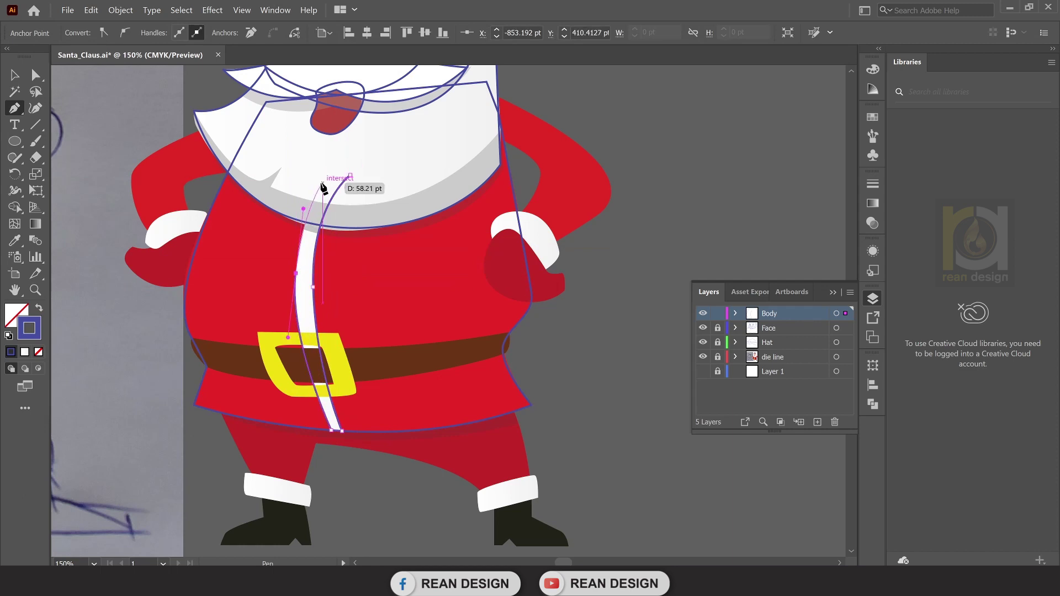
left_click(351, 179)
scroll(296, 296, "down", 3)
Trace the belt's curved top edge from its left end toward the right waist.
scroll(221, 279, "up", 1)
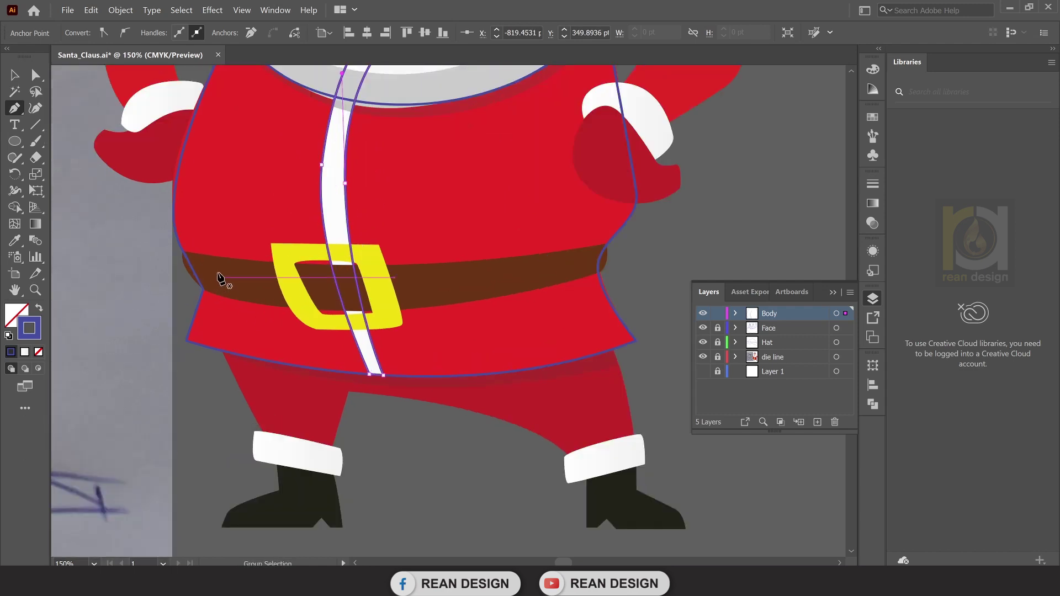
scroll(279, 238, "down", 1)
scroll(270, 221, "up", 1)
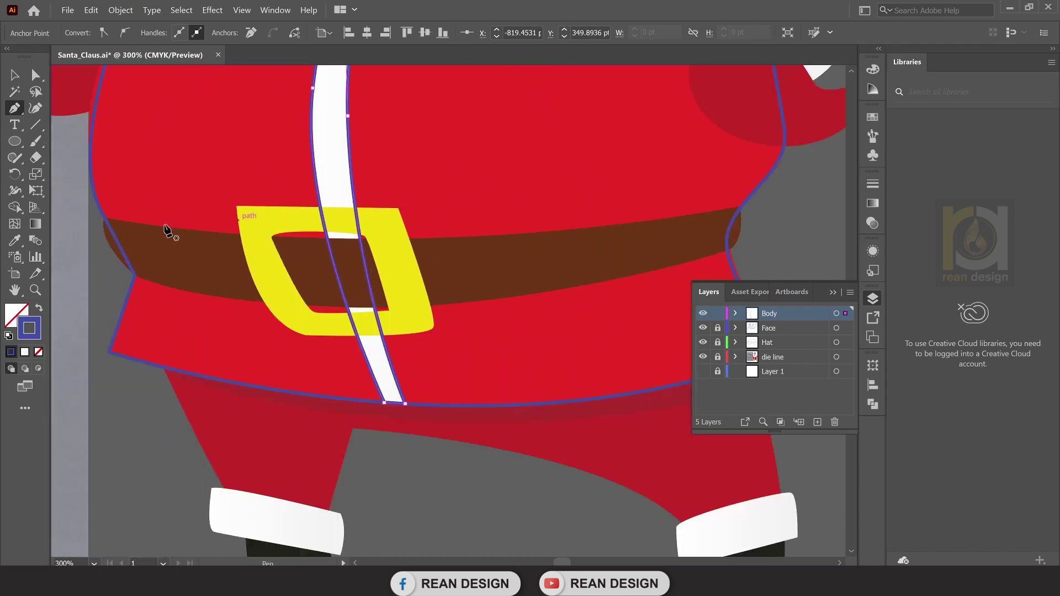
left_click(113, 221, "ctrl")
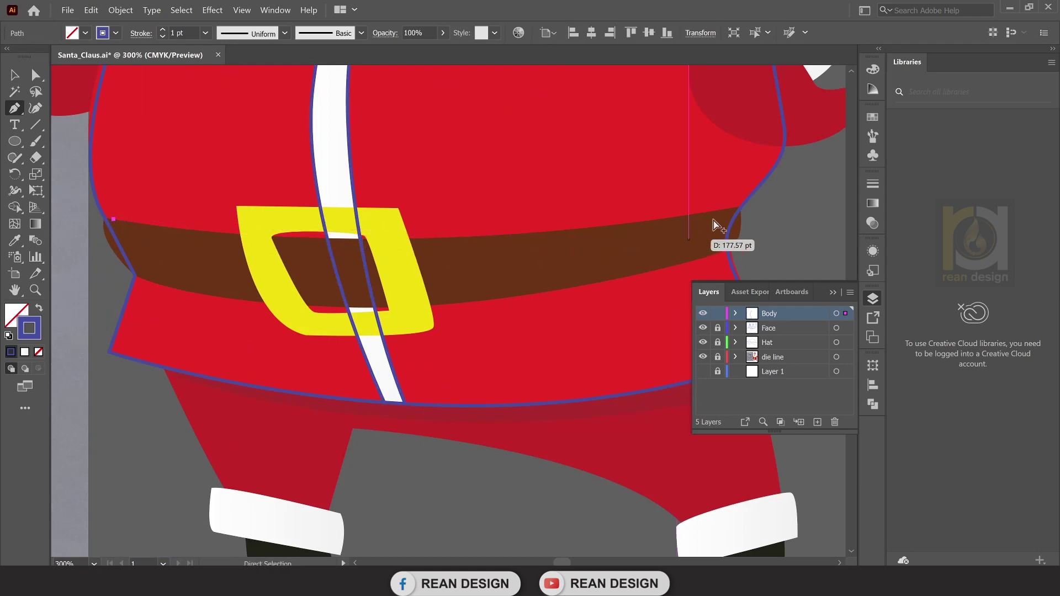
scroll(480, 237, "down", 1)
scroll(480, 237, "down", 1)
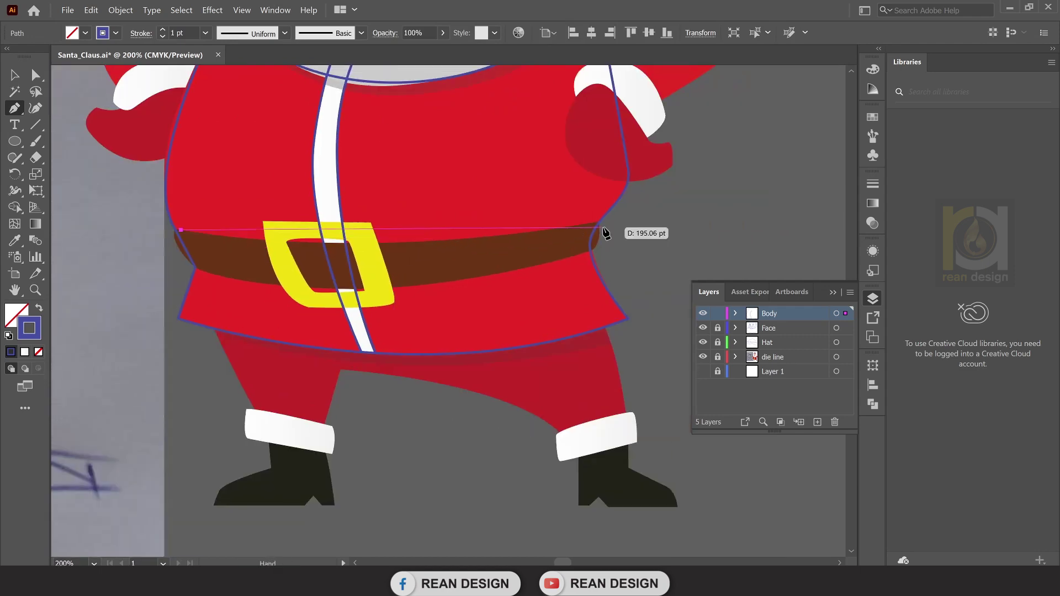
left_click_drag(600, 223, 761, 185)
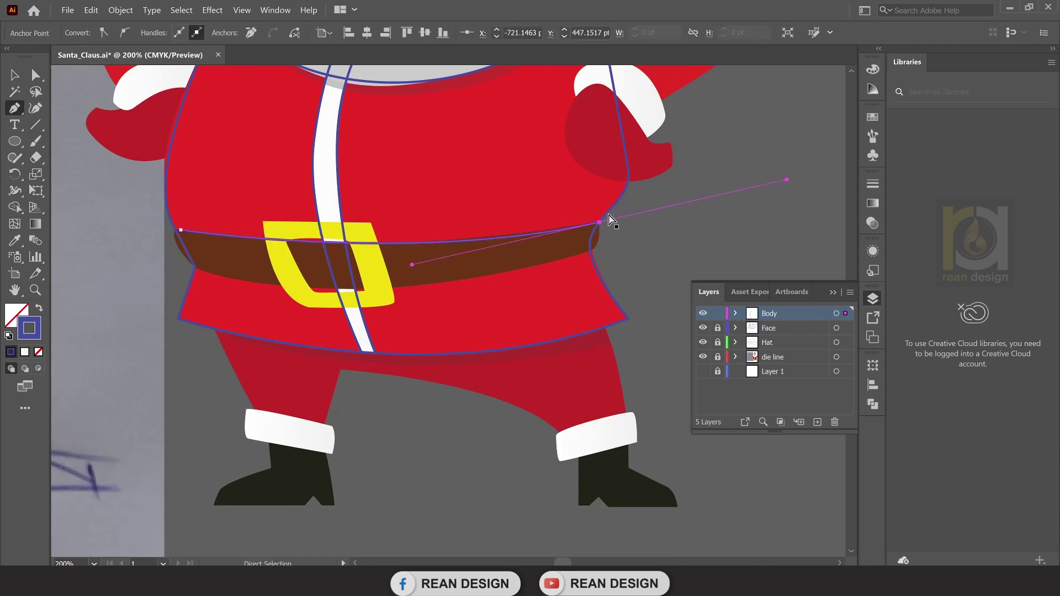
mouse_move(607, 221)
left_mouse_down()
mouse_move(354, 238)
mouse_move(420, 241)
left_mouse_up()
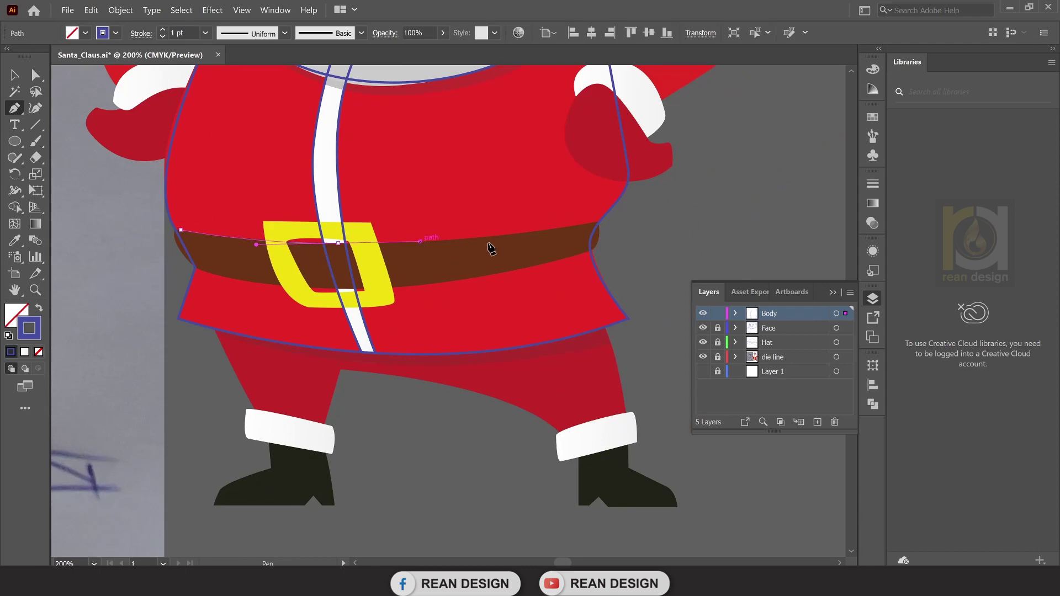
Corner the belt at the right waist and curve its bottom edge back under the buckle.
left_click(598, 223)
scroll(606, 228, "up", 3)
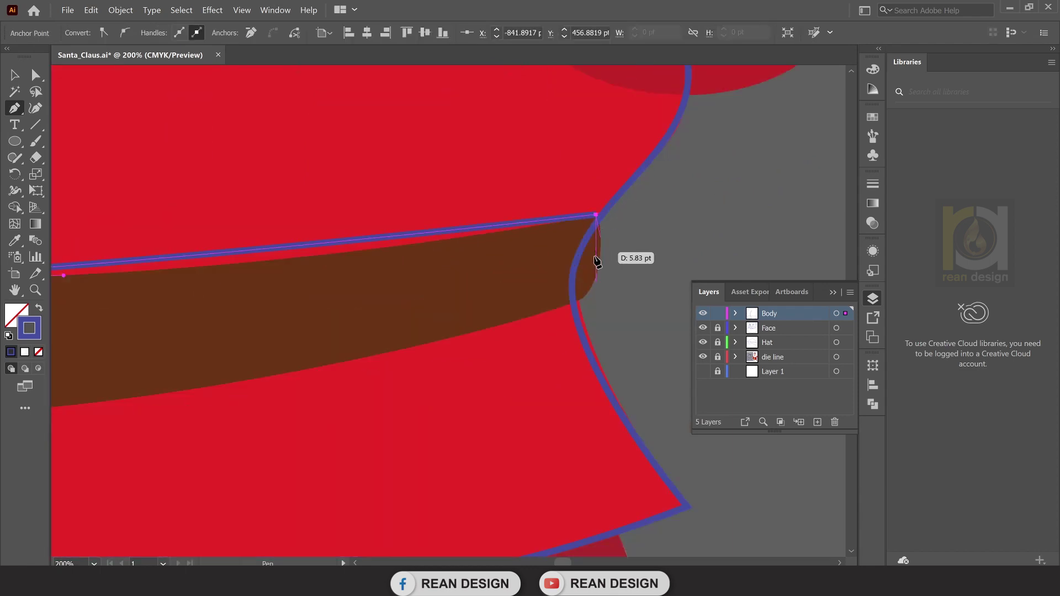
left_click_drag(579, 299, 542, 323)
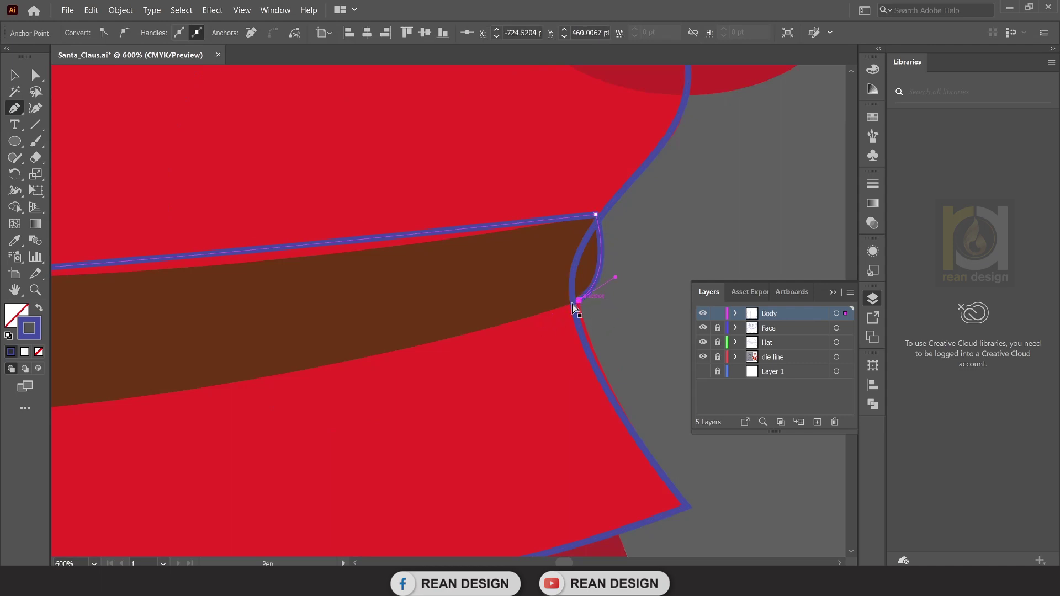
scroll(572, 307, "down", 3)
left_click_drag(331, 355, 545, 315)
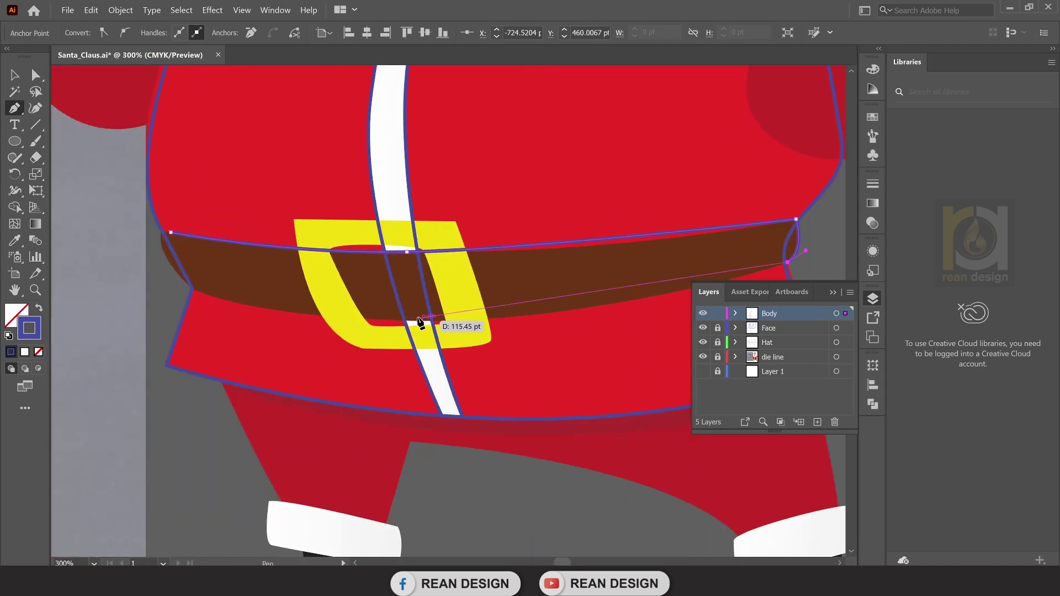
scroll(419, 319, "down", 1)
mouse_move(407, 296)
left_mouse_down()
mouse_move(344, 306)
mouse_move(283, 288)
left_mouse_up()
Close the belt outline back at its left starting point.
scroll(282, 284, "up", 1)
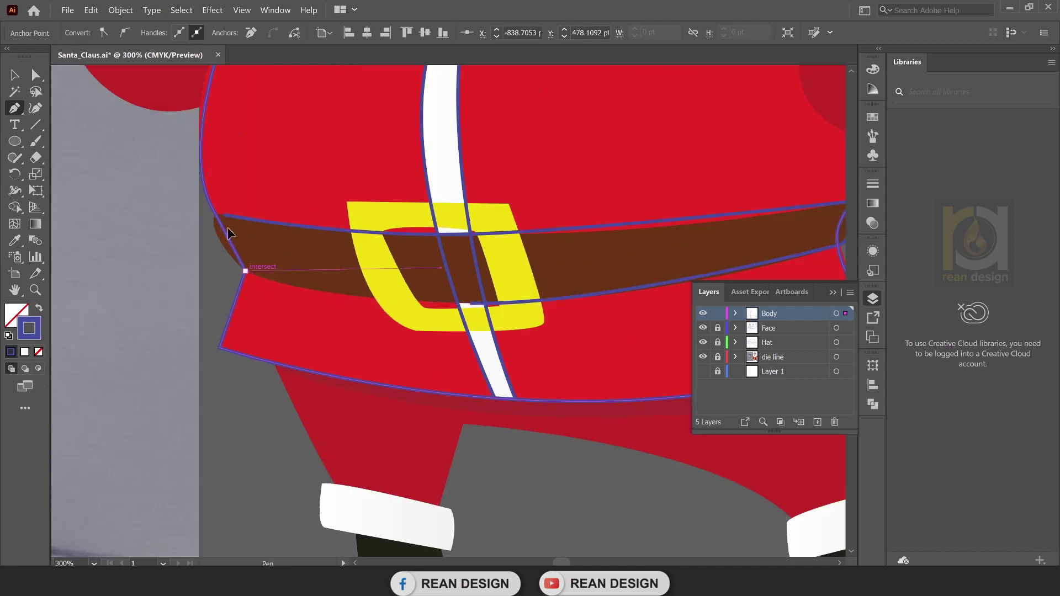
left_click_drag(223, 215, 247, 216)
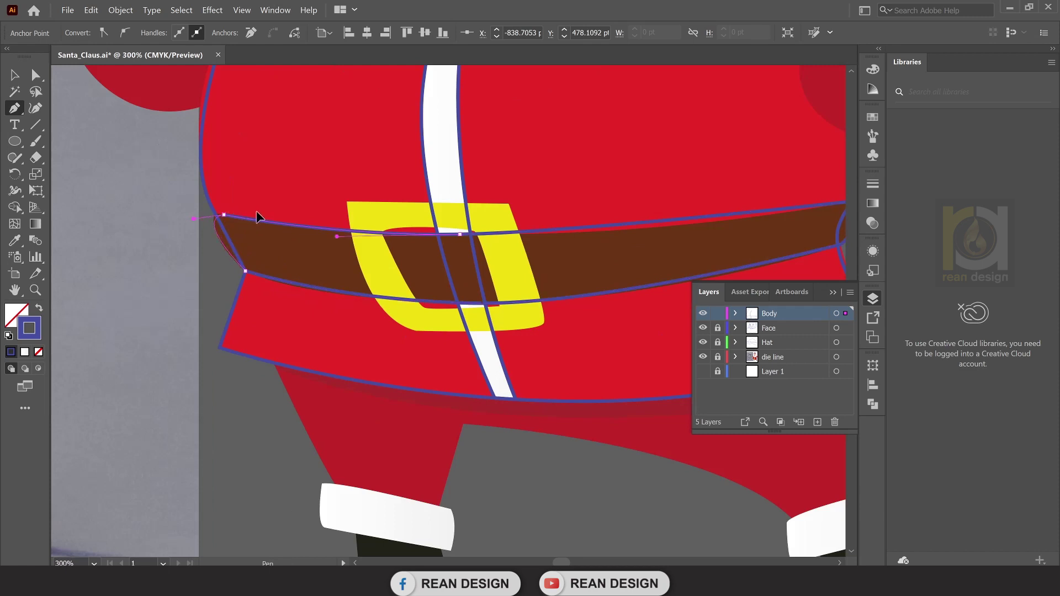
scroll(254, 229, "down", 1)
scroll(387, 298, "down", 1)
scroll(359, 265, "down", 1)
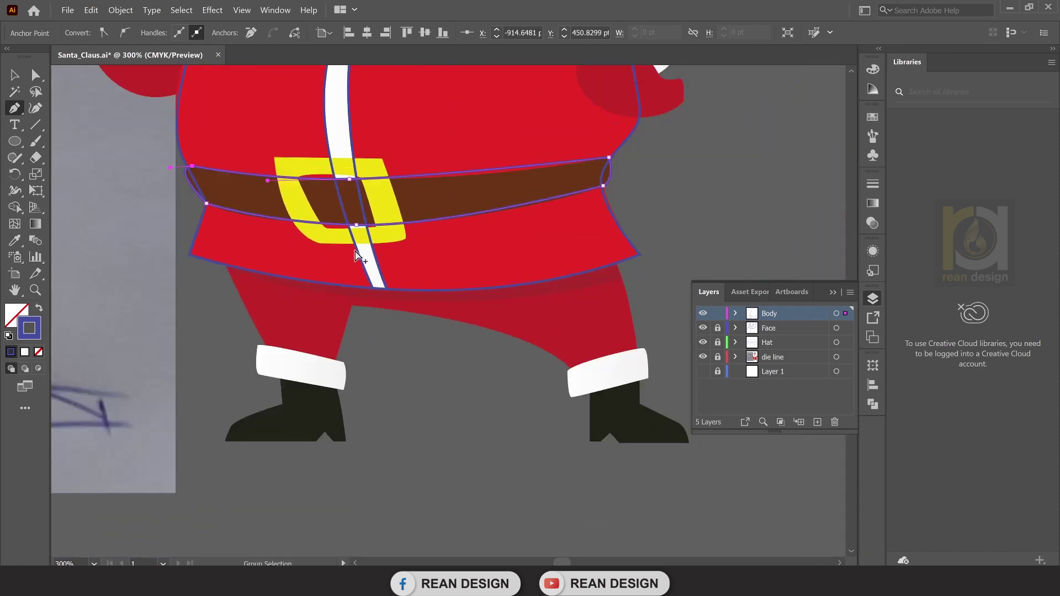
scroll(356, 256, "down", 2)
scroll(262, 241, "up", 2)
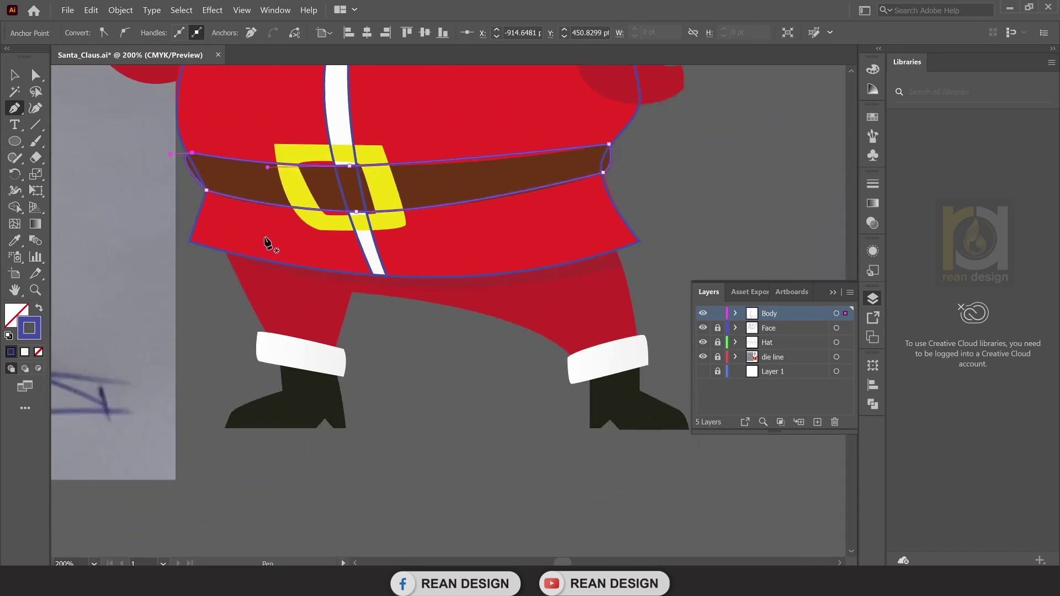
scroll(332, 237, "down", 1)
Trace the buckle's outer shape with a curved bottom and left side, and close it.
scroll(370, 287, "up", 2)
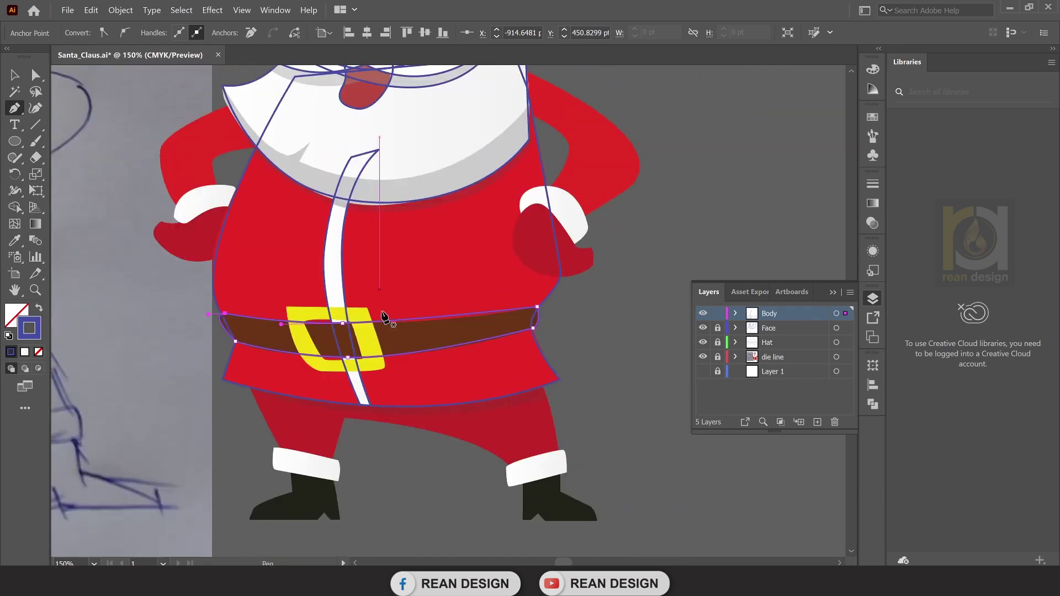
scroll(318, 331, "up", 2)
left_click(256, 281)
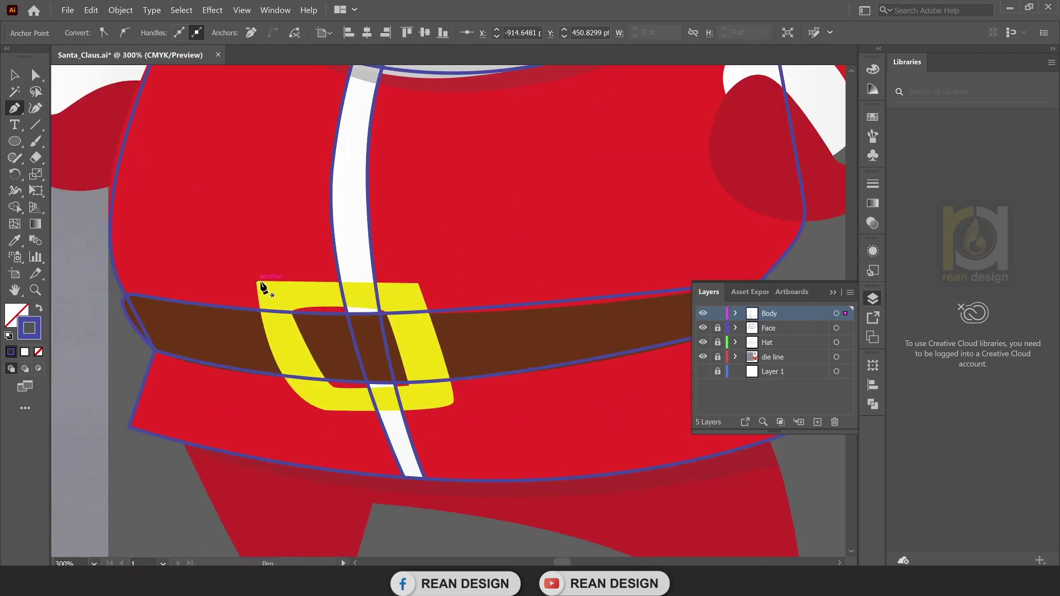
left_click(418, 283)
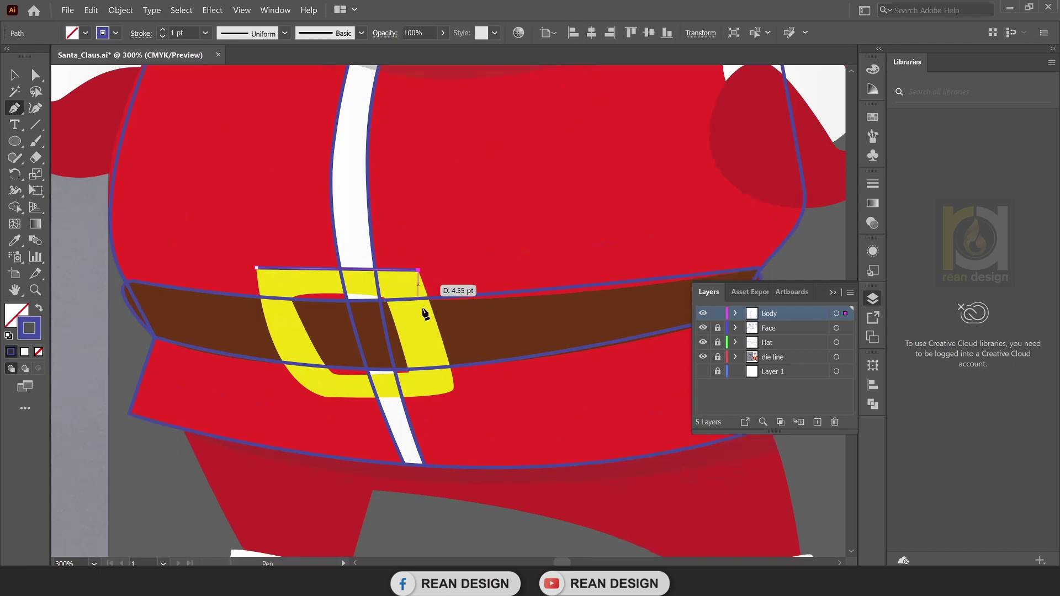
scroll(430, 309, "down", 2)
left_click_drag(452, 351, 443, 366)
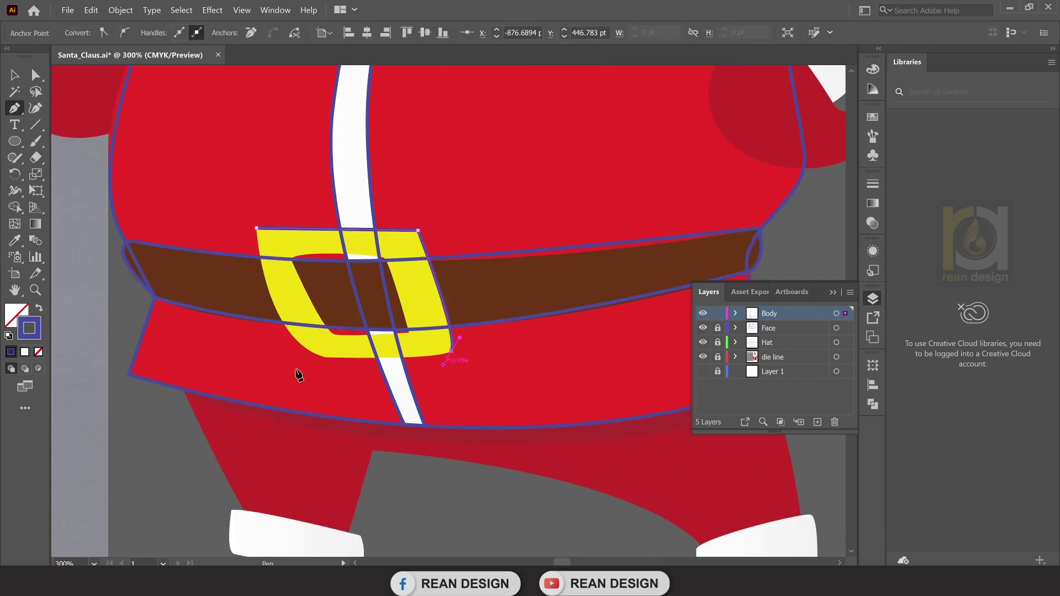
left_click_drag(326, 357, 313, 352)
left_click_drag(256, 145, 240, 117)
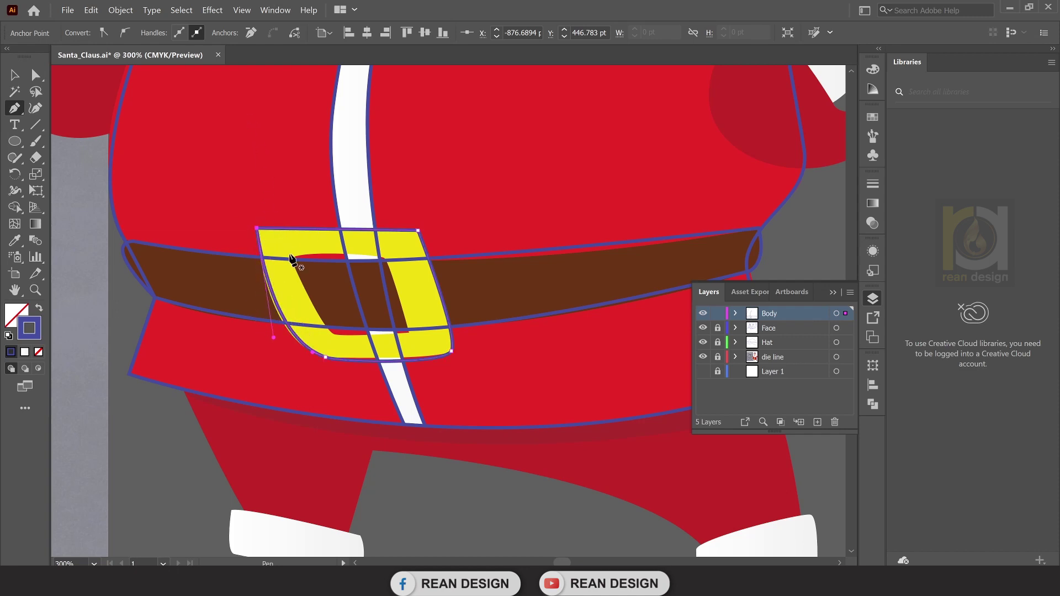
Draw a second closed path around the buckle's inner opening.
left_click(292, 258)
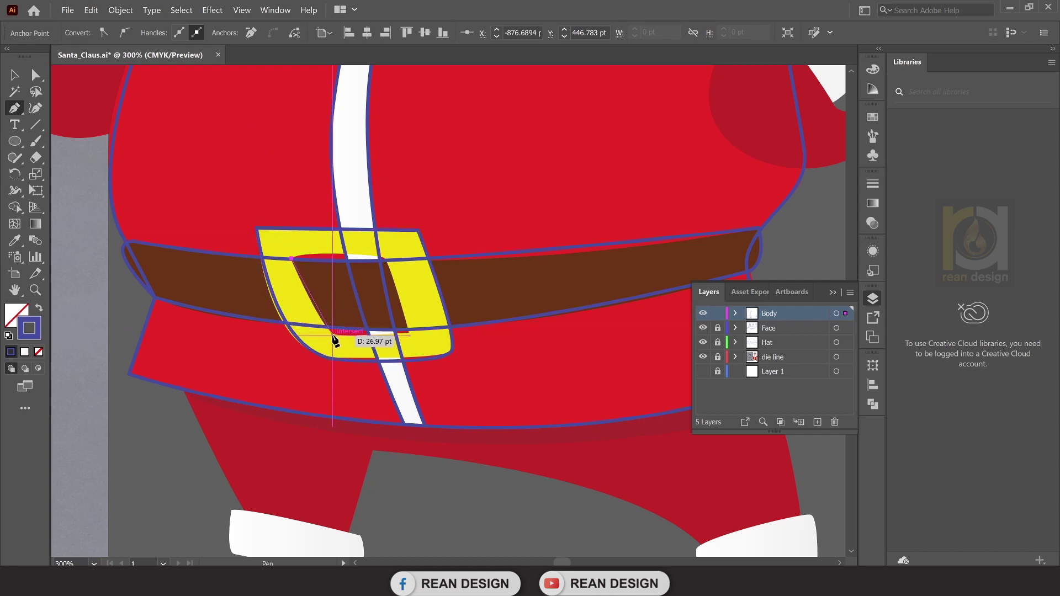
left_click_drag(335, 334, 345, 335)
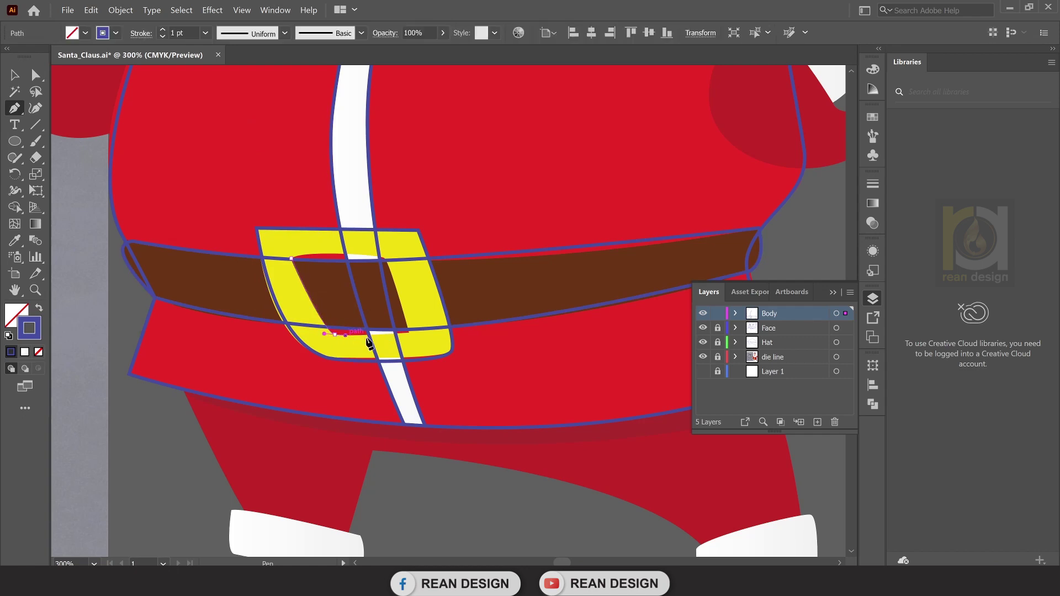
left_click(409, 333)
left_click_drag(384, 254, 376, 250)
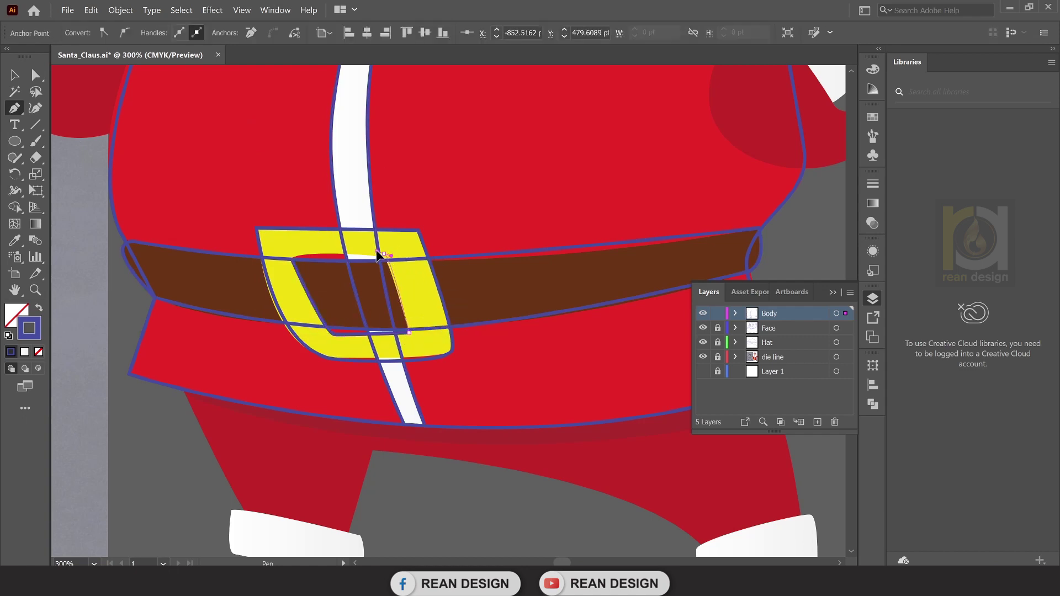
left_click(291, 259)
scroll(298, 264, "down", 2)
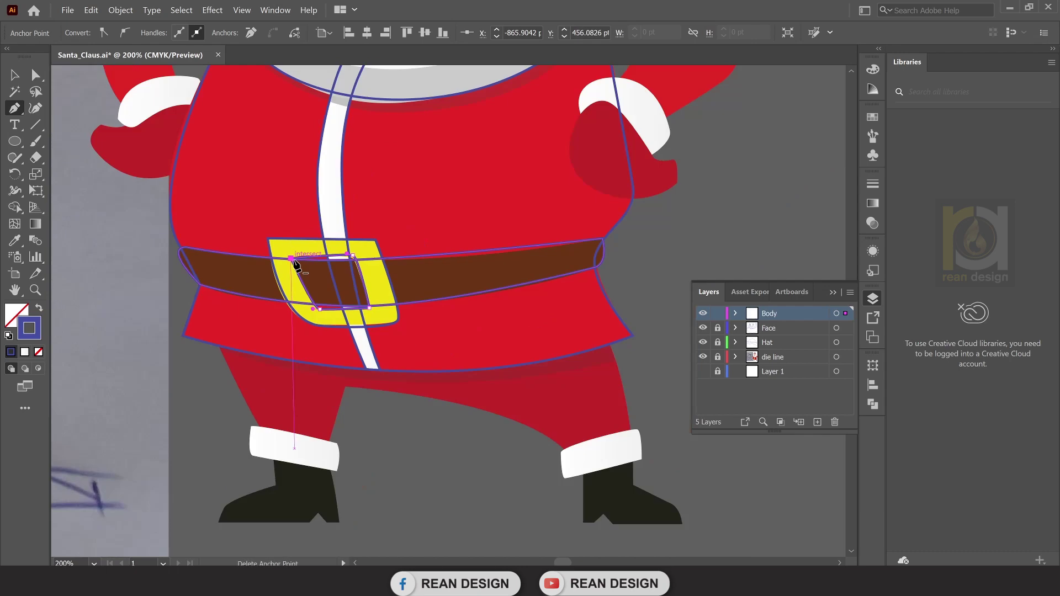
scroll(298, 265, "down", 1)
scroll(299, 265, "down", 3)
scroll(381, 326, "up", 2)
scroll(353, 420, "up", 2)
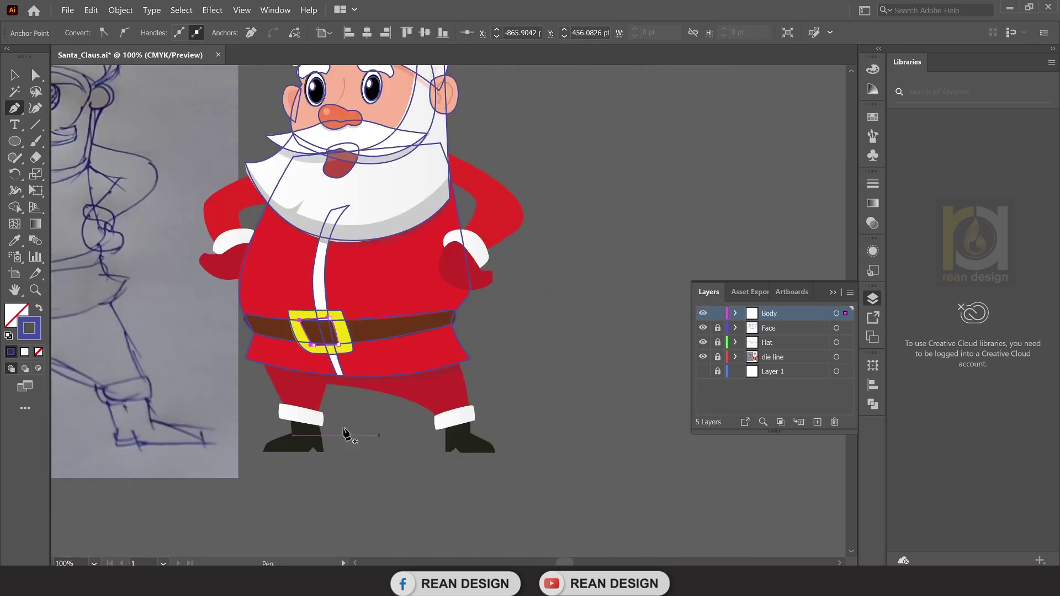
scroll(331, 430, "down", 1)
scroll(326, 420, "down", 1)
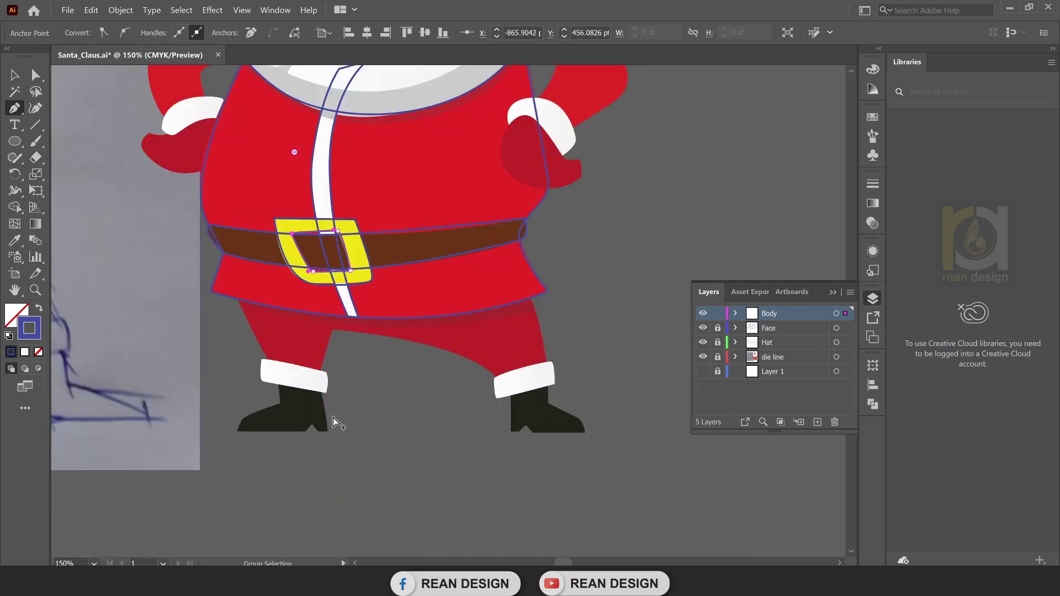
scroll(378, 369, "down", 1)
scroll(448, 410, "up", 1)
scroll(448, 409, "up", 2)
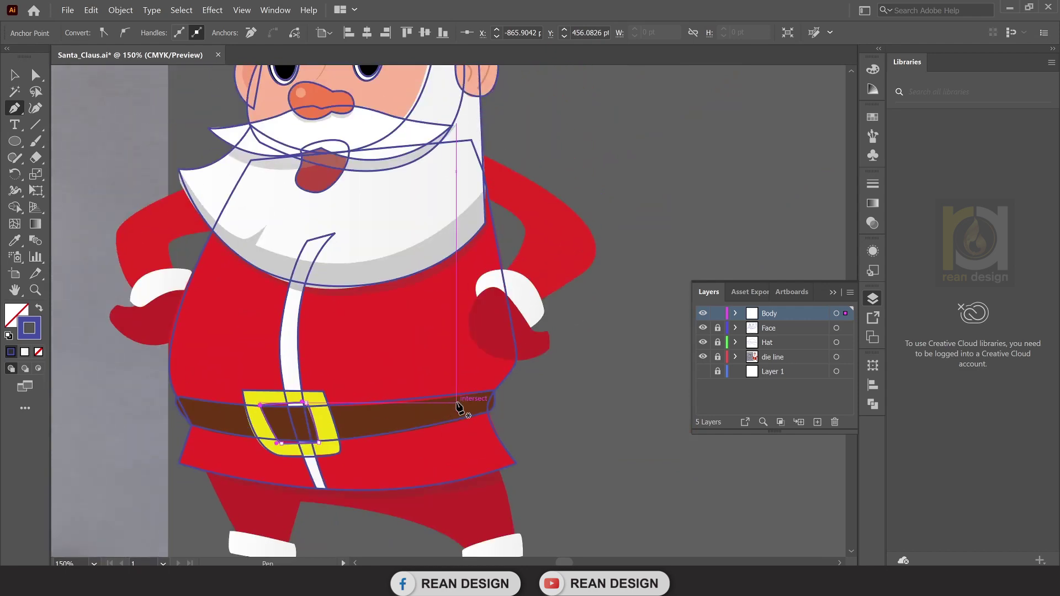
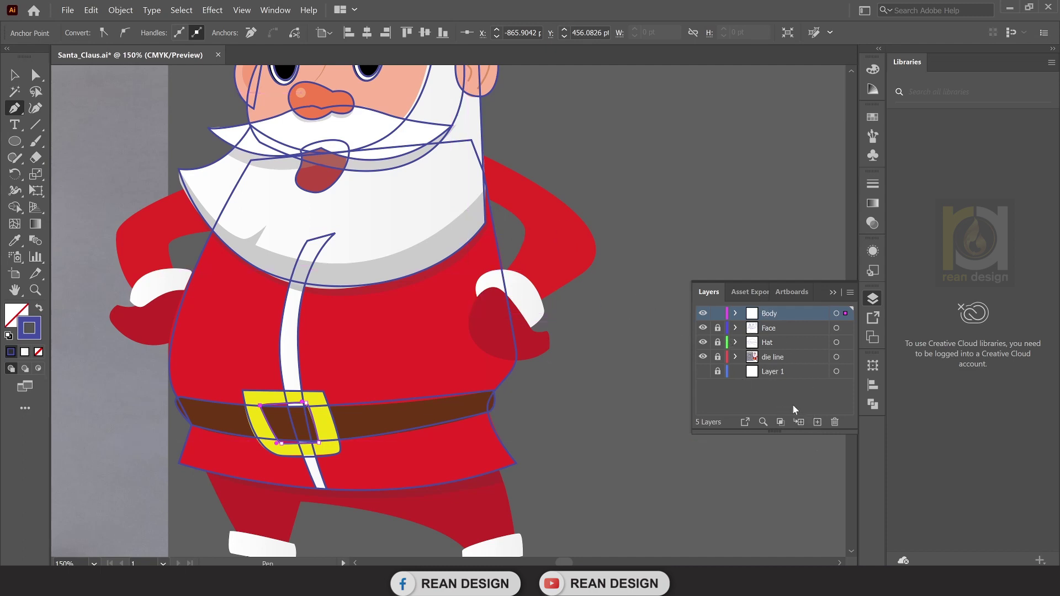
Add a new top layer named 'Hand L' above Body, then bring Santa's right arm into view.
left_click(818, 423)
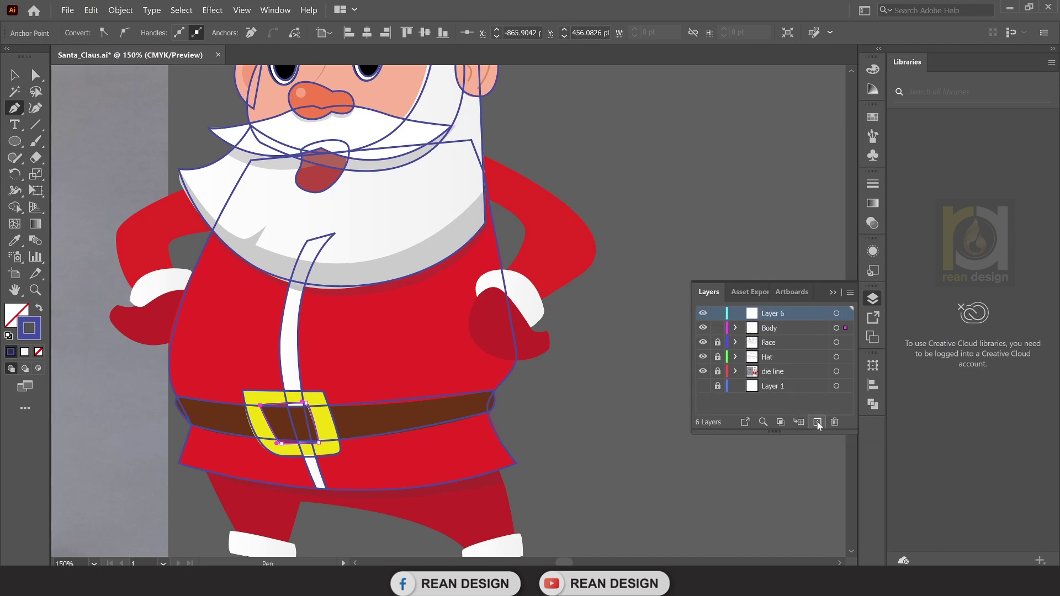
double_click(775, 313)
type("Hand L")
scroll(185, 229, "up", 2)
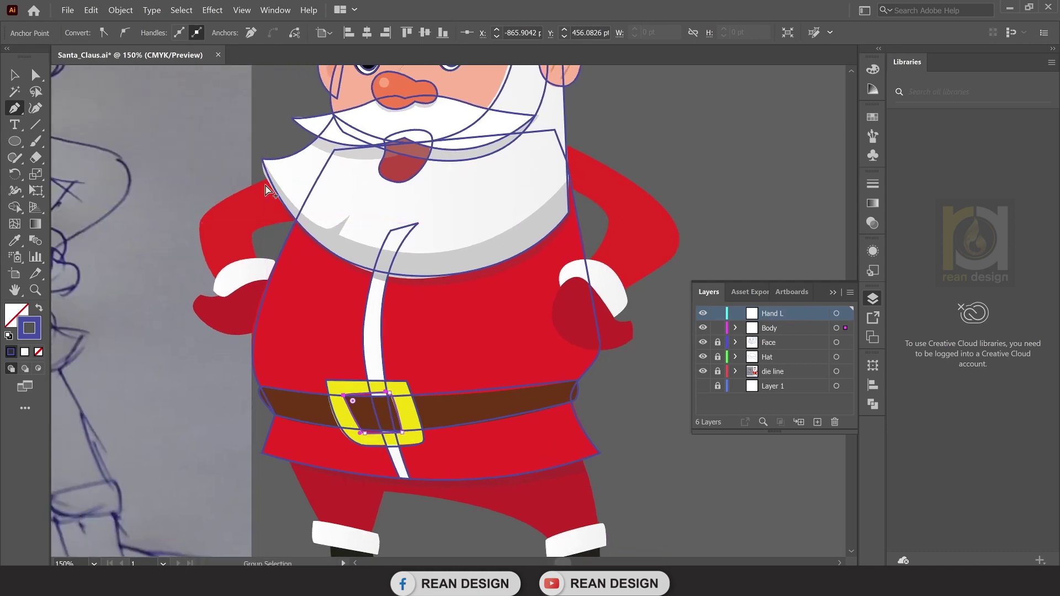
left_click_drag(280, 198, 143, 217)
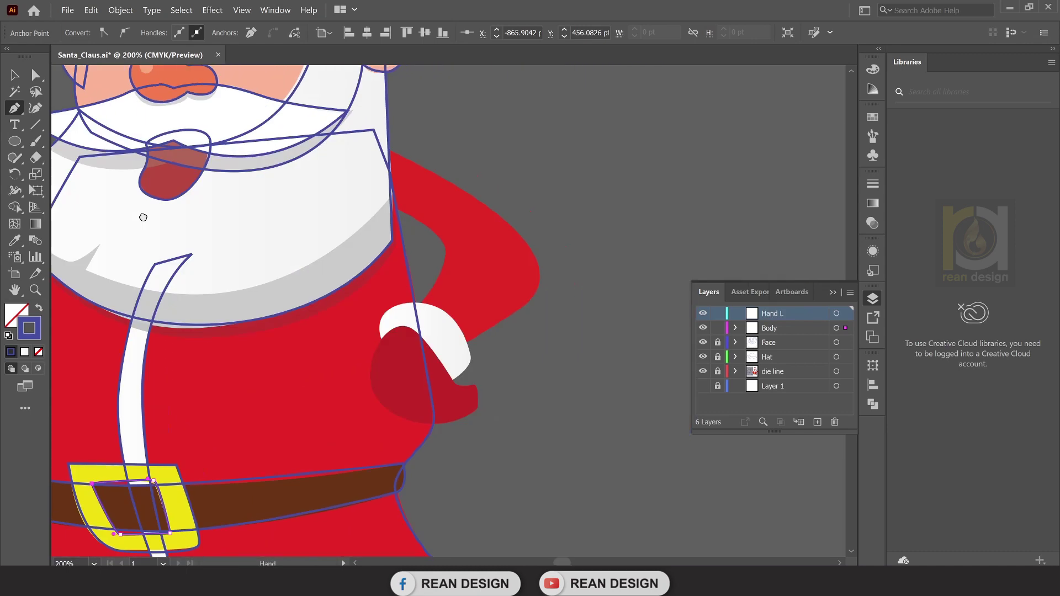
scroll(383, 198, "up", 1)
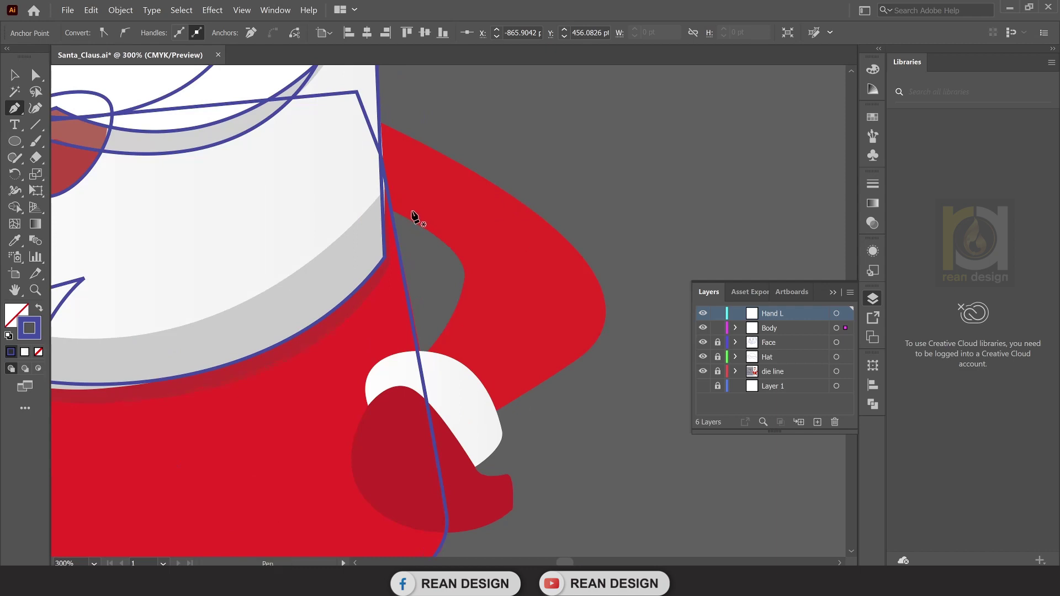
scroll(411, 212, "down", 1)
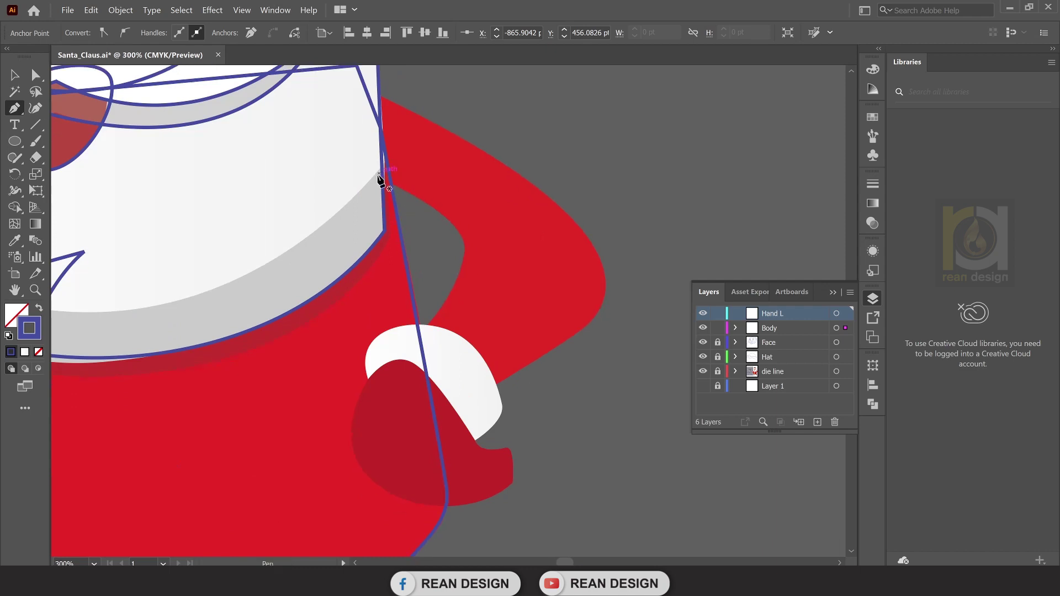
Lock the Body layer and trace a closed outline around Santa's right arm.
left_click(718, 328)
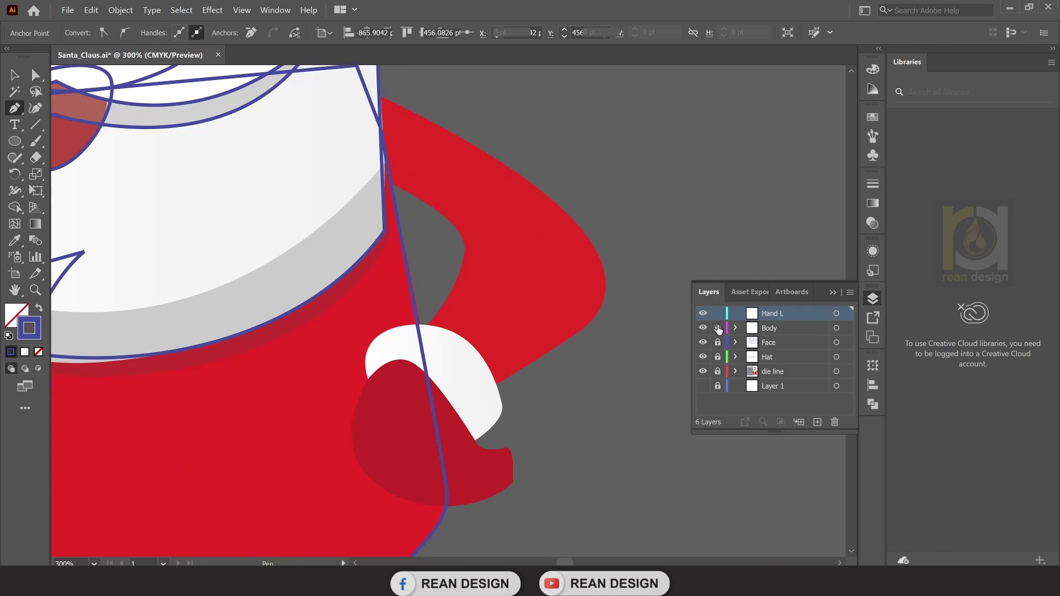
left_click(380, 179)
left_click_drag(464, 246, 465, 279)
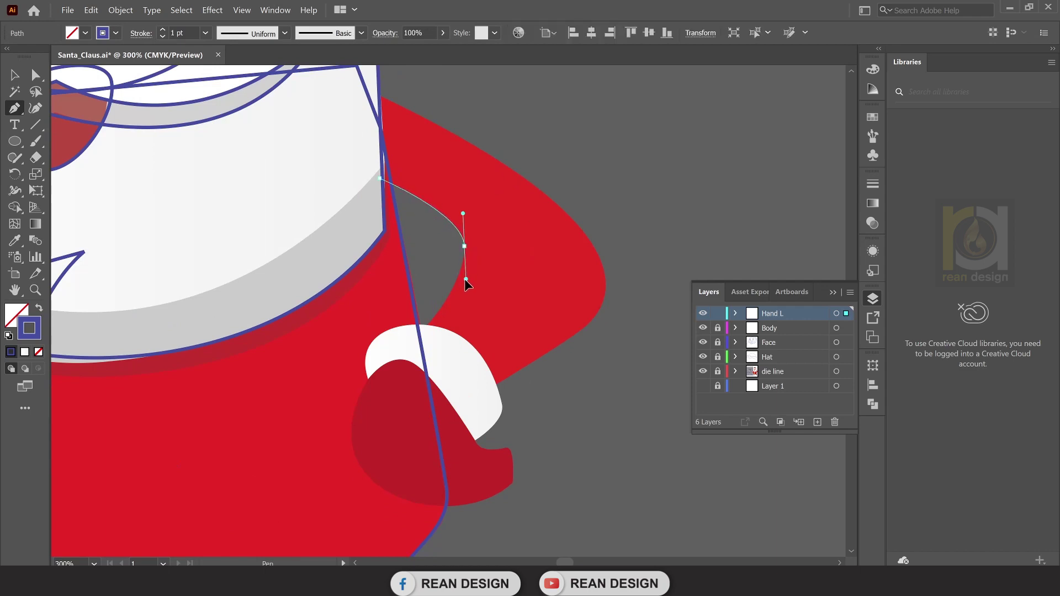
left_click(416, 337)
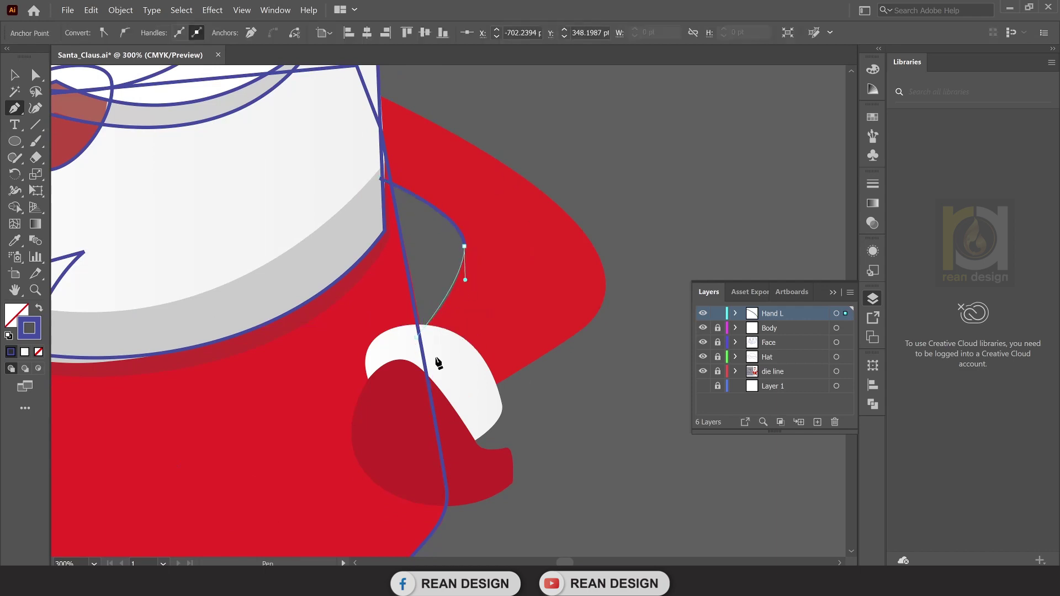
left_click(477, 391)
key("Escape")
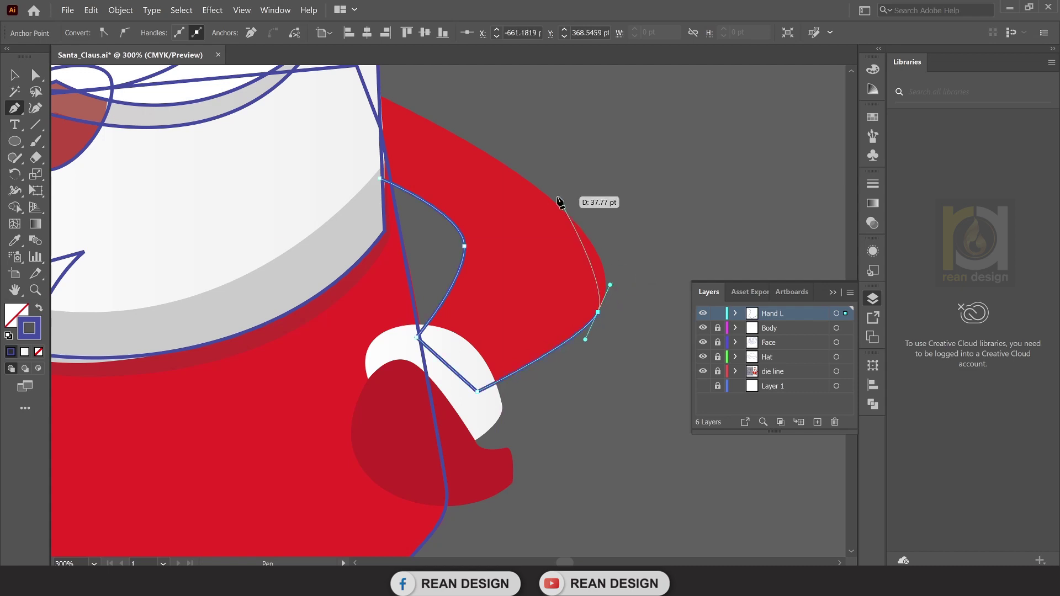
left_click_drag(552, 200, 506, 165)
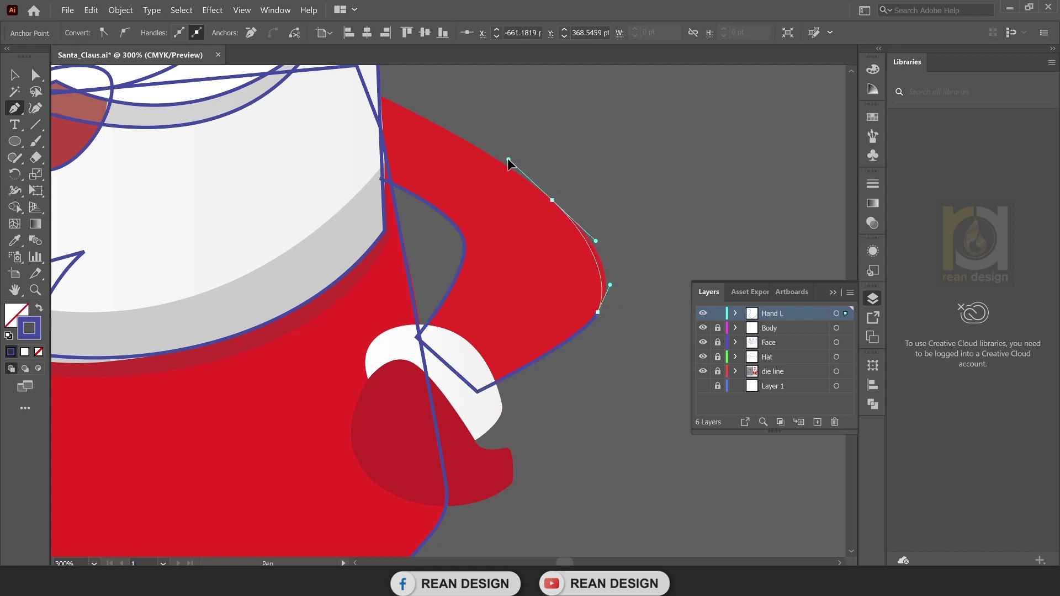
left_click(374, 93)
left_click(381, 182)
Trace a closed outline around the right arm's white cuff.
scroll(431, 276, "down", 3)
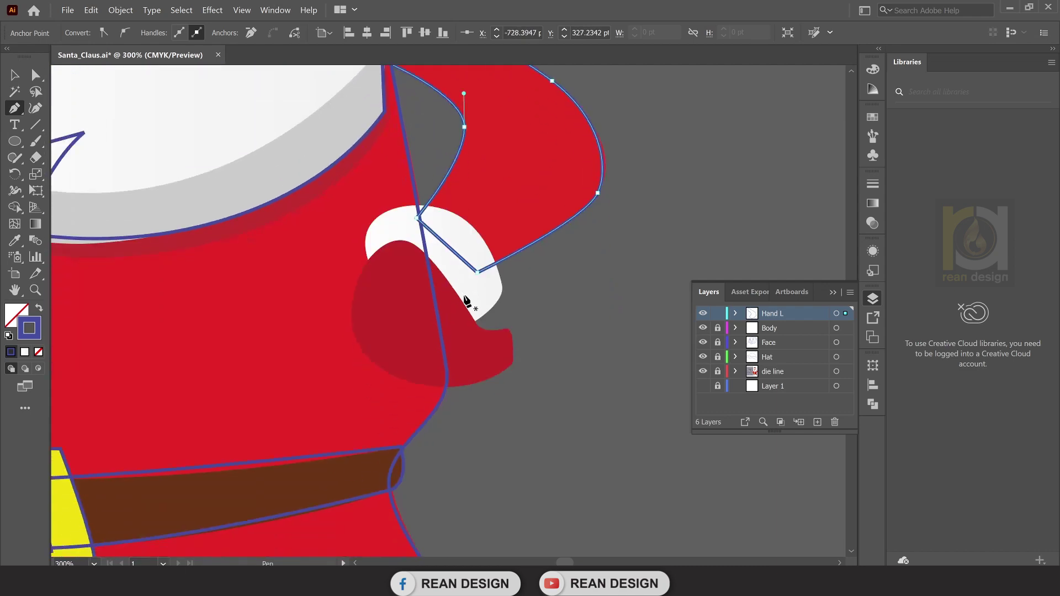
key("ctrl+plus")
left_click(471, 324)
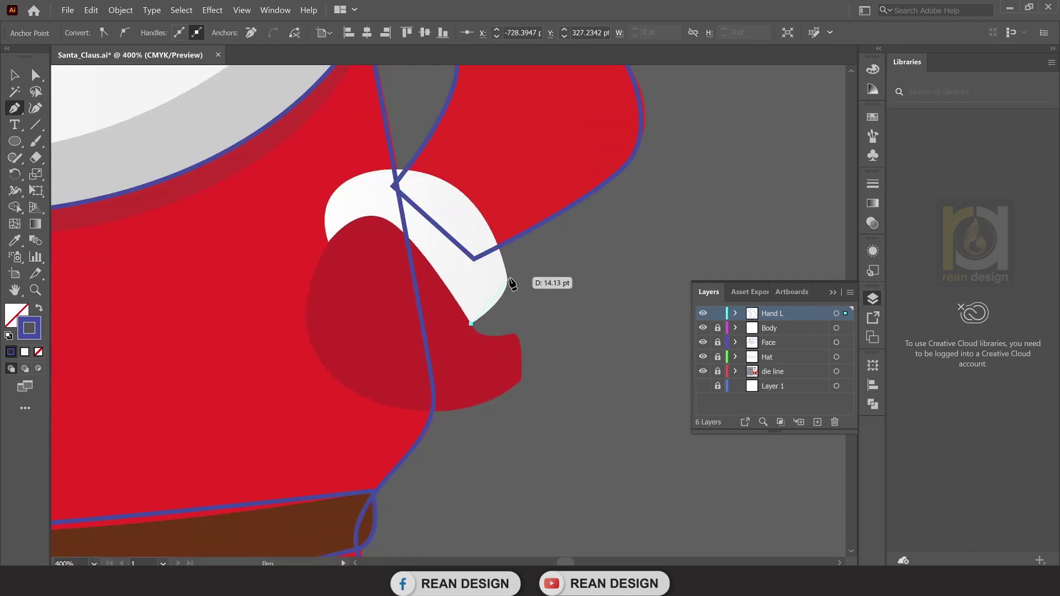
left_click_drag(508, 301, 508, 263)
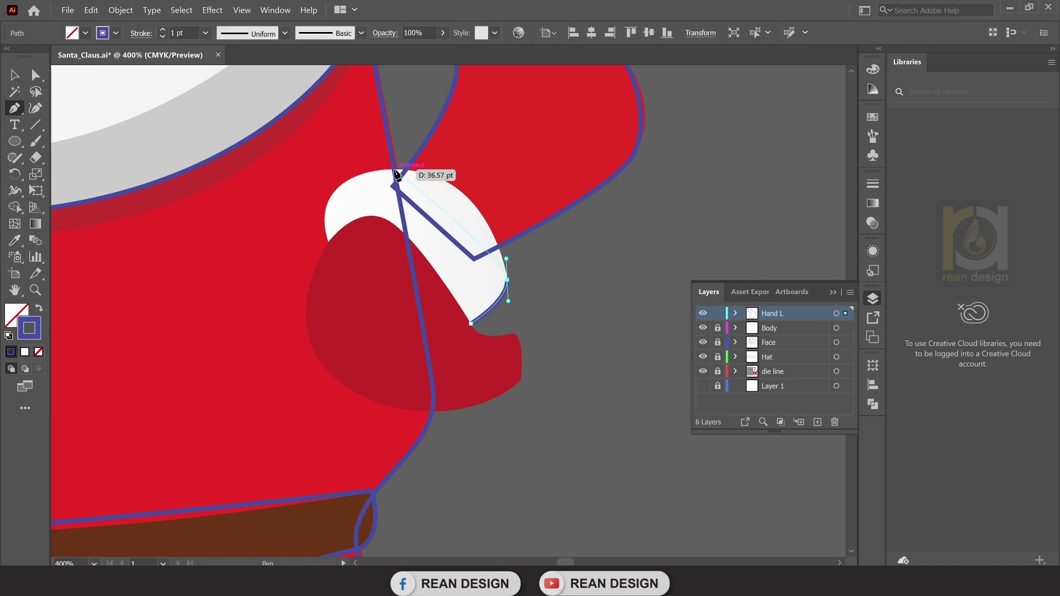
left_click_drag(428, 175, 386, 164)
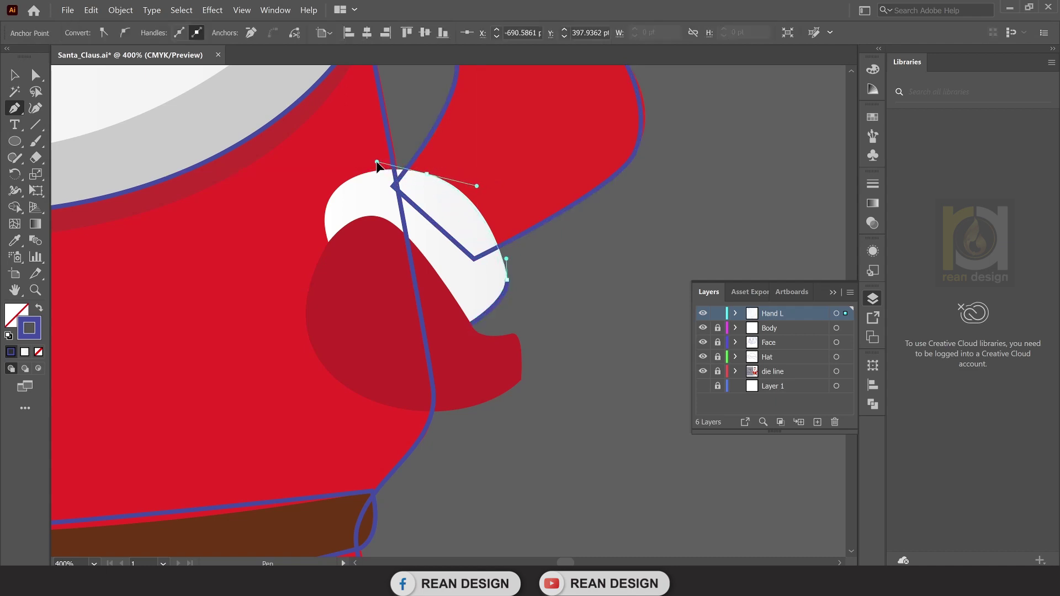
left_click_drag(329, 239, 346, 262)
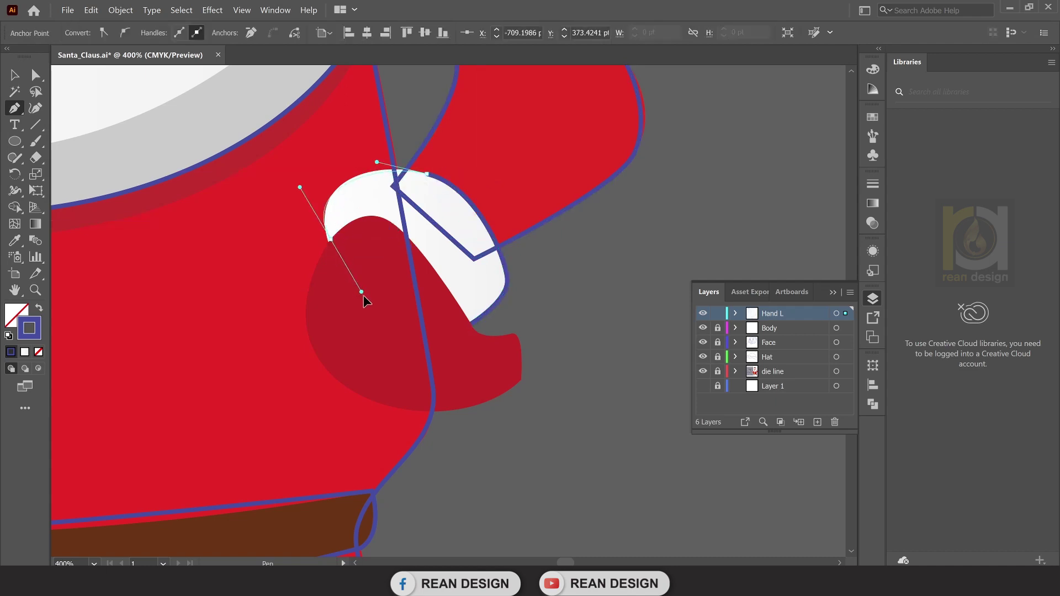
left_click_drag(364, 295, 364, 296)
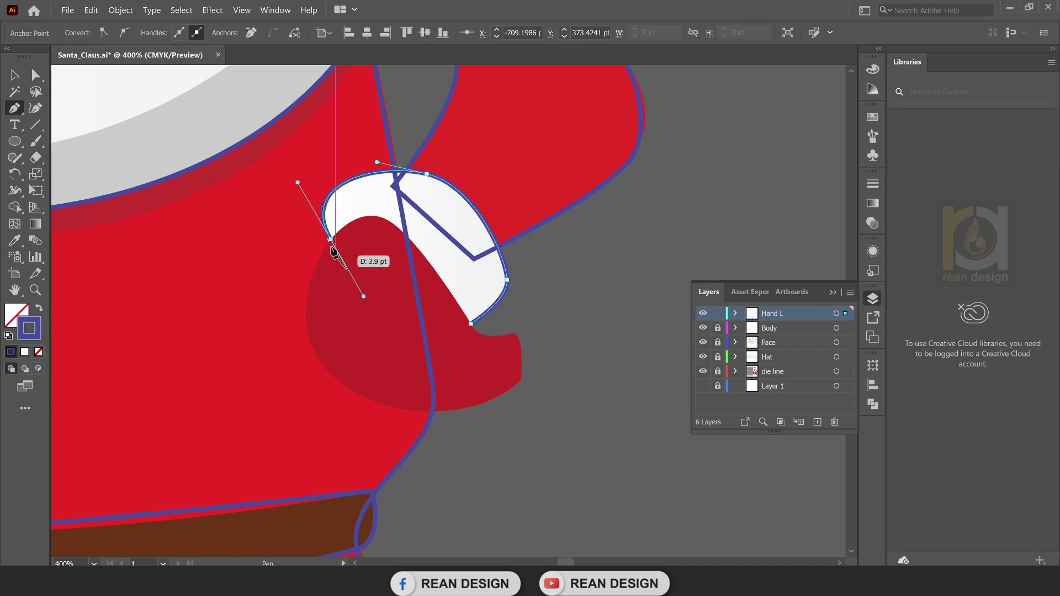
left_click_drag(331, 250, 390, 290)
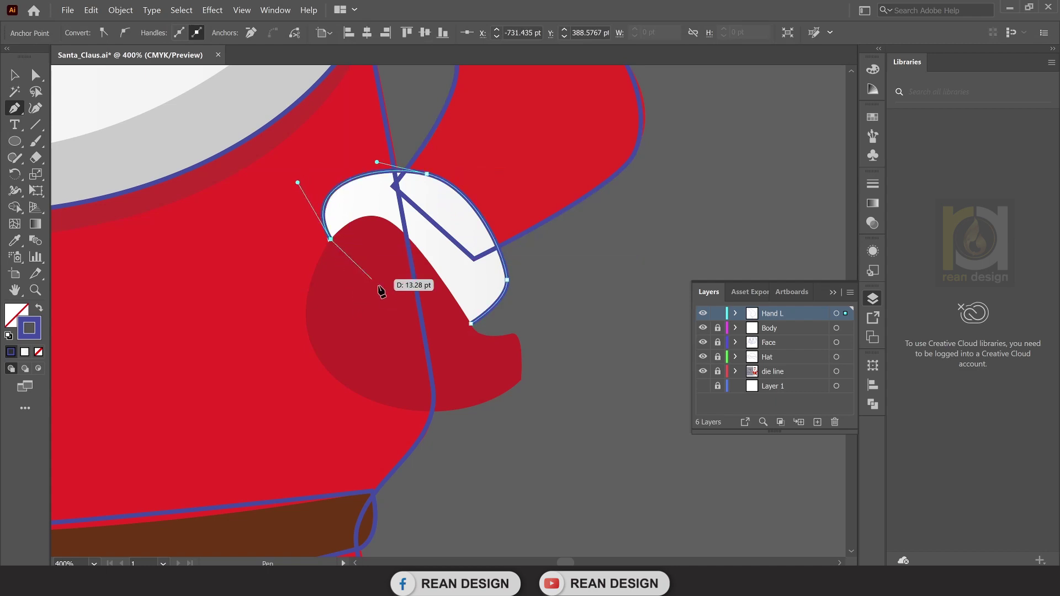
left_click(472, 325)
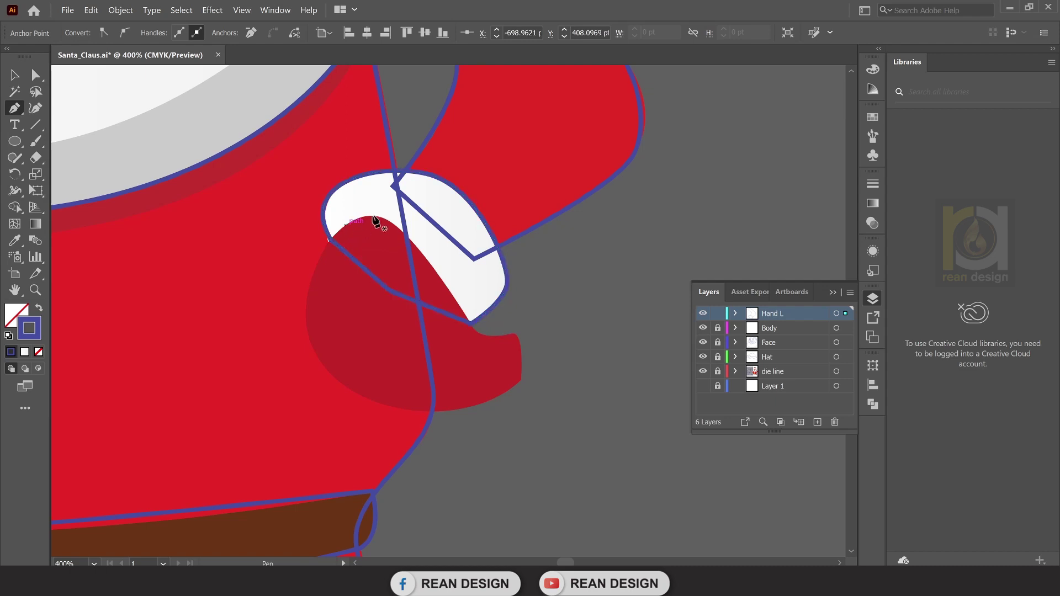
Trace the red mitten from the cuff around the thumb and rounded bottom.
left_click(425, 256)
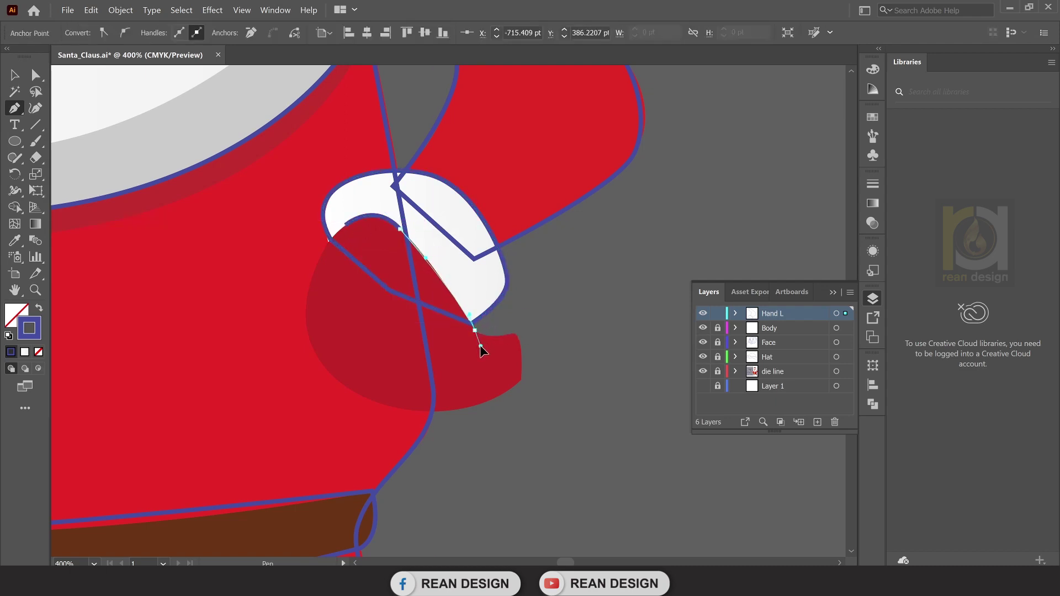
left_click(514, 334)
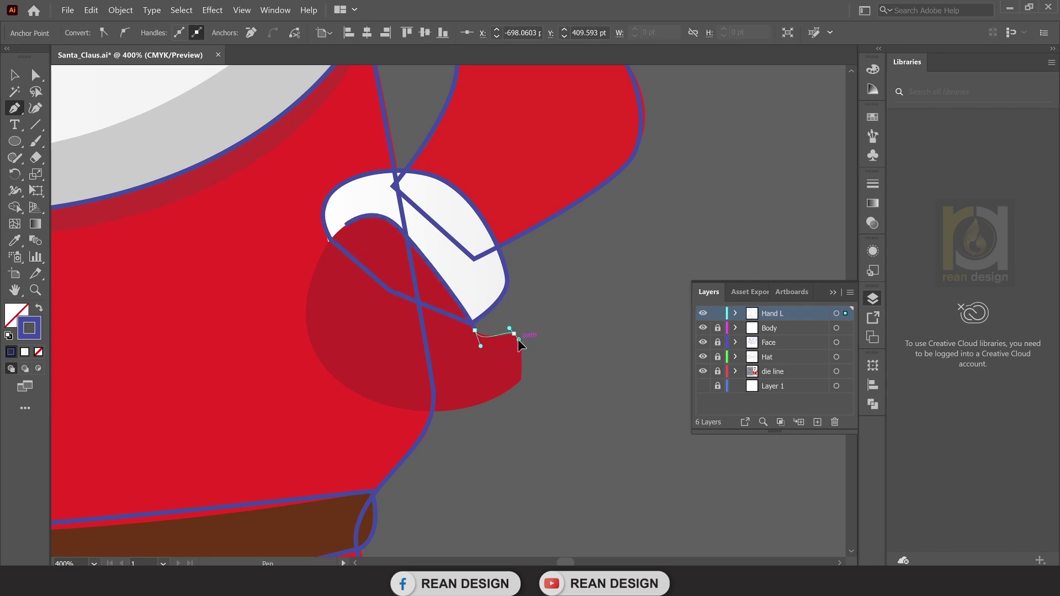
left_click_drag(507, 391, 490, 400)
left_click_drag(360, 396, 301, 366)
left_click_drag(346, 225, 381, 200)
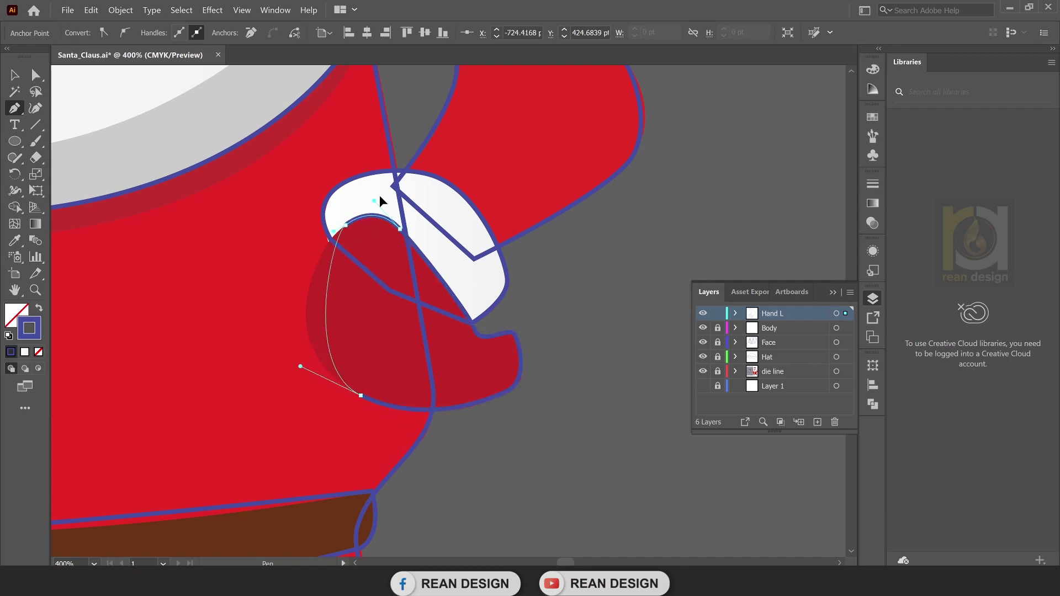
scroll(397, 174, "down", 1)
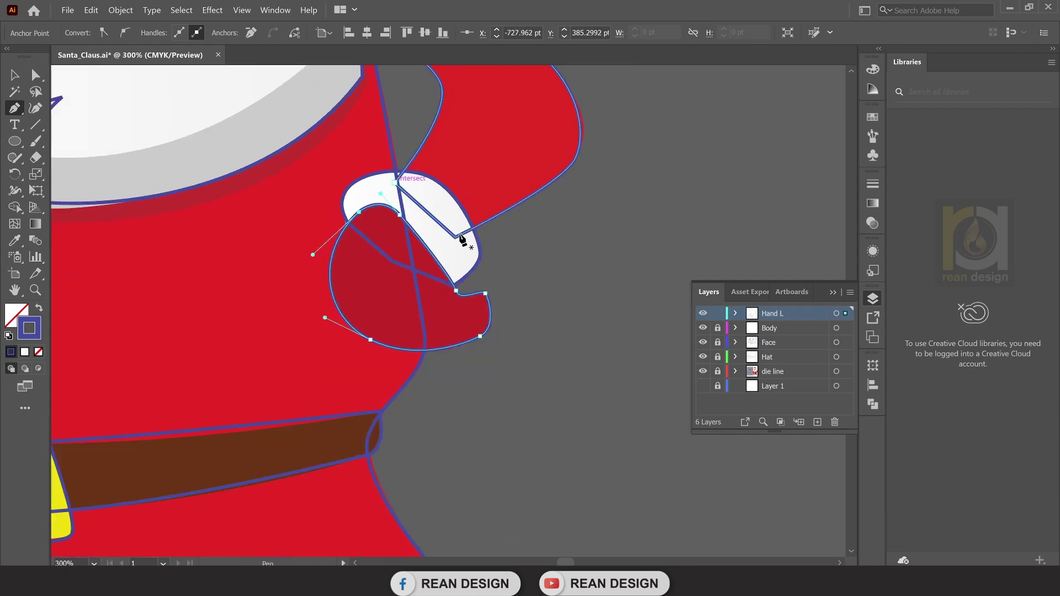
scroll(463, 241, "down", 3)
scroll(387, 211, "up", 1)
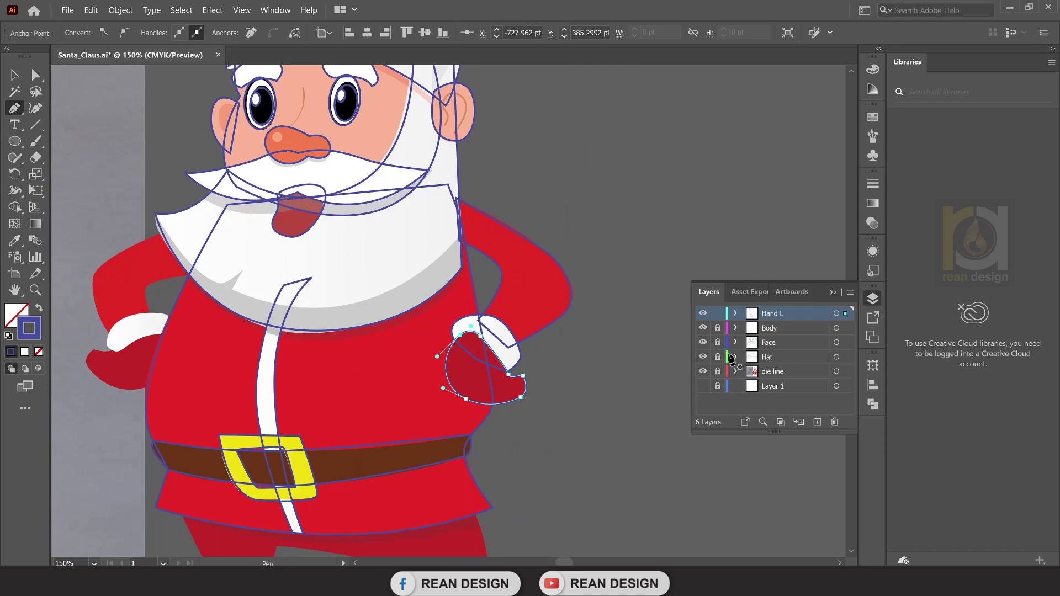
Add a new top layer named 'Hand R' and lock the Hand L layer.
left_click(817, 423)
type("Hand R")
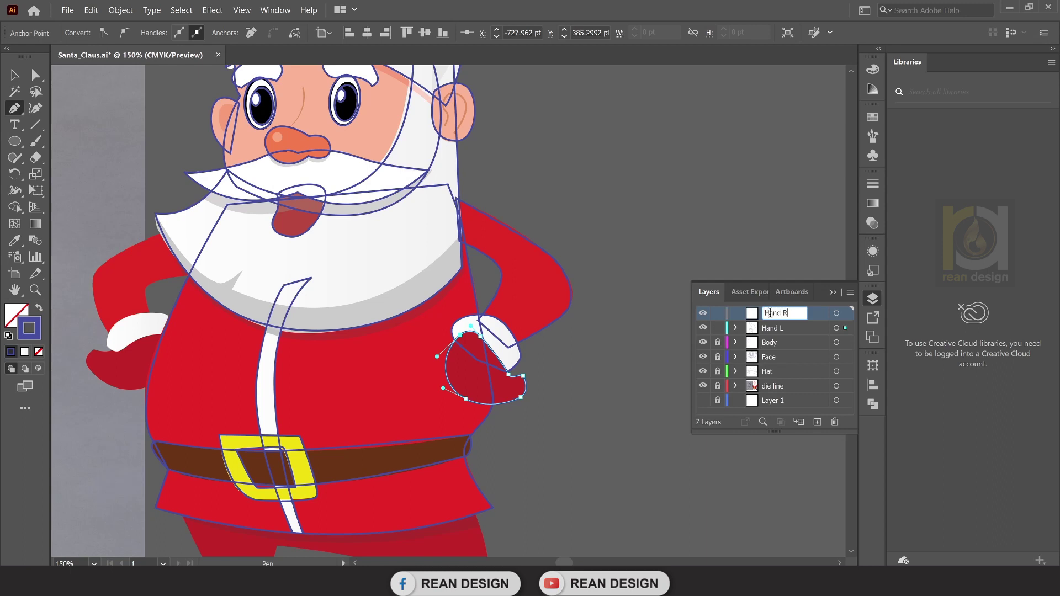
key("Return")
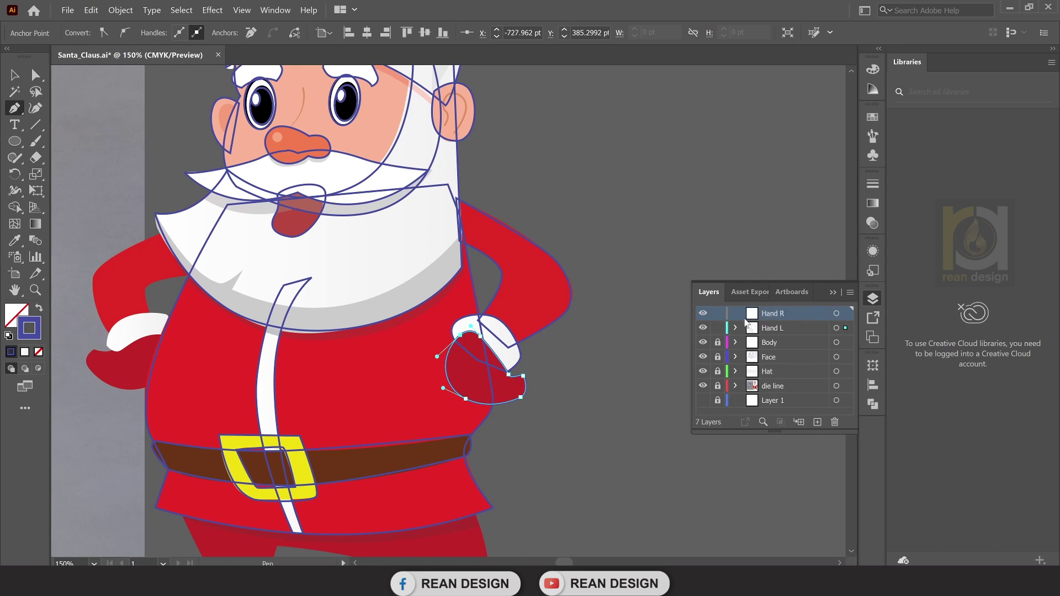
left_click(718, 328)
Begin the left hand outline down the arm's outer edge and along the cuff.
left_click_drag(140, 265, 253, 250)
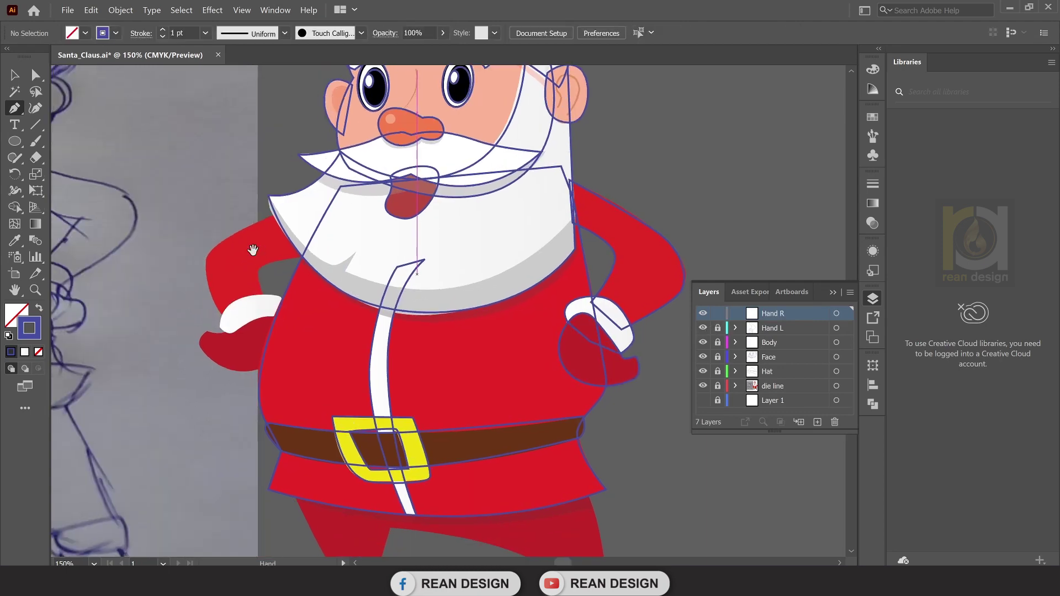
scroll(241, 239, "up", 2)
left_click(318, 192)
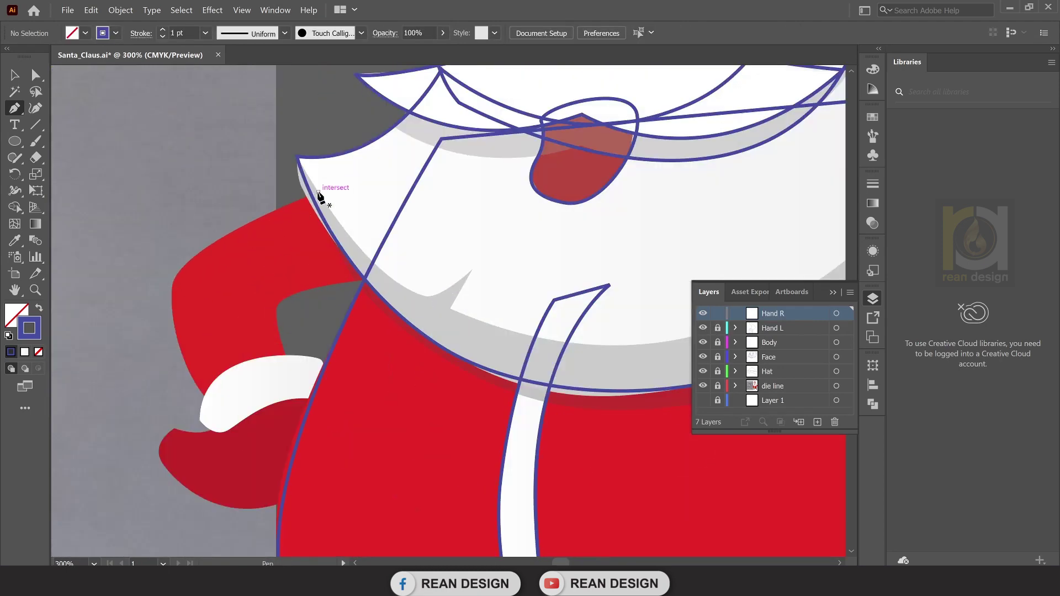
left_click(184, 267)
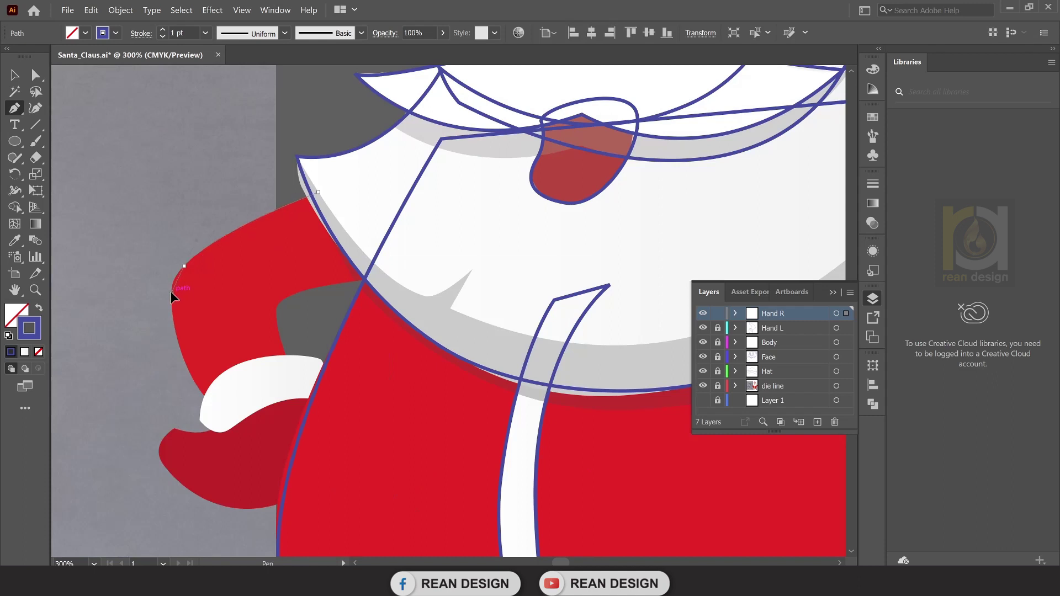
left_click_drag(204, 396, 236, 438)
left_click_drag(204, 396, 290, 364)
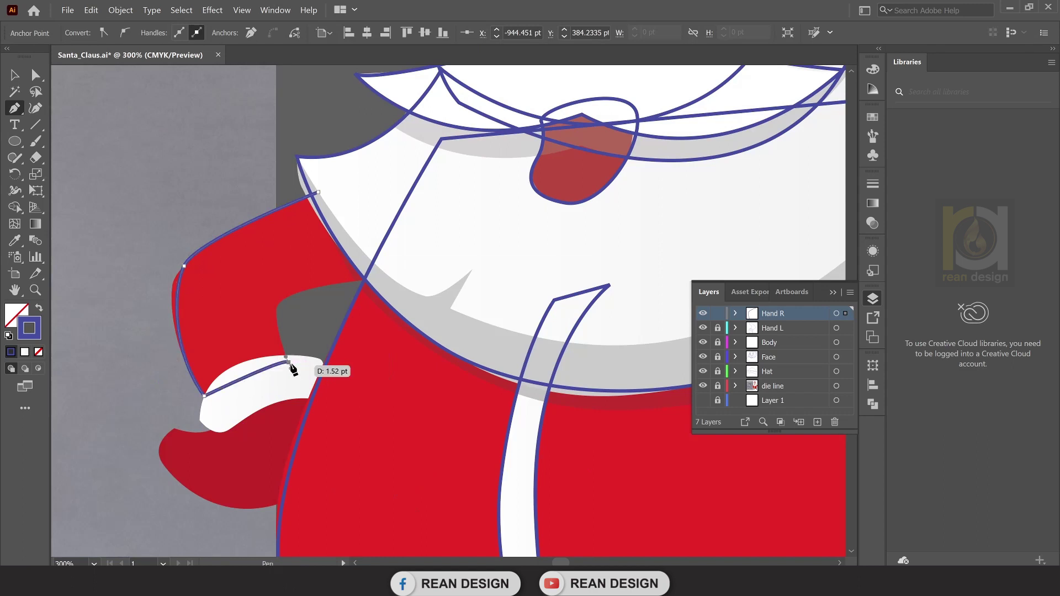
left_click_drag(277, 305, 288, 294)
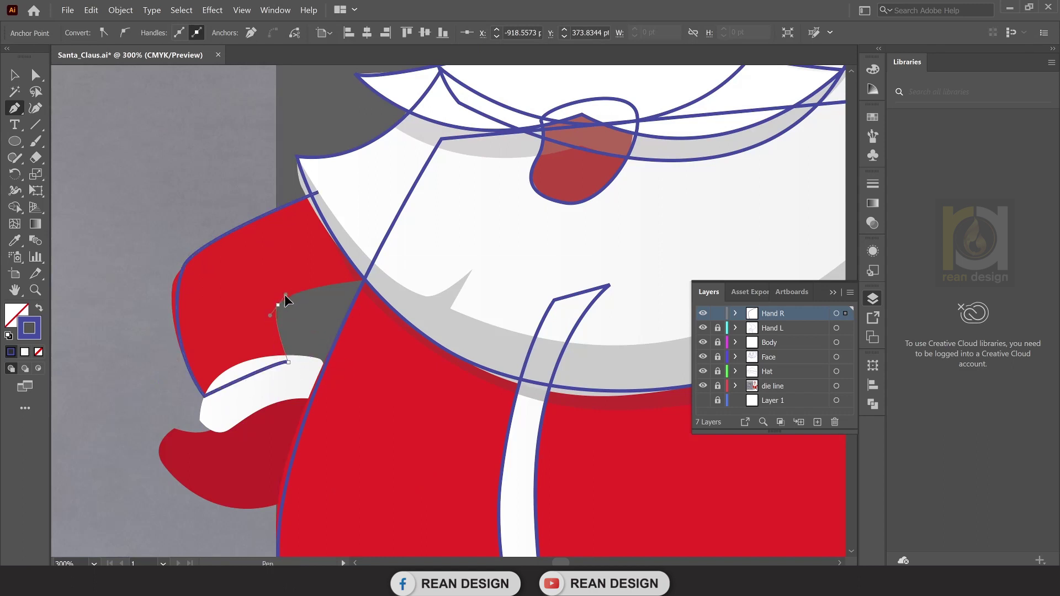
left_click_drag(373, 276, 432, 268)
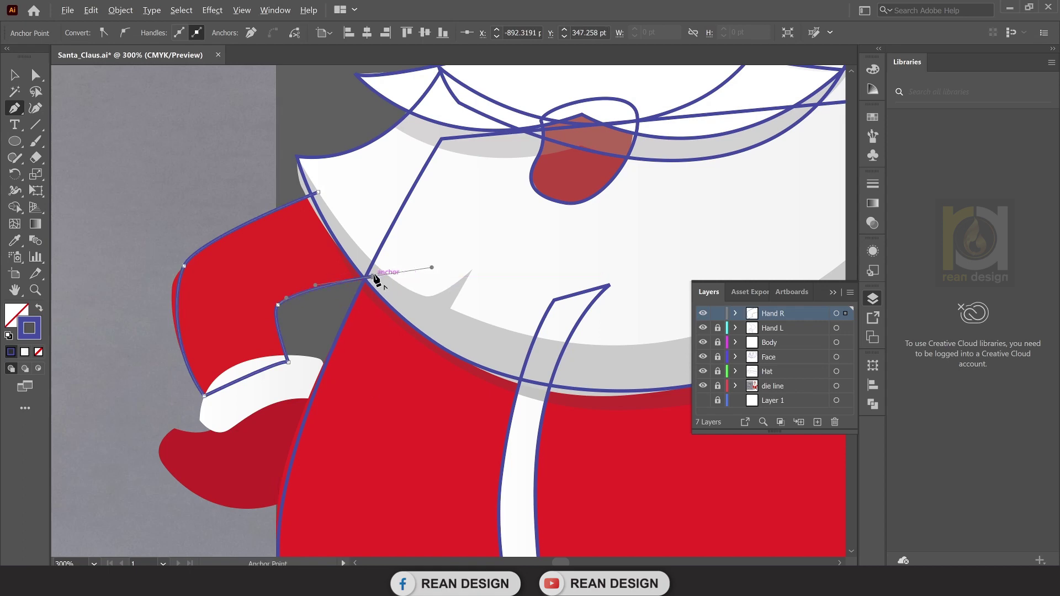
left_click_drag(318, 192, 318, 193)
scroll(348, 225, "down", 2)
scroll(238, 221, "down", 1)
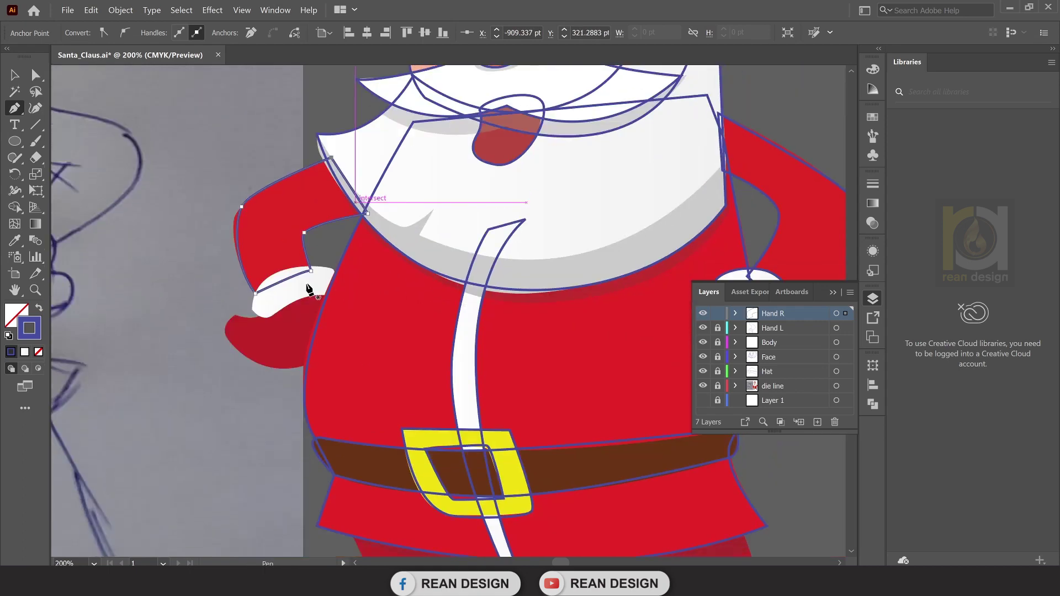
scroll(301, 284, "up", 3)
Continue the outline around the white cuff's corner and lower edge.
left_click(201, 330)
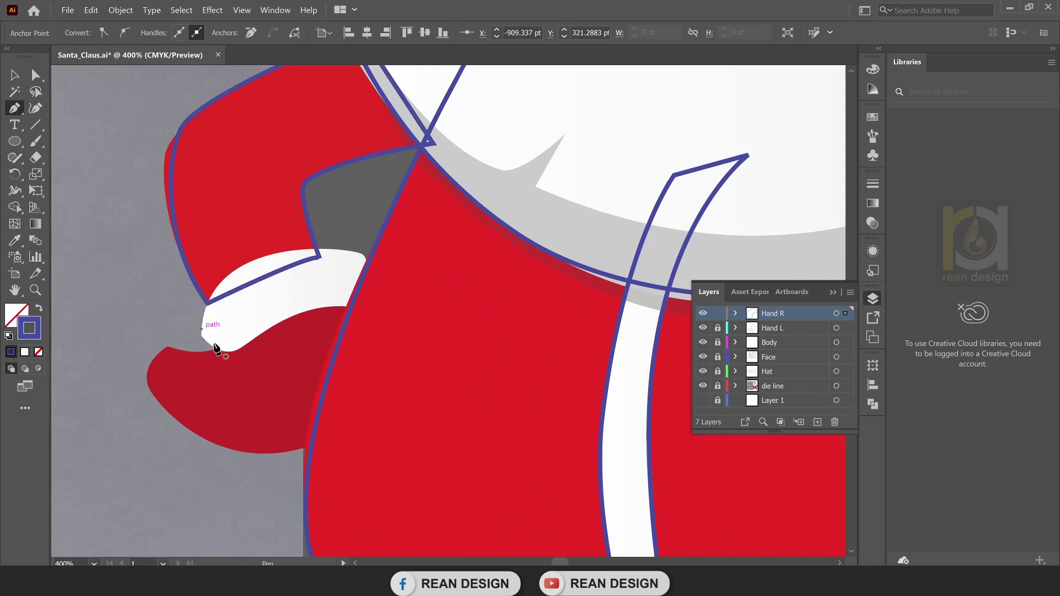
mouse_move(228, 351)
left_mouse_down()
mouse_move(249, 345)
mouse_move(236, 350)
left_mouse_up()
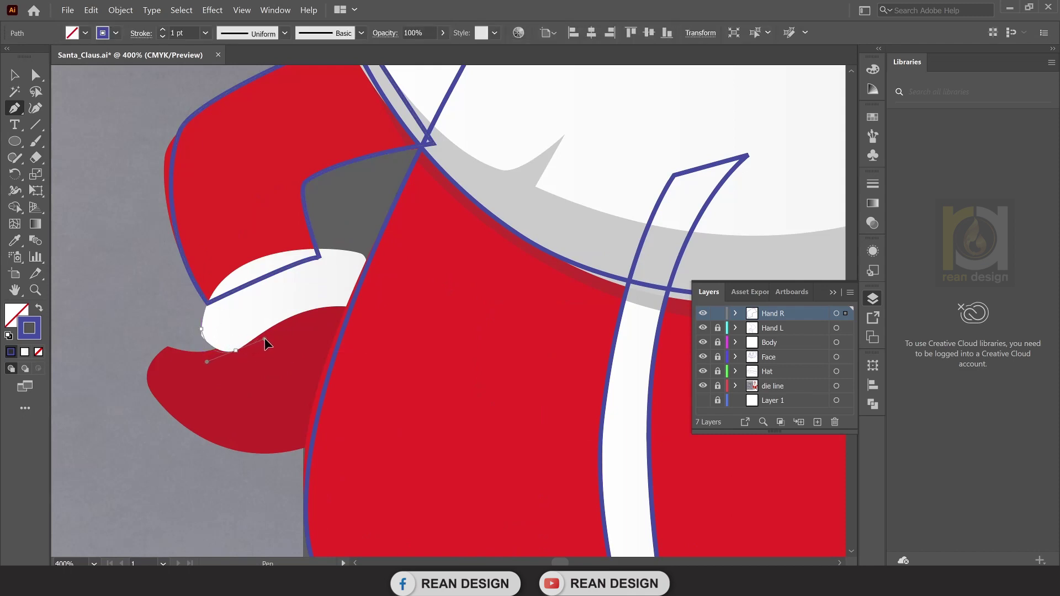
left_click_drag(363, 305, 428, 322)
left_click_drag(363, 305, 355, 251)
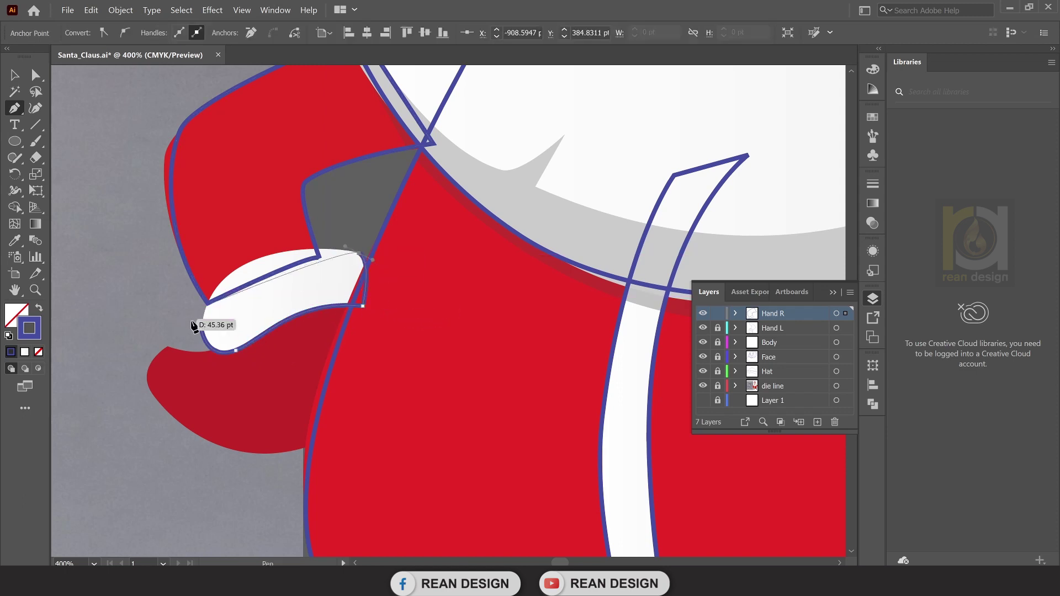
left_click_drag(201, 329, 203, 425)
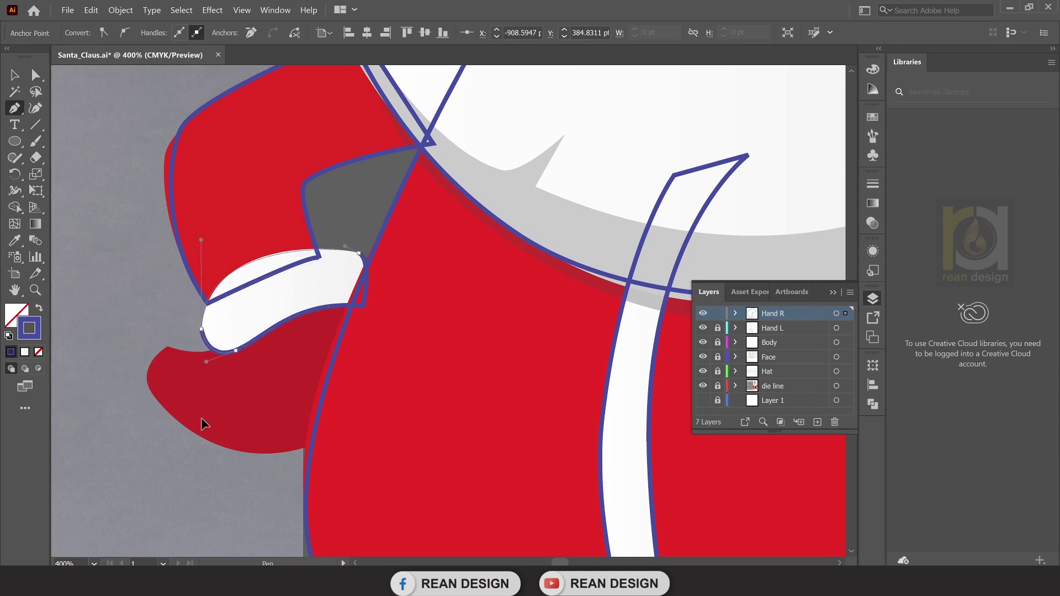
scroll(166, 359, "down", 3)
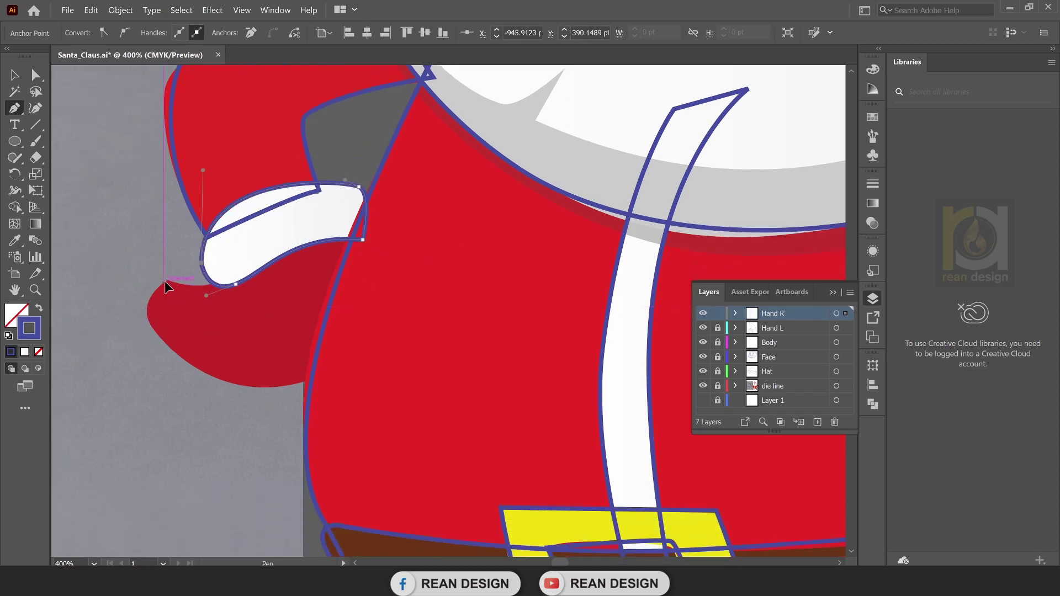
Wrap the outline around the mitten, close it at its start, and deselect.
left_click(166, 286)
mouse_move(150, 323)
left_mouse_down()
mouse_move(329, 384)
mouse_move(423, 321)
left_mouse_up()
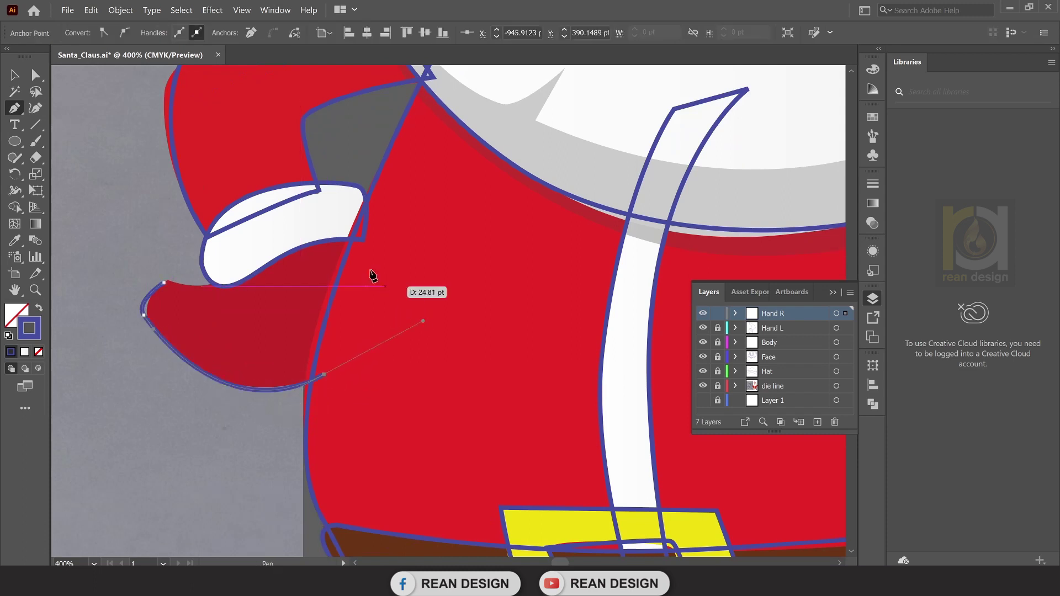
left_click_drag(358, 213, 330, 213)
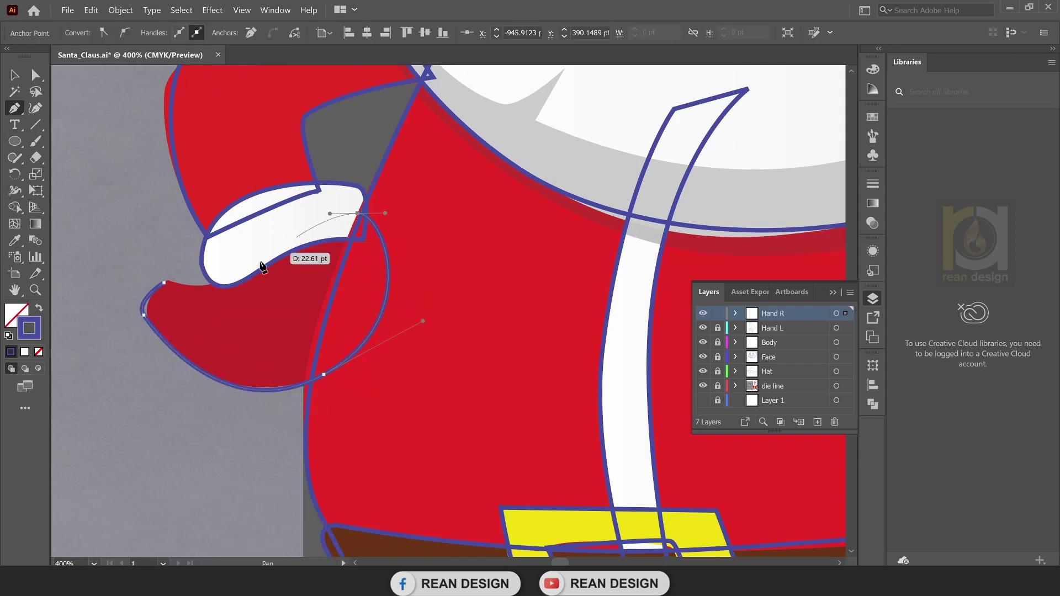
left_click_drag(164, 283, 95, 260)
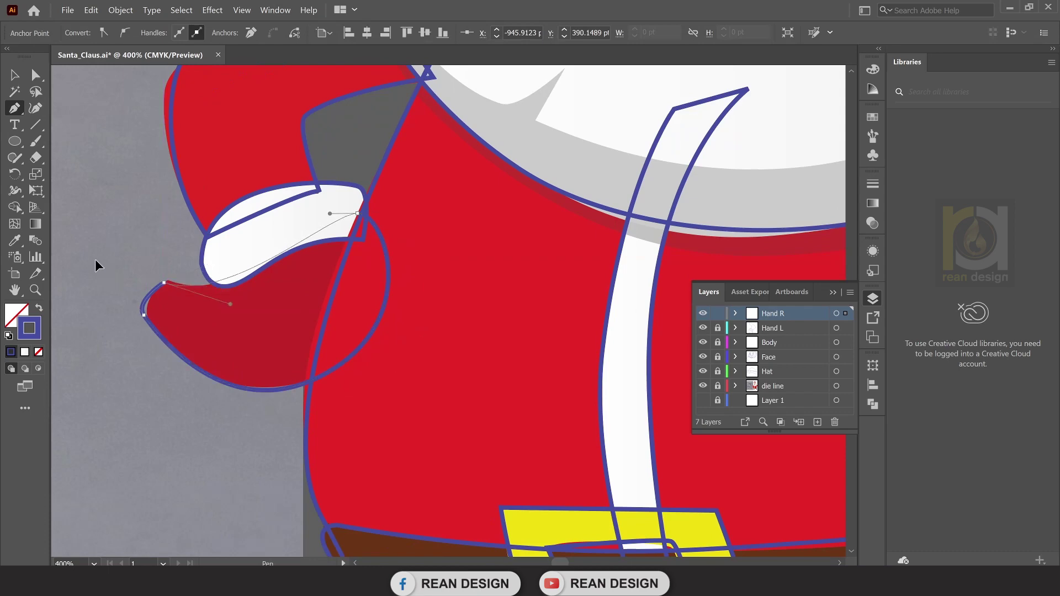
scroll(95, 259, "down", 2)
scroll(303, 331, "up", 2)
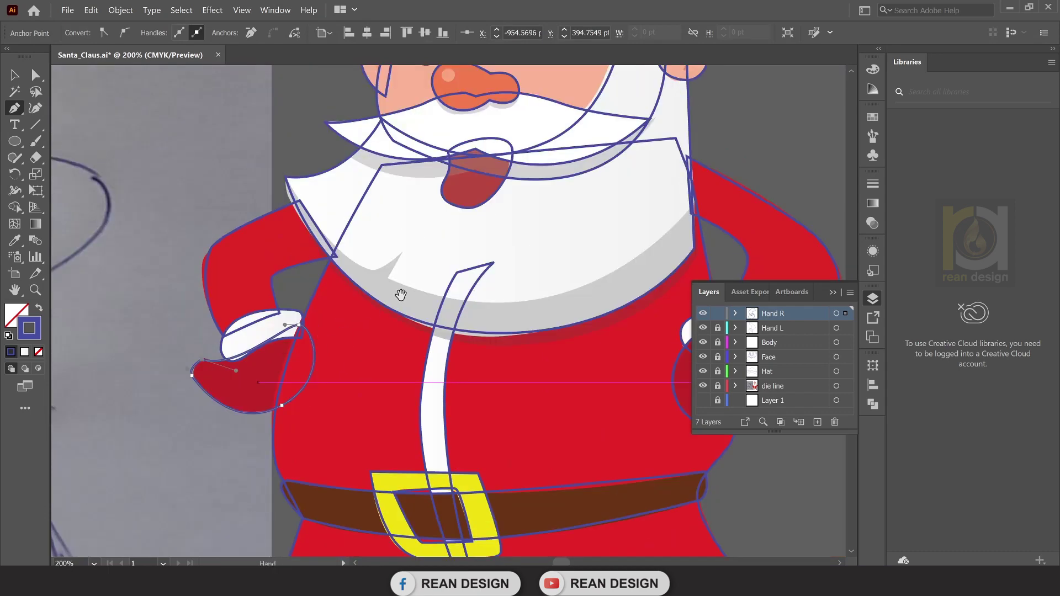
left_click_drag(401, 295, 329, 285)
key("v")
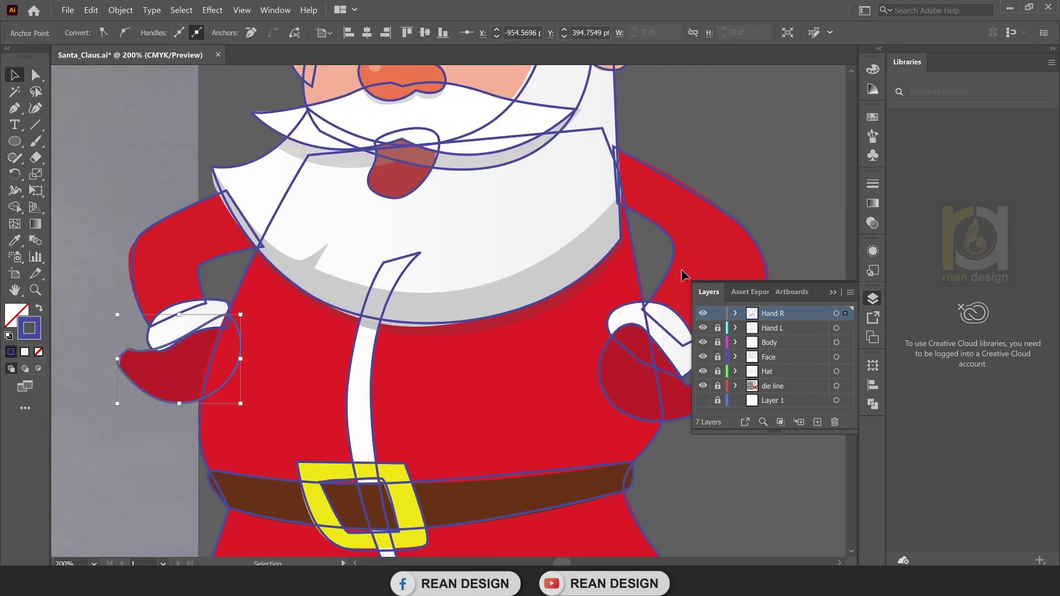
left_click_drag(685, 274, 551, 267)
left_click(655, 391)
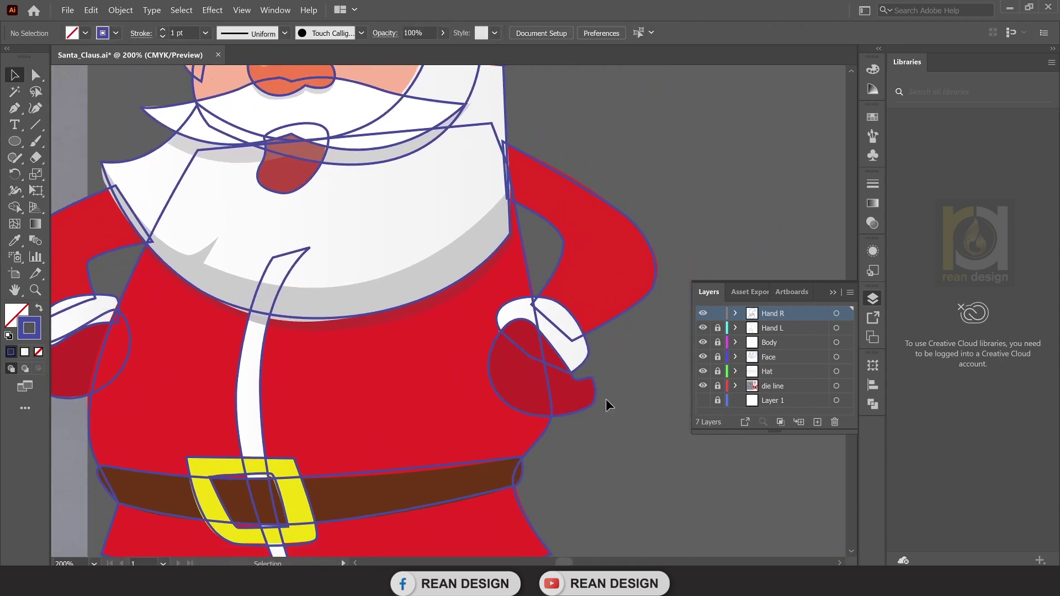
scroll(605, 399, "down", 1)
Zoom out to the whole Santa and add a new Layer 8 above Hand R.
key("ctrl+minus")
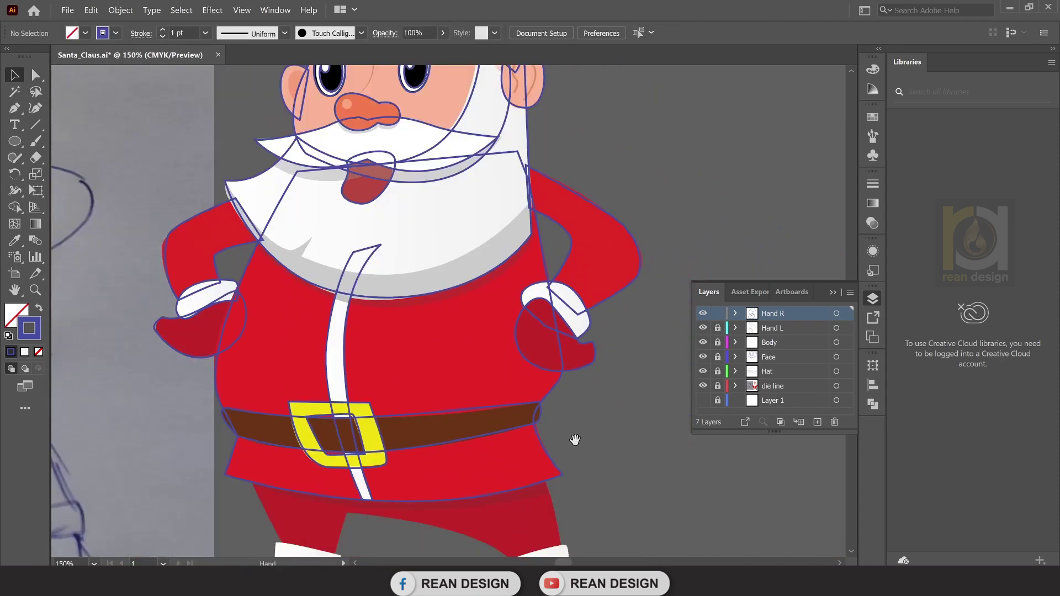
scroll(542, 353, "down", 4)
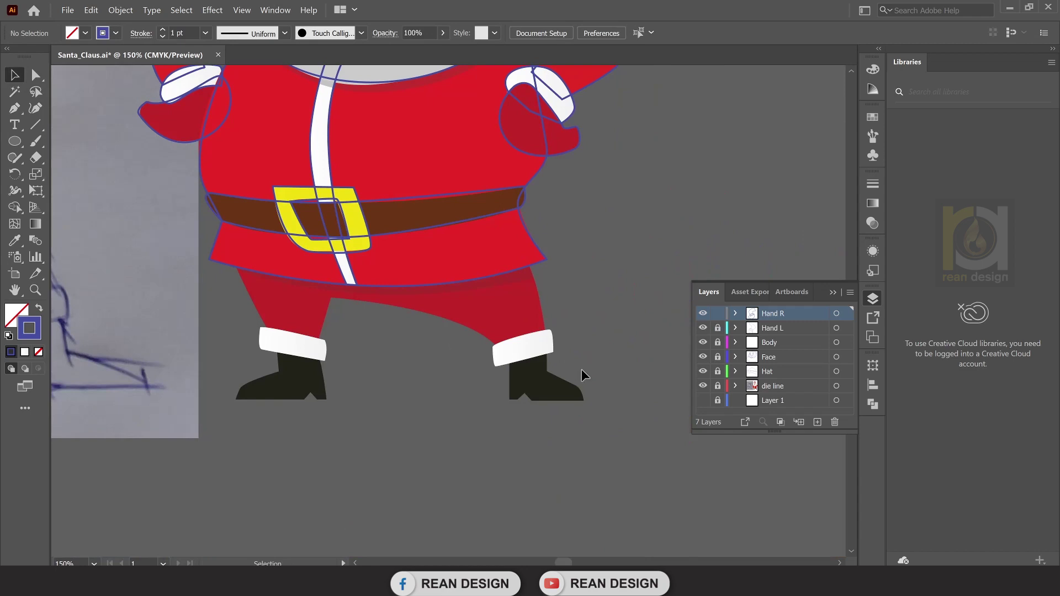
left_click(817, 422)
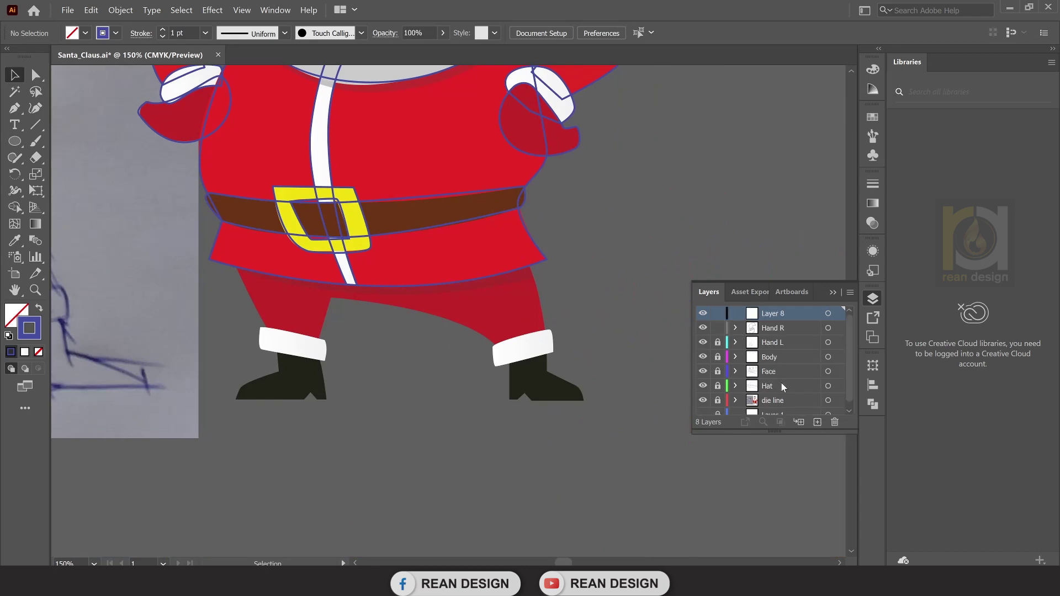
scroll(472, 304, "up", 2)
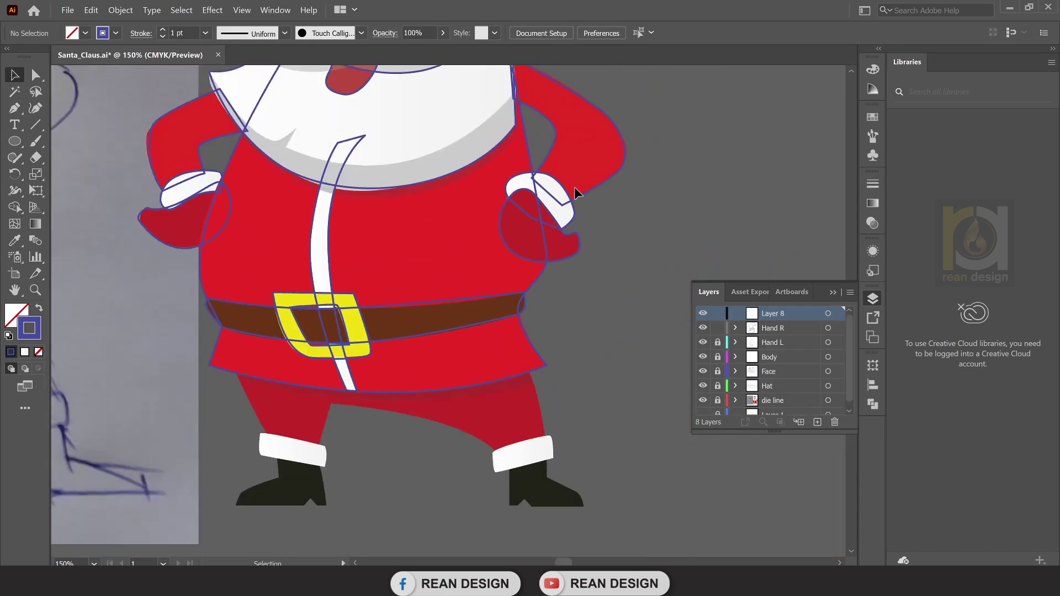
scroll(568, 269, "up", 1)
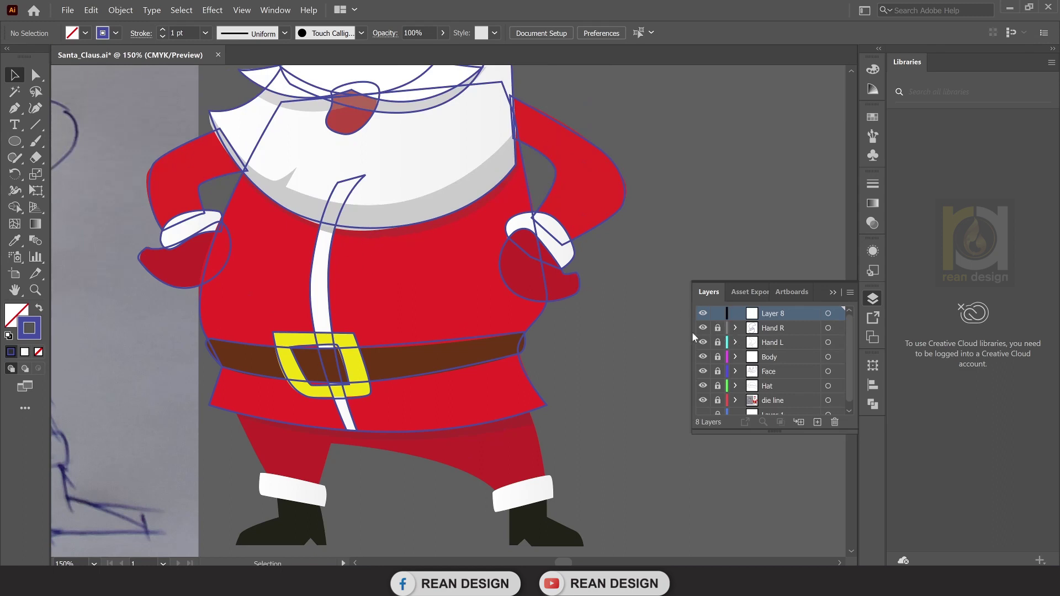
left_click(781, 330)
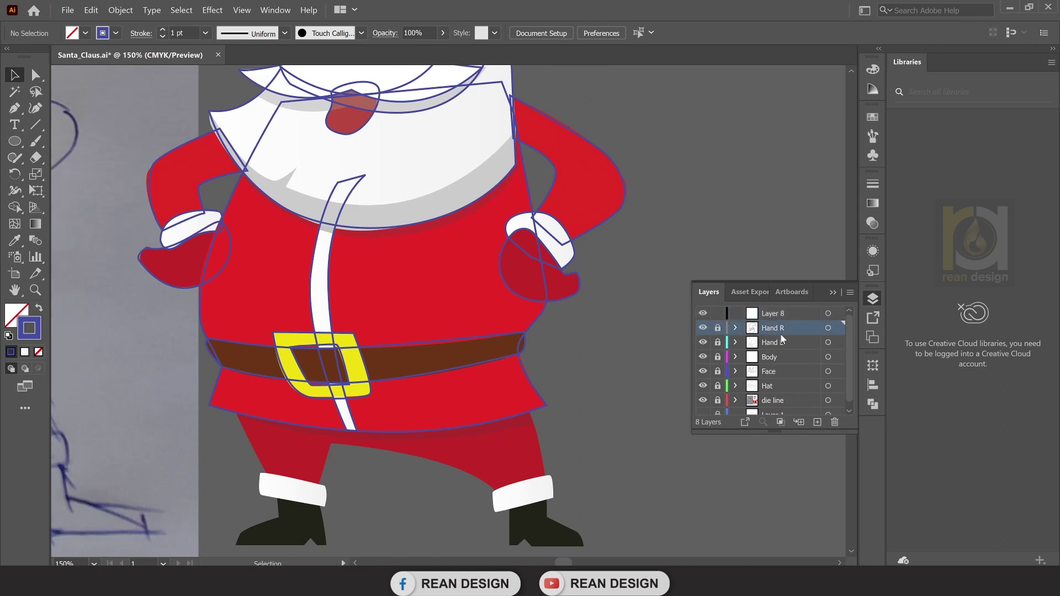
scroll(601, 312, "up", 1)
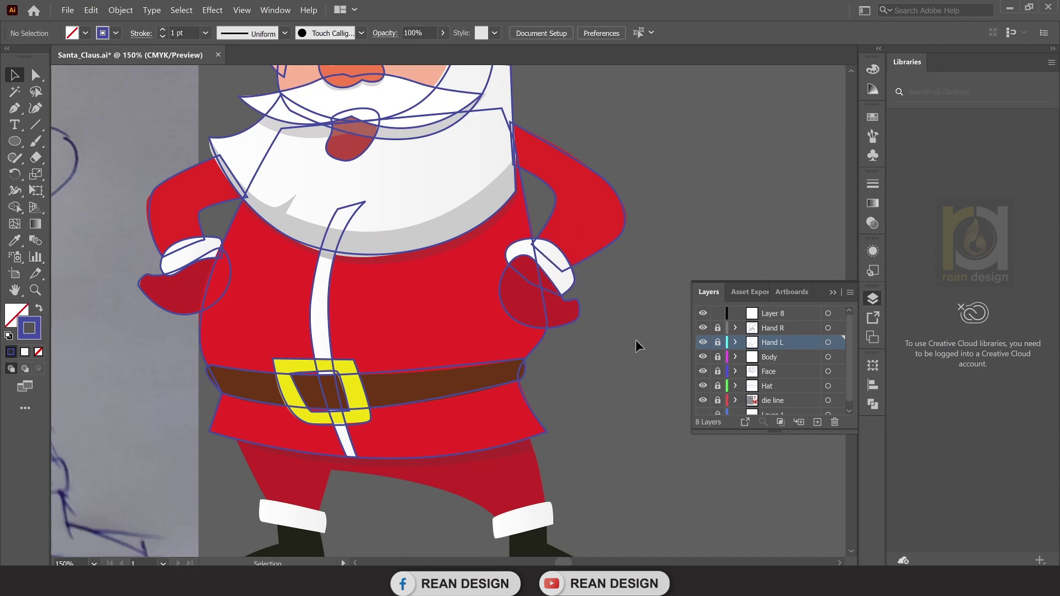
scroll(635, 340, "down", 2)
scroll(634, 332, "down", 2)
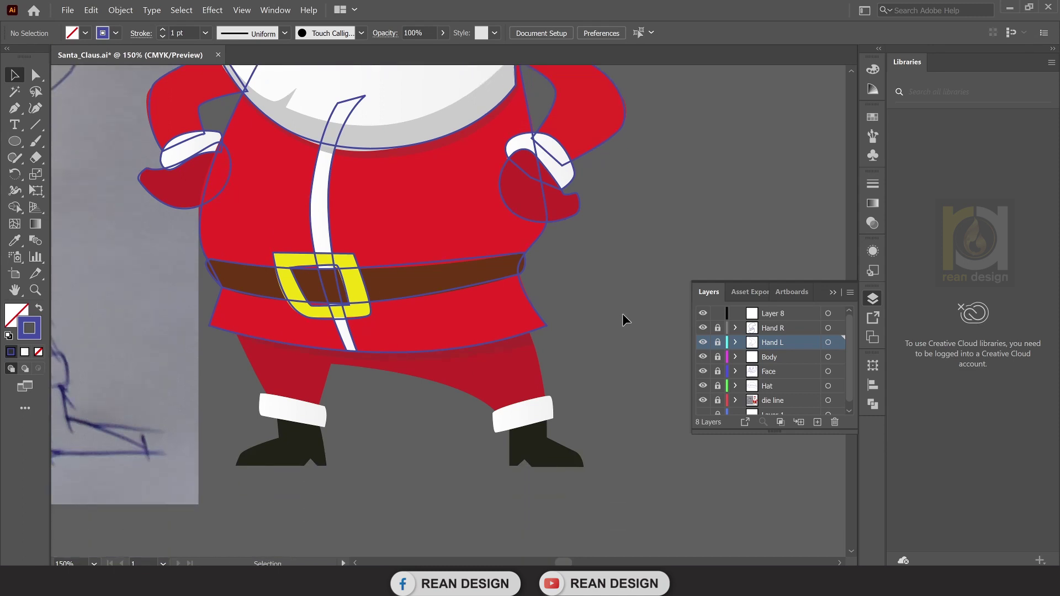
scroll(393, 326, "down", 1)
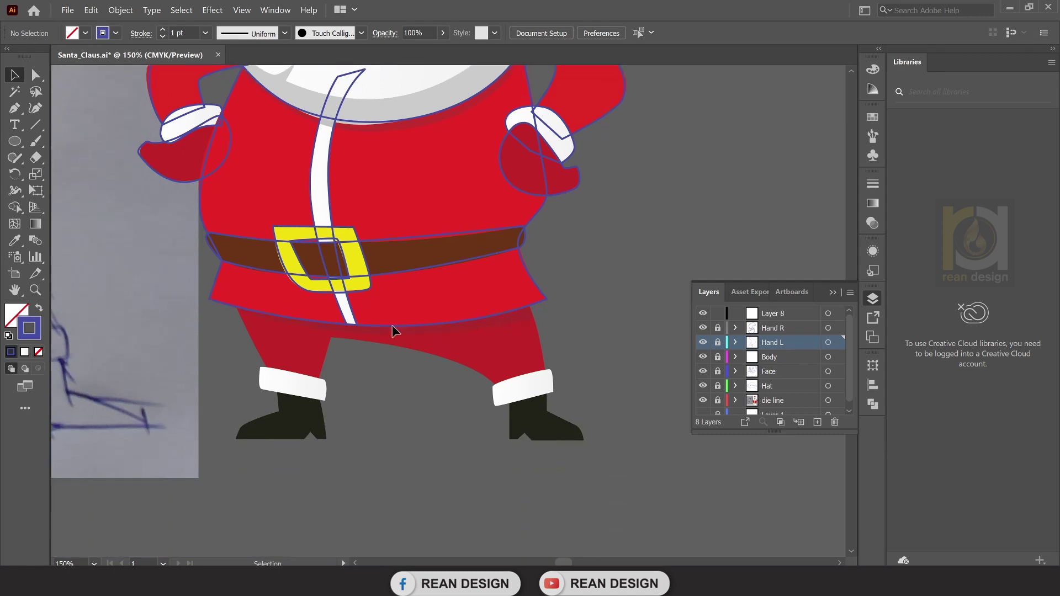
scroll(439, 350, "up", 1)
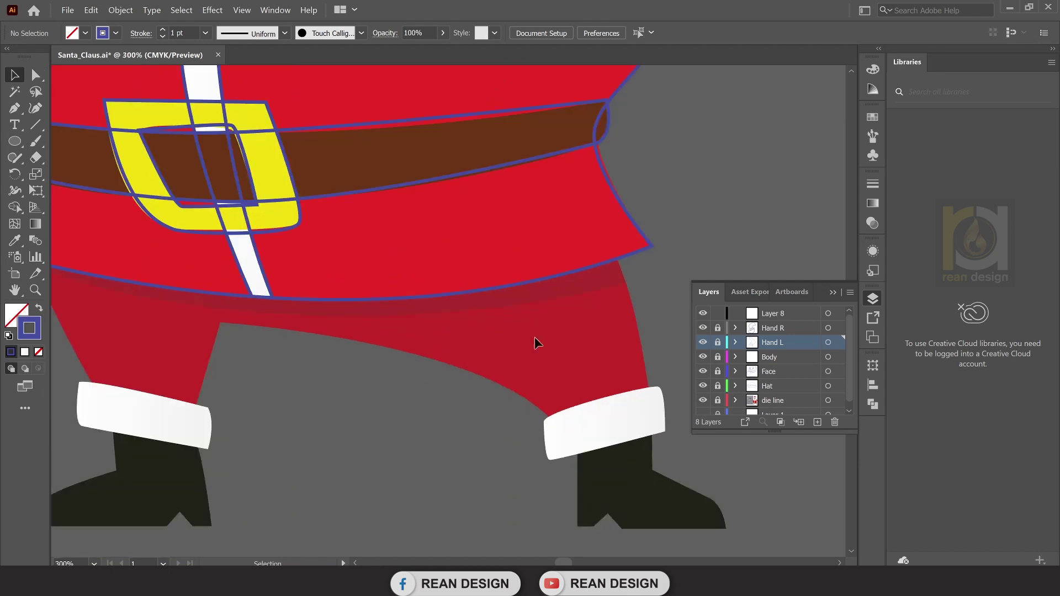
scroll(385, 326, "up", 1)
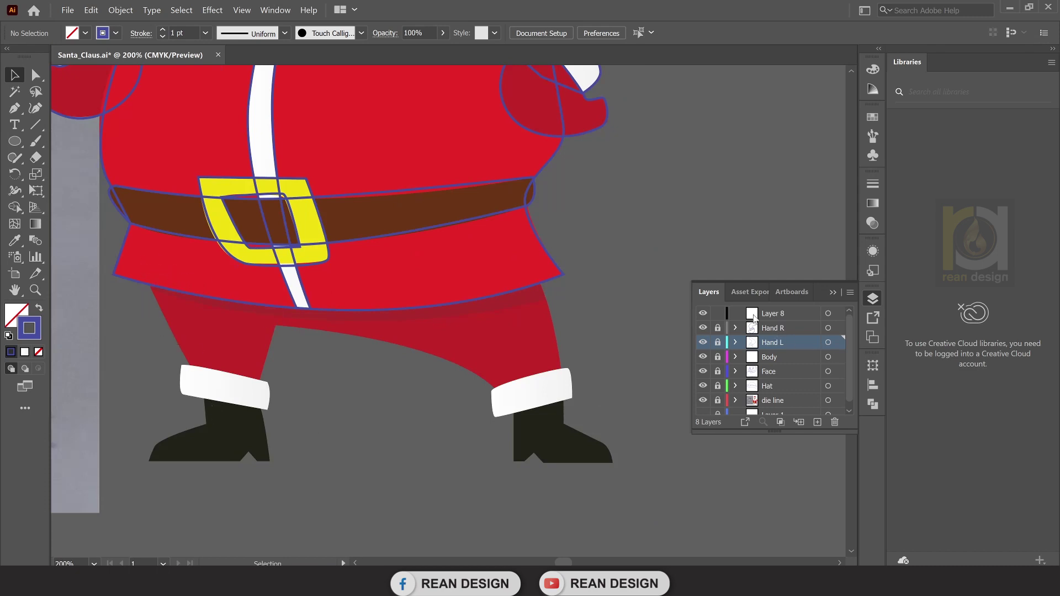
Rename Layer 8 to 'Leg'.
left_click(787, 318)
double_click(776, 313)
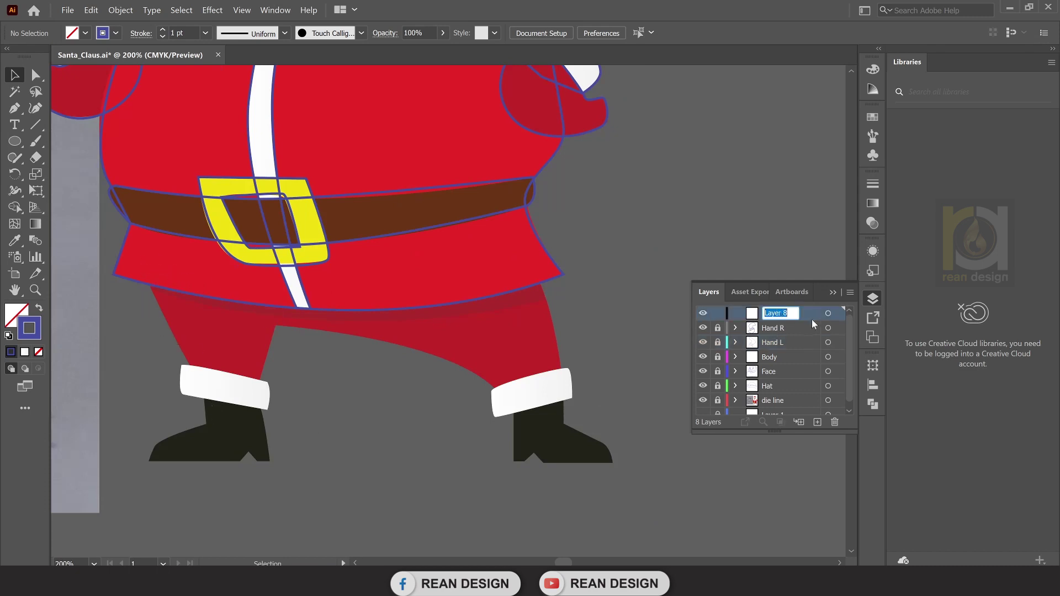
type("Leg")
key("Return")
Trace a closed outline of the red trousers from the coat hem to both boot cuffs.
left_click(15, 108)
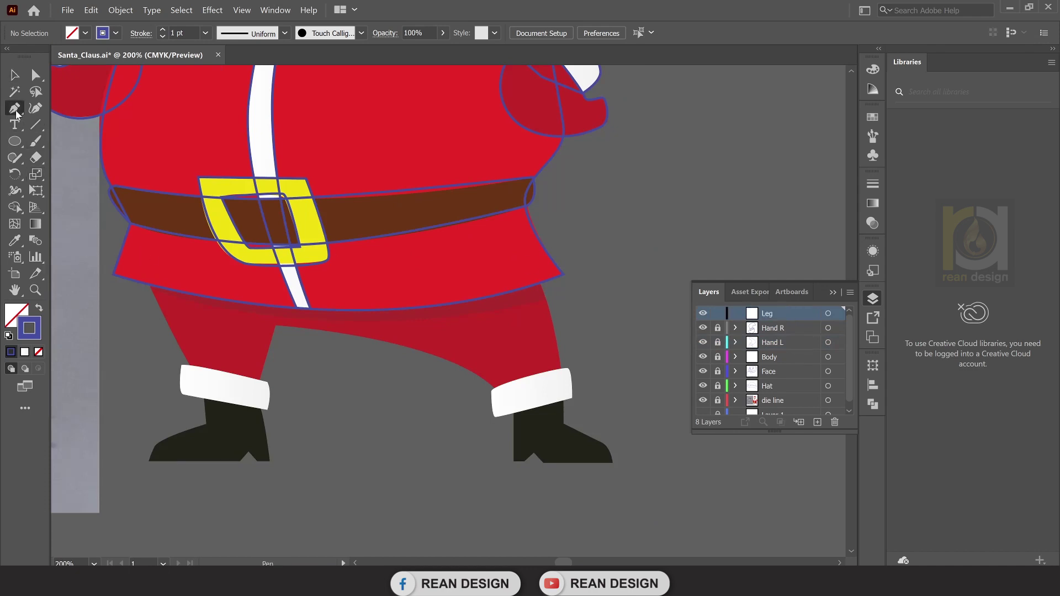
left_click(146, 273)
left_click_drag(190, 366, 212, 400)
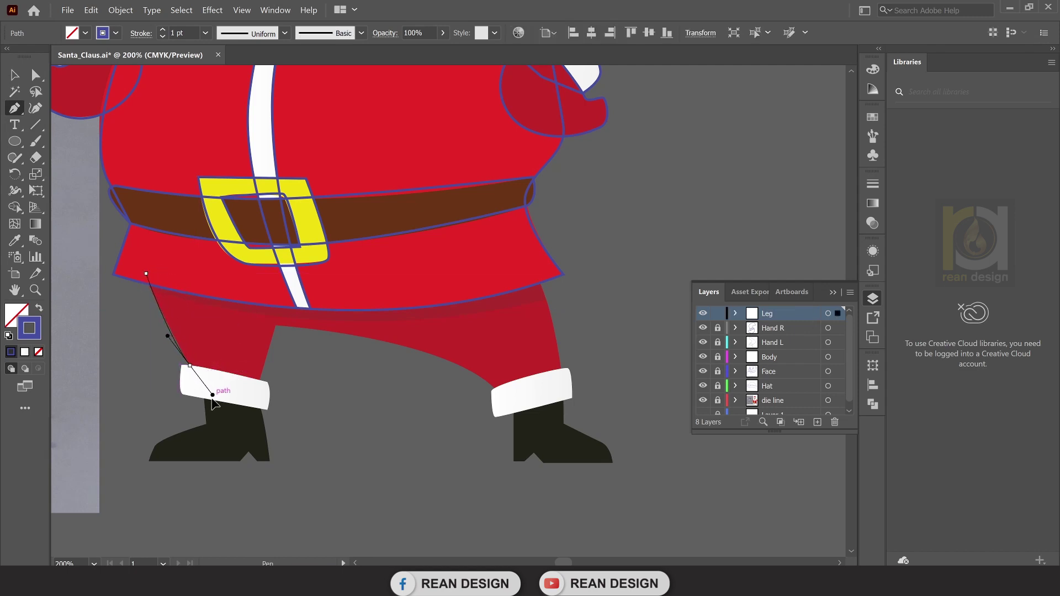
left_click(190, 366)
left_click(202, 387)
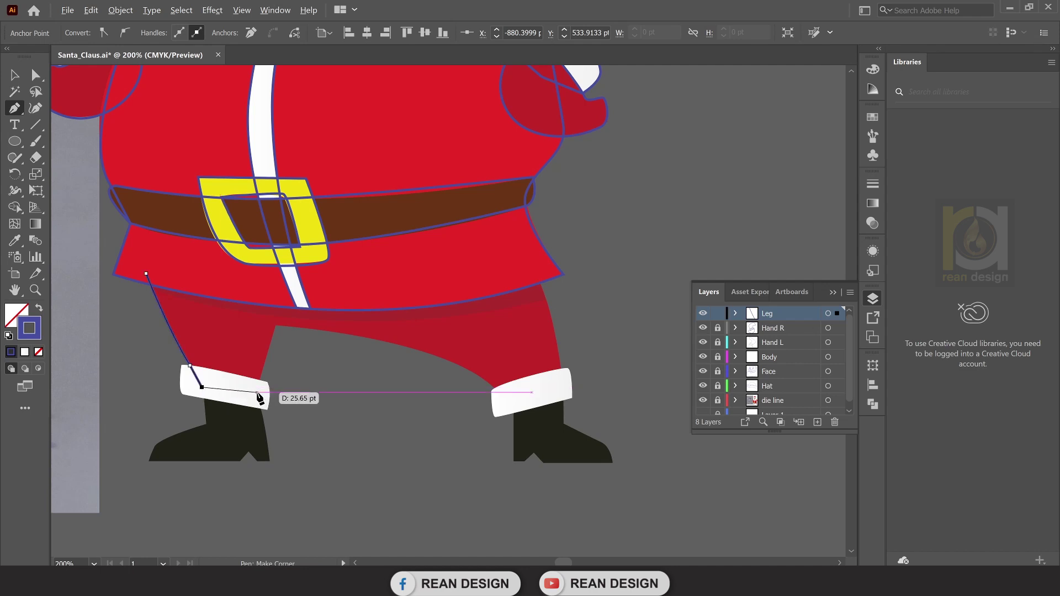
left_click(257, 392)
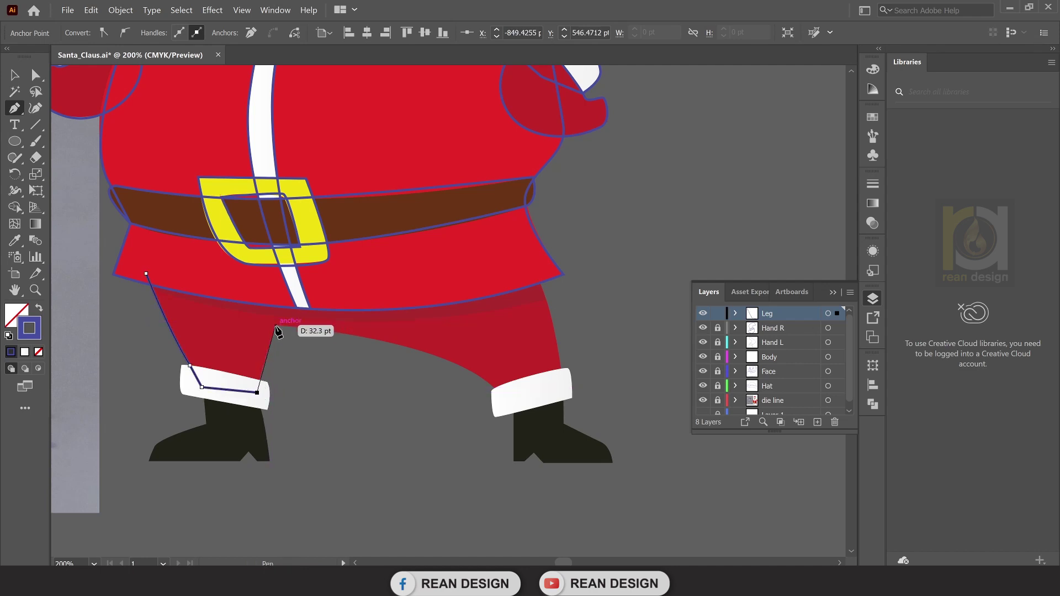
left_click(275, 326)
left_click_drag(499, 397, 540, 459)
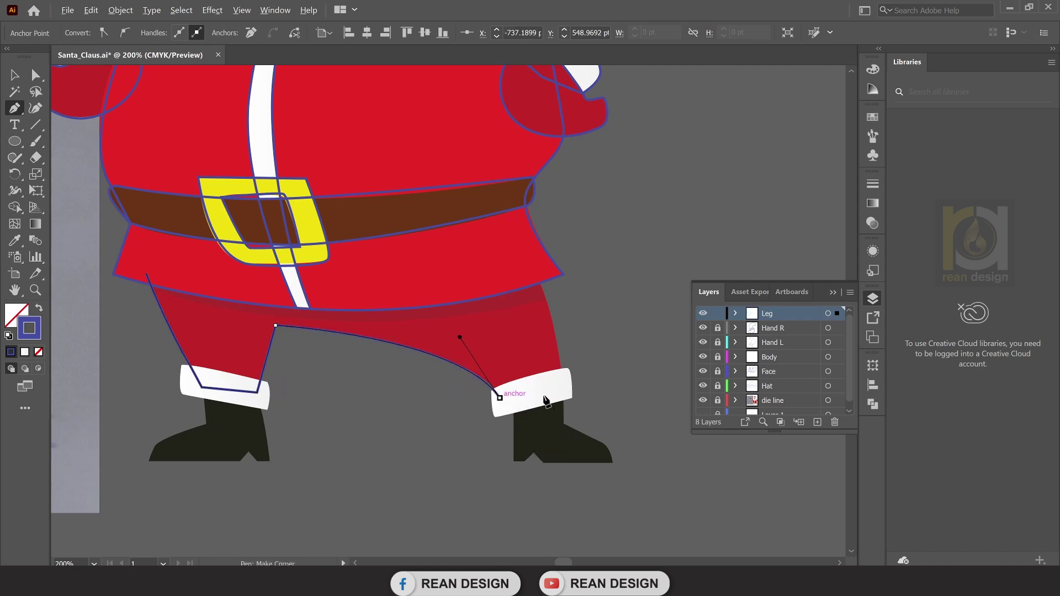
left_click(560, 381)
left_click_drag(532, 268, 505, 237)
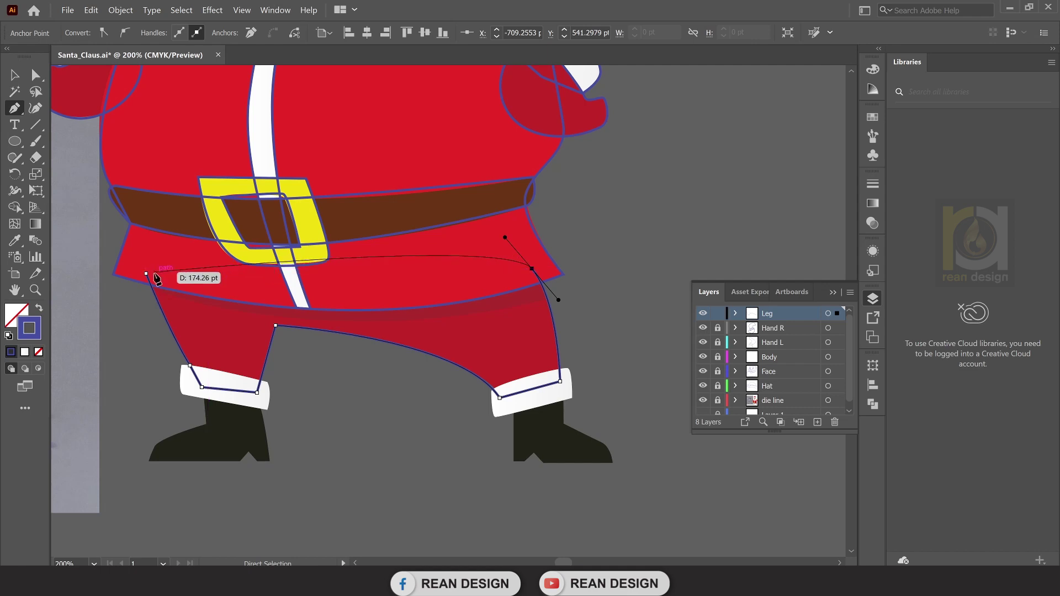
left_click_drag(146, 273, 168, 332)
scroll(240, 326, "down", 4)
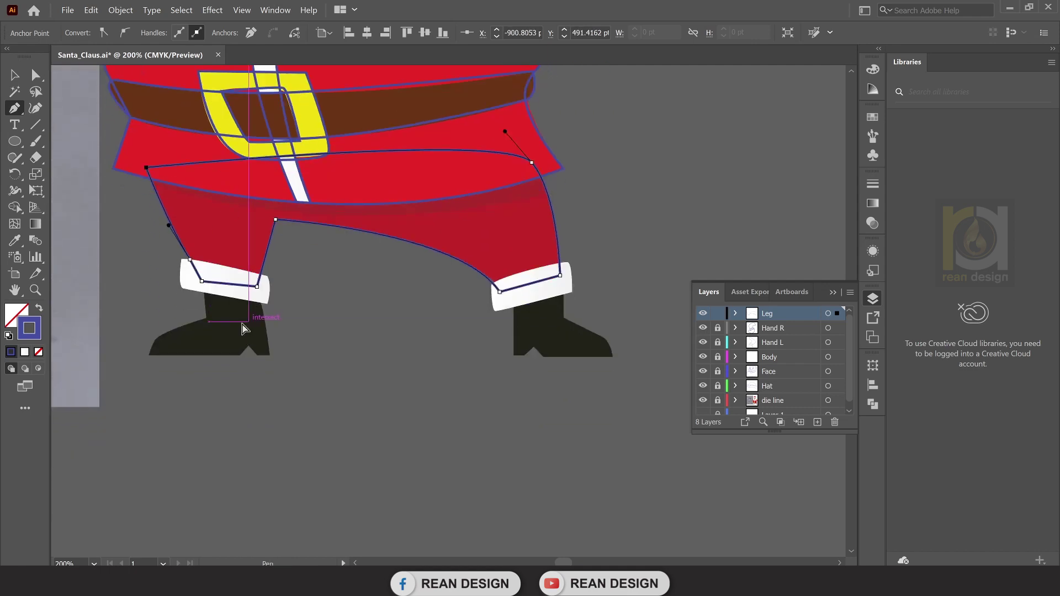
scroll(241, 326, "up", 1)
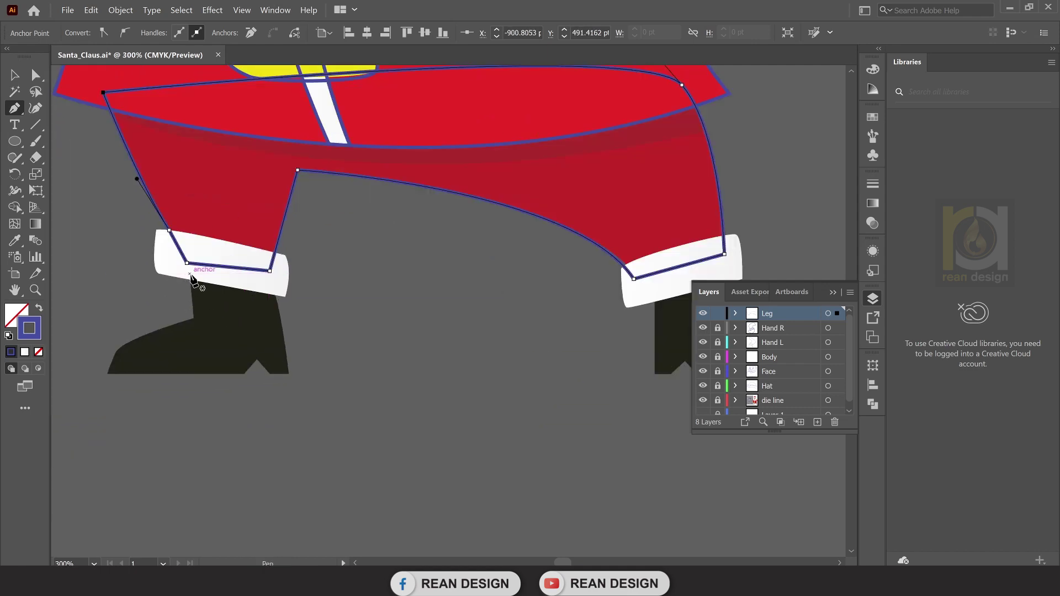
left_click(191, 276)
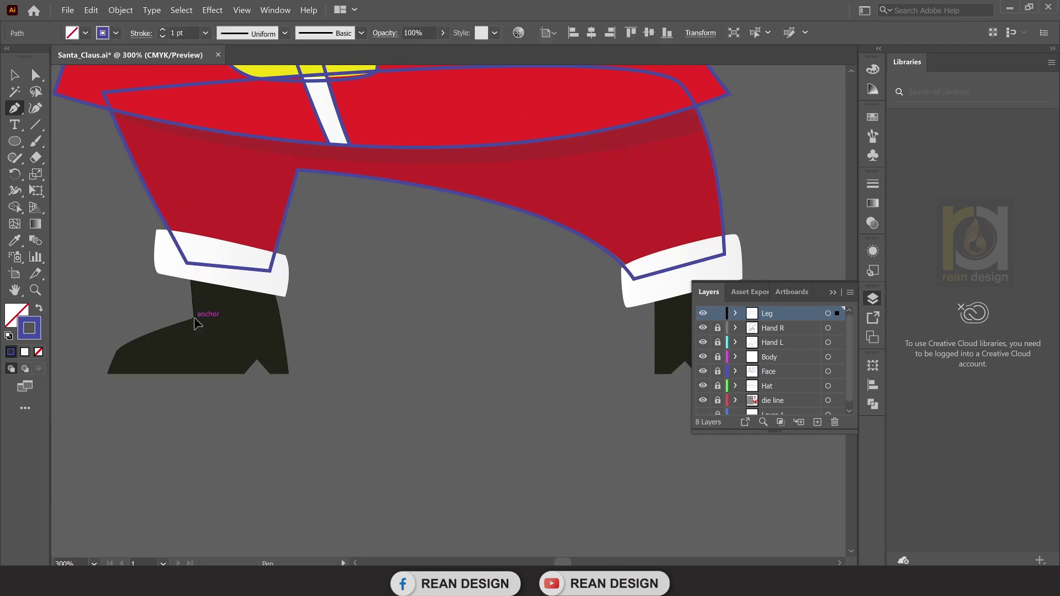
Trace a closed outline of the left black boot, including the heel notch.
left_click(194, 319)
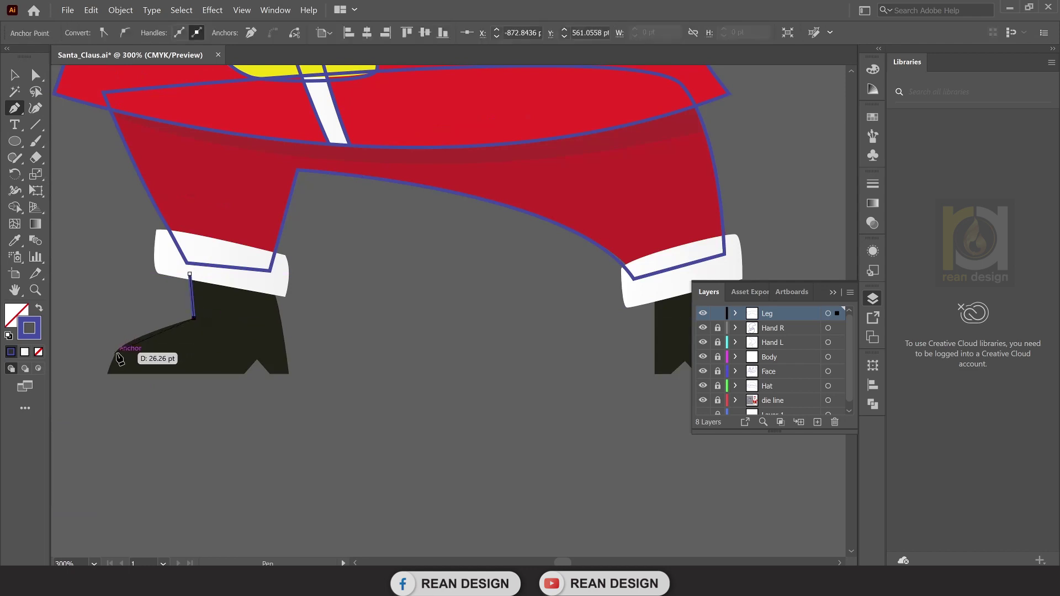
left_click_drag(116, 352, 110, 363)
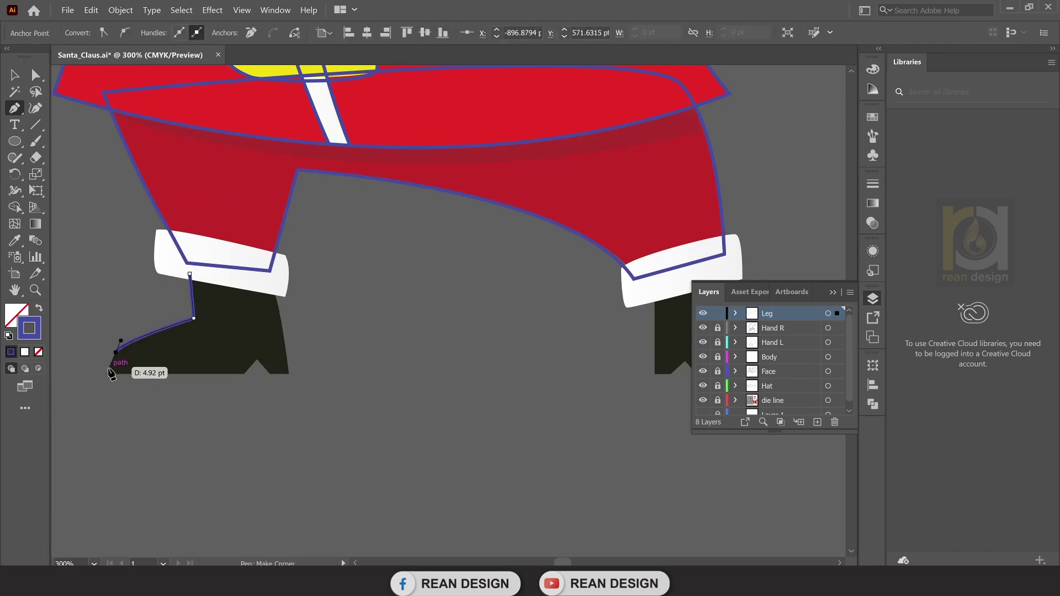
left_click(107, 374)
left_click(241, 374)
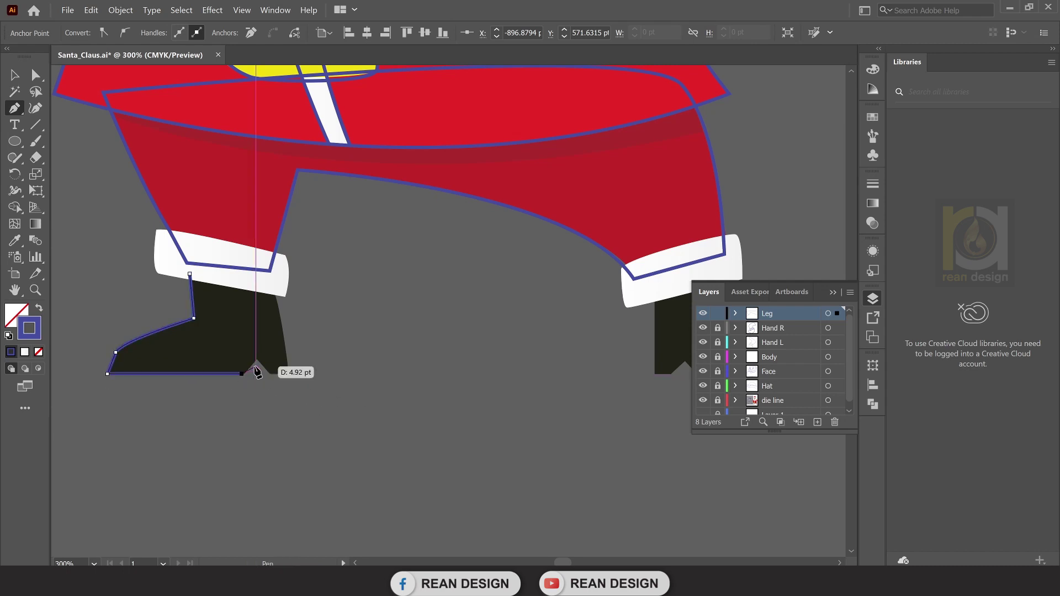
left_click(270, 374)
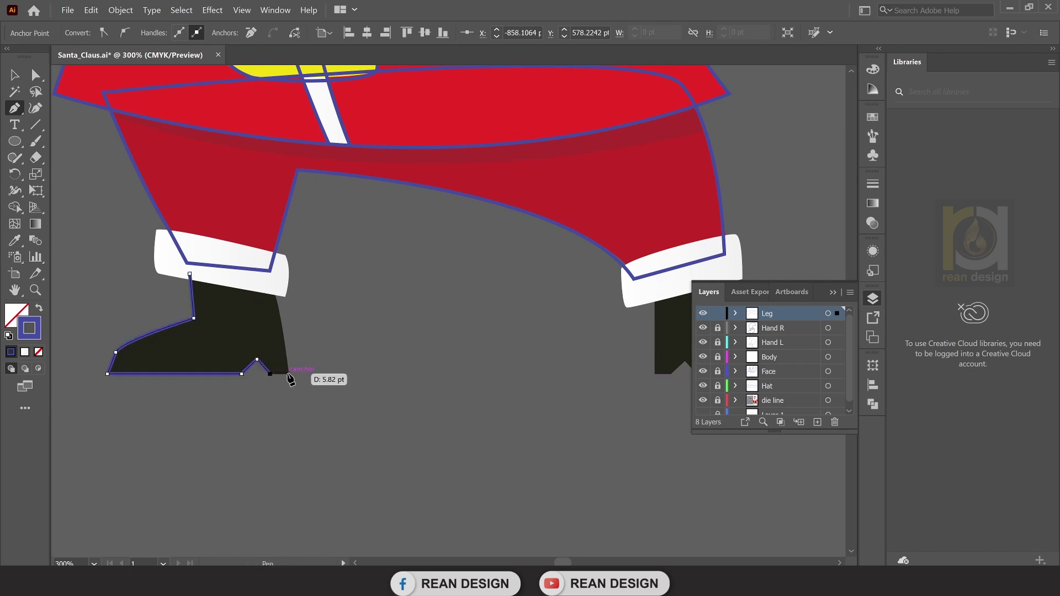
left_click_drag(273, 281, 265, 278)
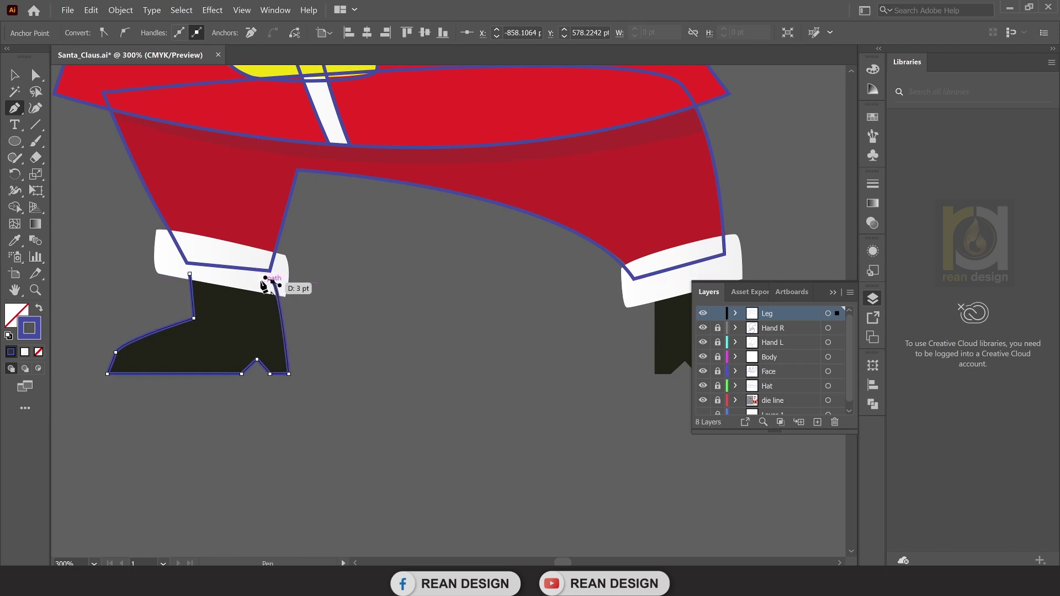
left_click(190, 274)
Trace a closed outline of the right black boot, including its heel notch.
left_click_drag(367, 343, 158, 274)
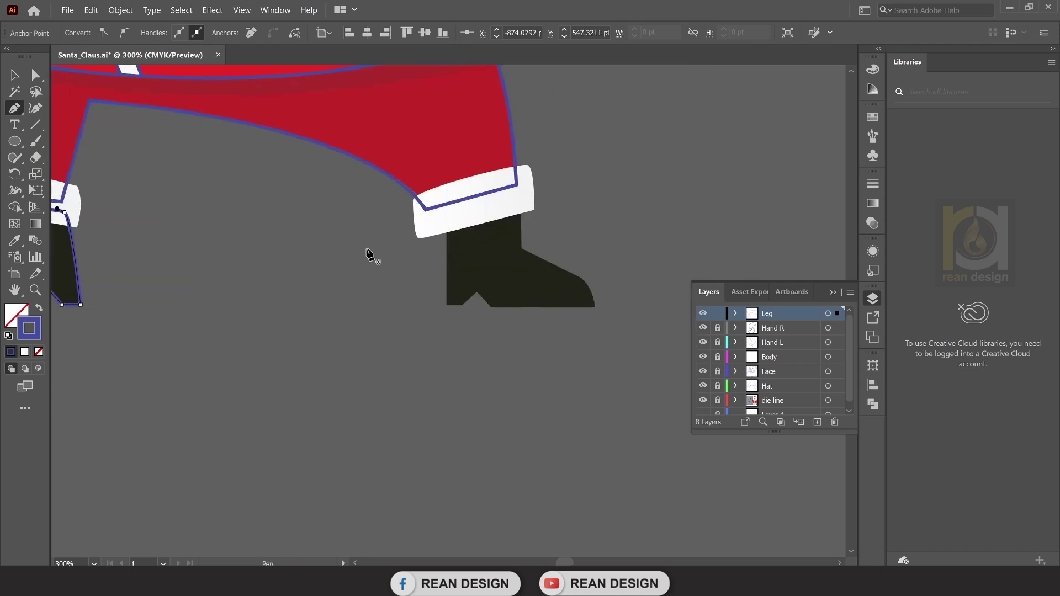
left_click(447, 227)
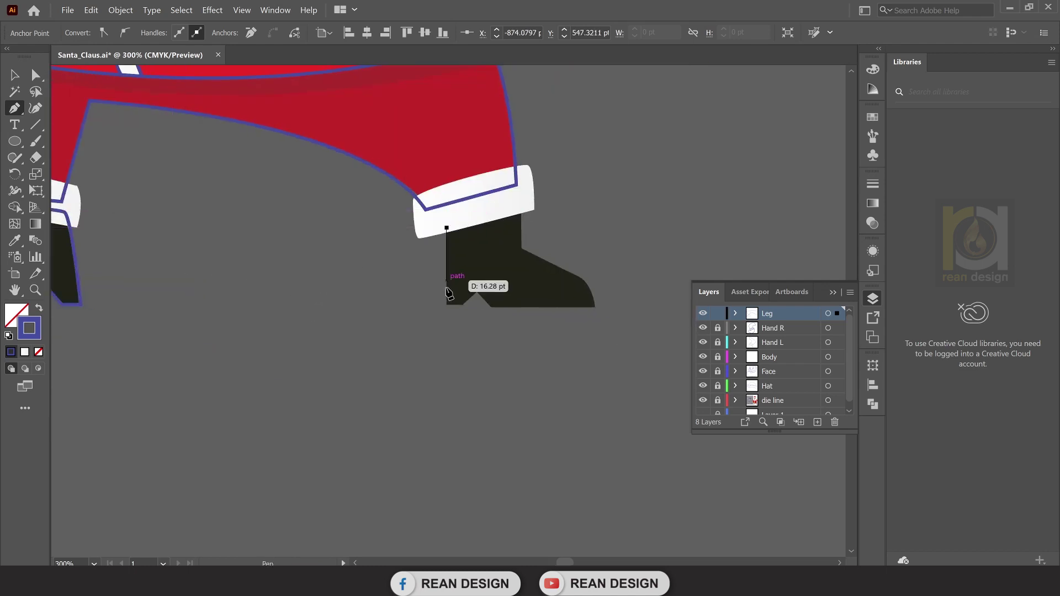
left_click(446, 304)
left_click(476, 291)
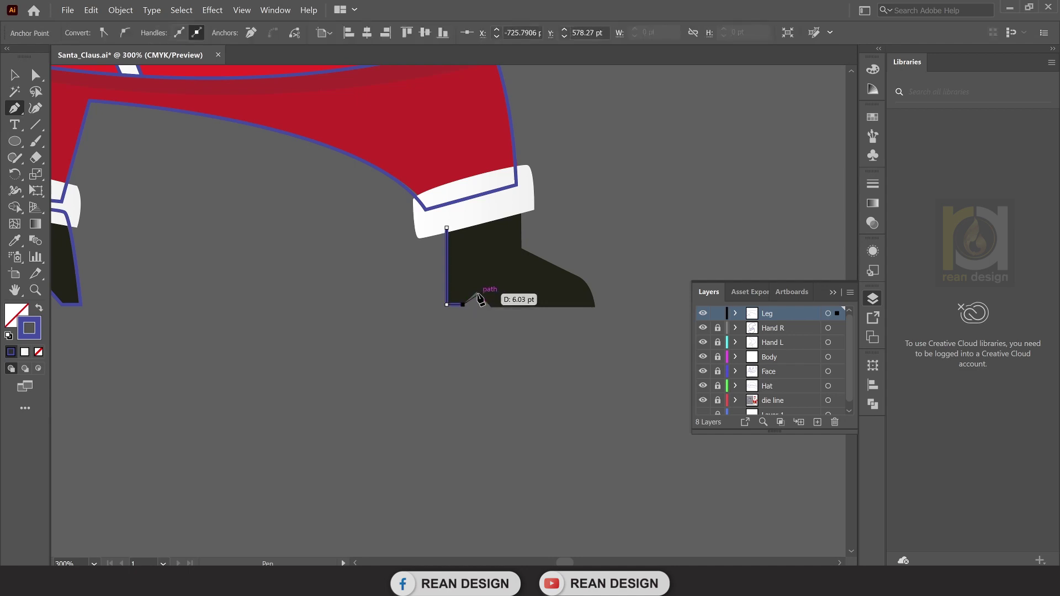
left_click(491, 307)
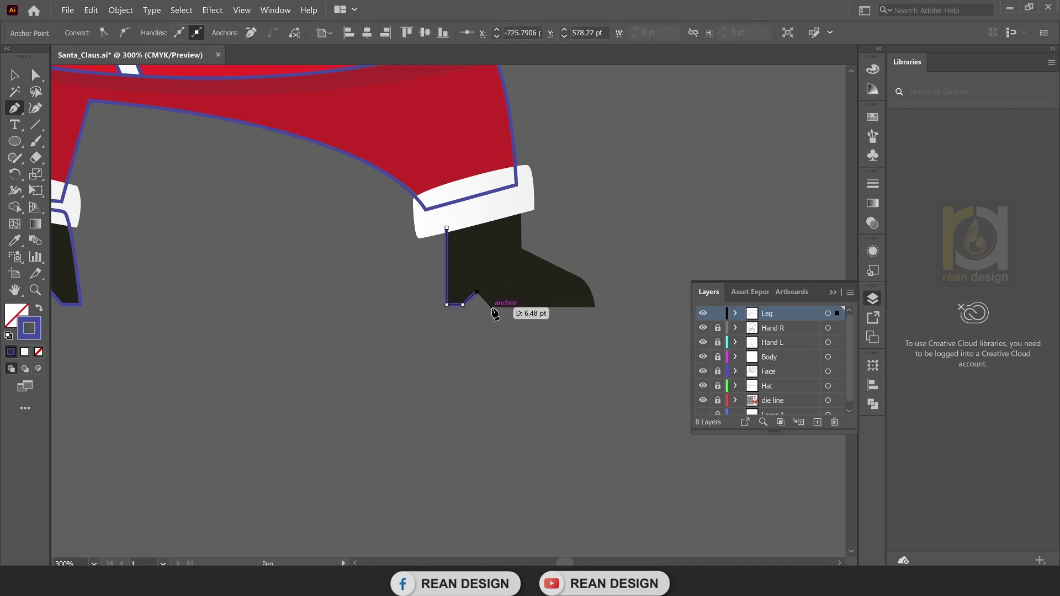
left_click(593, 307)
left_click_drag(578, 277, 572, 279)
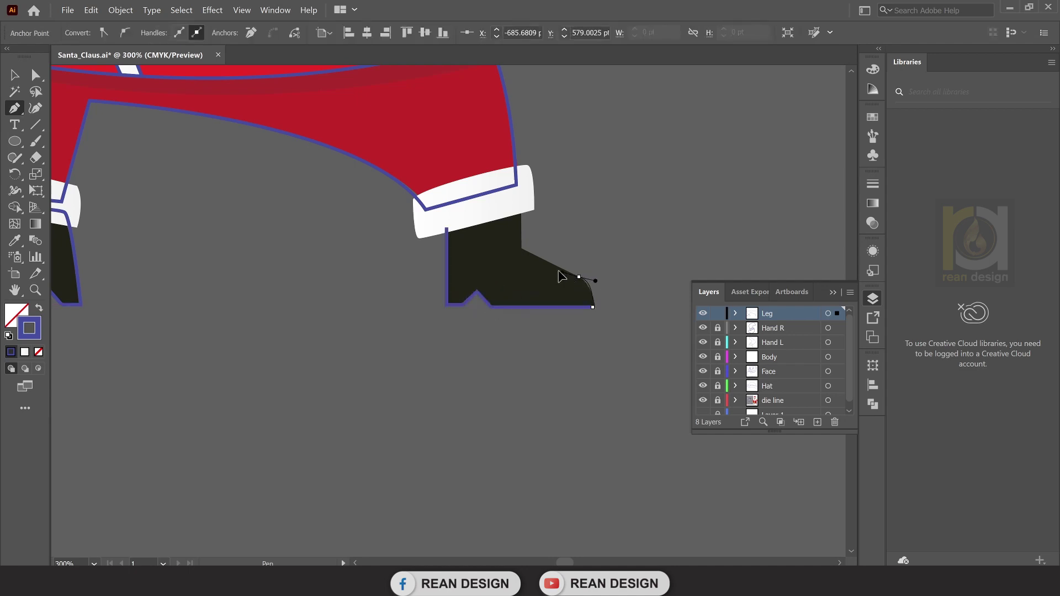
left_click(522, 248)
left_click(521, 207)
left_click(446, 227)
scroll(446, 227, "down", 2, "alt")
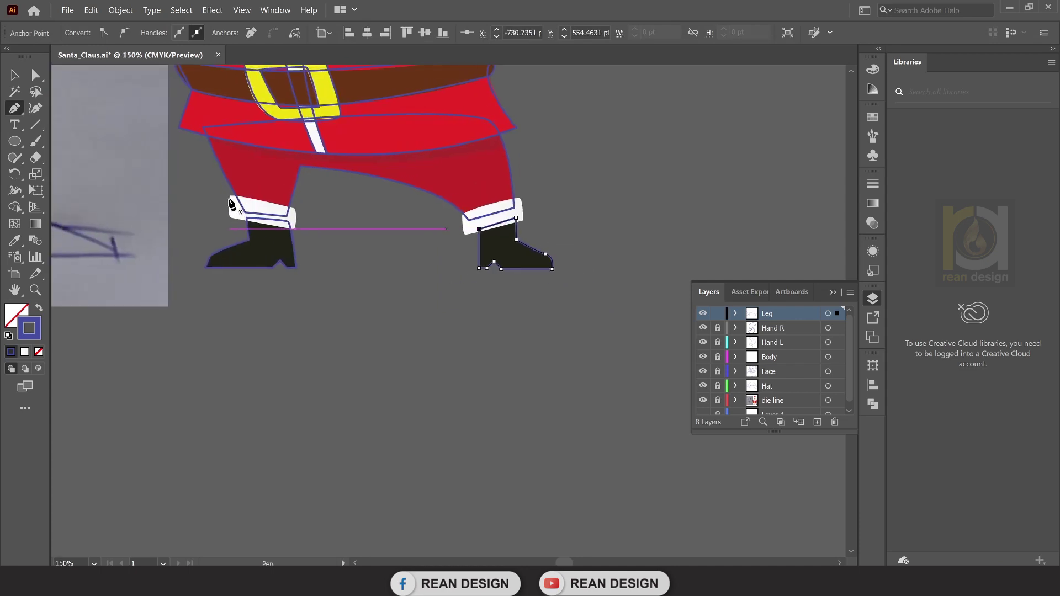
Trace a closed outline around the left white trouser cuff.
scroll(236, 210, "up", 2, "alt")
left_click(231, 194)
left_click_drag(237, 239, 251, 242)
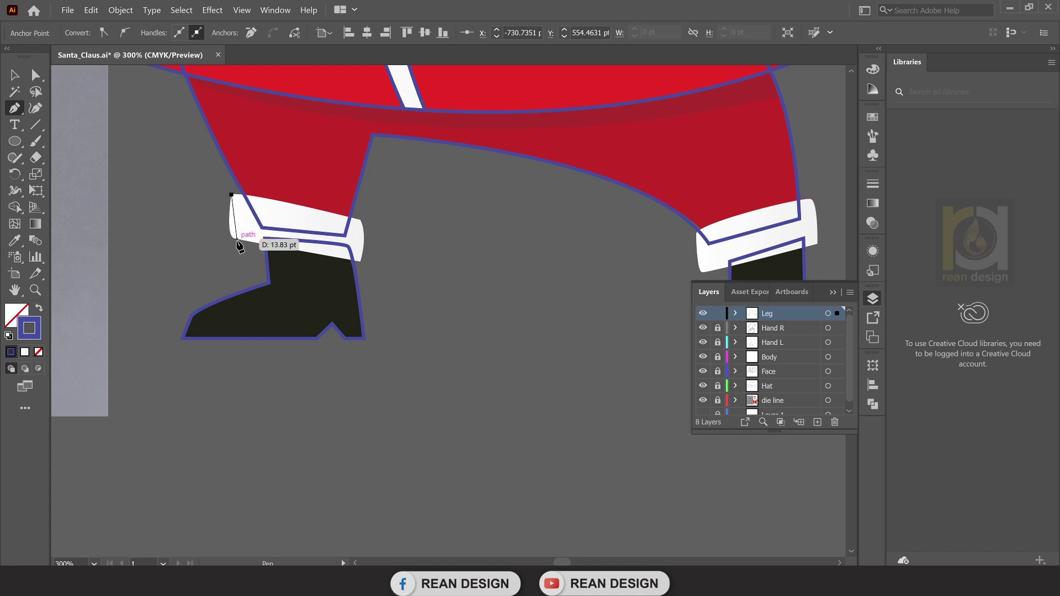
left_click(362, 261)
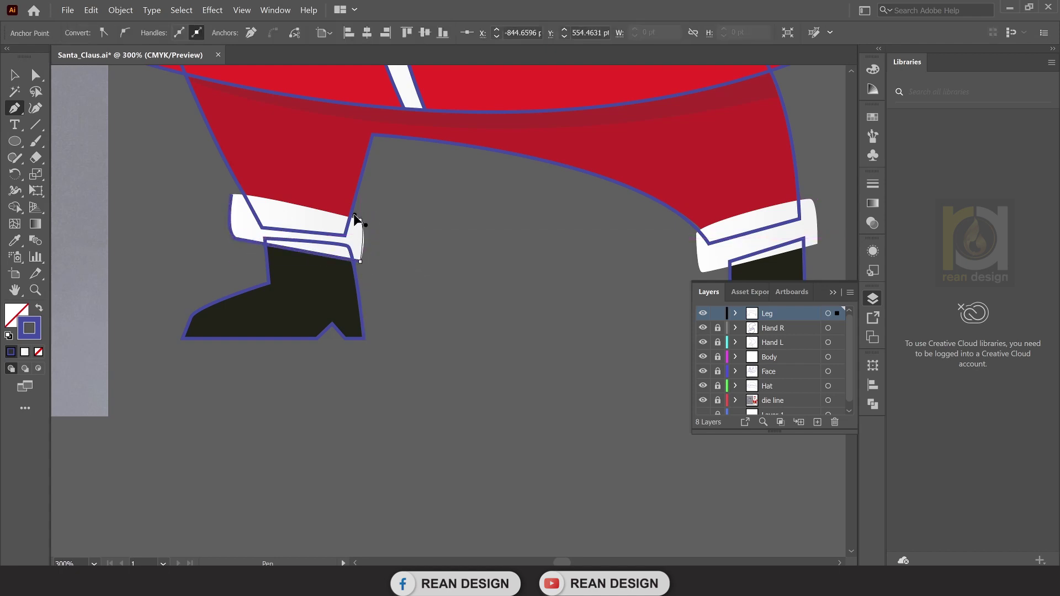
left_click_drag(361, 219, 370, 227)
left_click(232, 195)
Trace a closed outline around the right white trouser cuff.
left_click_drag(436, 230, 272, 199)
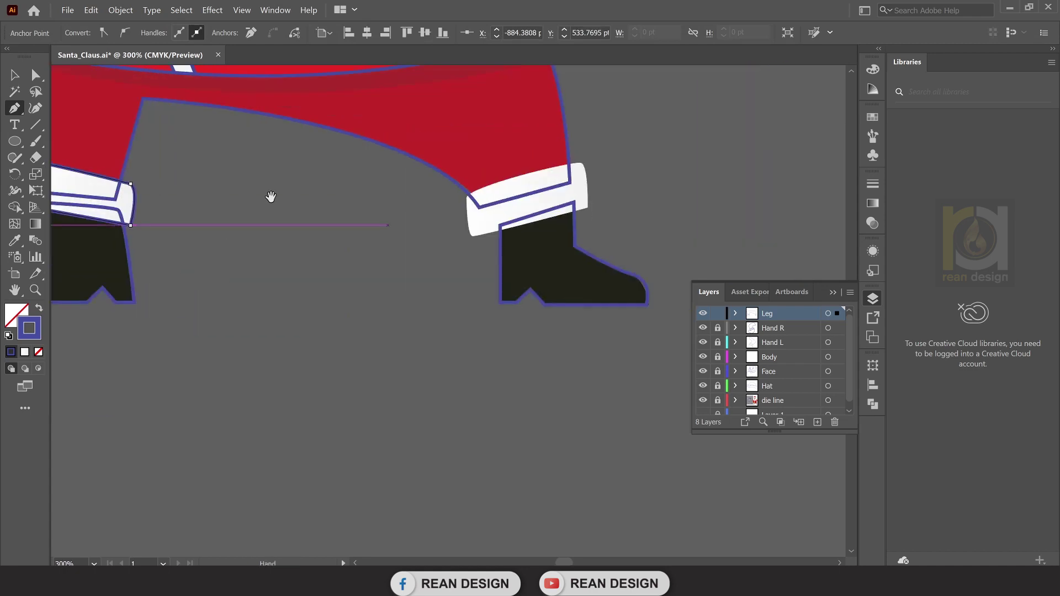
left_click(467, 198)
left_click_drag(475, 236, 490, 232)
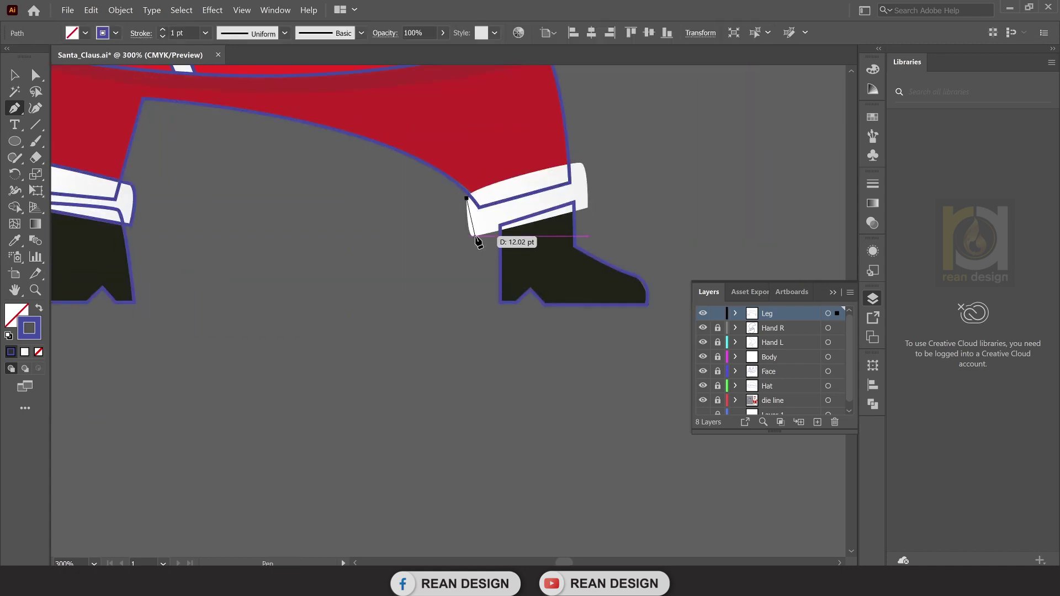
left_click(588, 208)
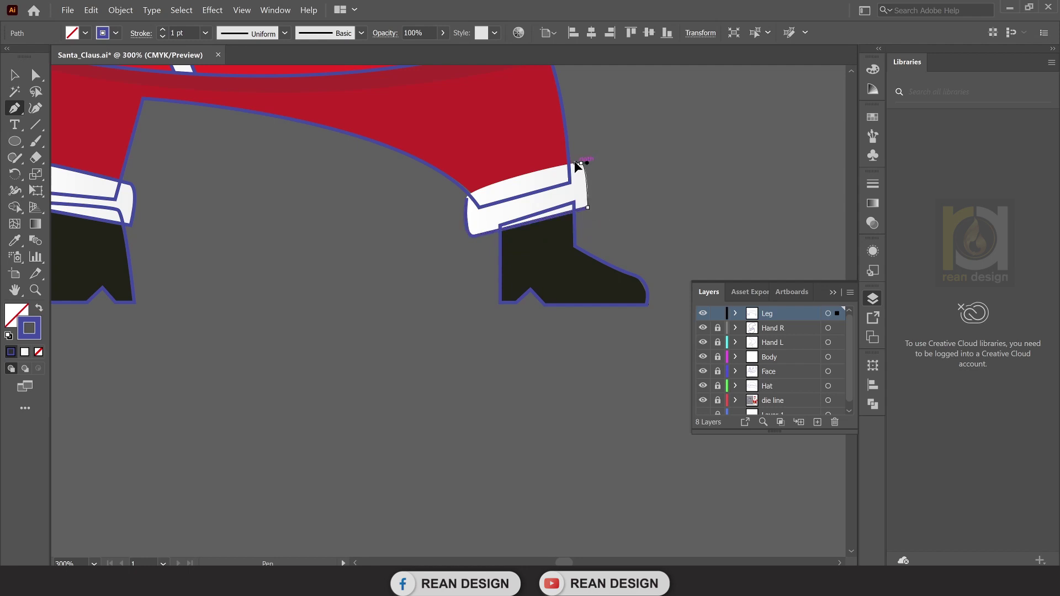
left_click(581, 163)
left_click_drag(467, 198, 464, 214)
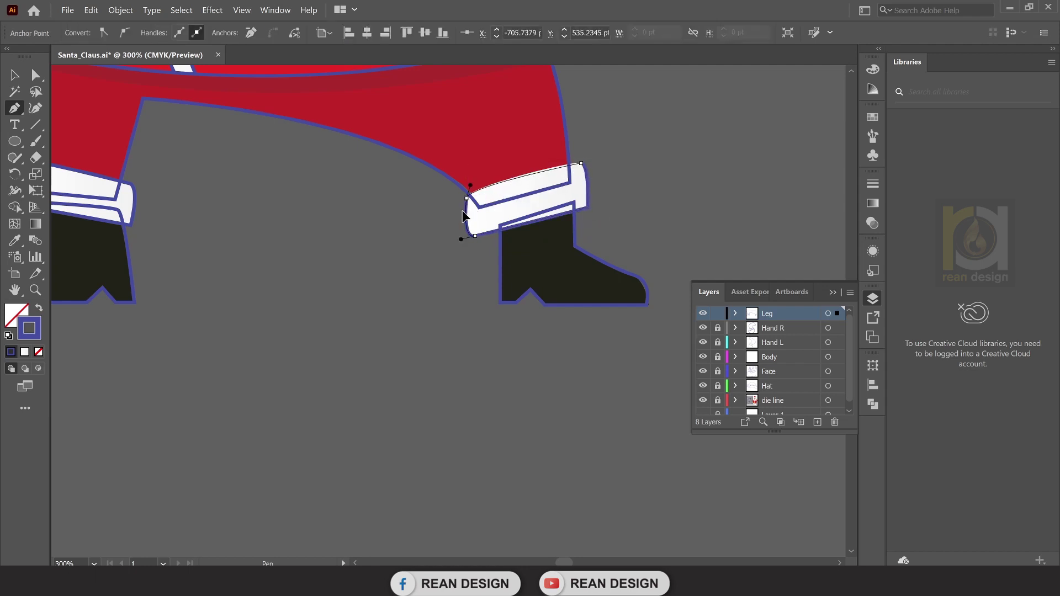
scroll(460, 217, "down", 5)
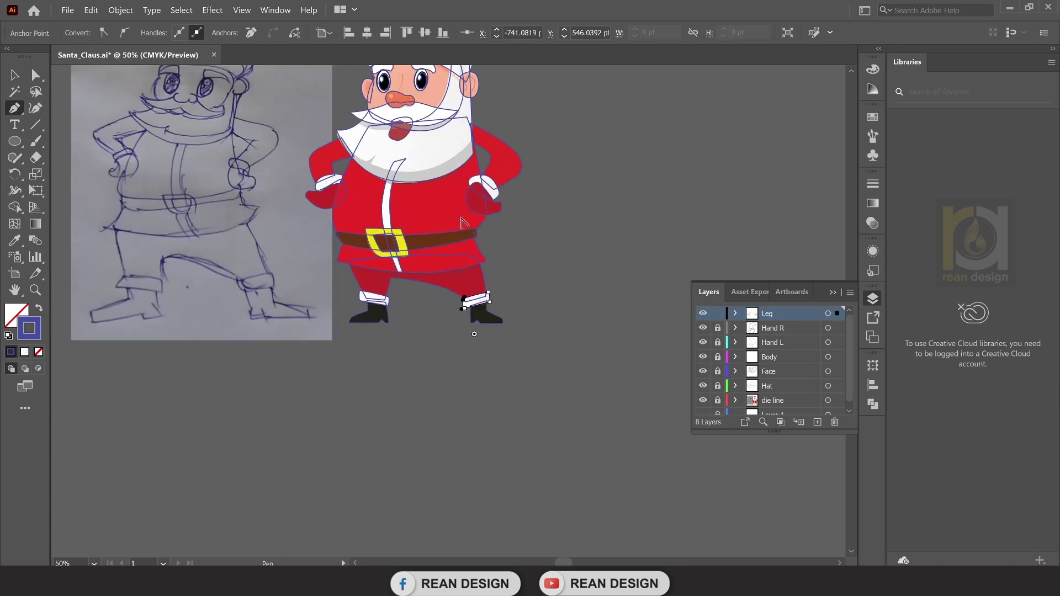
scroll(470, 226, "up", 2)
key("v")
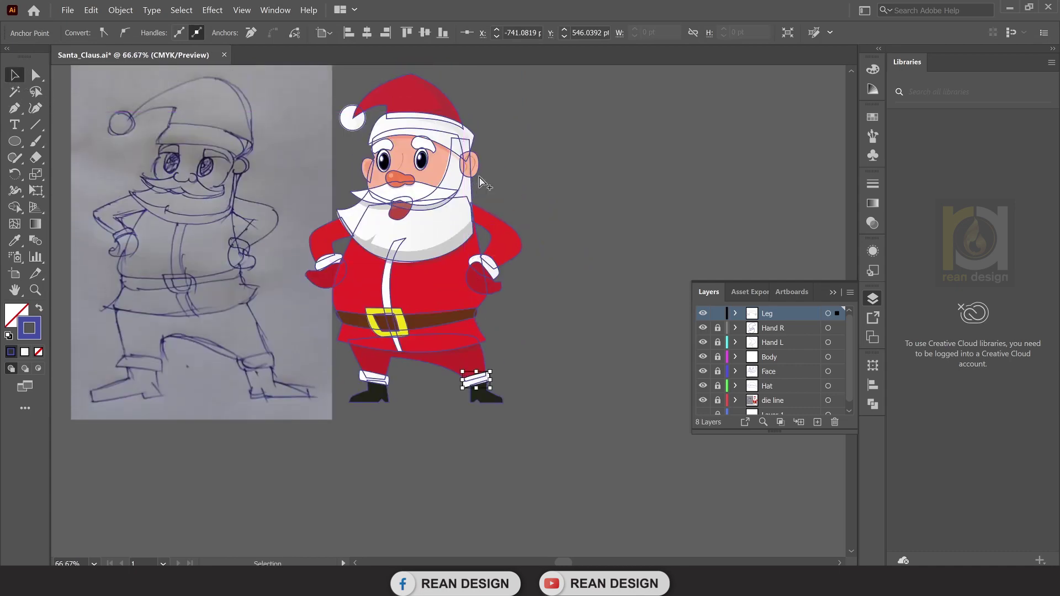
scroll(581, 222, "up", 1)
key("ctrl+shift+a")
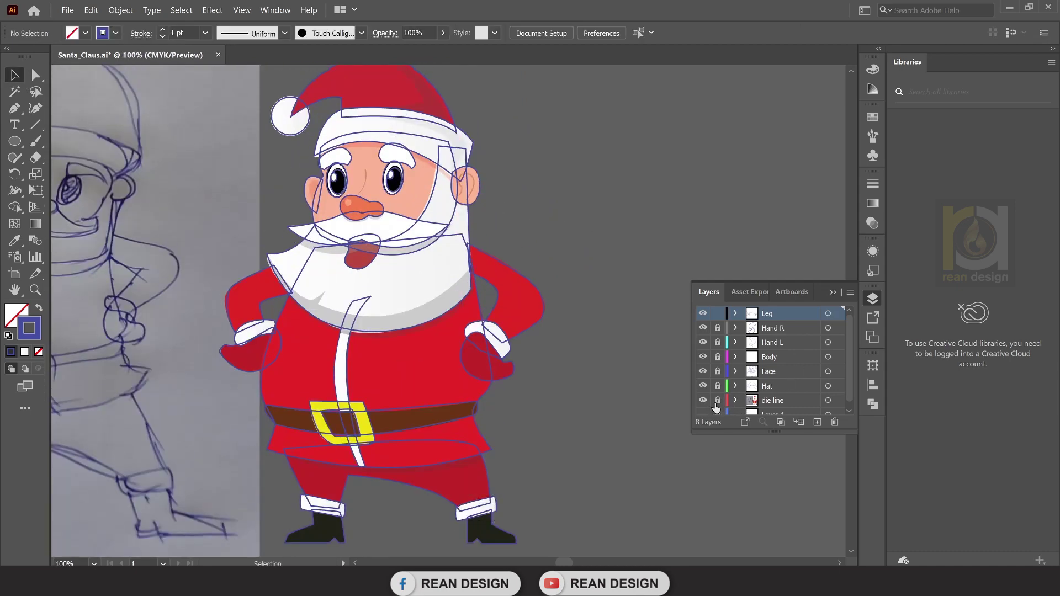
key("ctrl+y")
scroll(576, 374, "down", 1)
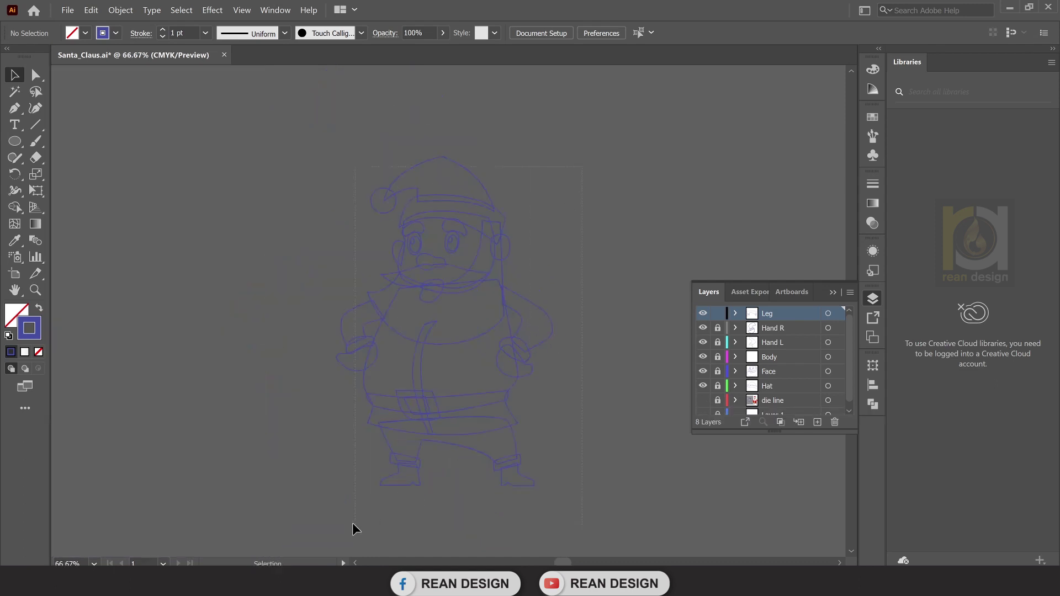
key("ctrl+a")
key("ctrl+shift+a")
key("ctrl+a")
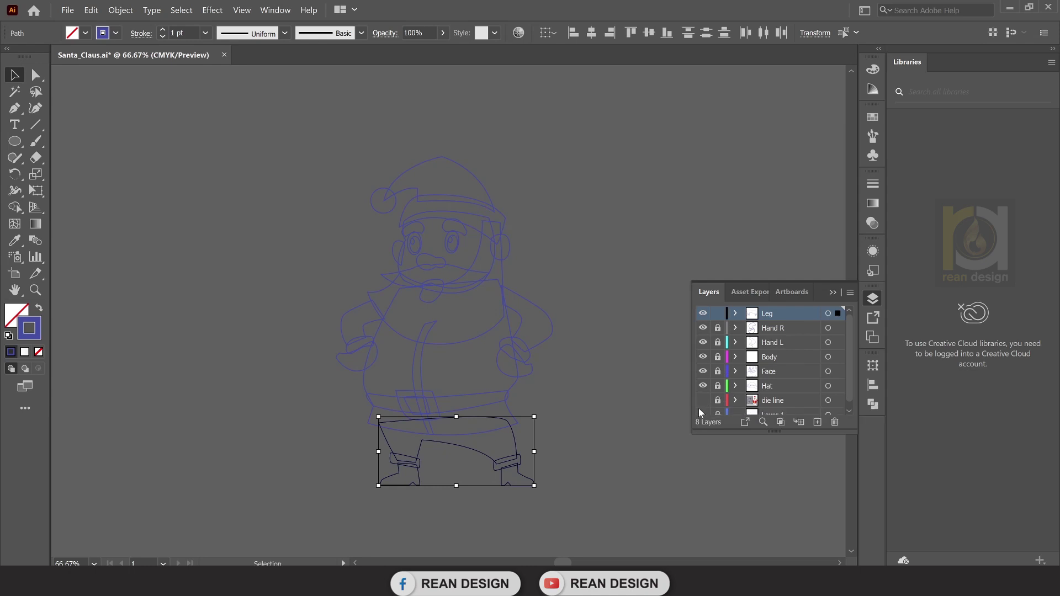
left_click(704, 401)
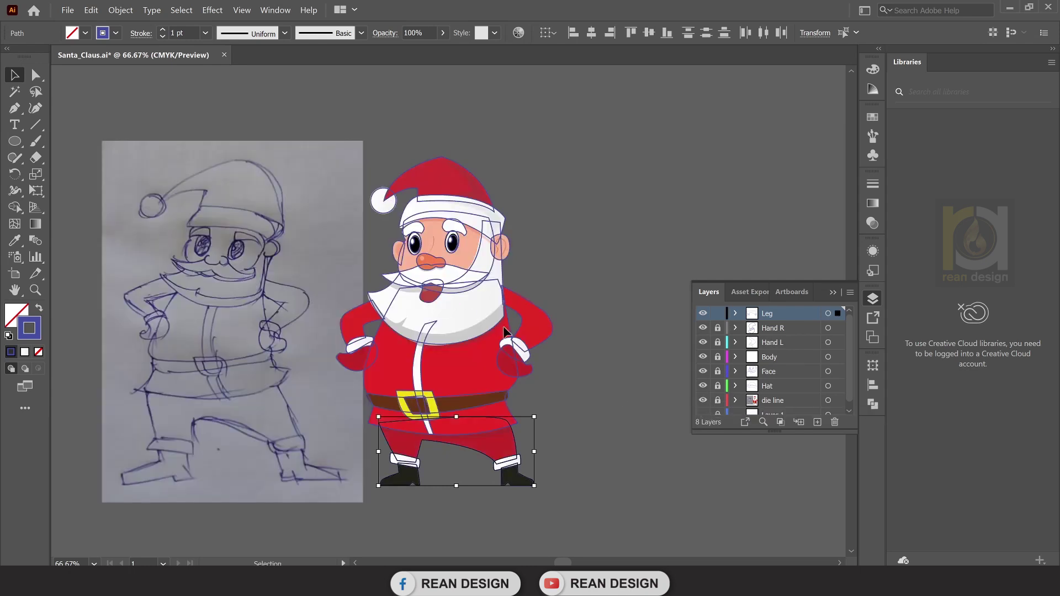
left_click(565, 225)
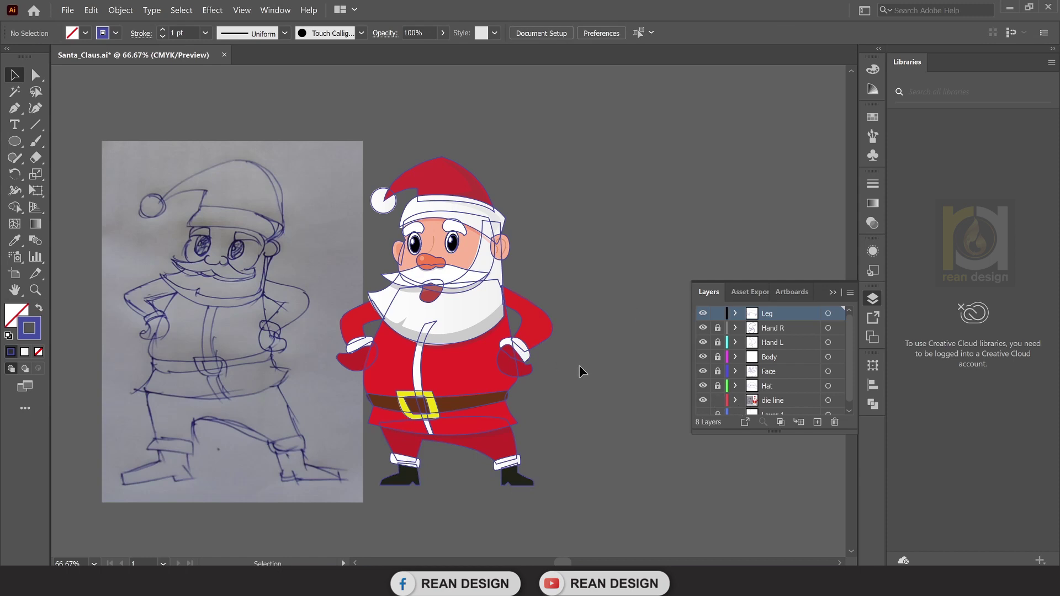
left_click(310, 285)
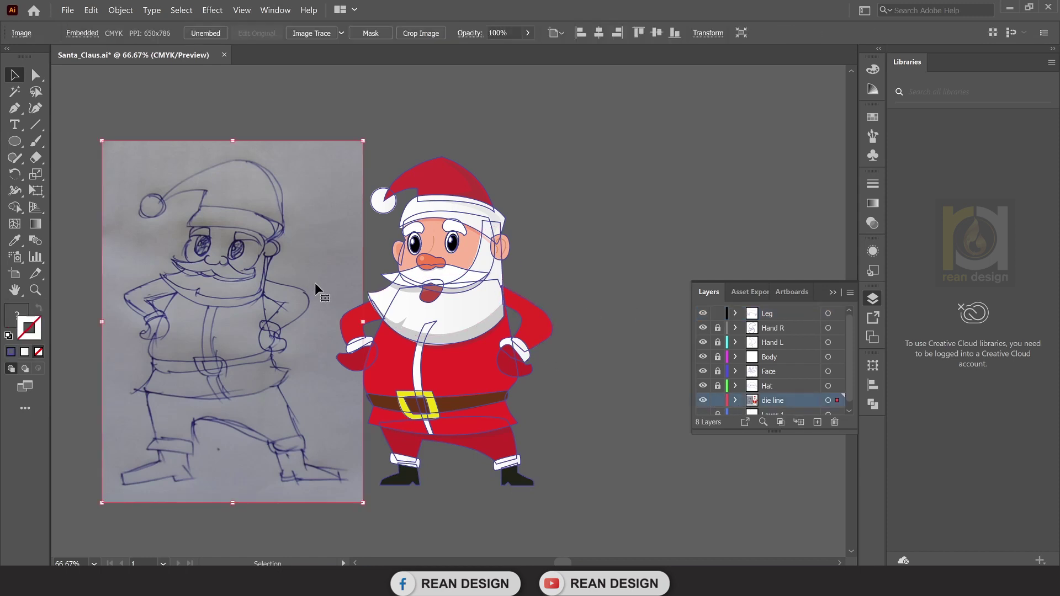
Move the Santa artwork left and push the reference sketch to the far left edge.
left_click_drag(241, 277, 135, 277)
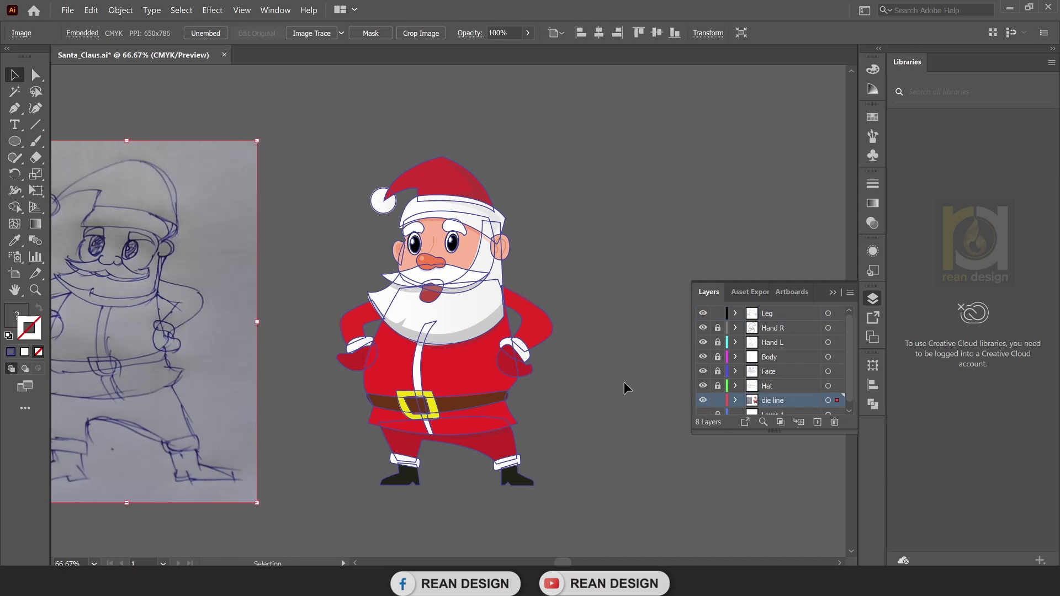
left_click(458, 366)
left_click_drag(507, 362, 219, 343)
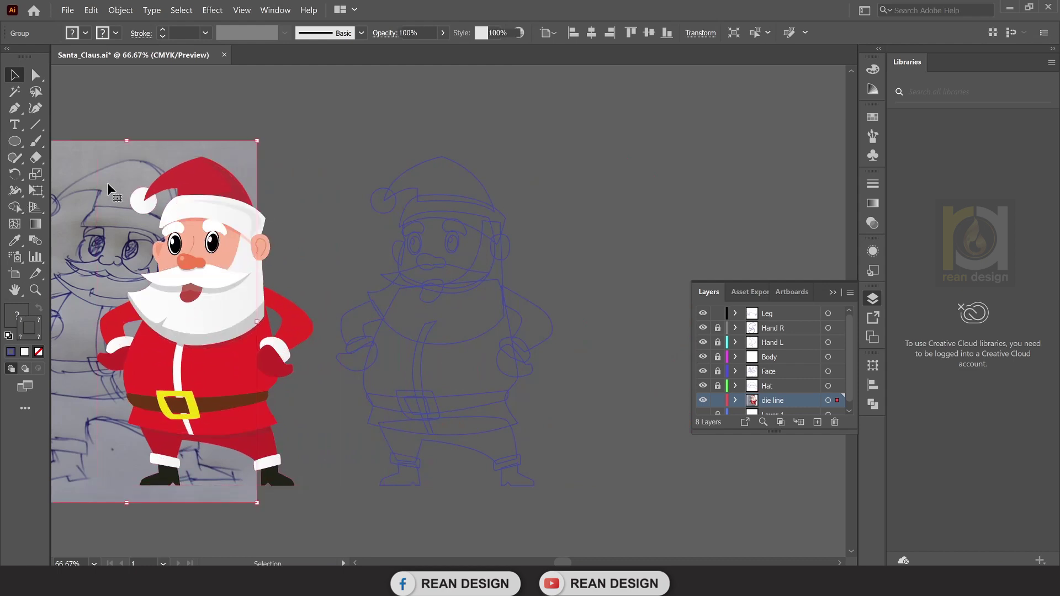
left_click_drag(241, 146, 62, 154)
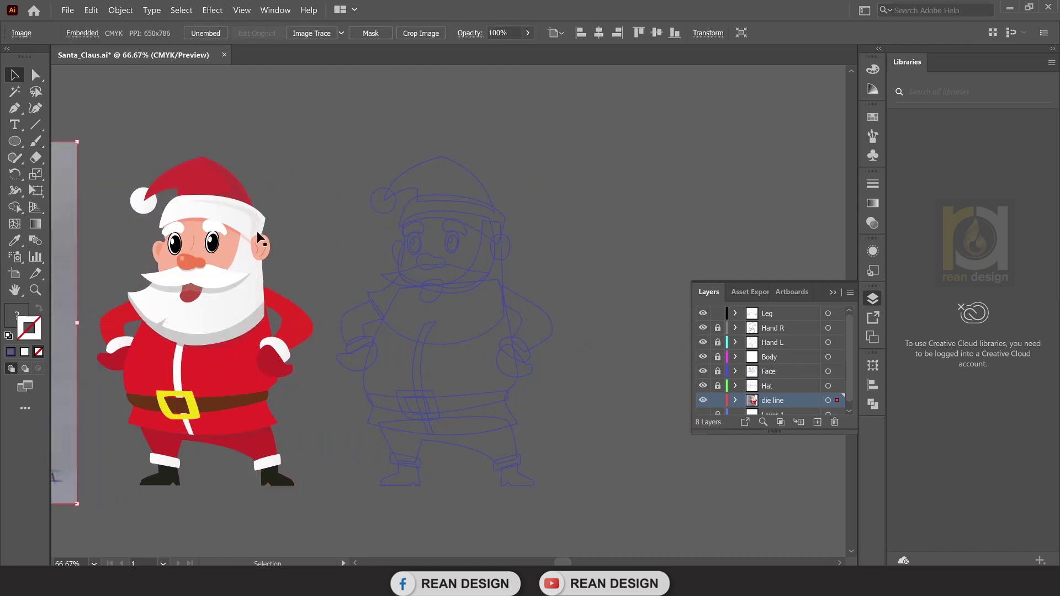
View Santa beside the sketch, deselect everything, and make the Hat layer active.
scroll(296, 245, "up", 1)
scroll(324, 243, "up", 1)
left_click_drag(323, 243, 363, 195)
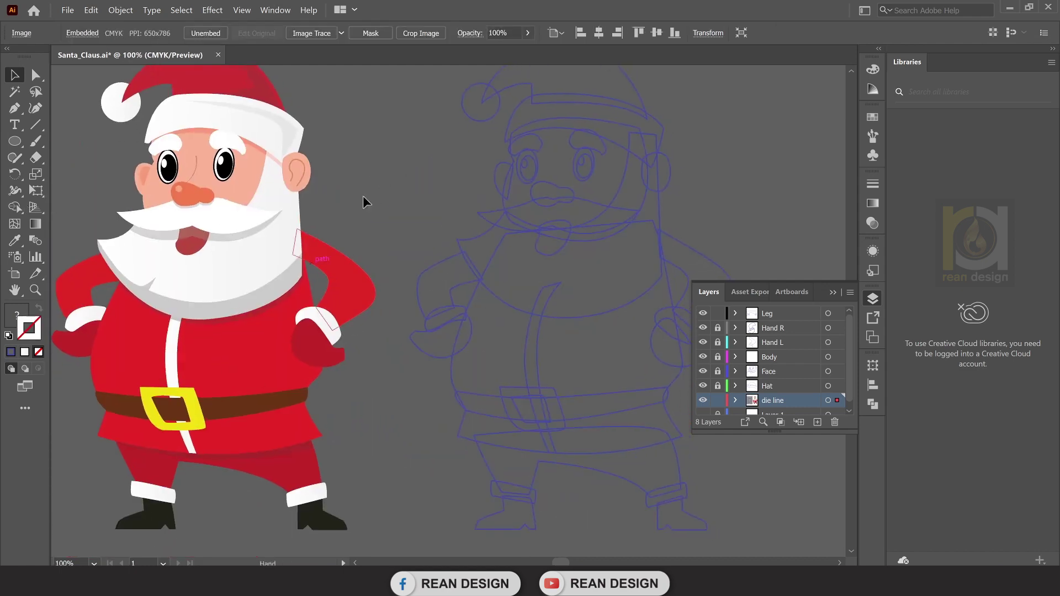
scroll(365, 196, "down", 1)
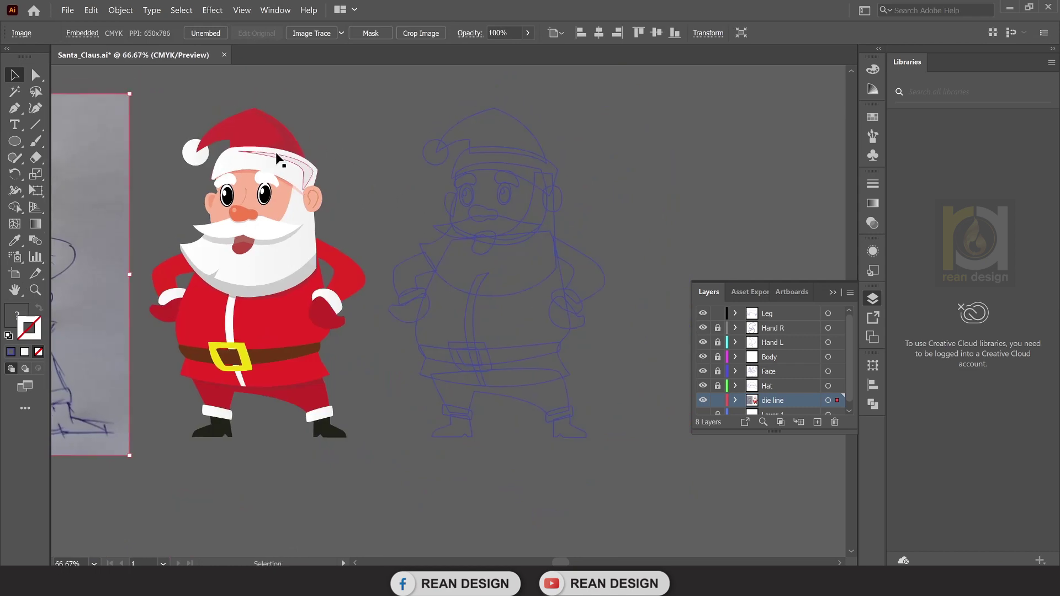
left_click(657, 267)
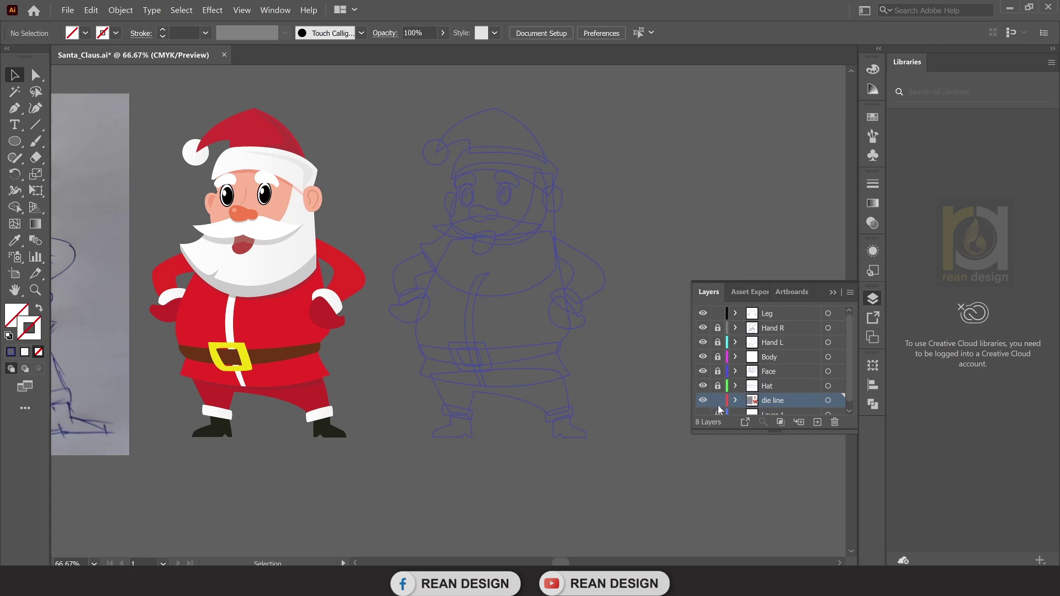
left_click(777, 390)
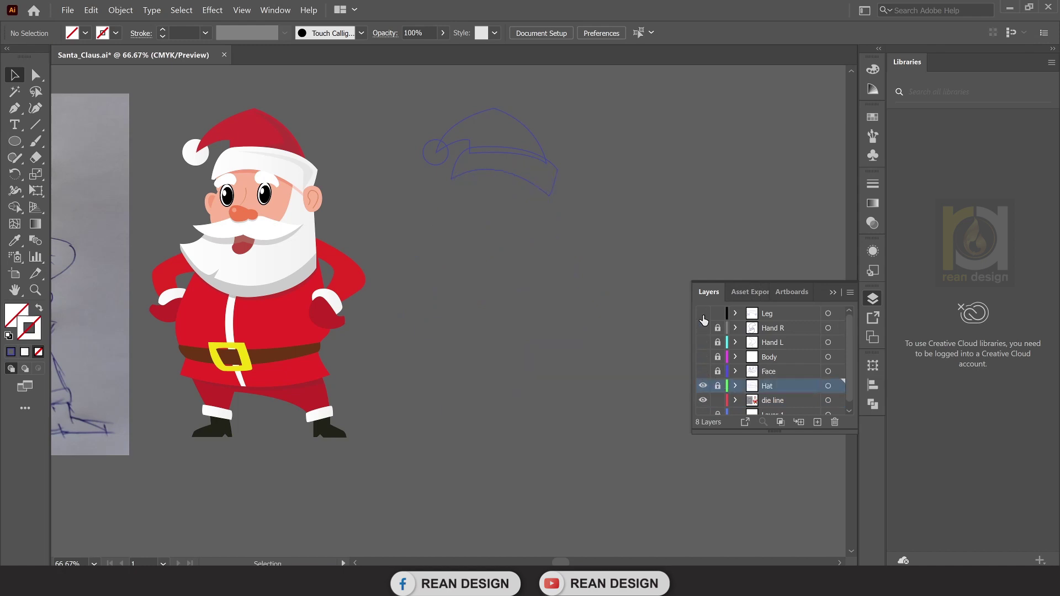
Shift the finished Santa further right and deselect it.
left_click_drag(301, 206, 367, 186)
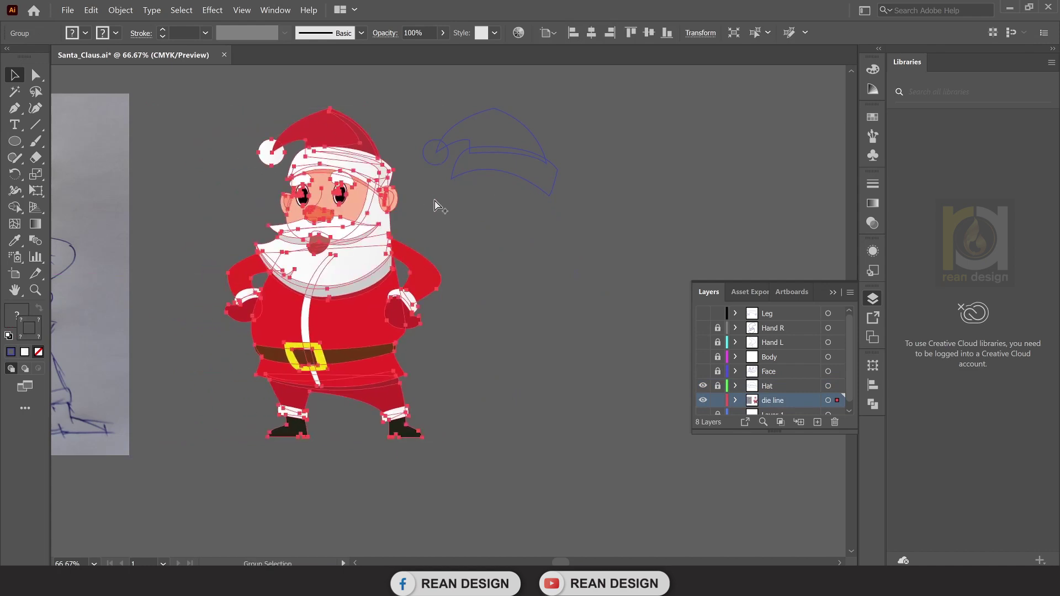
scroll(433, 197, "up", 1)
left_click(529, 160)
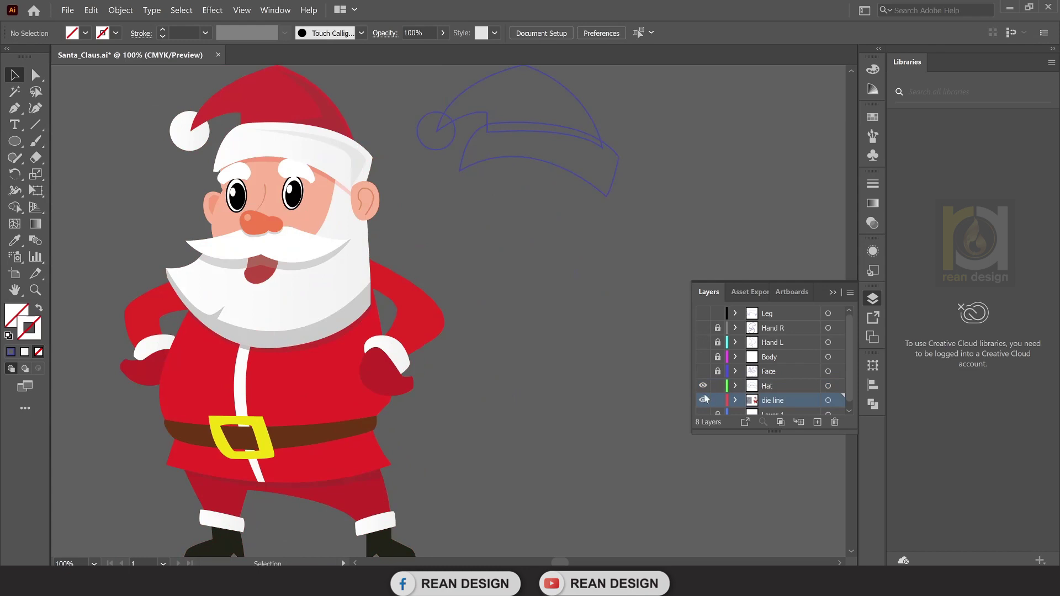
On the Hat layer, fill the traced hat's top shape with red sampled from Santa's hat.
left_click(773, 382)
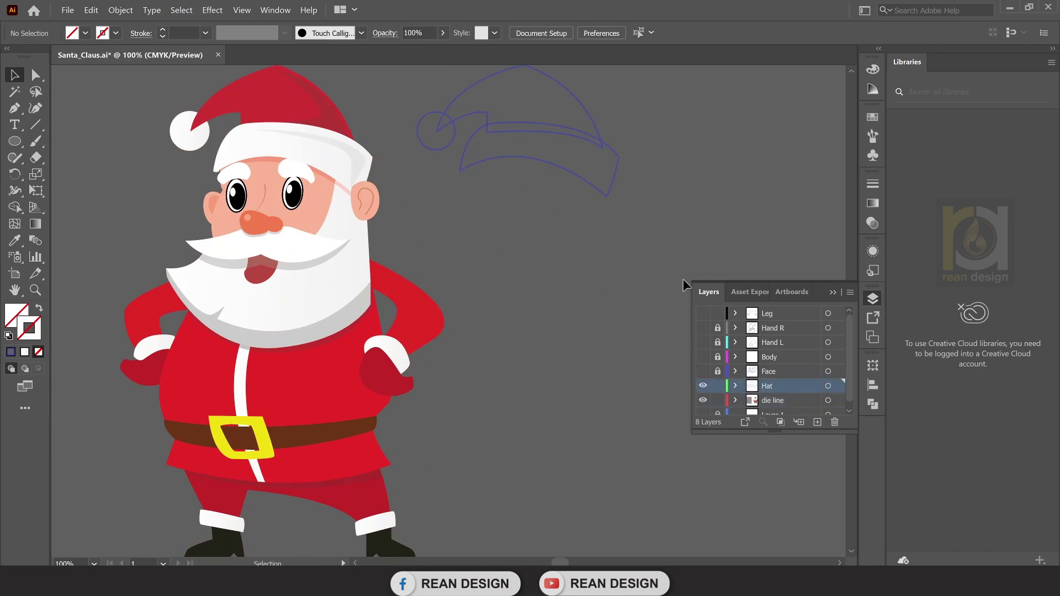
scroll(516, 197, "up", 1)
left_click(518, 93)
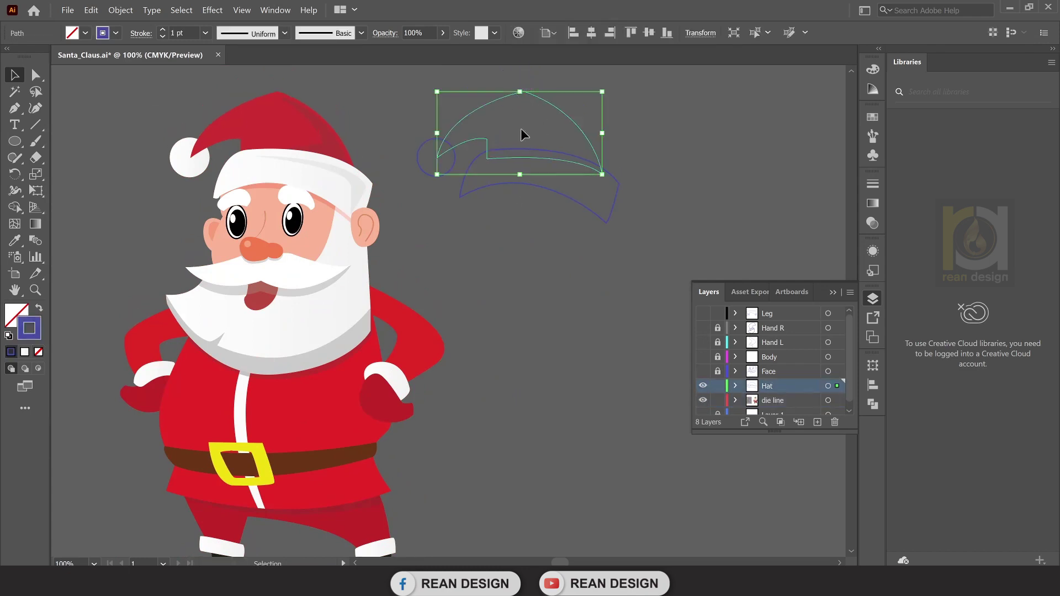
left_click(23, 313)
double_click(24, 311)
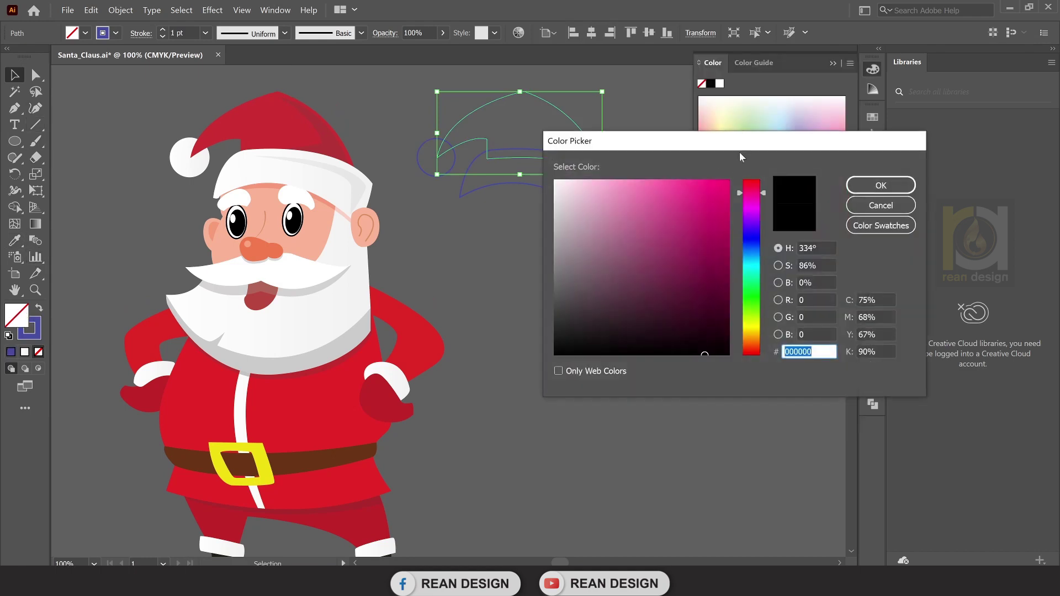
left_click(897, 207)
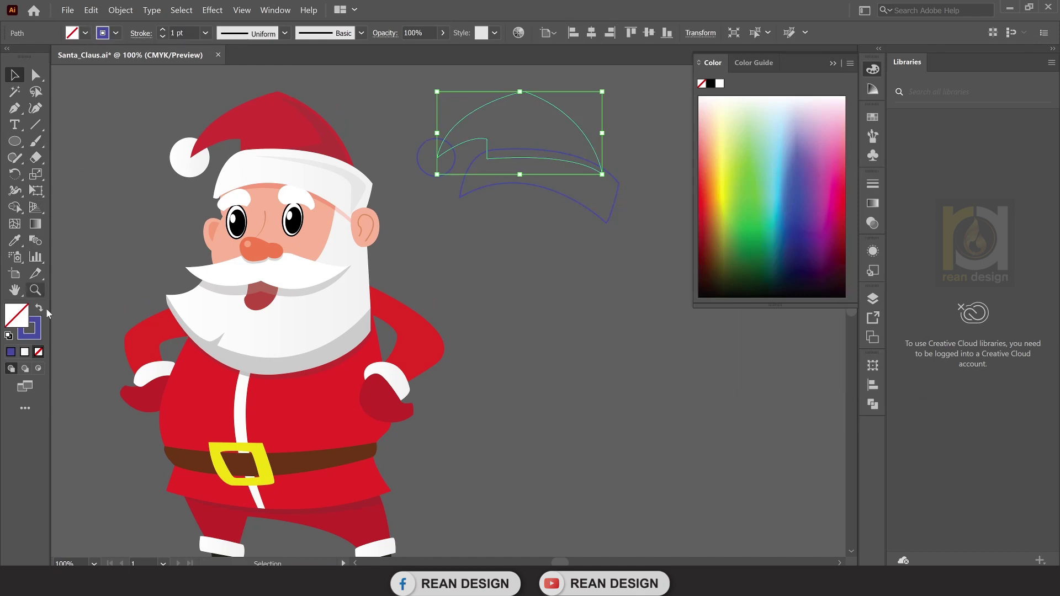
left_click(15, 240)
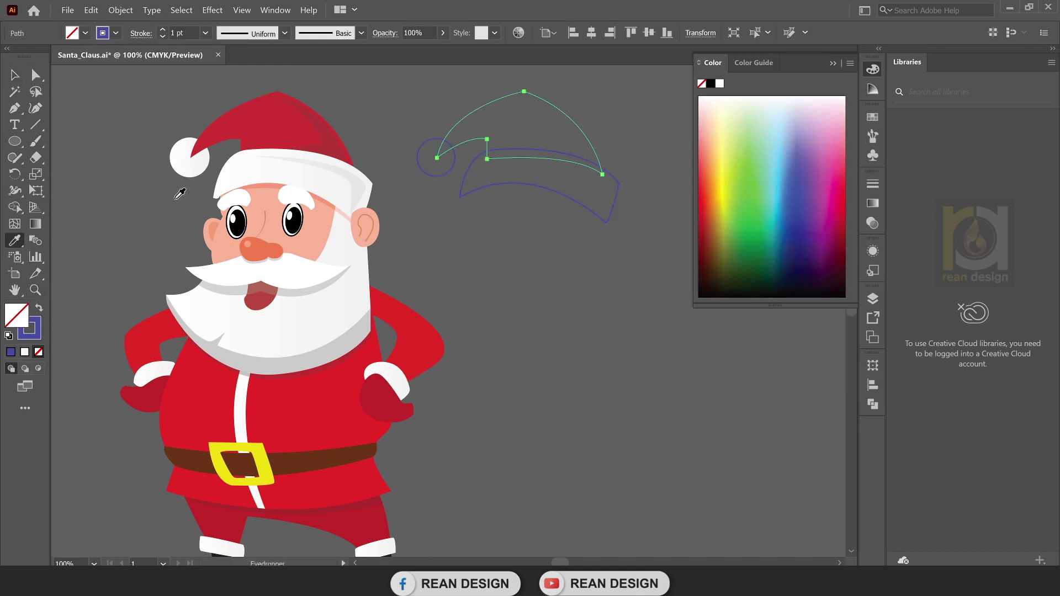
left_click(280, 116)
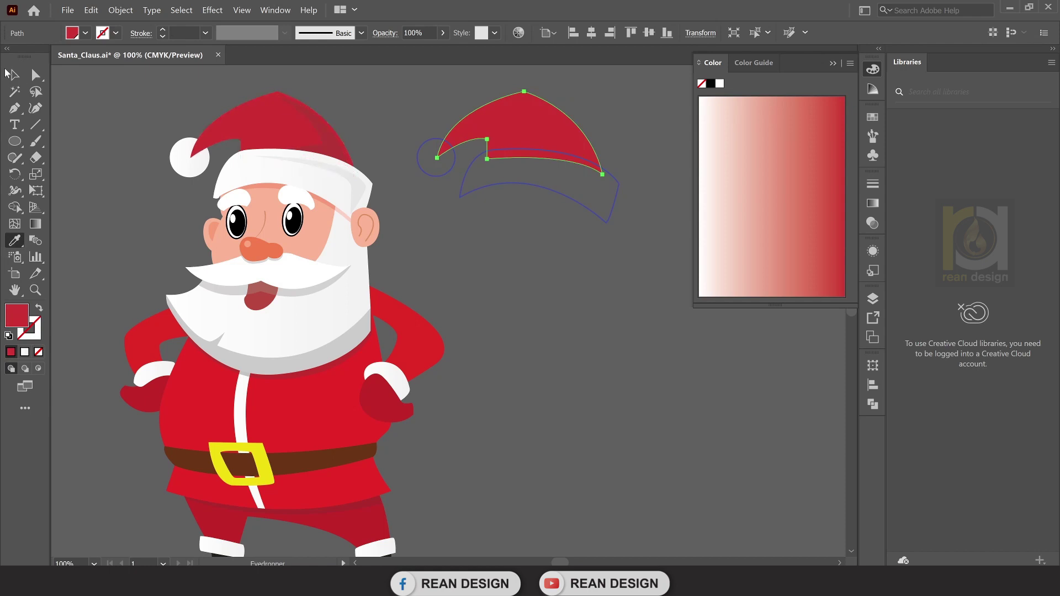
key("v")
left_click(843, 62)
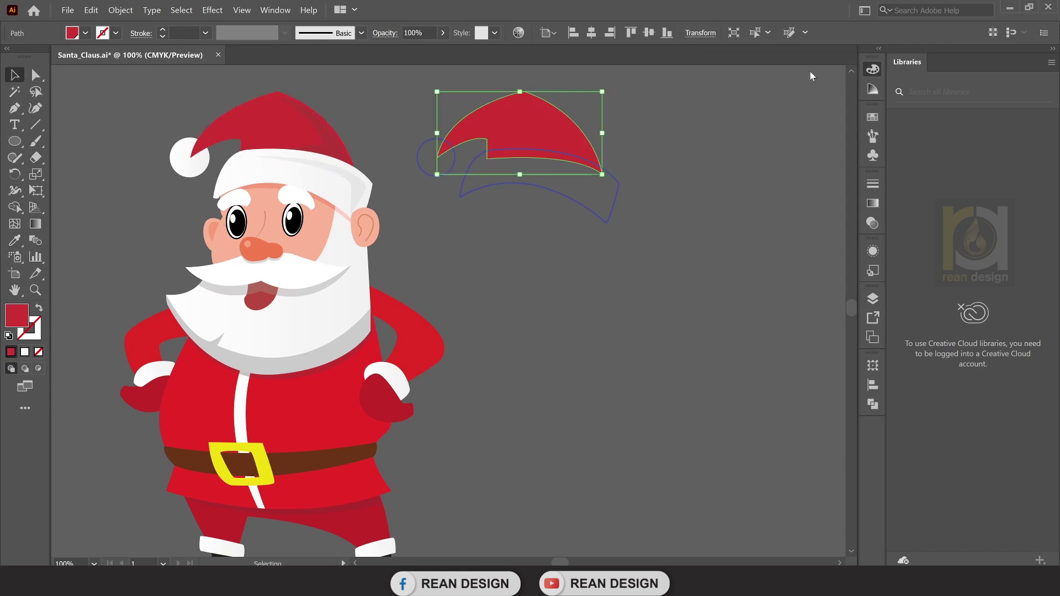
left_click(702, 151)
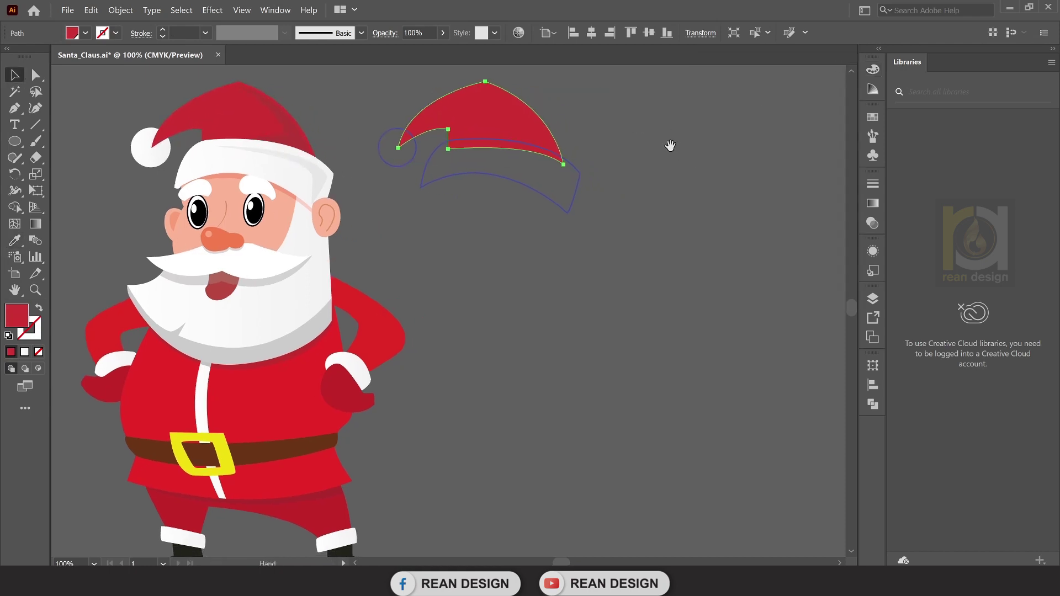
Fill the pompom circle and the hat brim with Santa's white using the Eyedropper.
left_click(413, 155)
left_click(15, 241)
left_click(152, 148)
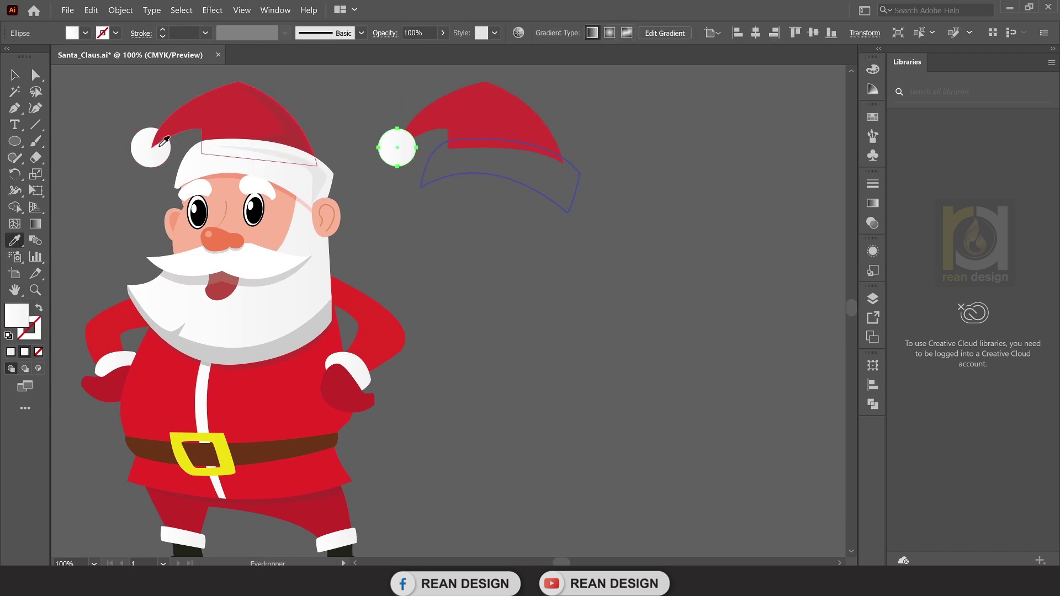
key("v")
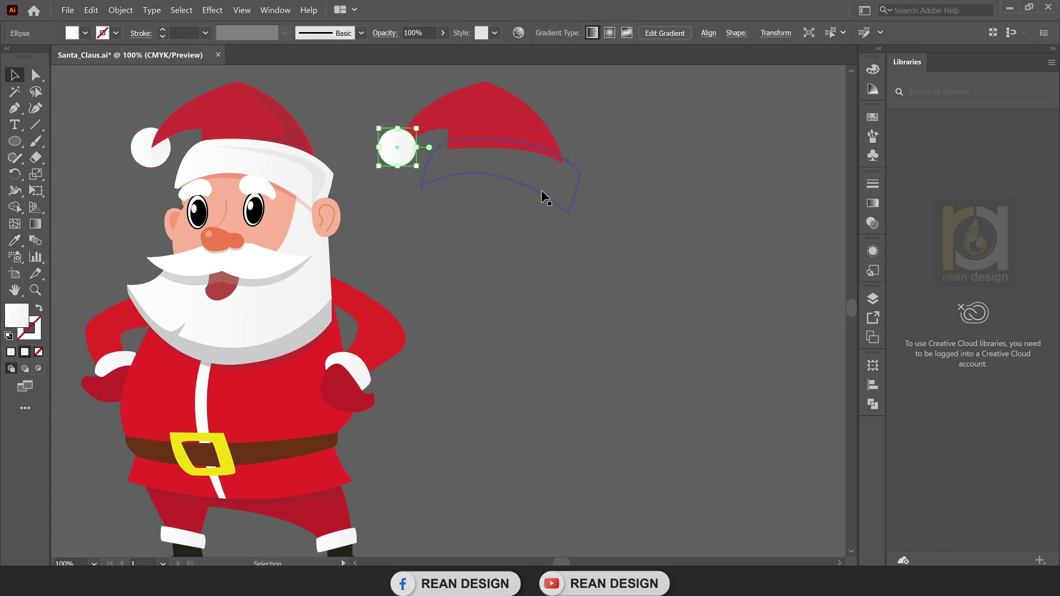
left_click(541, 190)
left_click(15, 108)
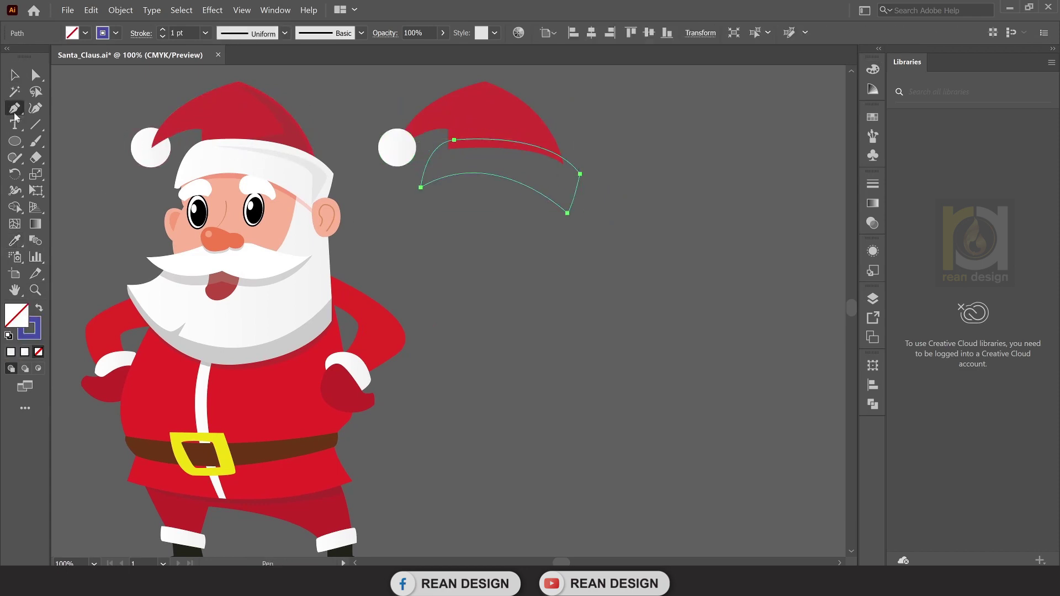
left_click(15, 240)
left_click(401, 151)
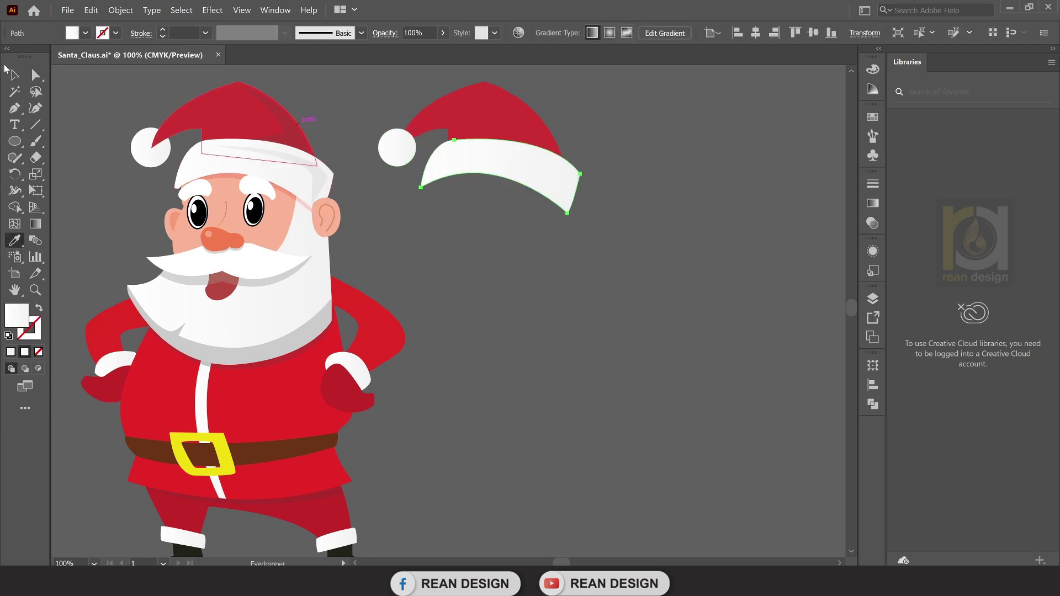
key("v")
left_click(505, 237)
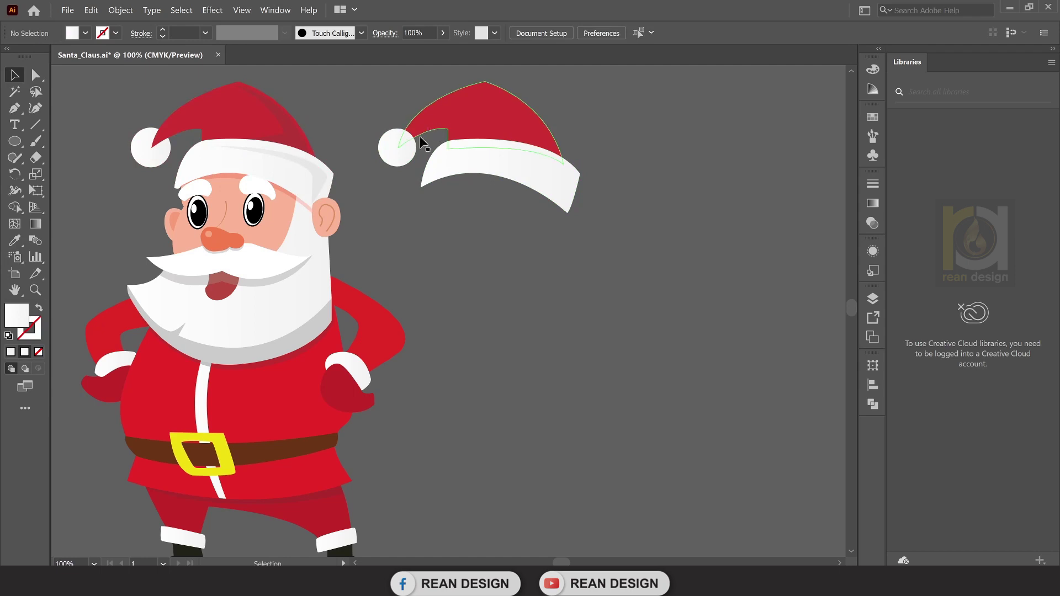
Send the white pompom behind the hat with Arrange > Send to Back, then reopen Layers.
left_click(399, 151)
right_click(399, 150)
mouse_move(430, 348)
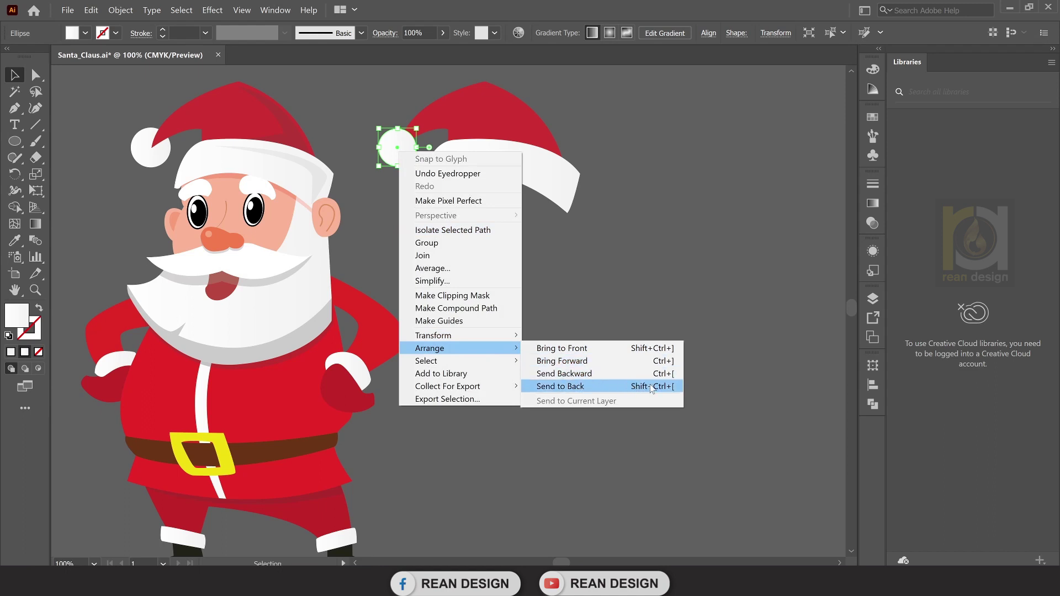
left_click(671, 390)
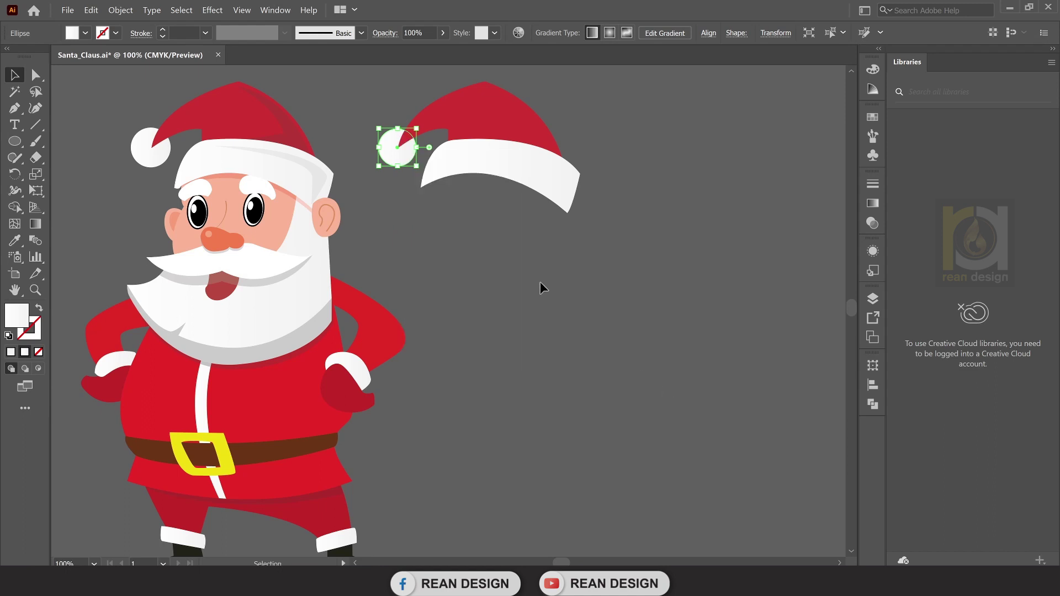
left_click(527, 263)
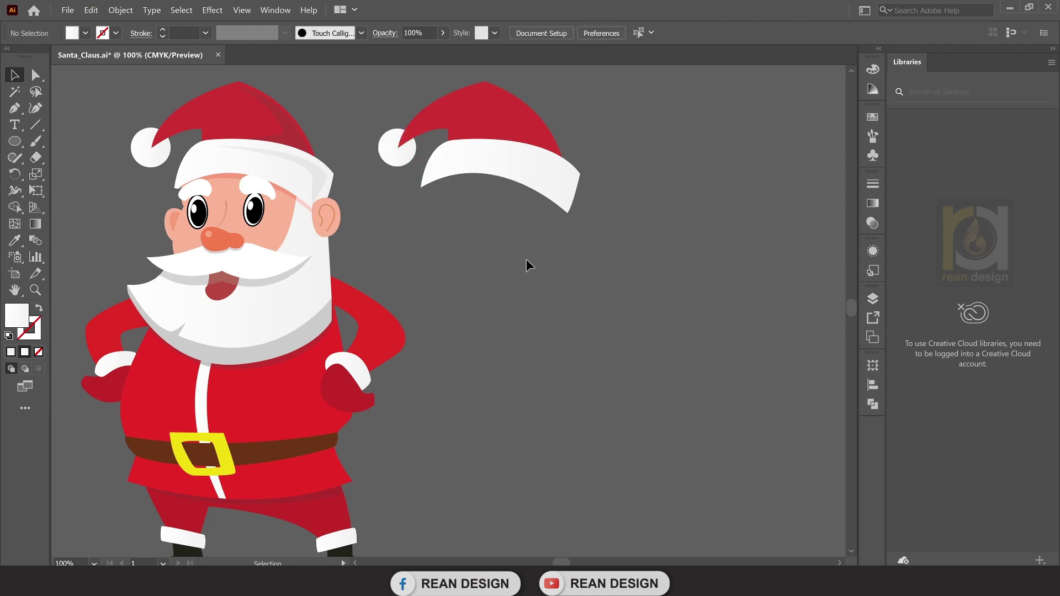
left_click(872, 298)
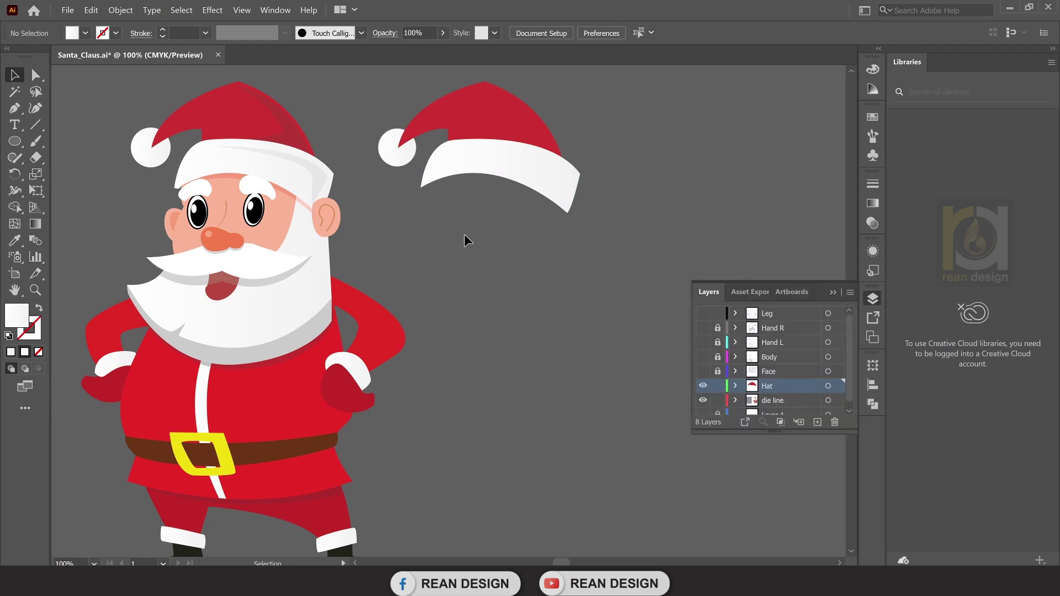
left_click_drag(489, 178, 470, 181)
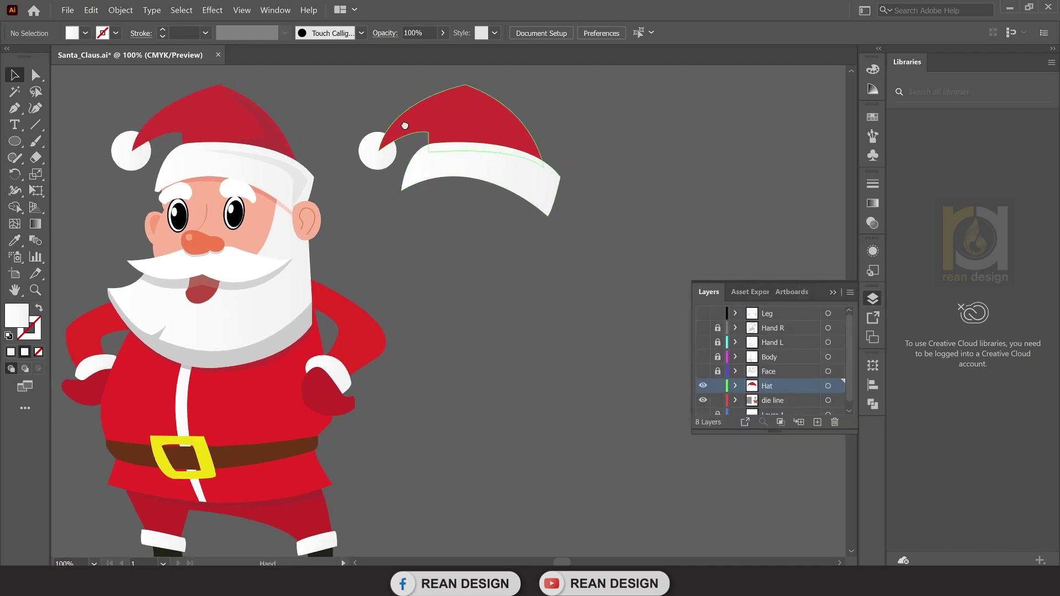
Zoom in and draw a closed pointed fold shape with the Pen tool on the hat's right side.
left_click_drag(405, 126, 504, 123)
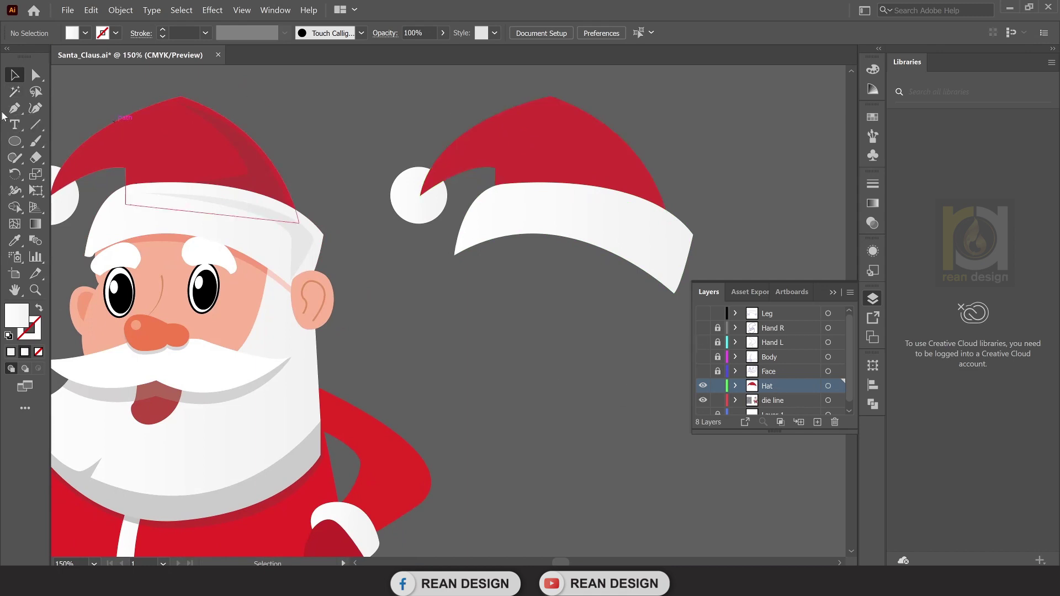
key("p")
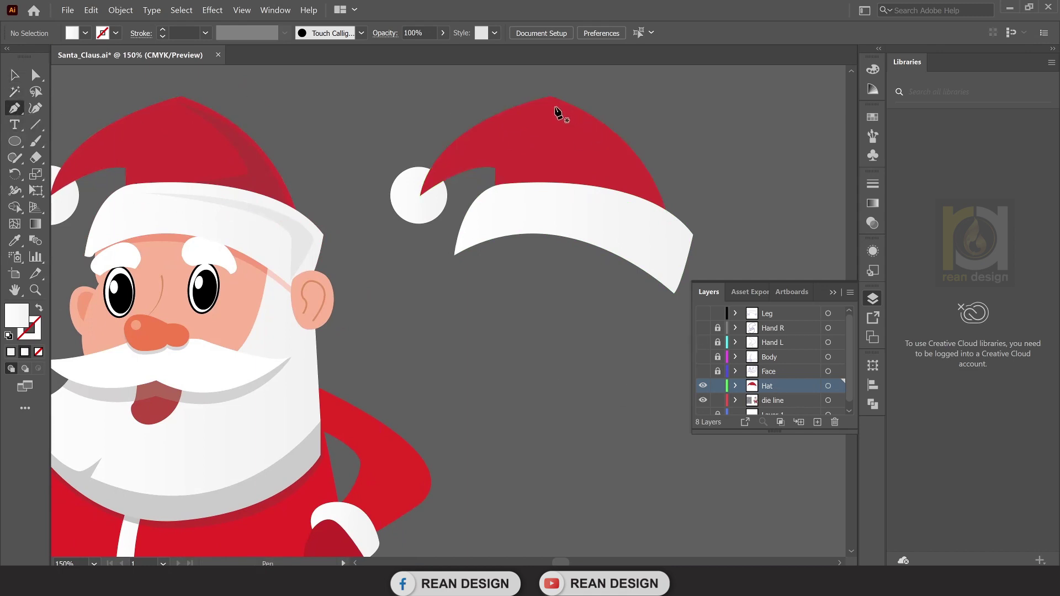
left_click(555, 106)
left_click_drag(657, 208, 679, 276)
left_click(657, 208)
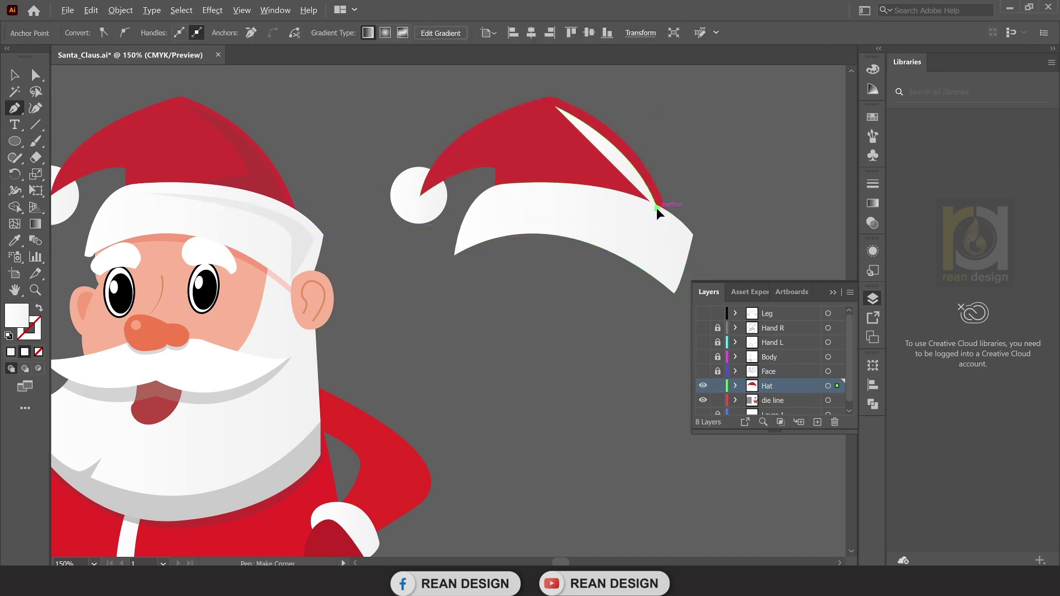
left_click_drag(582, 193, 624, 181)
left_click_drag(555, 107, 522, 98)
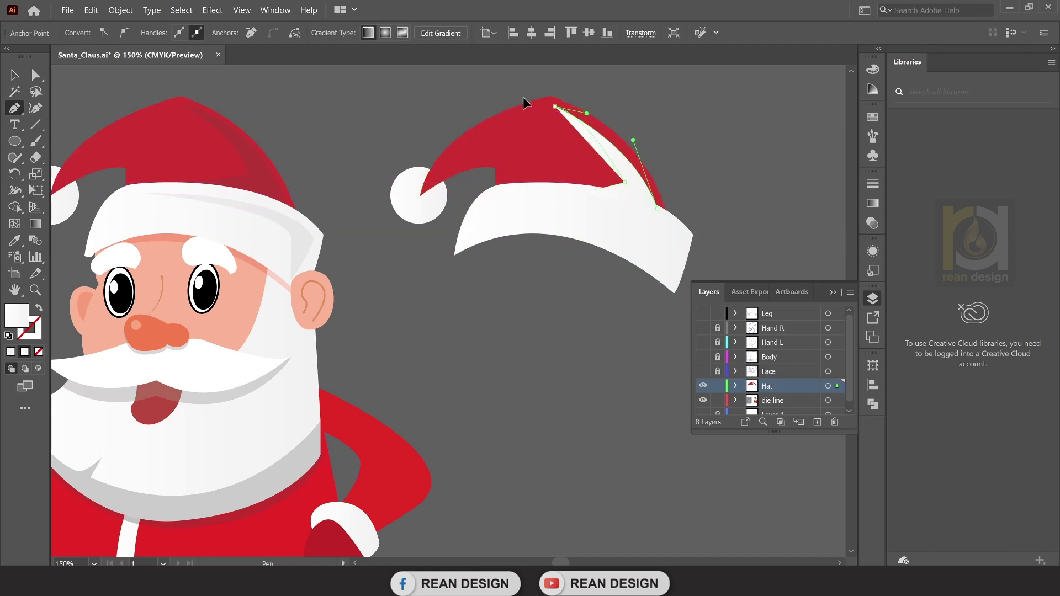
Select the new fold shape and open its fill colour chooser.
left_click(21, 78)
left_click(712, 112)
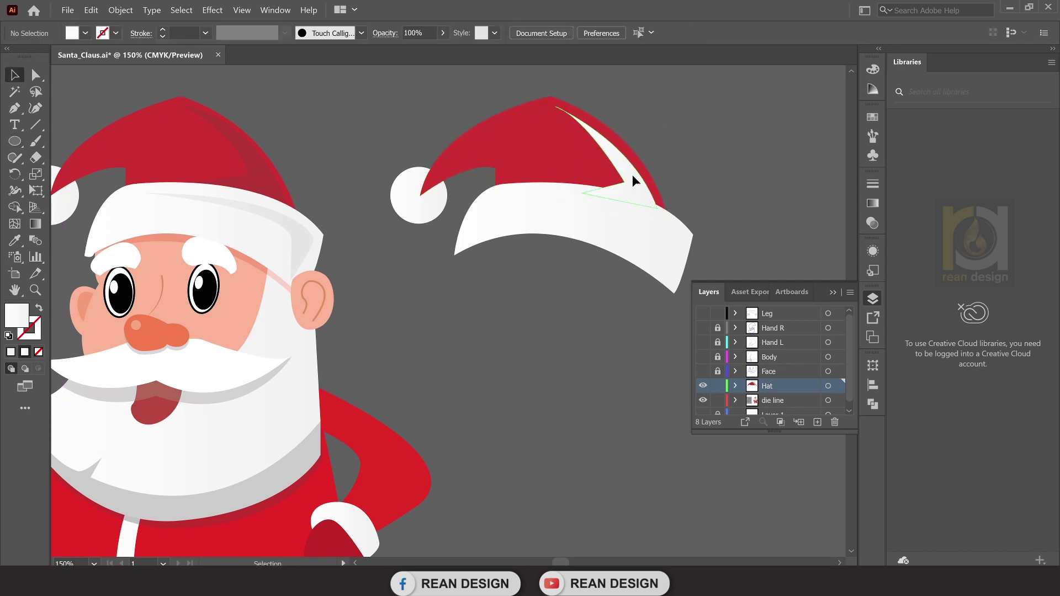
left_click(632, 174)
double_click(21, 314)
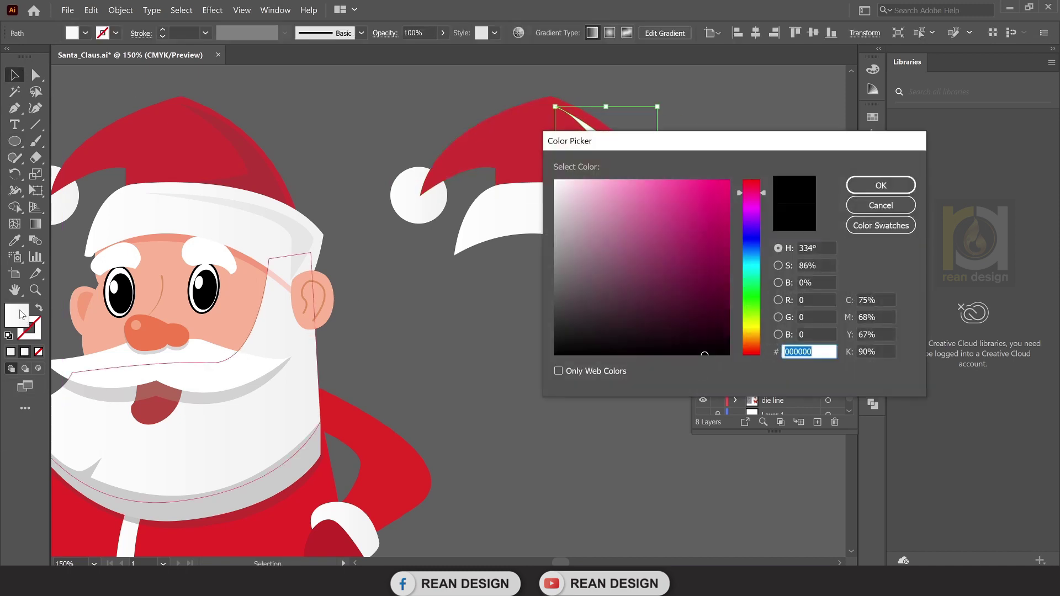
left_click_drag(754, 143, 885, 150)
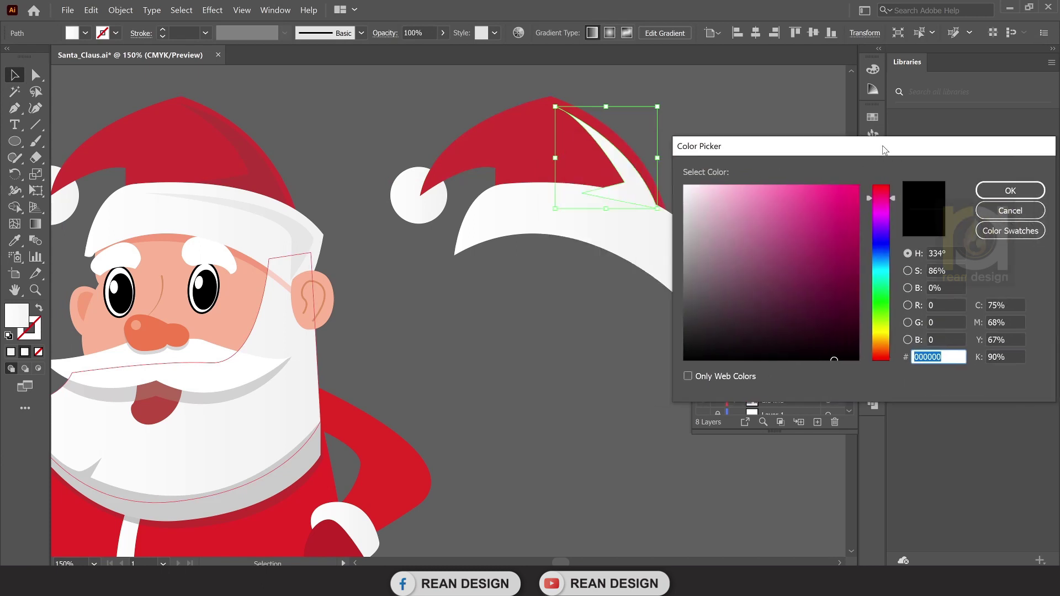
Set the fold's fill to a dark red (#820303).
left_click(858, 186)
left_click(881, 186)
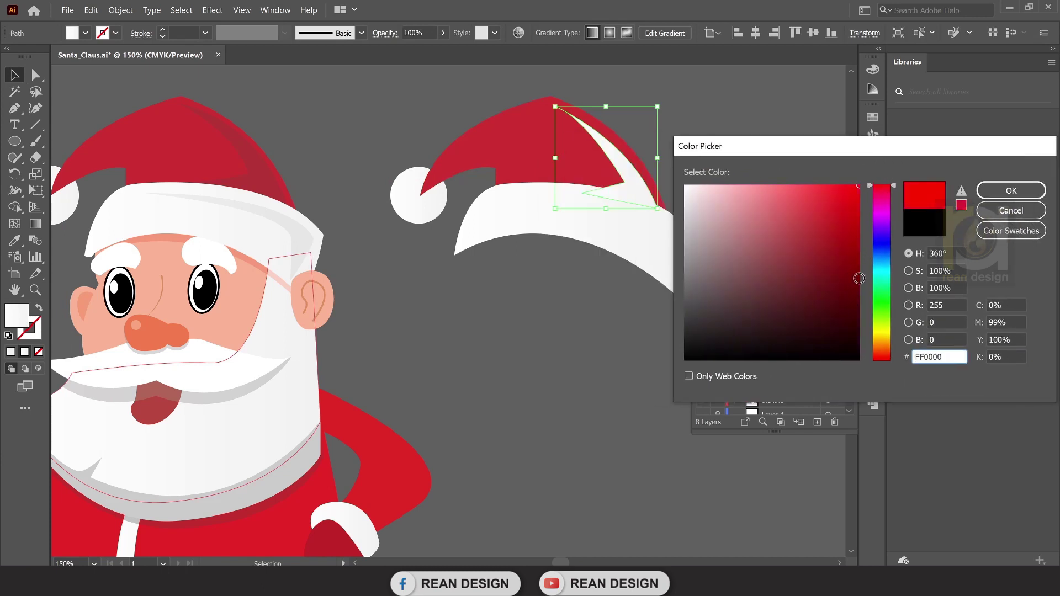
left_click_drag(858, 278, 855, 271)
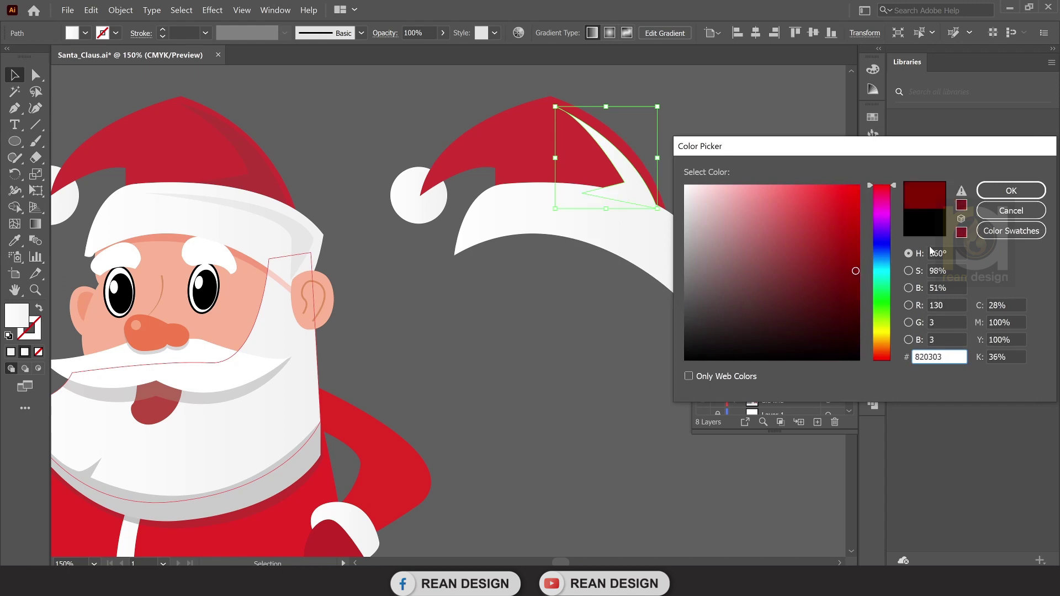
left_click(991, 196)
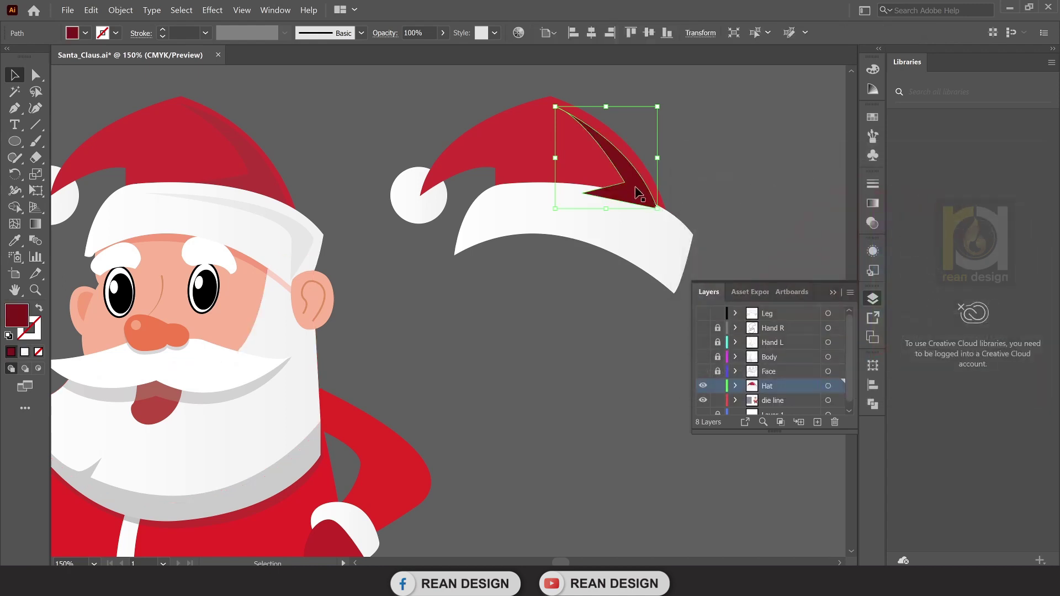
Restack the white brim so it covers the dark red fold.
left_click(707, 184)
left_click(604, 218)
right_click(604, 218)
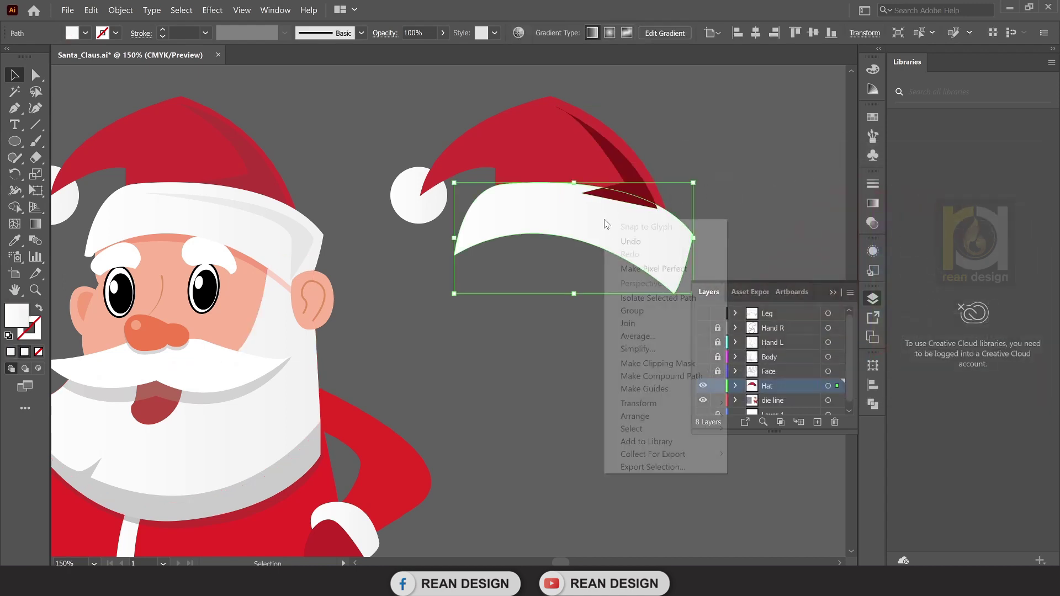
mouse_move(635, 416)
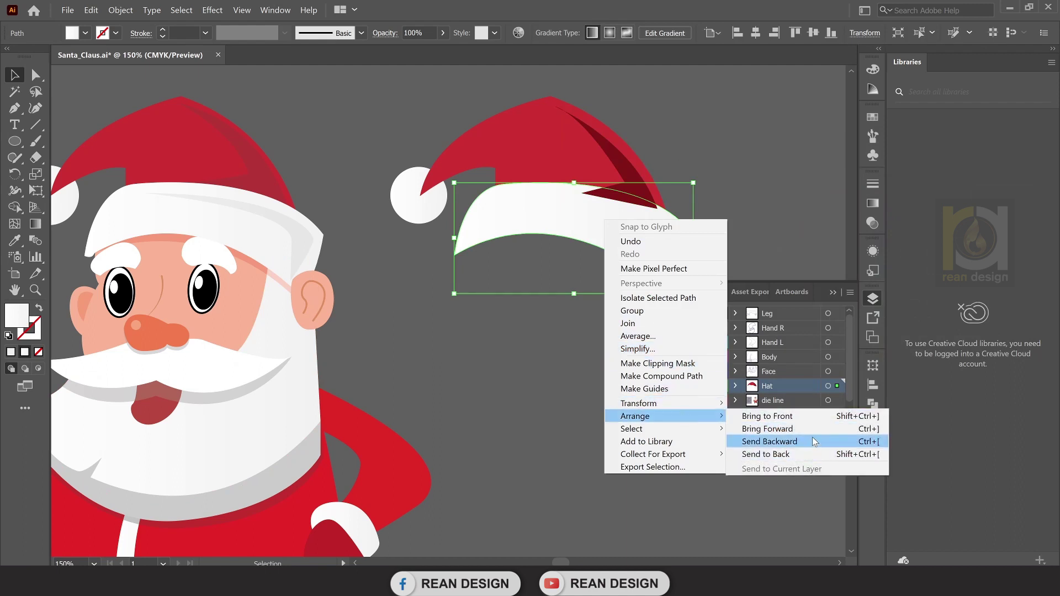
left_click(820, 417)
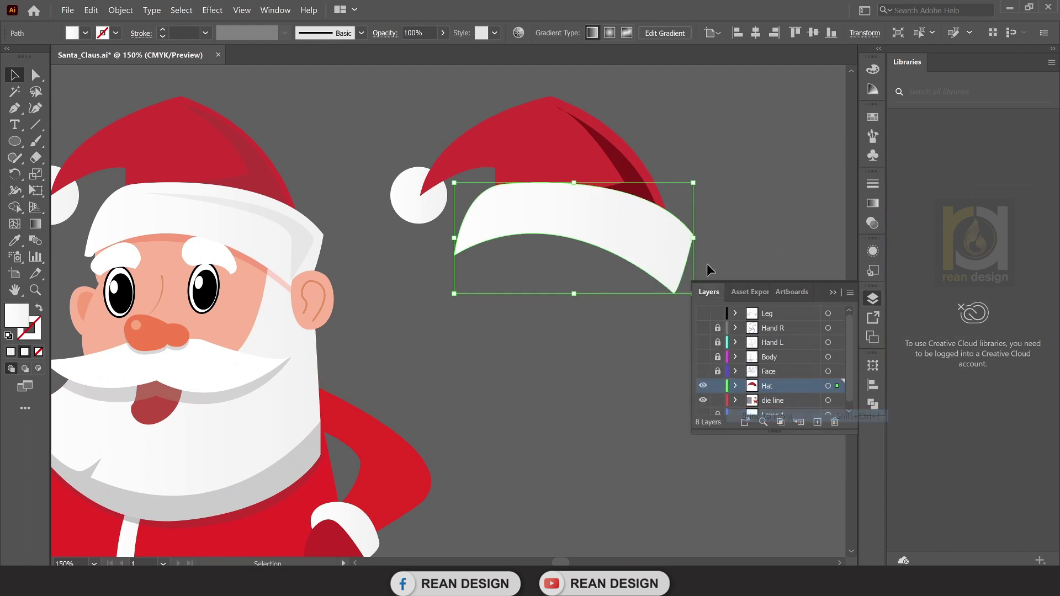
Lower the fold's opacity to 39% and reframe the view of the hats.
left_click(643, 170)
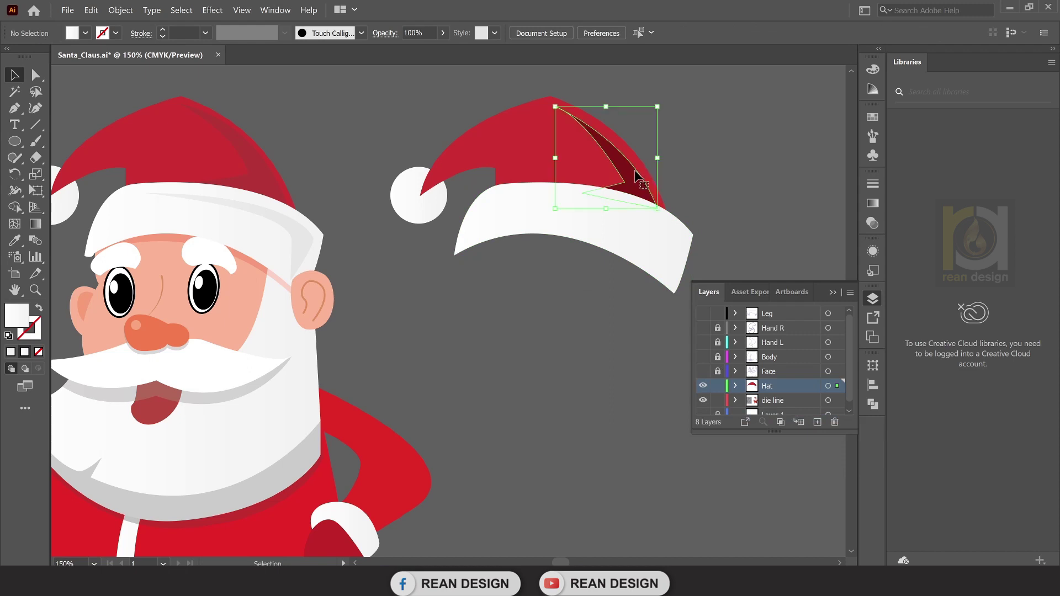
left_click(445, 33)
left_click_drag(412, 51, 409, 51)
left_click(394, 149)
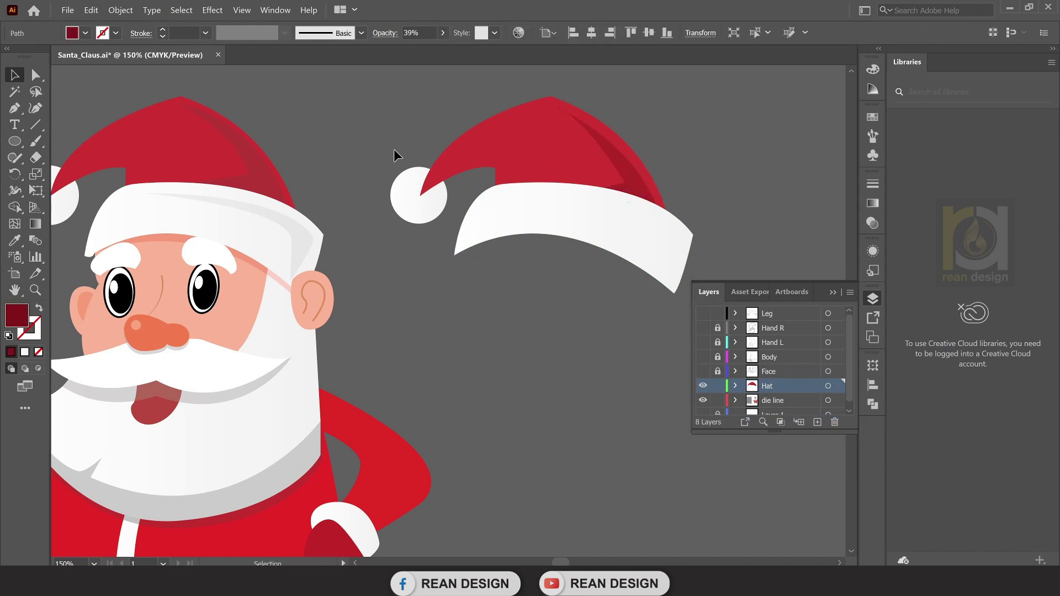
left_click_drag(766, 162, 728, 159)
left_click_drag(652, 124, 718, 135)
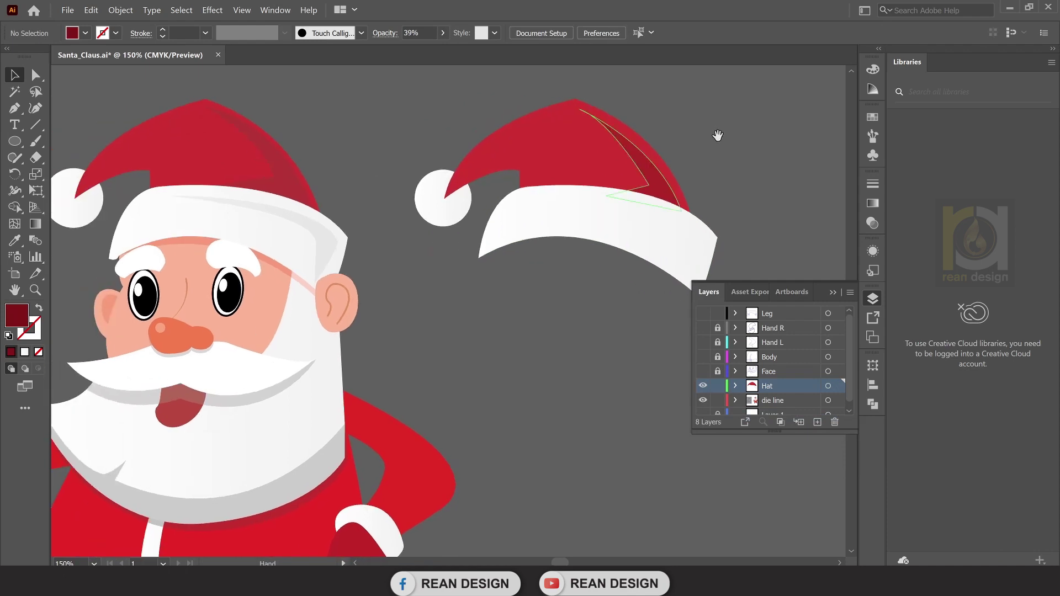
left_click_drag(603, 197, 568, 177)
Draw a closed curved shading shape along the hat brim and refine its curve.
left_click(568, 177)
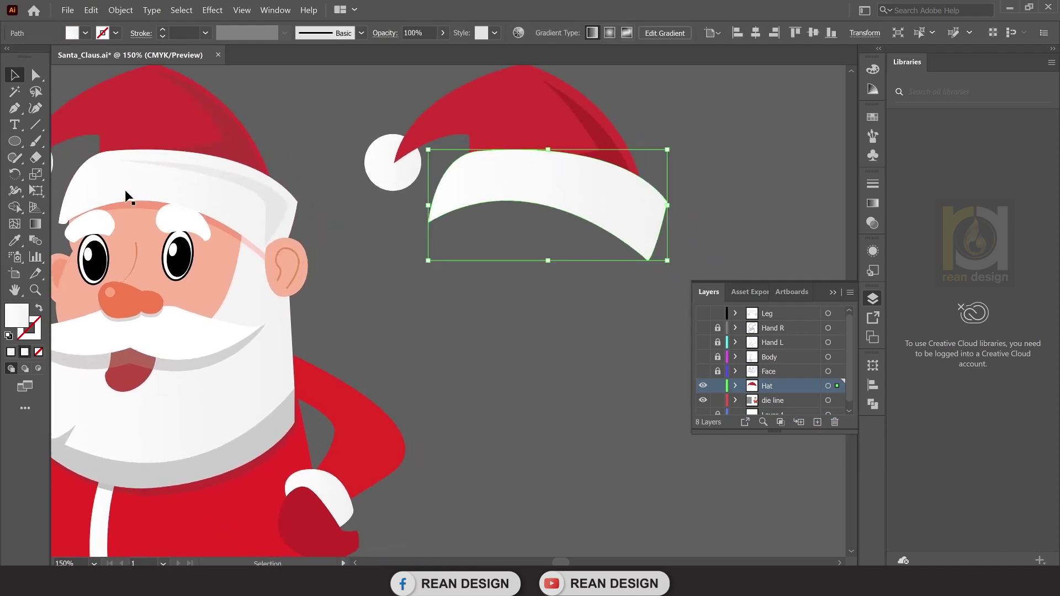
left_click(14, 108)
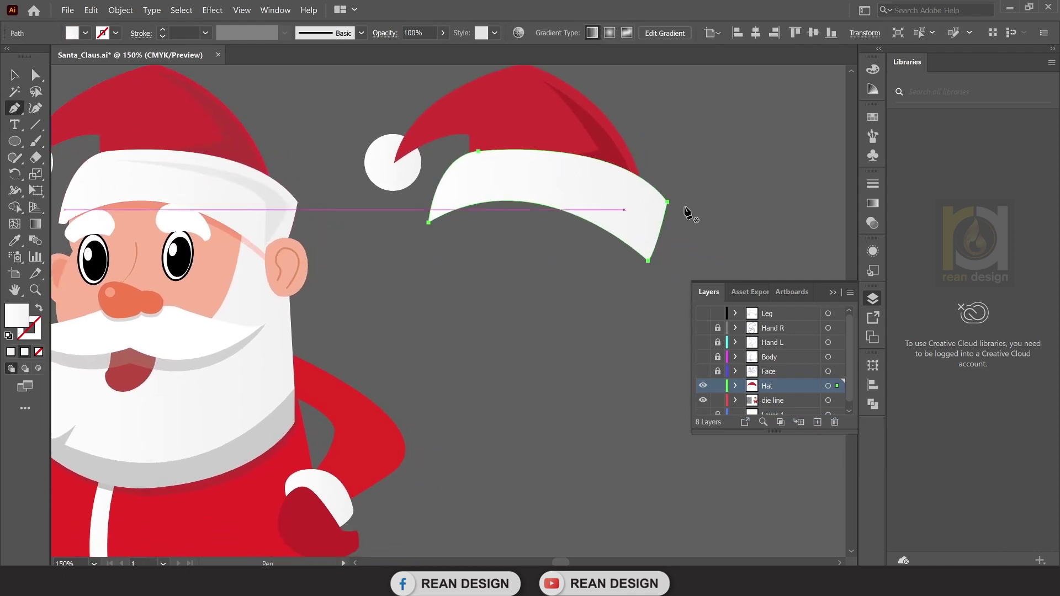
left_click(503, 156)
left_click_drag(655, 201, 683, 241)
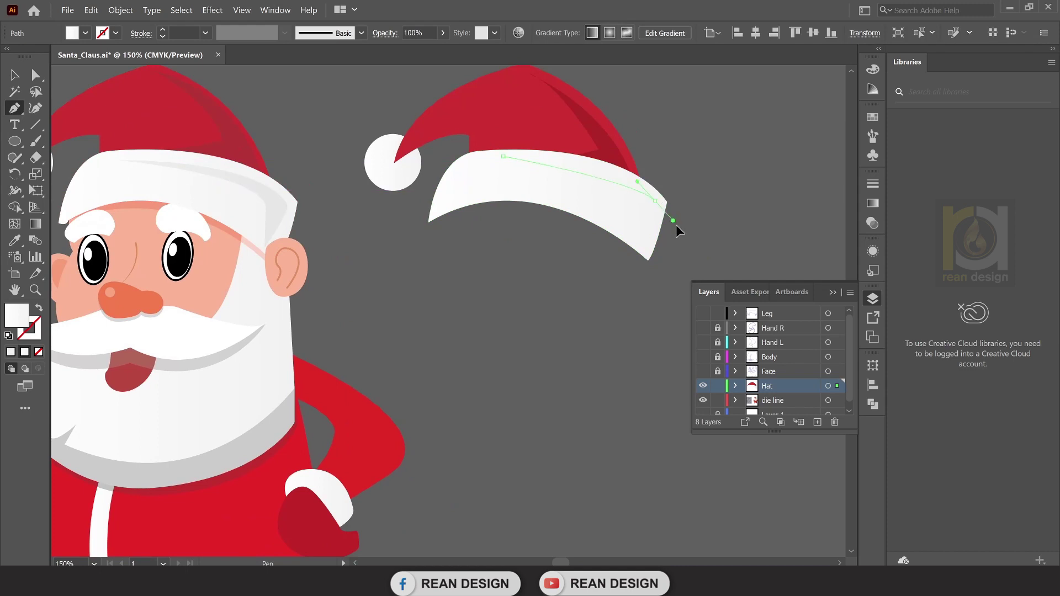
left_click(655, 201)
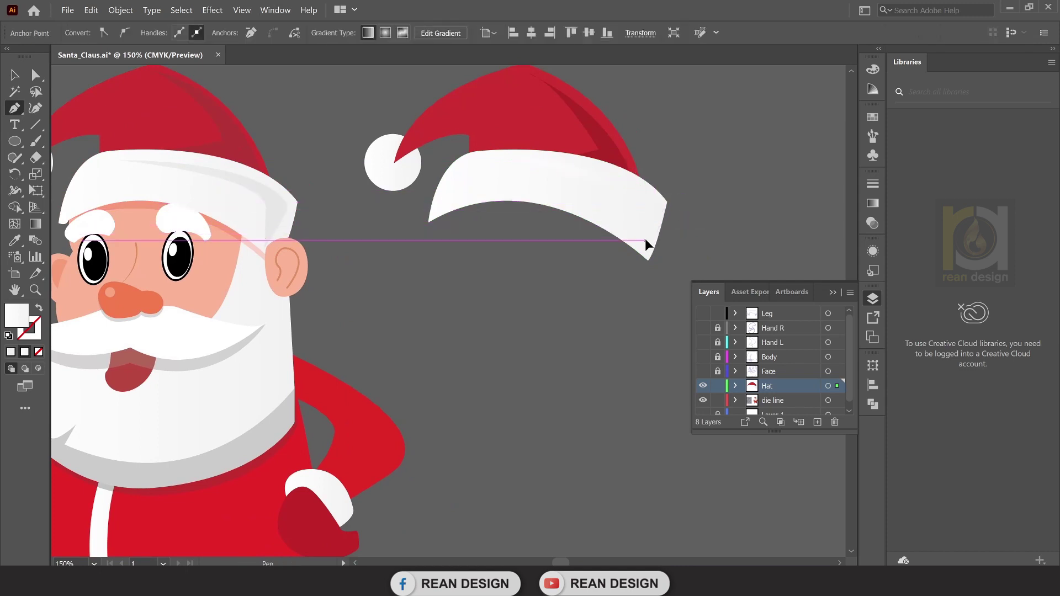
left_click_drag(647, 241, 650, 207)
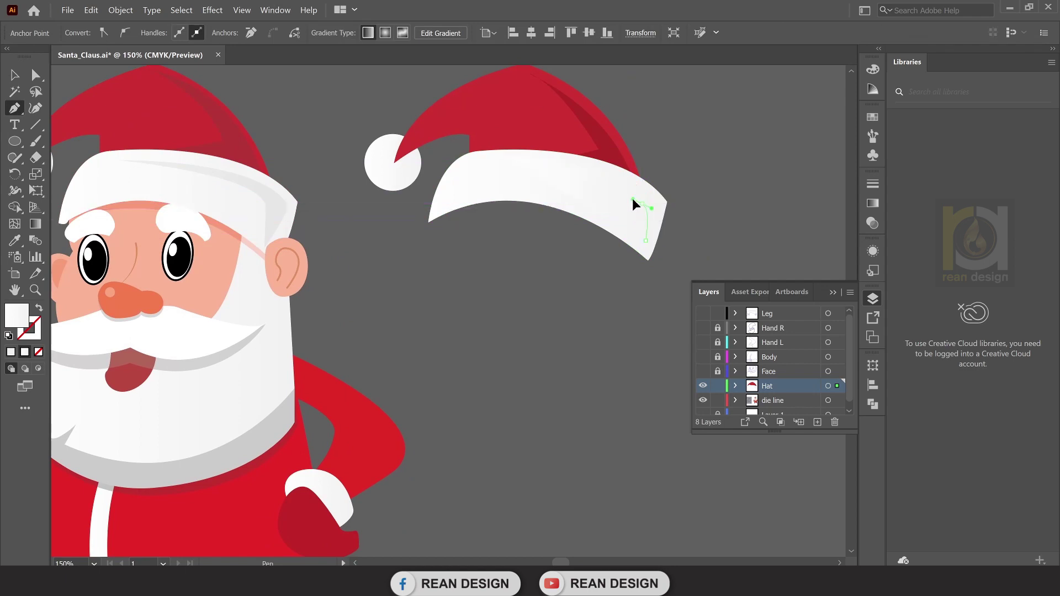
left_click(634, 200)
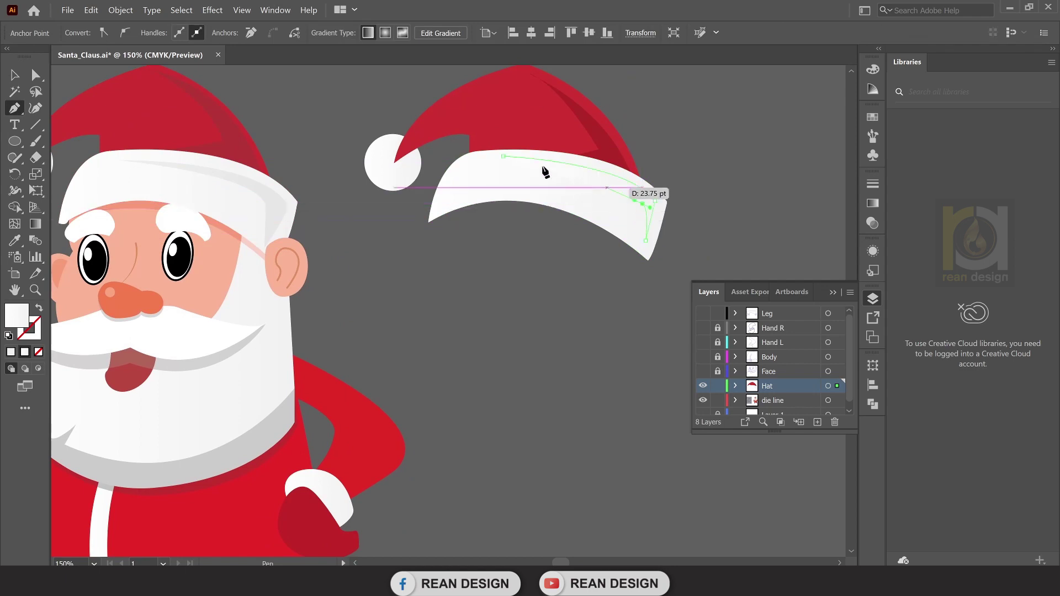
left_click(503, 158)
key("a")
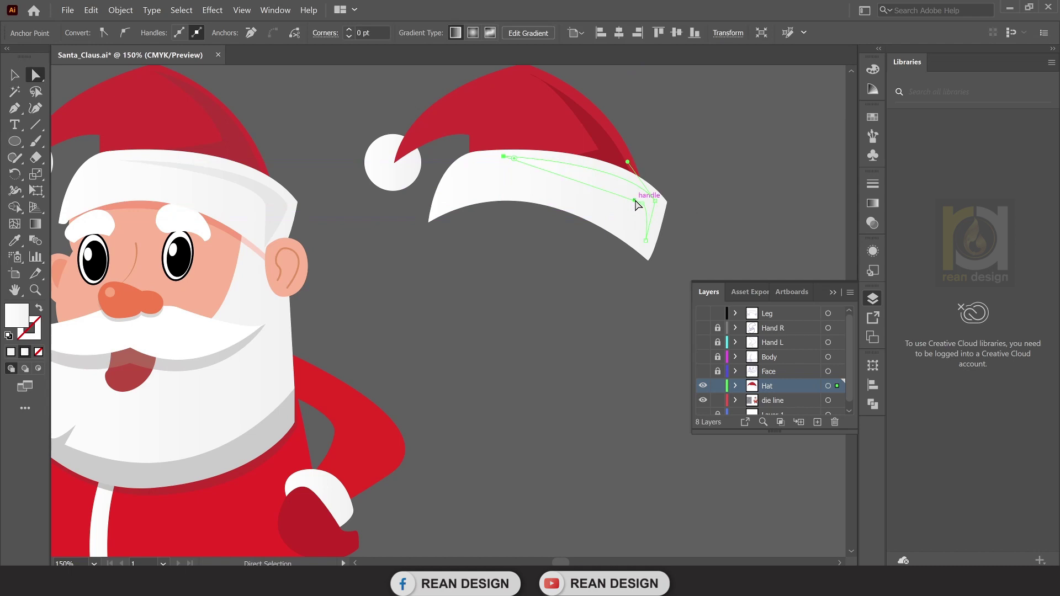
mouse_move(636, 203)
left_mouse_down()
mouse_move(606, 182)
mouse_move(637, 197)
left_mouse_up()
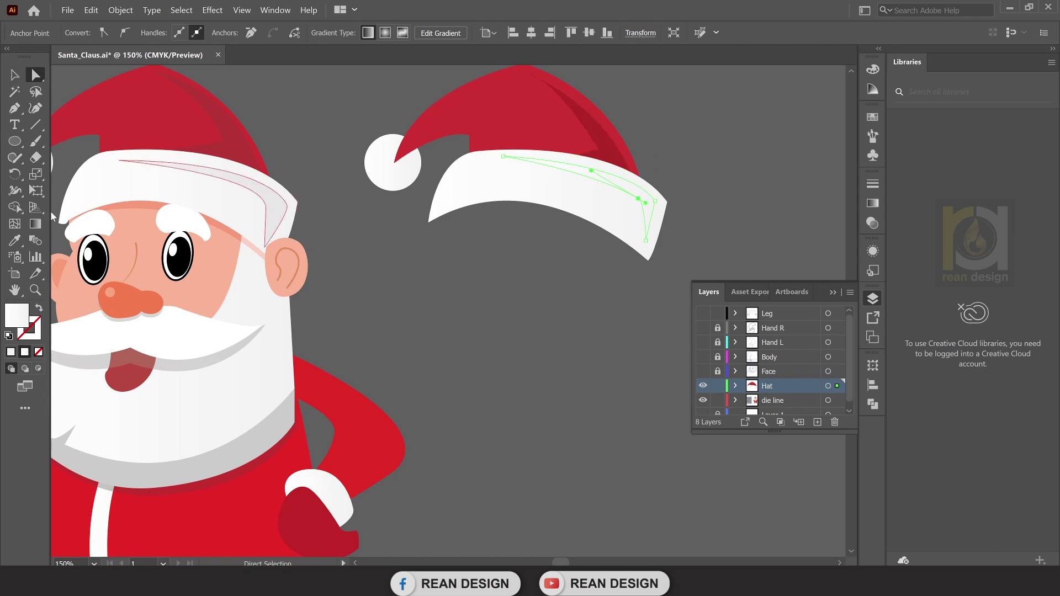
Give the shading shape the left brim's grey, sampled with the Eyedropper.
left_click(14, 240)
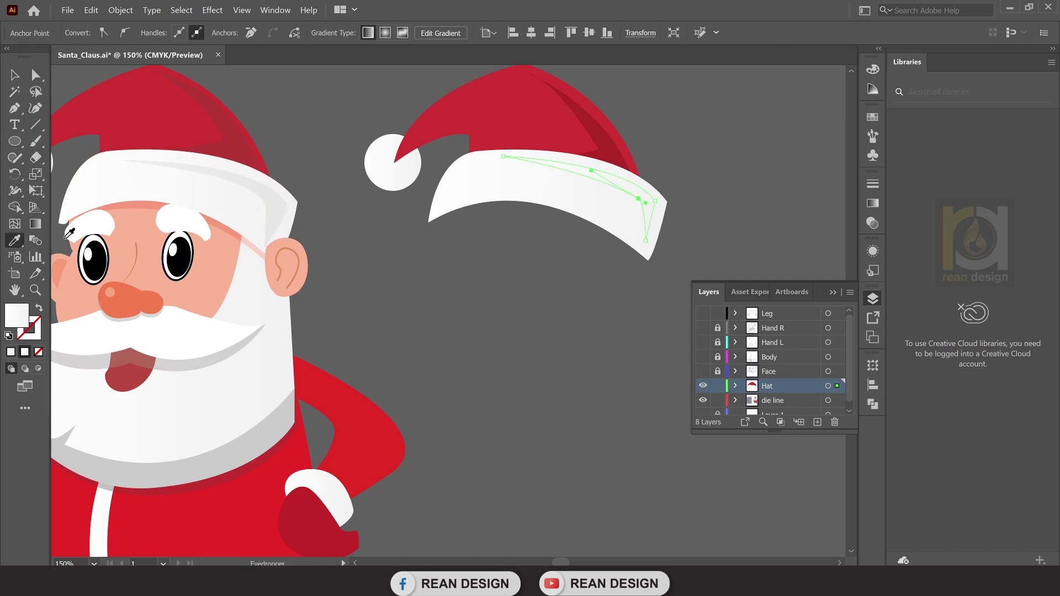
left_click(279, 201)
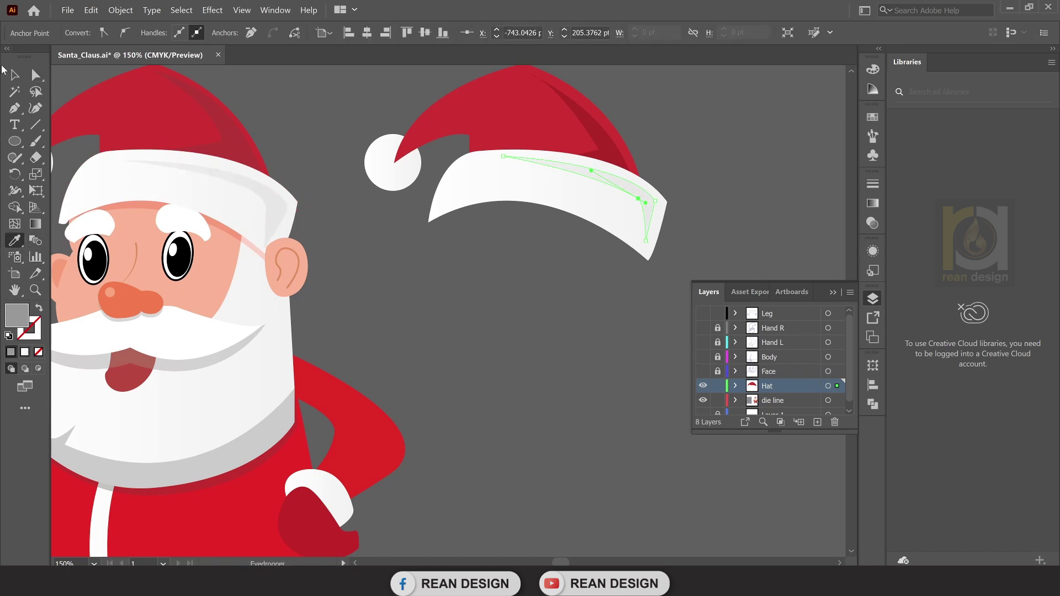
left_click(14, 74)
left_click(300, 92)
left_click_drag(395, 175, 414, 182)
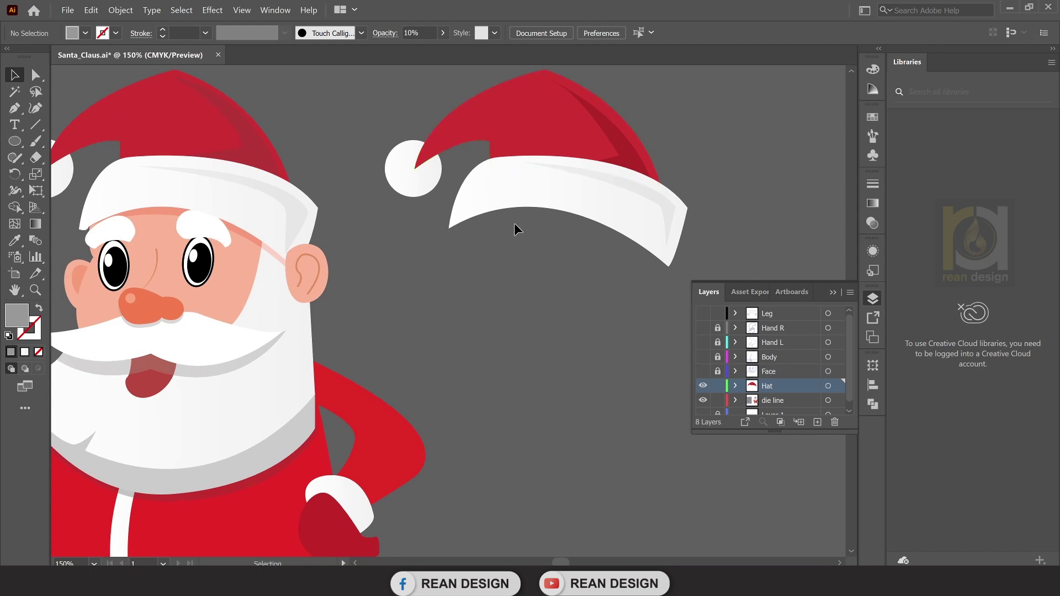
left_click(507, 187)
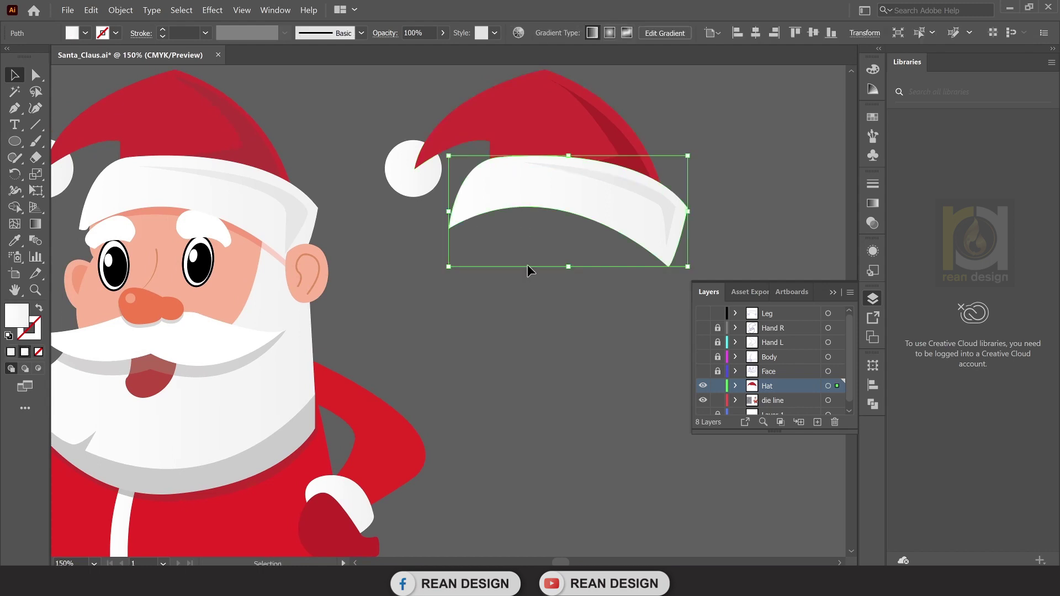
Give the brim a white-to-grey gradient by setting its end stop to grey.
left_click(504, 316)
left_click(558, 205)
left_click(872, 203)
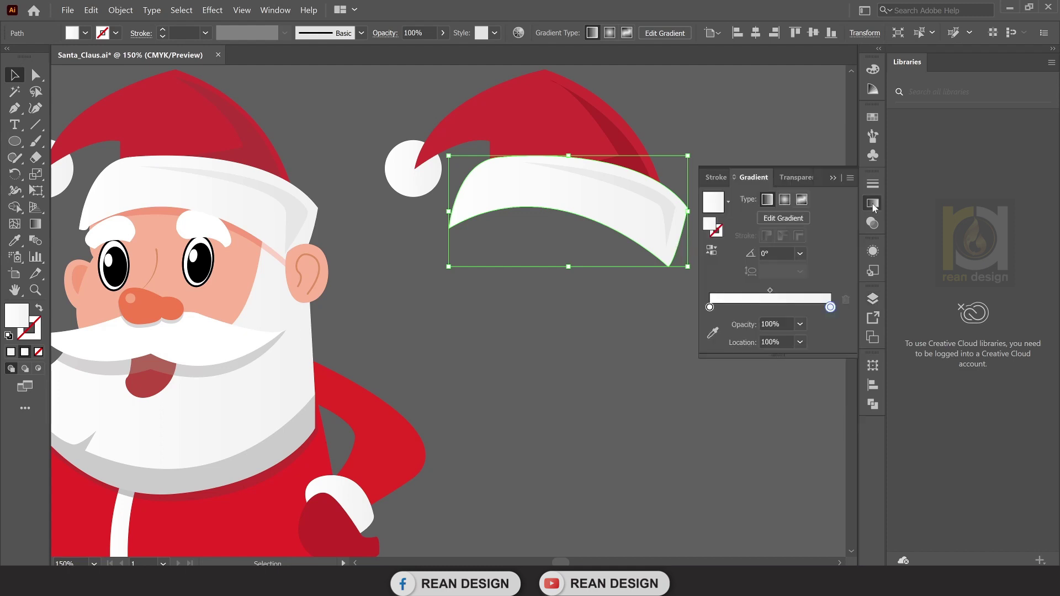
left_click(872, 204)
left_click(866, 217)
double_click(830, 308)
left_click(653, 381)
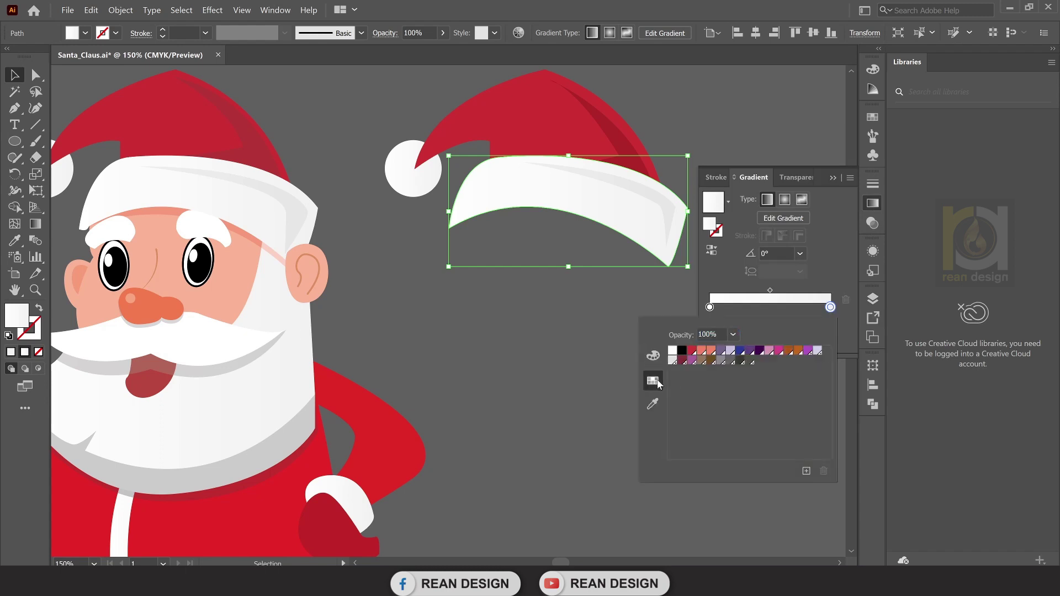
left_click(732, 361)
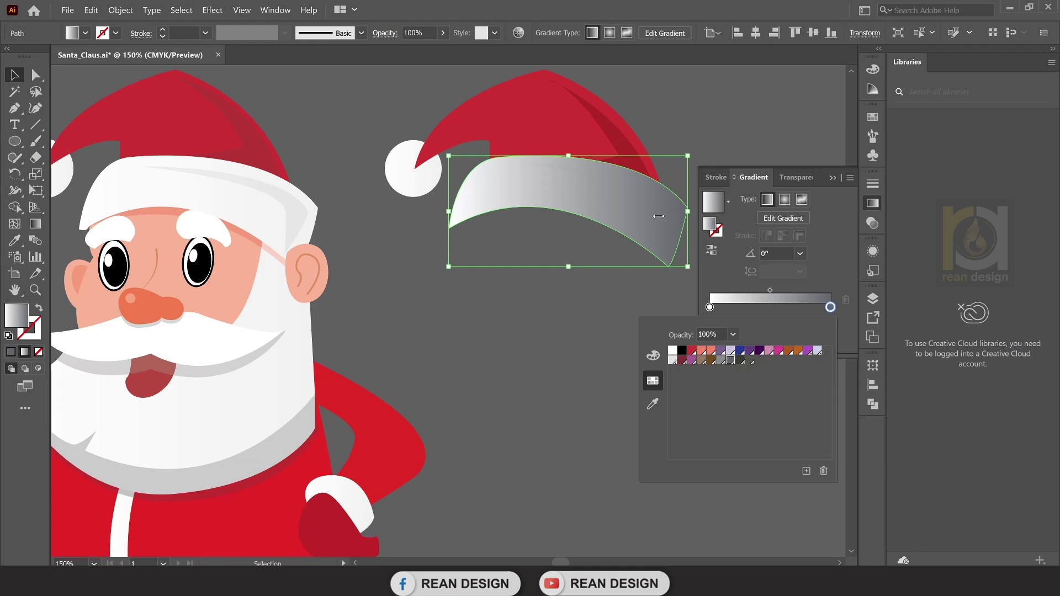
left_click(634, 113)
Try the gradient on the red crown, undo it back to solid red, and zoom out.
left_click(524, 134)
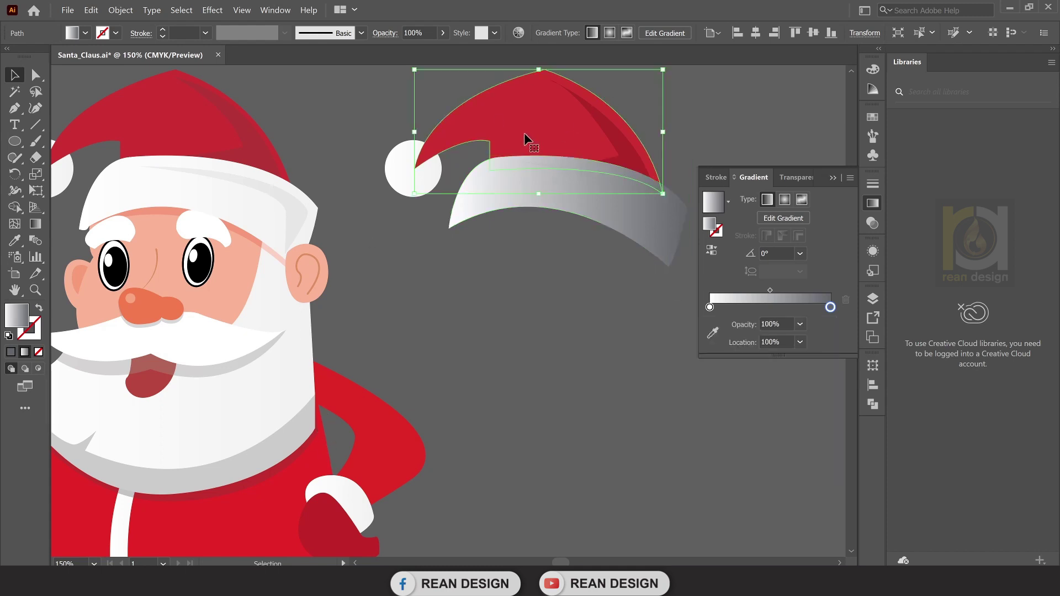
left_click(714, 203)
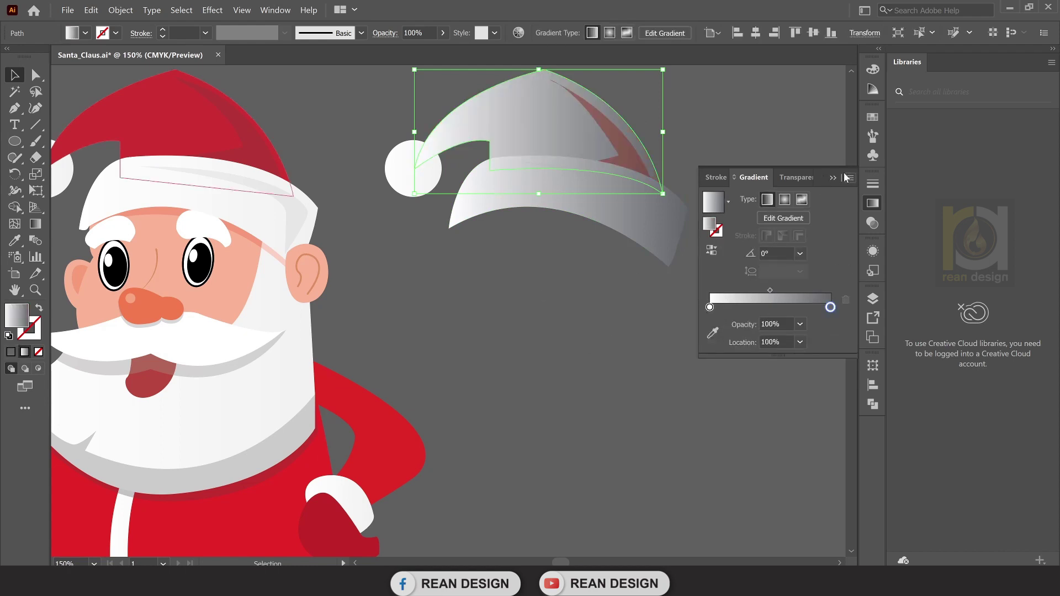
key("ctrl+z")
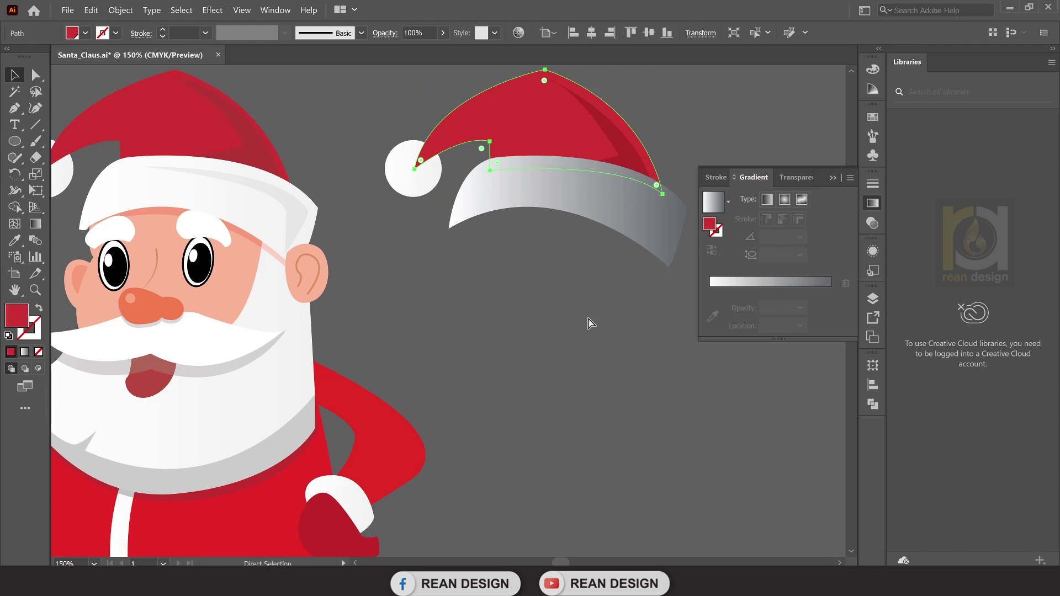
key("ctrl+z")
left_click(833, 178)
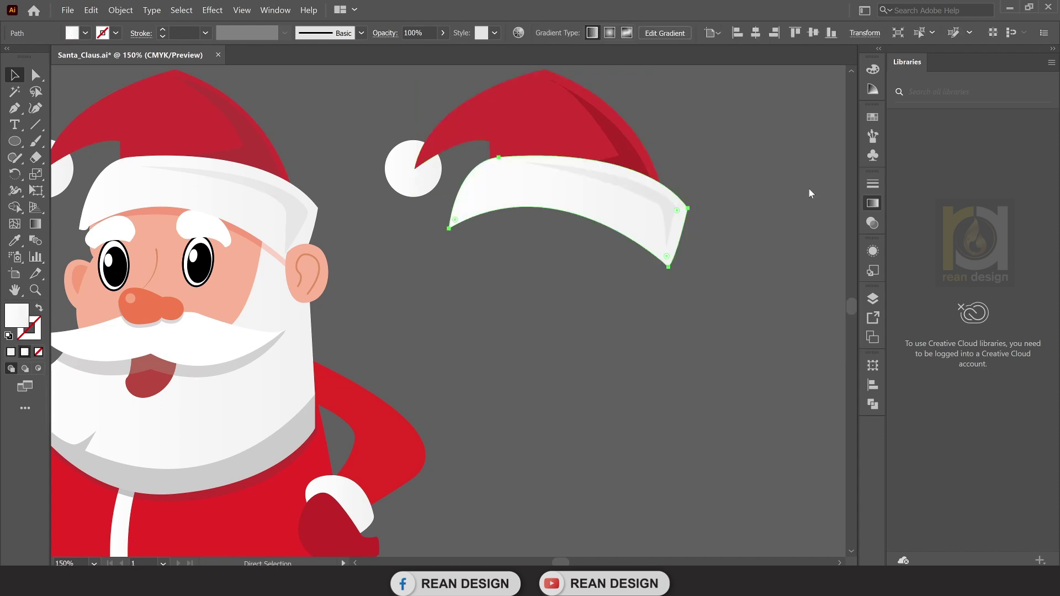
left_click(707, 310)
key("ctrl+minus")
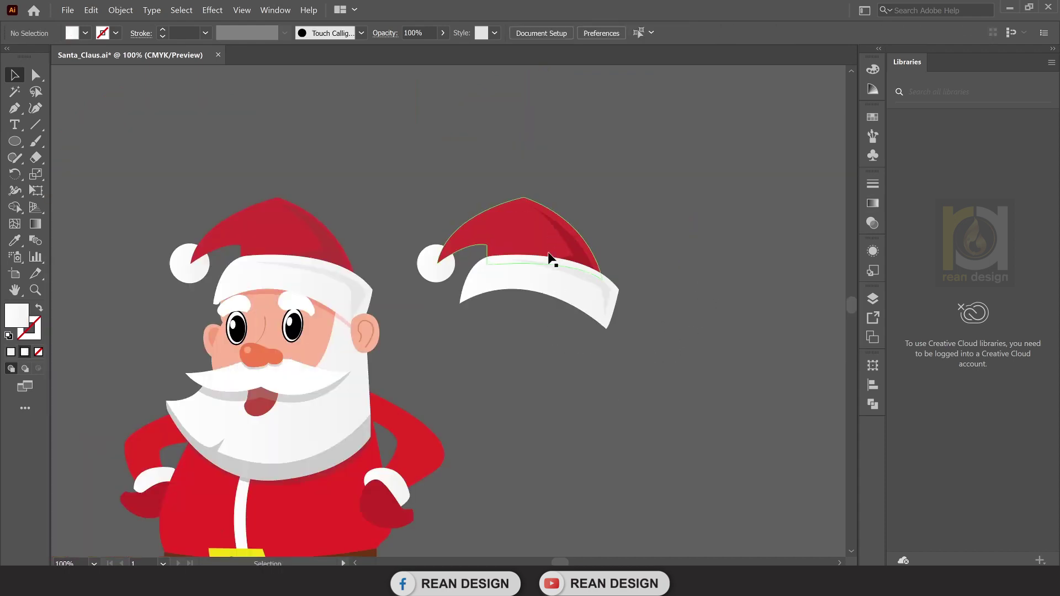
Dismiss the antivirus alert, show and unlock the Face layer, and lock the Hat layer.
scroll(547, 270, "down", 3)
scroll(554, 263, "down", 1)
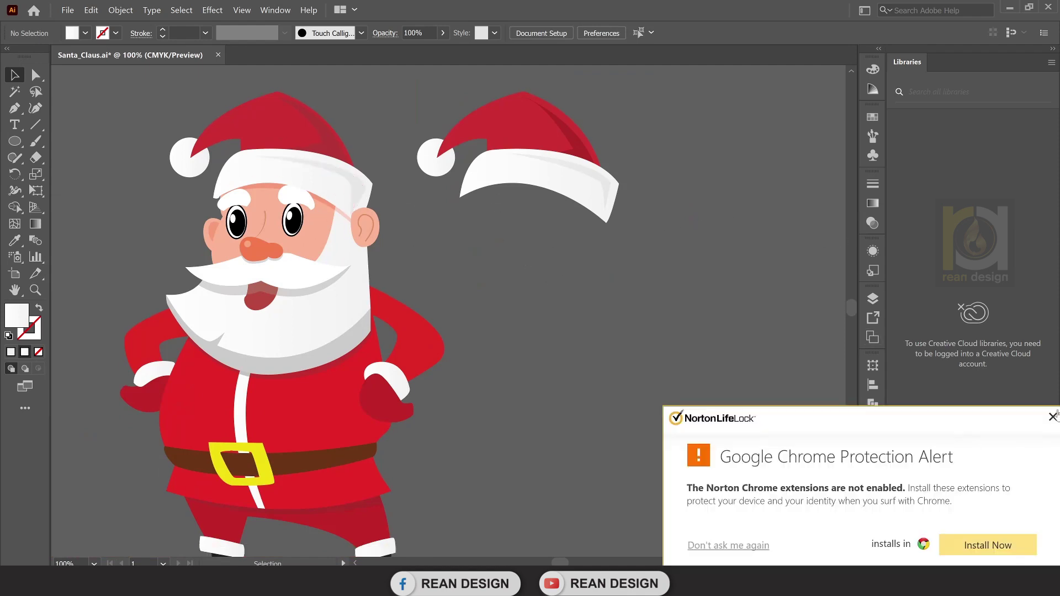
left_click(1053, 416)
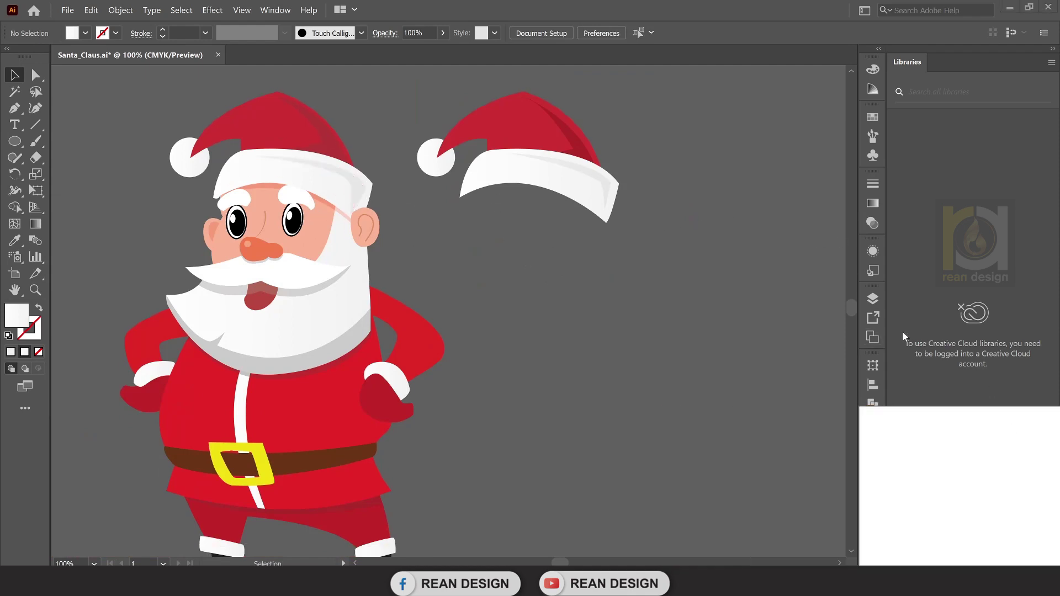
left_click(874, 300)
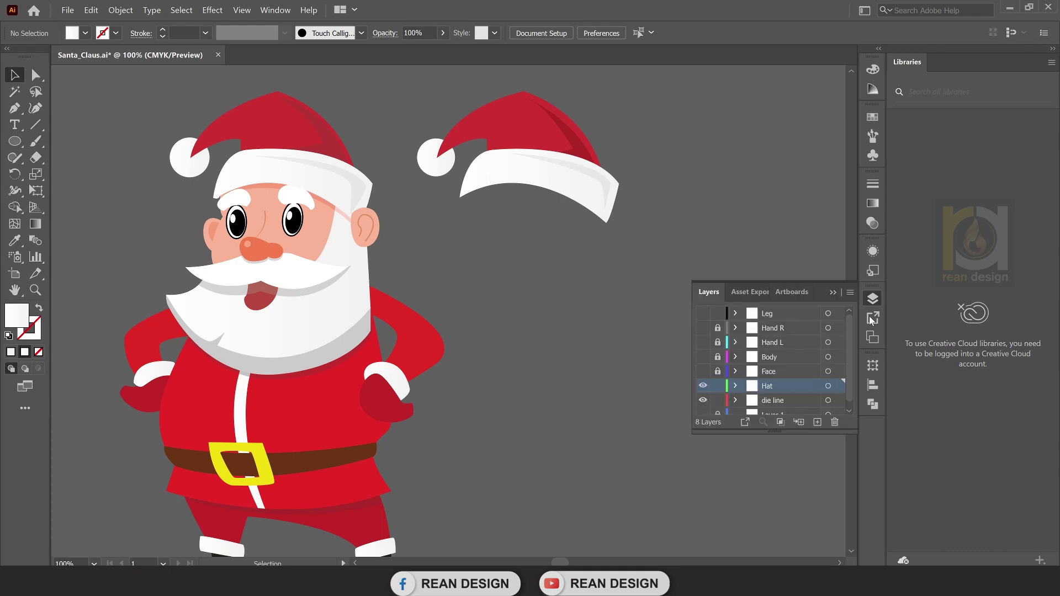
left_click(704, 371)
left_click(718, 372)
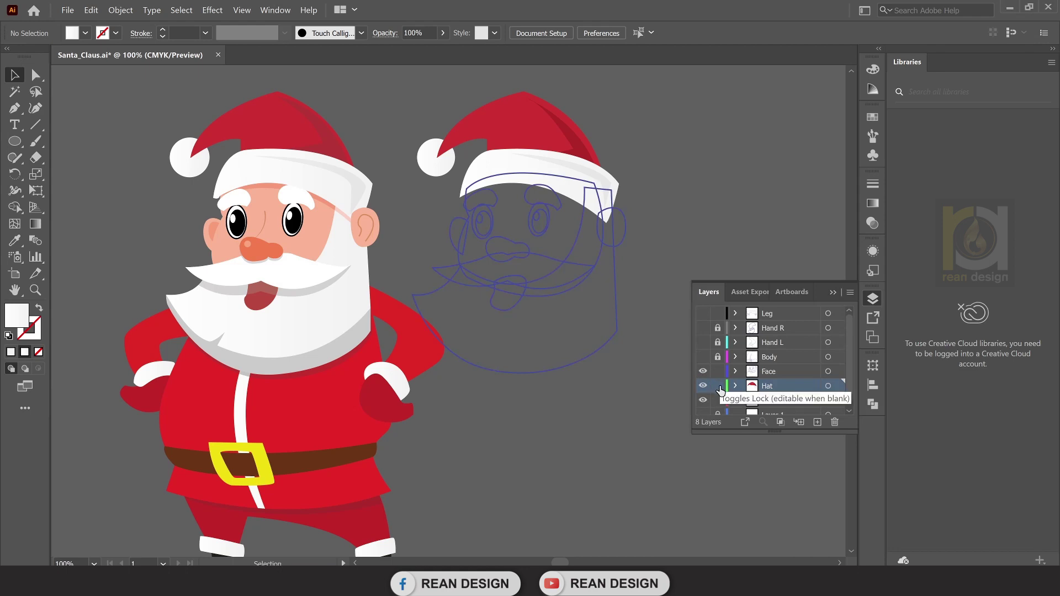
left_click(718, 386)
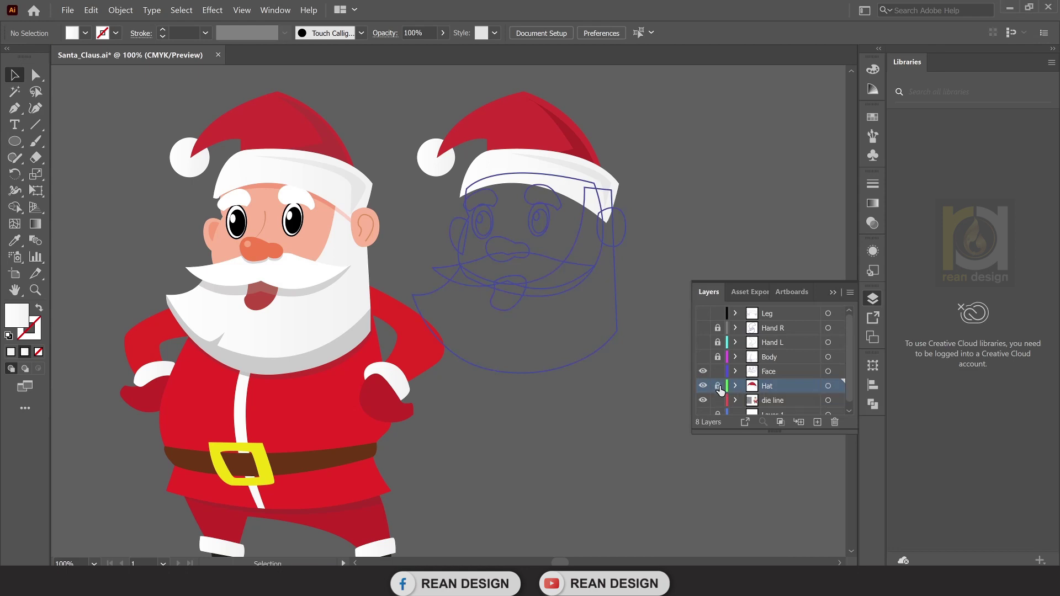
Fill the traced face outline with skin colour sampled from the finished Santa.
left_click(523, 176)
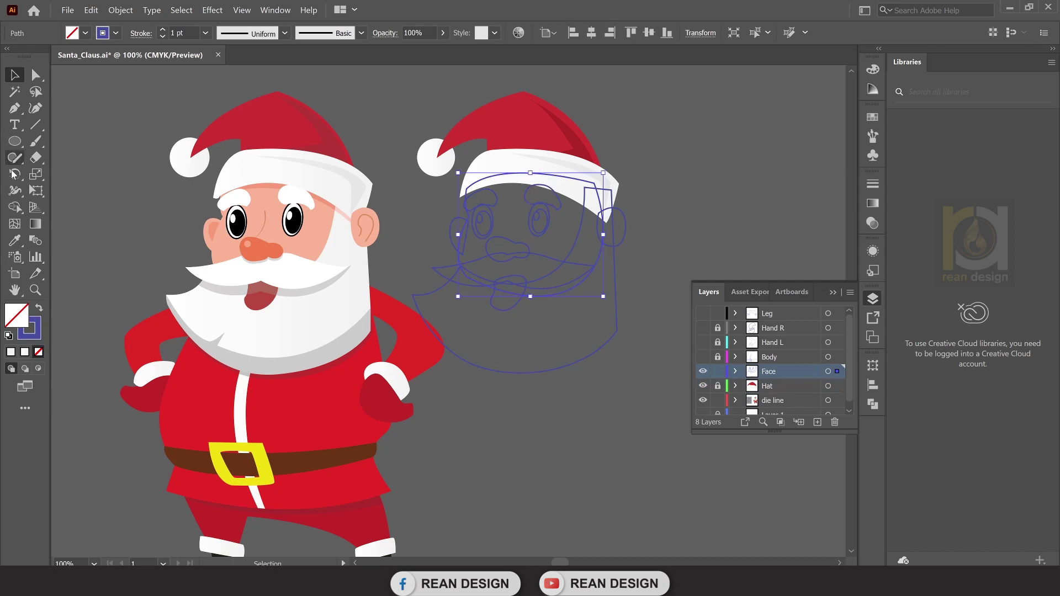
left_click(14, 241)
left_click(319, 223)
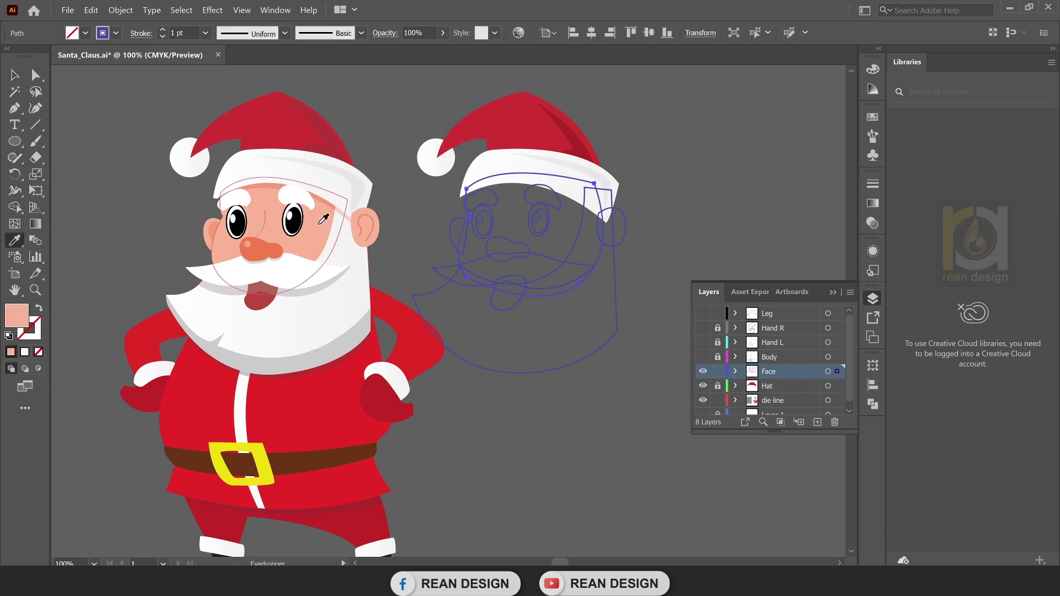
left_click(15, 74)
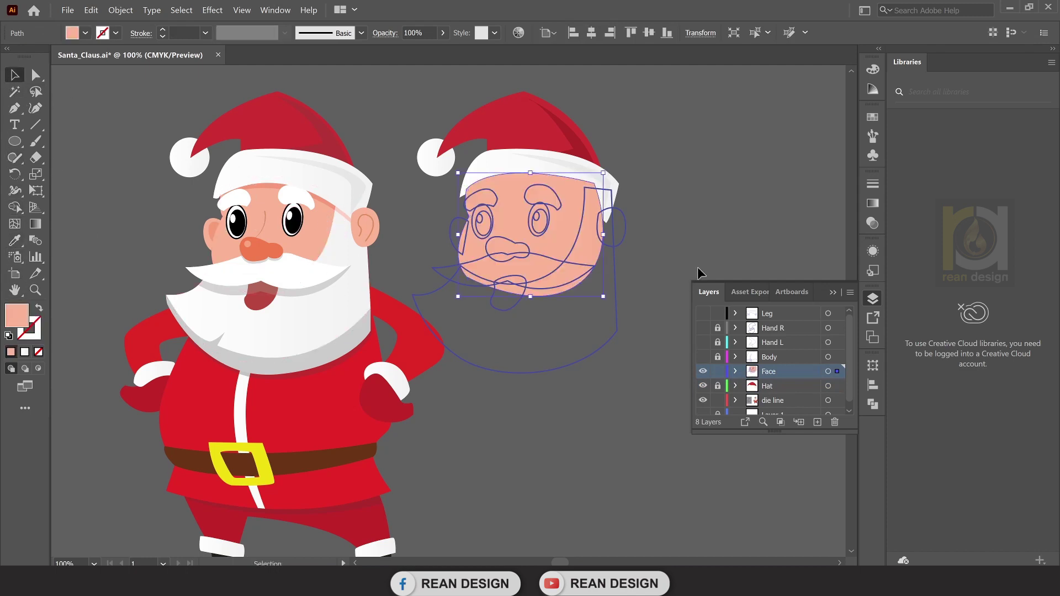
left_click(700, 195)
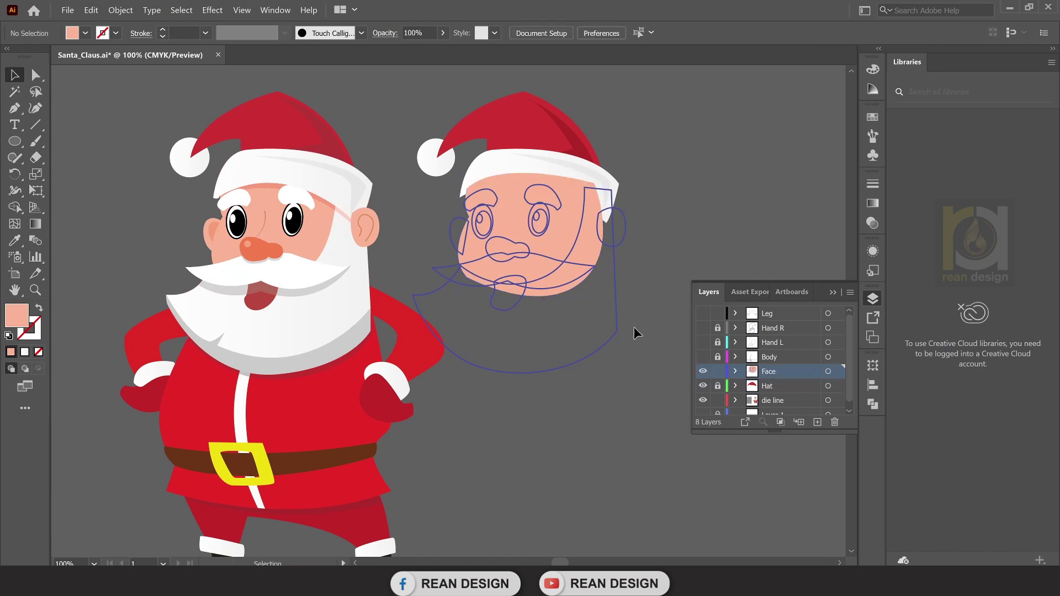
Move the Face layer below the Hat layer so the hat overlaps the face.
left_click(778, 389)
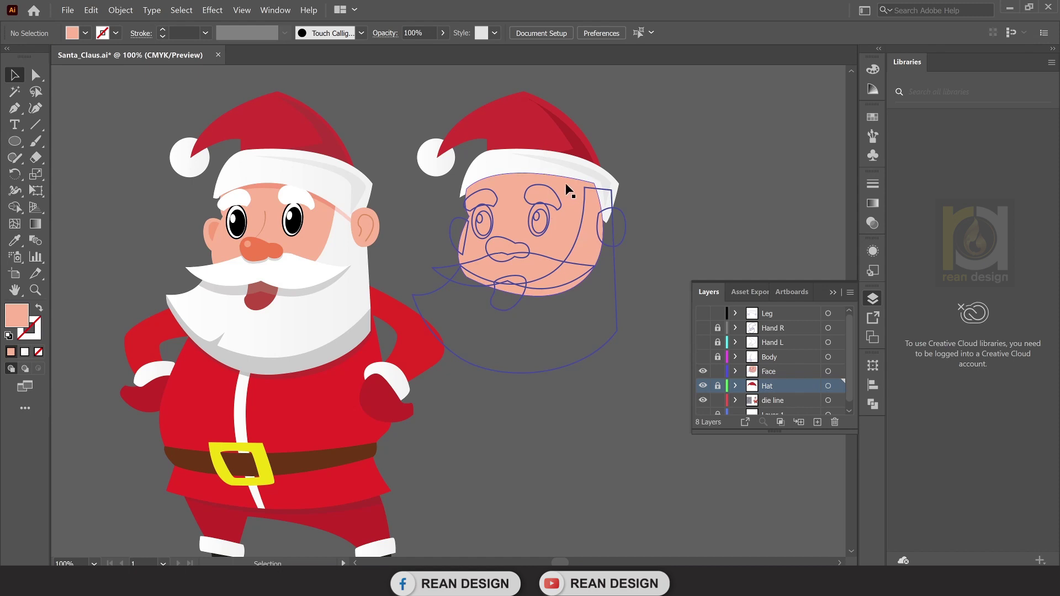
left_click(780, 373)
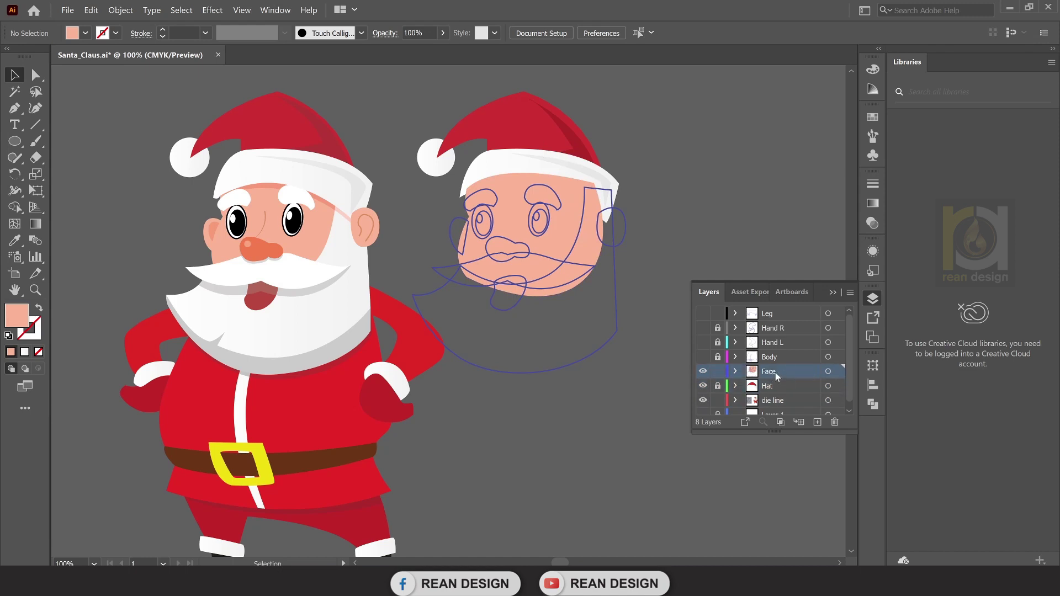
left_click_drag(776, 374, 778, 394)
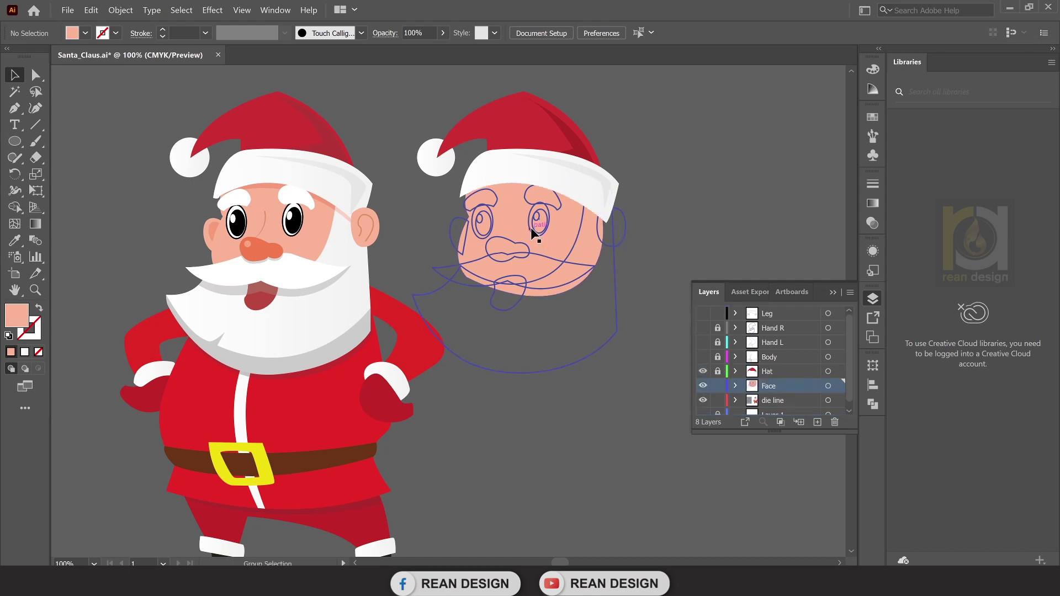
scroll(531, 227, "up", 1)
scroll(524, 234, "up", 1)
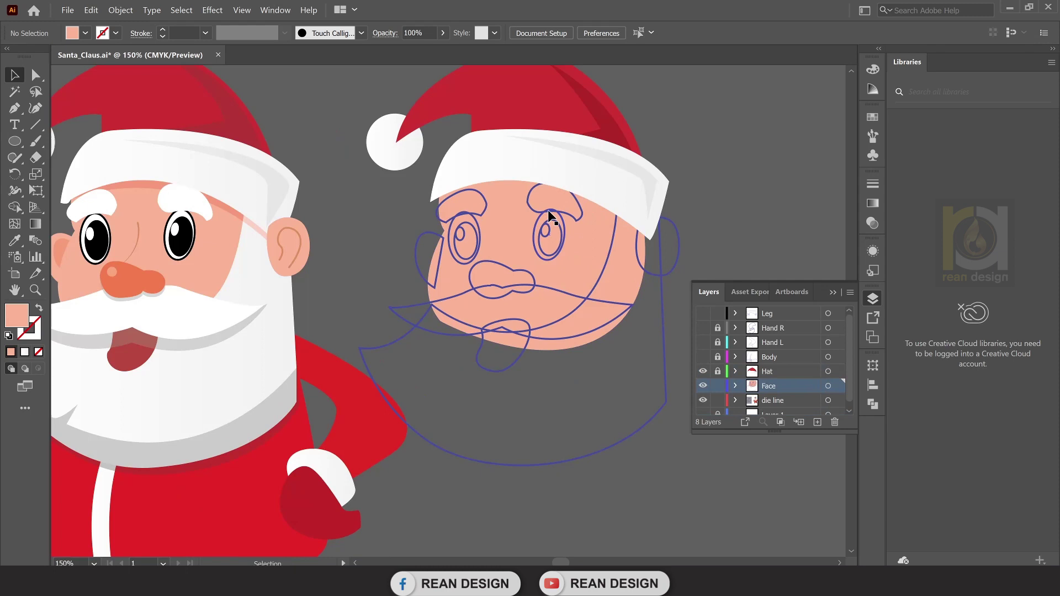
left_click(485, 211)
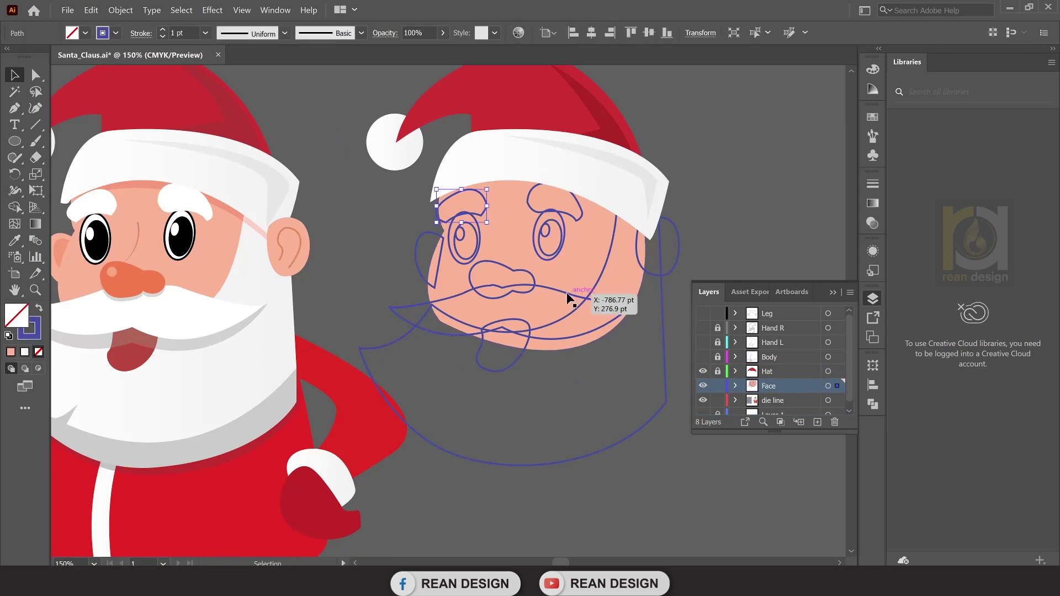
Fill both eyebrows with the original Santa's white and bring them to the front.
key("i")
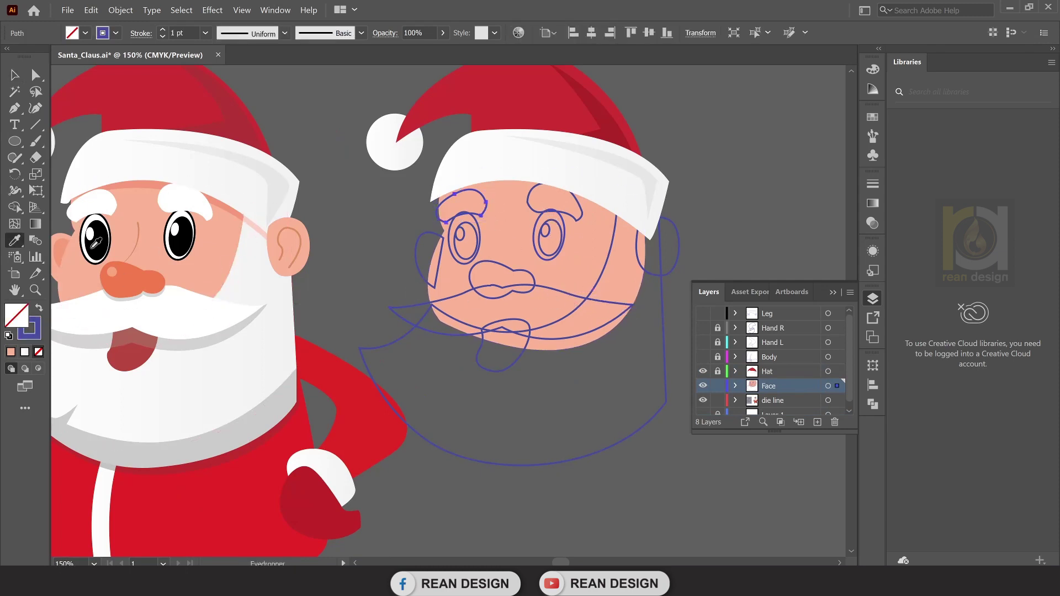
left_click(91, 203)
key("v")
left_click(546, 203)
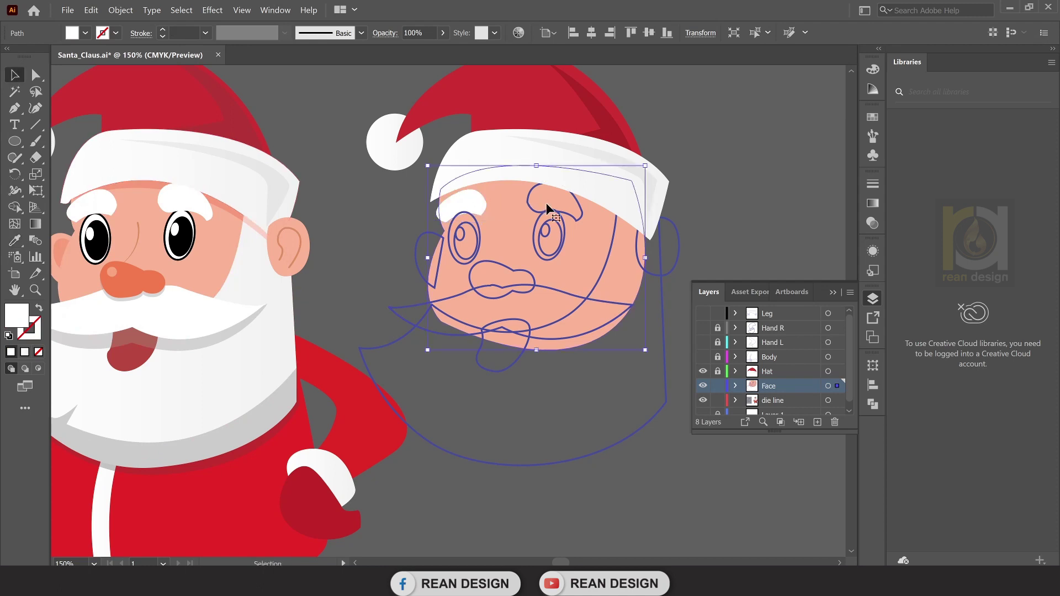
left_click(529, 208)
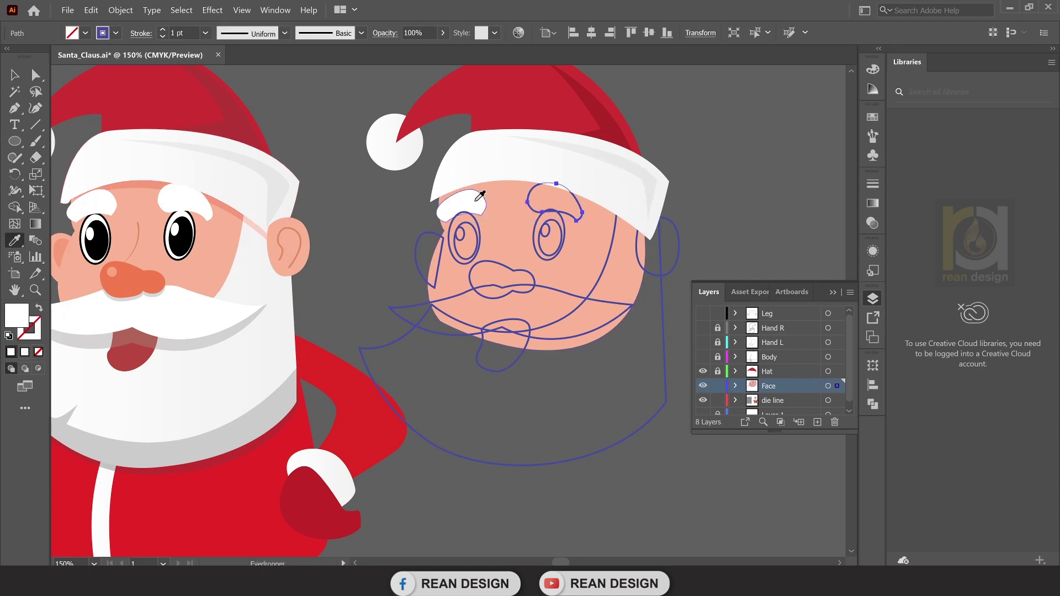
key("ctrl+shift+]")
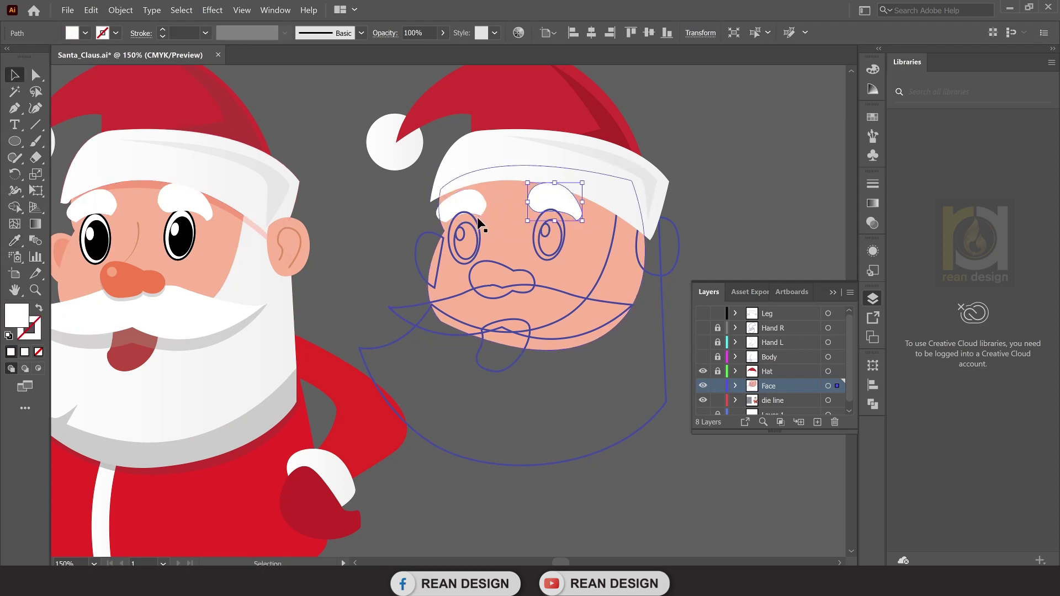
left_click(476, 219)
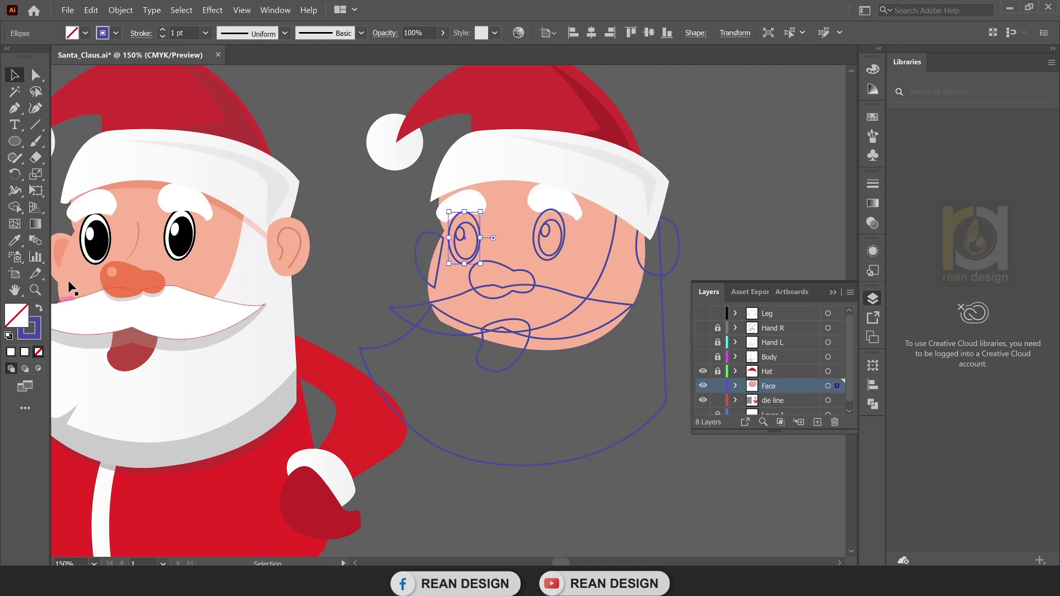
Give the left eye ellipse a white fill and black outline.
double_click(31, 329)
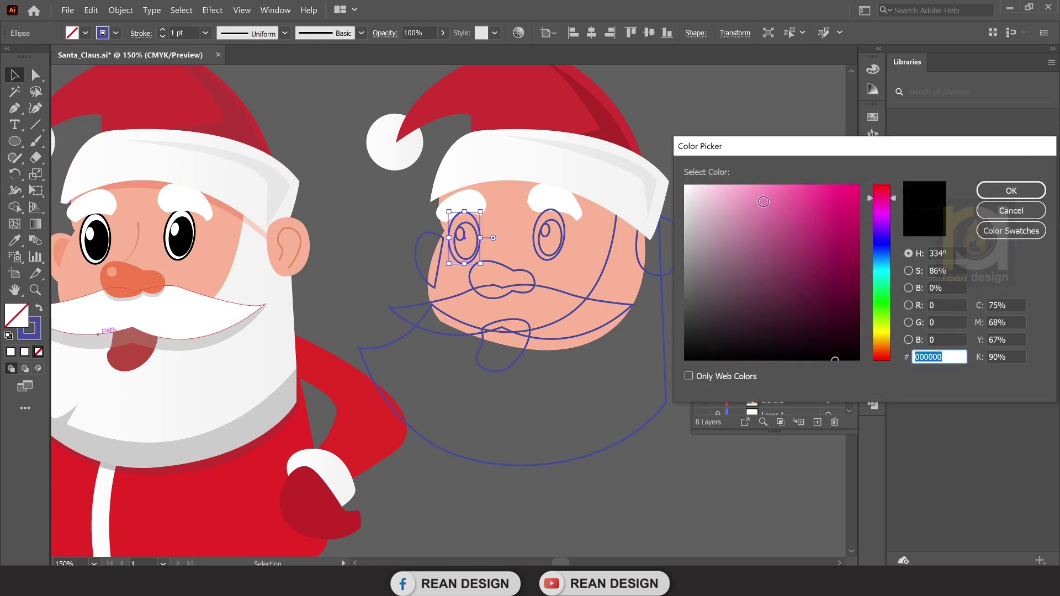
left_click_drag(763, 201, 675, 179)
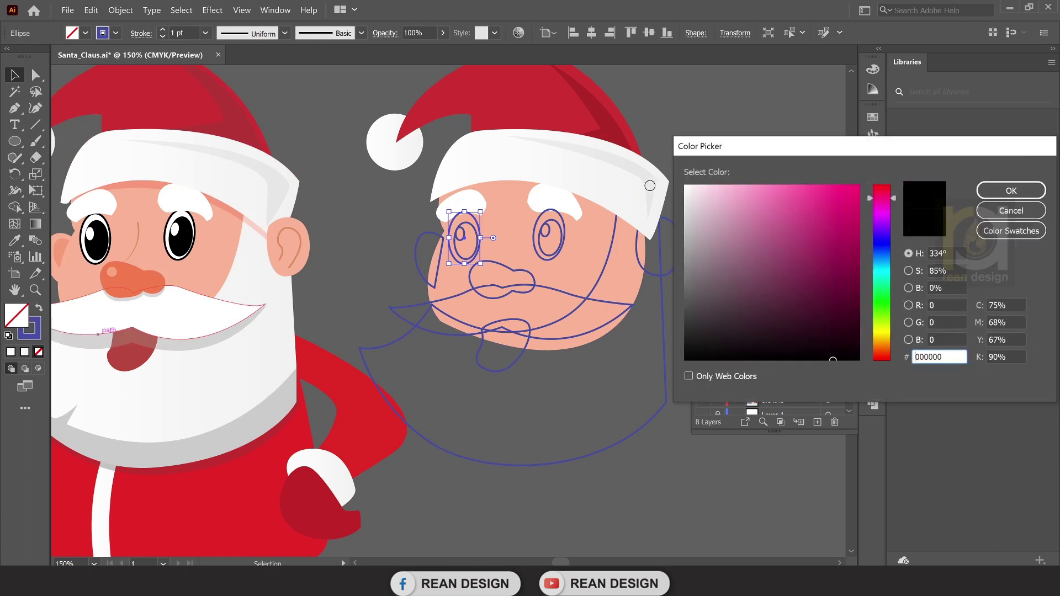
left_click(1011, 191)
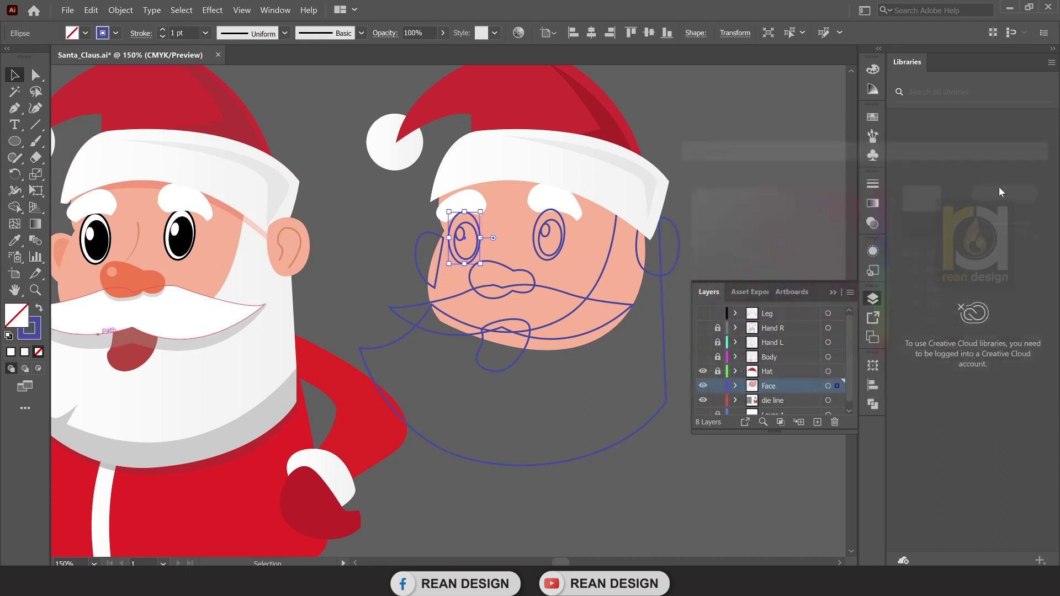
double_click(33, 329)
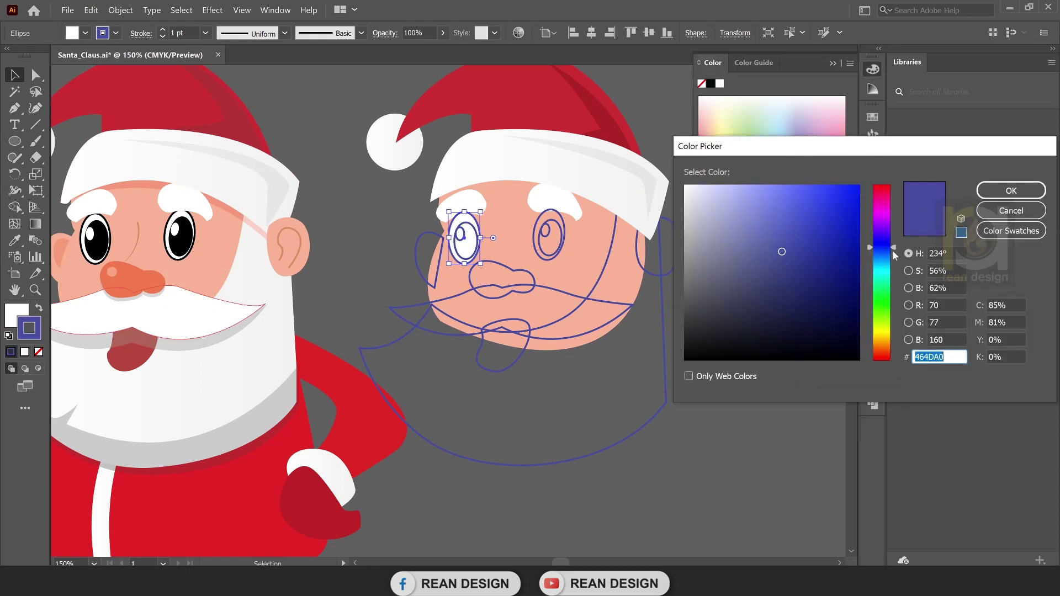
left_click_drag(784, 278, 661, 364)
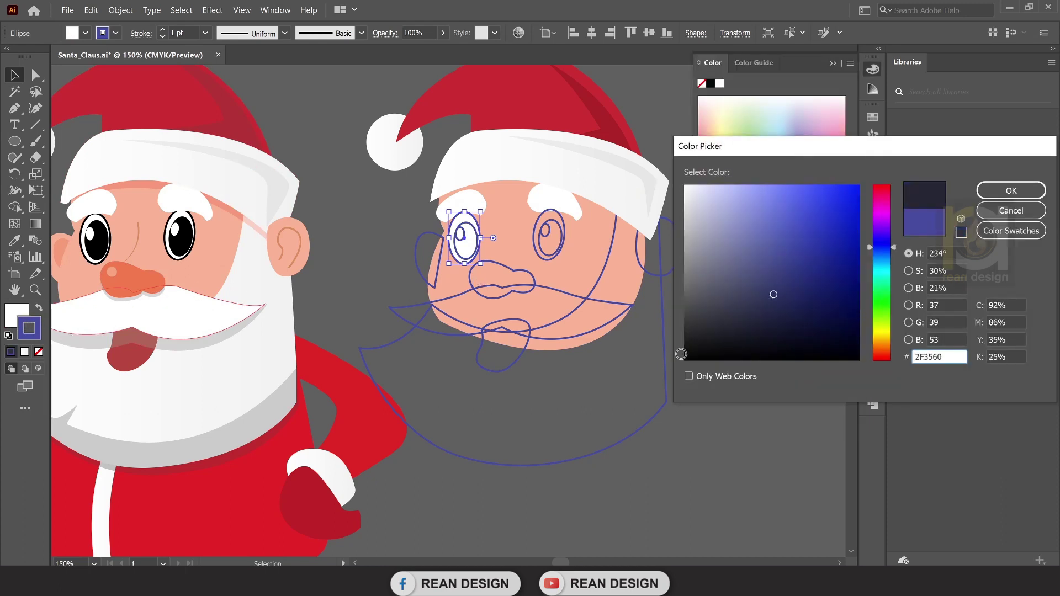
left_click(993, 189)
left_click(720, 349)
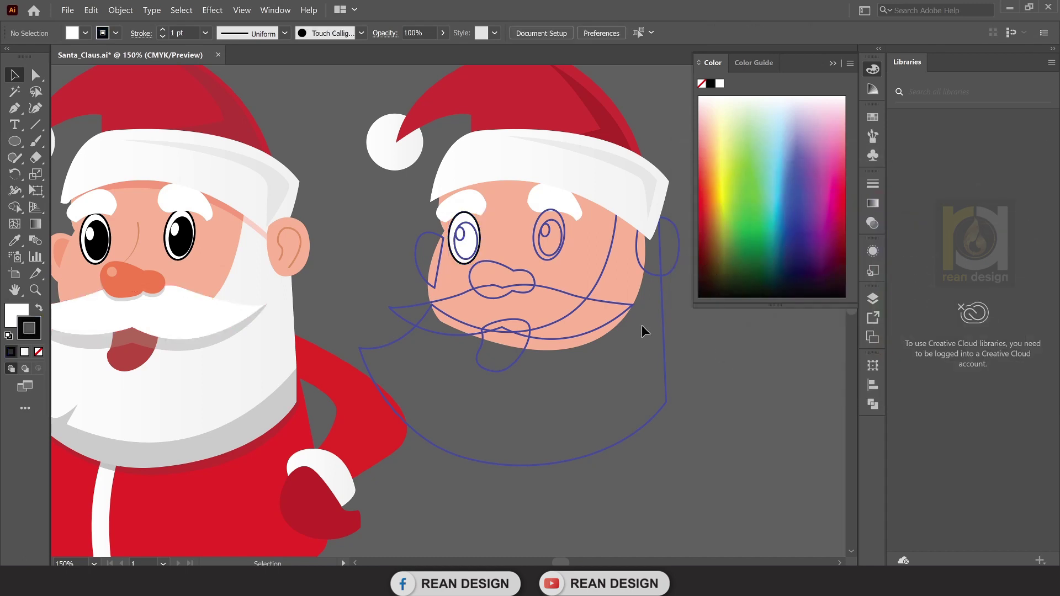
Fill the pupil black and remove its outline.
left_click(474, 235)
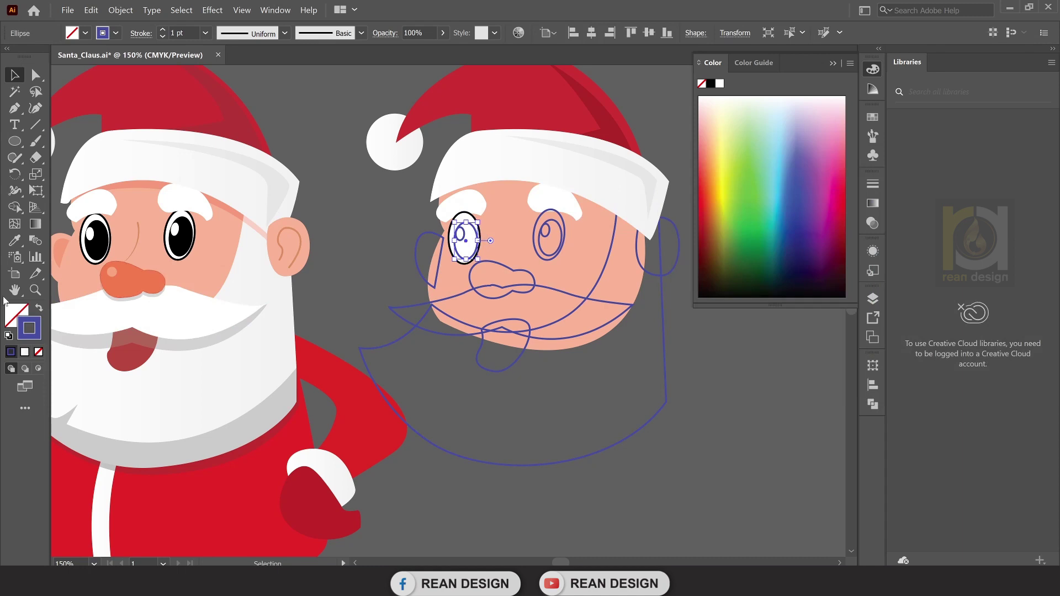
double_click(13, 315)
left_click_drag(811, 271, 674, 363)
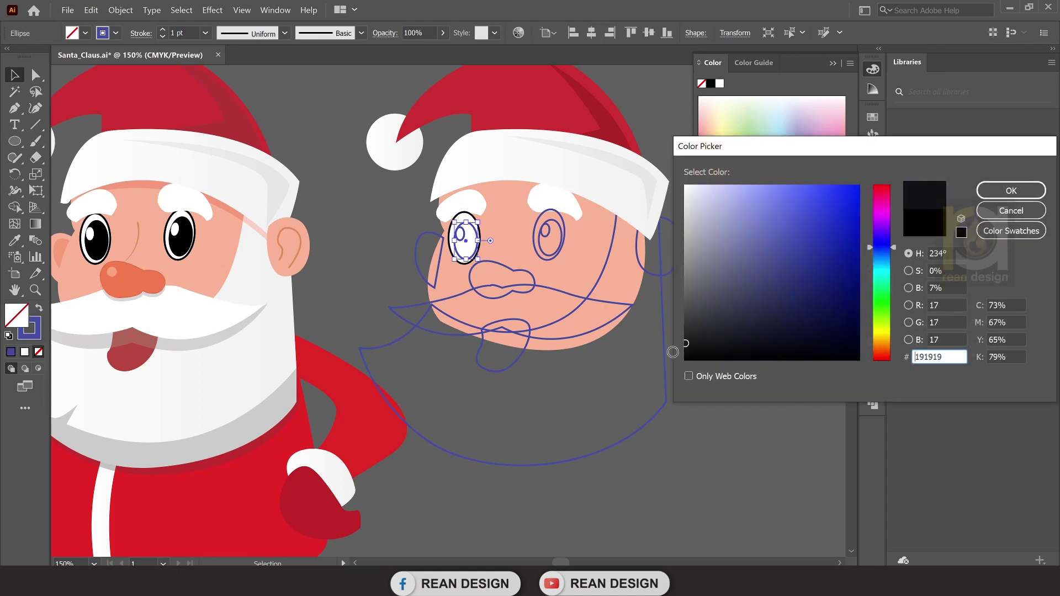
left_click(1011, 191)
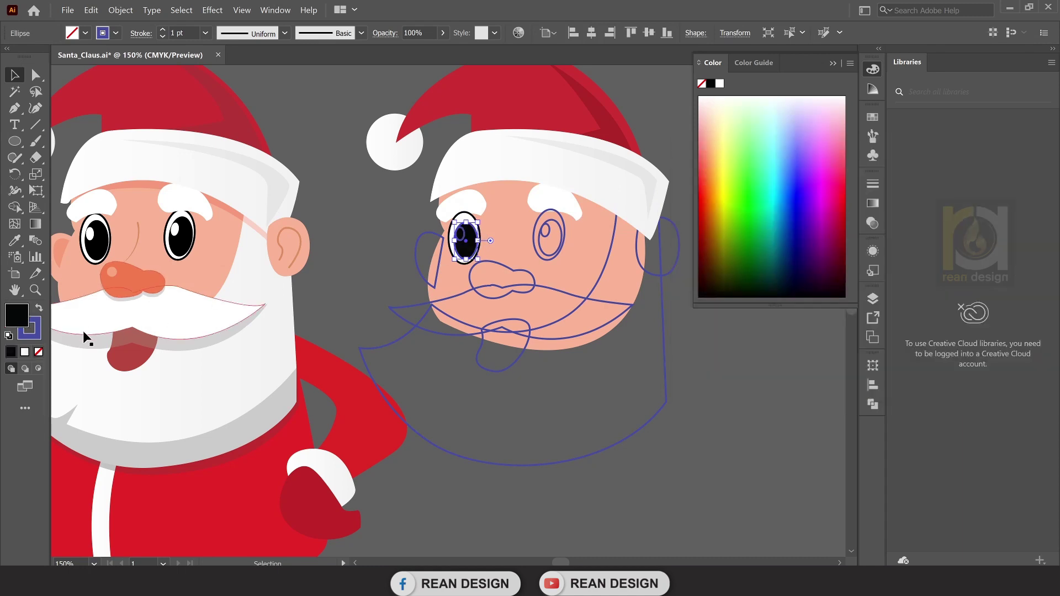
left_click(39, 351)
left_click(373, 266)
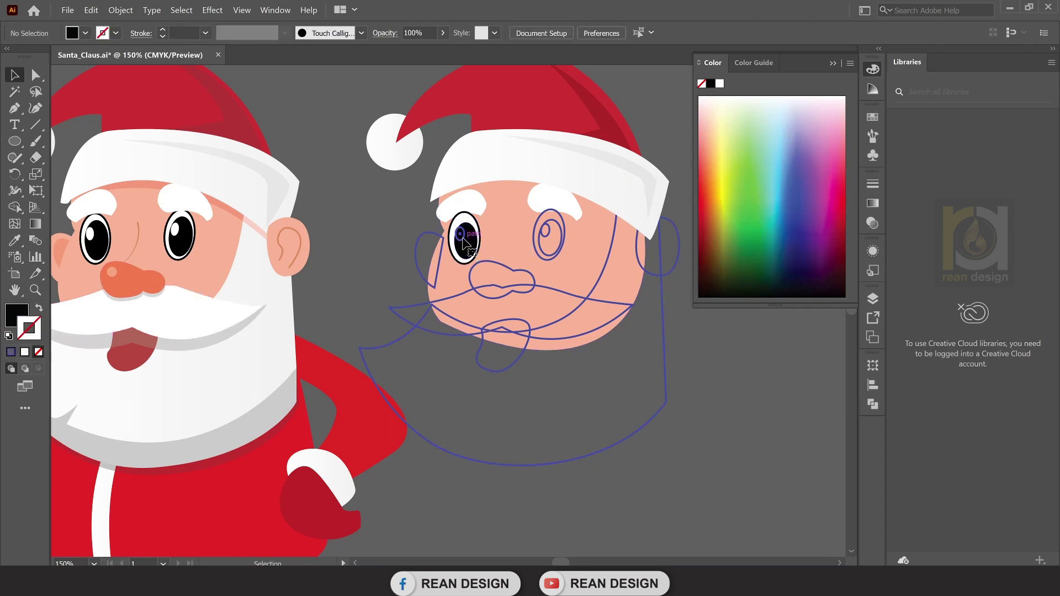
Fill the eye highlight white (ffffff) and remove its outline.
left_click(462, 237)
double_click(24, 320)
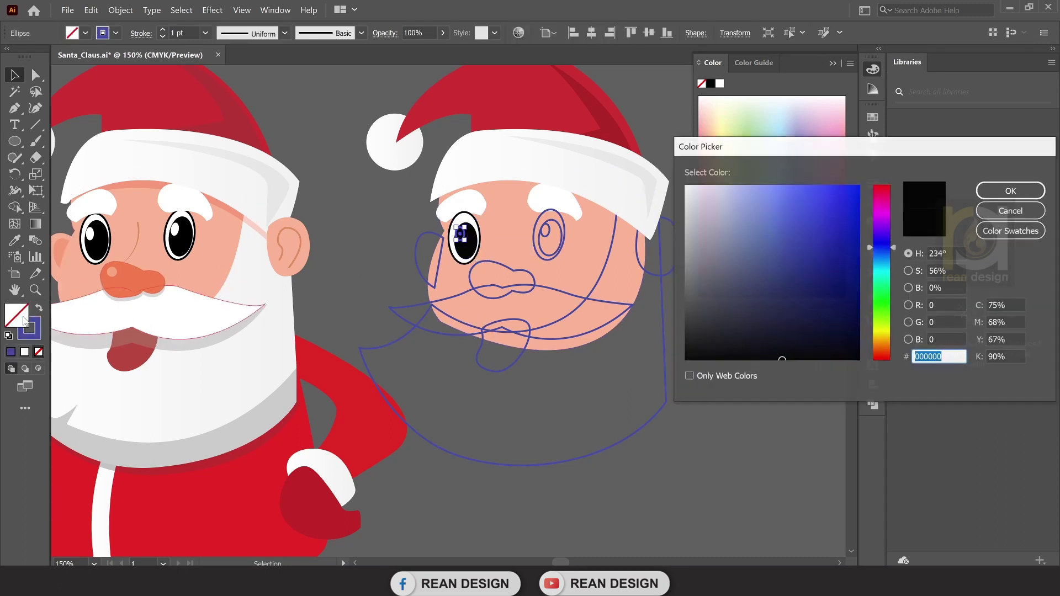
type("ffffff")
key("Return")
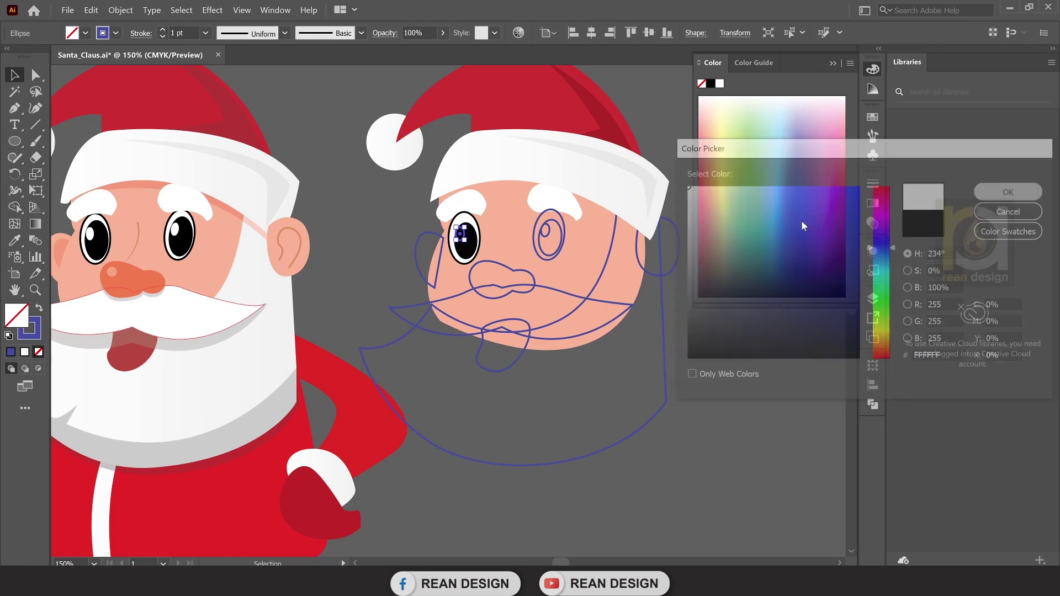
left_click(38, 351)
left_click(387, 212)
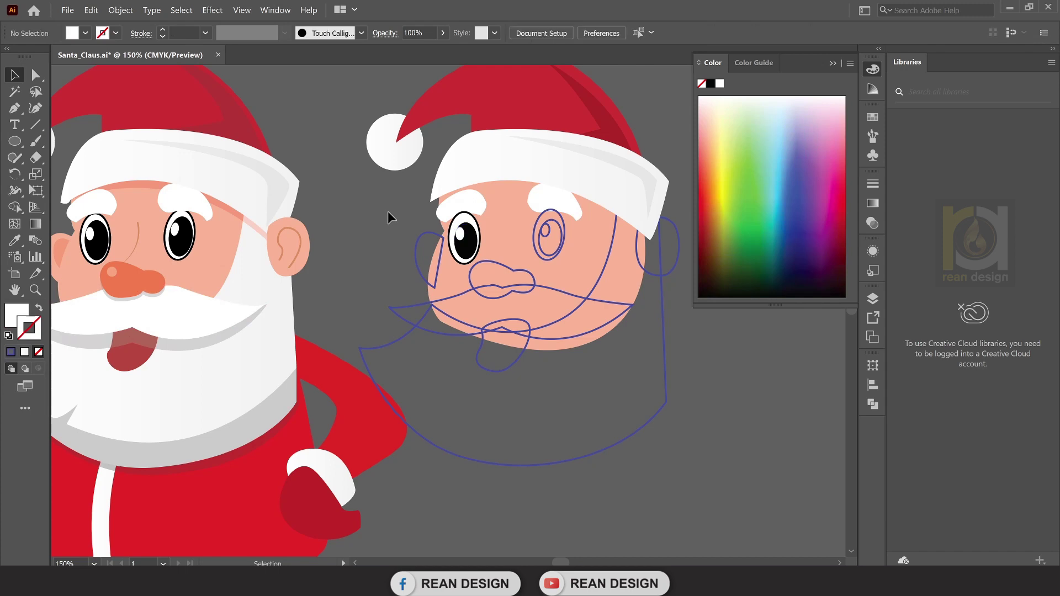
left_click(468, 209)
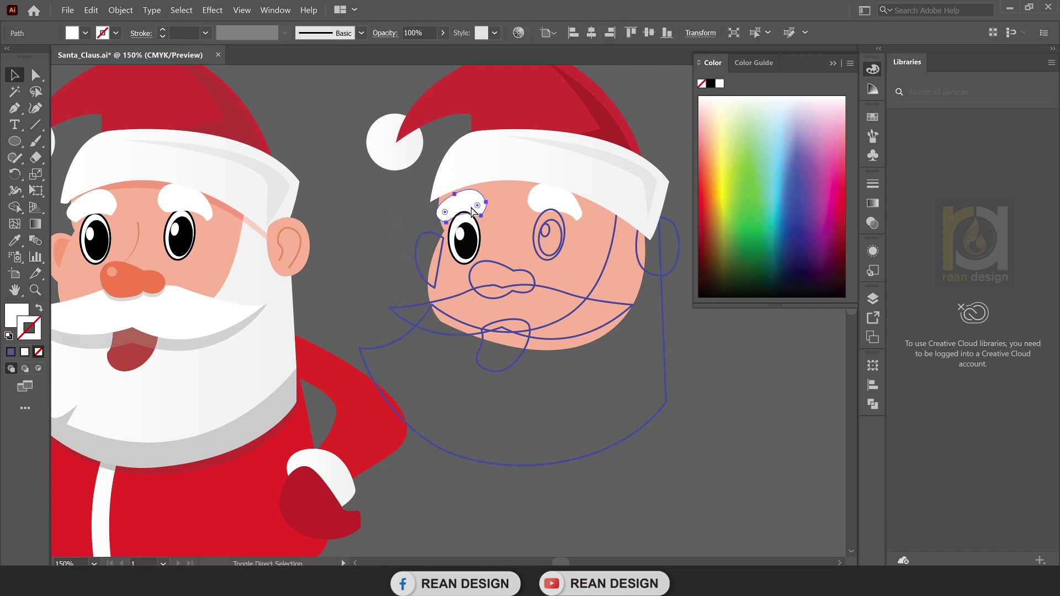
With the Eyedropper, give the right eye's small ellipse a white highlight and its inner ellipse a black pupil fill.
left_click(334, 208)
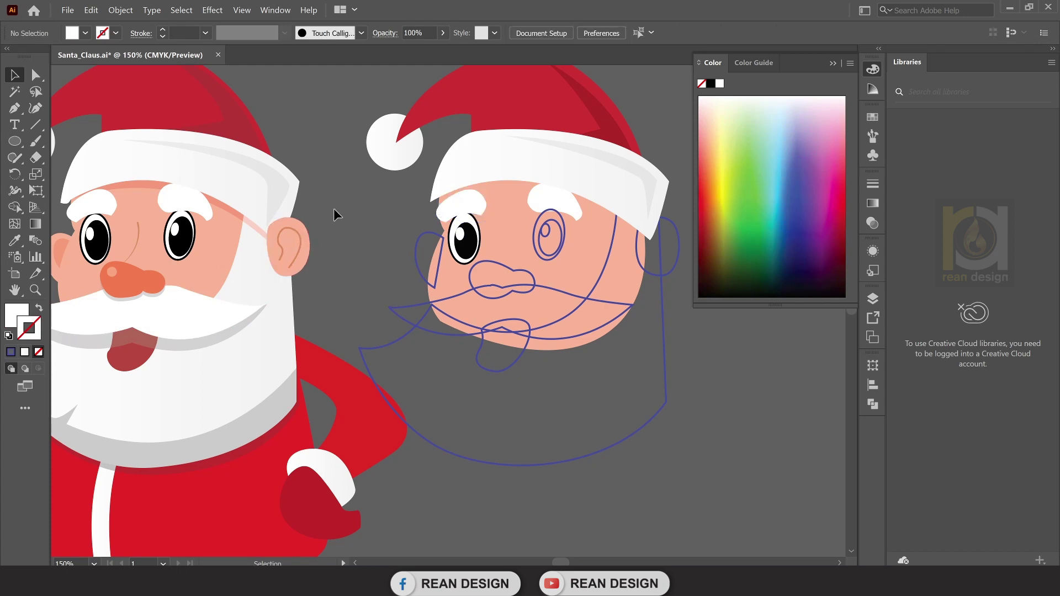
scroll(520, 204, "up", 2)
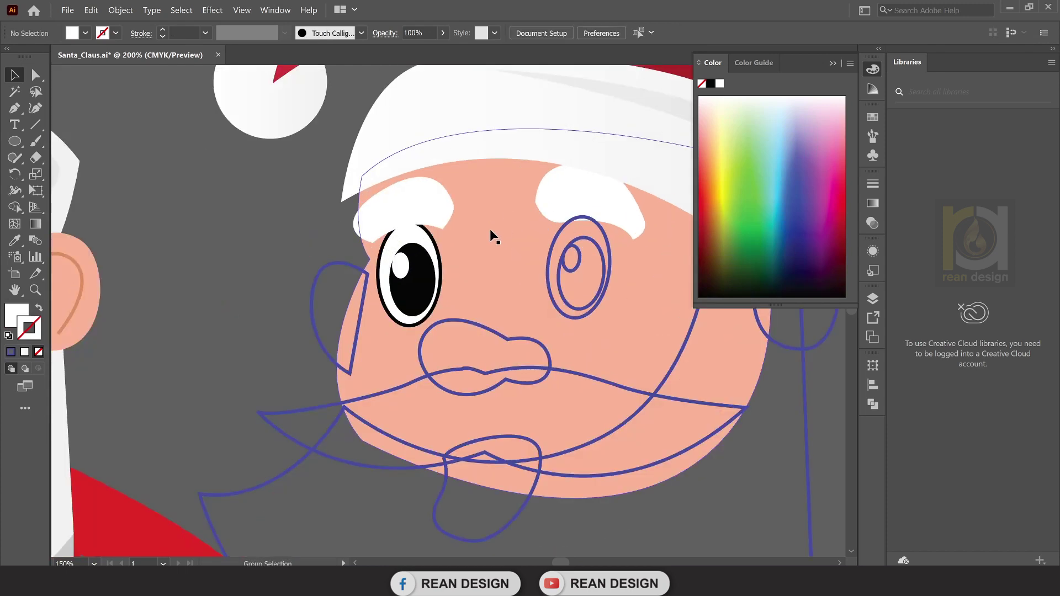
left_click(575, 261)
key("i")
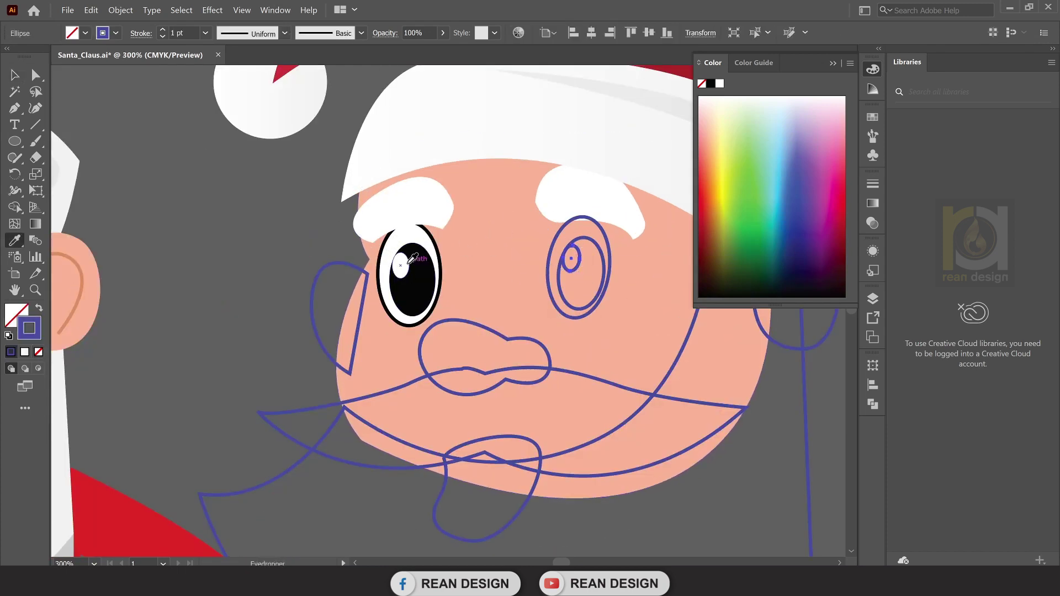
left_click(401, 266)
key("v")
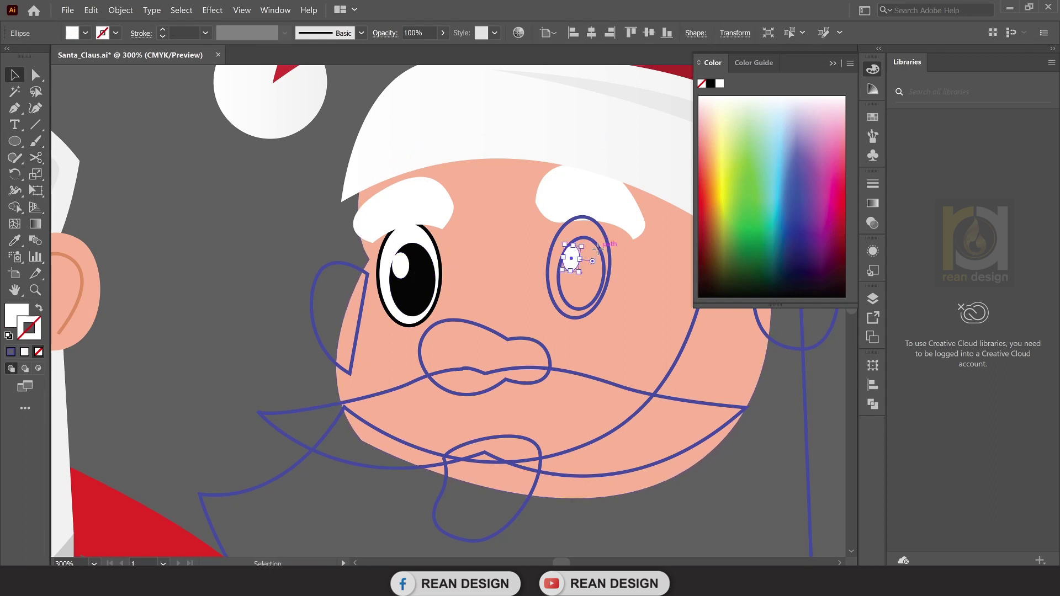
left_click(603, 258)
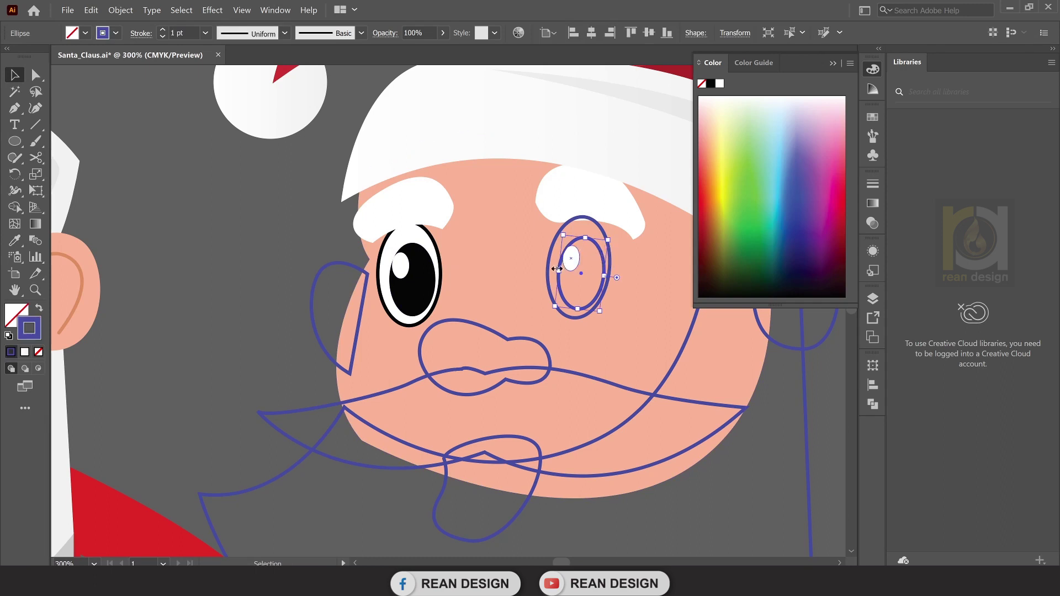
key("i")
left_click(430, 270)
key("v")
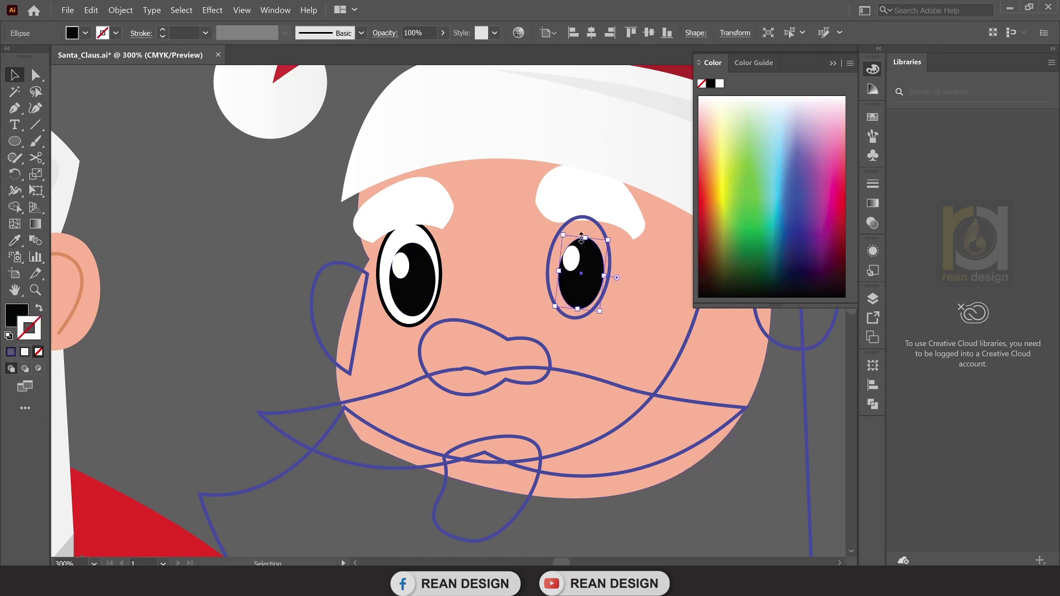
Copy the left eyeball's white fill and black outline onto the right eye's outer ellipse.
left_click(582, 211)
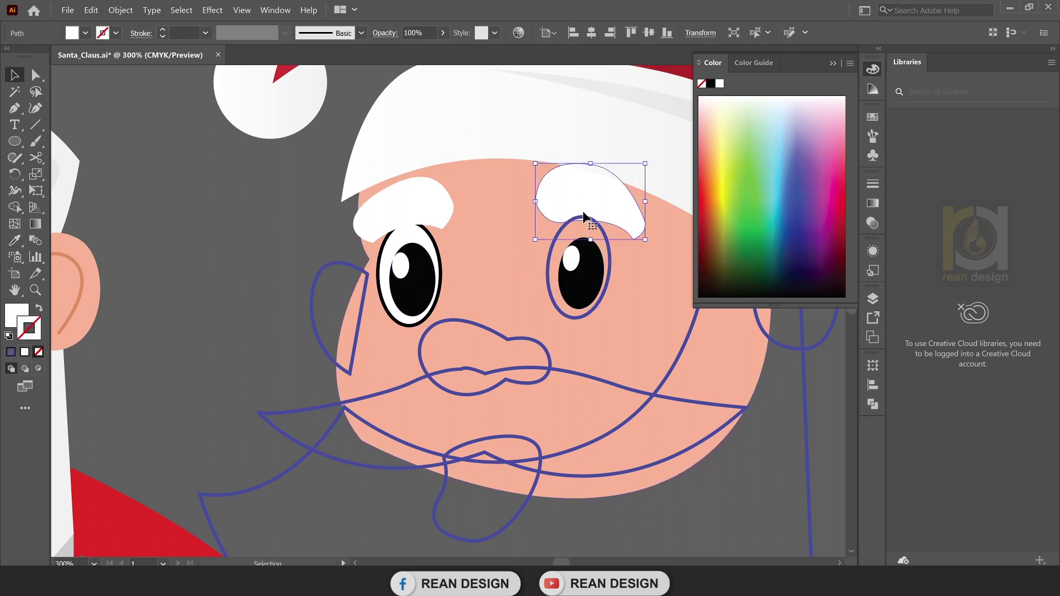
left_click(610, 252)
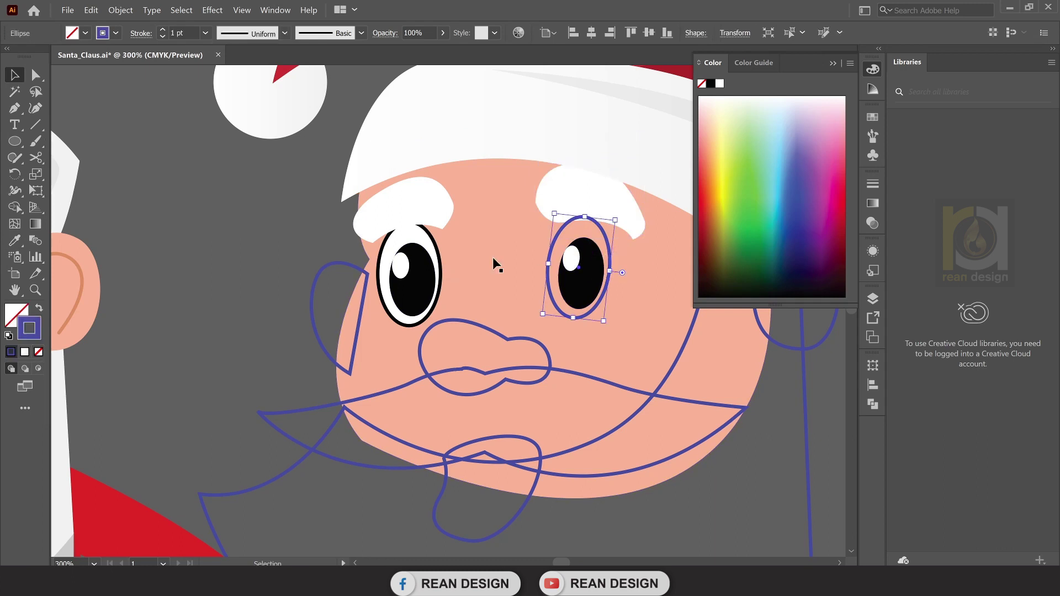
key("i")
left_click(425, 243)
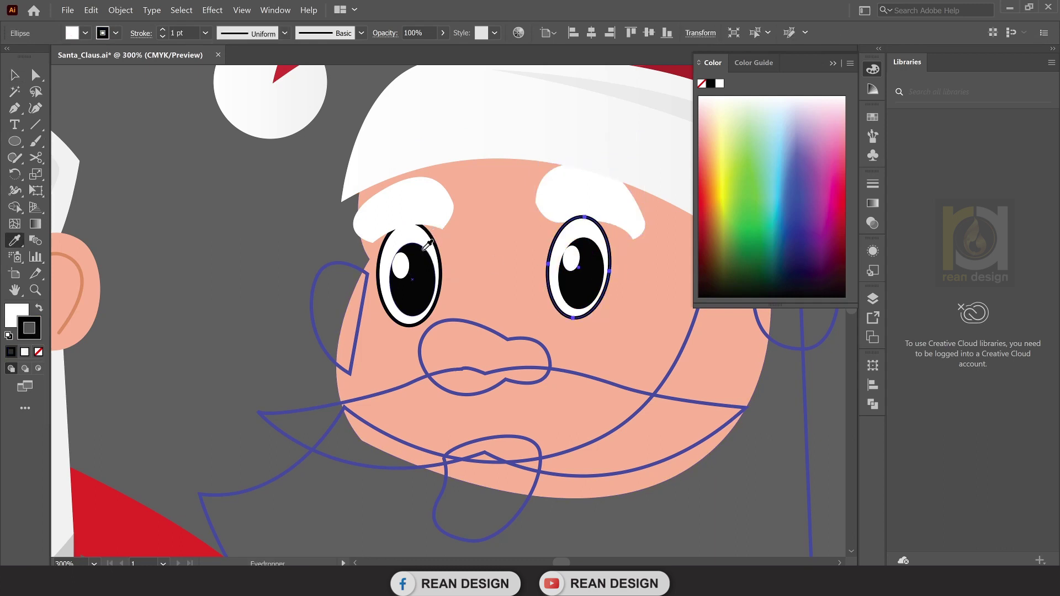
key("v")
Move the right eye's white highlight to the upper left of the pupil.
left_click(572, 257)
scroll(573, 259, "up", 1)
scroll(575, 264, "up", 1)
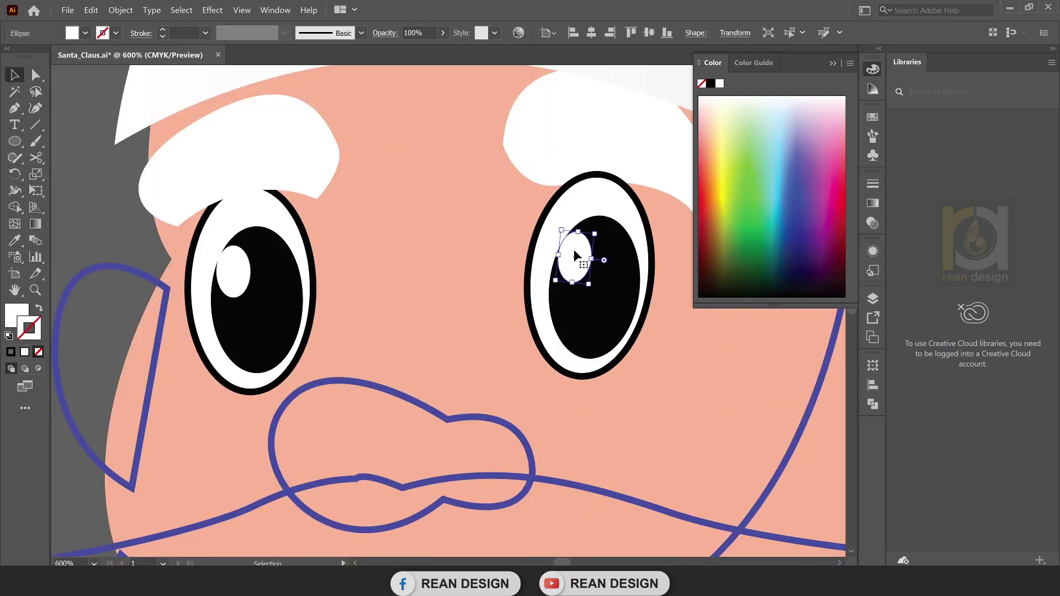
left_click_drag(574, 249, 584, 271)
scroll(576, 260, "up", 1)
scroll(362, 309, "down", 5)
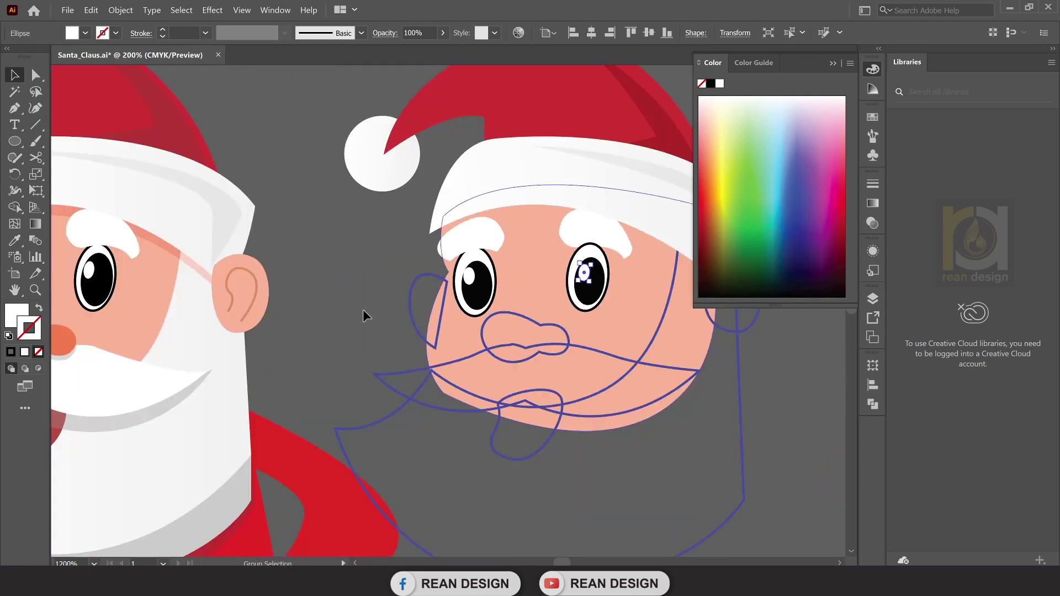
scroll(636, 228, "up", 4)
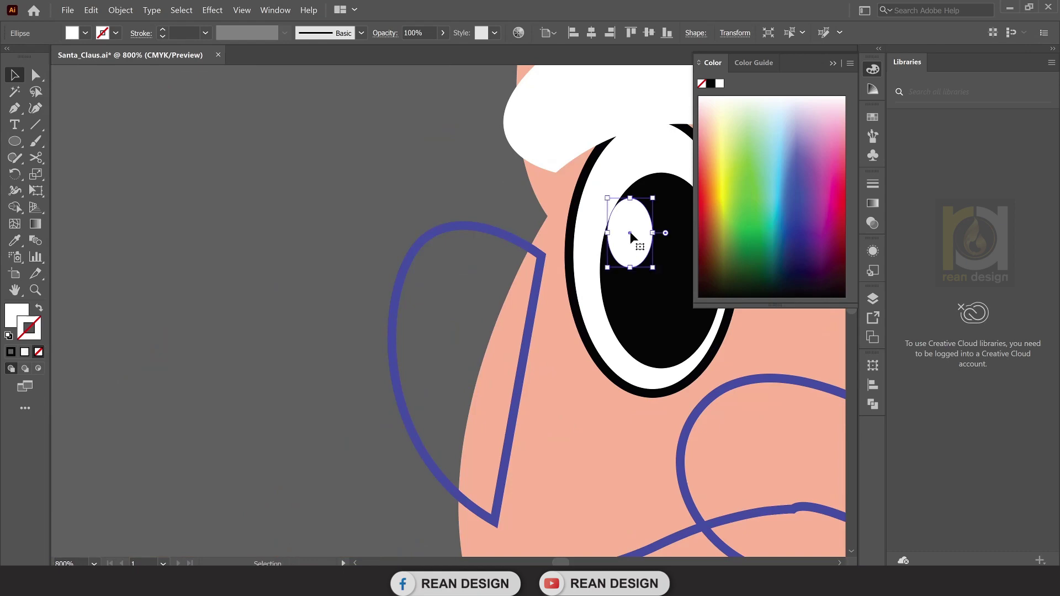
left_click_drag(636, 228, 635, 238)
Close the colour picker and pan so both Santas are in view.
left_click(399, 174)
scroll(395, 182, "down", 2)
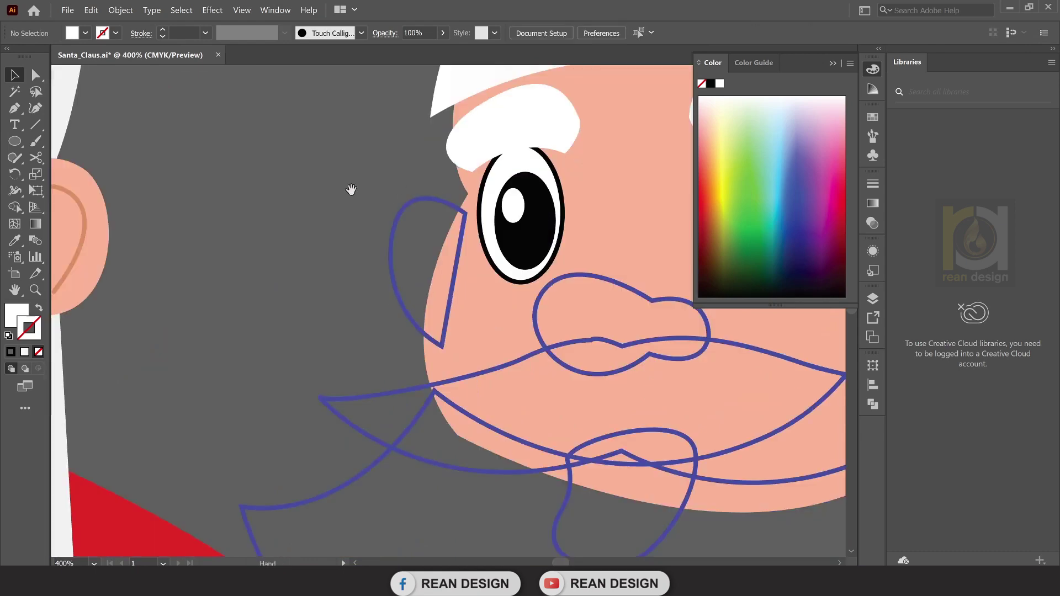
scroll(350, 185, "down", 2)
scroll(395, 213, "down", 2)
left_click(834, 63)
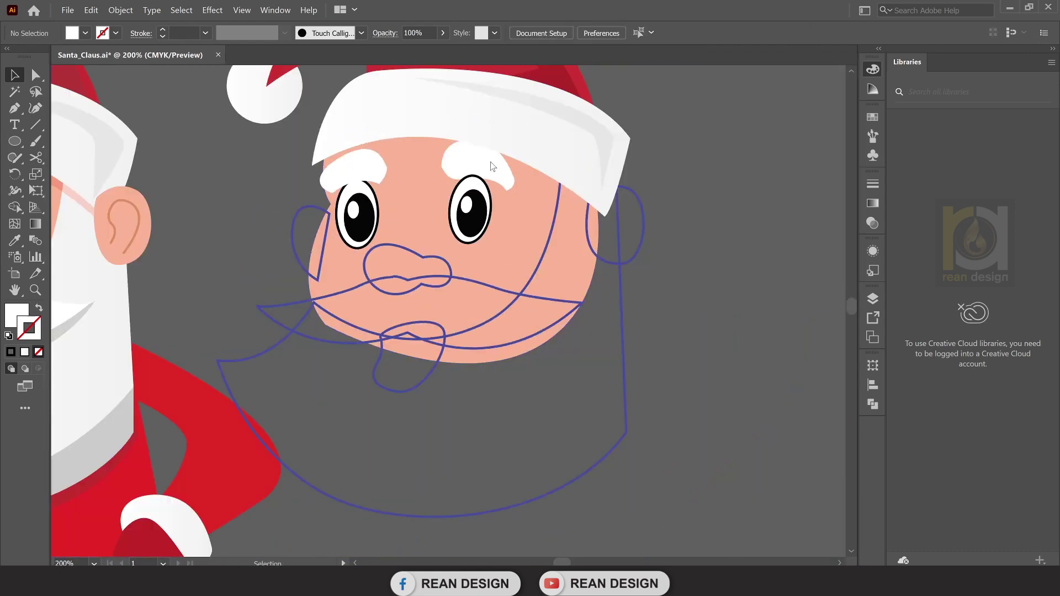
mouse_move(418, 227)
left_mouse_down()
mouse_move(692, 257)
mouse_move(655, 302)
left_mouse_up()
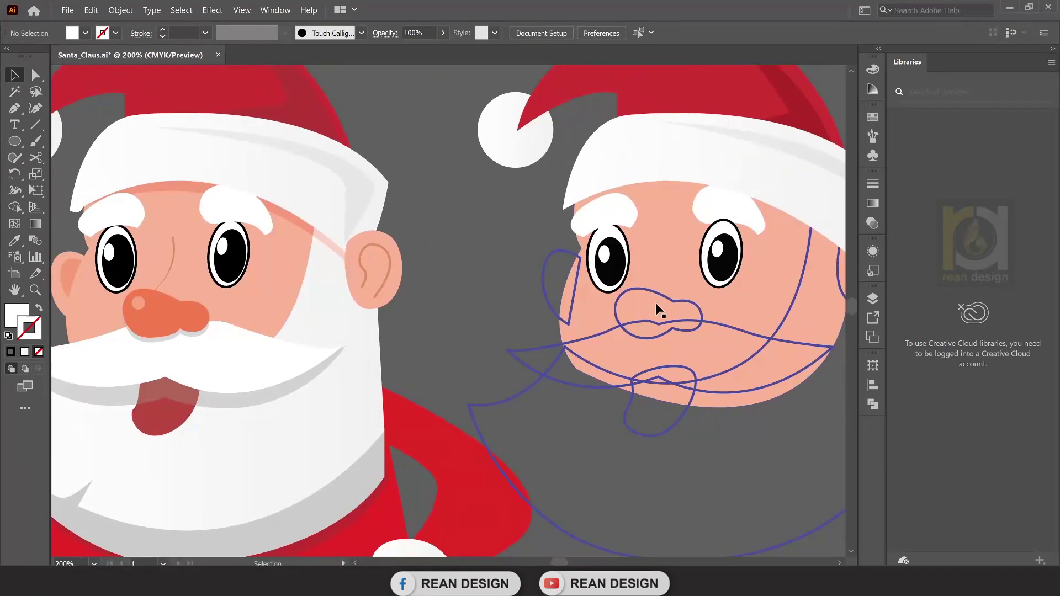
scroll(655, 303, "down", 1)
scroll(624, 279, "down", 1)
Eyedropper the left Santa's orange nose, white mustache and dark red tongue fills onto the right Santa.
left_click_drag(664, 261, 626, 259)
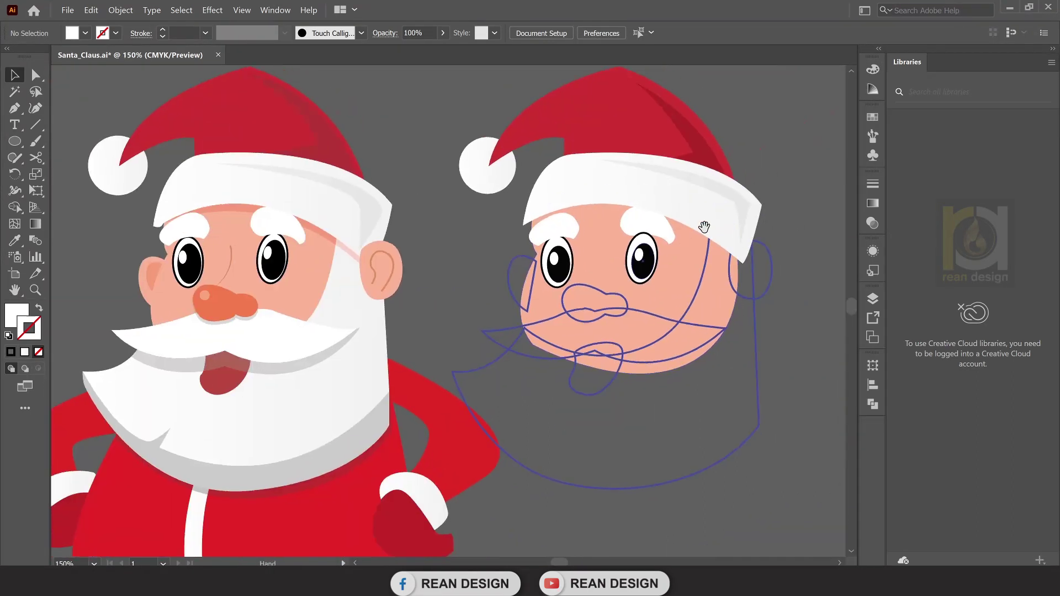
left_click(585, 284)
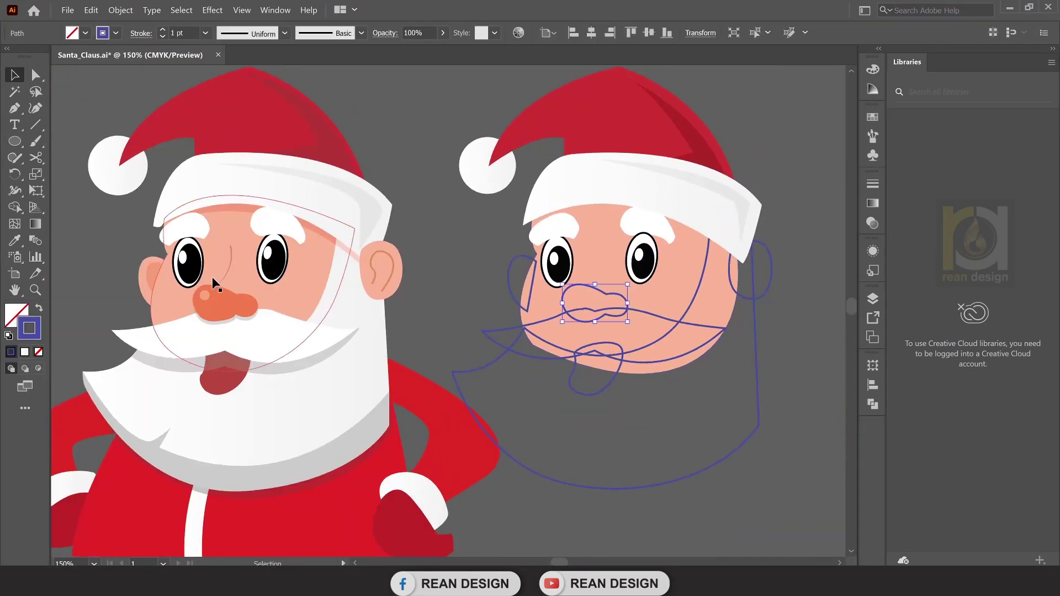
key("i")
left_click(231, 298)
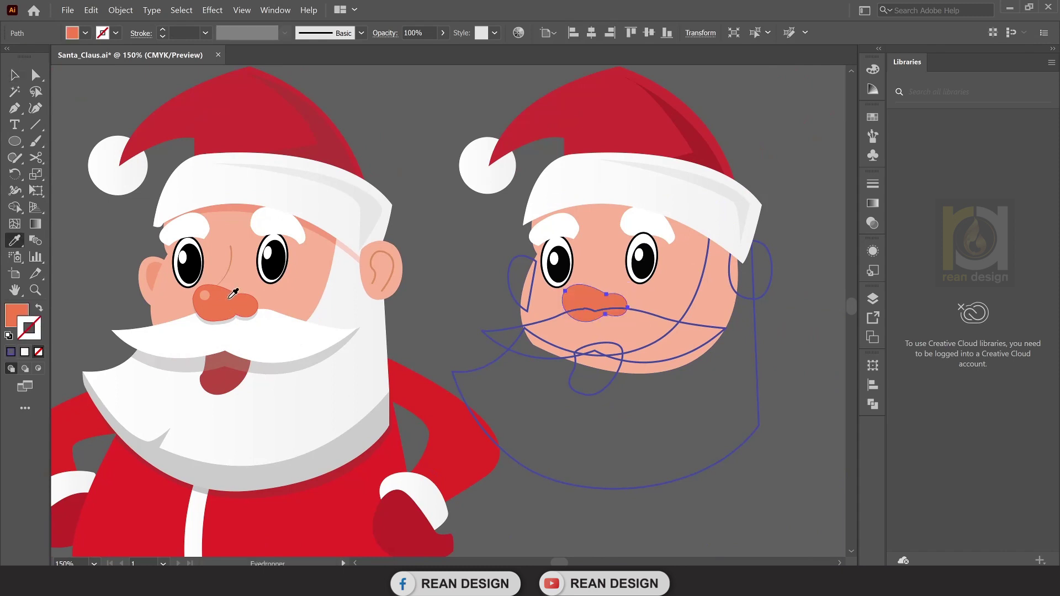
key("v")
left_click(533, 329)
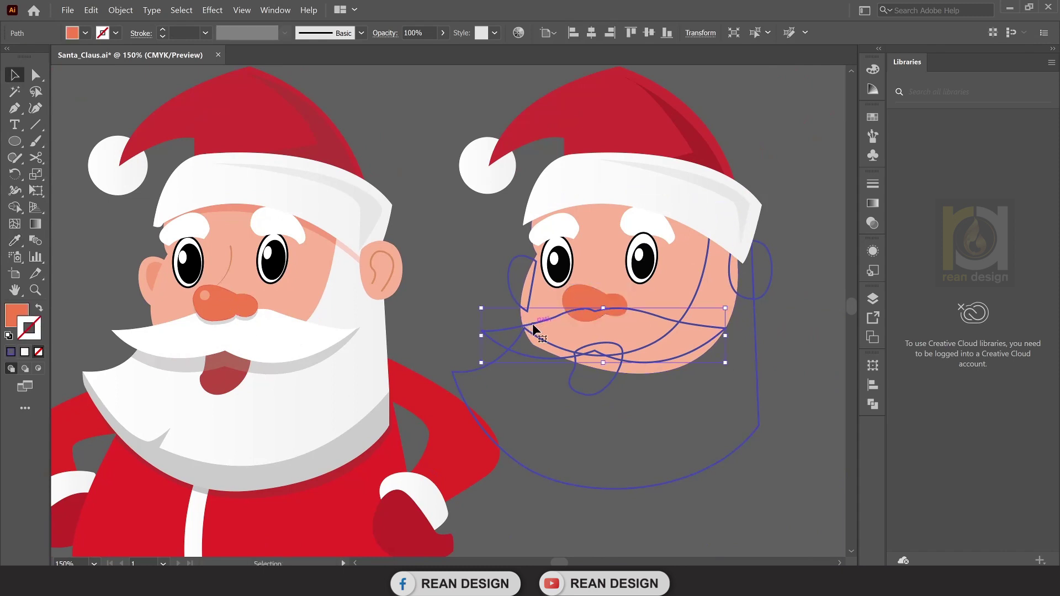
key("i")
left_click(277, 338)
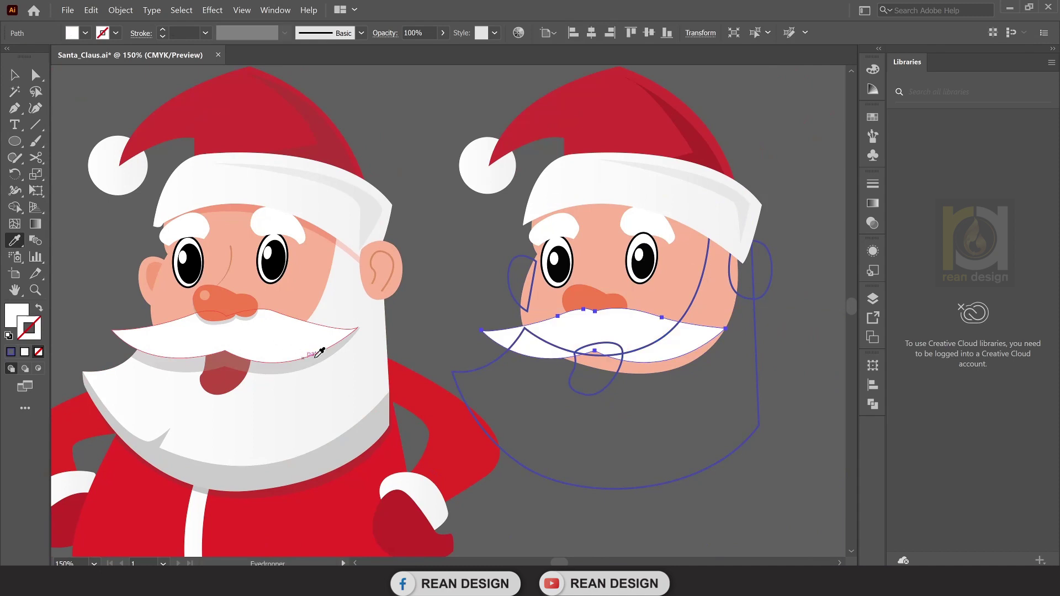
key("v")
left_click(606, 390)
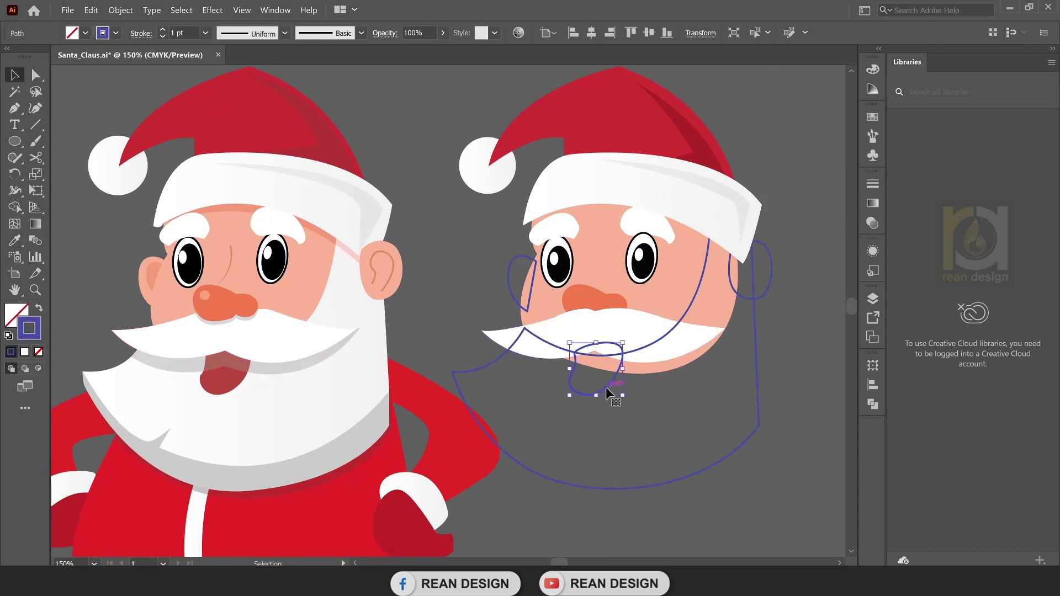
key("i")
left_click(234, 379)
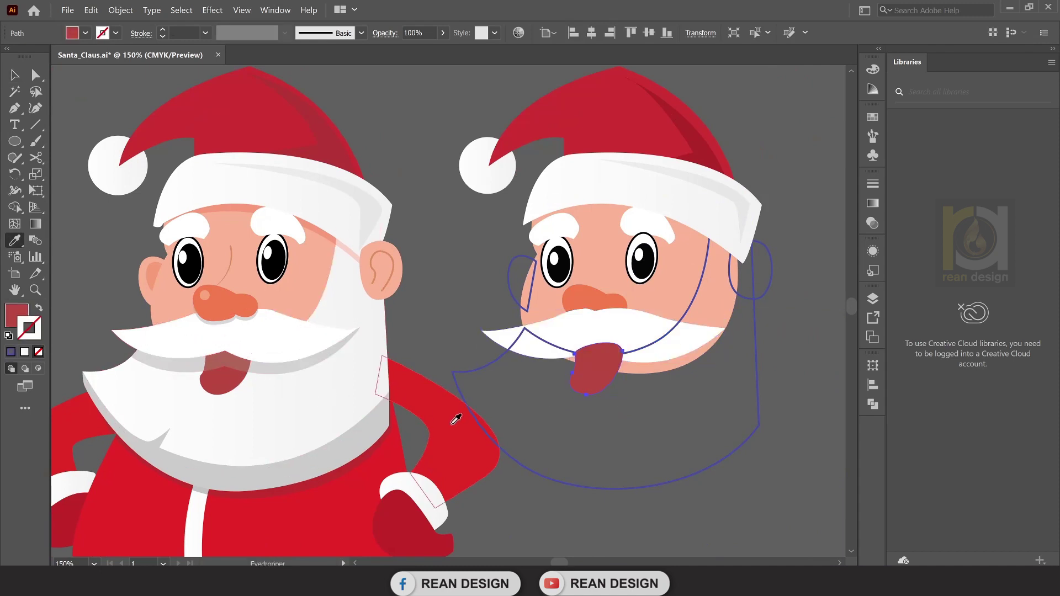
Copy the left beard's white fill onto the right Santa's beard with the Eyedropper.
key("v")
left_click(506, 453)
key("i")
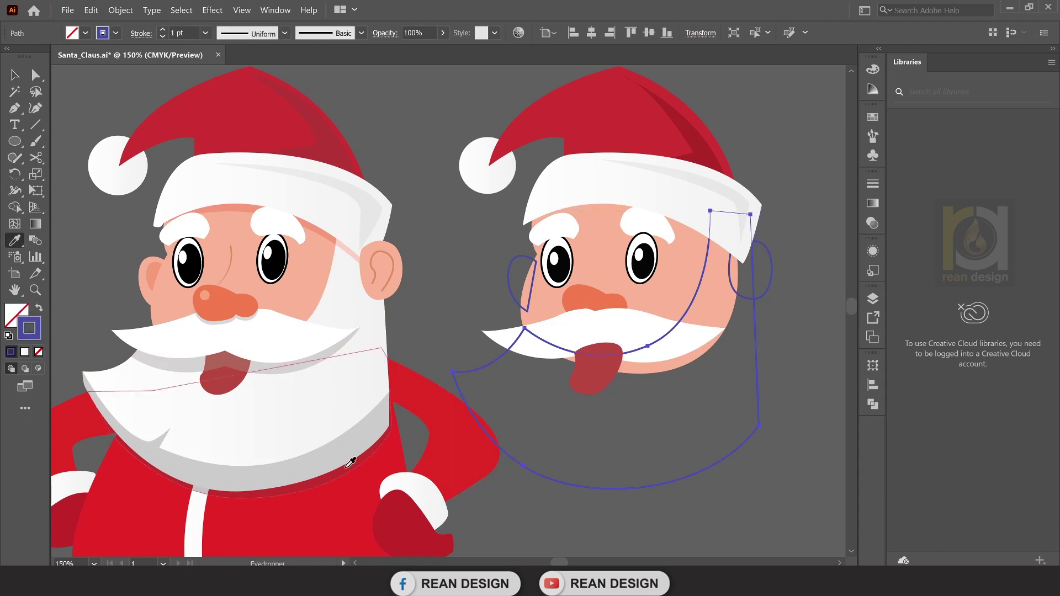
left_click(311, 403)
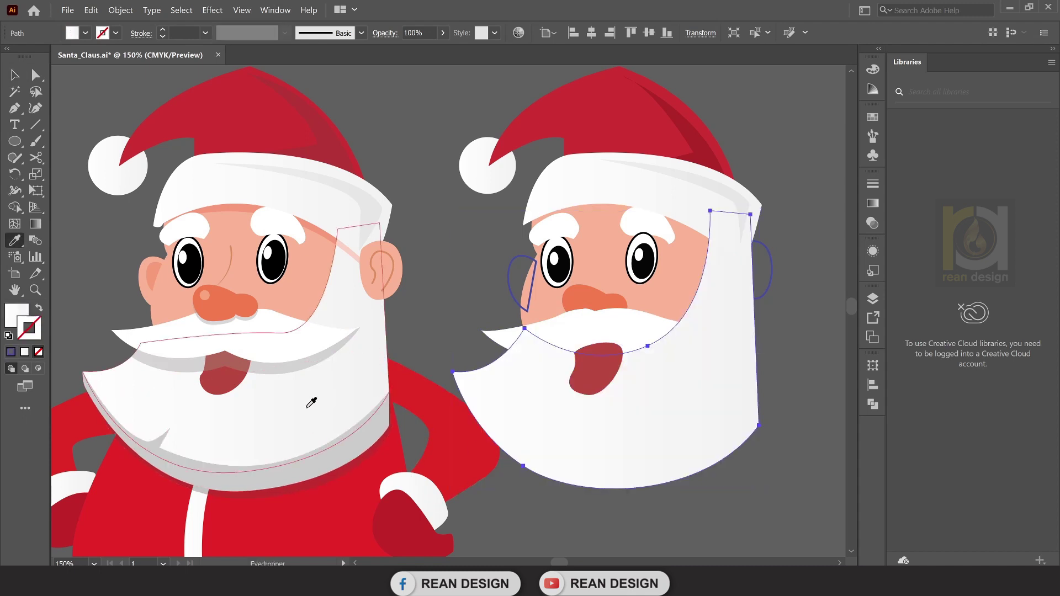
key("v")
left_click(805, 296)
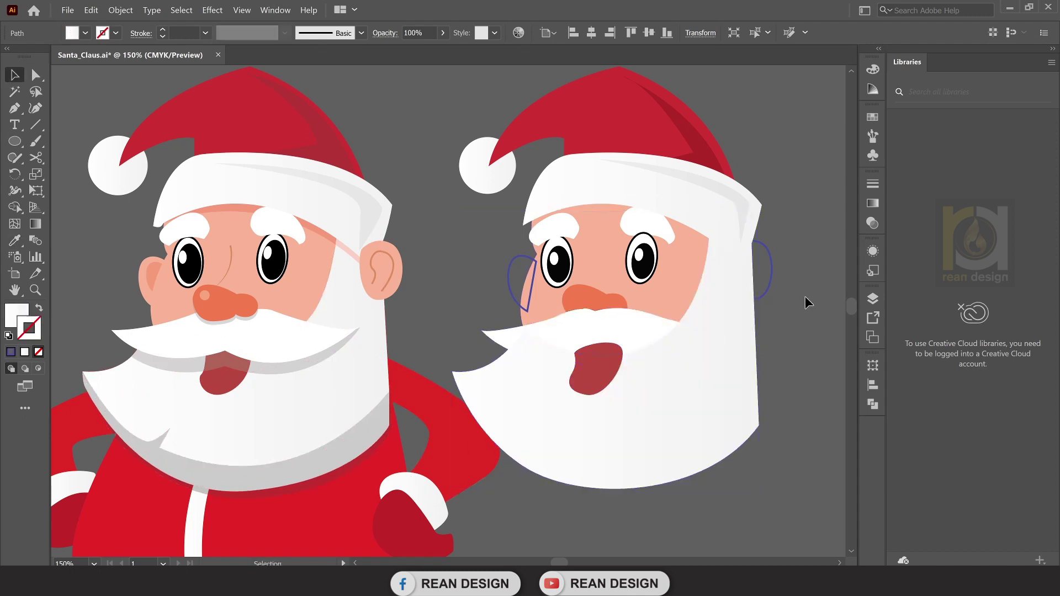
Change the right Santa's mustache stacking order from its right-click menu.
left_click(741, 353)
left_click(634, 326)
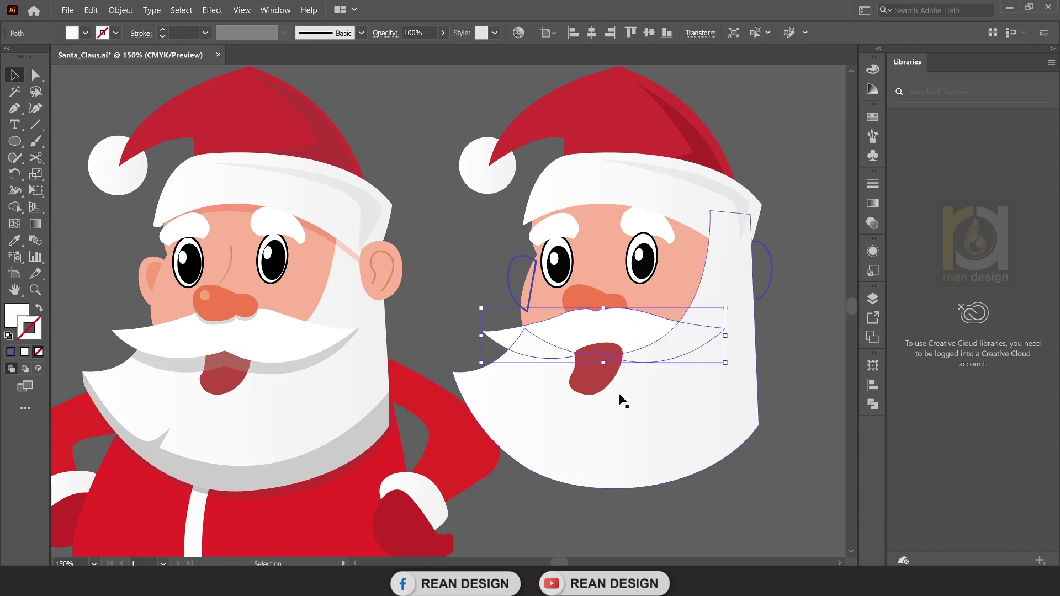
right_click(596, 335)
left_click(564, 334, "ctrl")
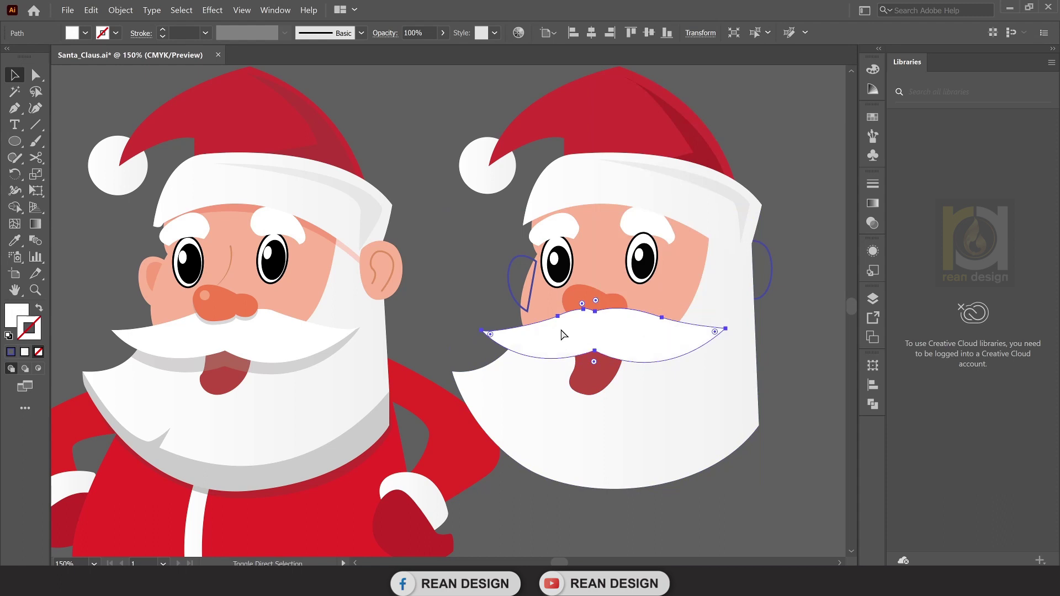
left_click(778, 326)
left_click(771, 277)
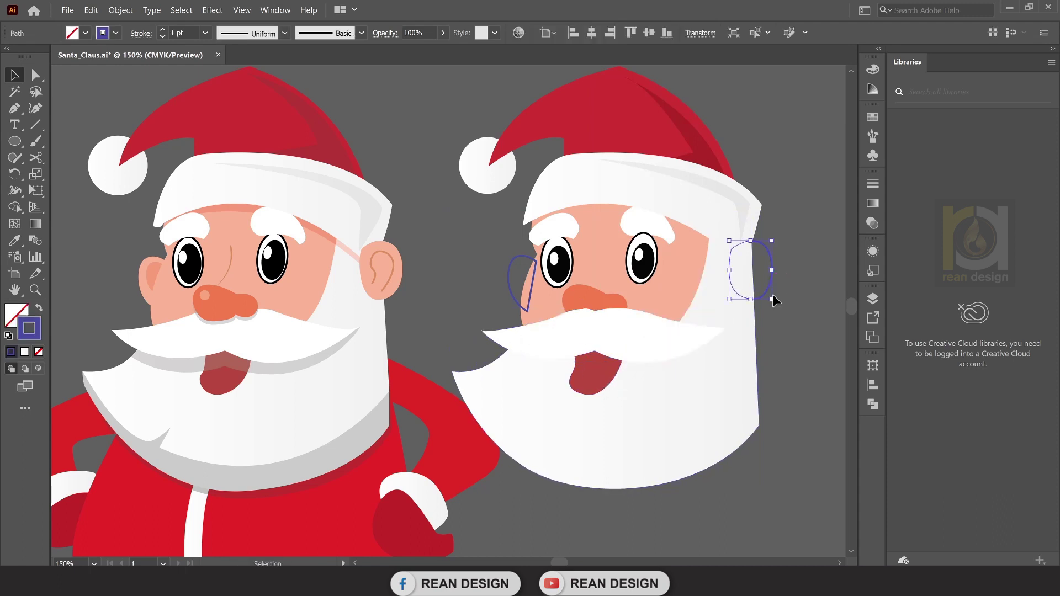
Copy the left ear's skin-tone fill onto the right Santa's ear.
key("ctrl")
left_click(683, 207)
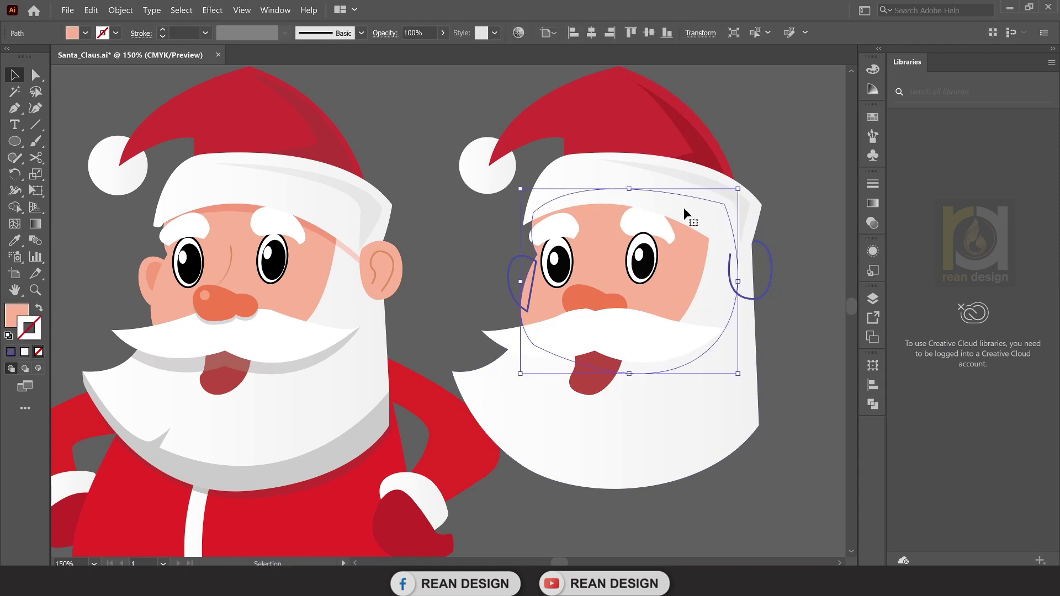
left_click(766, 223)
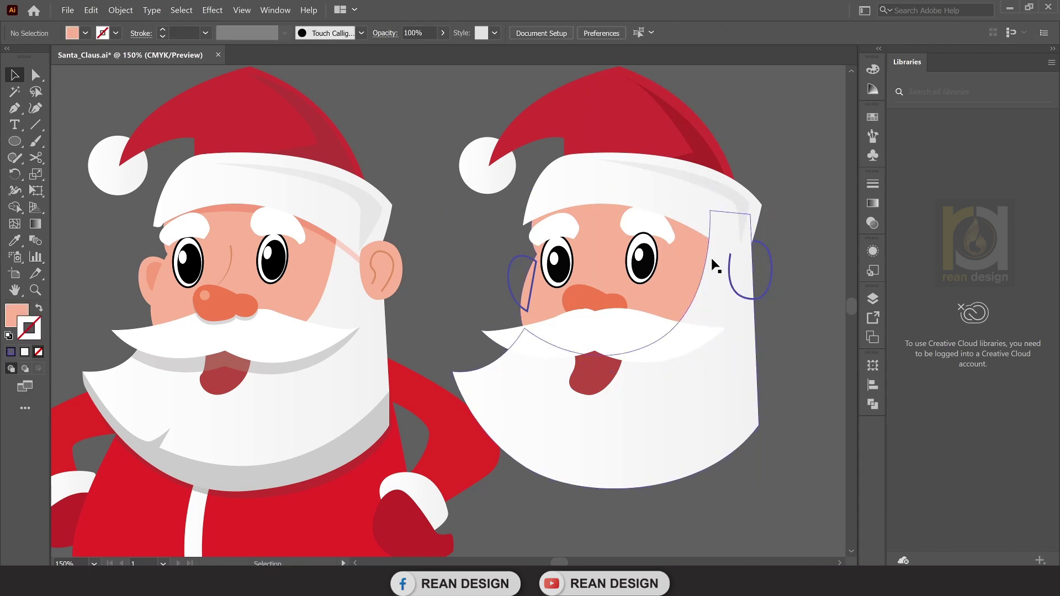
left_click(765, 246)
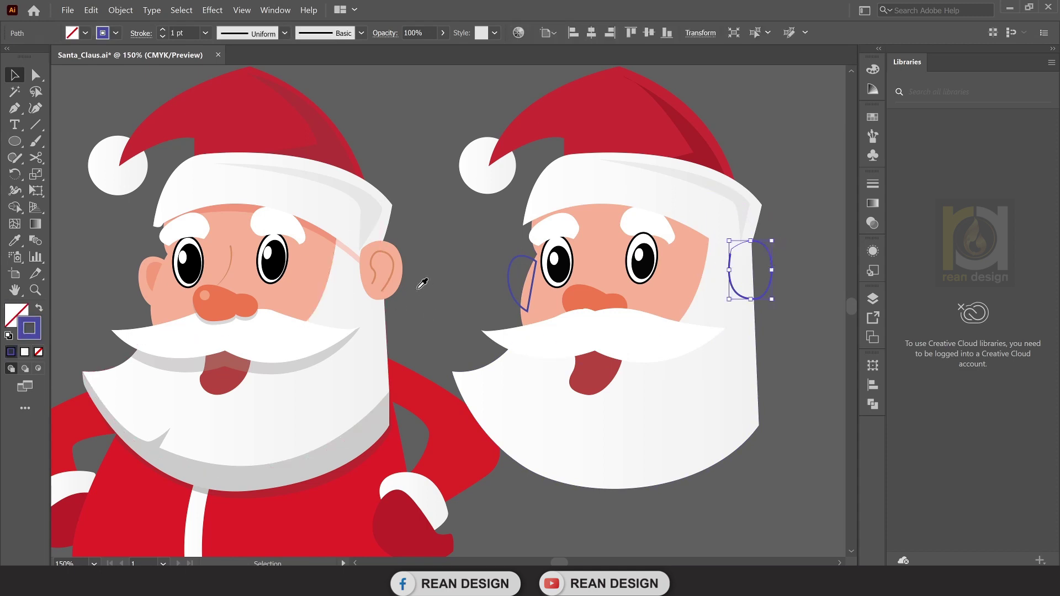
key("i")
left_click(400, 269)
key("v")
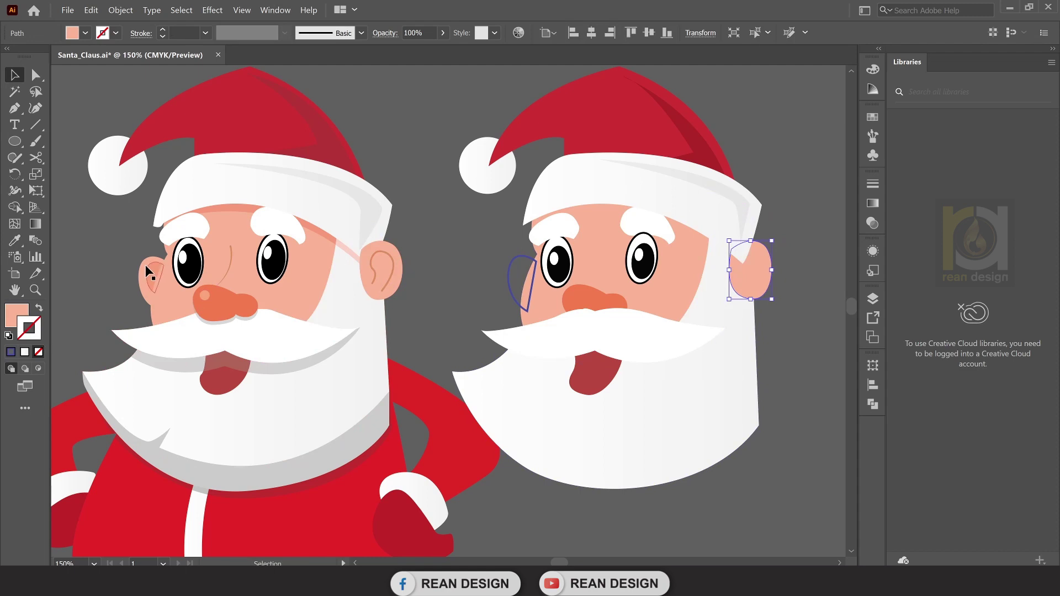
left_click(145, 269)
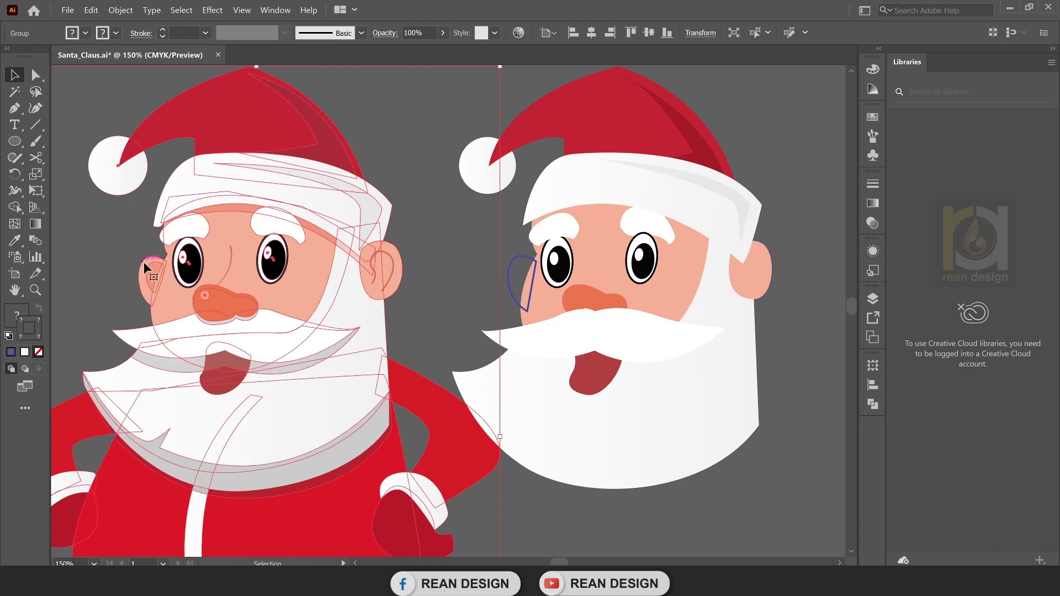
Eyedropper the ear's skin colour onto the right Santa's cheek shape beside his eye.
left_click(512, 266)
key("i")
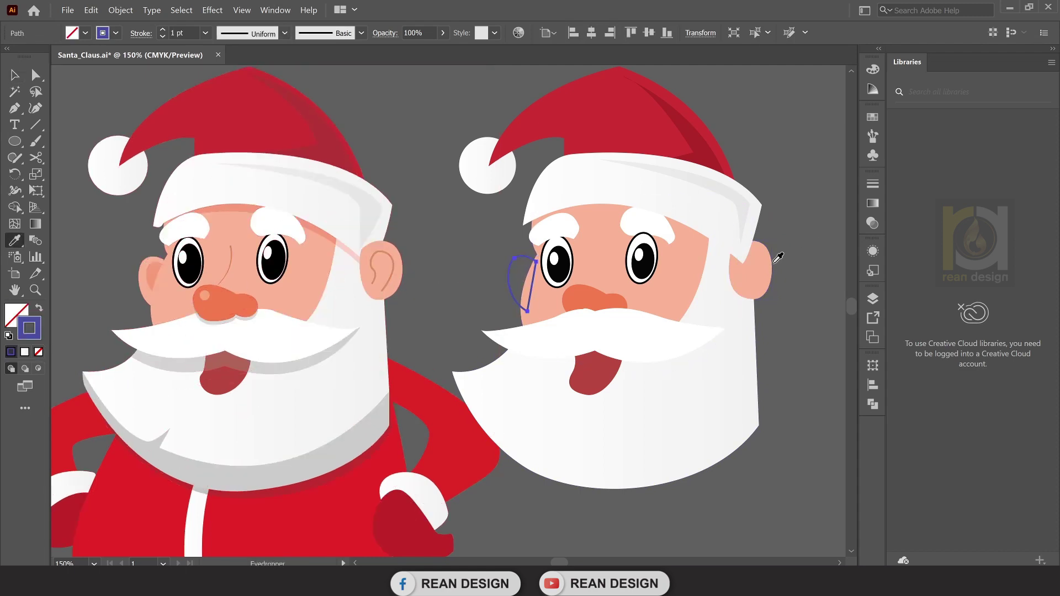
left_click(773, 263)
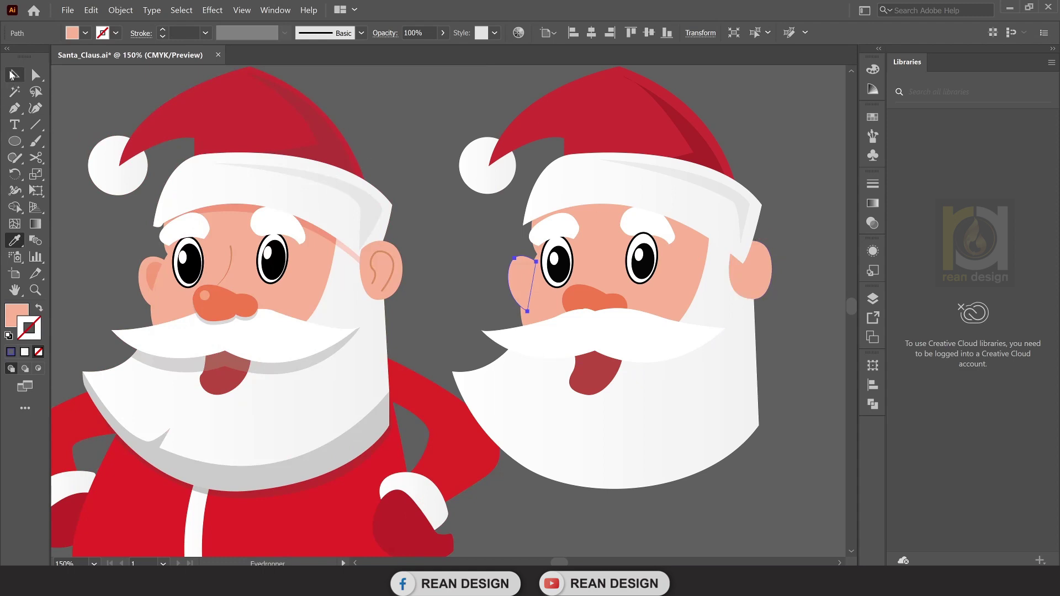
left_click(13, 74)
left_click(450, 157)
left_click_drag(820, 263, 762, 246)
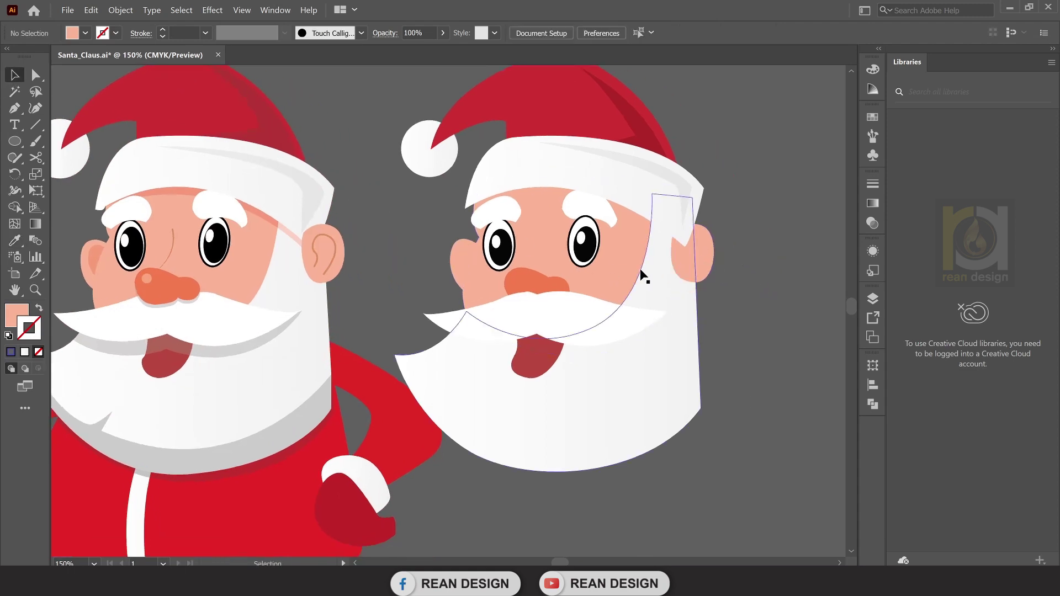
left_click(534, 289)
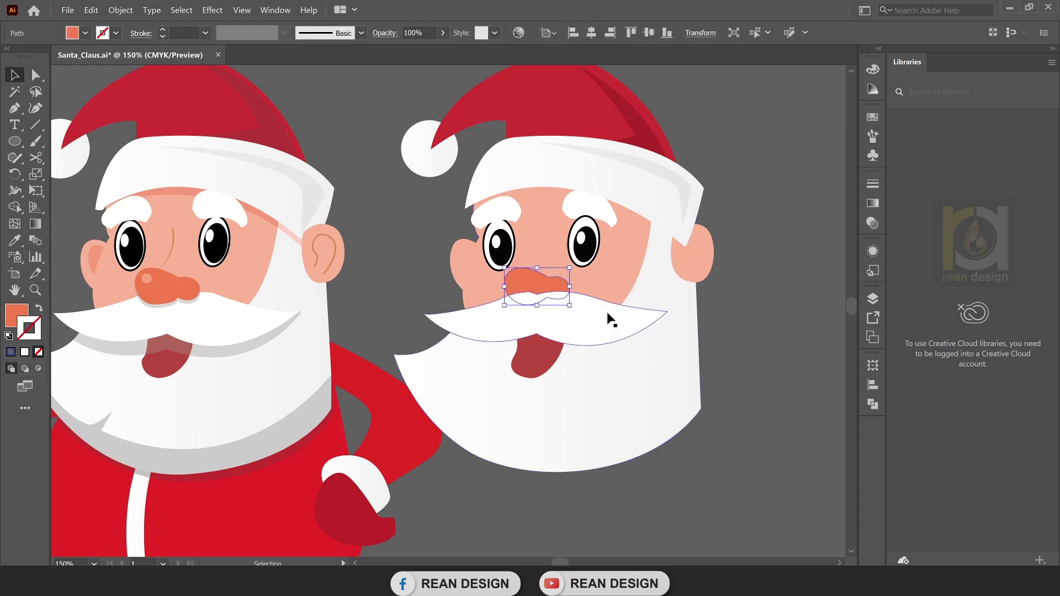
key("ctrl")
left_click(751, 279)
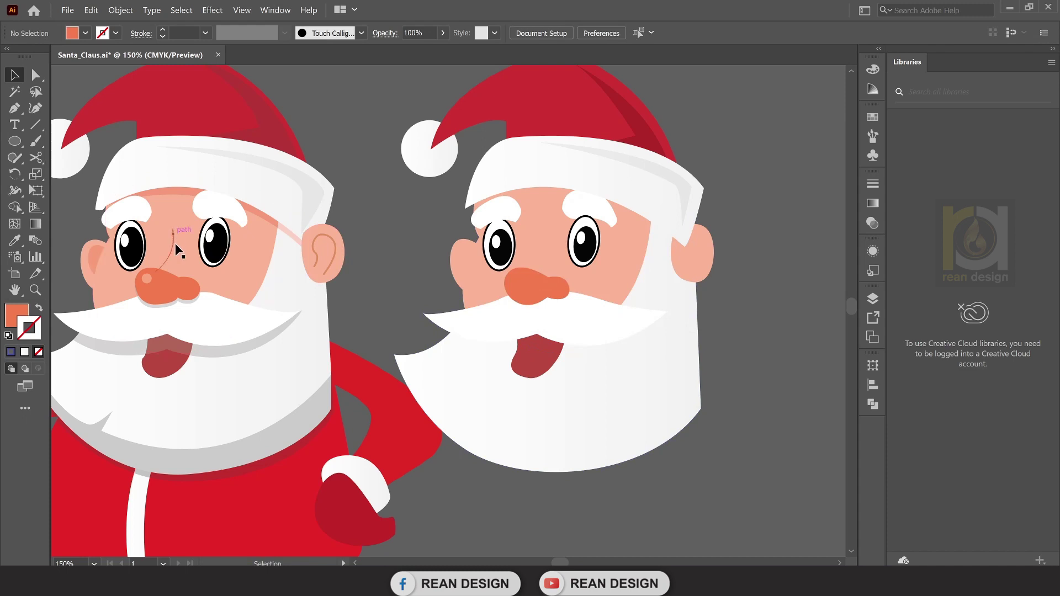
Draw a short curved Pen line from between the eyes down toward the nose.
left_click(14, 107)
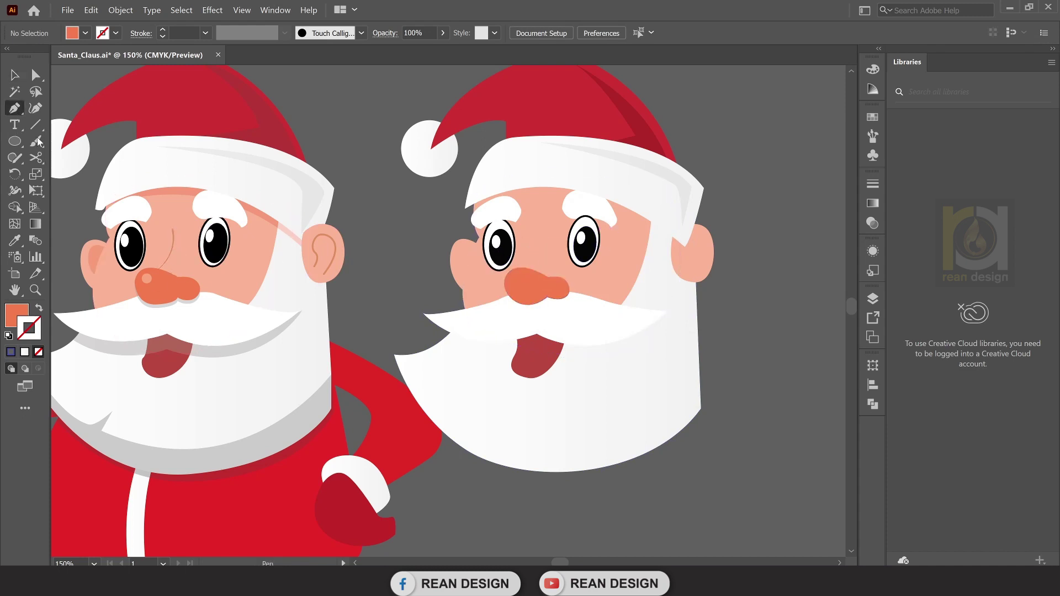
left_click(540, 227)
left_click_drag(532, 259, 522, 263)
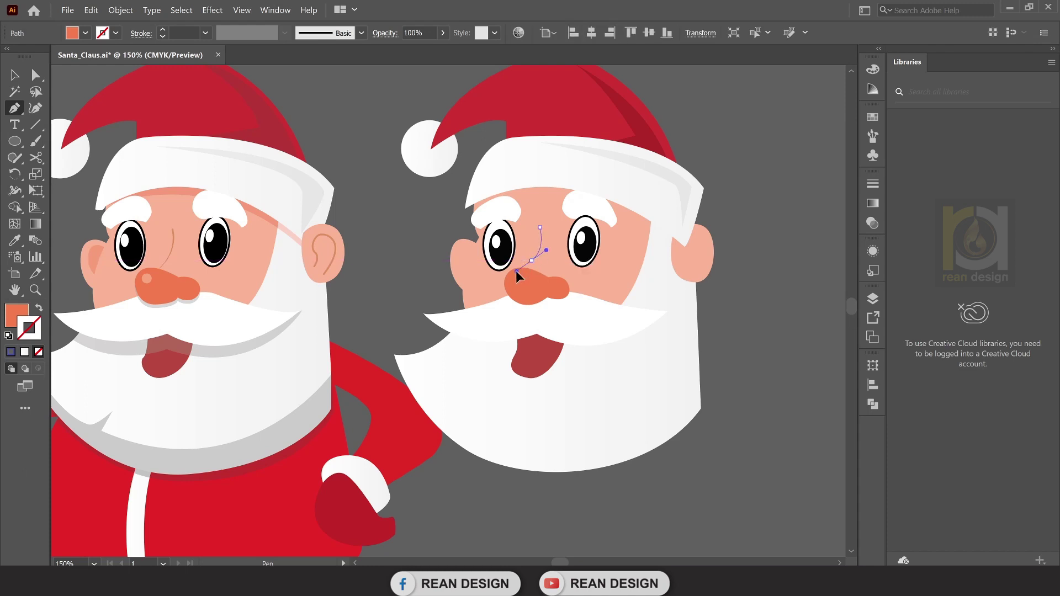
key("v")
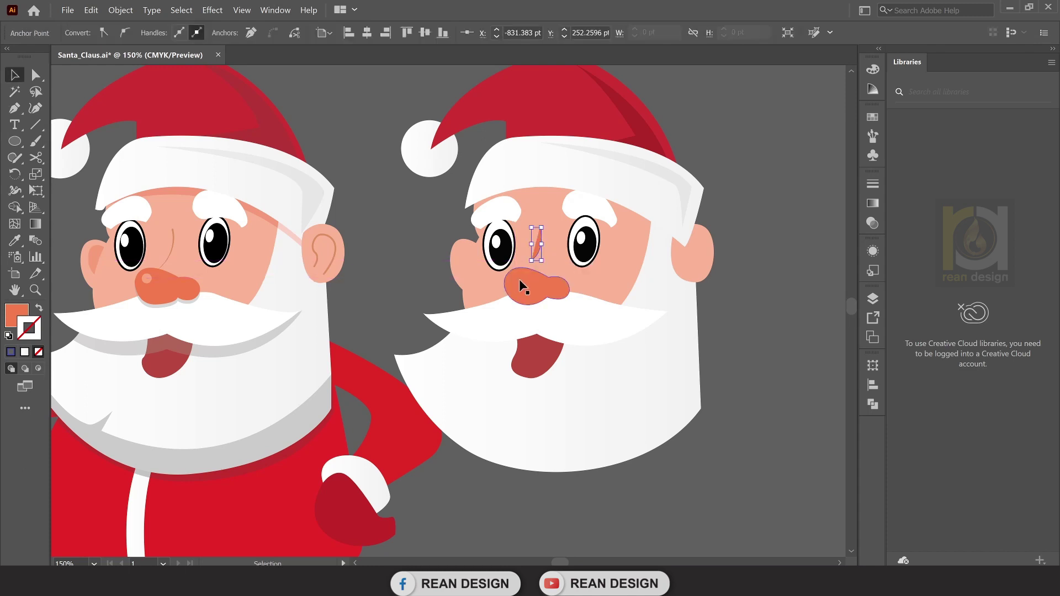
left_click(536, 243)
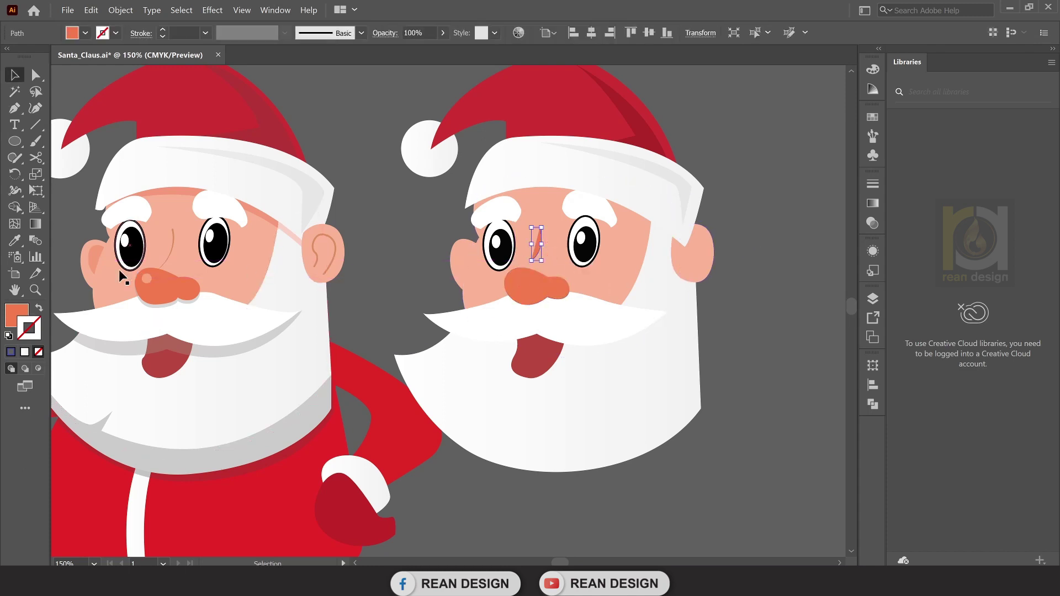
Give the nose line no fill and a dark brown 993B0D stroke.
left_click(10, 352)
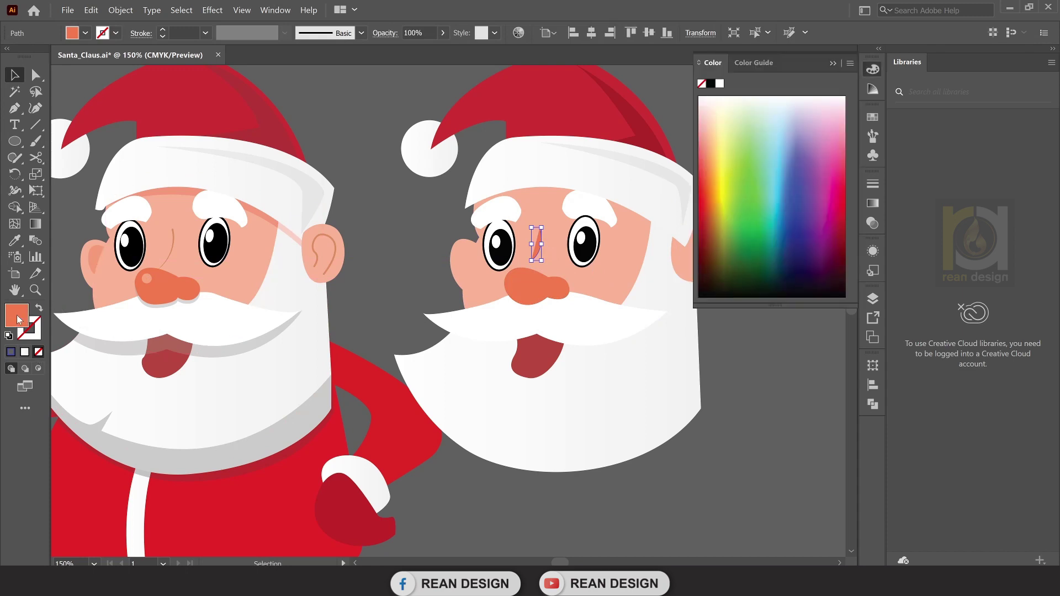
left_click(38, 351)
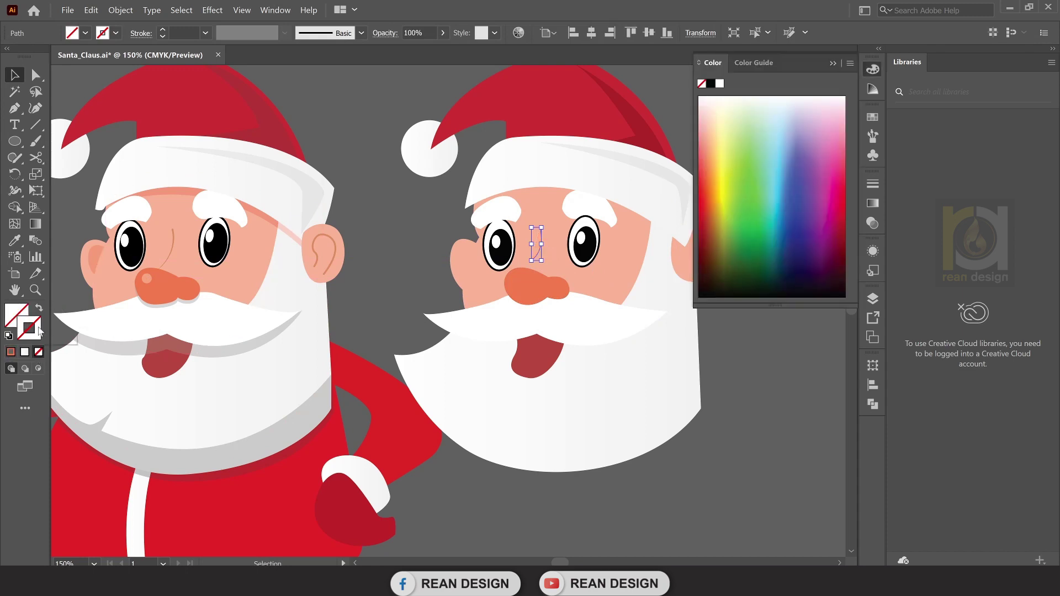
double_click(38, 331)
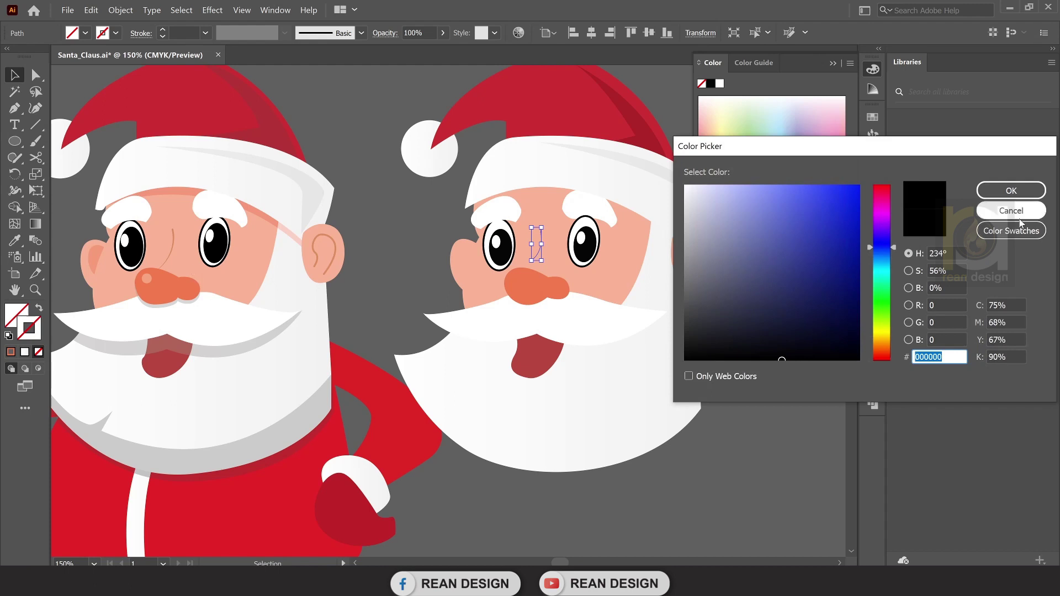
left_click(1012, 190)
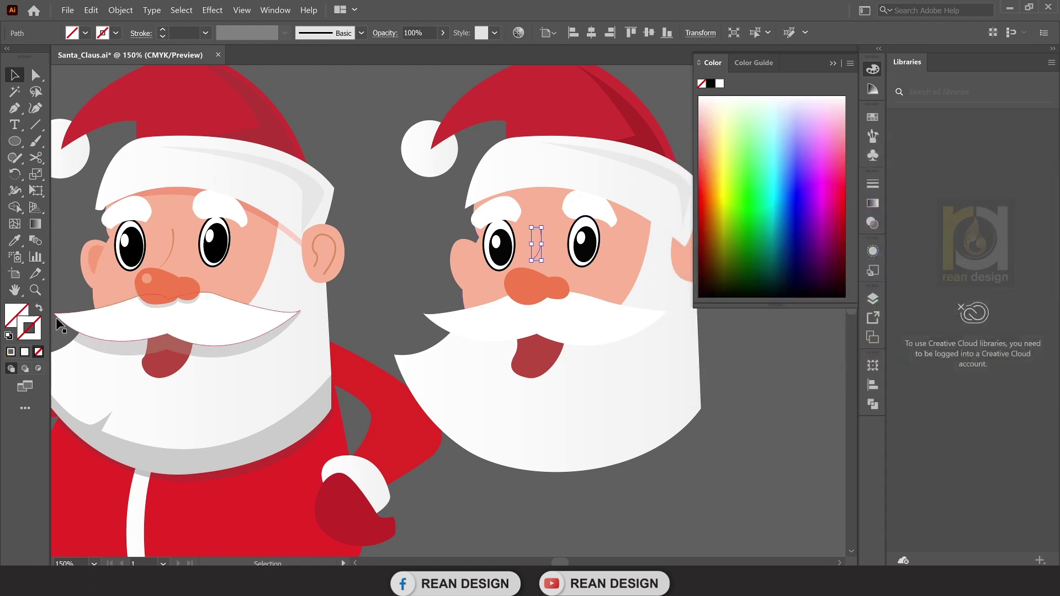
double_click(40, 328)
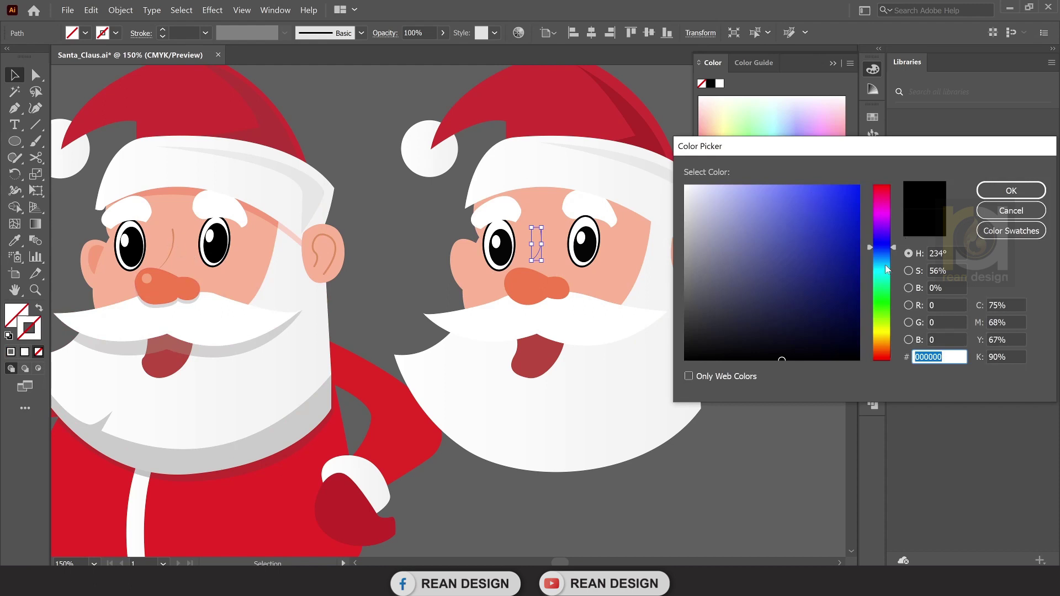
left_click_drag(881, 352, 881, 347)
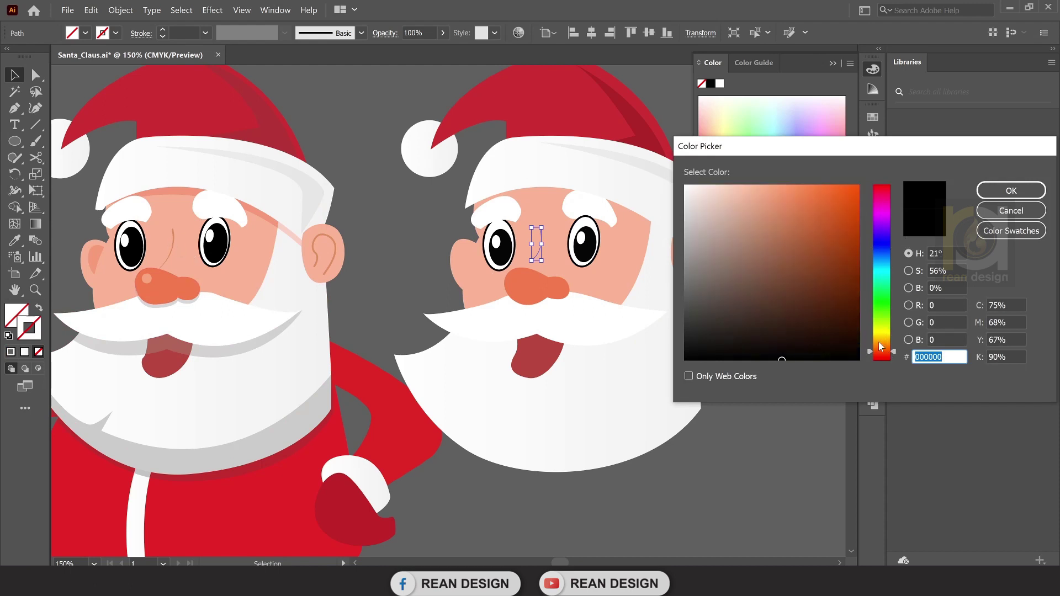
left_click_drag(854, 307, 846, 254)
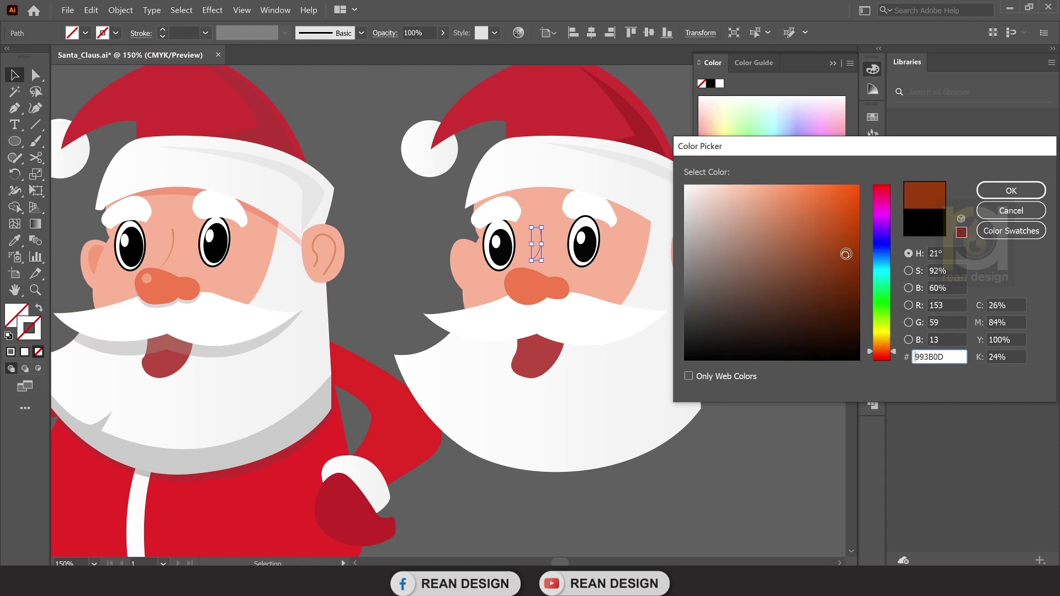
left_click(1011, 191)
left_click(780, 376)
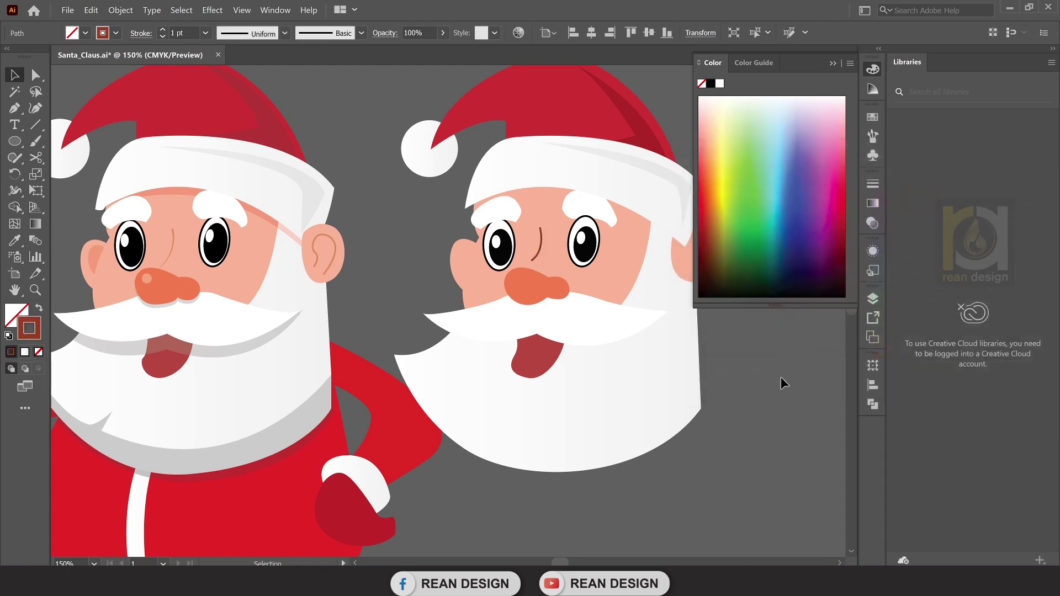
Inspect the nose line, adjust the view and put away the colour panel.
left_click(541, 245)
left_click(374, 256)
key("a")
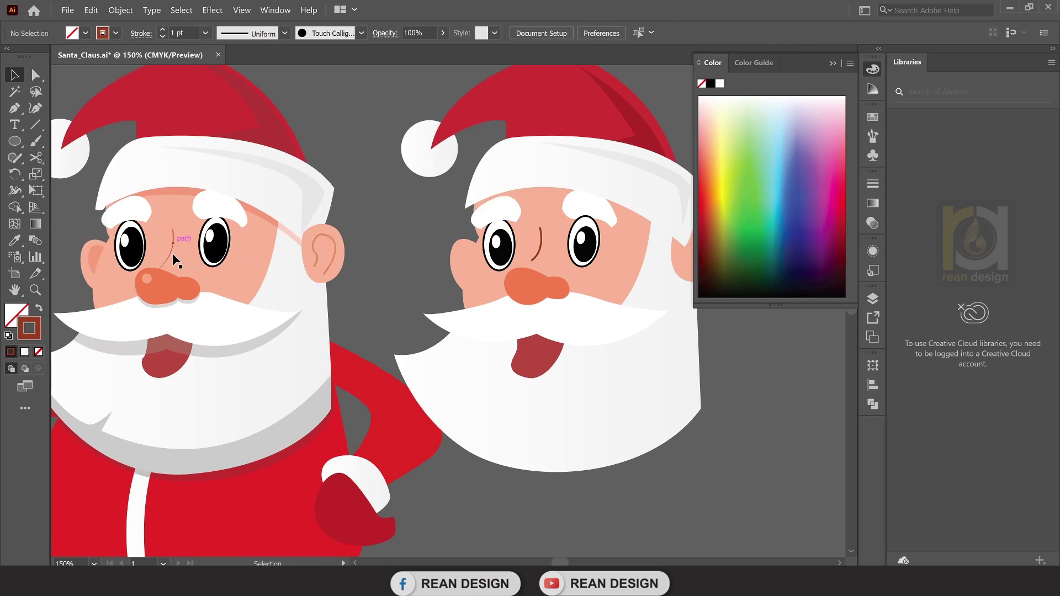
scroll(545, 256, "up", 1)
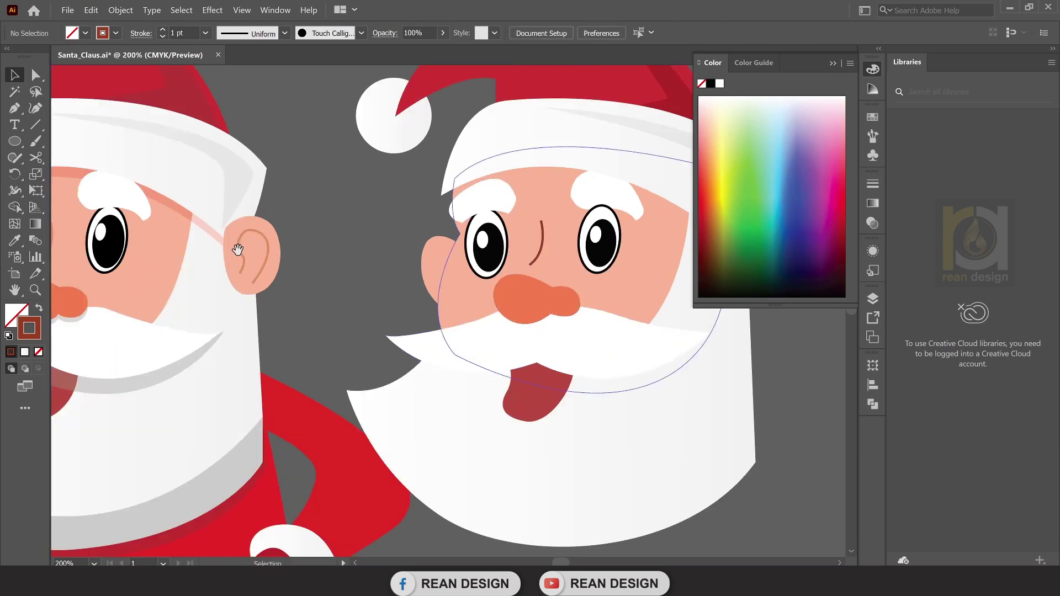
scroll(156, 276, "left", 3)
scroll(156, 276, "up", 3)
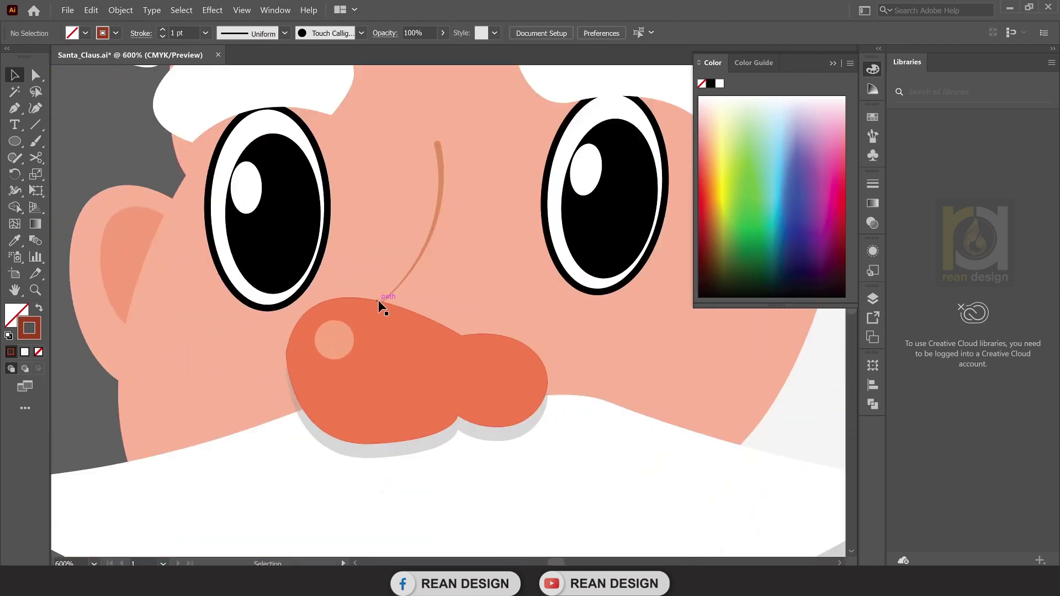
scroll(440, 147, "down", 2)
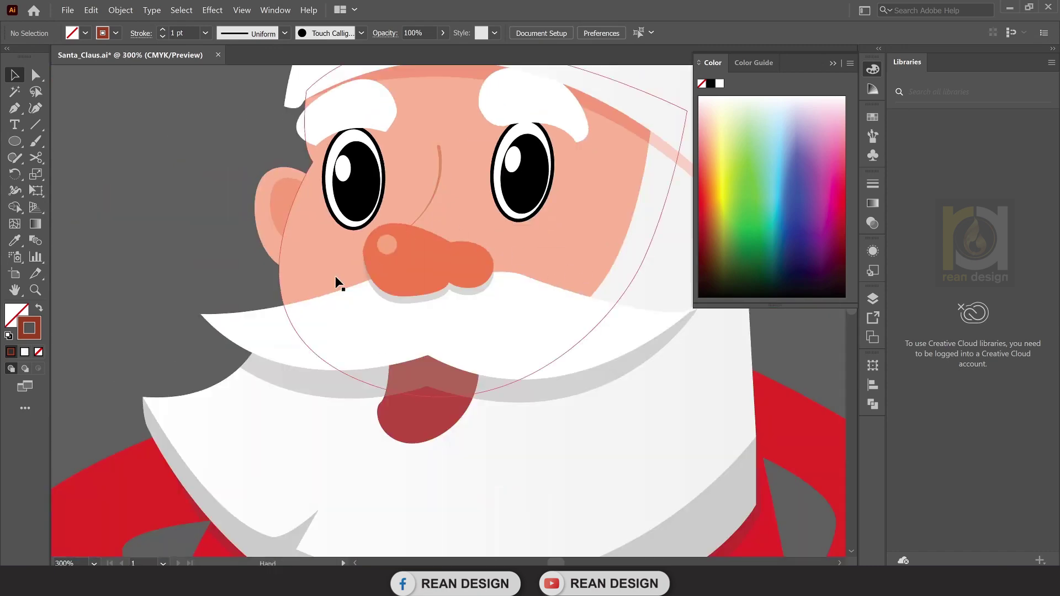
scroll(474, 236, "down", 2)
scroll(473, 236, "right", 3)
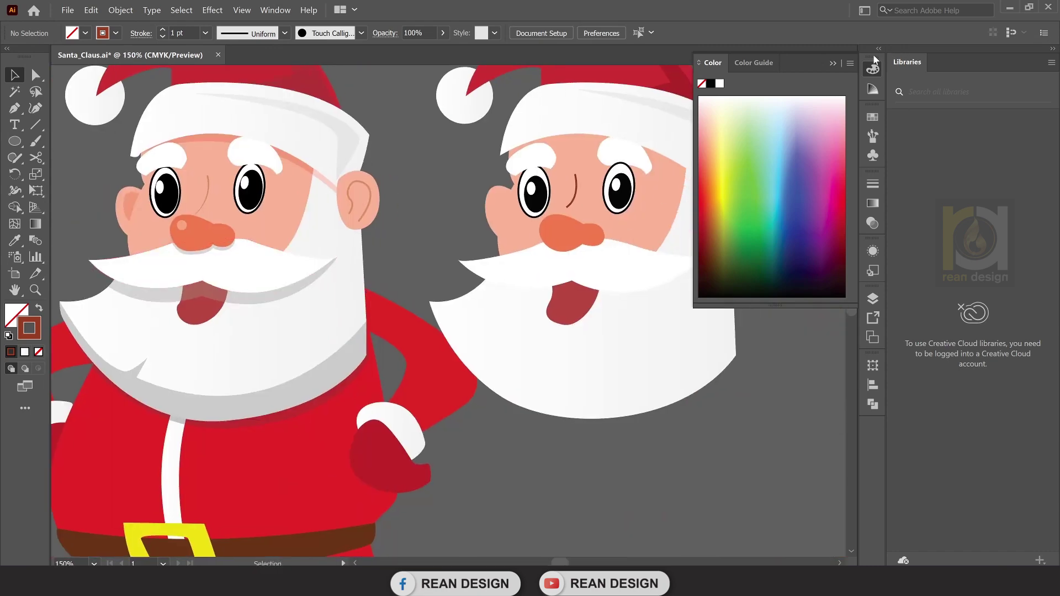
left_click(831, 76)
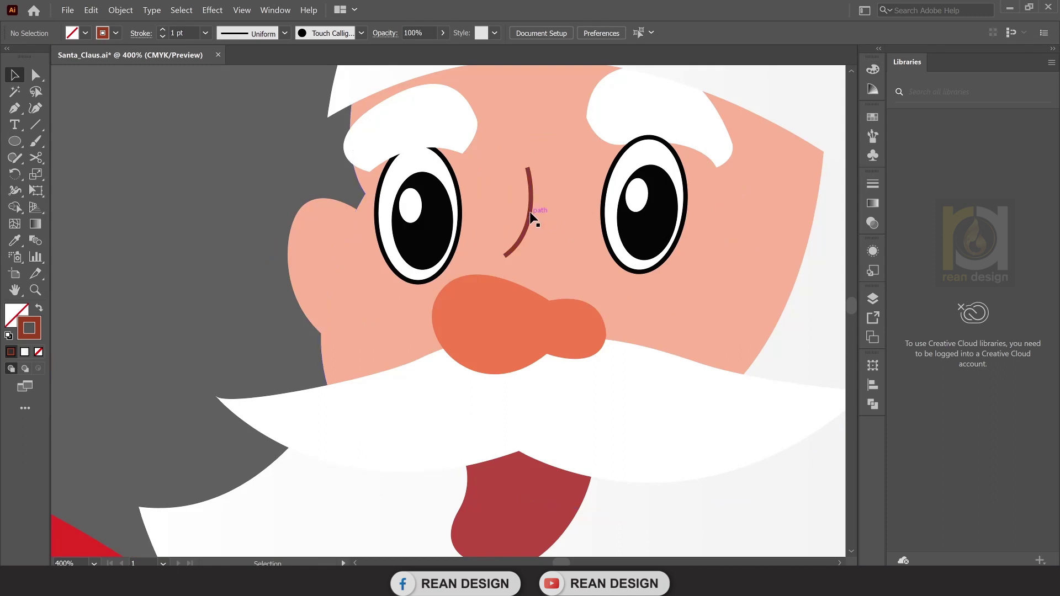
Apply the tapered Width Profile 4 to the brown nose line.
left_click(529, 211)
left_click(285, 34)
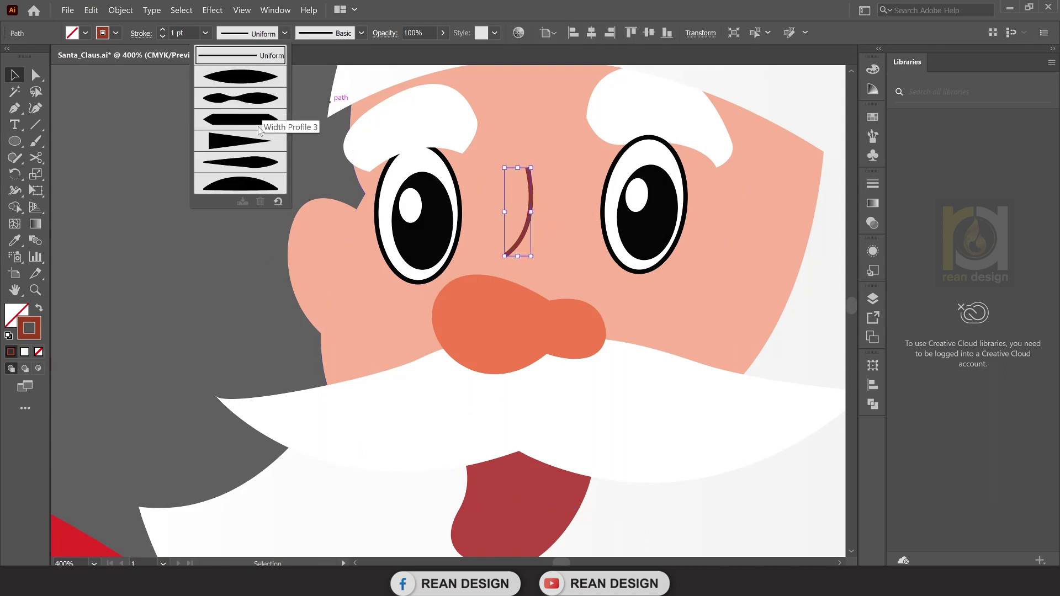
left_click(248, 80)
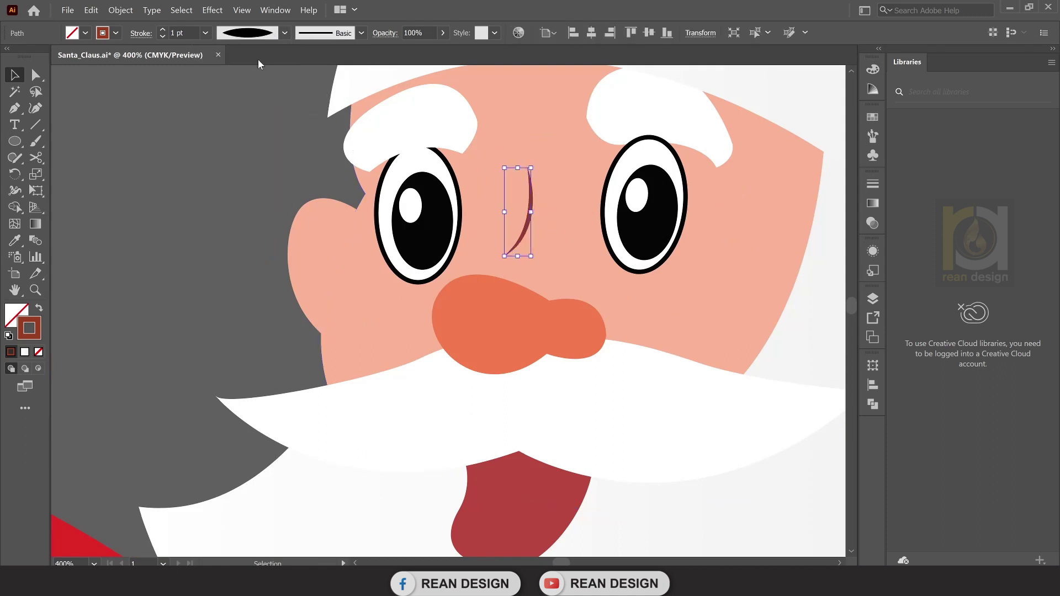
left_click(285, 34)
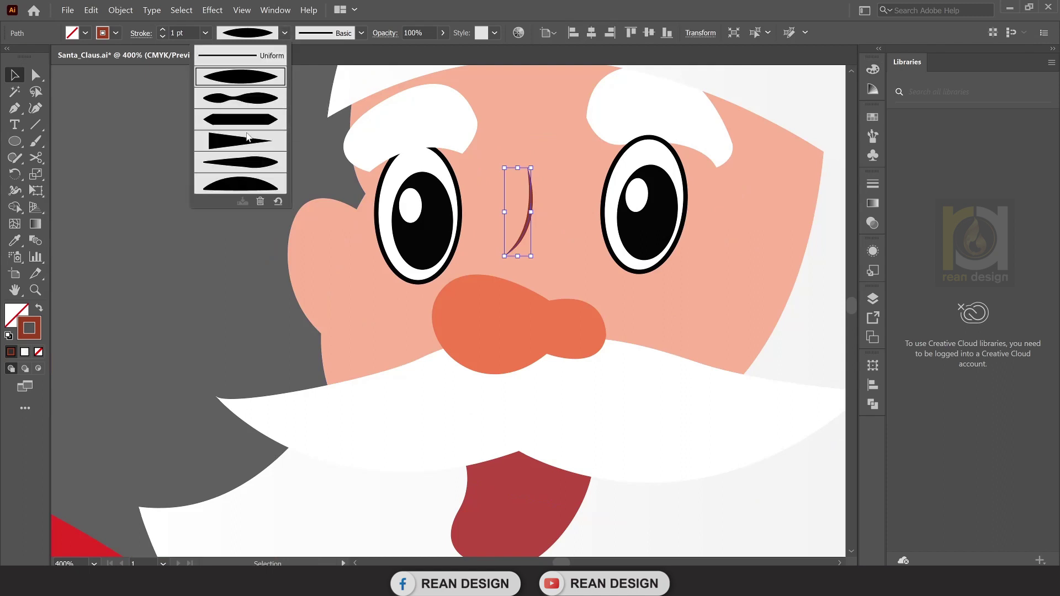
left_click(222, 142)
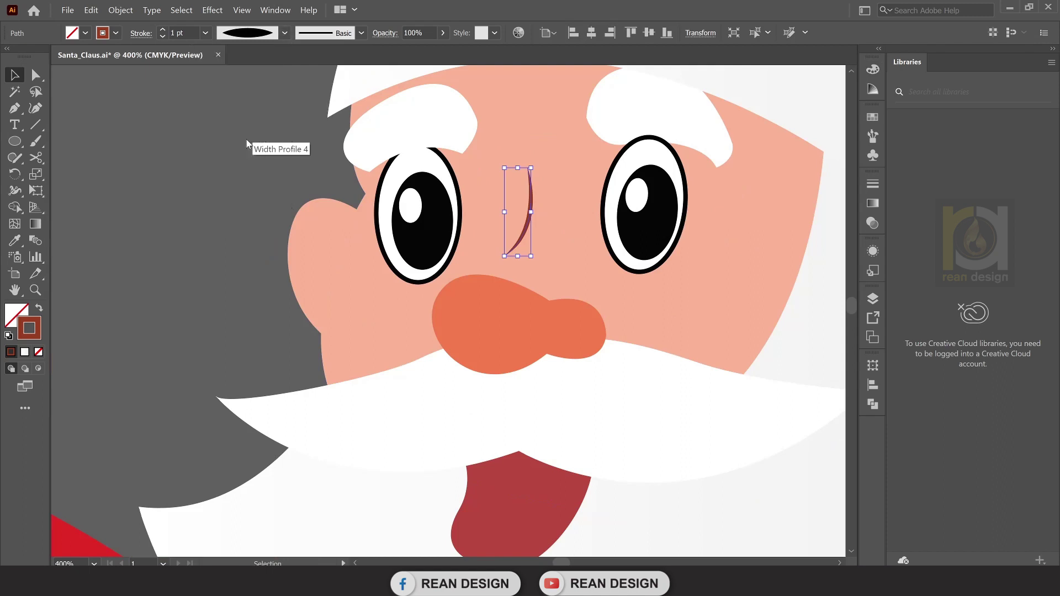
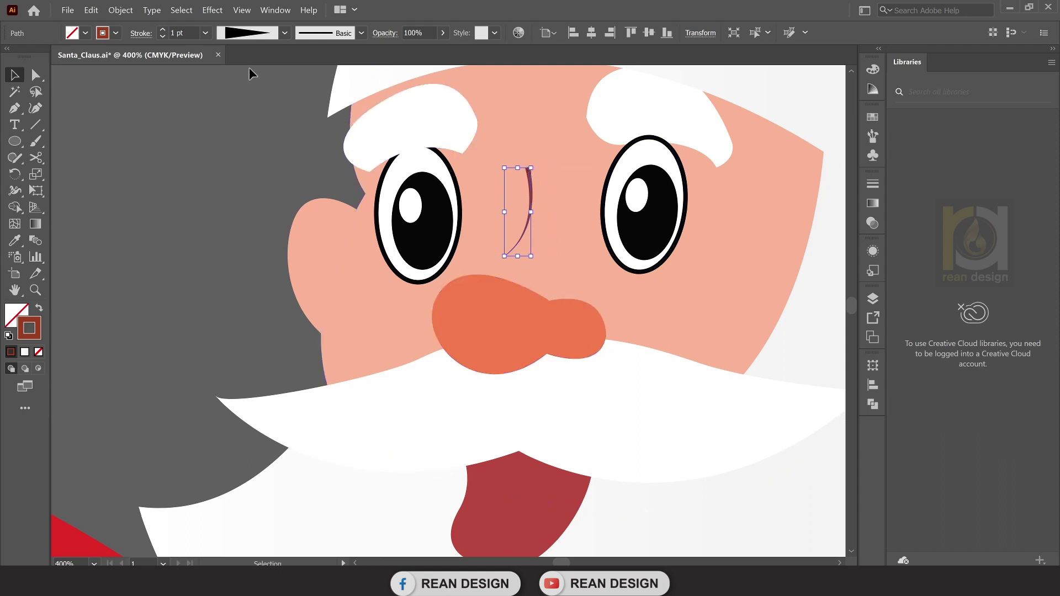
Flip the nose line's width profile so its taper runs the opposite way.
left_click(141, 35)
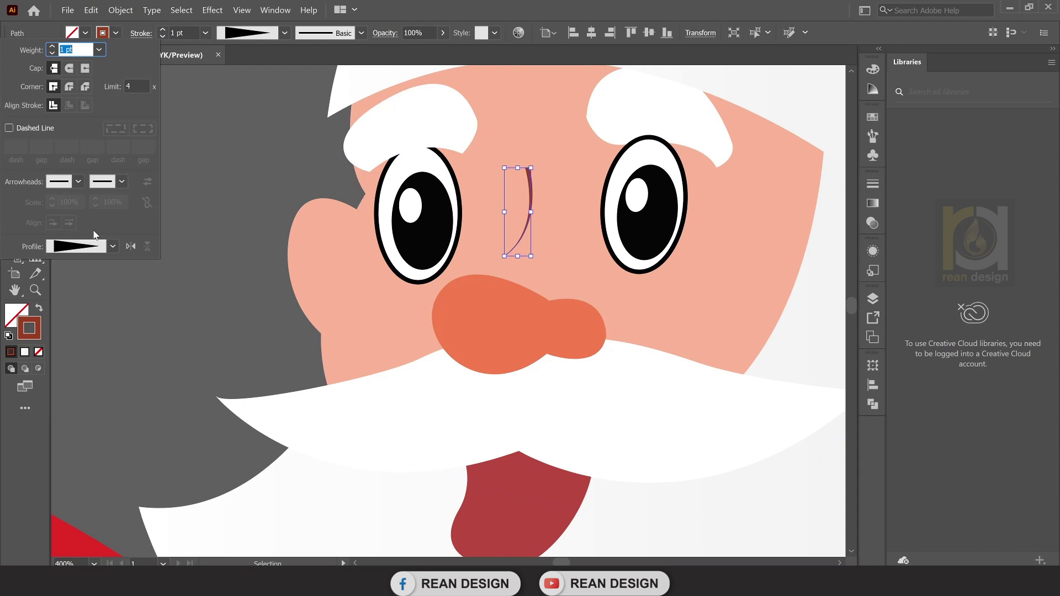
left_click(132, 247)
left_click(133, 247)
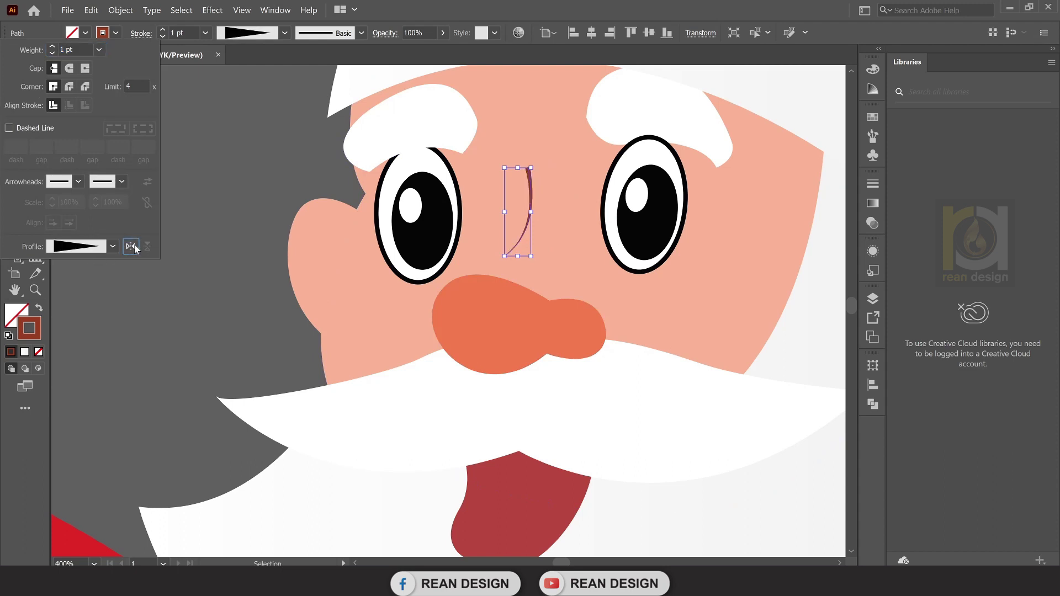
left_click(133, 247)
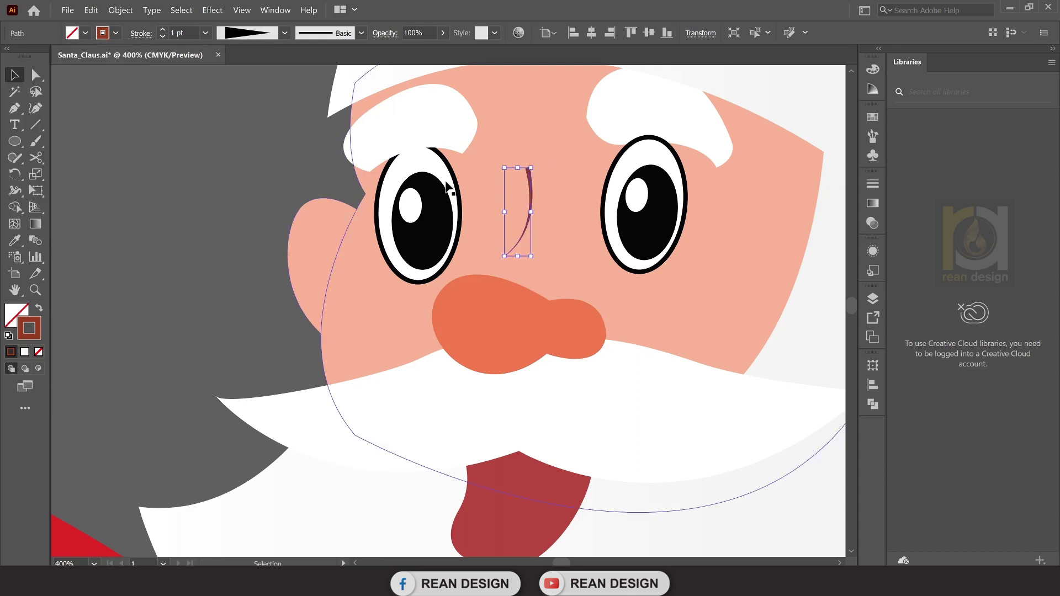
Give the right Santa's nose line Round Cap and Round Join in the Stroke panel.
left_click_drag(193, 148, 812, 158)
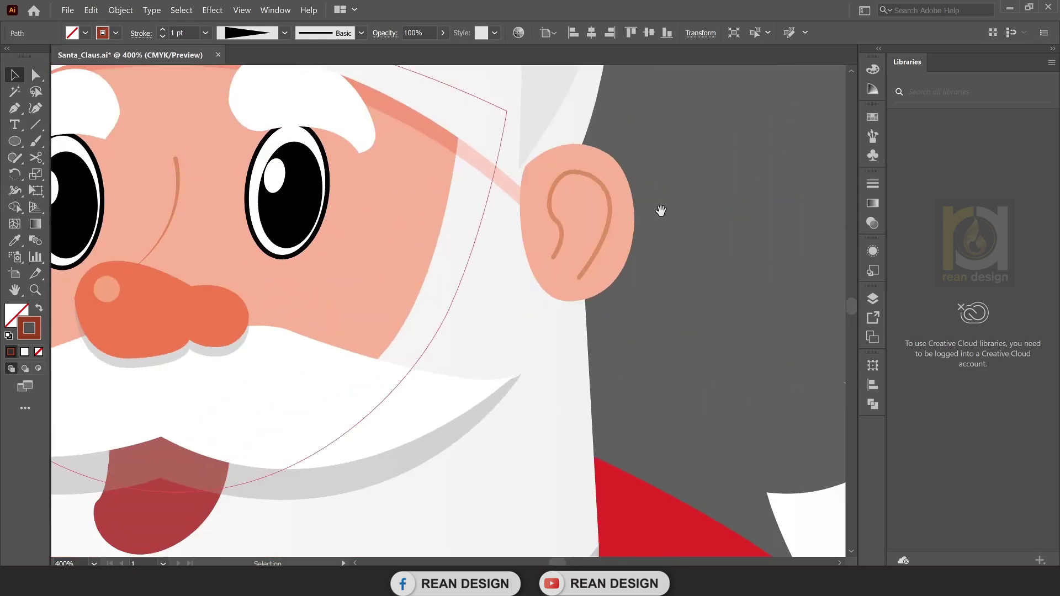
left_click_drag(660, 212, 379, 208)
scroll(651, 178, "up", 3)
key("v")
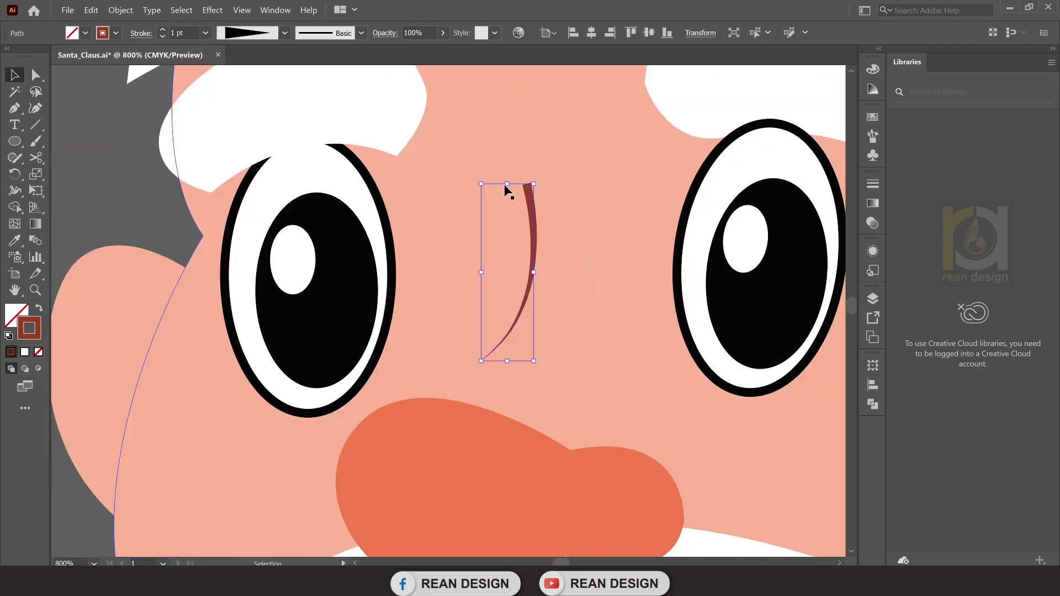
left_click(141, 34)
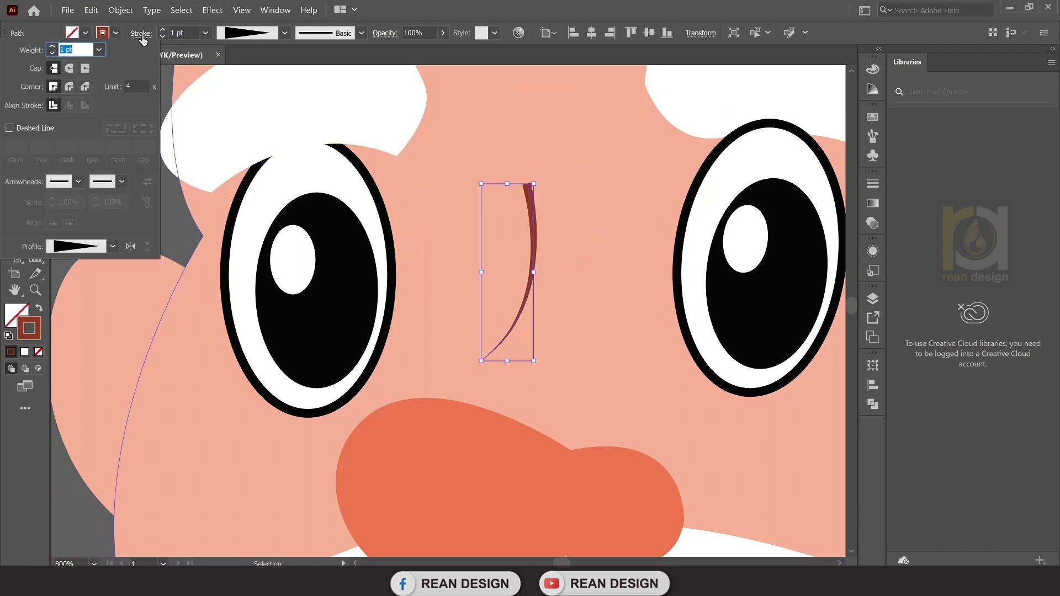
left_click(71, 73)
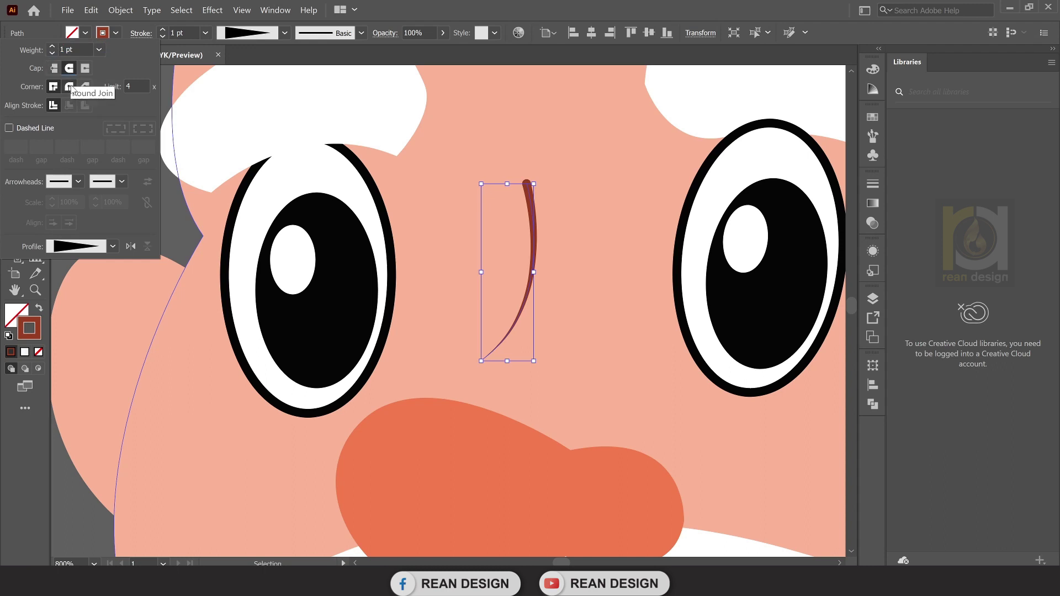
left_click(69, 86)
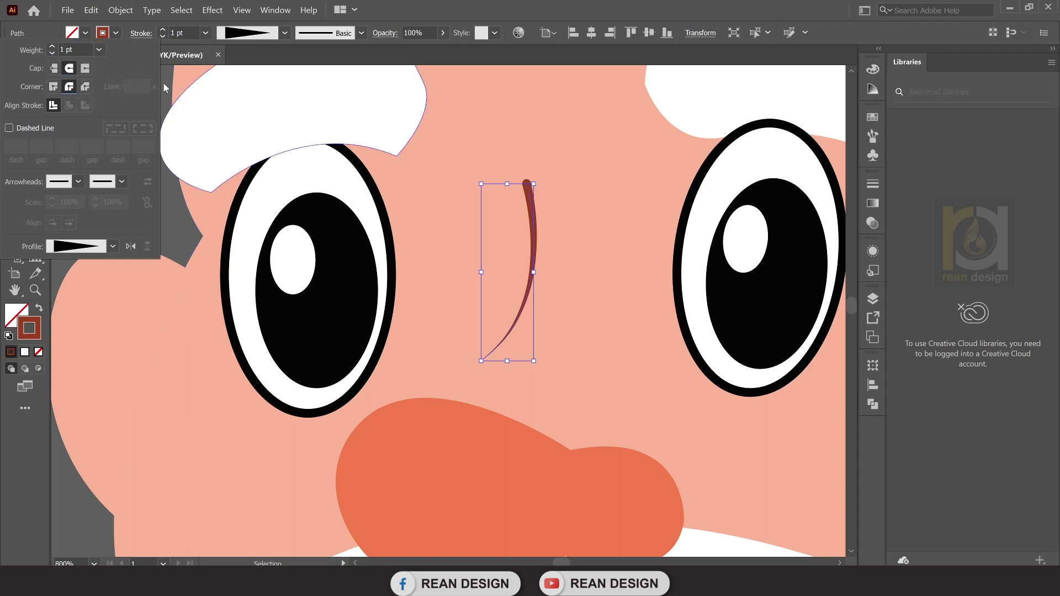
key("ctrl+shift+a")
scroll(557, 217, "down", 3)
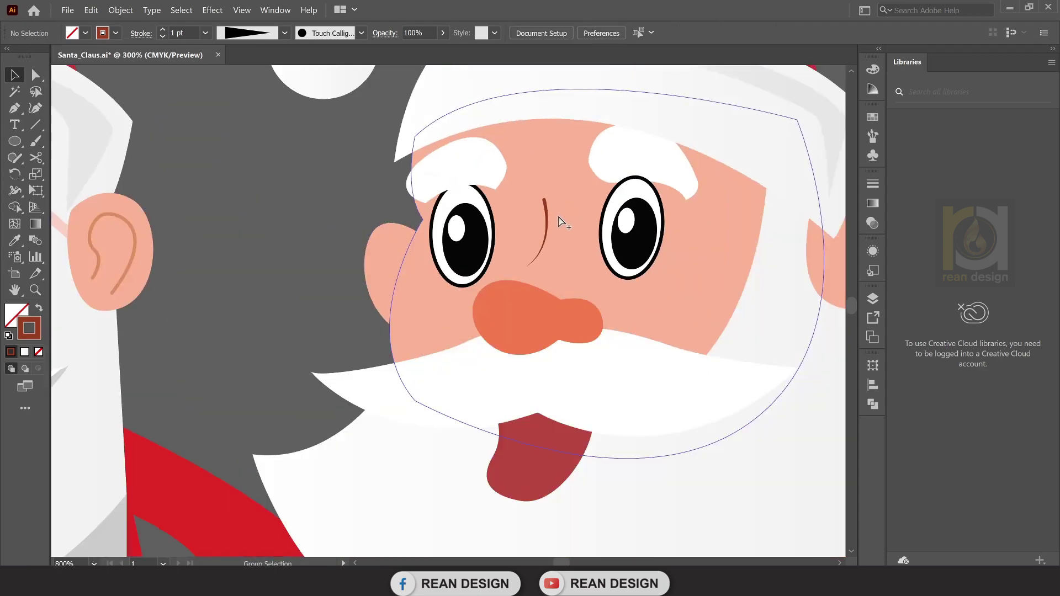
scroll(557, 226, "down", 3)
scroll(559, 243, "down", 2)
scroll(564, 172, "up", 3)
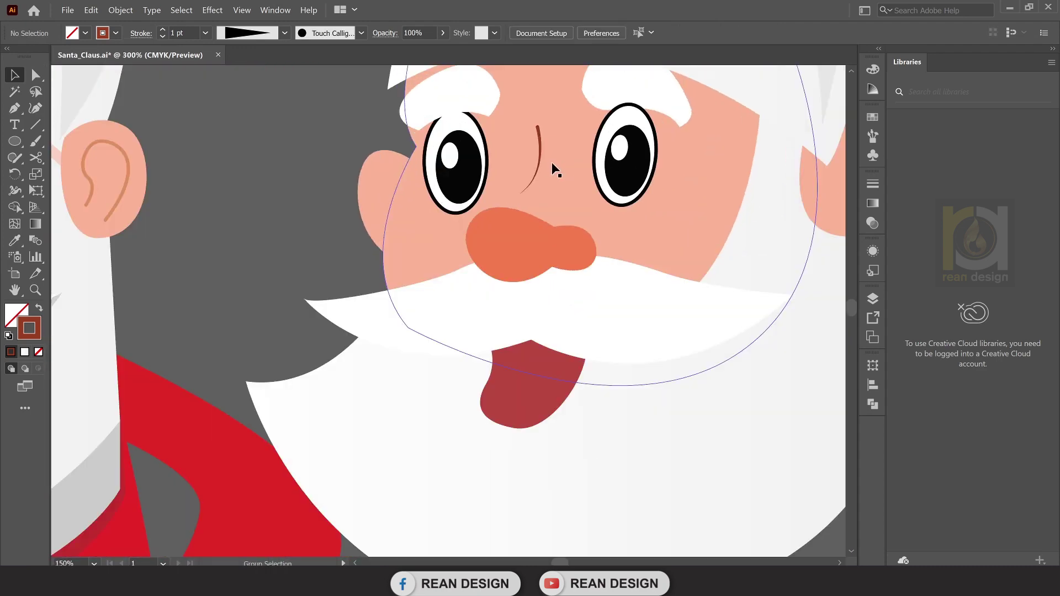
Reshape the nose line's lower curve by dragging its bottom anchor with Direct Selection.
left_click(540, 158)
key("a")
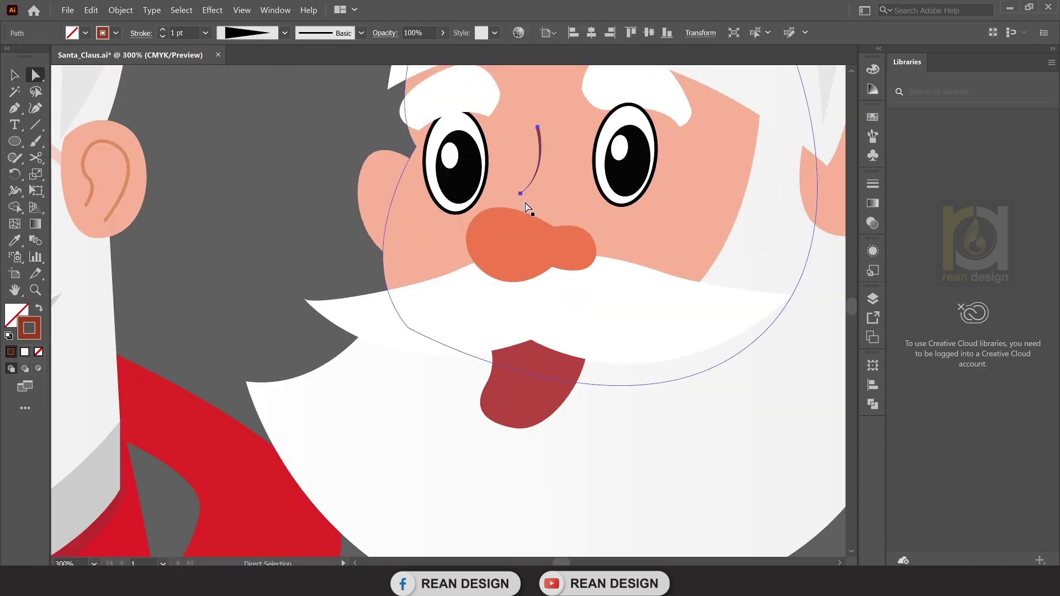
left_click_drag(520, 194, 516, 206)
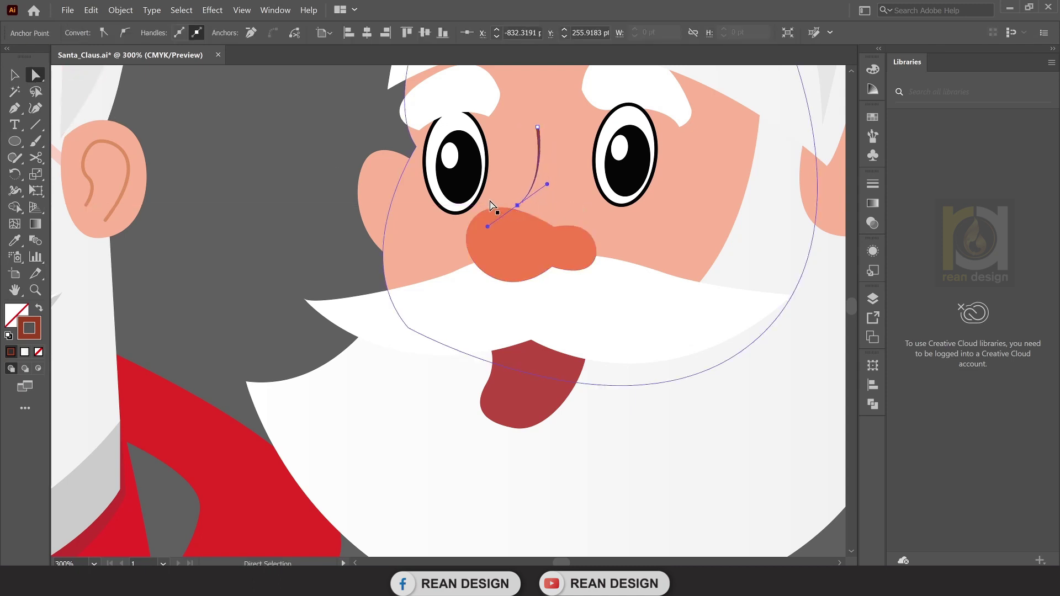
key("v")
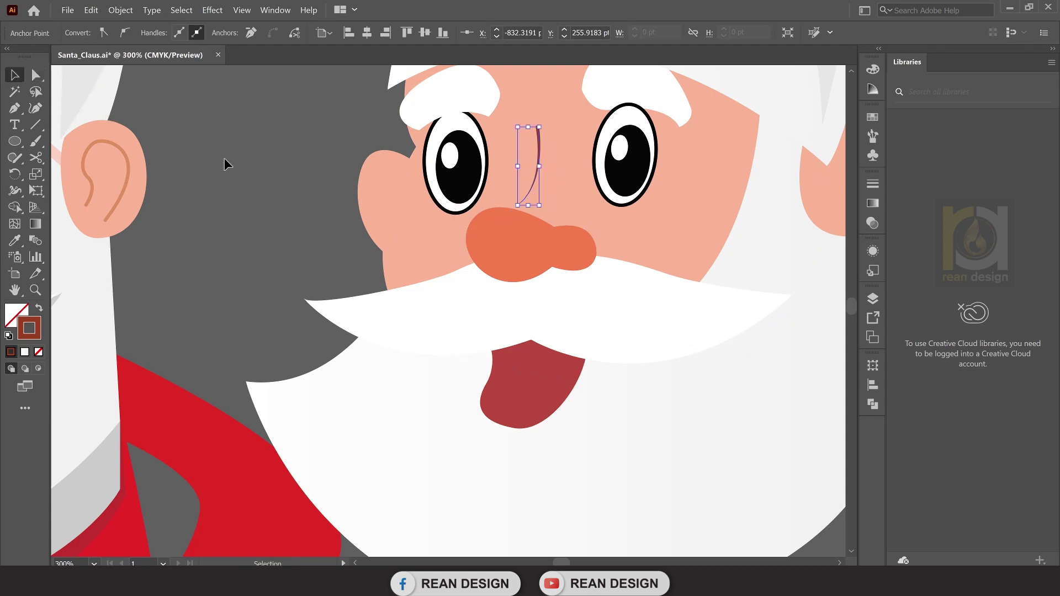
left_click(286, 192)
scroll(286, 192, "down", 1)
scroll(286, 192, "down", 2)
scroll(369, 178, "up", 2)
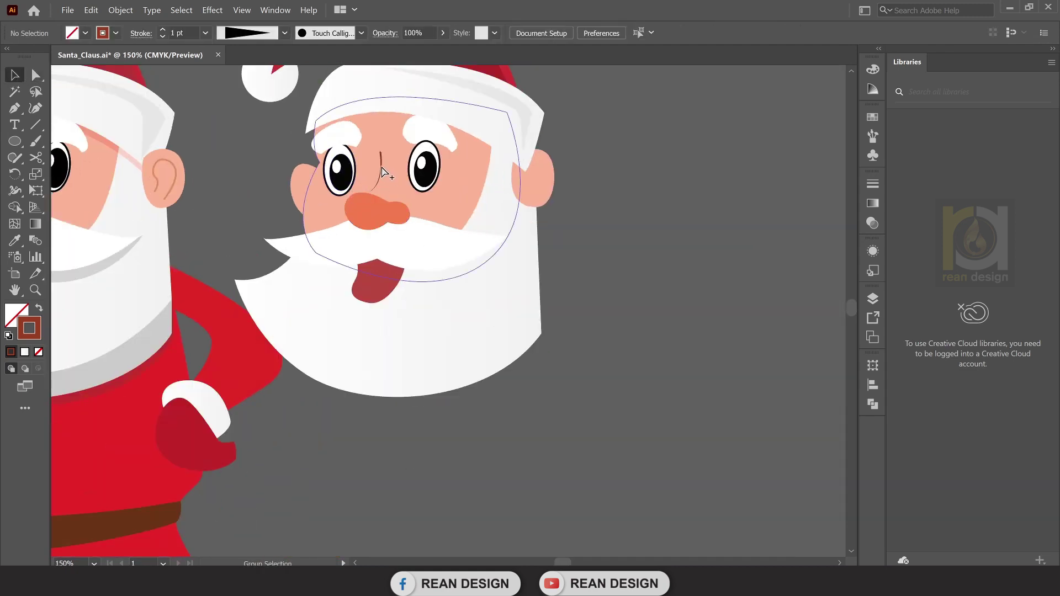
Lower the nose line's opacity to 27% from the Control bar.
left_click(381, 162)
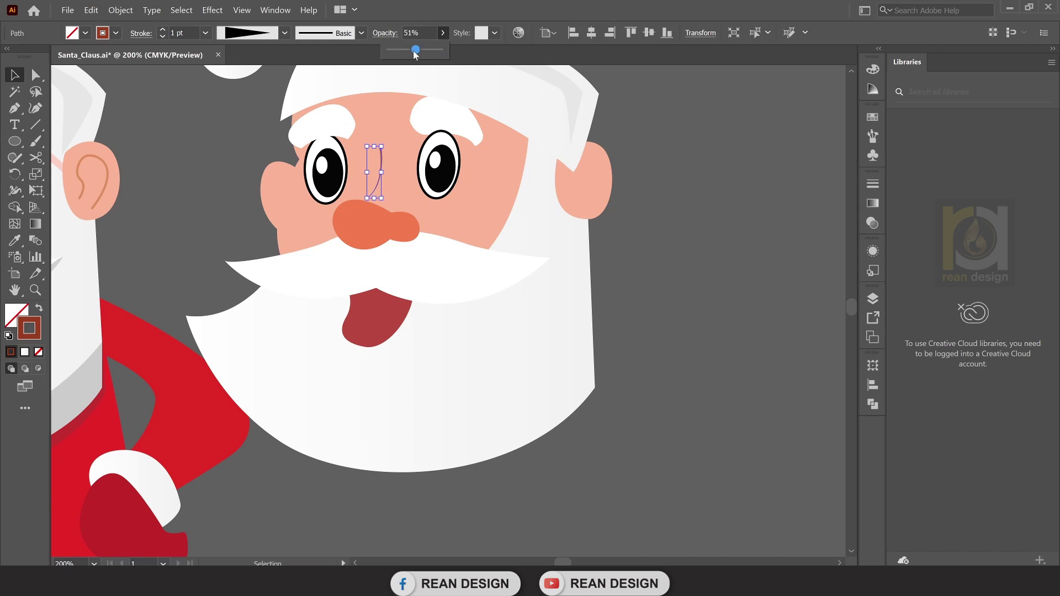
left_click_drag(415, 51, 406, 51)
left_click(670, 146)
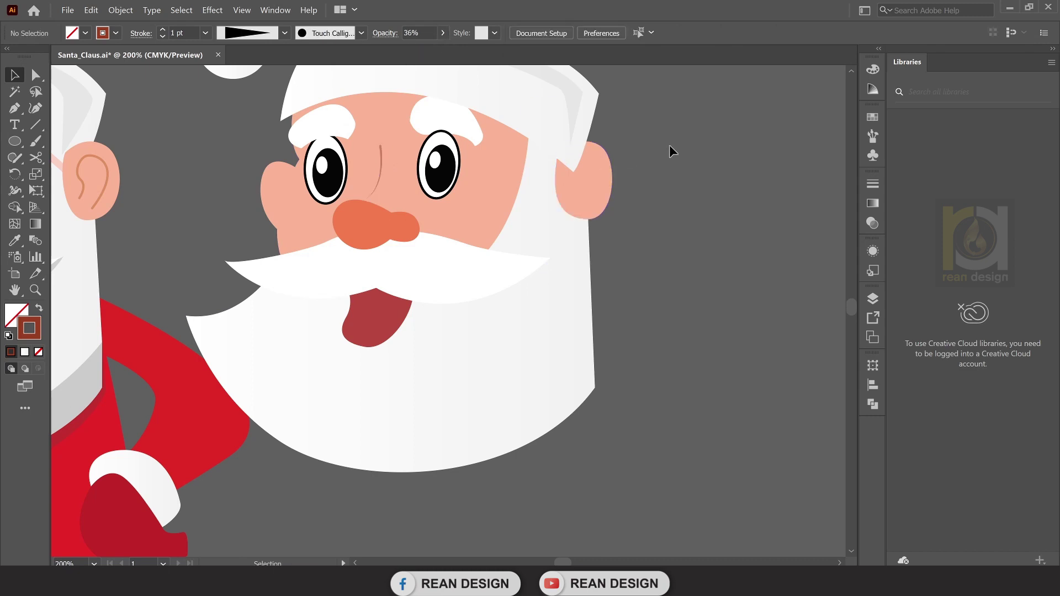
scroll(669, 148, "up", 1)
scroll(669, 148, "down", 2)
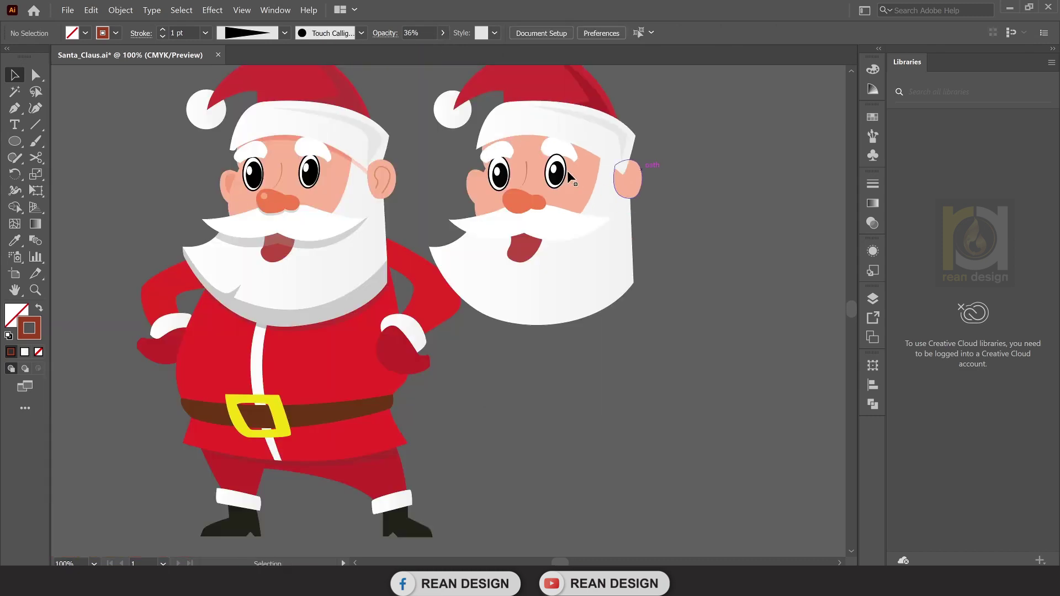
left_click(527, 176)
left_click(443, 33)
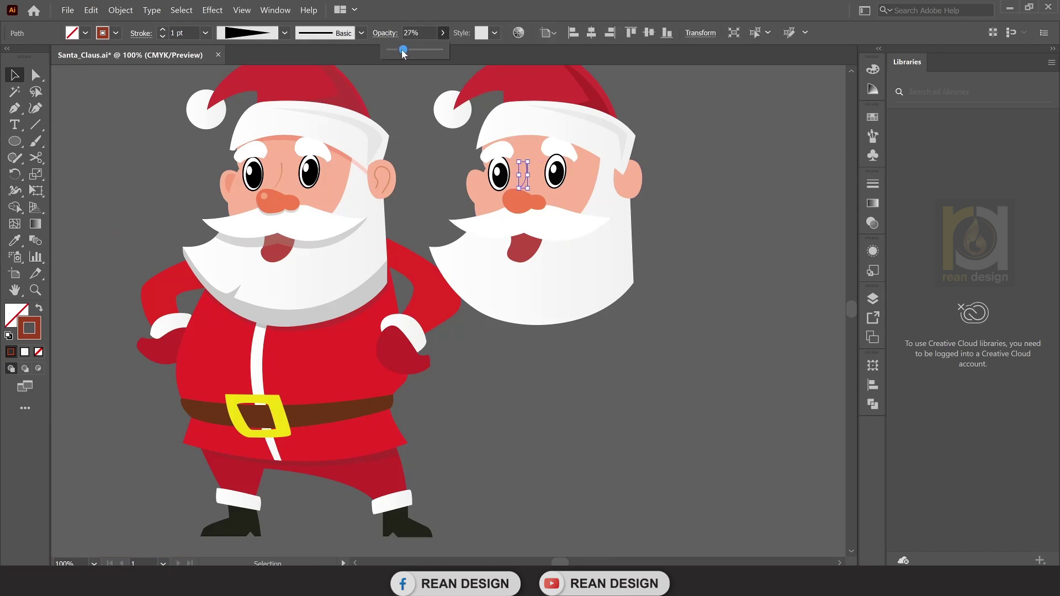
left_click(718, 227)
scroll(718, 227, "up", 2)
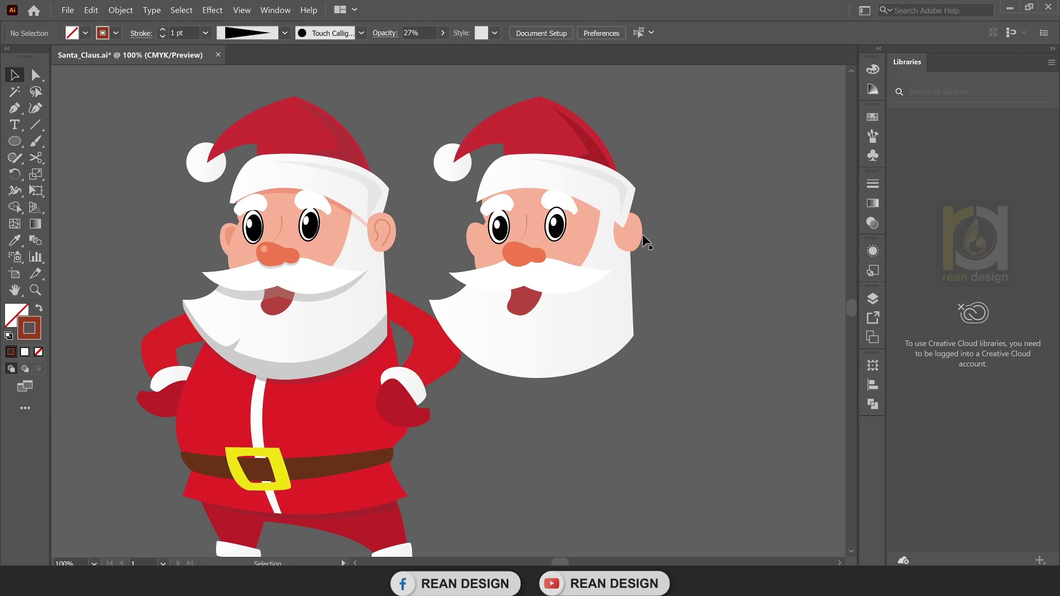
scroll(635, 226, "up", 2)
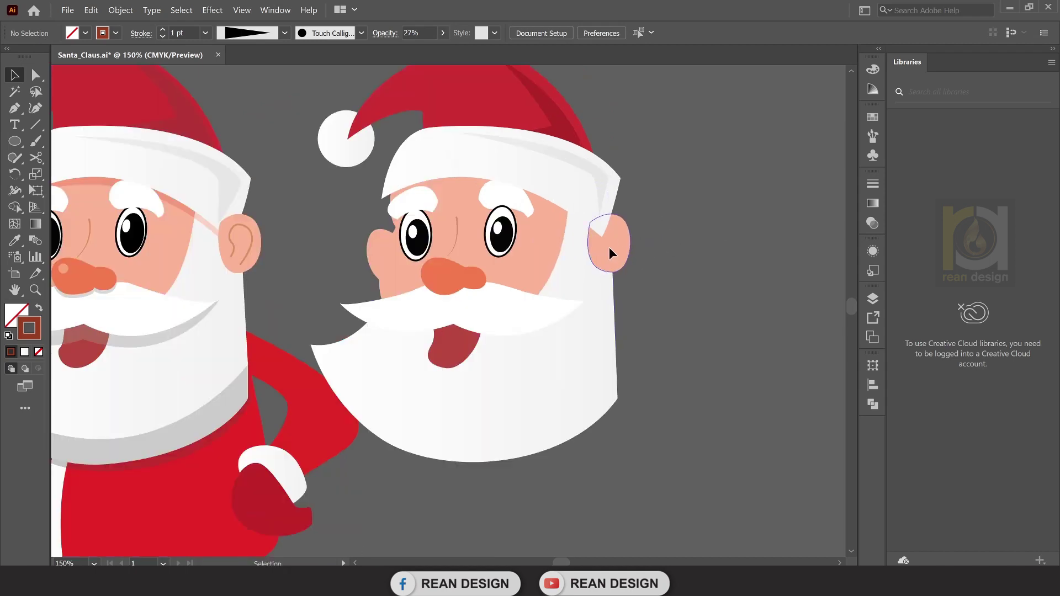
Draw a curved inner-ear line on the right Santa's ear with the Pen tool.
left_click(610, 248)
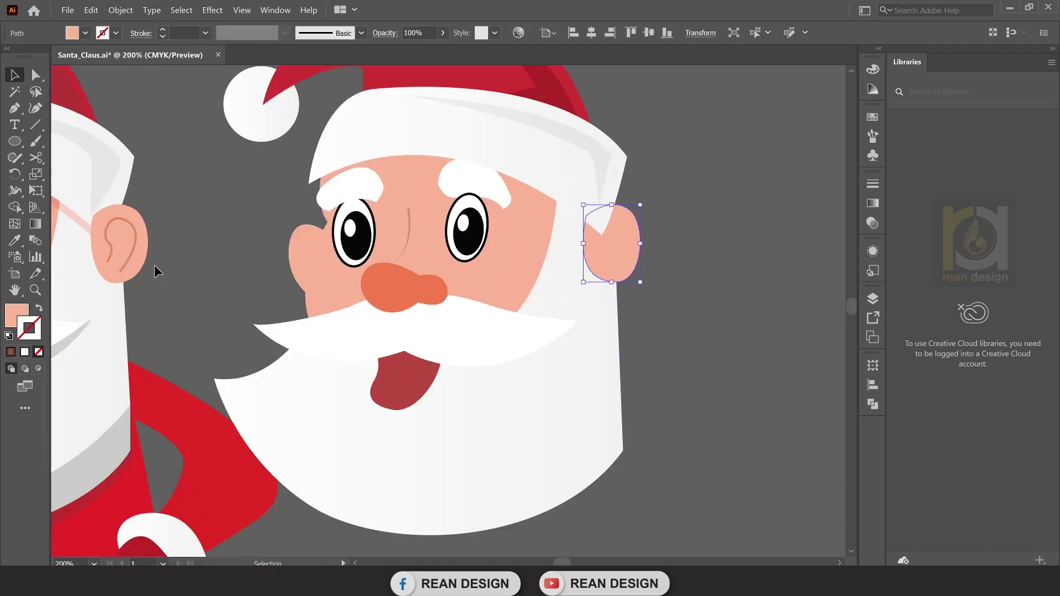
left_click(14, 108)
scroll(640, 284, "up", 1)
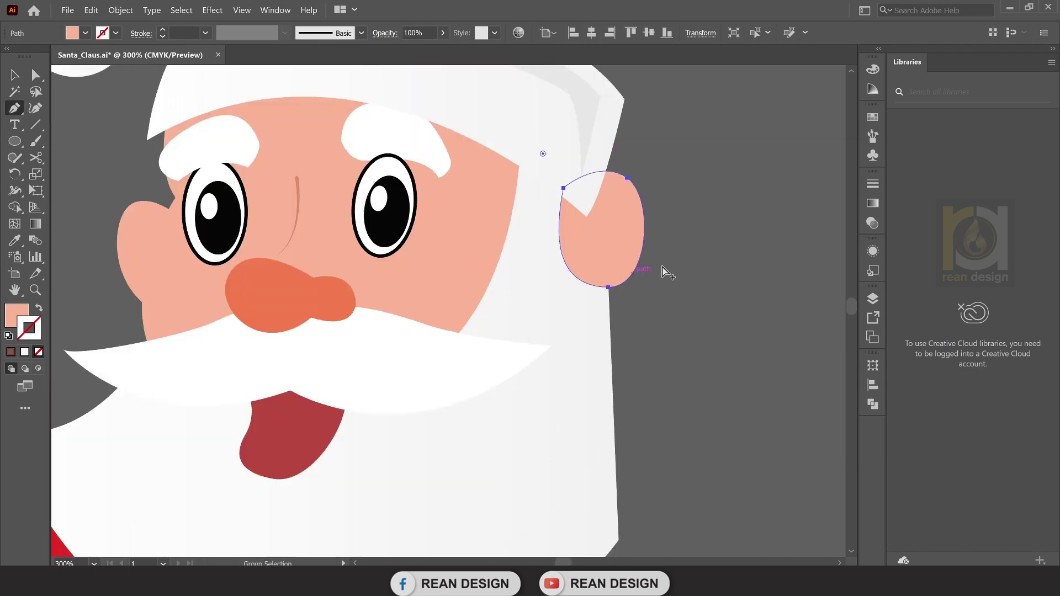
mouse_move(545, 229)
left_mouse_down()
mouse_move(838, 233)
mouse_move(623, 213)
mouse_move(665, 212)
mouse_move(654, 194)
left_mouse_up()
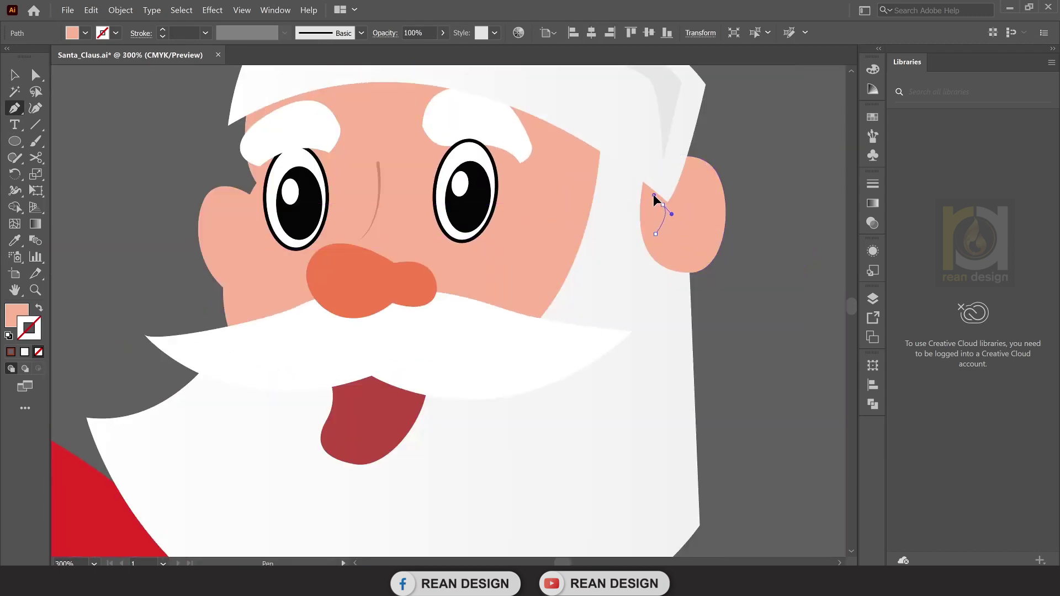
left_click(699, 176)
left_click_drag(716, 184, 721, 185)
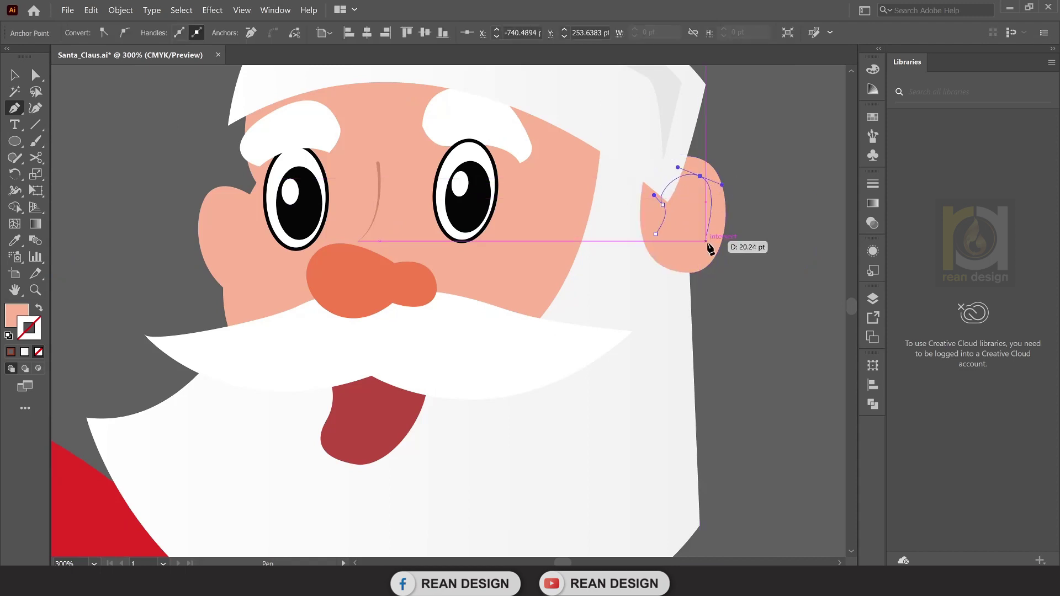
left_click_drag(687, 263, 653, 279)
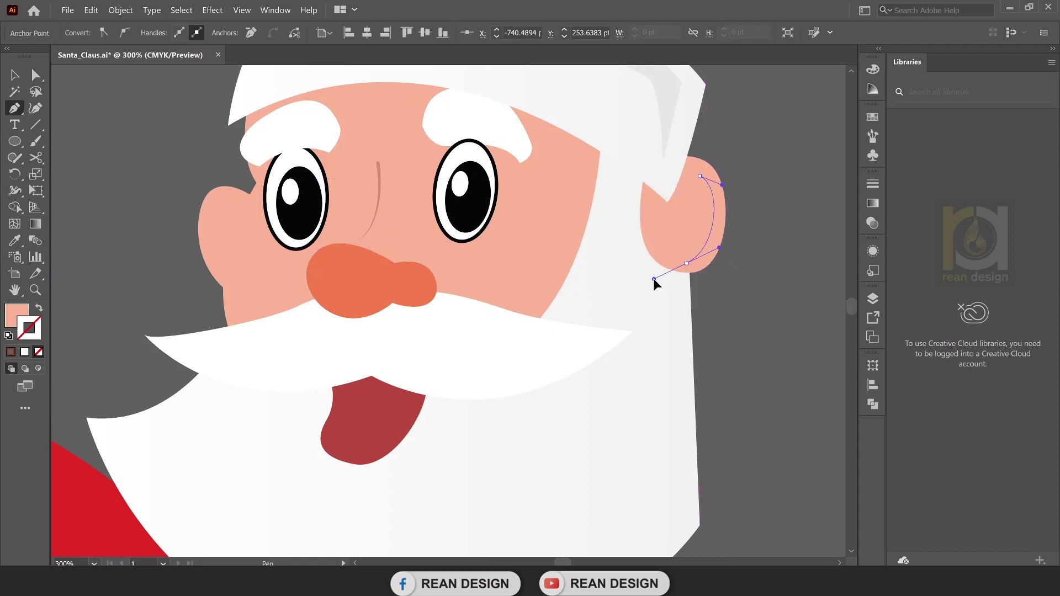
left_click(15, 75)
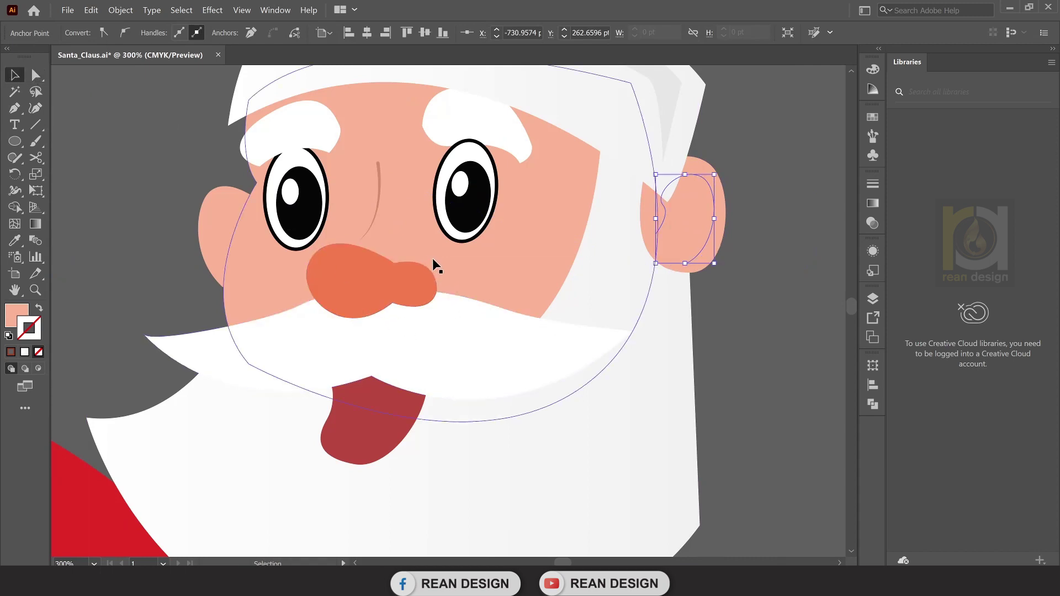
Copy the nose line's thin brown stroke style onto the ear curve with the Eyedropper.
key("i")
left_click(380, 175)
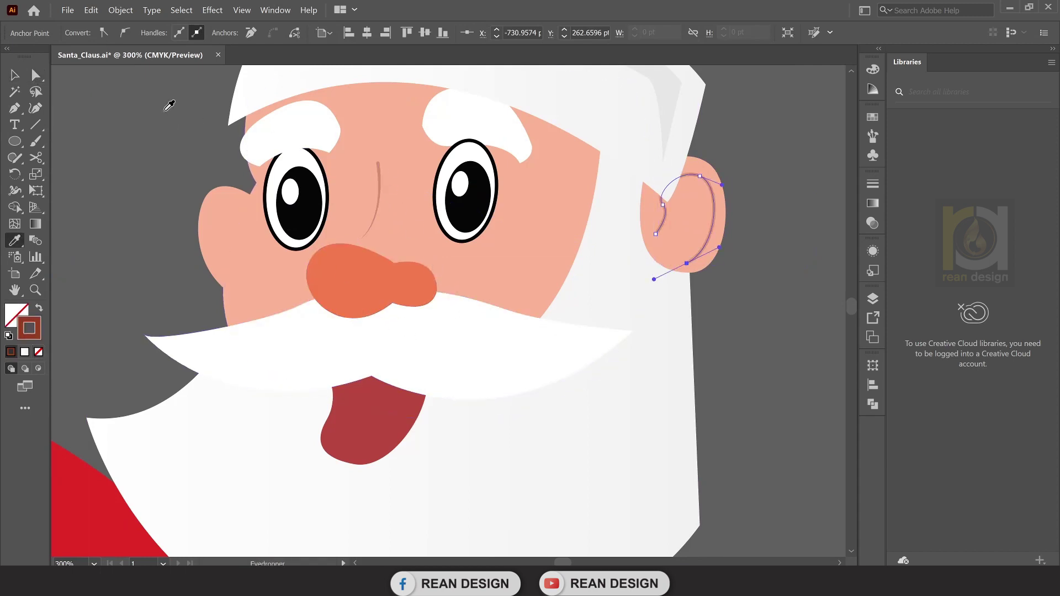
left_click(15, 74)
left_click(812, 277)
Alt-drag a duplicate of the right Santa's ear shape.
scroll(815, 274, "down", 2, "alt")
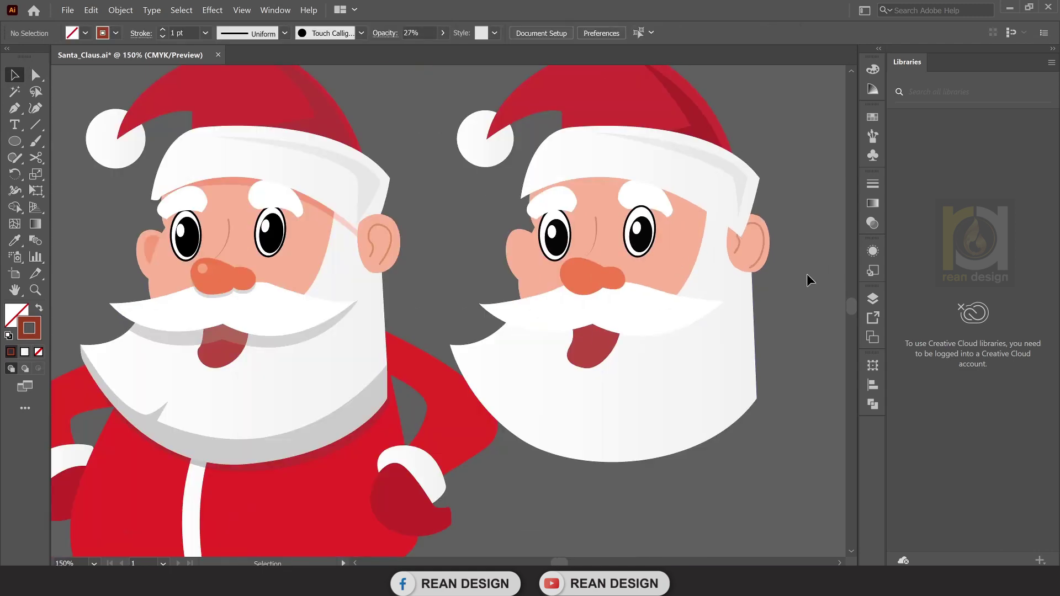
scroll(797, 277, "down", 1)
scroll(797, 260, "up", 1, "alt")
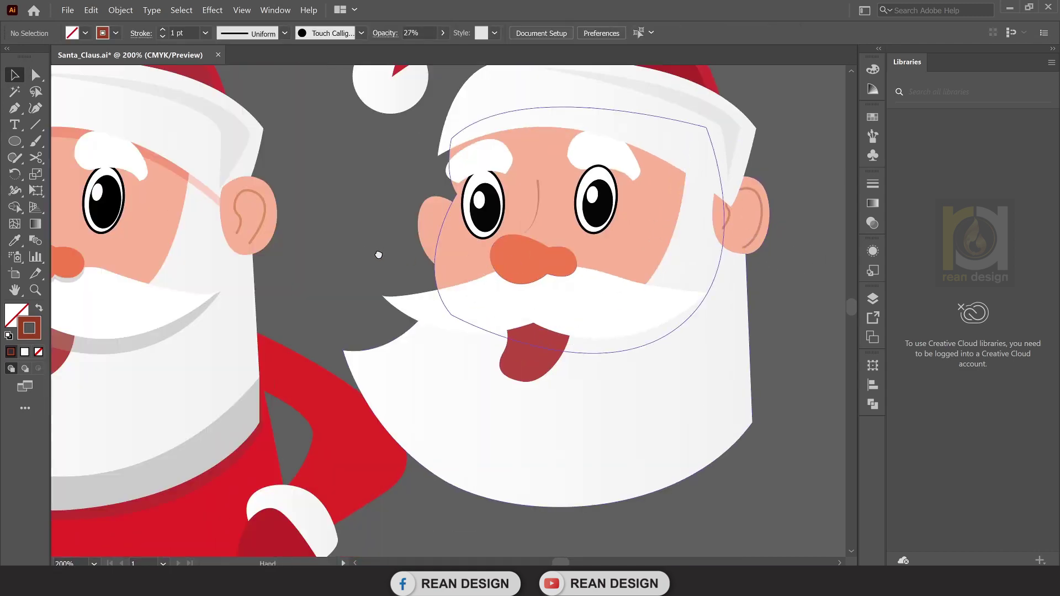
left_click_drag(378, 253, 594, 208)
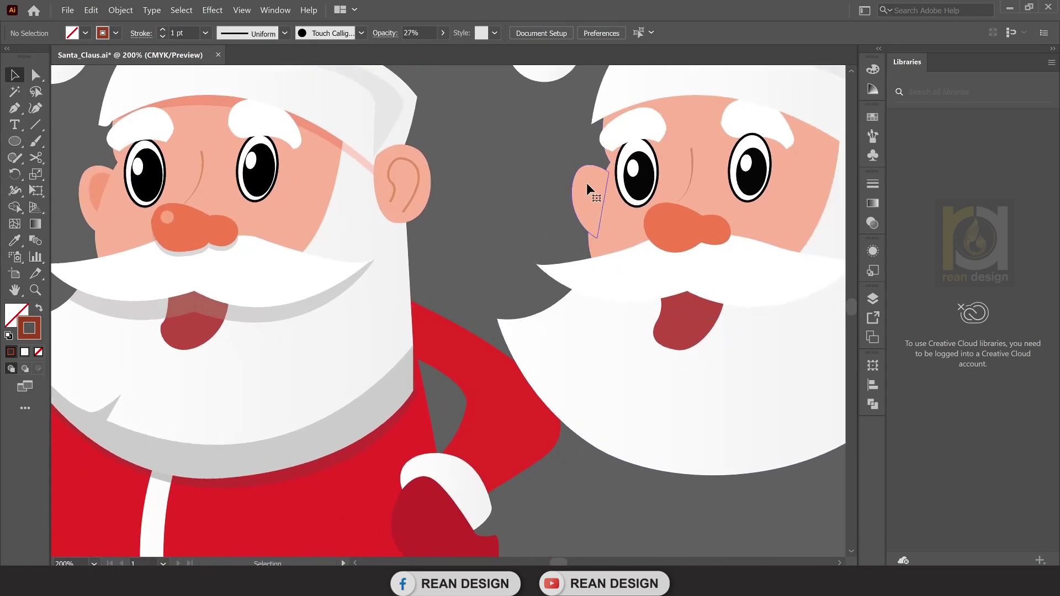
left_click(587, 184)
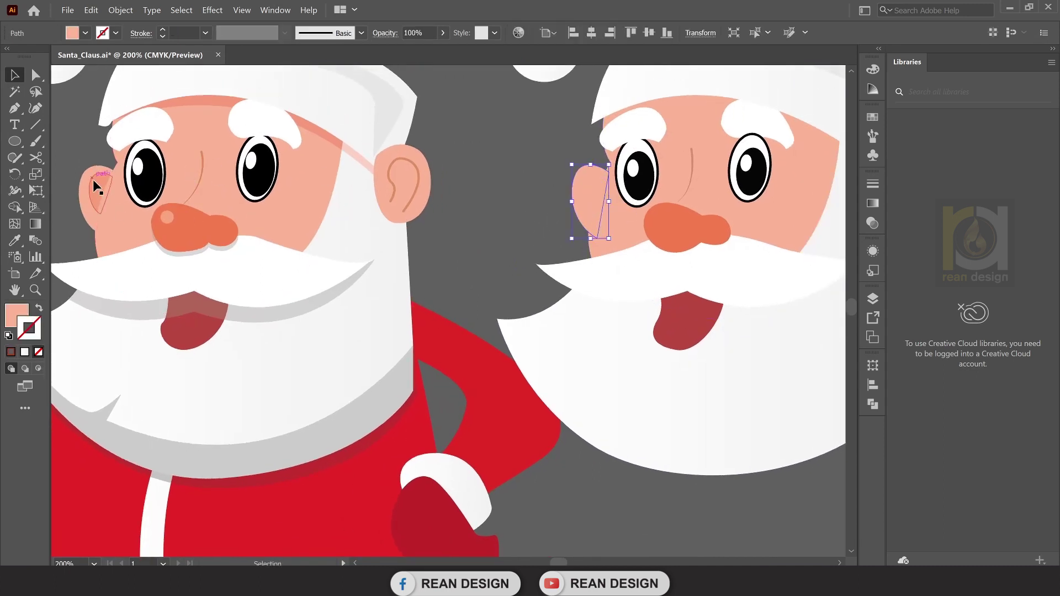
scroll(690, 188, "up", 2, "alt")
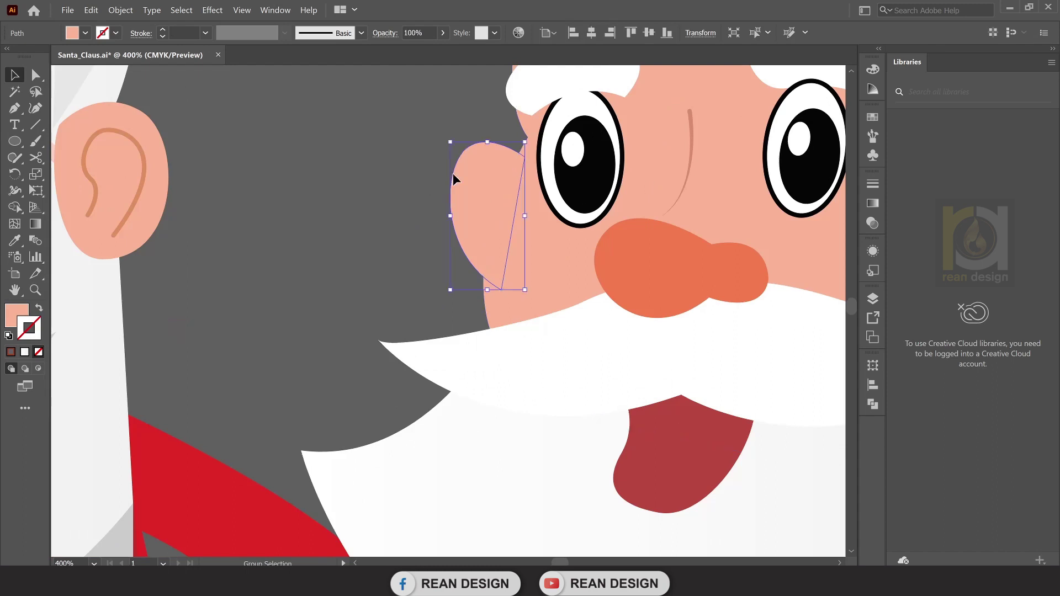
key("v")
left_click(481, 175)
mouse_move(480, 176)
left_mouse_down()
mouse_move(450, 300)
mouse_move(449, 256)
left_mouse_up()
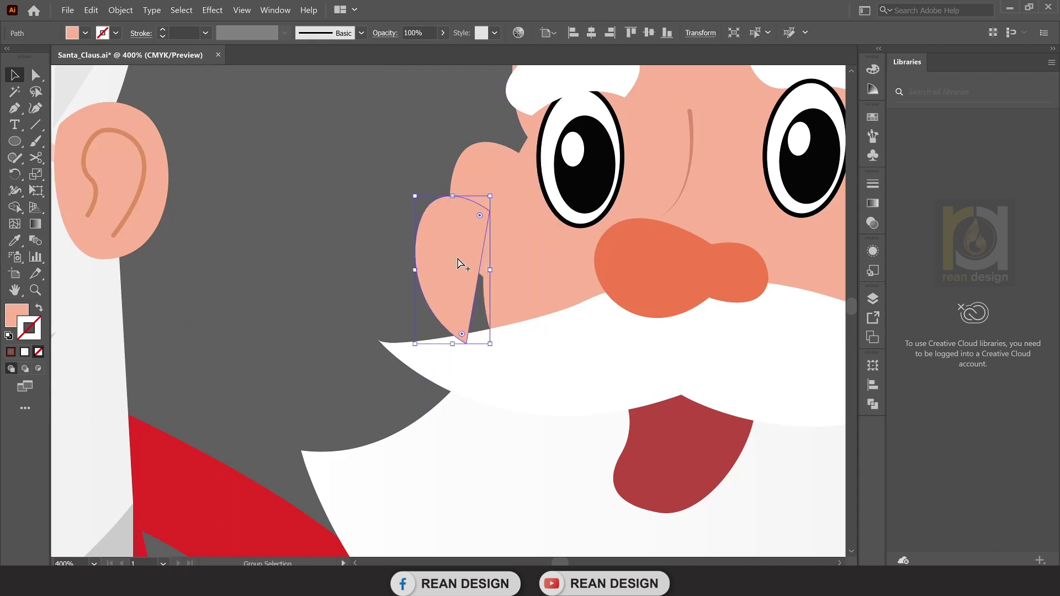
Give the ear copy the reference Santa's darker ear shade using the Eyedropper.
scroll(439, 245, "down", 2)
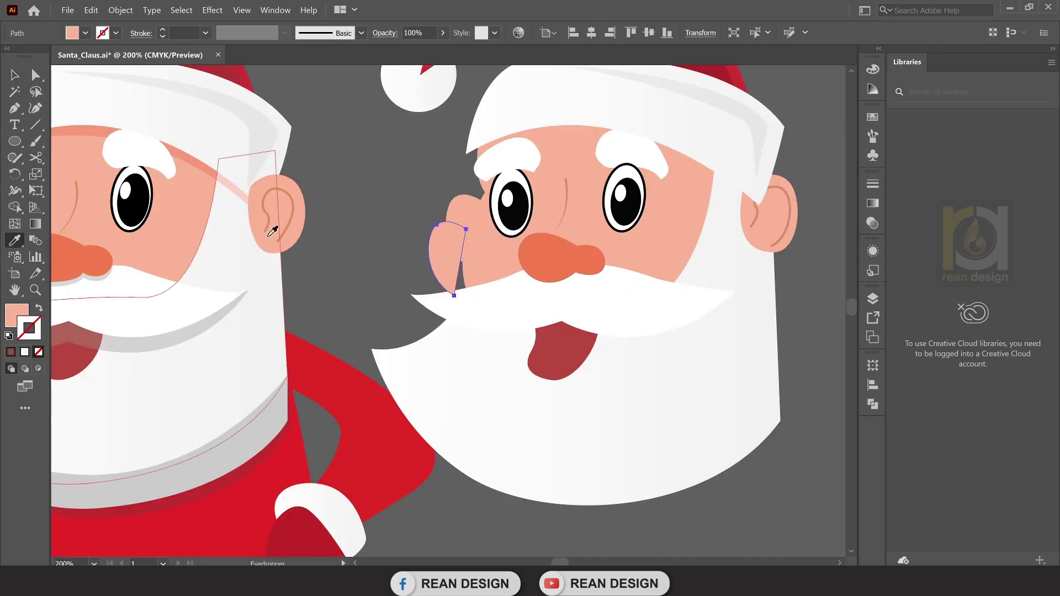
left_click_drag(350, 261, 609, 221)
key("i")
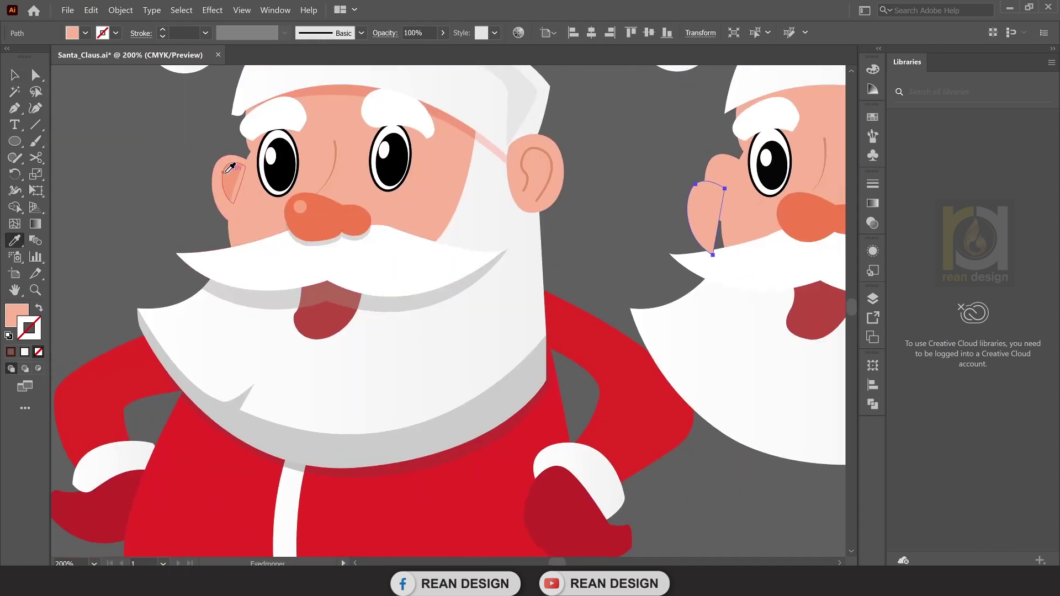
left_click(229, 168)
scroll(608, 171, "down", 2)
scroll(569, 182, "up", 2)
Move the shaded piece inside the ear and select it together with the outer ear.
key("v")
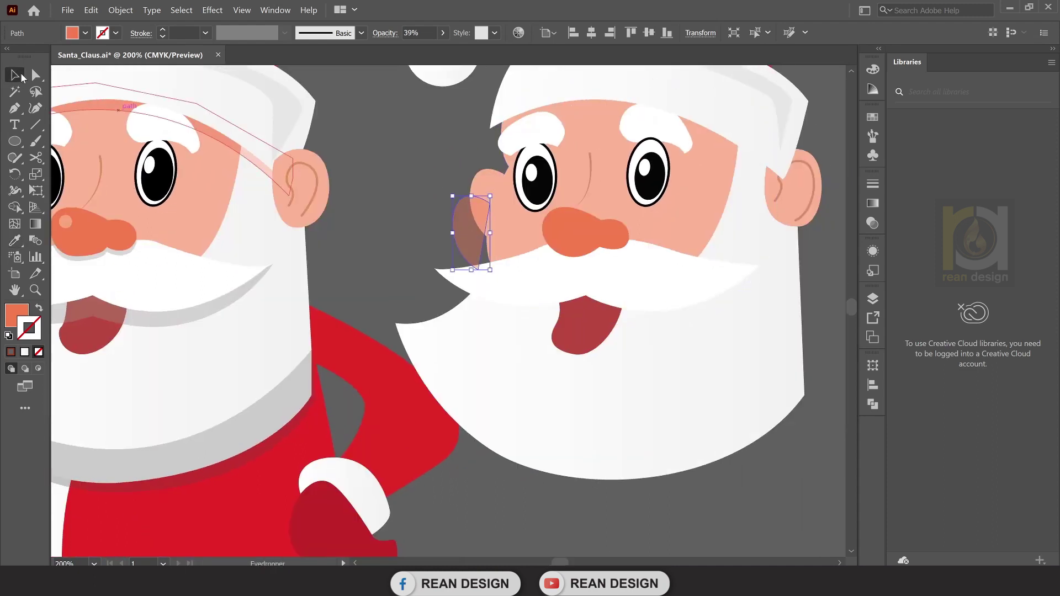
scroll(409, 182, "up", 1)
mouse_move(535, 198)
left_mouse_down()
mouse_move(556, 184)
mouse_move(552, 207)
mouse_move(543, 188)
left_mouse_up()
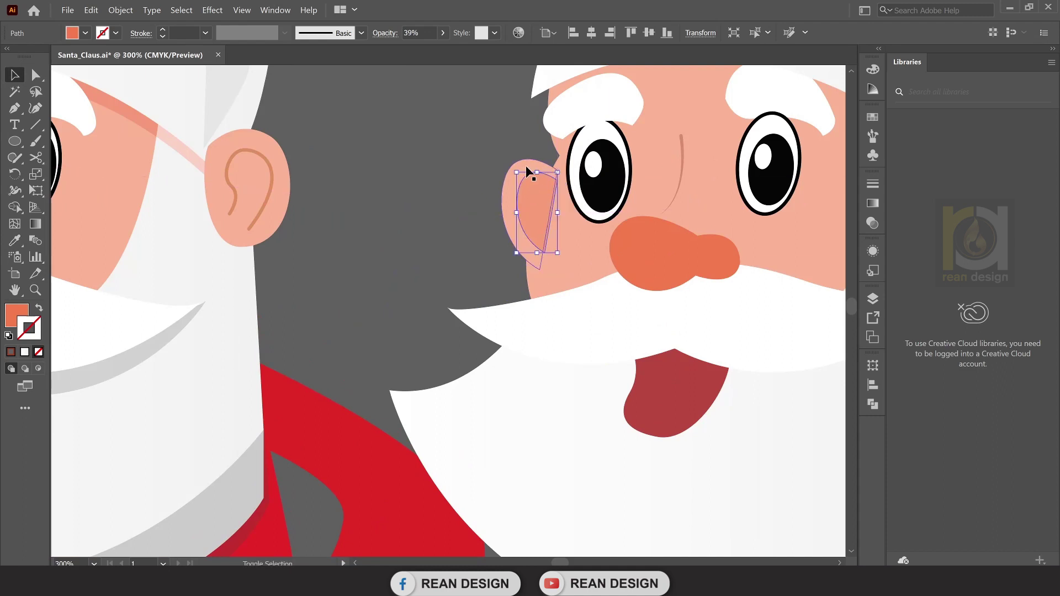
left_click(528, 173, "shift")
left_click(535, 183, "ctrl")
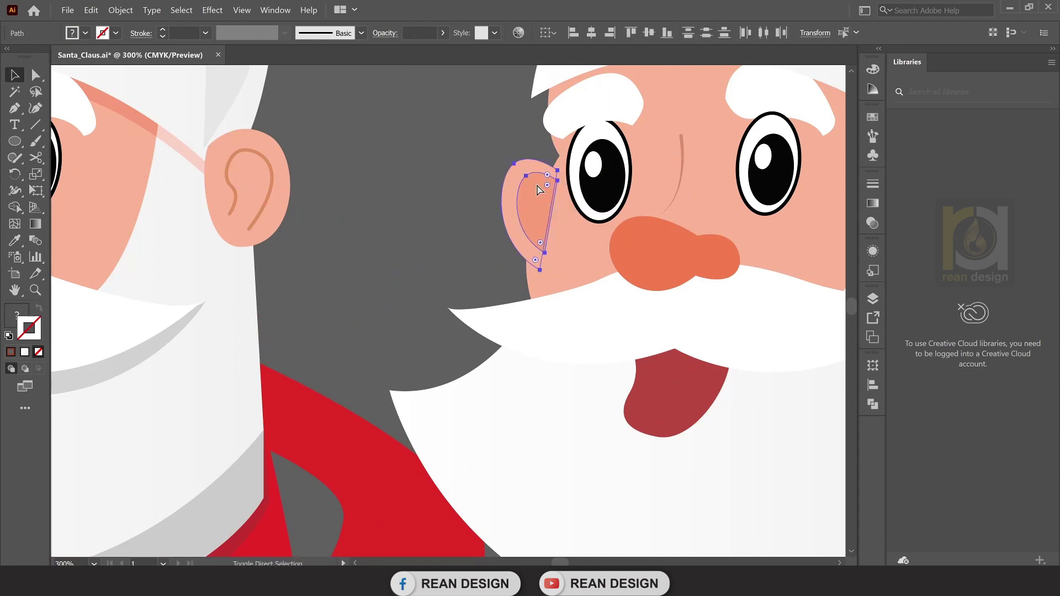
Draw a small circle near the upper left of the right Santa's nose.
left_click(414, 140)
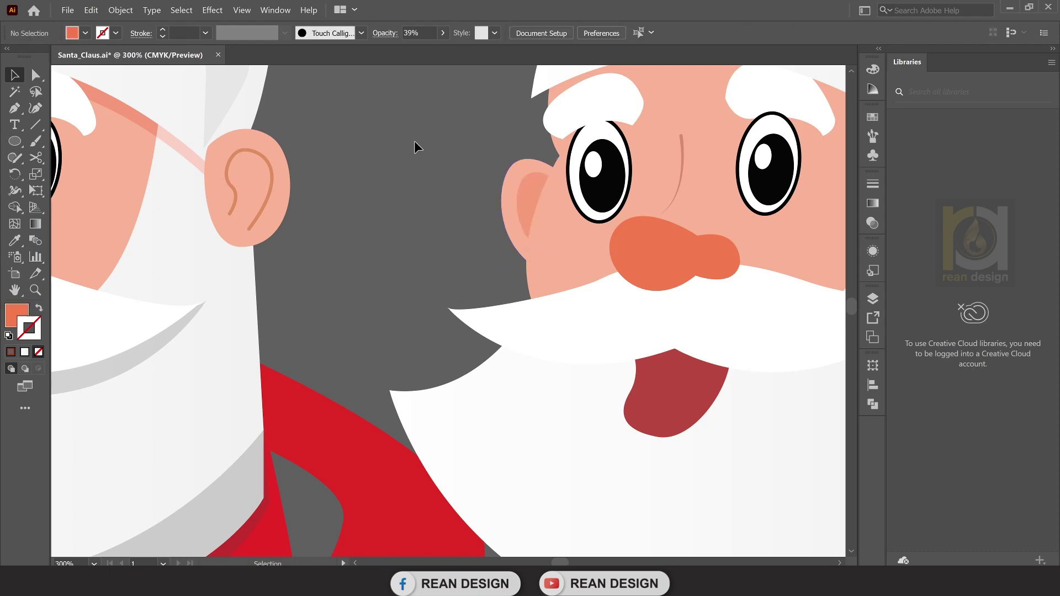
scroll(420, 188, "down", 5)
scroll(450, 174, "up", 2)
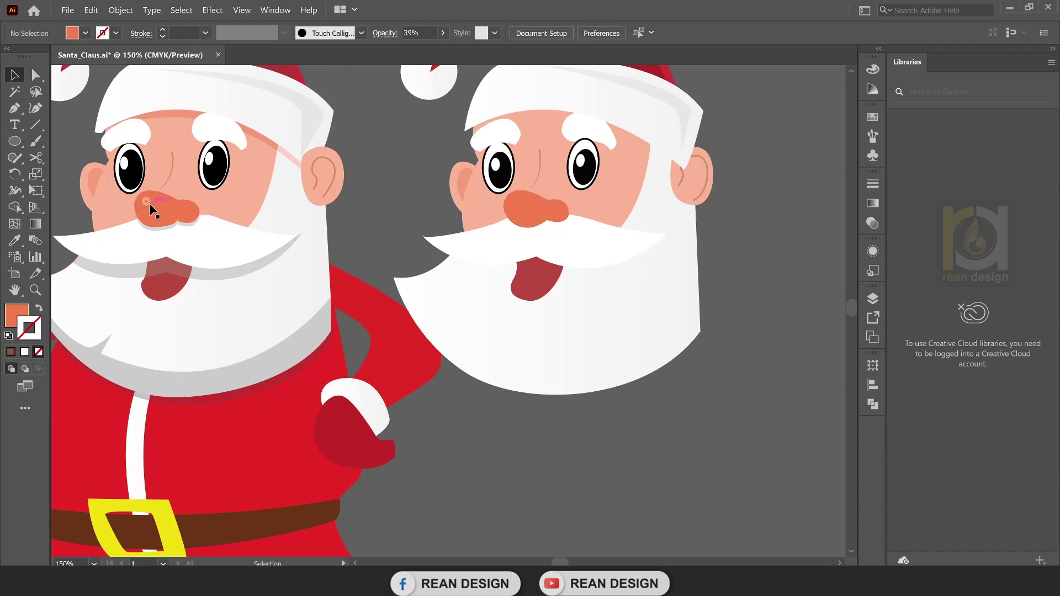
left_click(15, 141)
scroll(530, 204, "up", 1)
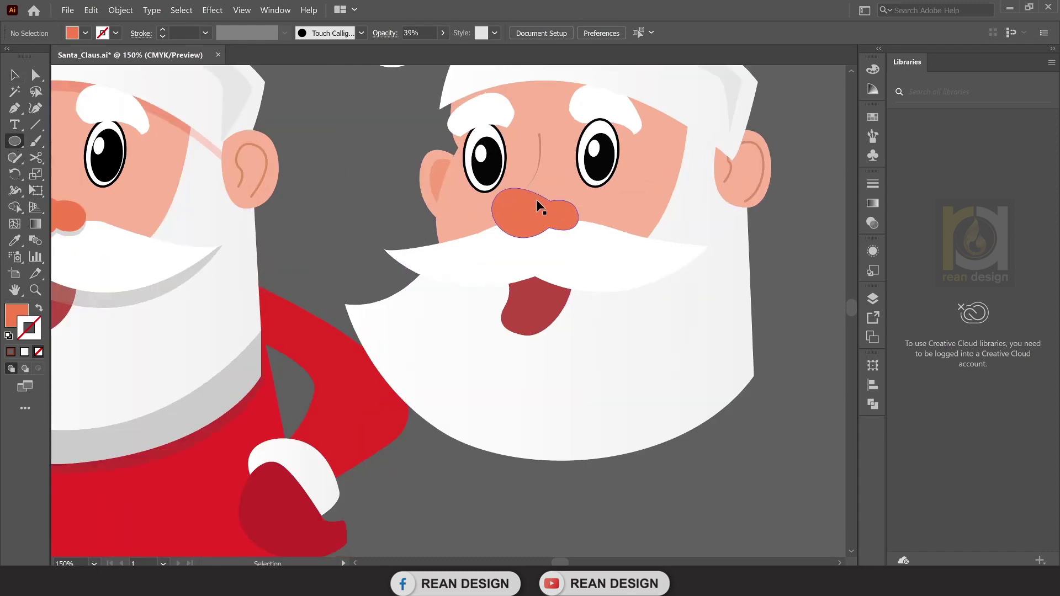
left_click_drag(505, 196, 518, 210)
key("v")
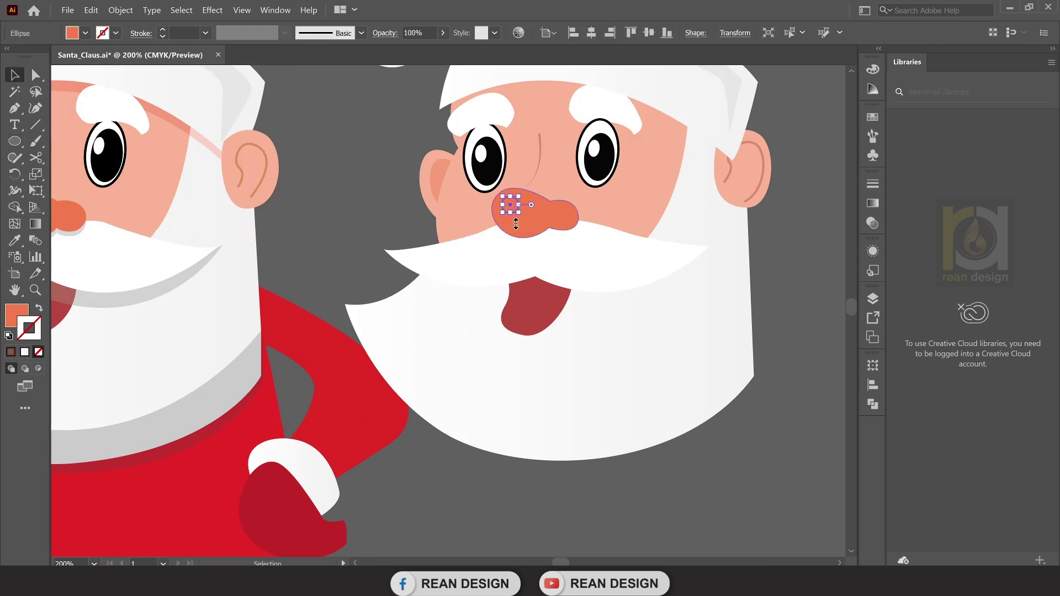
Fill the nose highlight circle with a light pink from the Color Picker.
key("i")
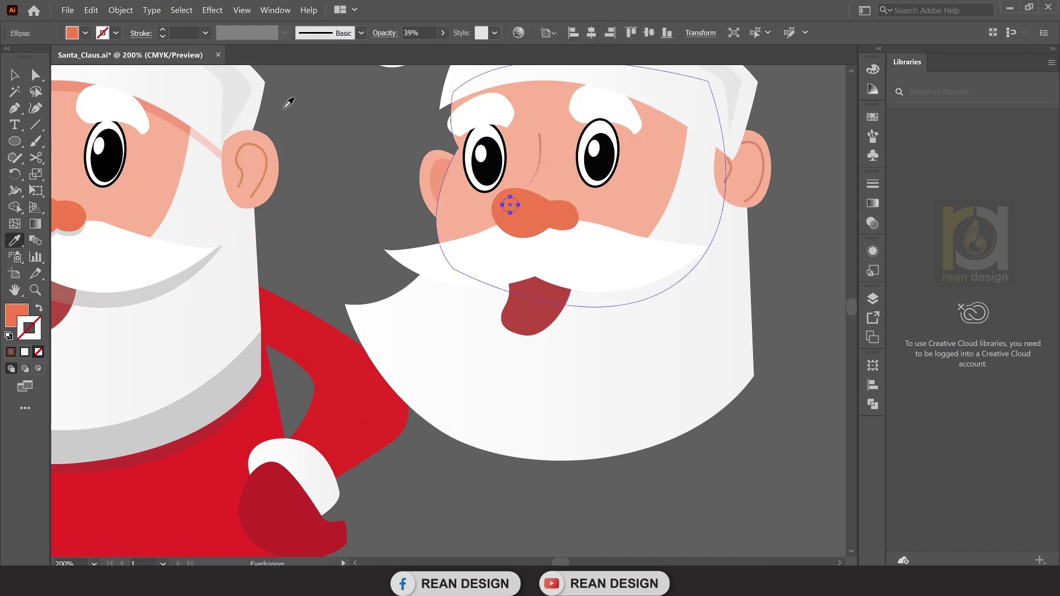
double_click(18, 313)
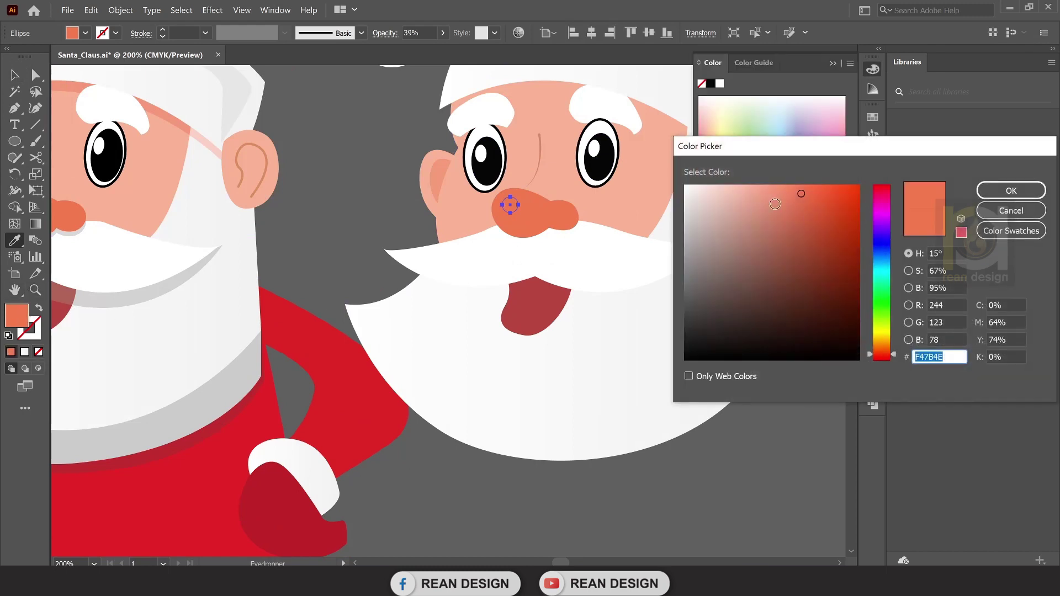
left_click_drag(755, 193, 758, 191)
left_click(1011, 190)
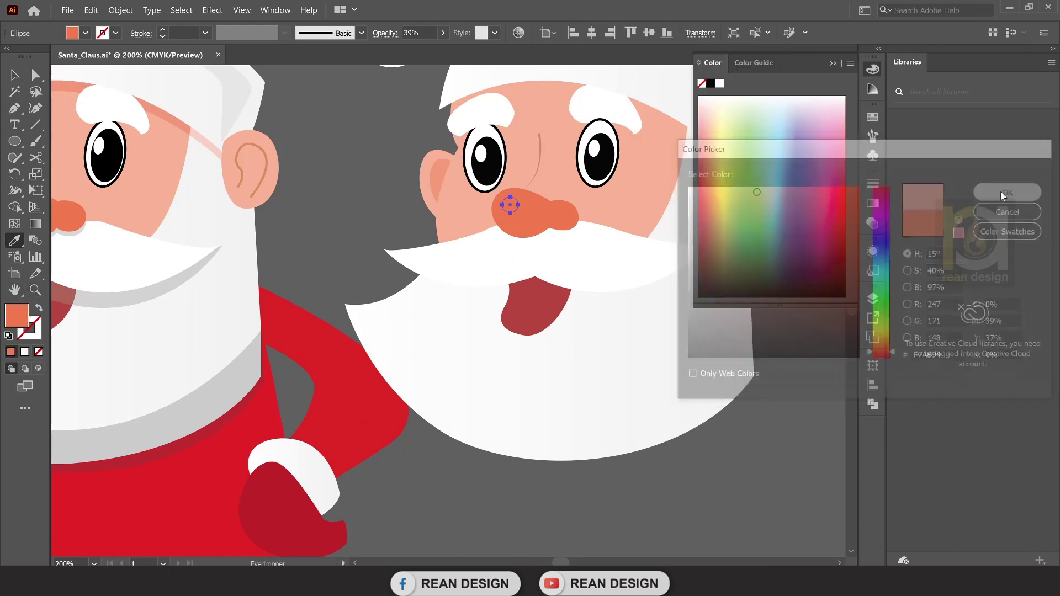
left_click(14, 75)
left_click(416, 201)
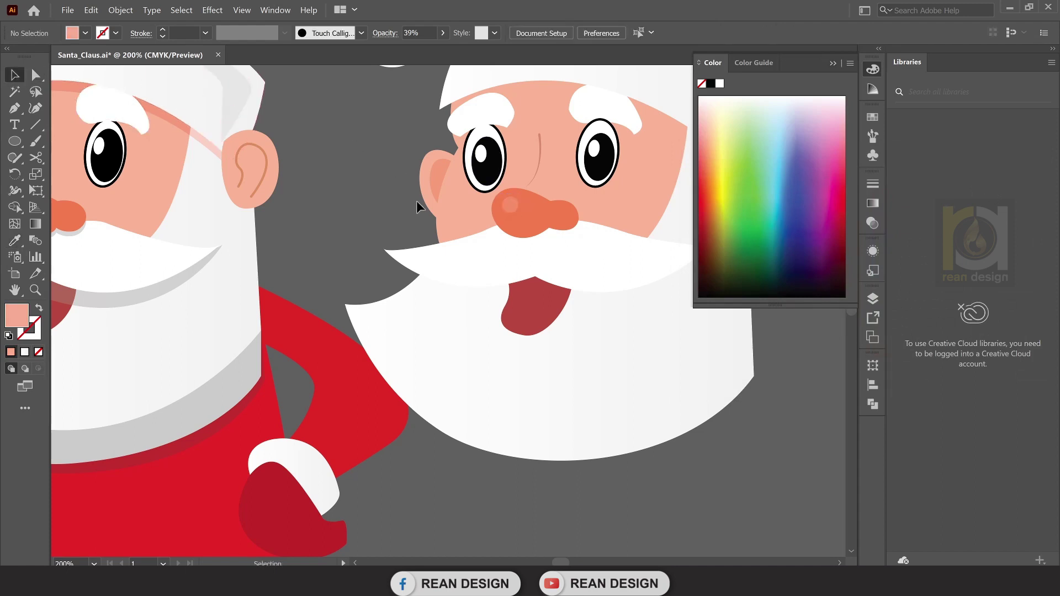
scroll(439, 243, "down", 1)
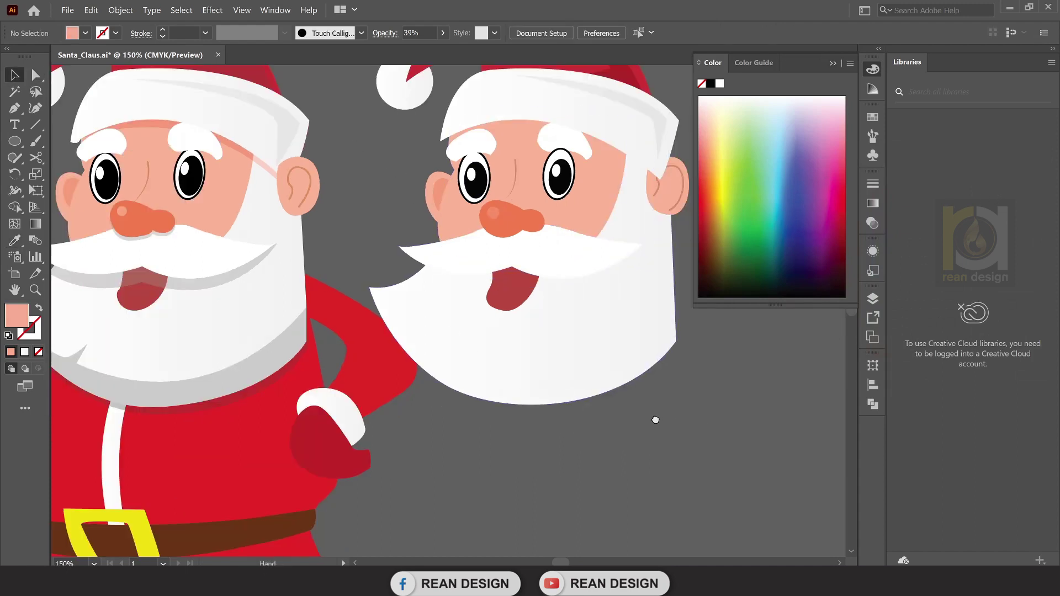
scroll(674, 342, "right", 2)
scroll(652, 150, "down", 1)
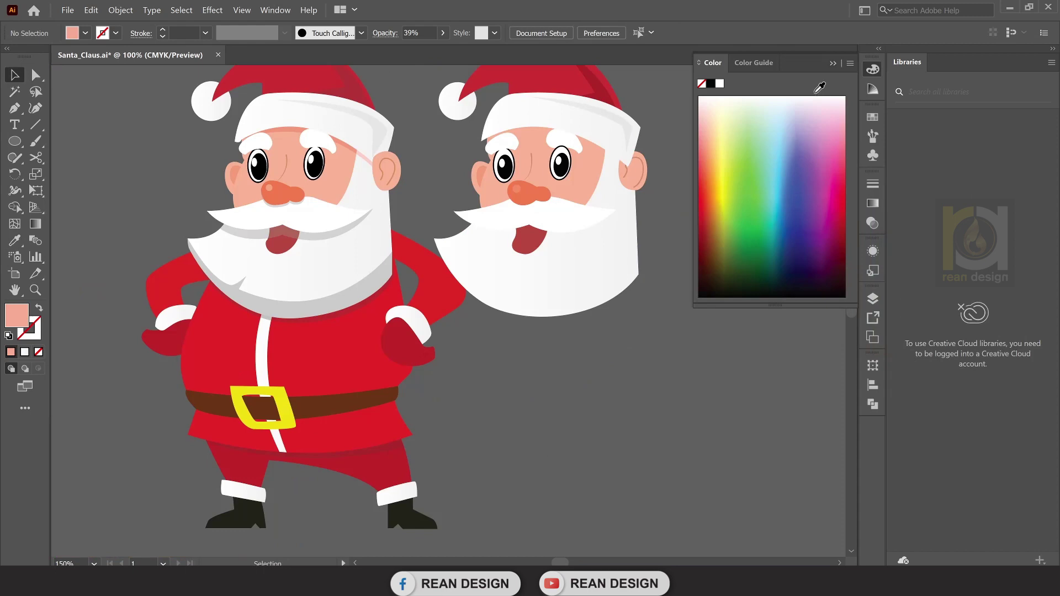
Close the Color panel and bring both Santas into view.
left_click(833, 62)
left_click_drag(752, 132, 703, 173)
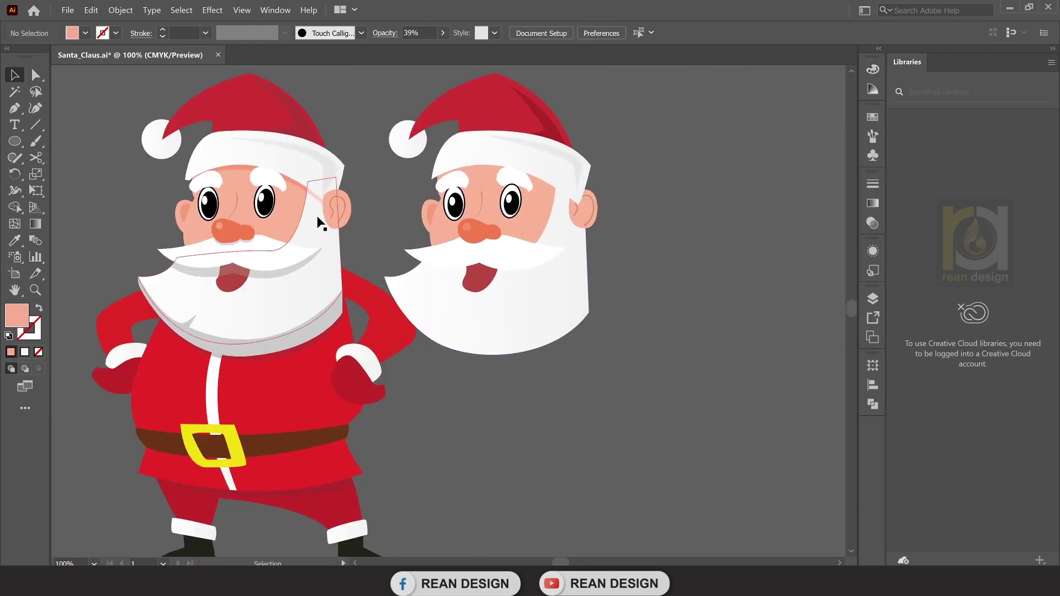
left_click(340, 210)
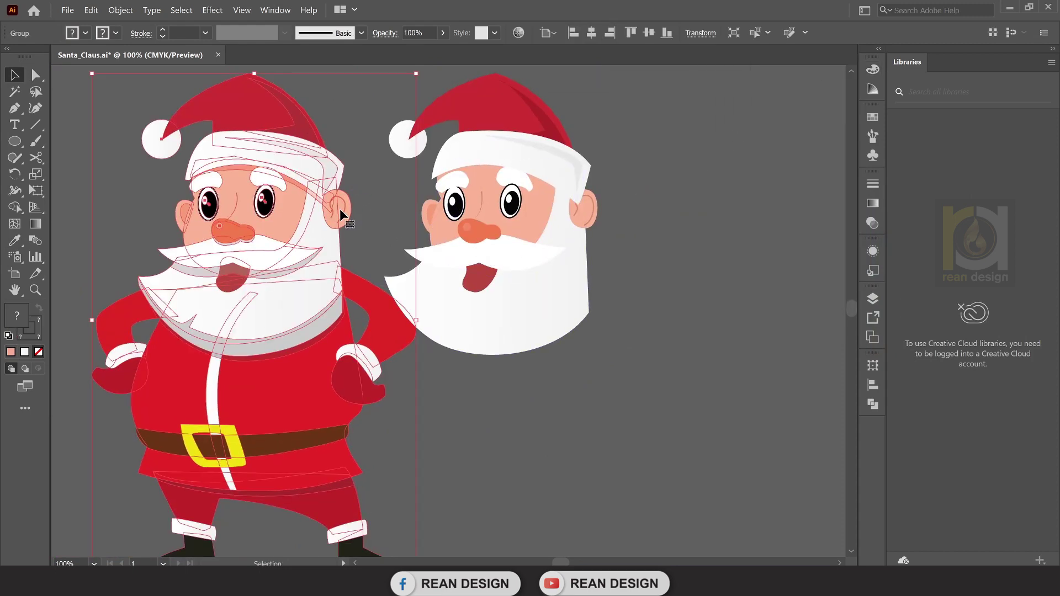
left_click(356, 207)
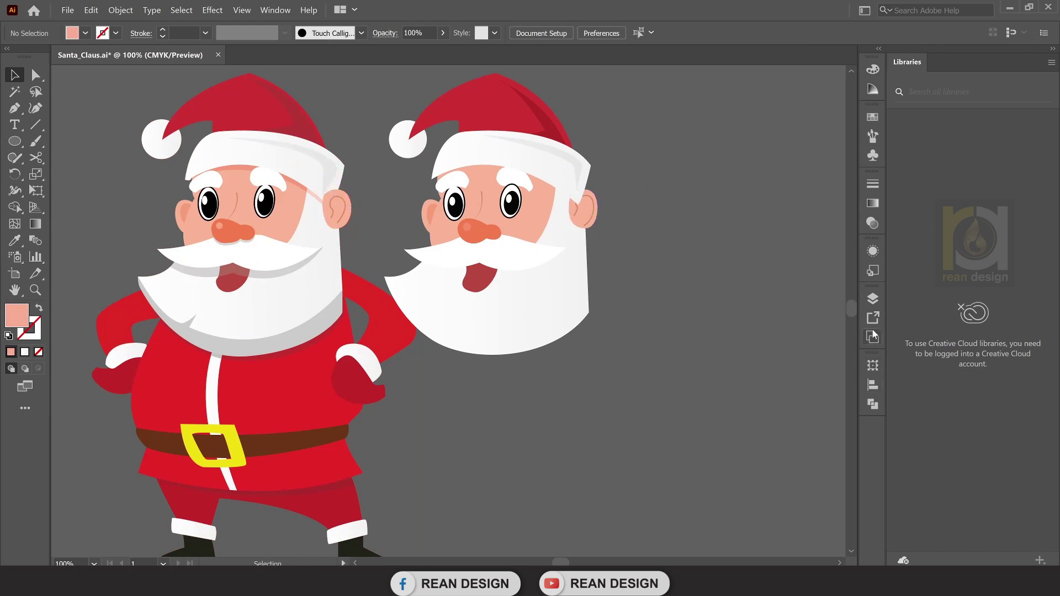
Make the Face layer active in the Layers panel and toggle its visibility off and on.
left_click(873, 300)
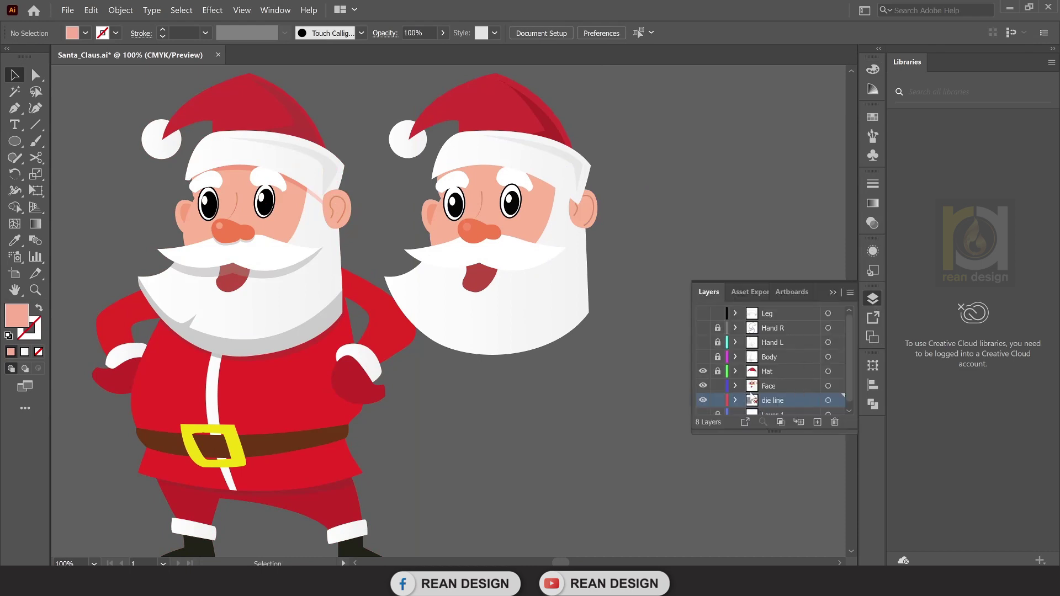
left_click(790, 381)
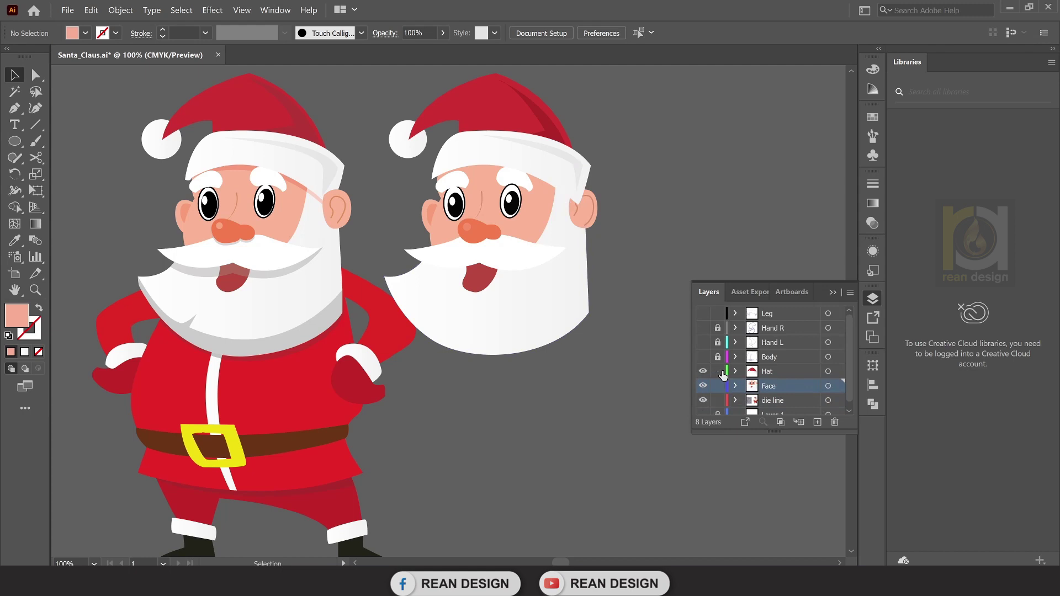
left_click(702, 387)
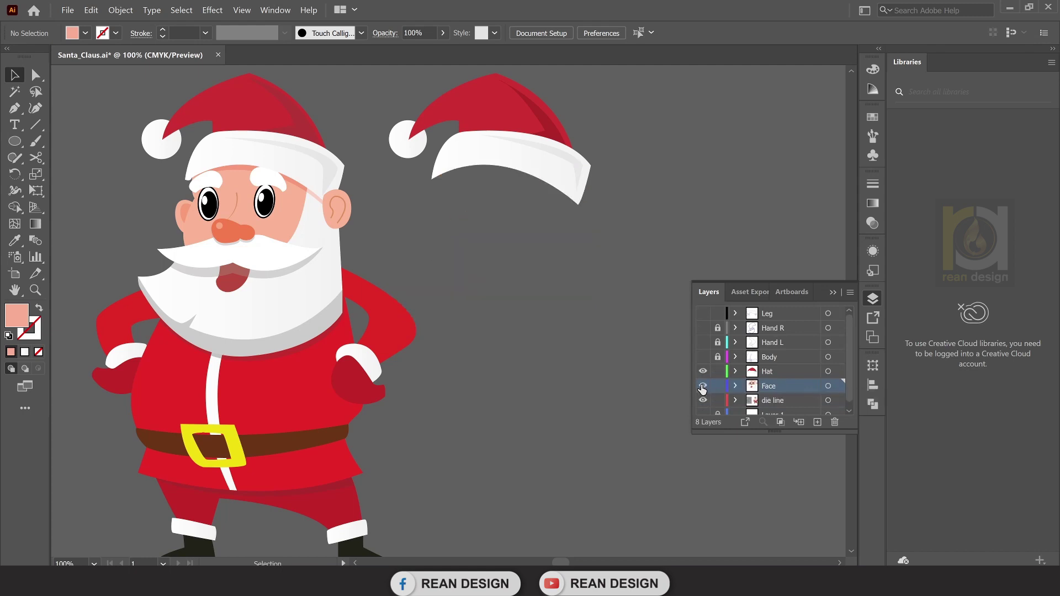
left_click(593, 219)
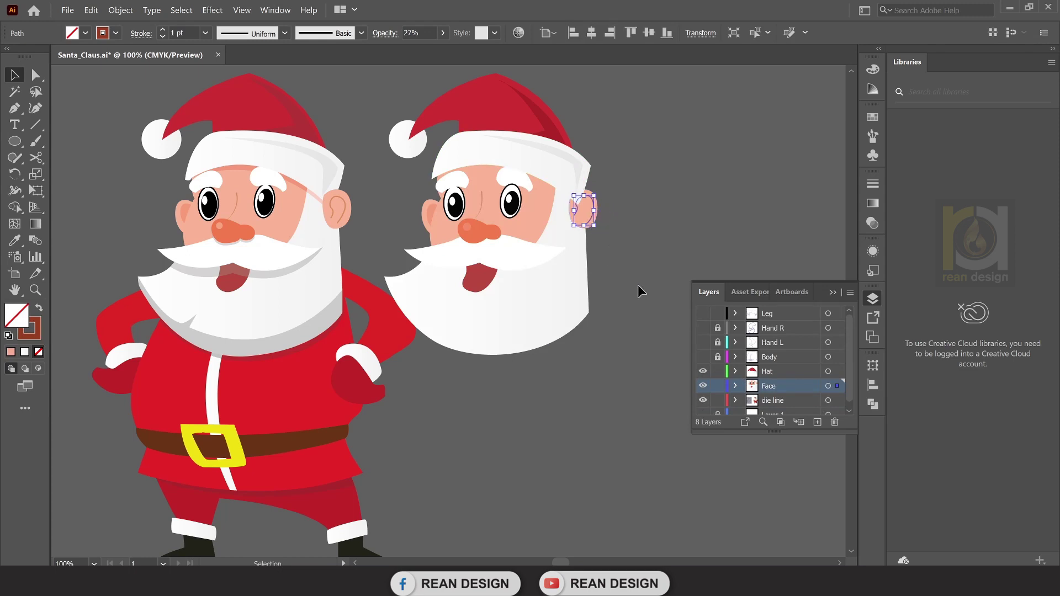
Try moving the Face layer above Hat and back, then select the right Santa's ear.
left_click_drag(774, 387, 770, 365)
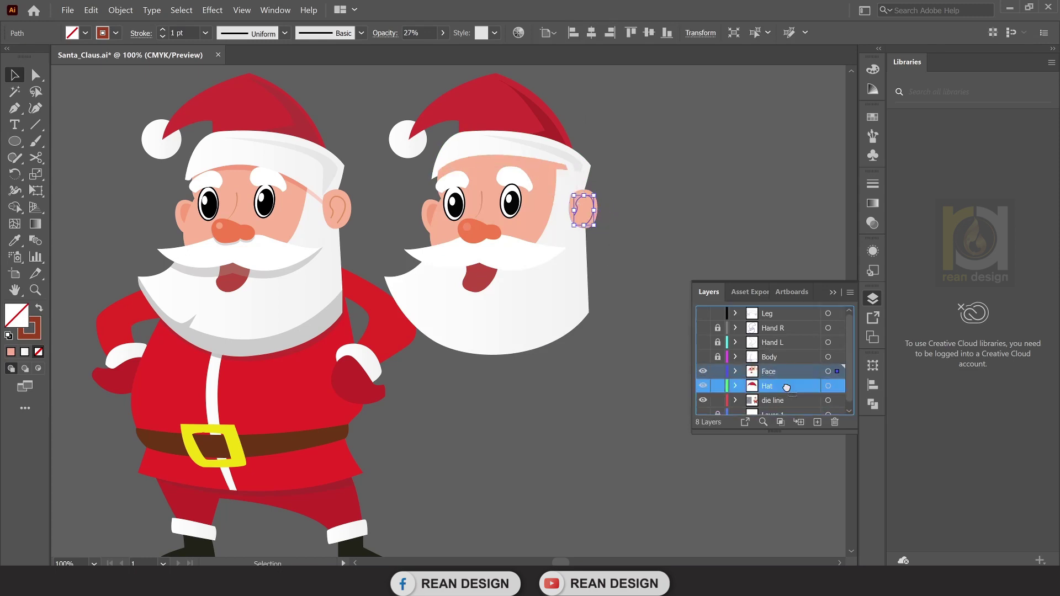
left_click_drag(787, 370, 784, 393)
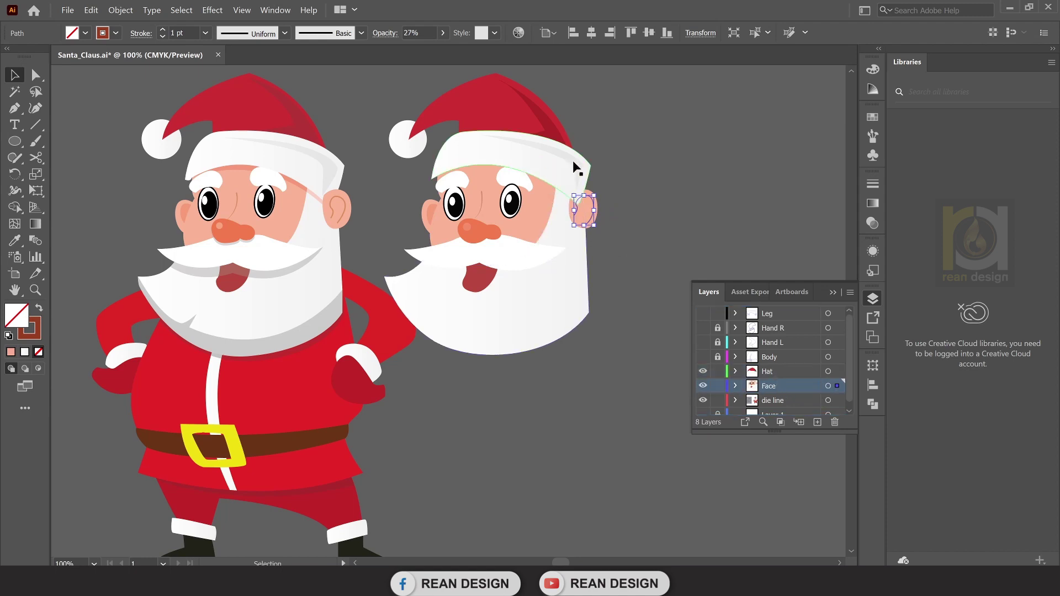
left_click(712, 195)
left_click(591, 208)
left_click(591, 220, "shift")
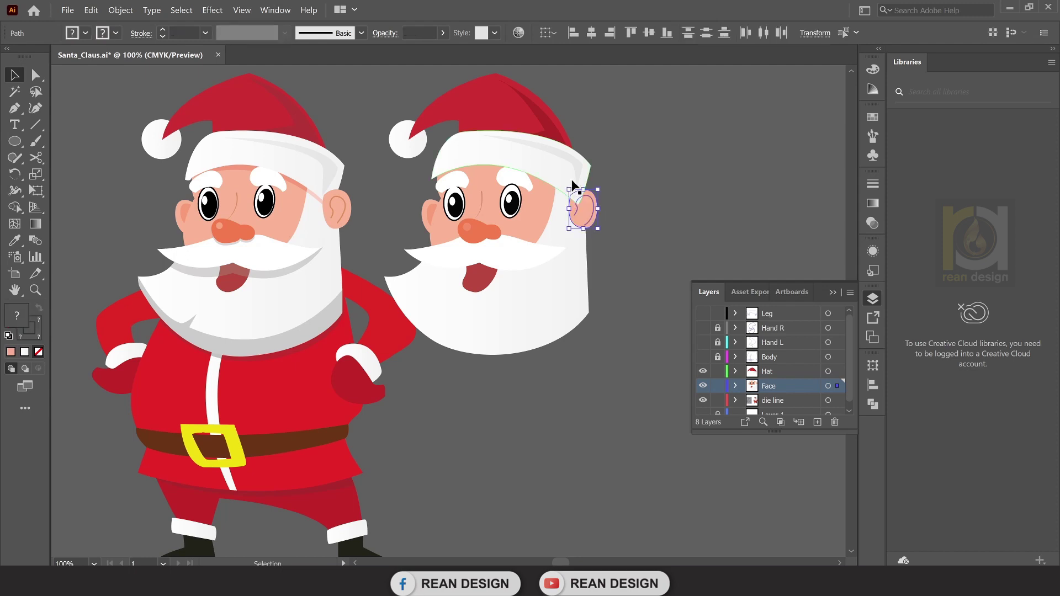
left_click(612, 201)
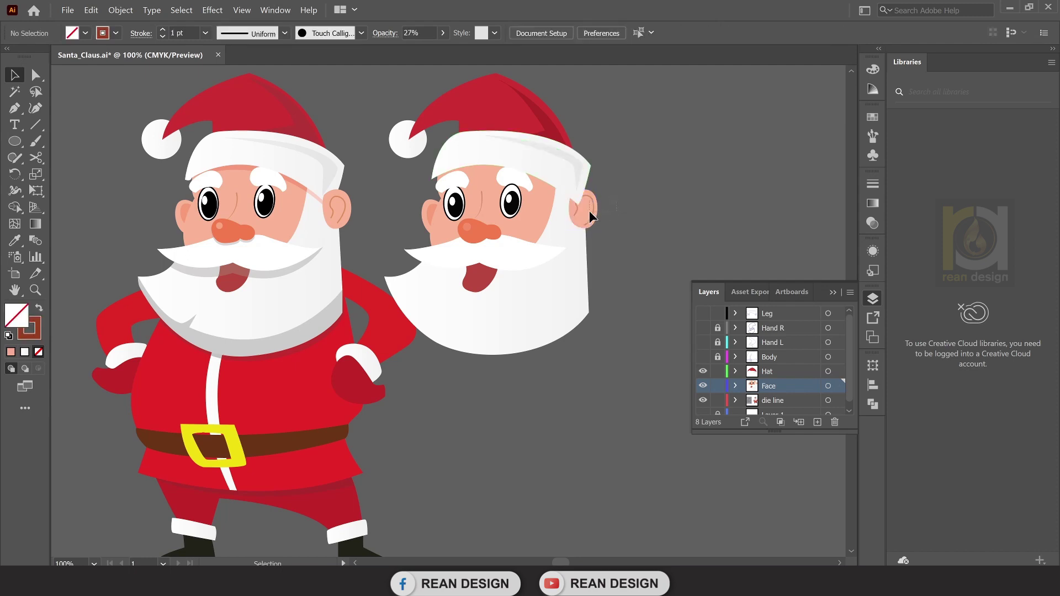
left_click(589, 211)
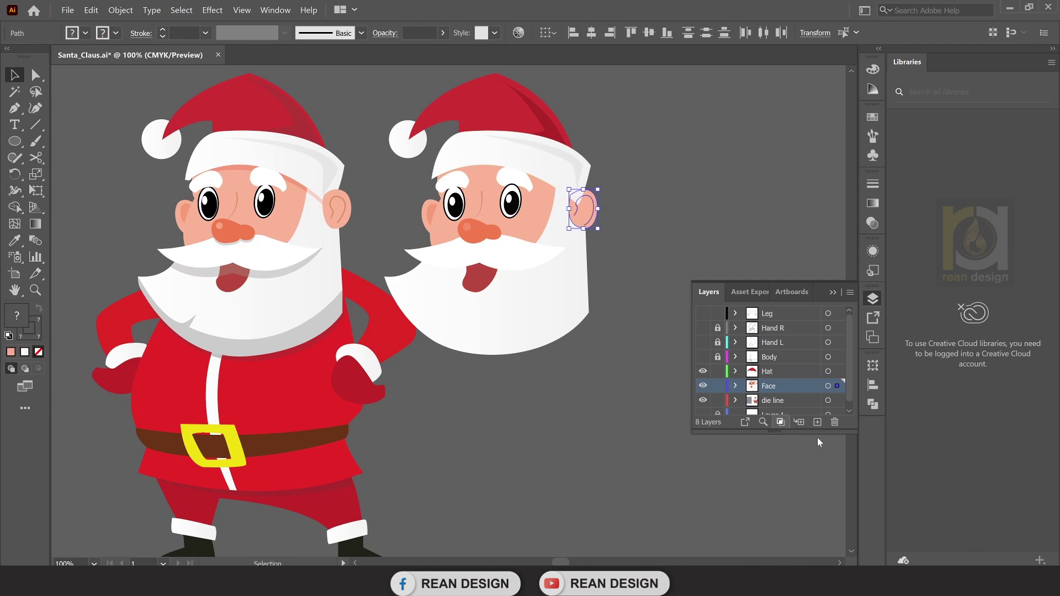
Create a new layer named 'ear' above Hat and paste the ear into it.
left_click(774, 373)
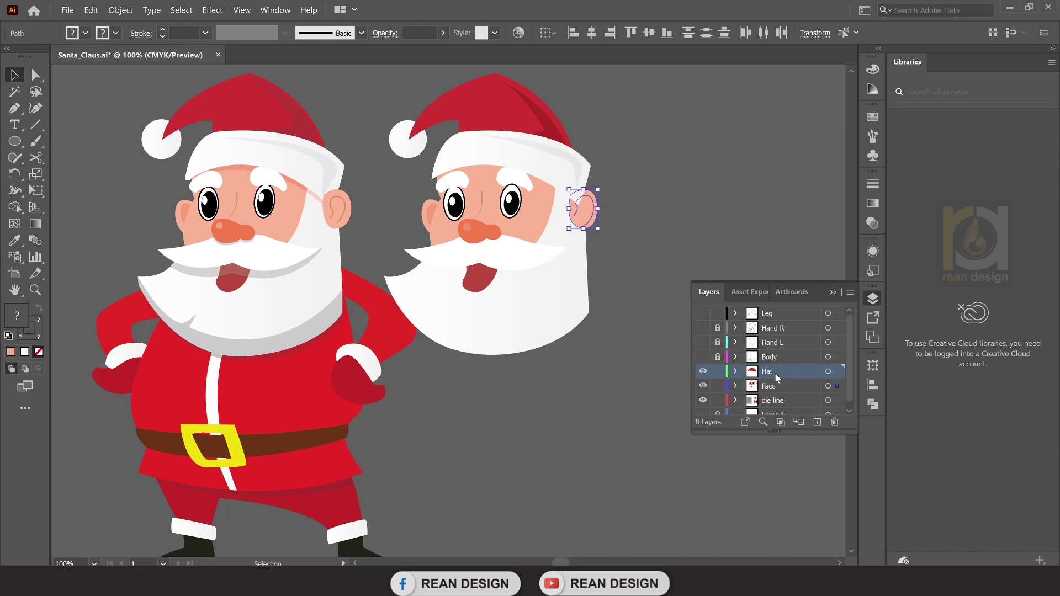
left_click(817, 423)
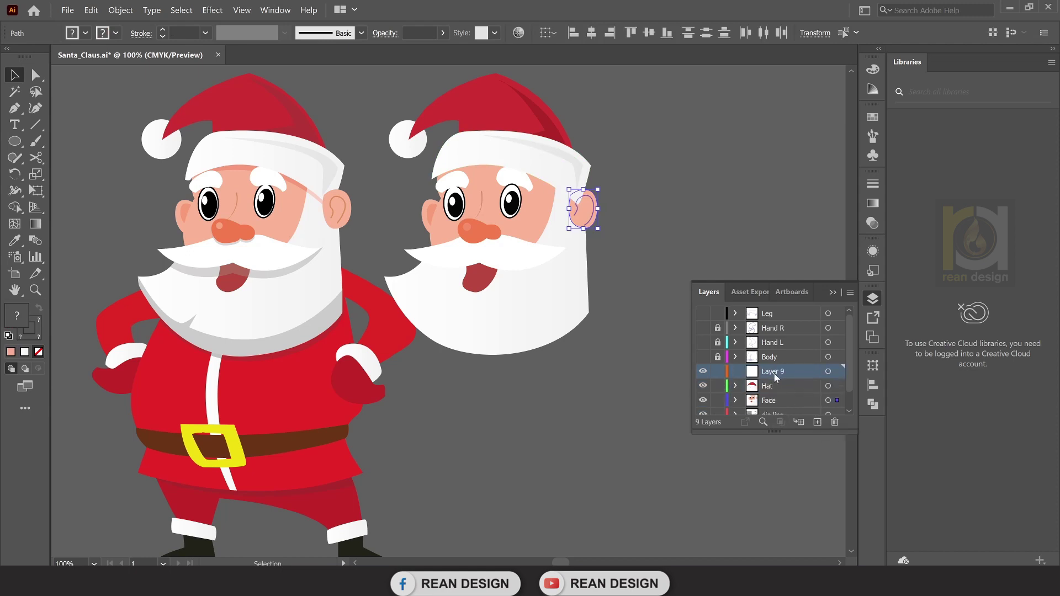
double_click(774, 373)
type("ear")
key("ctrl+v")
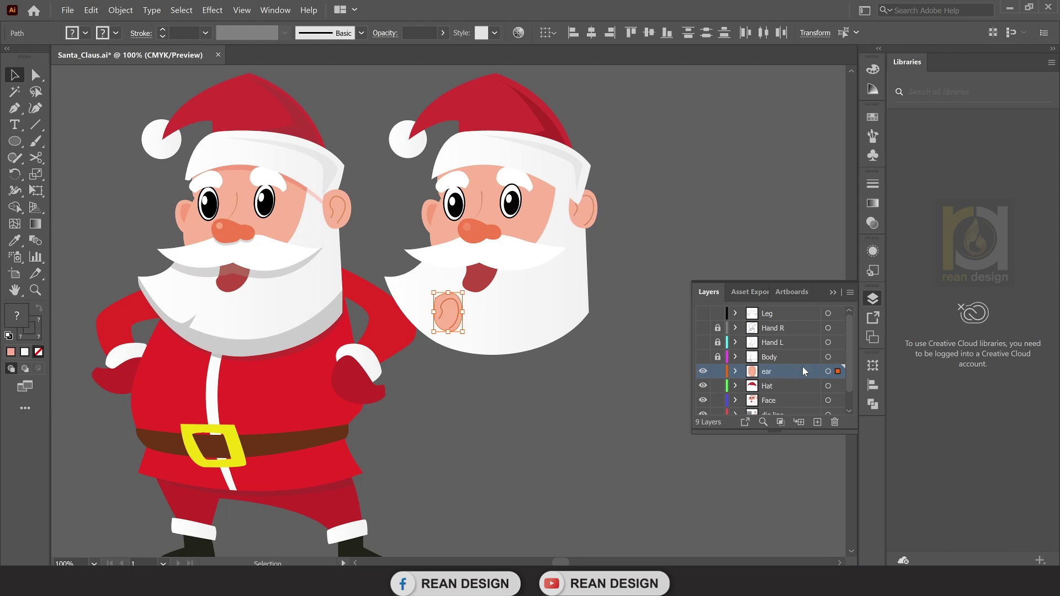
Delete the old ear from the Face layer and place the new ear against the head.
mouse_move(454, 309)
left_mouse_down()
mouse_move(584, 202)
mouse_move(648, 203)
left_mouse_up()
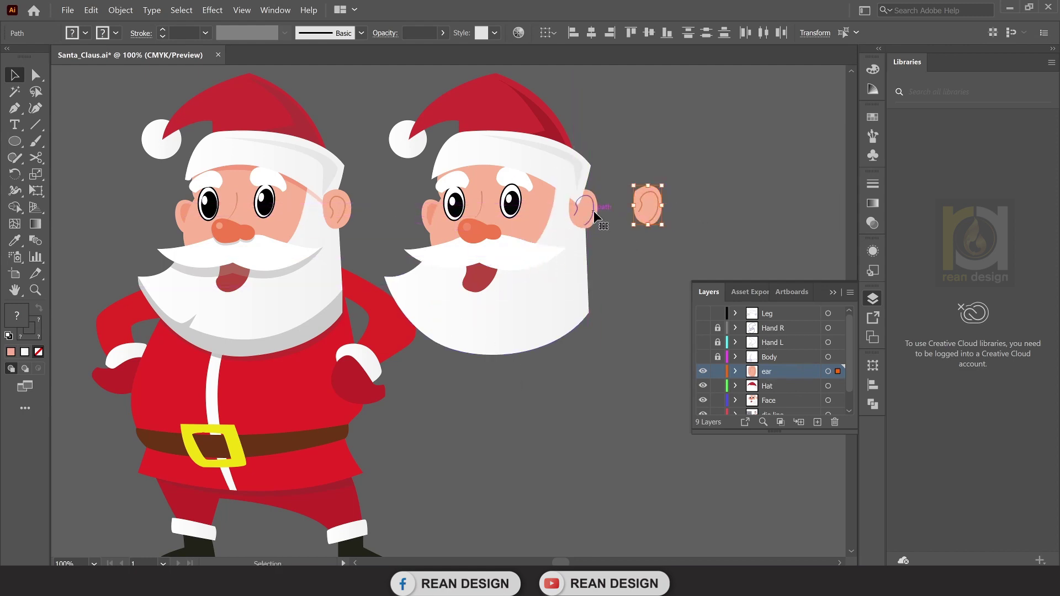
left_click(584, 209)
left_click(592, 215, "shift")
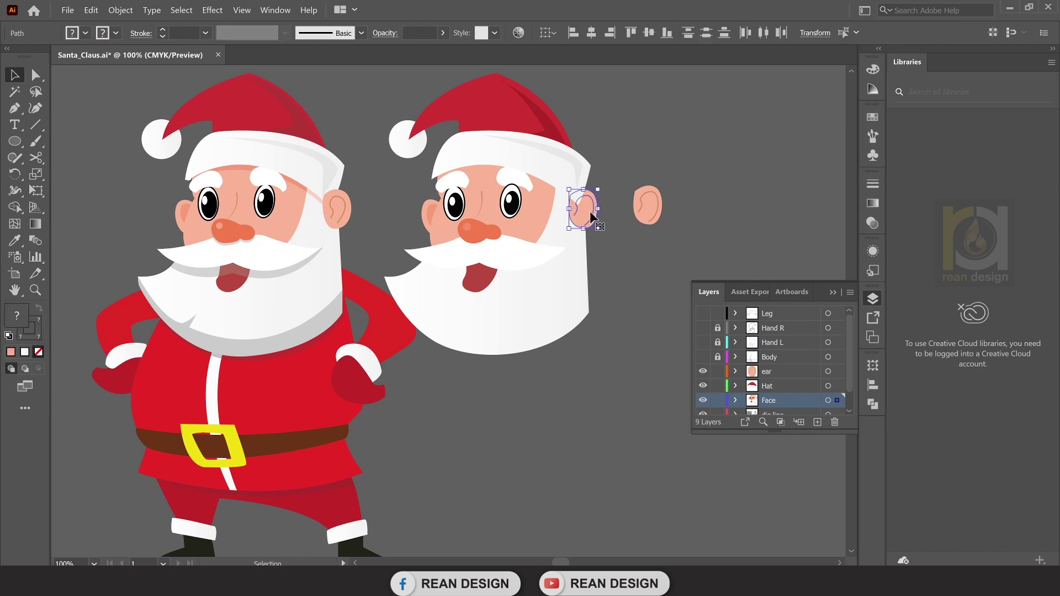
key("Delete")
left_click_drag(646, 204, 585, 207)
left_click(631, 226)
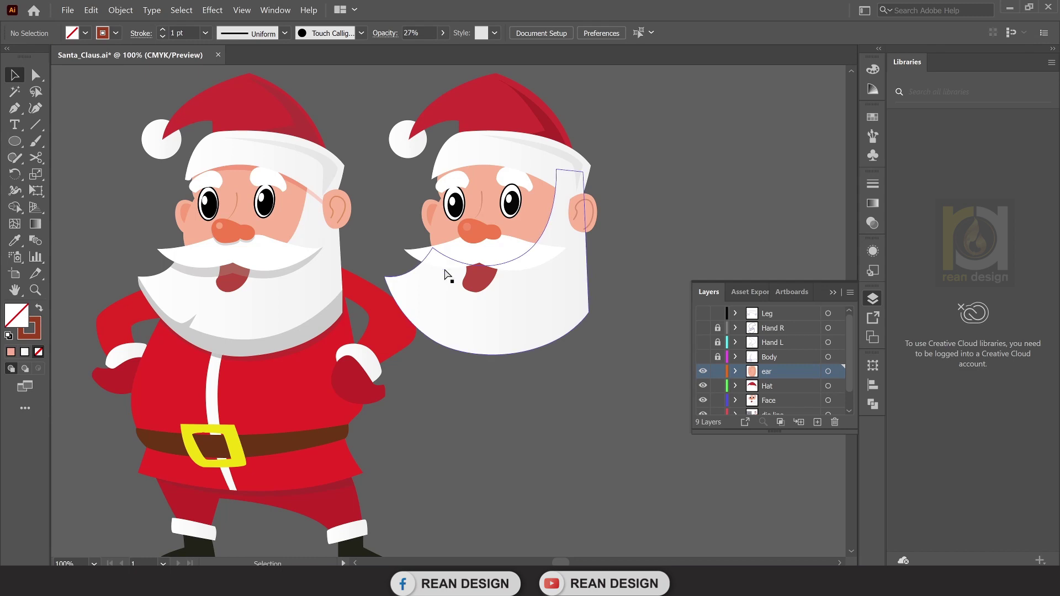
Alt-drag a copy of the second Santa's orange nose slightly downward.
scroll(449, 267, "up", 1)
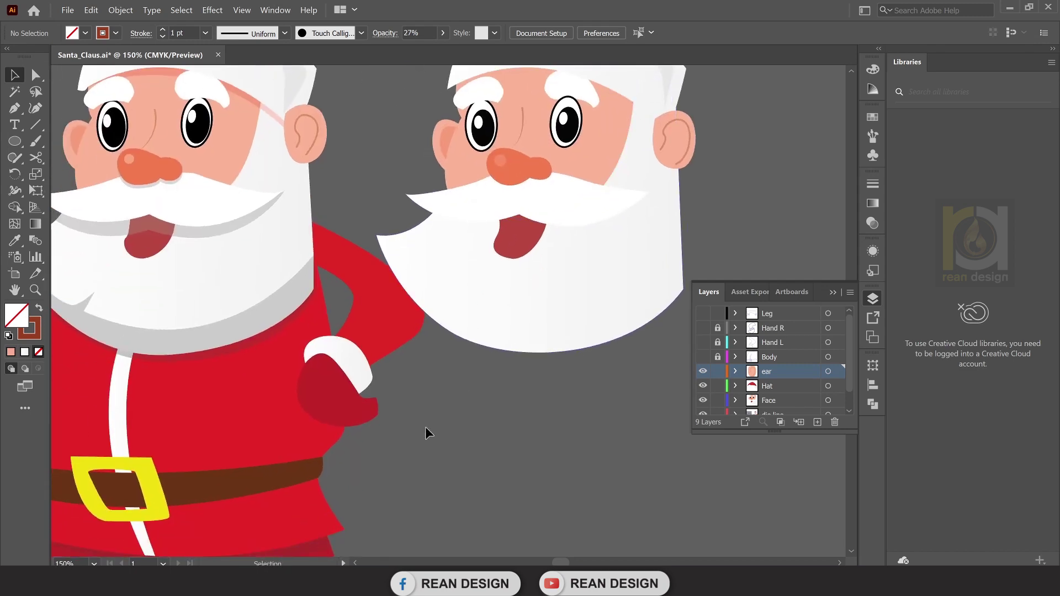
mouse_move(309, 220)
left_mouse_down()
mouse_move(420, 246)
mouse_move(387, 232)
left_mouse_up()
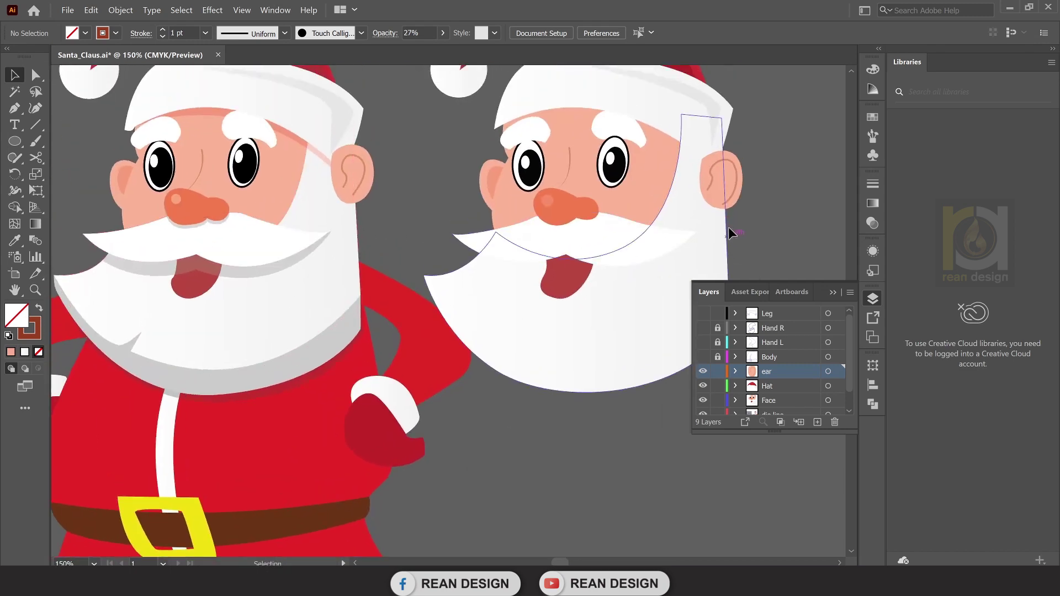
left_click_drag(728, 229, 699, 221)
left_click(539, 229)
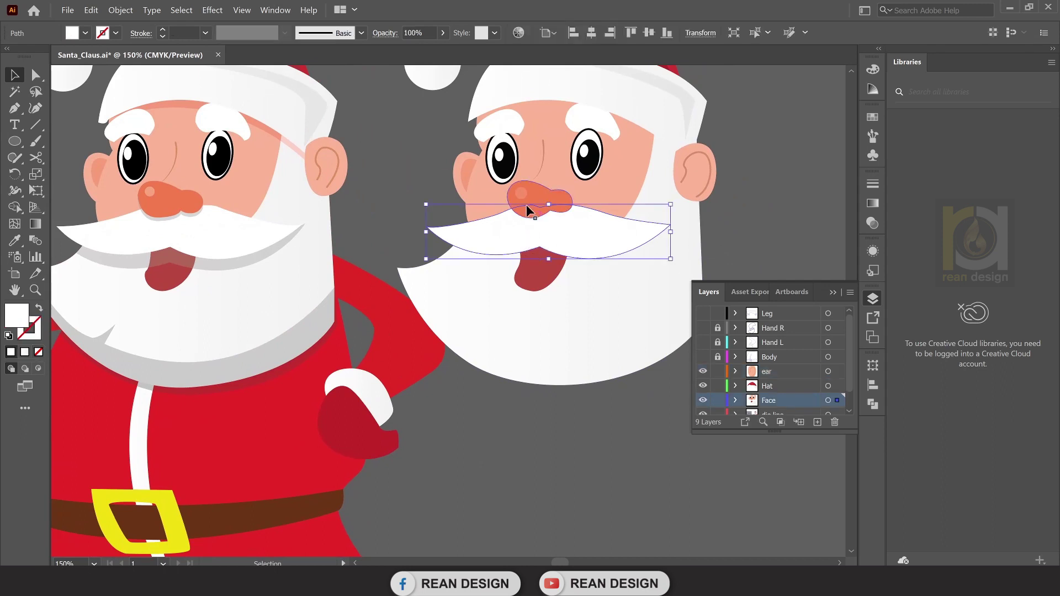
left_click_drag(431, 165, 630, 293)
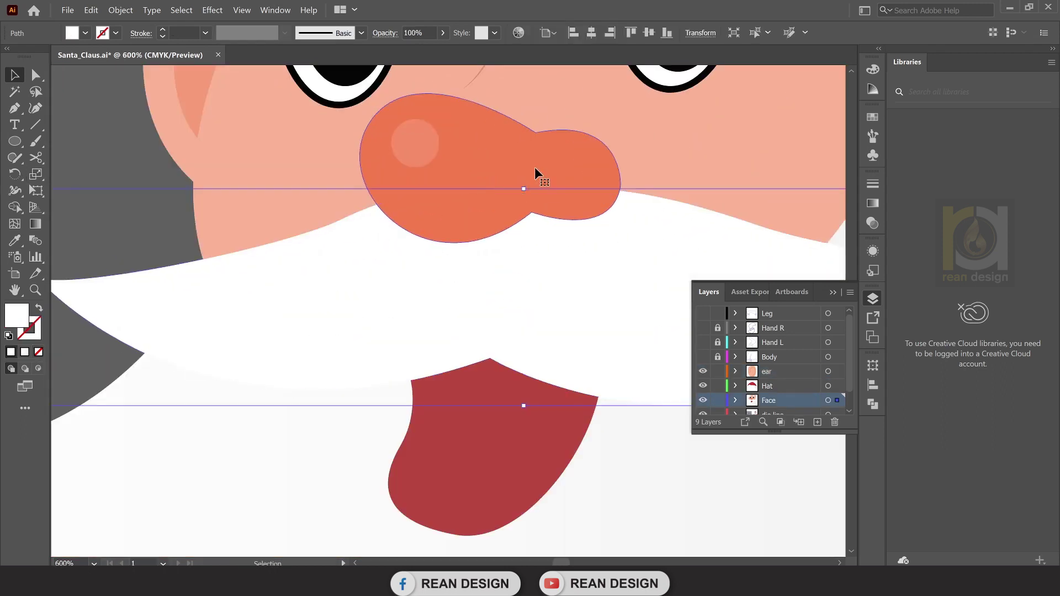
left_click(537, 169)
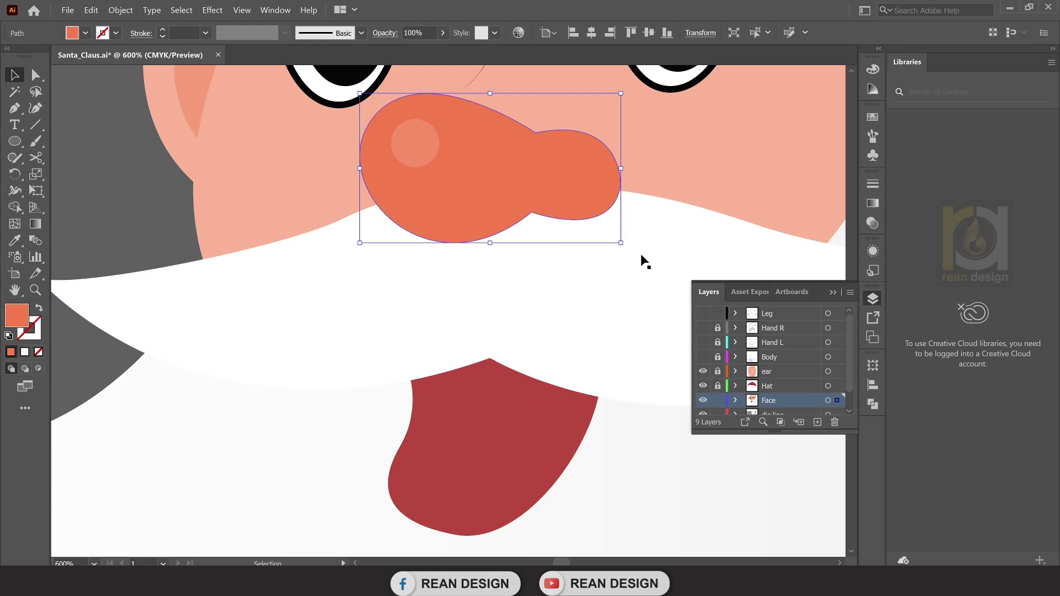
left_click_drag(509, 191, 512, 205)
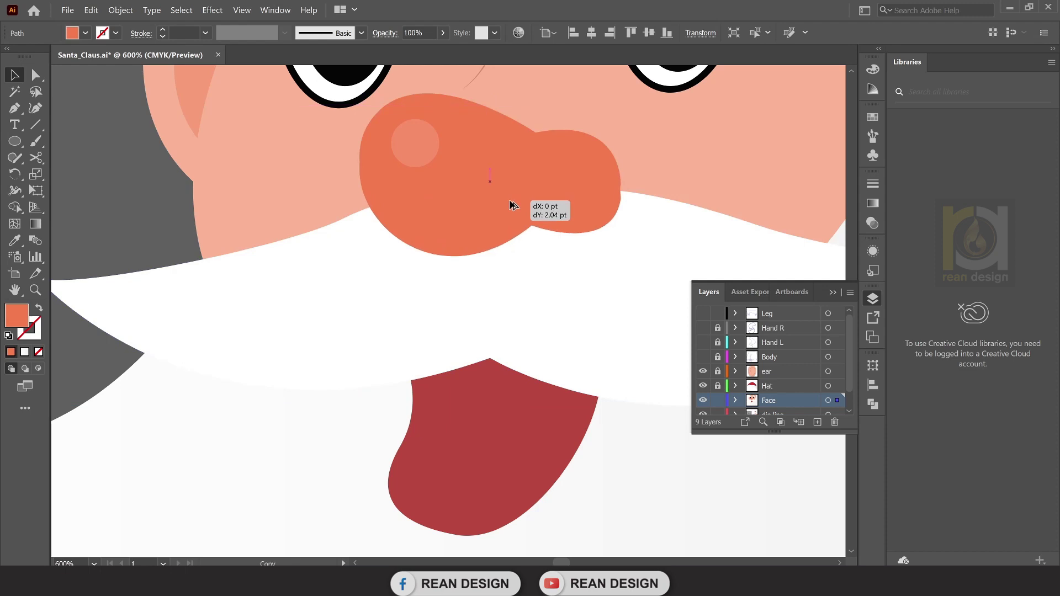
Fill the nose copy with dark brown #684236 and send it behind the orange nose.
double_click(17, 316)
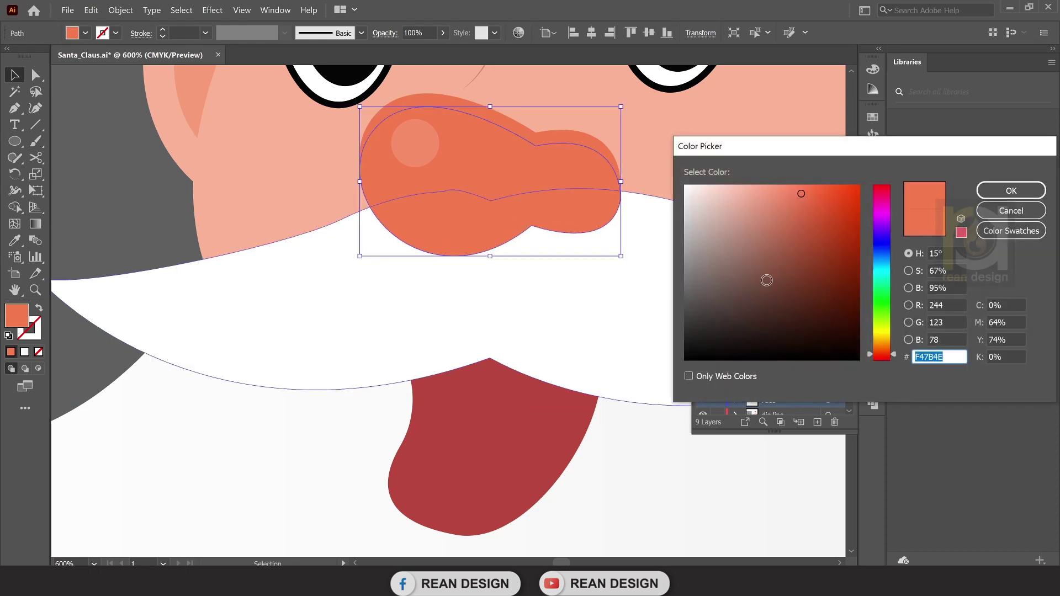
left_click(768, 286)
left_click(1011, 190)
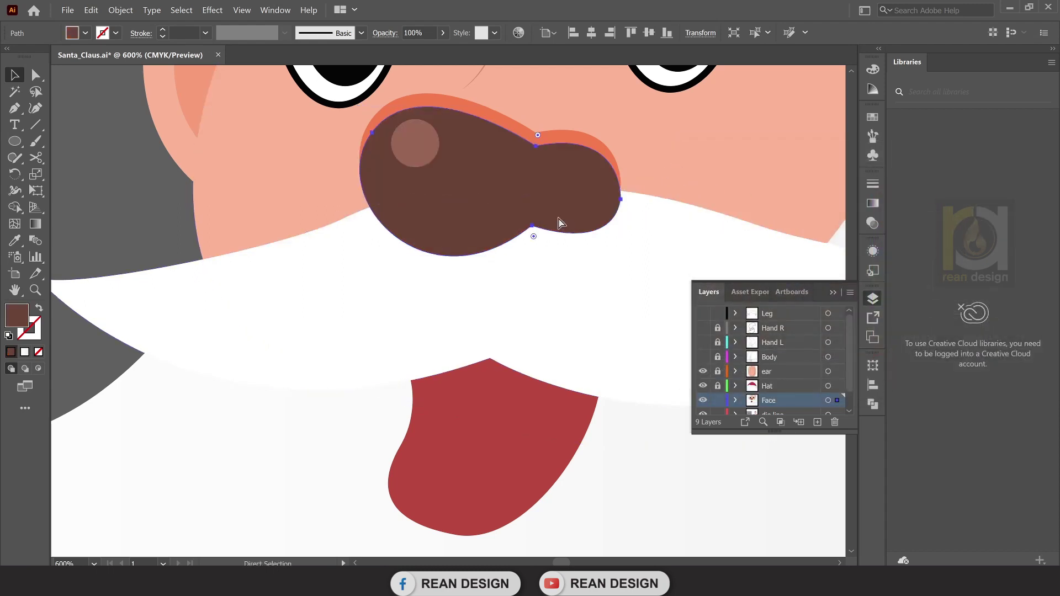
key("ctrl+bracketleft")
Lower the brown nose shadow's opacity so it becomes faint and semi-transparent.
scroll(558, 217, "down", 3)
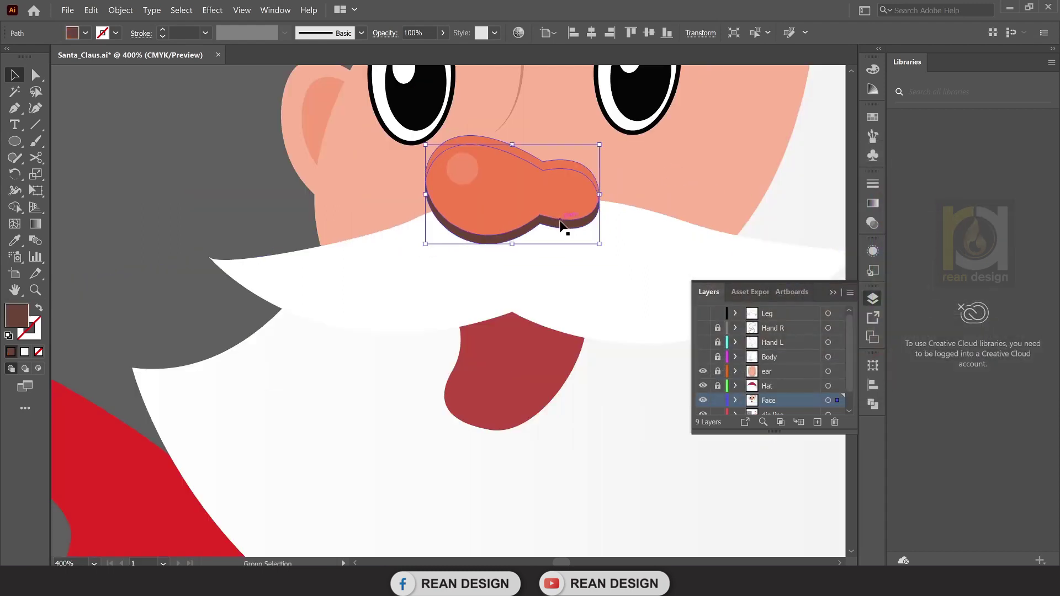
scroll(558, 221, "down", 2)
left_click_drag(329, 200, 417, 184)
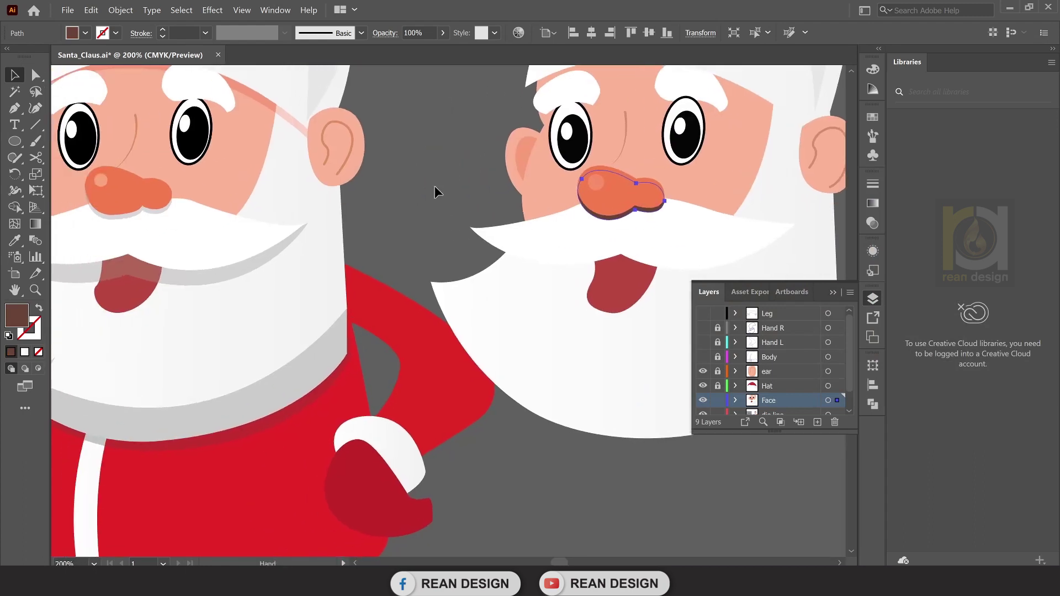
left_click(400, 49)
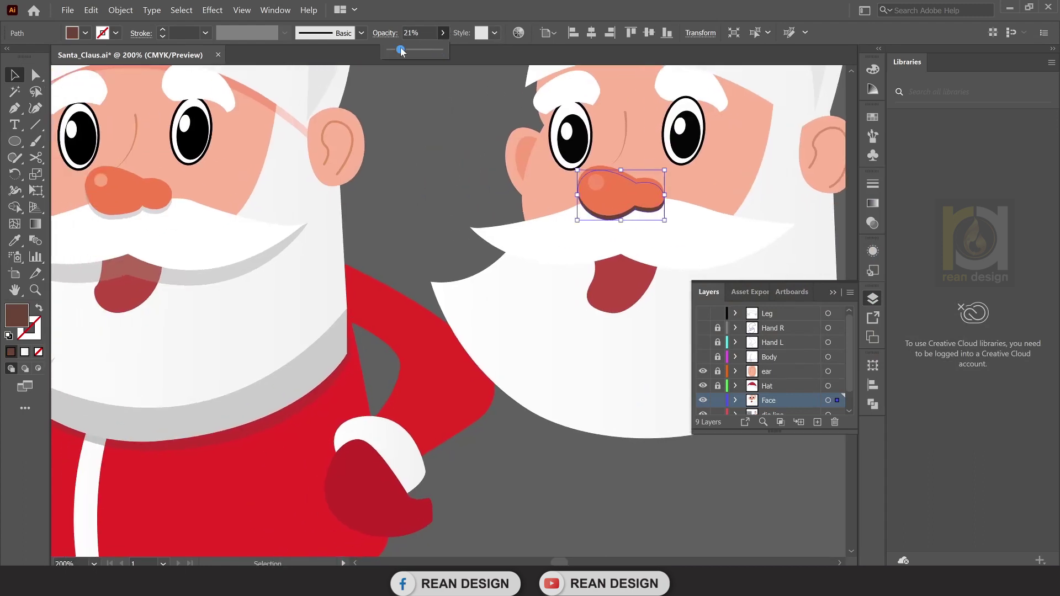
left_click(426, 144)
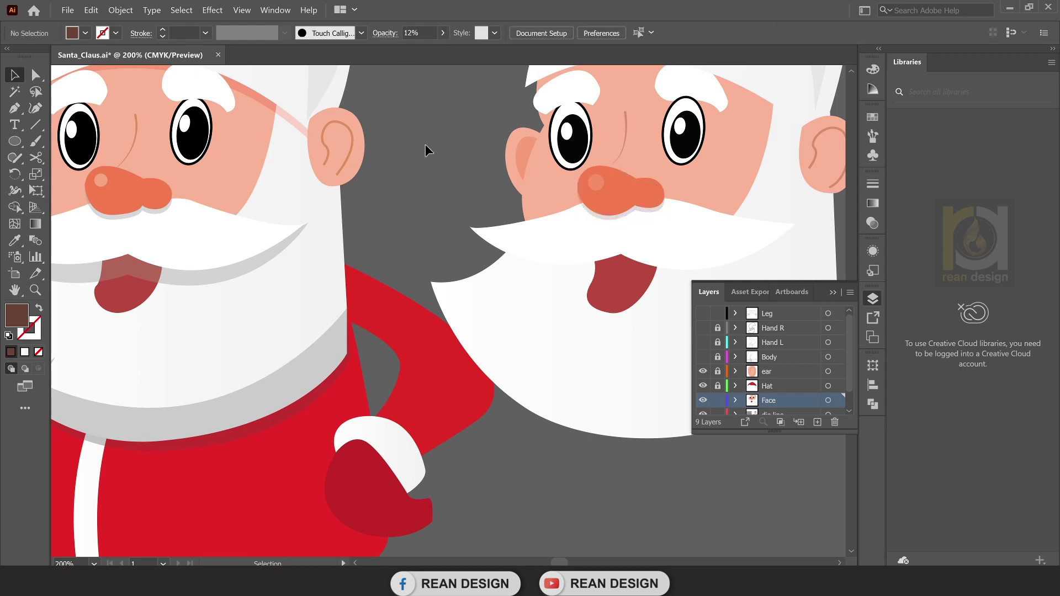
scroll(440, 237, "down", 1)
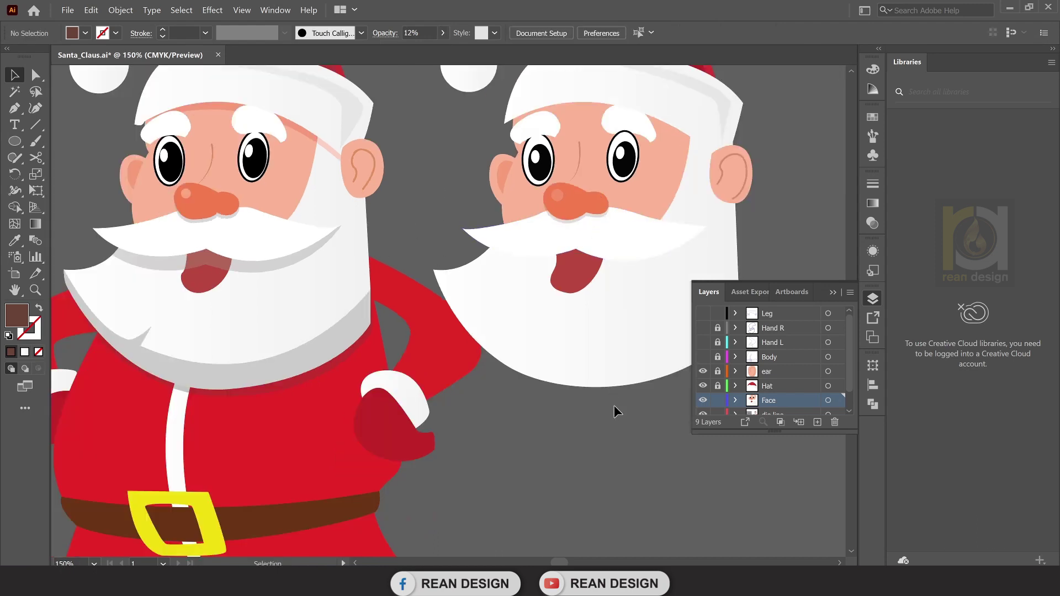
Duplicate the right Santa's moustache slightly lower, fill it grey #857f7e and send it behind.
left_click_drag(614, 405, 561, 362)
left_click(533, 183)
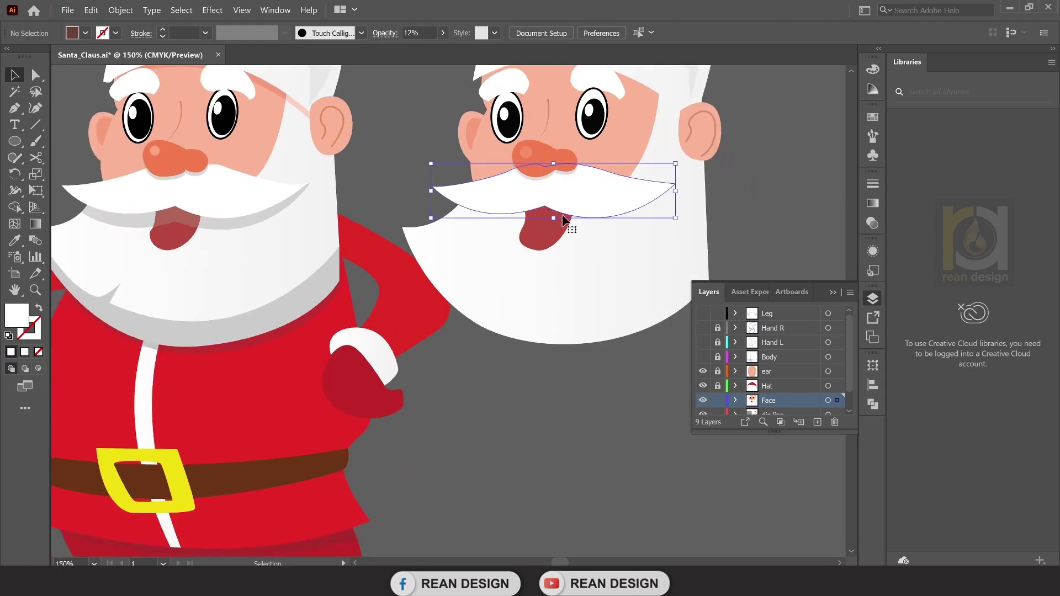
scroll(591, 174, "up", 1)
left_click_drag(593, 176, 593, 189)
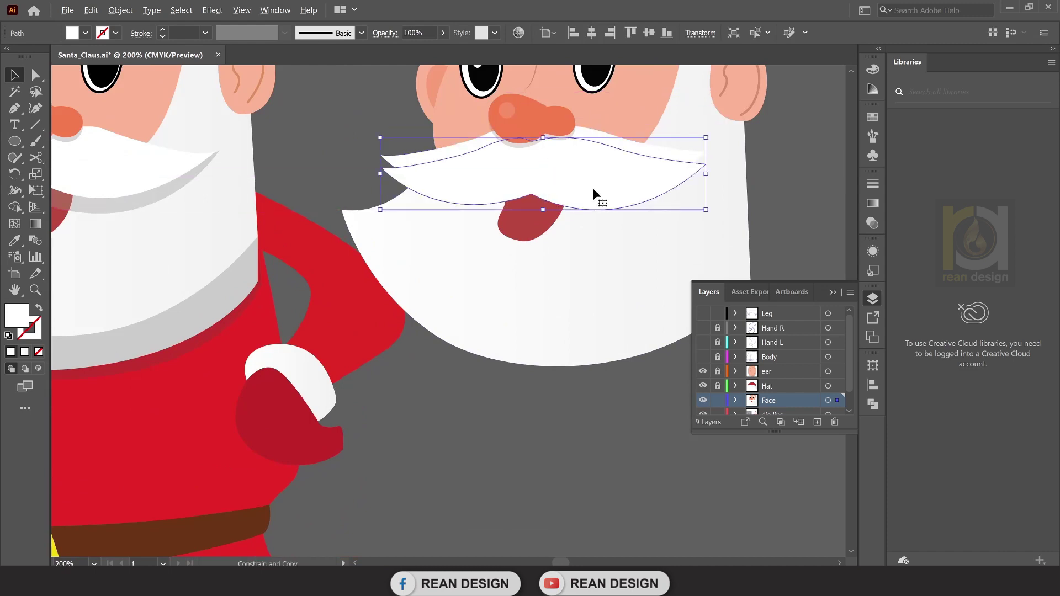
double_click(17, 317)
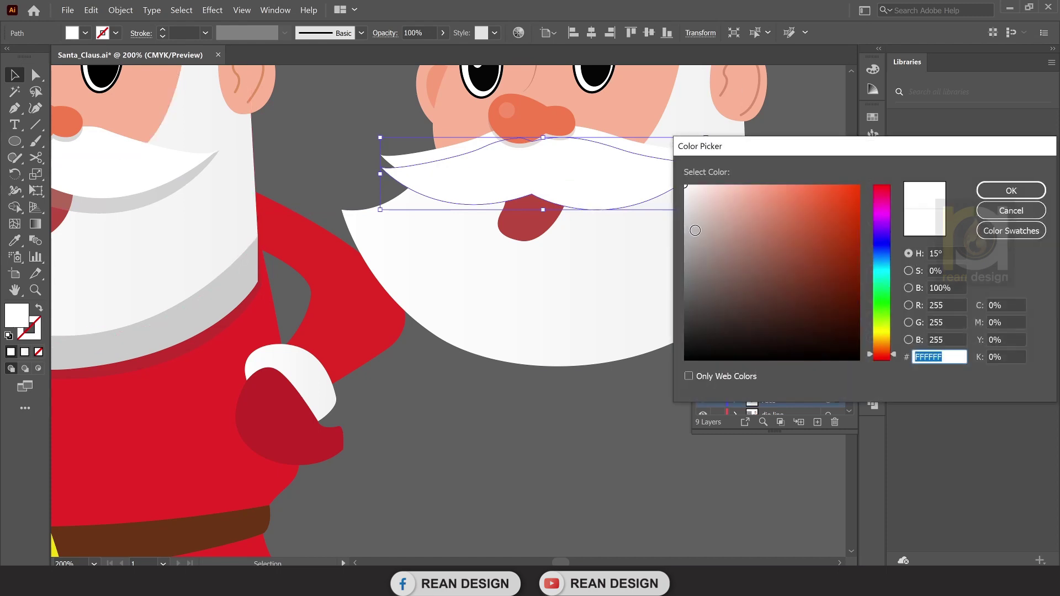
type("857f7e")
left_click(1011, 191)
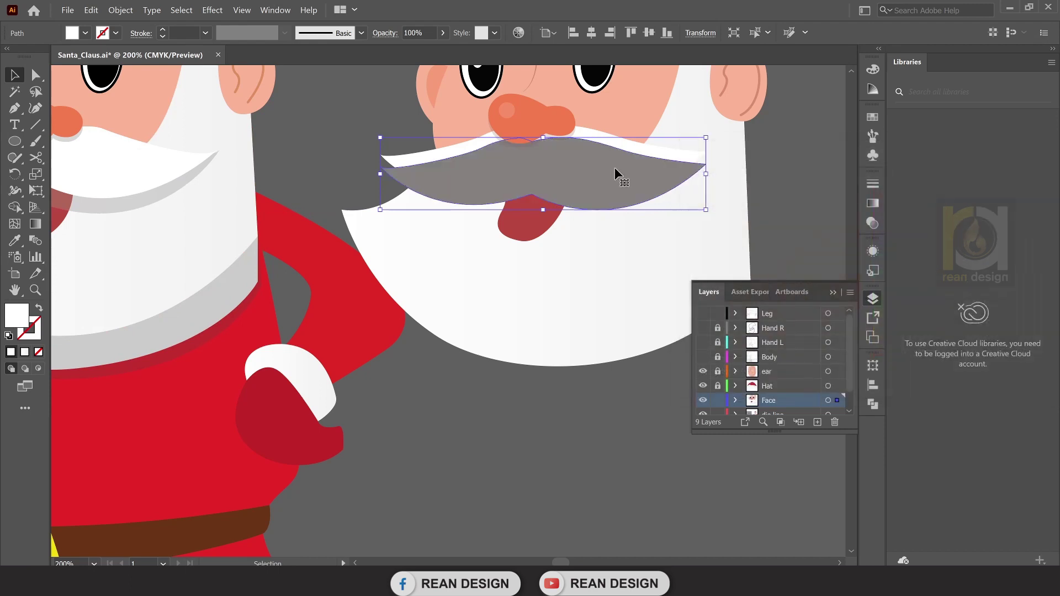
key("ctrl+bracketleft")
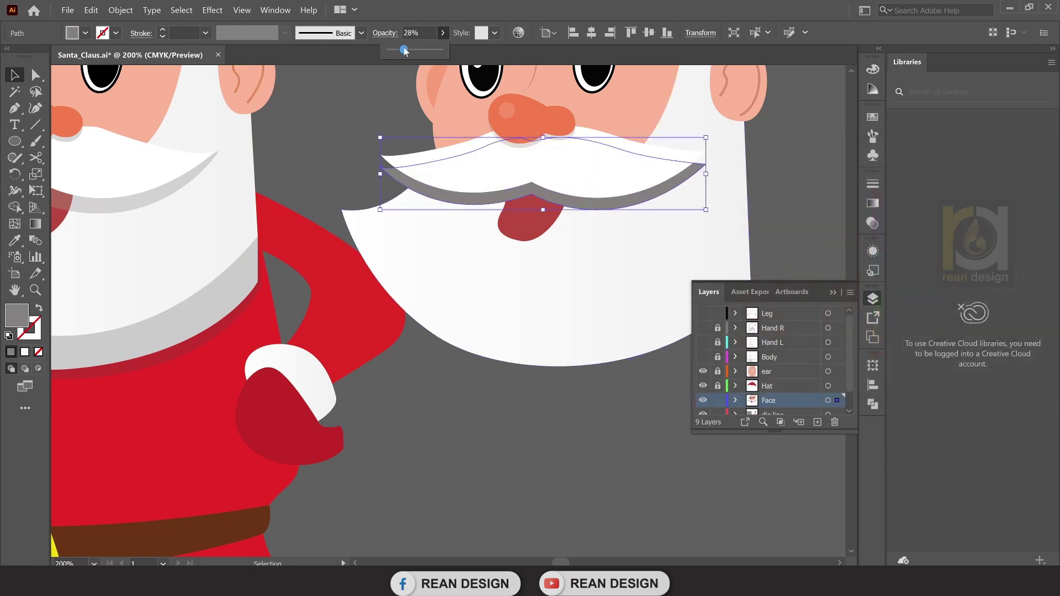
Inspect the new moustache shadow at different zoom levels, then choose the Rectangle Tool.
left_click(316, 143)
key("ctrl+minus")
key("ctrl+minus")
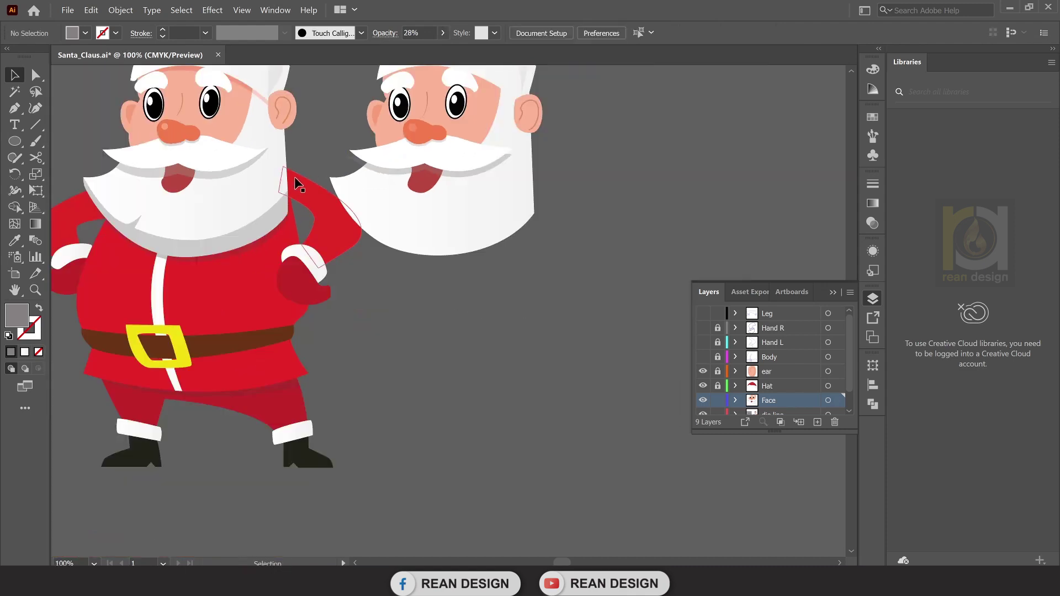
key("ctrl+plus")
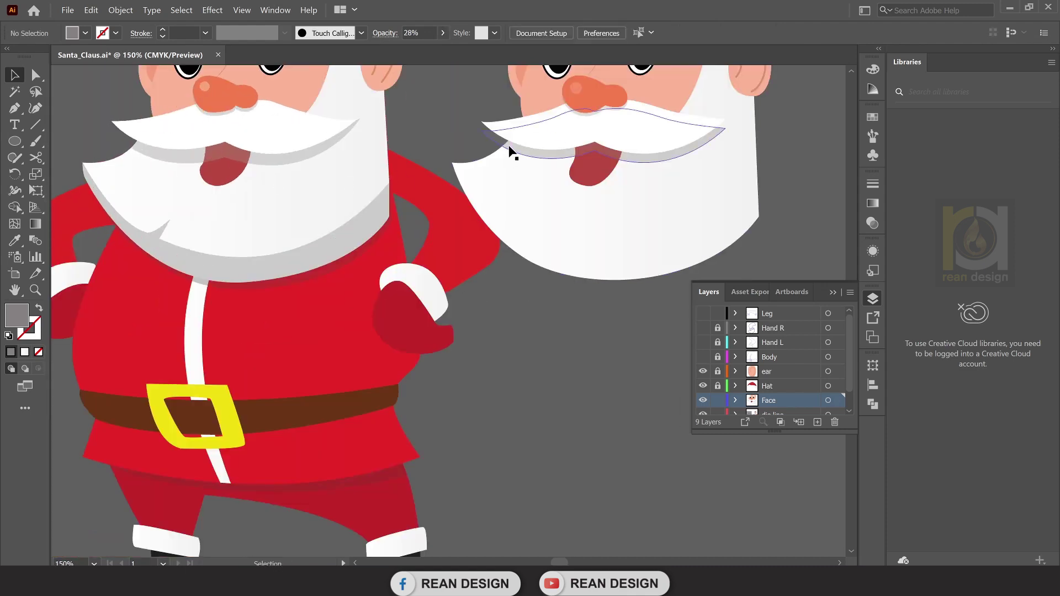
scroll(510, 149, "up", 2)
left_click(456, 137)
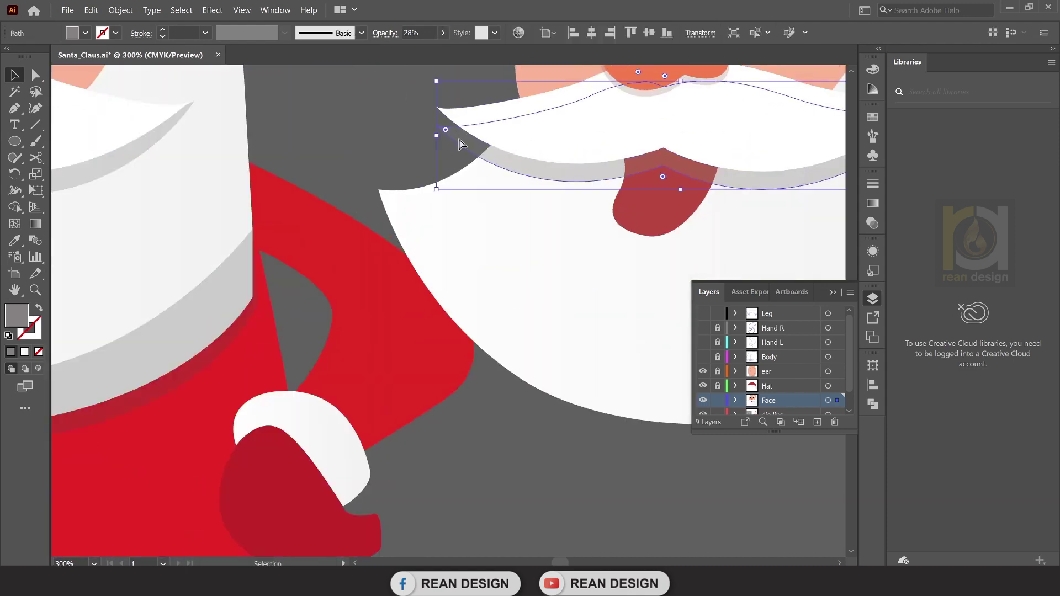
scroll(457, 138, "down", 1)
scroll(471, 140, "up", 1)
left_click(436, 136)
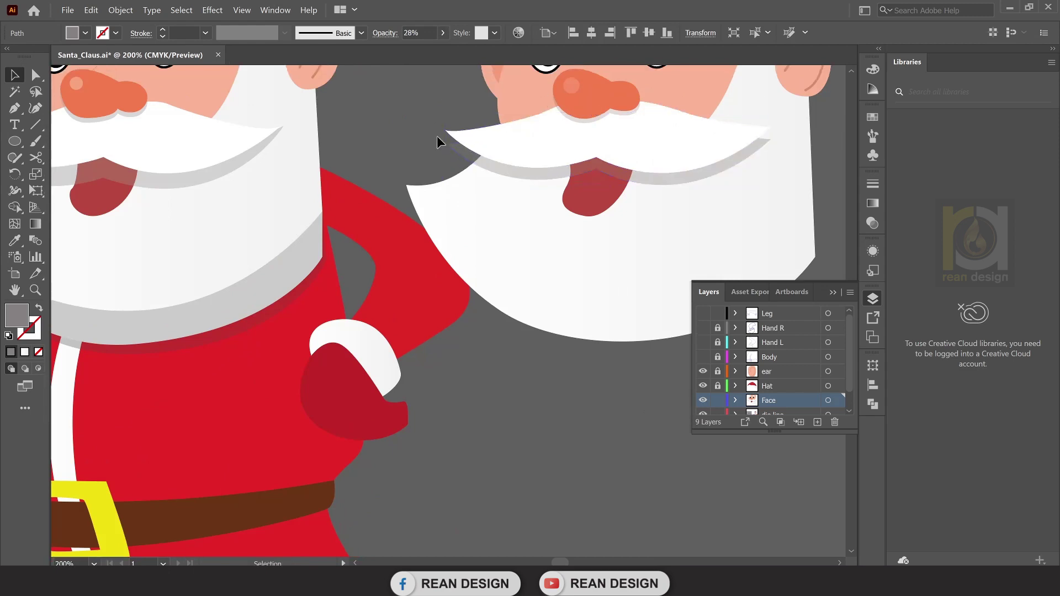
scroll(423, 138, "down", 1)
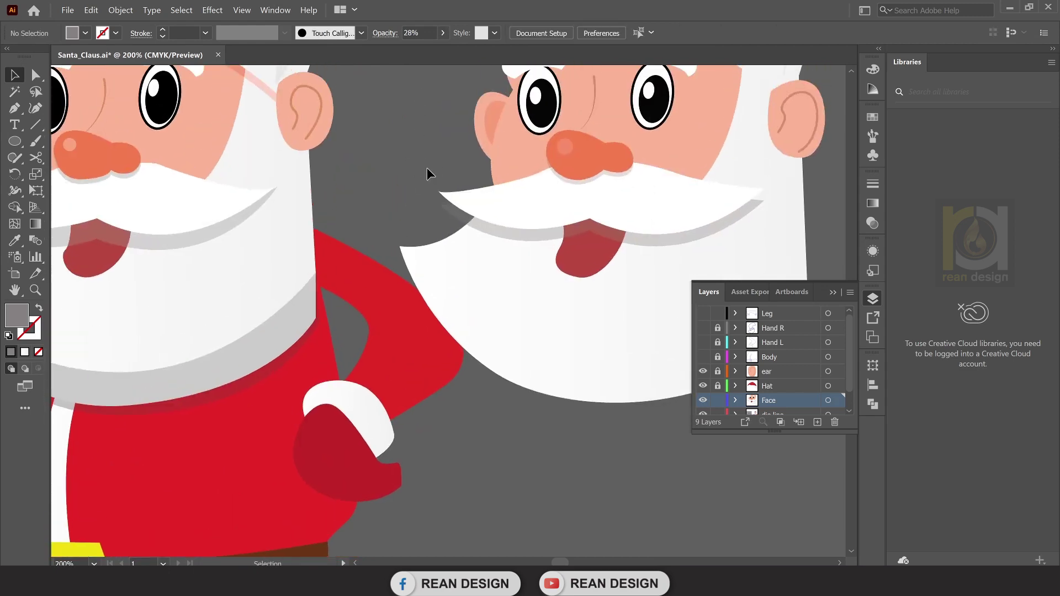
scroll(415, 171, "up", 3)
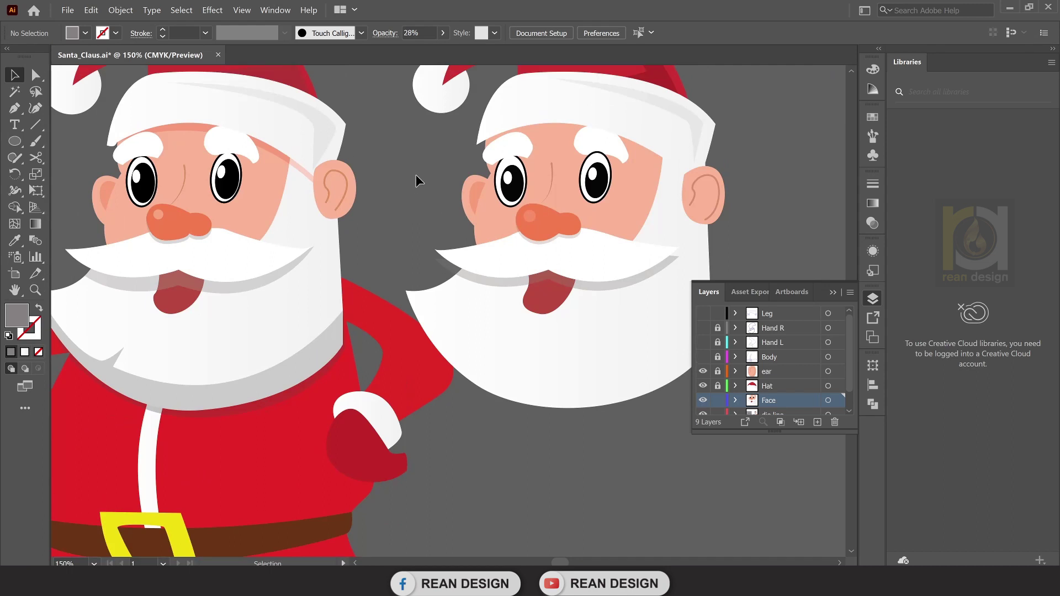
left_click_drag(15, 145, 65, 141)
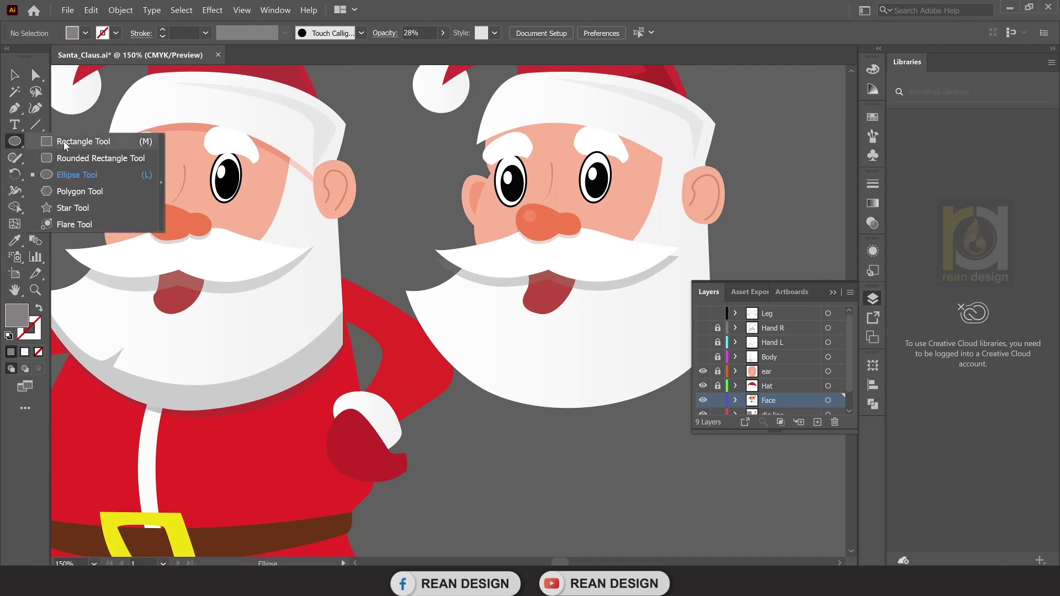
Draw a purple rectangle over the right Santa's face and send it to the back.
left_click(87, 33)
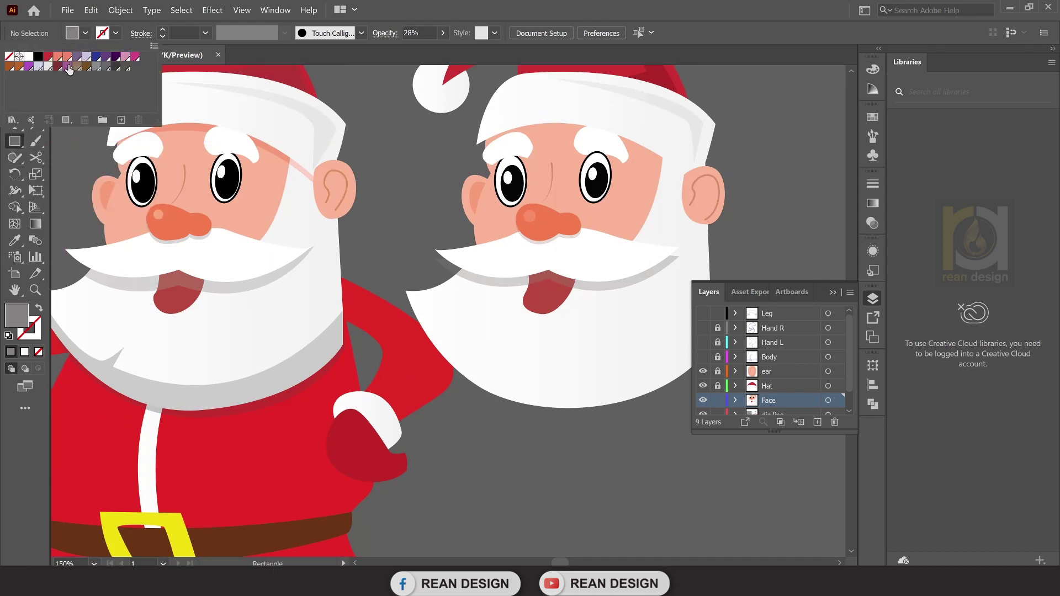
left_click(68, 67)
left_click_drag(378, 135, 669, 370)
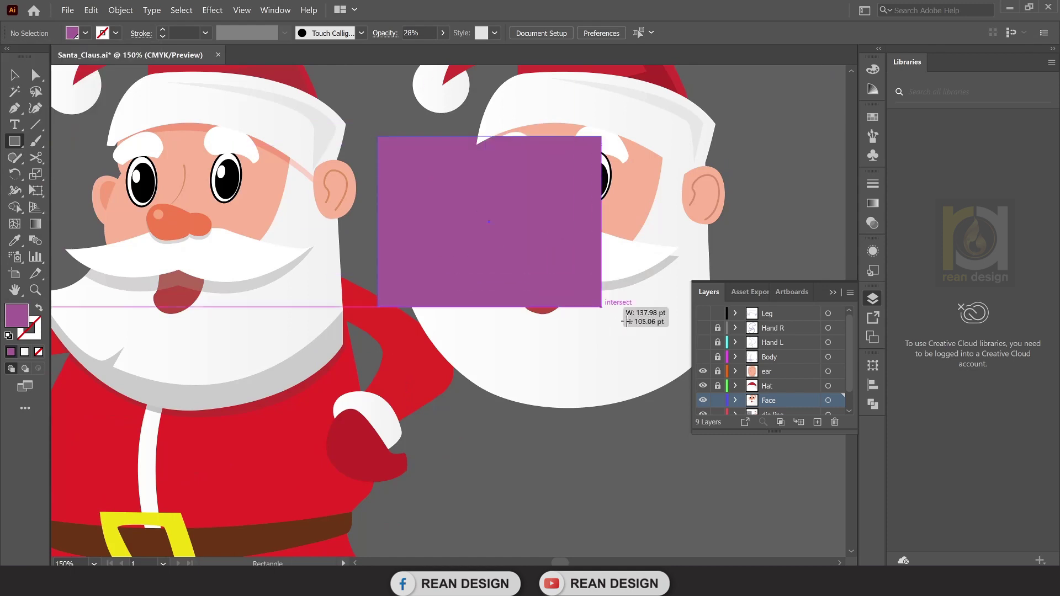
key("v")
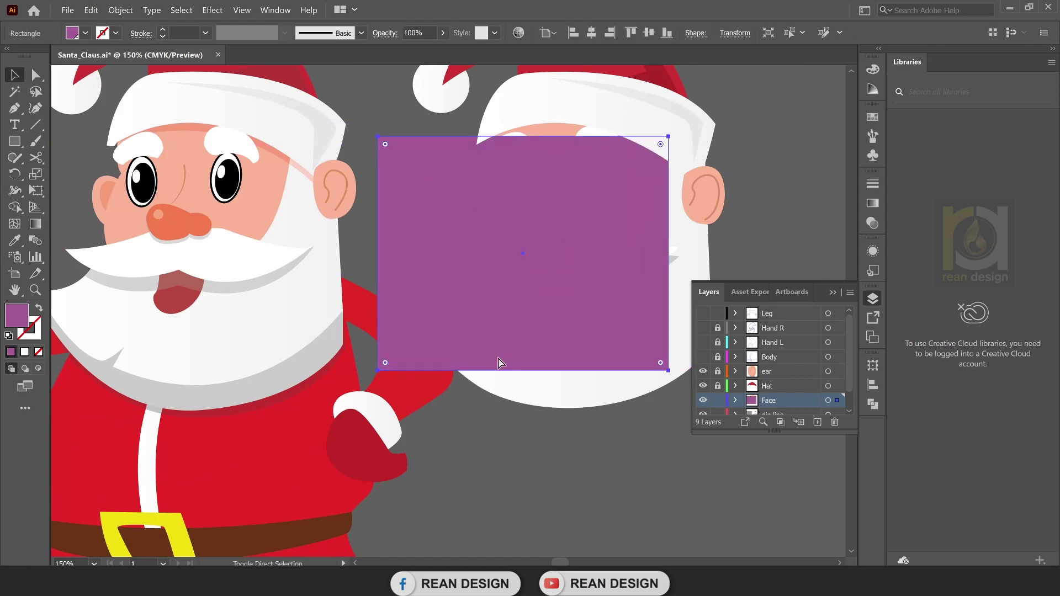
key("ctrl+shift+bracketleft")
Select the moustache shadow and the purple rectangle in turn, ending with the shadow path selected.
scroll(452, 265, "up", 3)
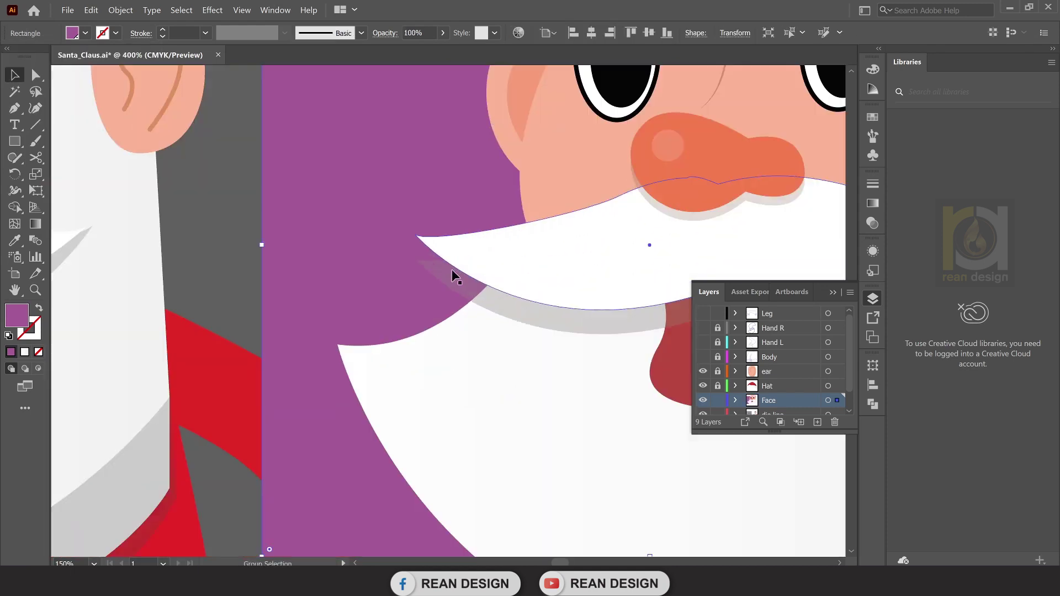
left_click(458, 288)
scroll(458, 288, "down", 3)
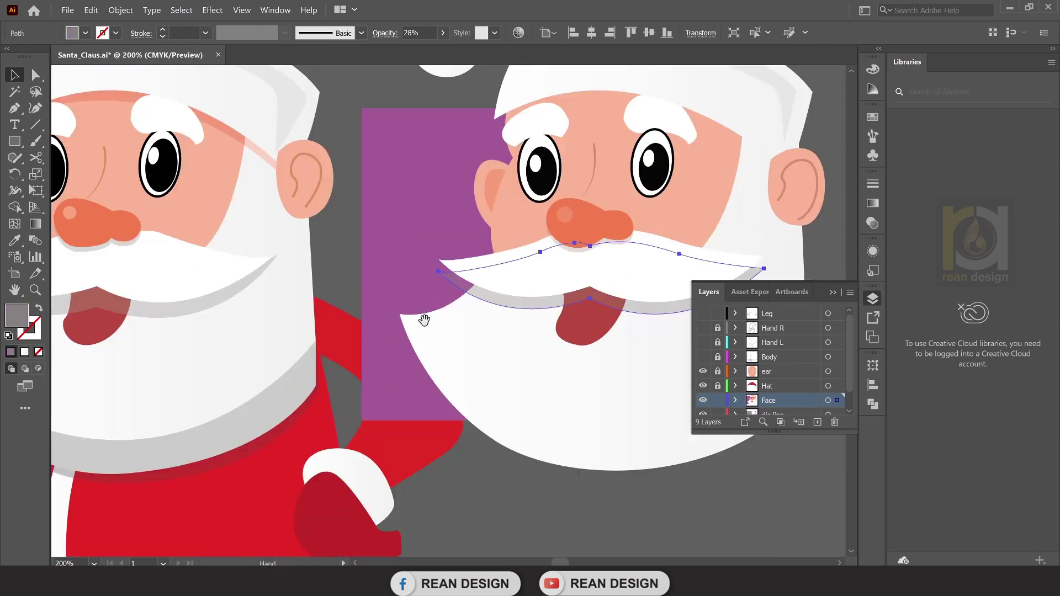
scroll(421, 315, "up", 2)
scroll(490, 301, "up", 1)
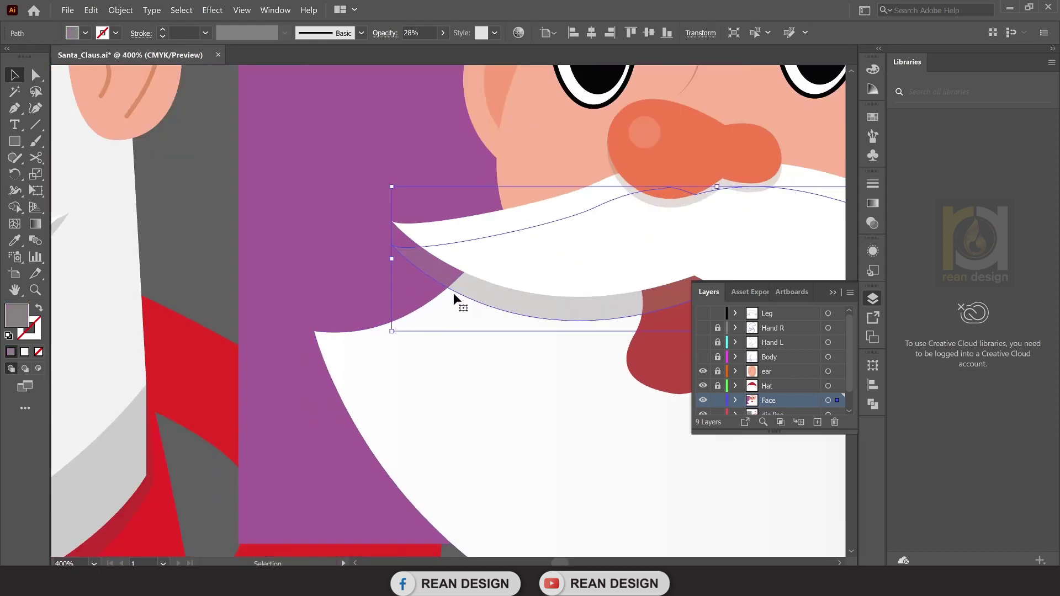
left_click(341, 290)
scroll(341, 287, "down", 2)
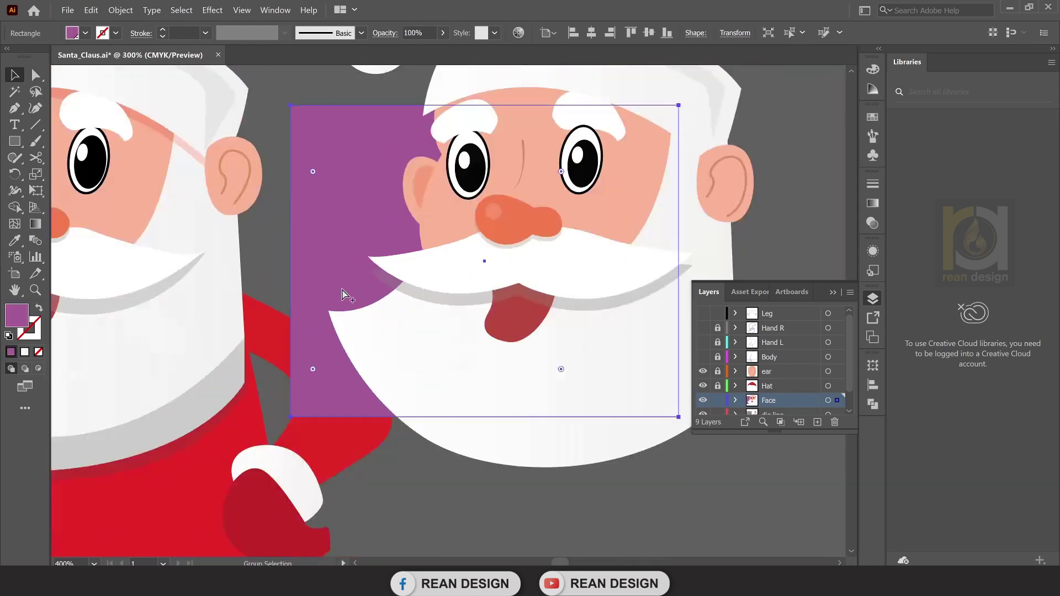
scroll(387, 331, "down", 2)
left_click(465, 385)
scroll(338, 293, "up", 3)
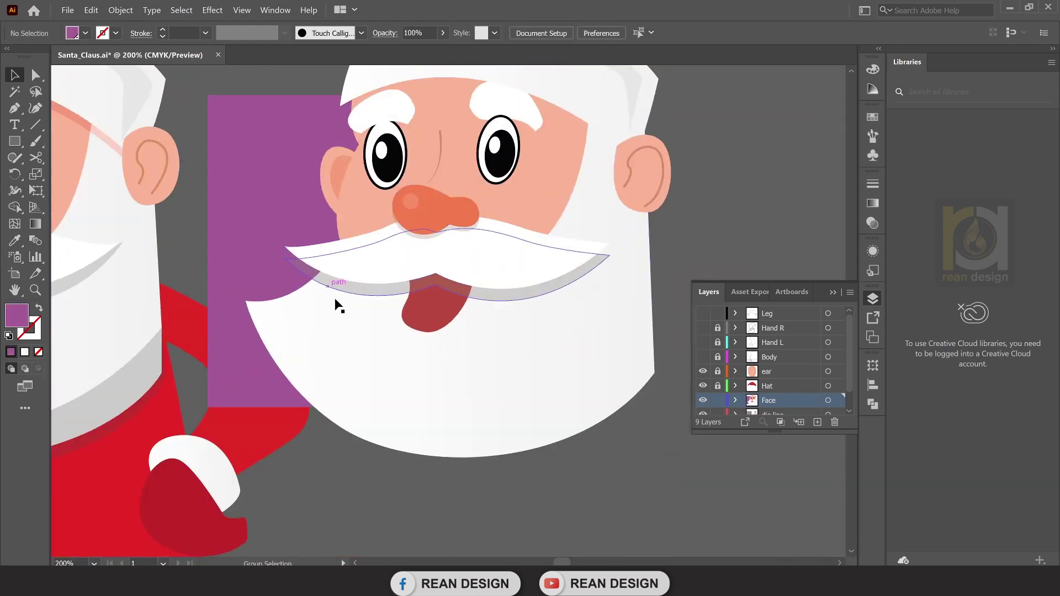
scroll(315, 290, "up", 2)
left_click(303, 278)
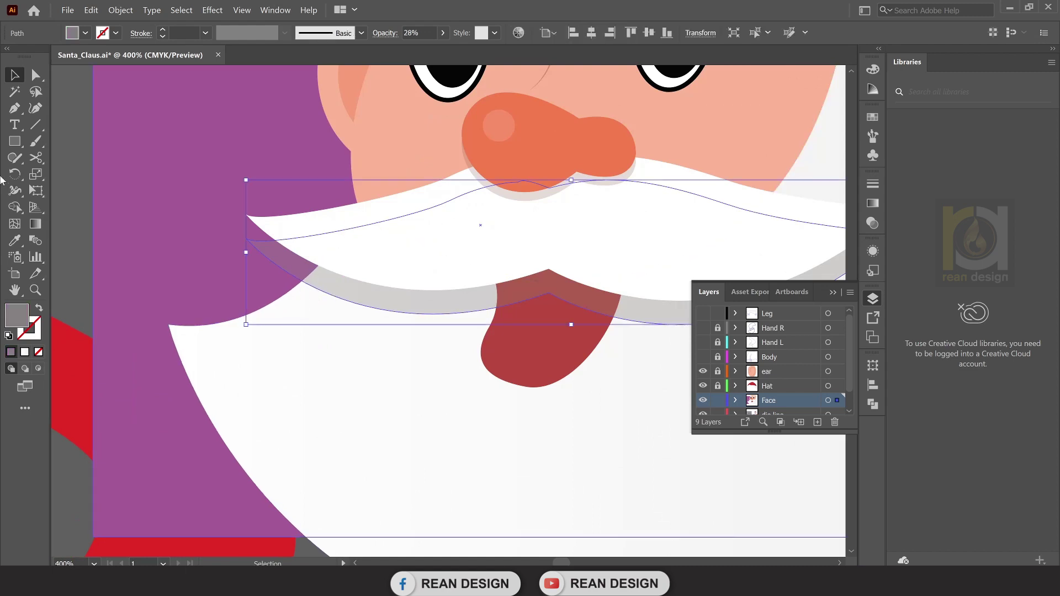
key("p")
scroll(280, 260, "up", 2)
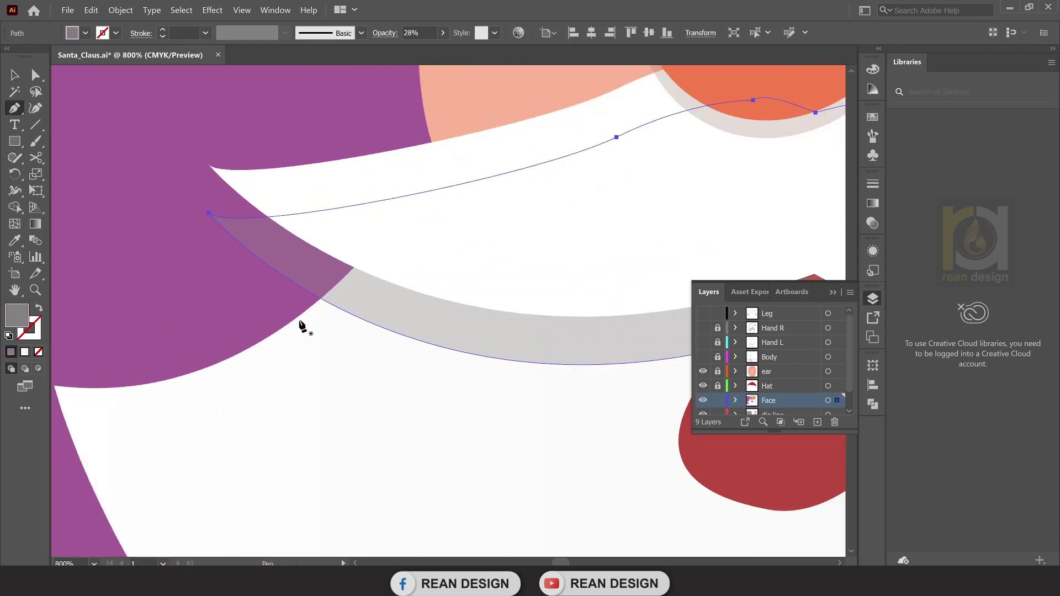
Draw a closed pen shape covering the left tip of the moustache shadow.
key("ctrl+shift+a")
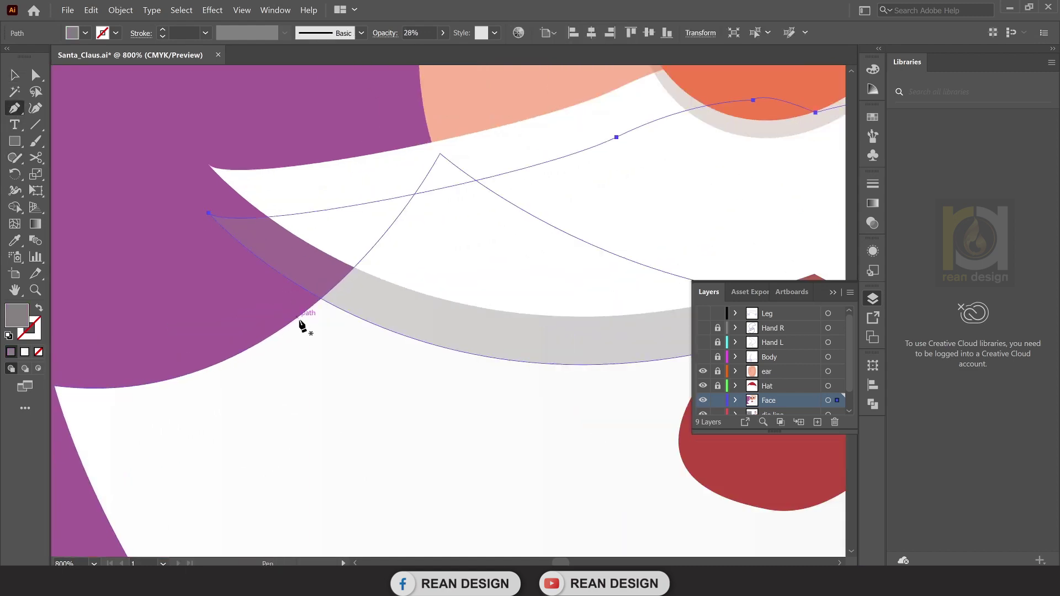
left_click(298, 318)
left_click(319, 300)
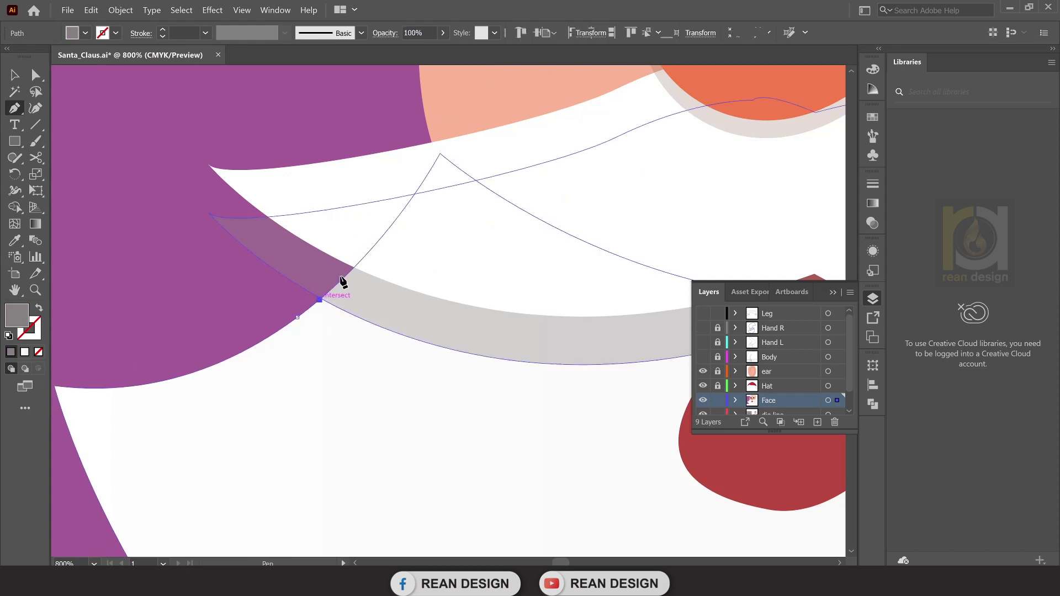
left_click_drag(385, 191, 362, 150)
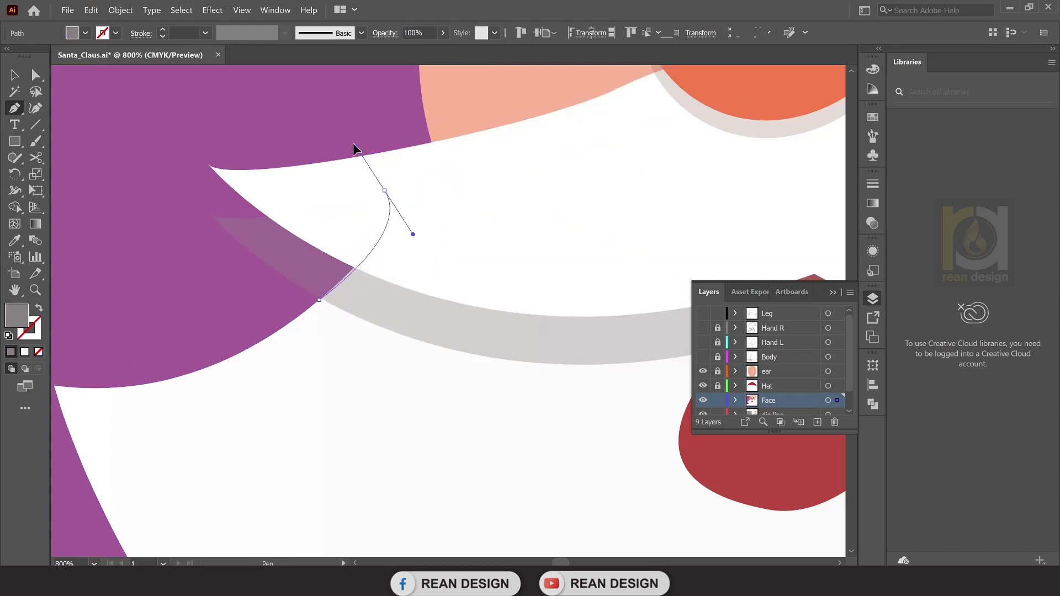
left_click(274, 181)
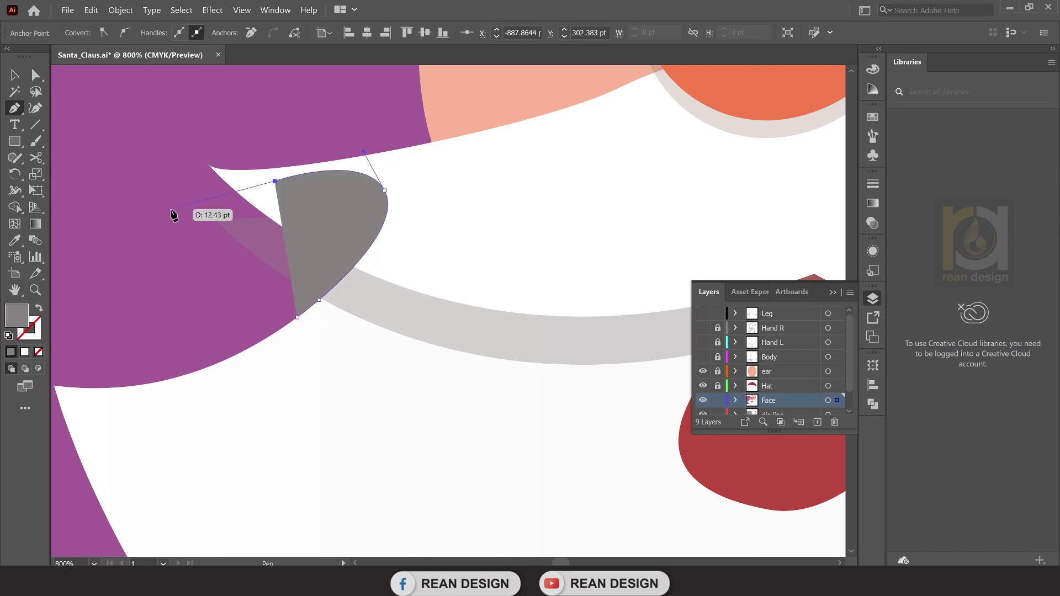
left_click(171, 209)
Select the moustache shadow path and collapse the Layers panel.
scroll(299, 319, "down", 1)
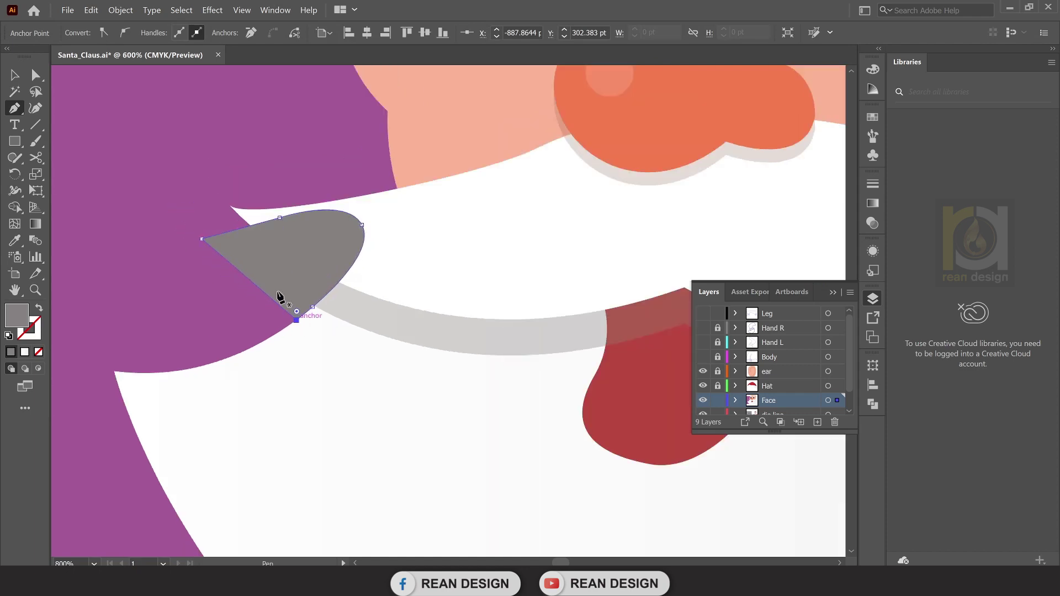
key("v")
left_click(372, 312)
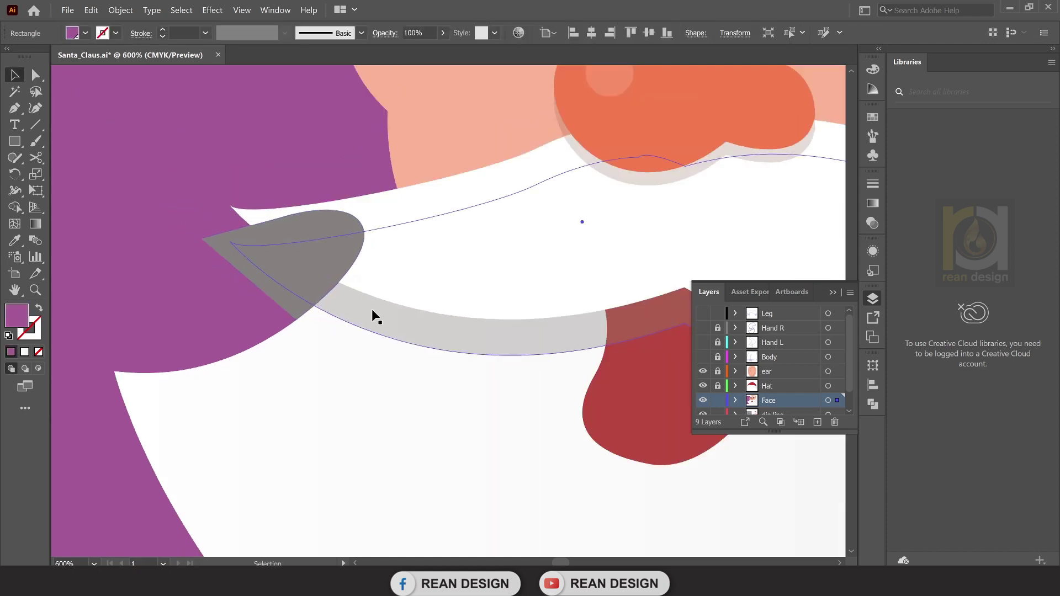
left_click(832, 293)
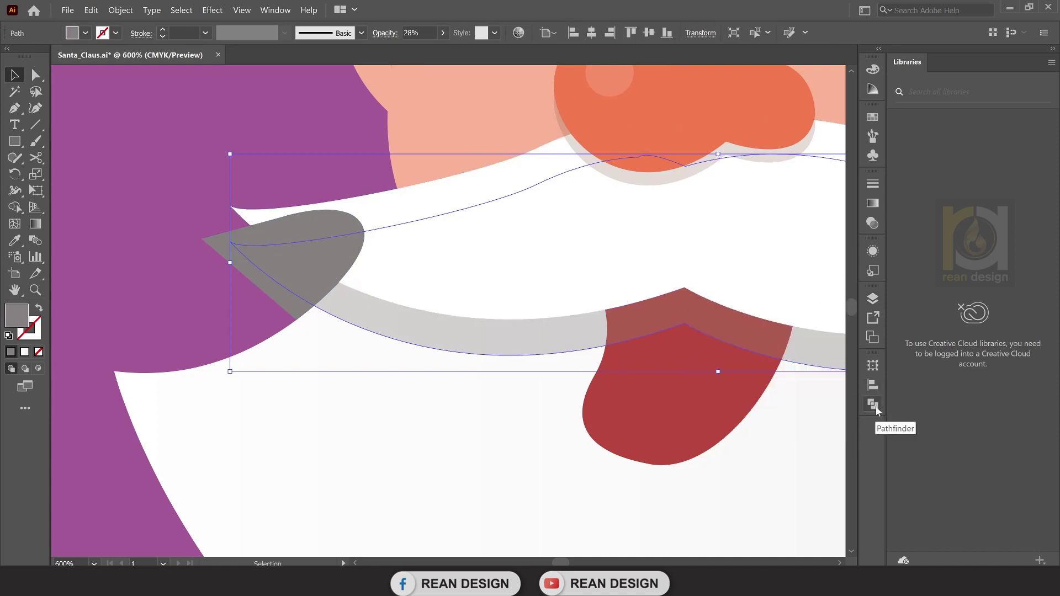
Show the Transform, Align and Pathfinder panel group from the Window menu.
left_click(275, 10)
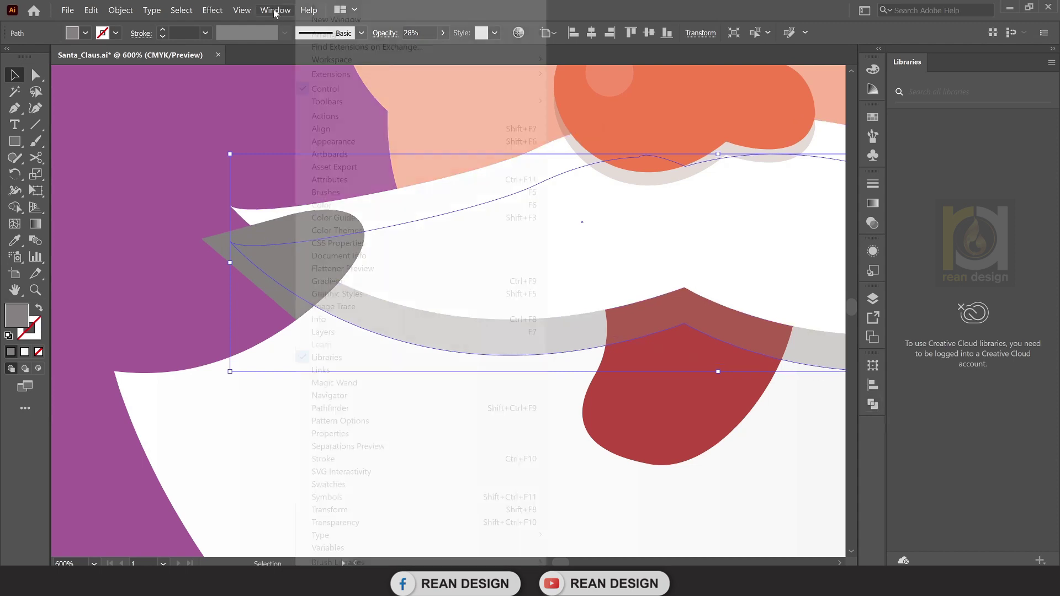
left_click(343, 128)
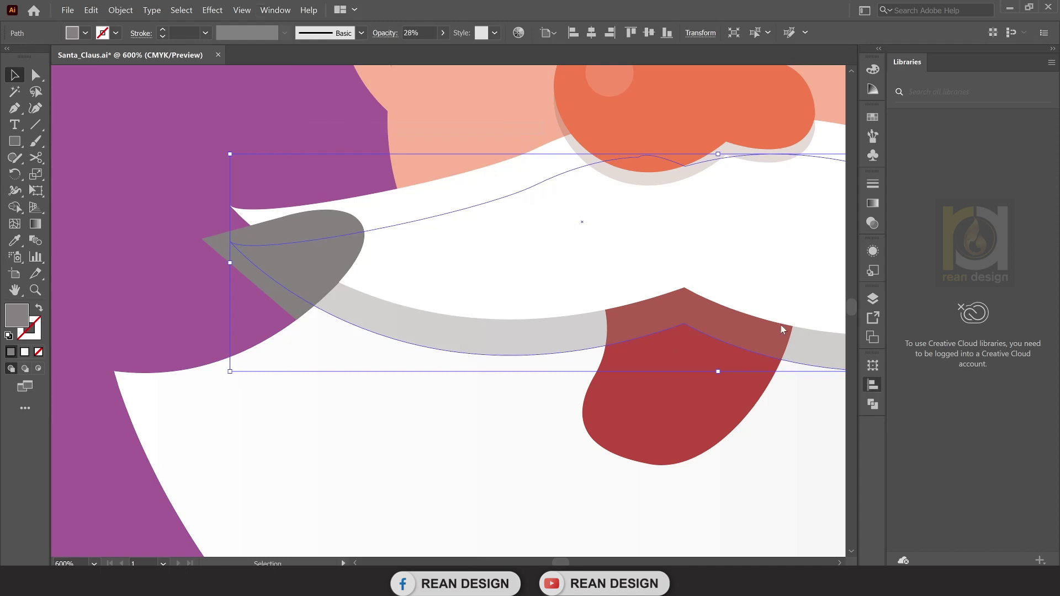
left_click(723, 360)
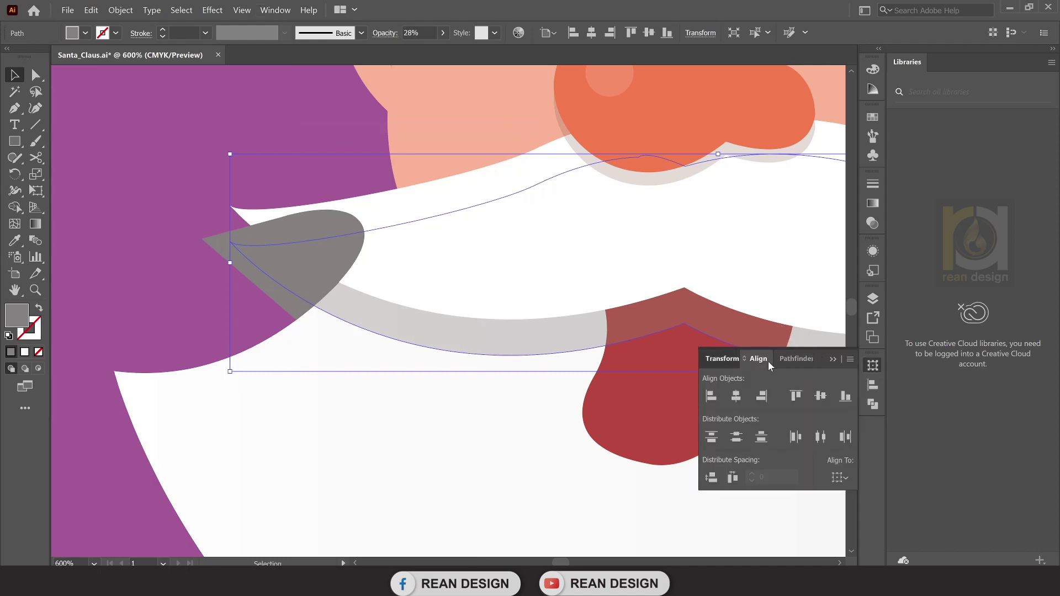
left_click(765, 360)
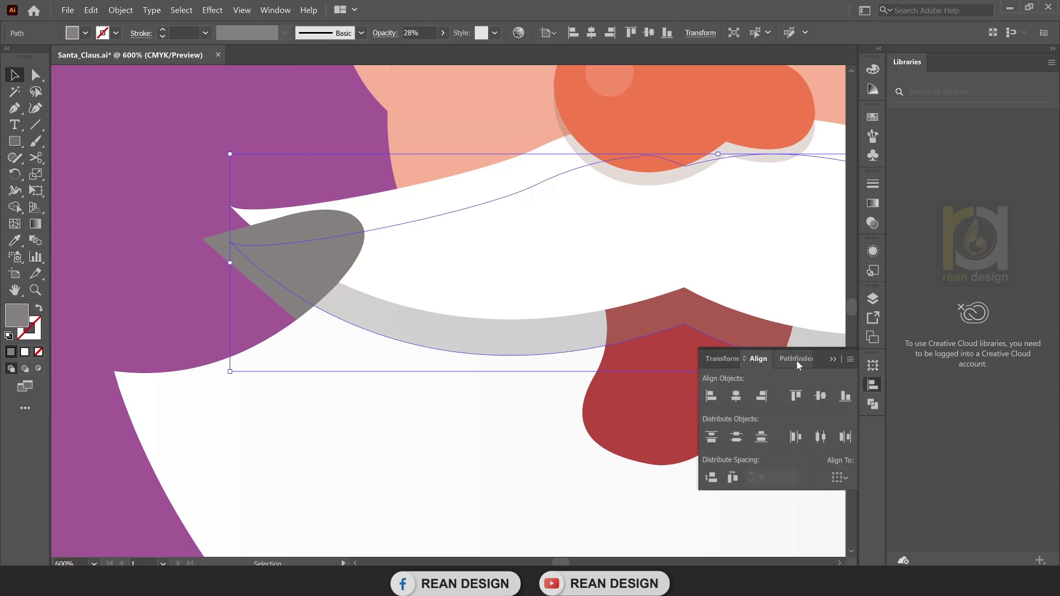
left_click(797, 360)
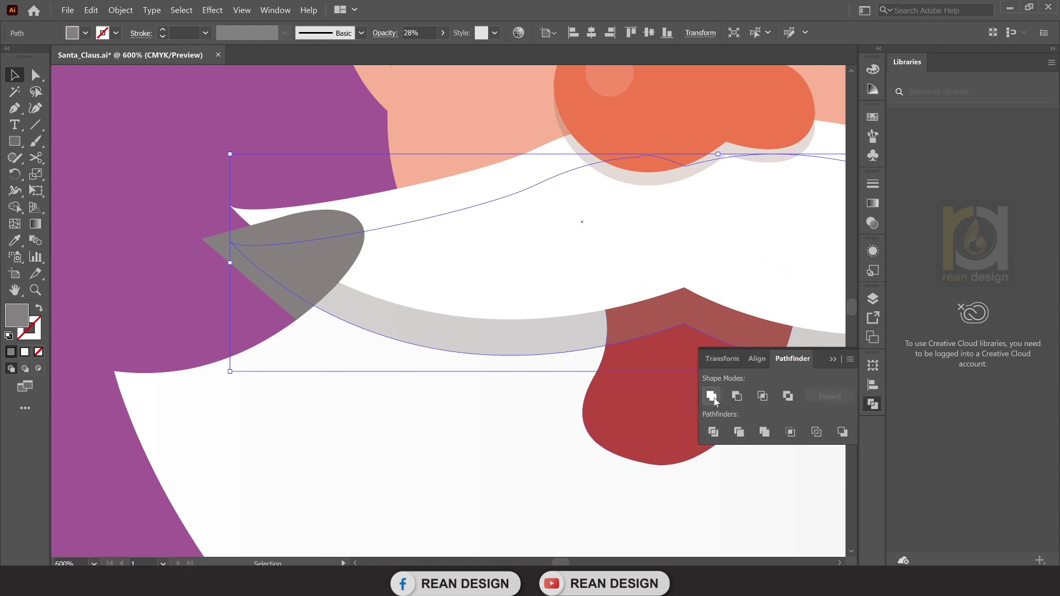
left_click(832, 360)
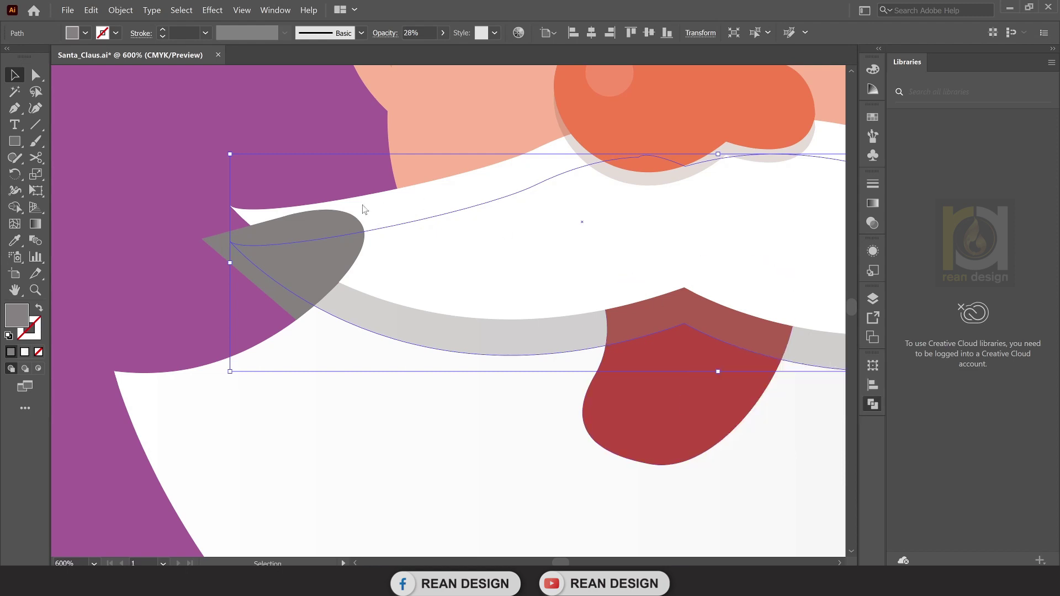
Subtract the small grey shape from the moustache shadow with Pathfinder Minus Front.
left_click(342, 445)
left_click(283, 258)
left_click(365, 320, "shift")
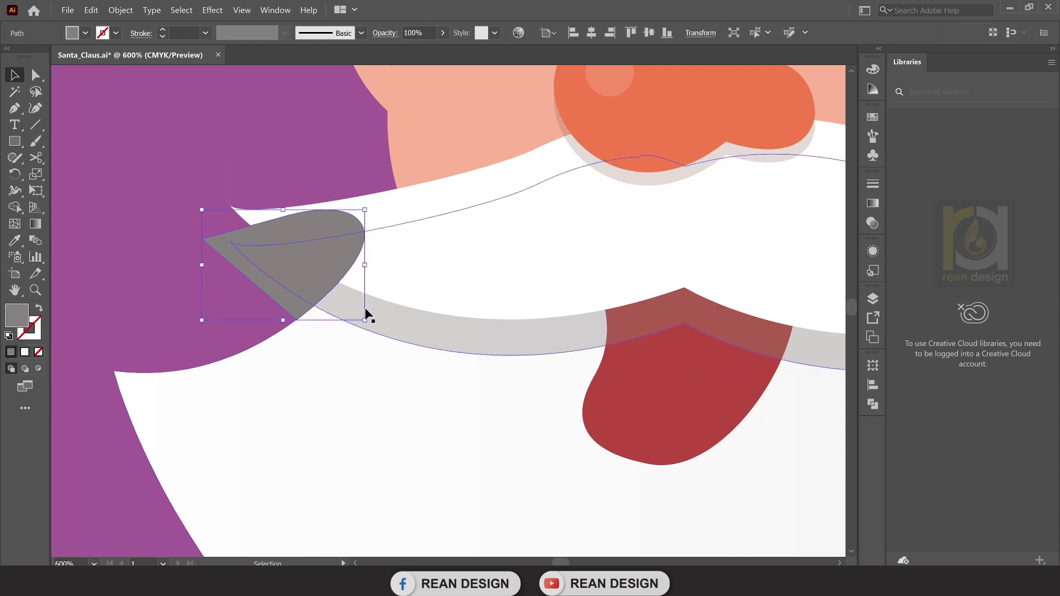
left_click(874, 405)
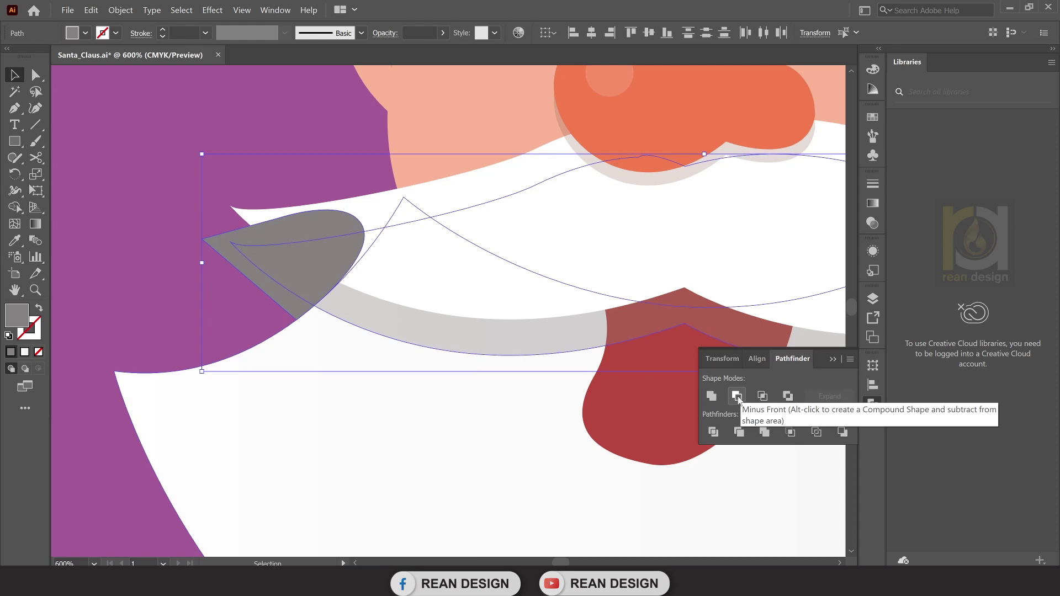
left_click(738, 397)
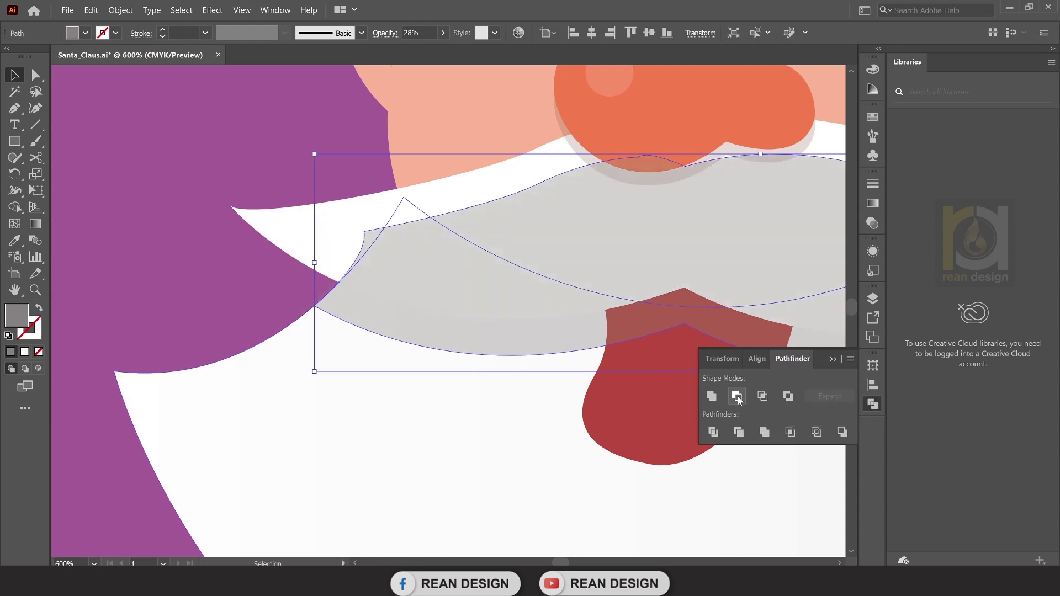
left_click(275, 299)
scroll(420, 309, "down", 3)
Send the grey moustache shadow behind the white moustache.
left_click(410, 263)
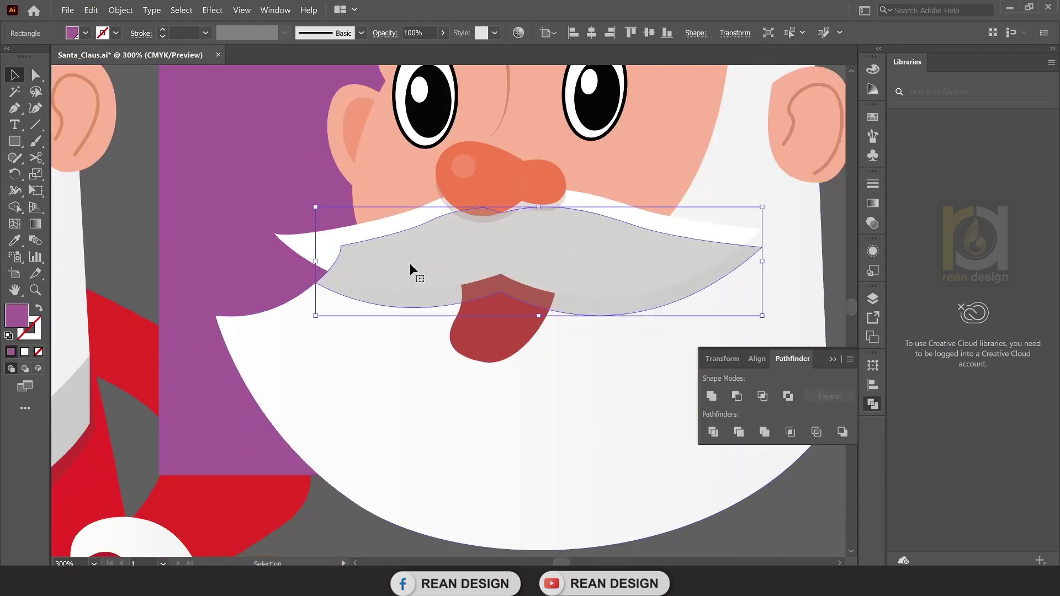
key("a")
key("ctrl+[")
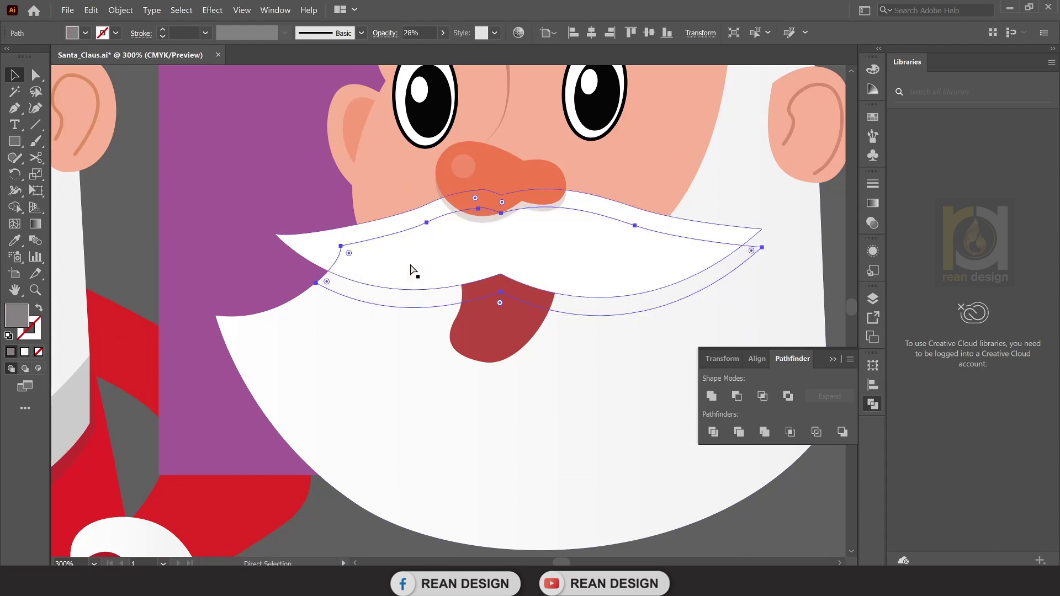
key("ctrl+z")
key("ctrl+[")
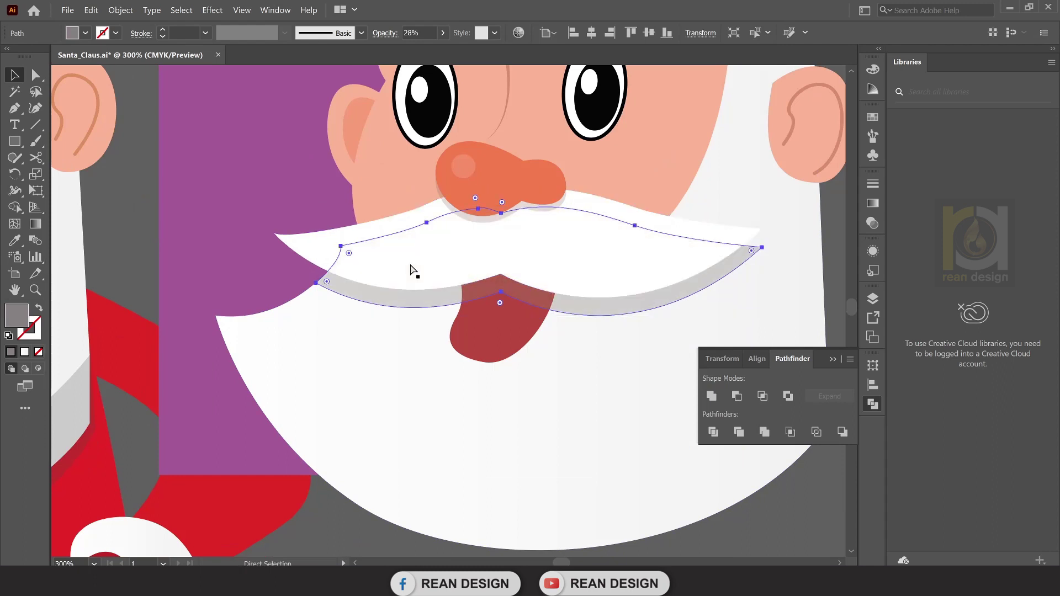
scroll(386, 279, "down", 2)
key("v")
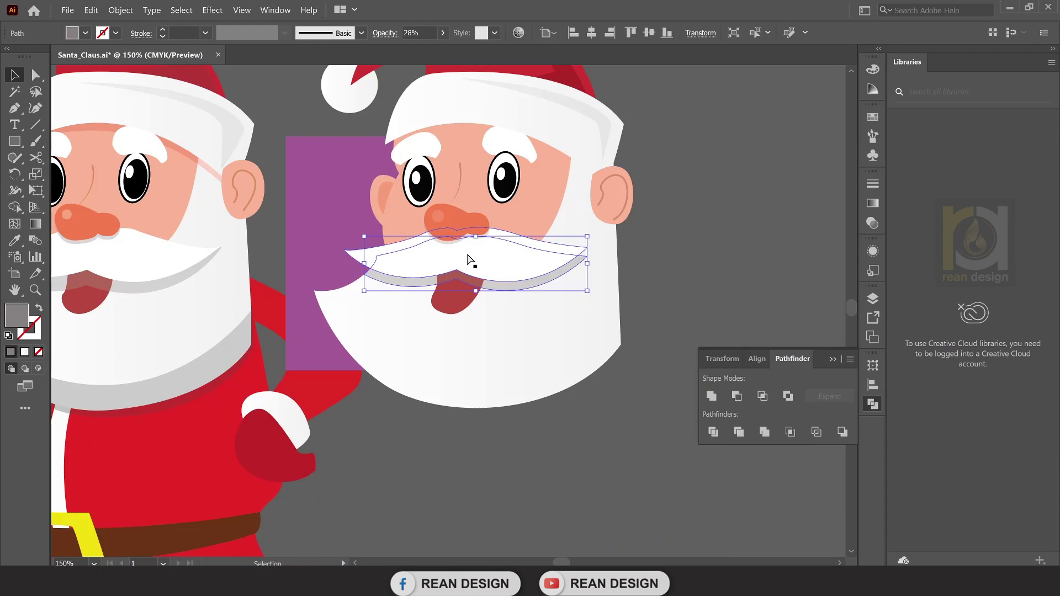
scroll(535, 256, "up", 1)
Raise the shadow's right tip and reshape its lower curve with Direct Selection.
left_click(704, 254)
left_click_drag(180, 245, 458, 214)
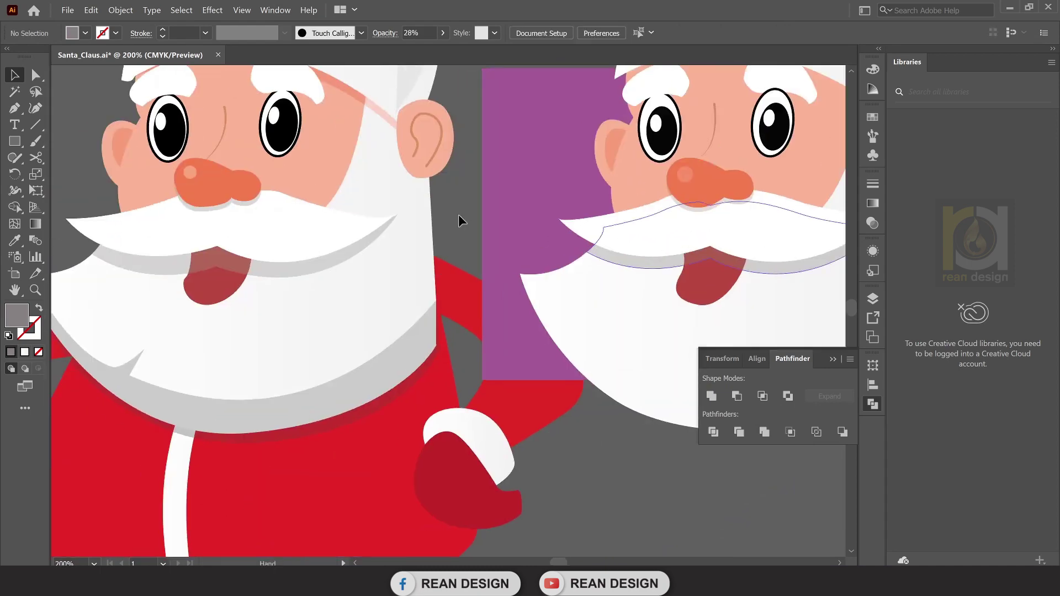
left_click_drag(750, 251, 506, 223)
scroll(635, 209, "up", 2)
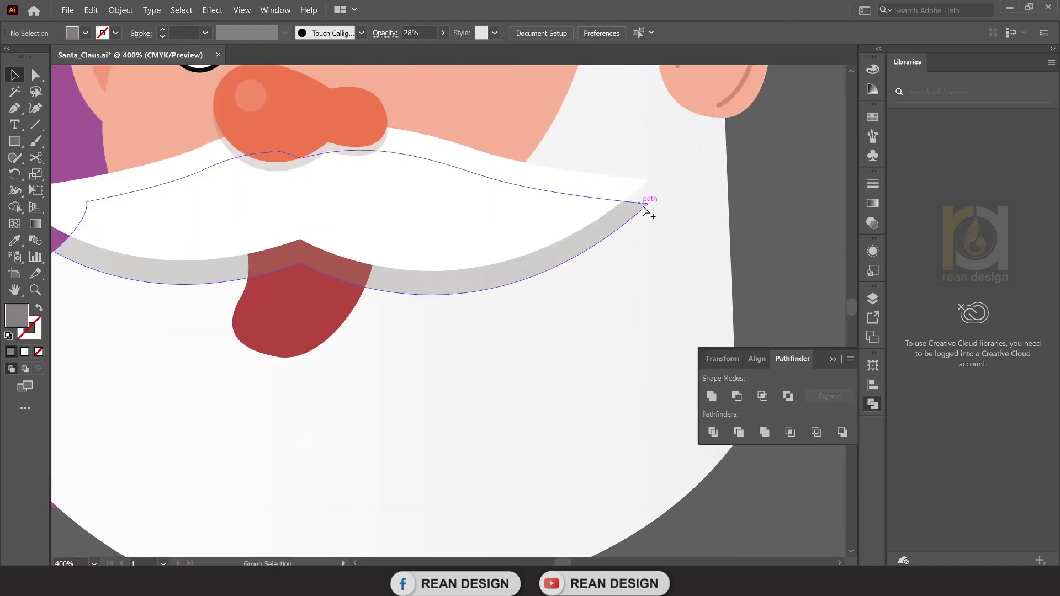
left_click(644, 212)
key("a")
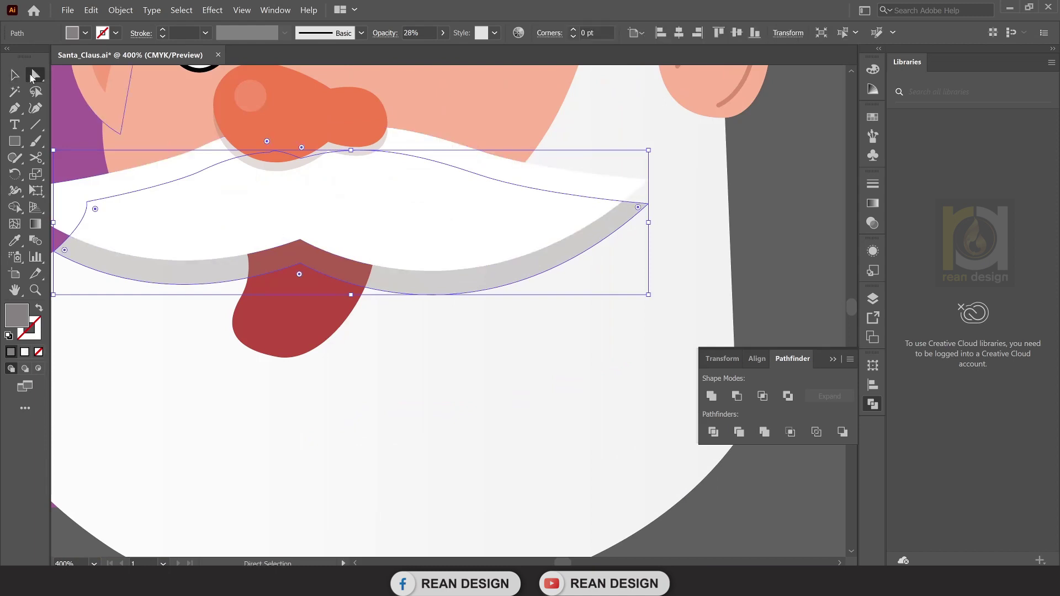
left_click_drag(648, 203, 651, 186)
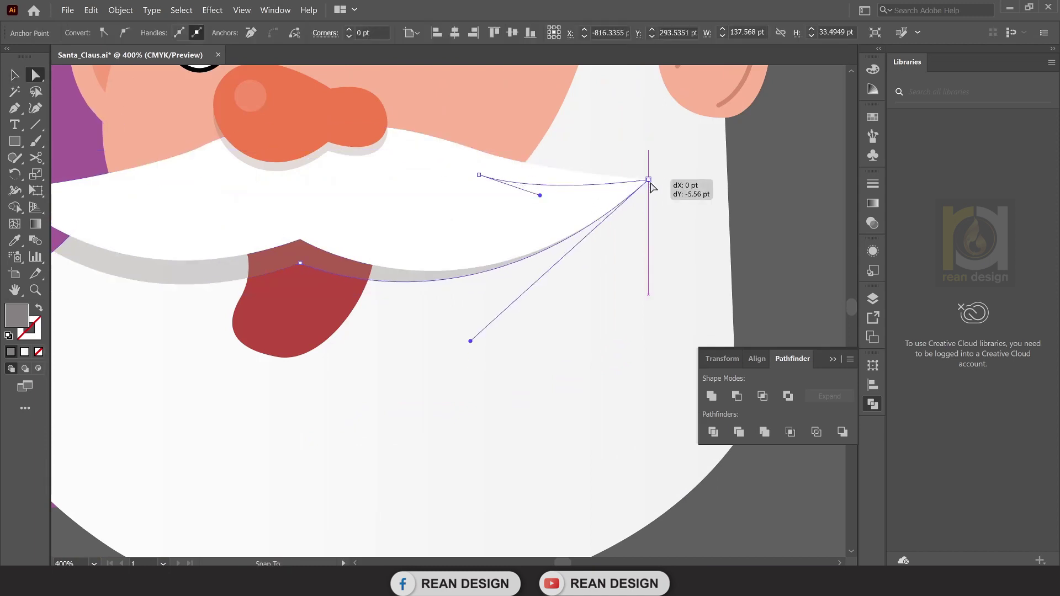
left_click_drag(470, 341, 508, 356)
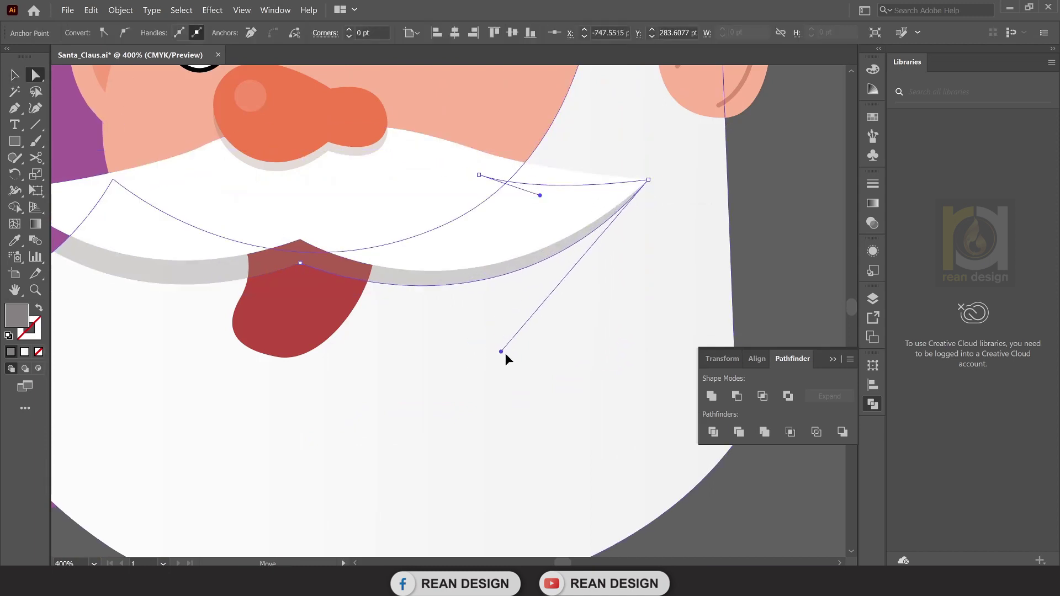
key("ctrl+minus")
left_click(786, 220)
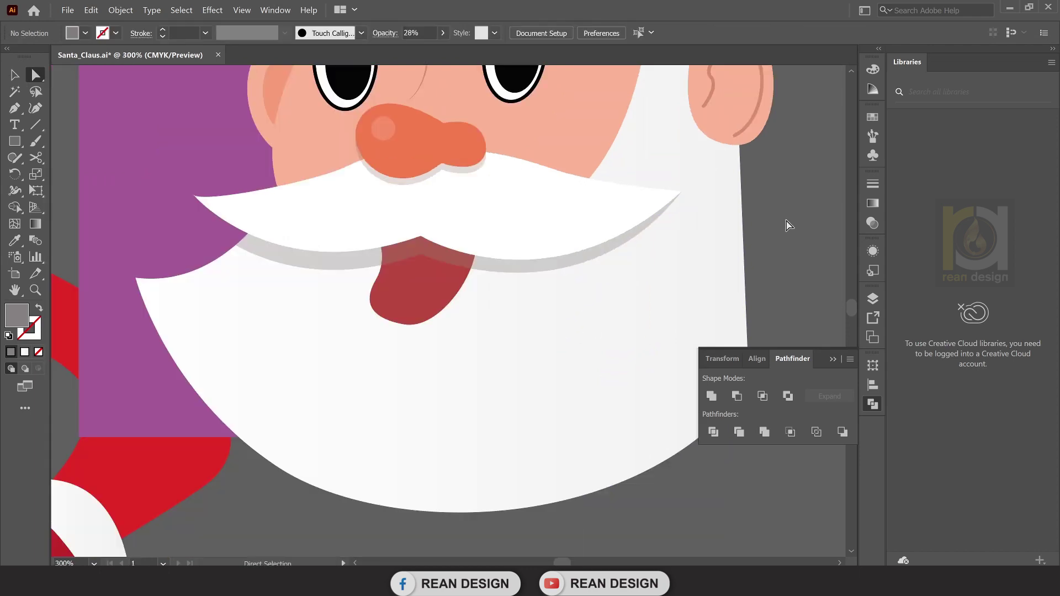
Zoom out and select the right Santa's beard.
scroll(789, 225, "left", 3)
key("ctrl+minus")
key("ctrl+minus")
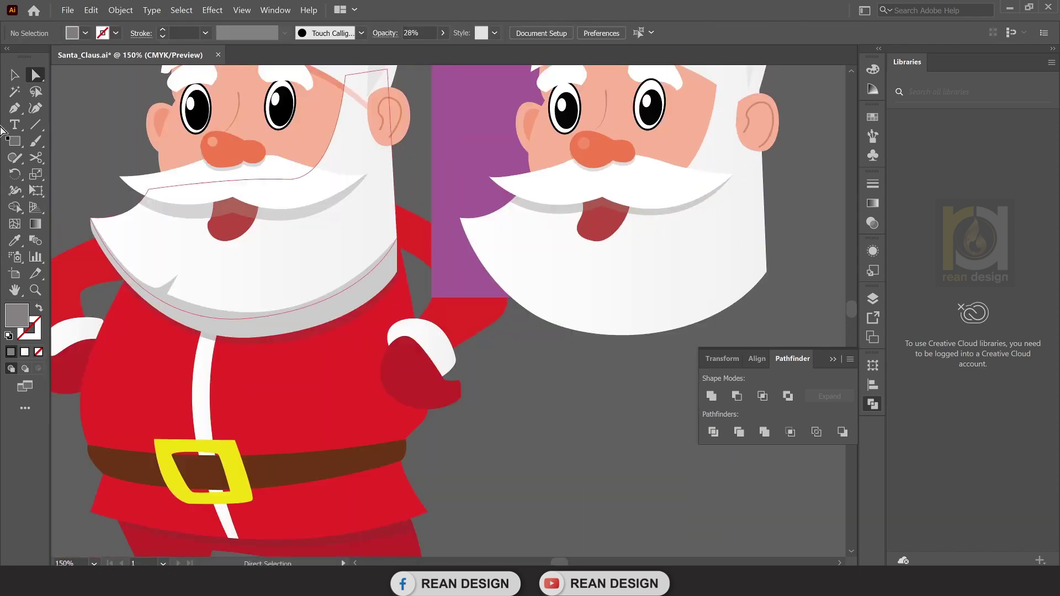
left_click(16, 77)
scroll(552, 368, "down", 3)
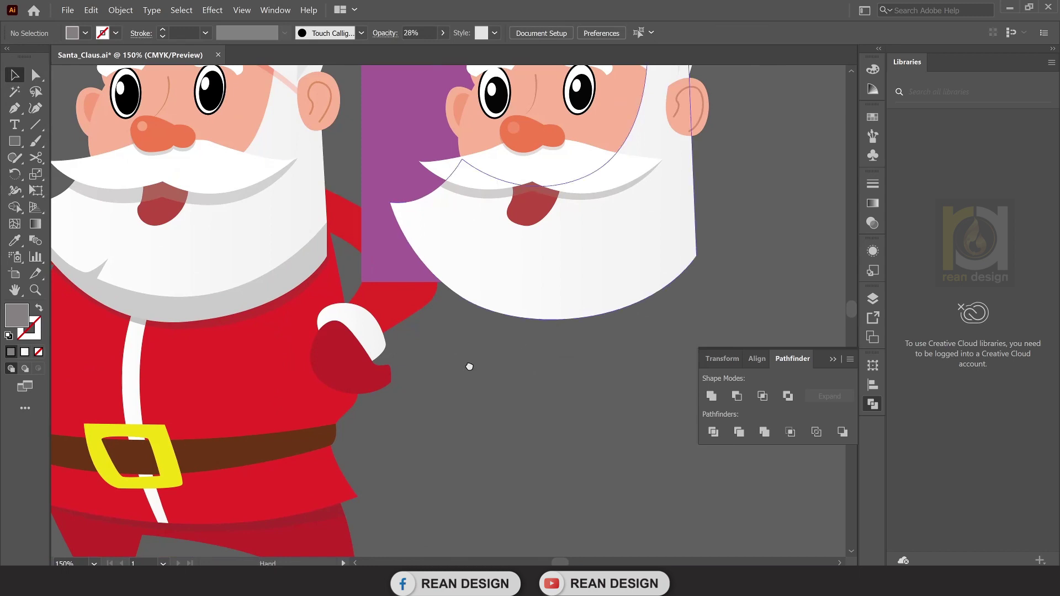
left_click_drag(469, 367, 555, 364)
left_click(607, 295)
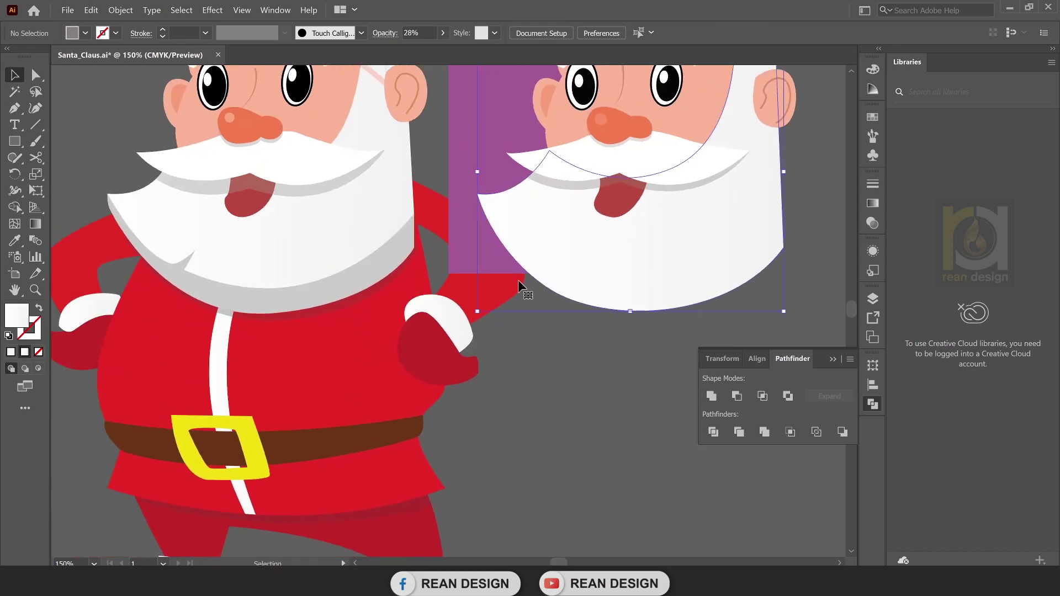
left_click_drag(643, 382, 542, 358)
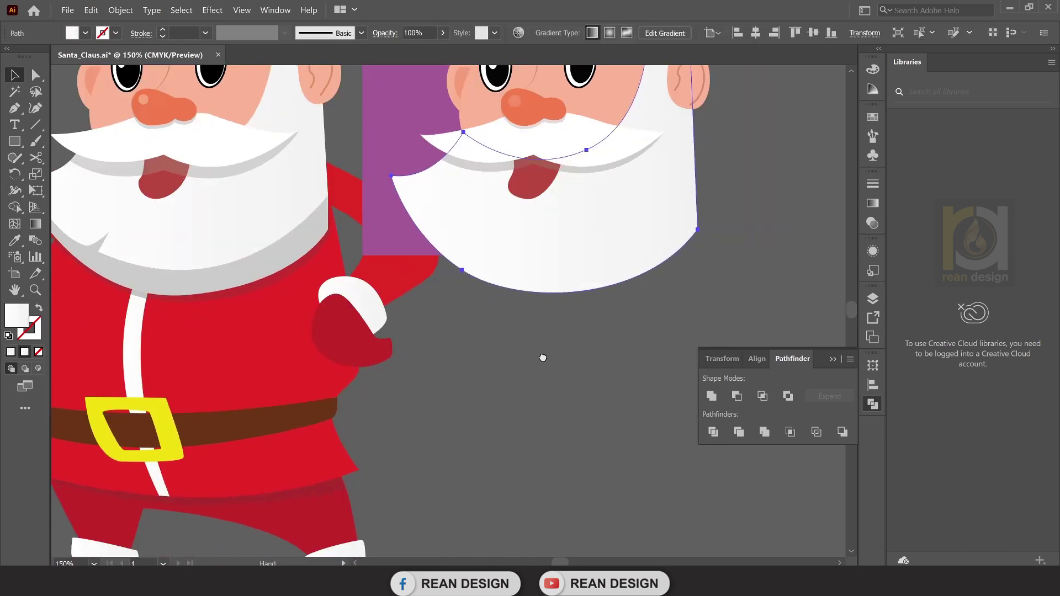
left_click_drag(479, 339, 536, 348)
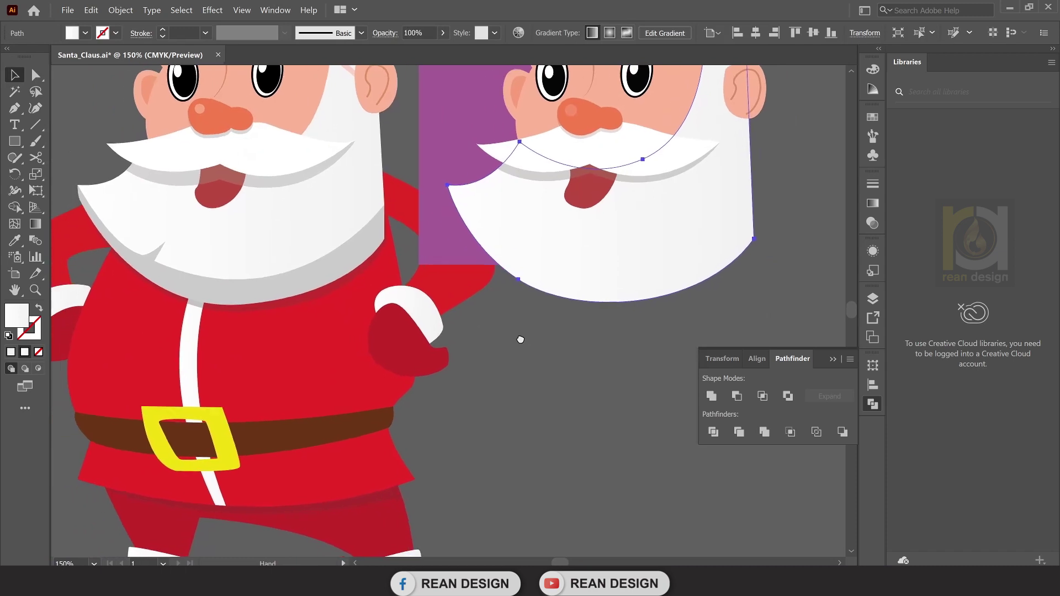
Draw a closed pen shape along the right Santa's beard lower edge as its shadow.
left_click(15, 108)
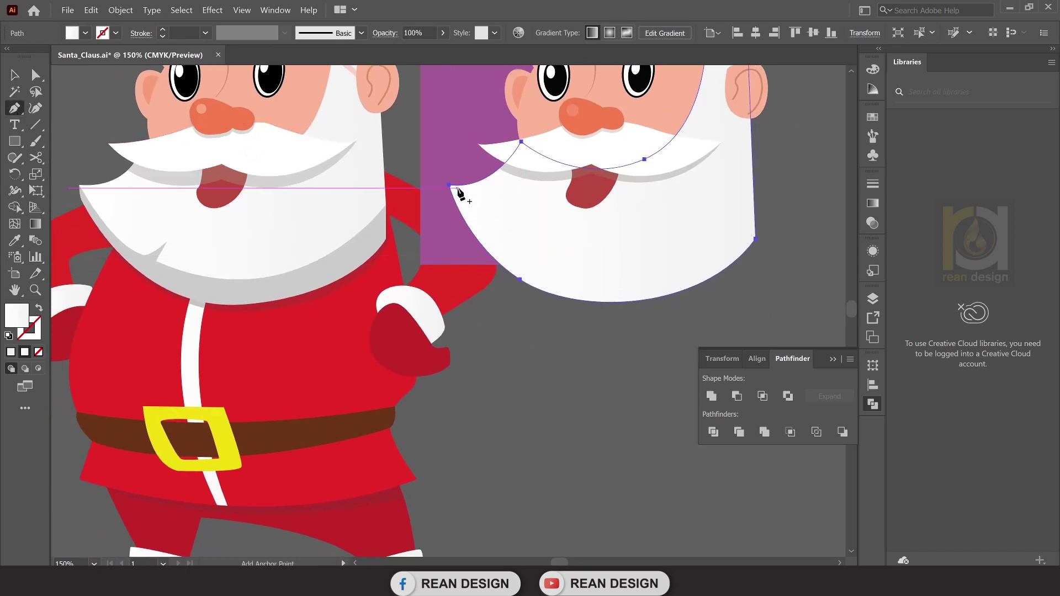
left_click(450, 185)
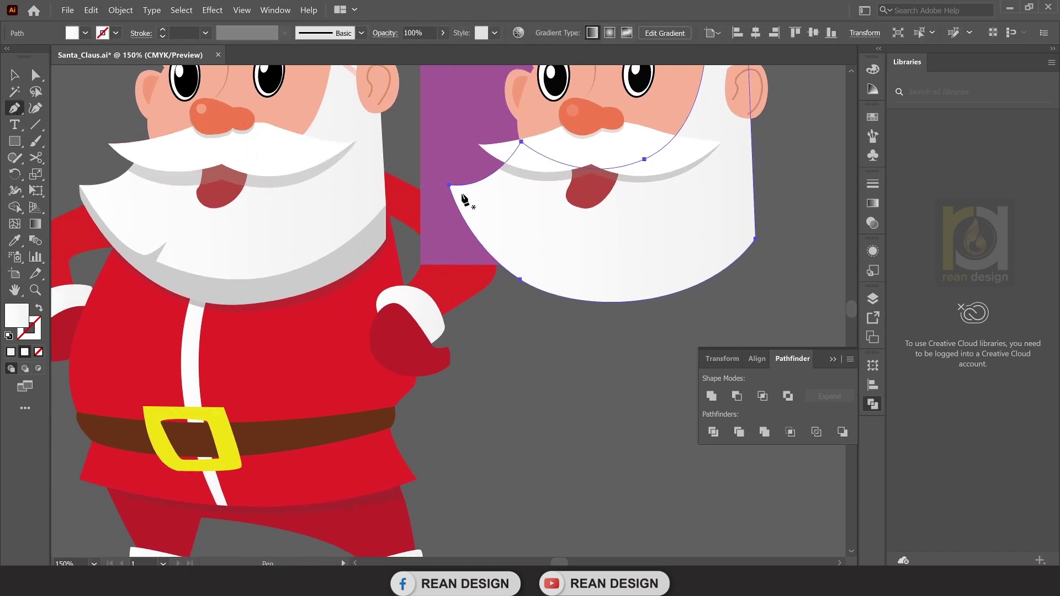
scroll(463, 198, "up", 1)
left_click(465, 200)
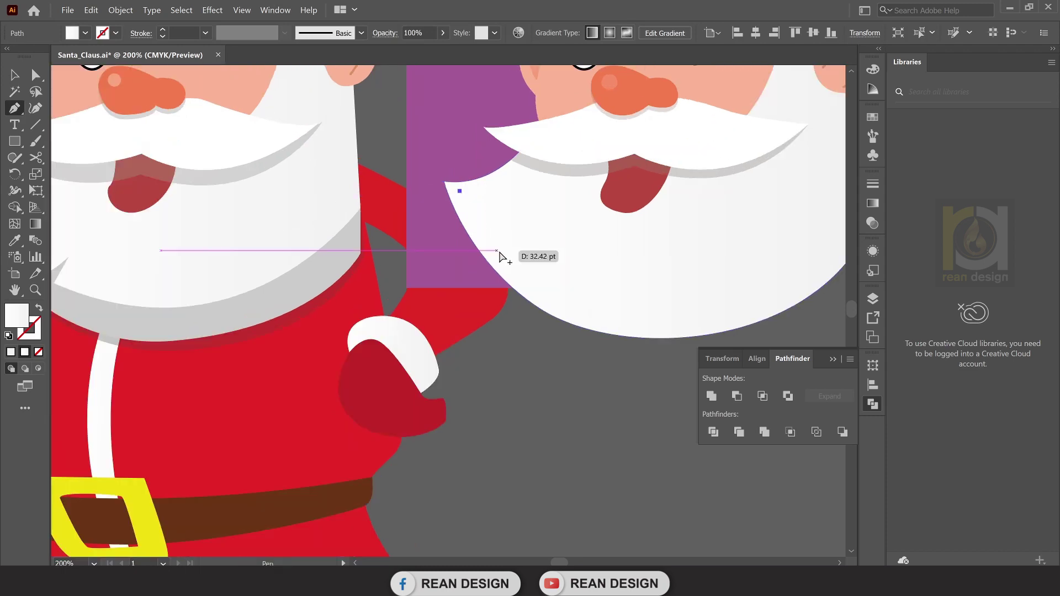
scroll(502, 248, "down", 1)
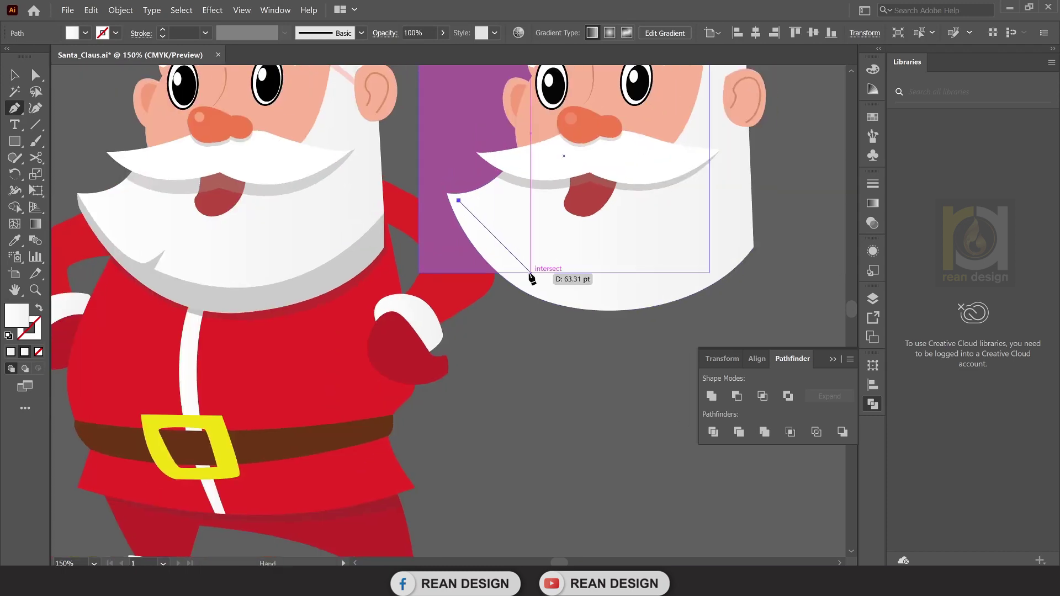
mouse_move(528, 271)
left_mouse_down()
mouse_move(565, 284)
mouse_move(540, 279)
left_mouse_up()
left_click(529, 272)
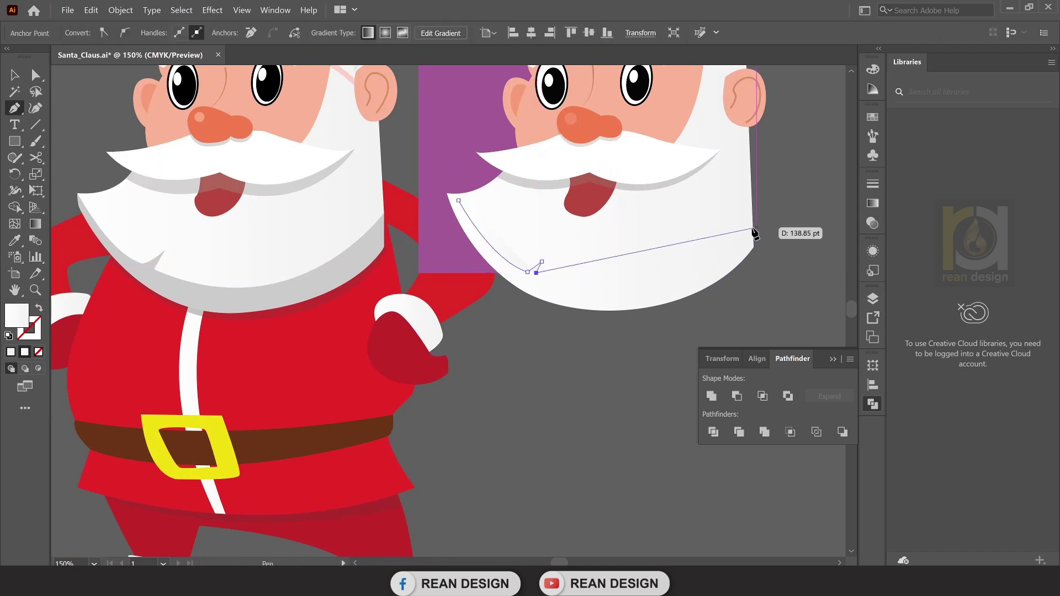
mouse_move(698, 237)
left_mouse_down()
mouse_move(582, 254)
mouse_move(705, 190)
mouse_move(721, 161)
left_mouse_up()
left_click(637, 248)
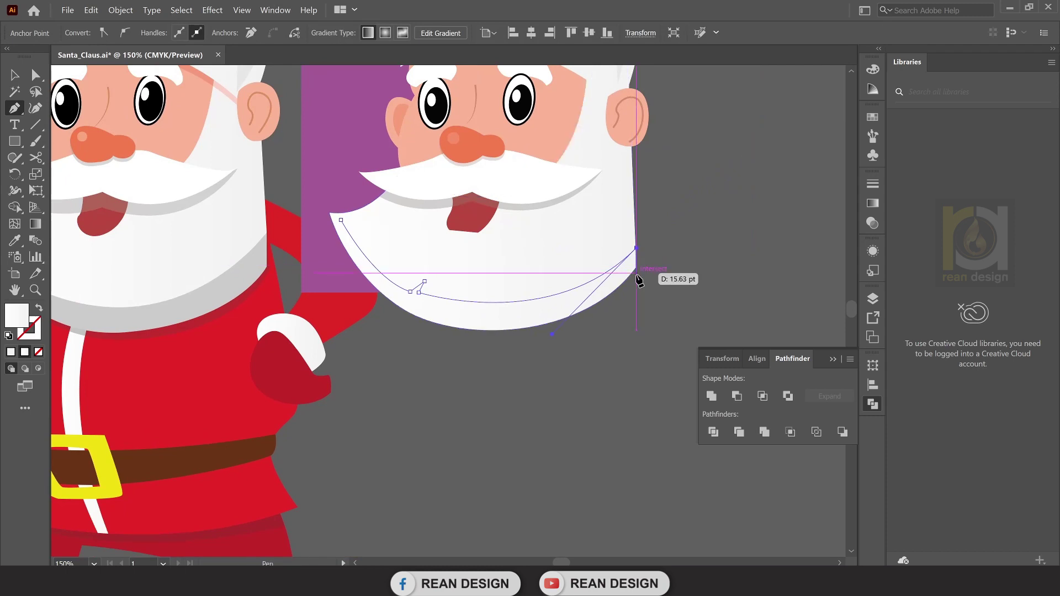
scroll(639, 279, "up", 2)
scroll(638, 269, "down", 1)
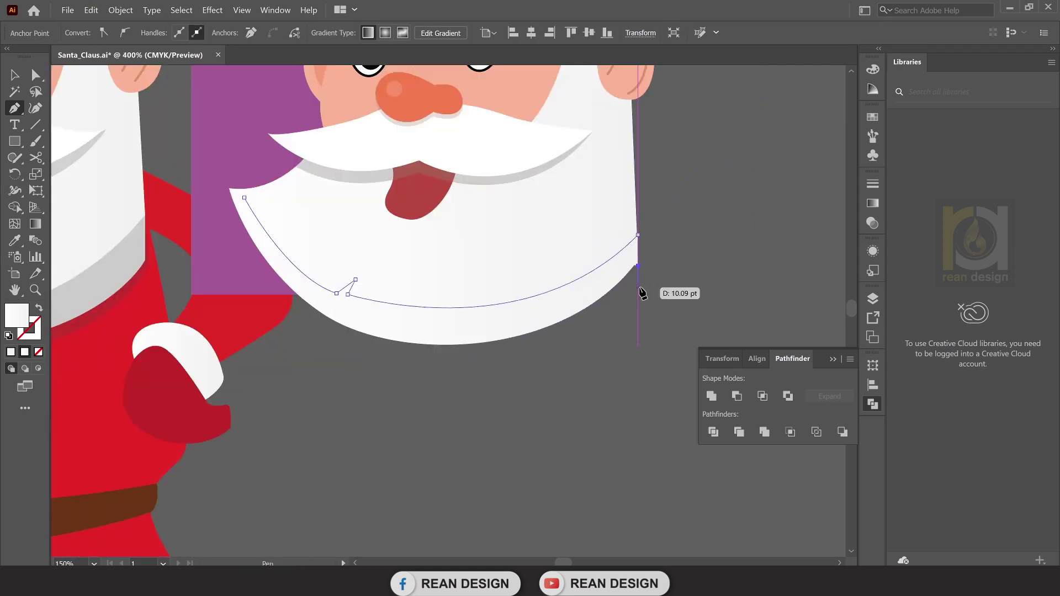
left_click_drag(282, 334, 215, 316)
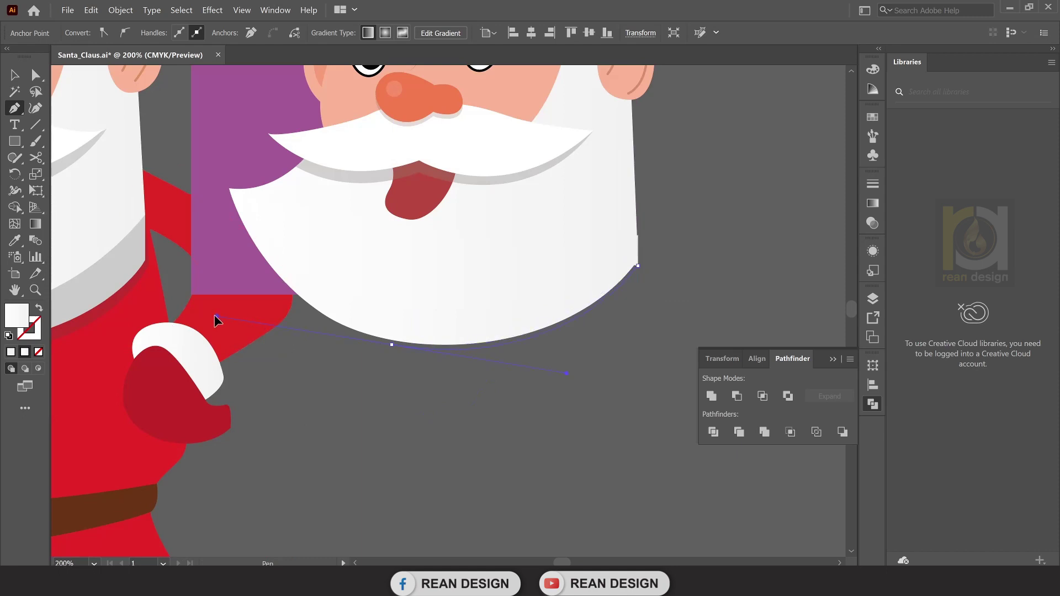
left_click(230, 188)
Move the beard shadow's top-left anchor up and pull its lower curve handle left.
left_click(245, 197, "ctrl")
key("ctrl+plus")
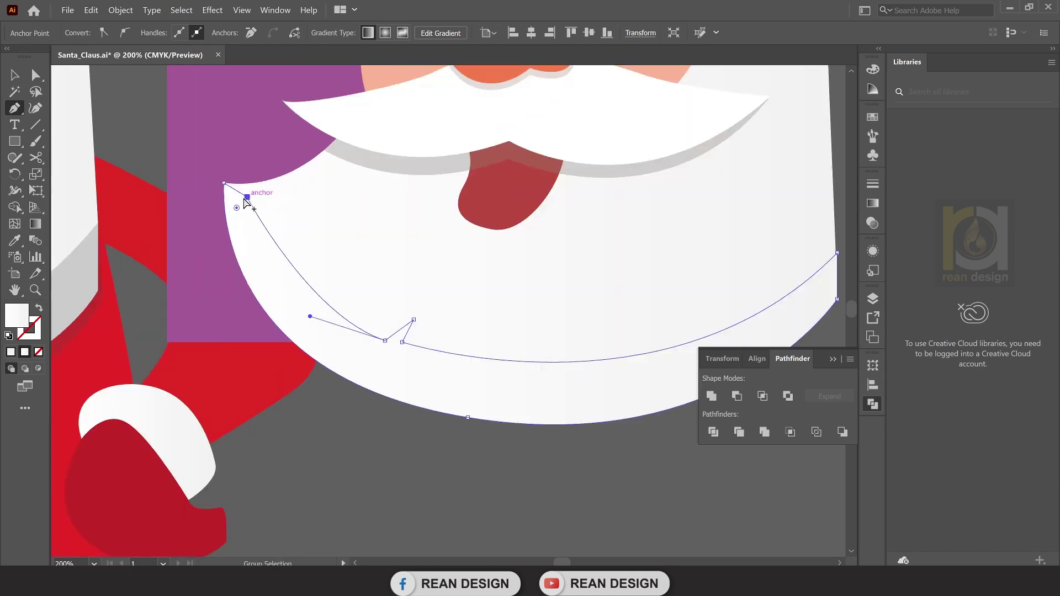
left_click_drag(246, 198, 239, 180)
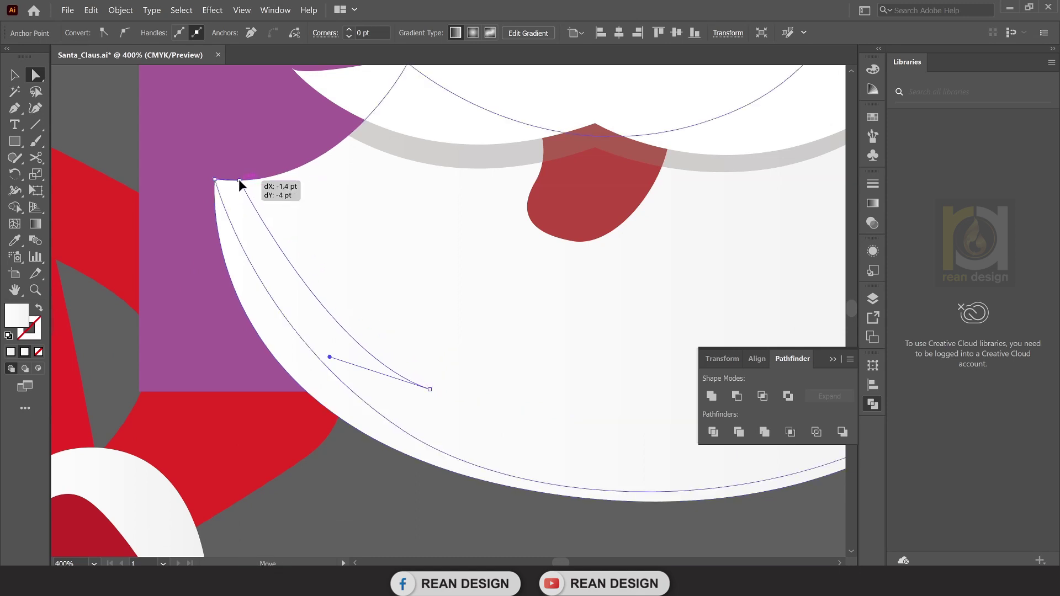
left_click_drag(330, 358, 274, 347)
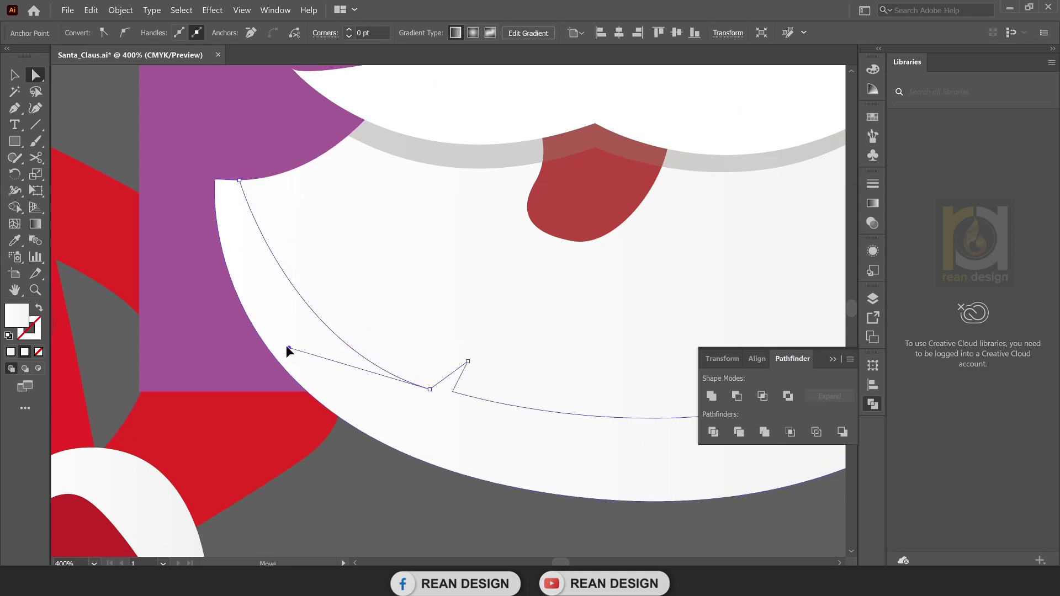
key("ctrl+minus")
key("ctrl+minus")
key("ctrl+minus")
key("ctrl+minus")
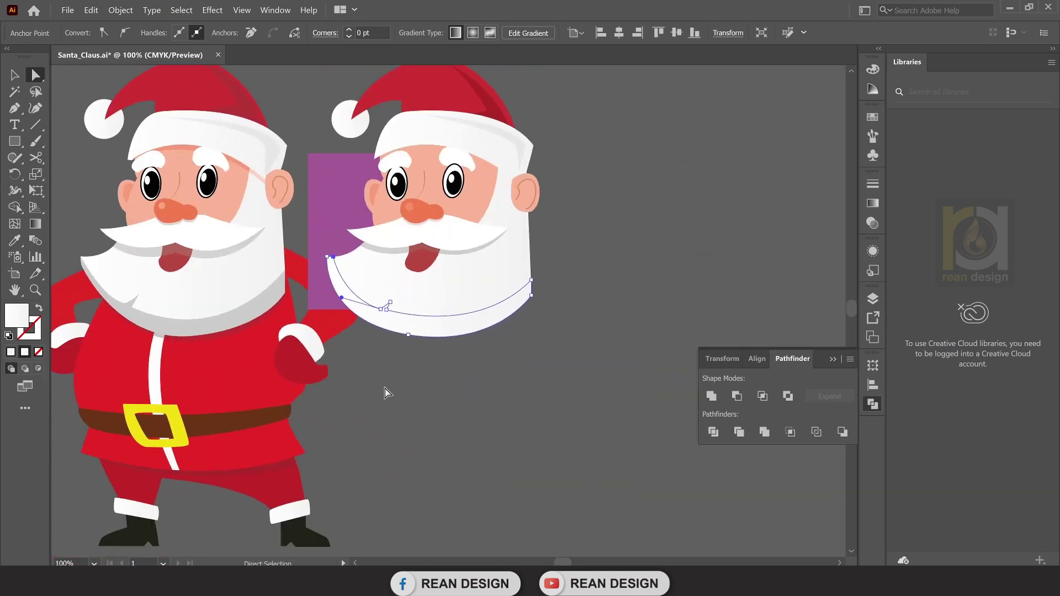
key("v")
left_click(408, 345)
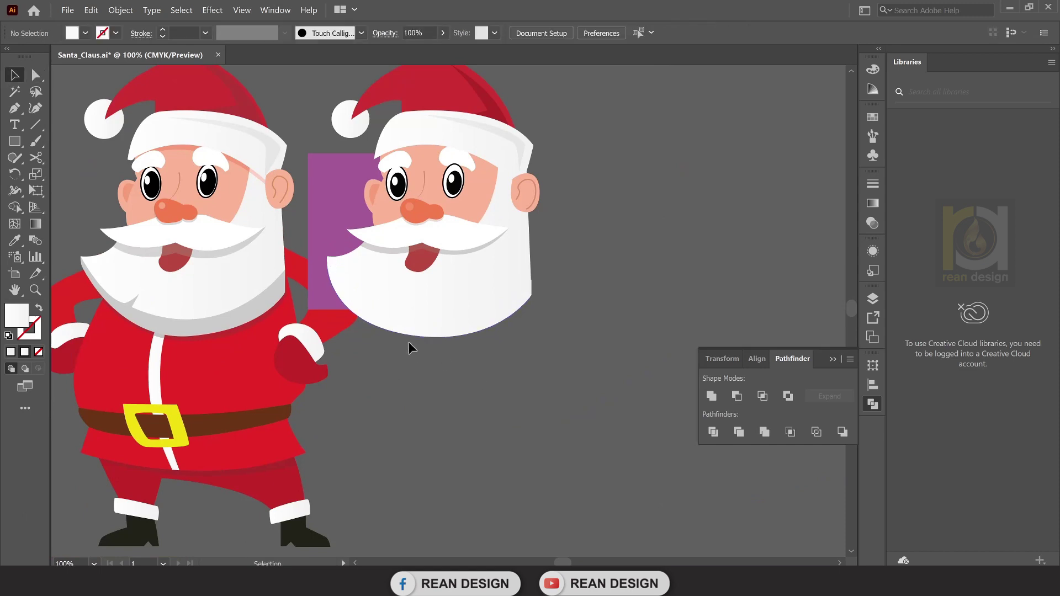
Colour the beard shadow with the left Santa's light grey using the Eyedropper.
key("ctrl+plus")
left_click(370, 331)
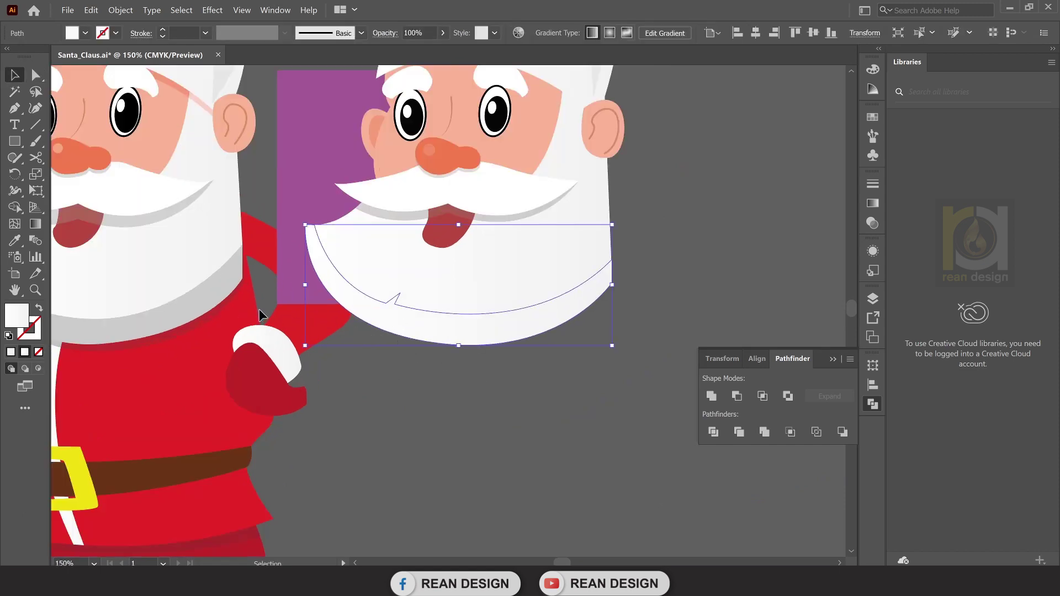
key("i")
left_click(257, 294)
left_click(15, 75)
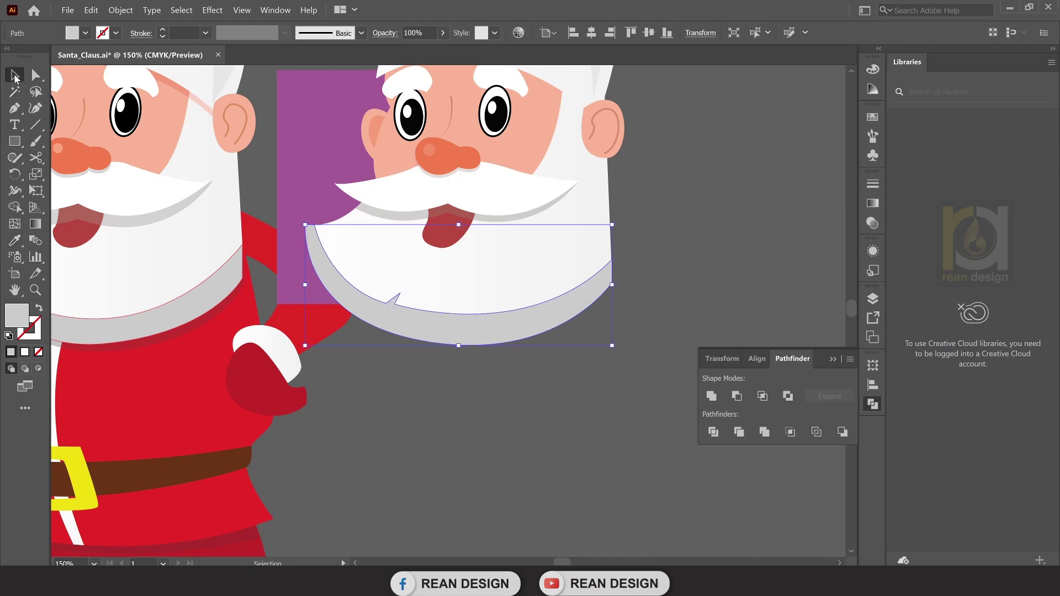
left_click(556, 357)
Select the purple rectangle behind the face and delete it.
scroll(556, 356, "down", 1)
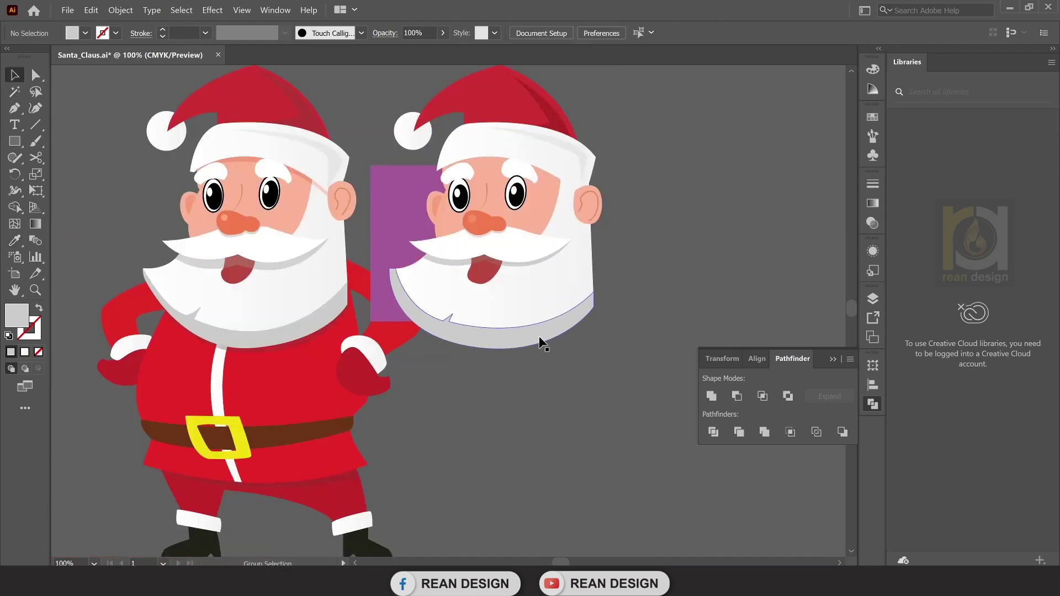
scroll(539, 338, "up", 1)
scroll(588, 386, "down", 1)
scroll(543, 391, "down", 1)
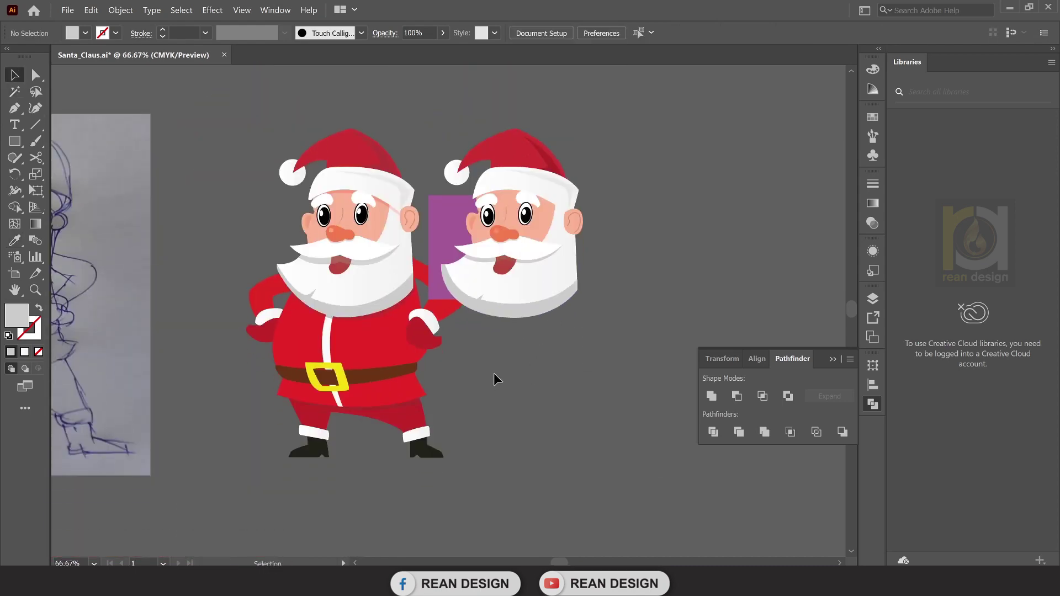
scroll(512, 359, "up", 1)
left_click(416, 205)
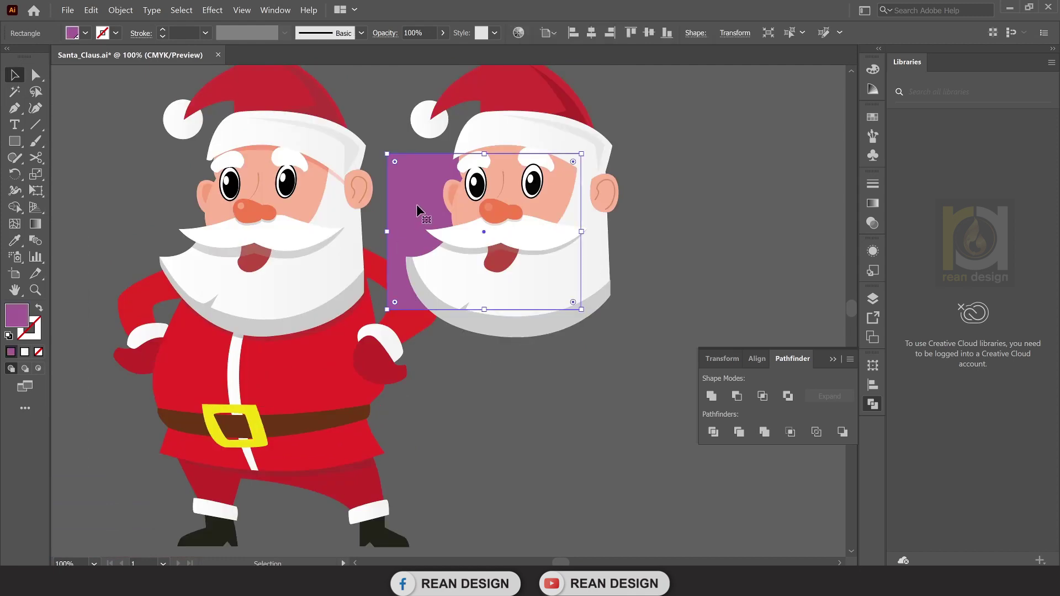
key("Delete")
Draw a curved shadow shape under the right Santa's hat brim, from ear to eyebrow.
scroll(417, 204, "up", 1)
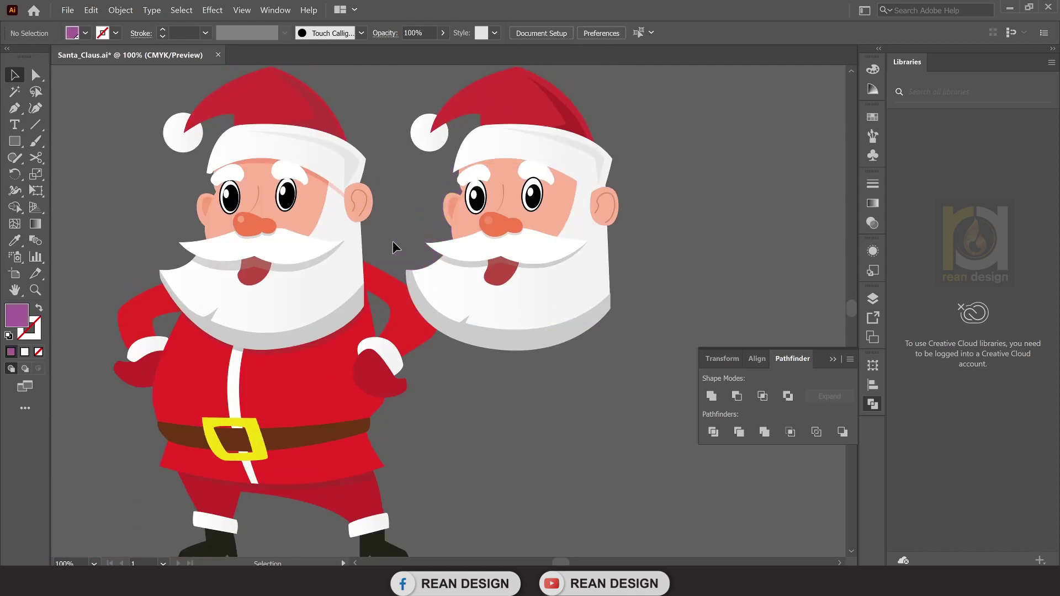
scroll(618, 245, "up", 1)
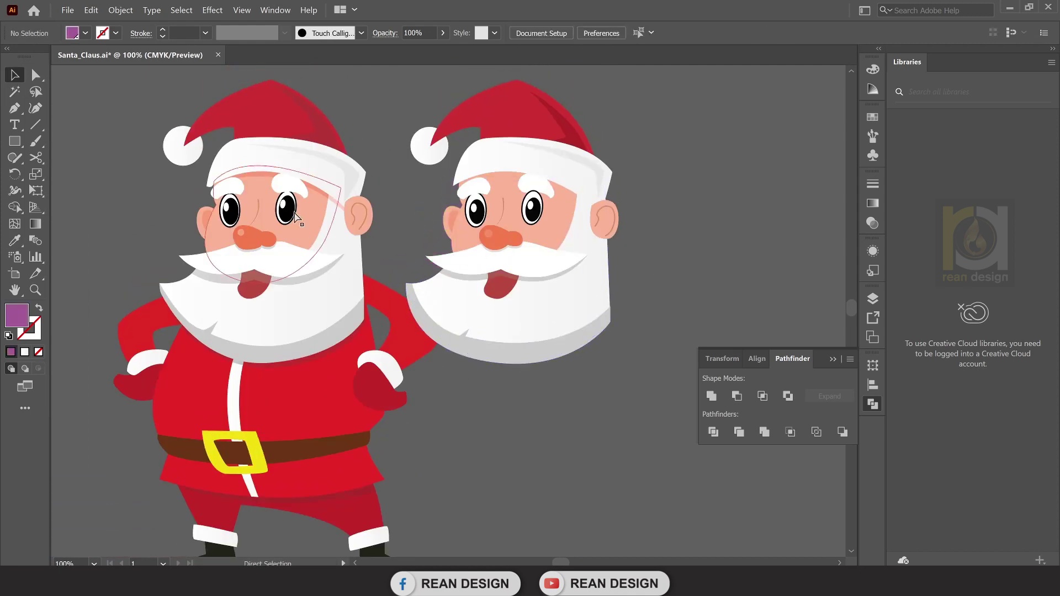
scroll(498, 183, "up", 1)
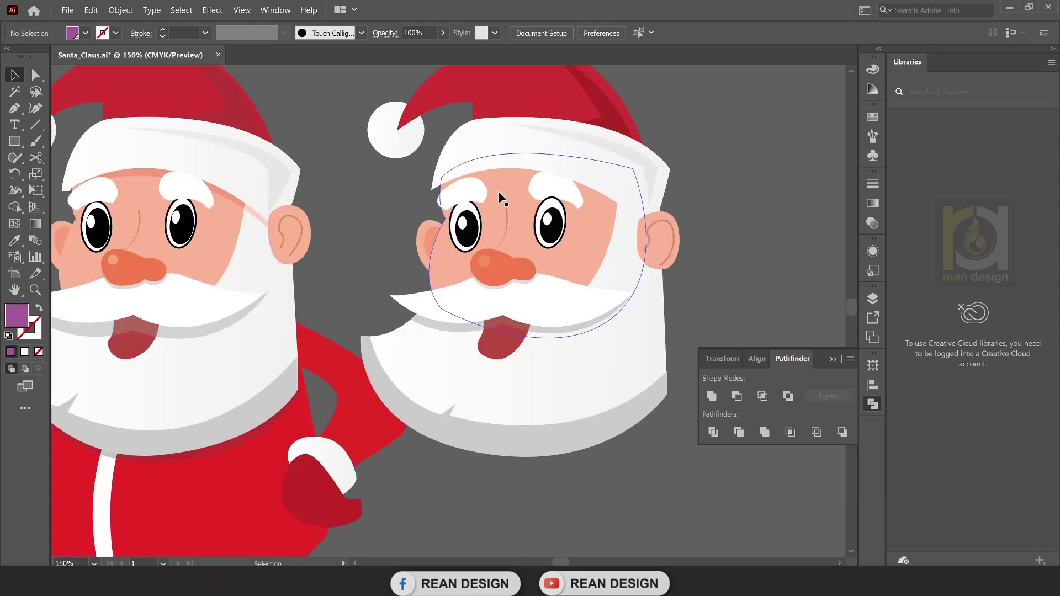
left_click(491, 190)
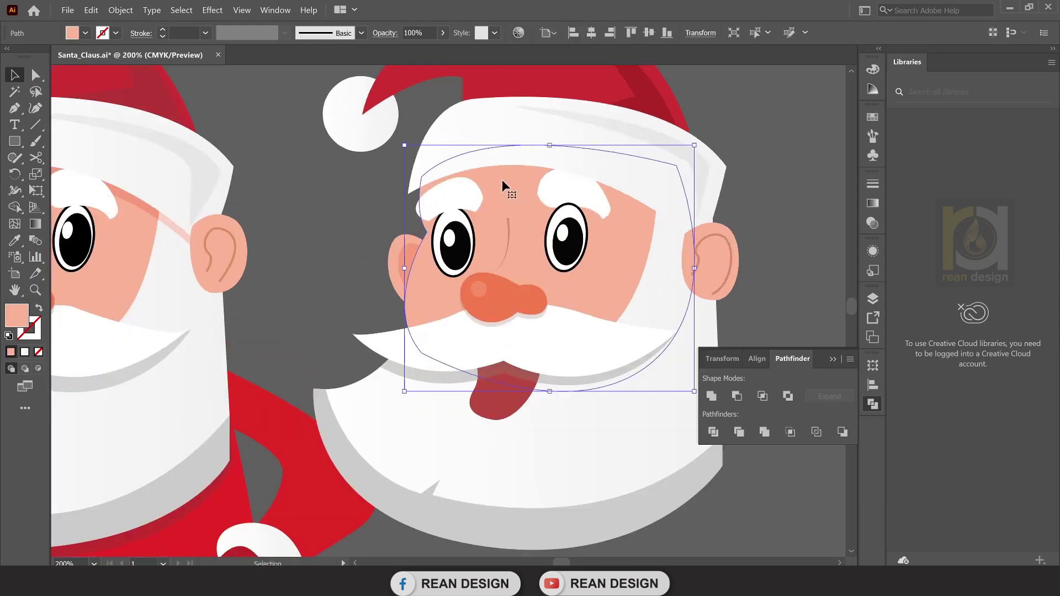
scroll(502, 182, "up", 1)
mouse_move(241, 173)
left_mouse_down()
mouse_move(480, 177)
mouse_move(406, 190)
left_mouse_up()
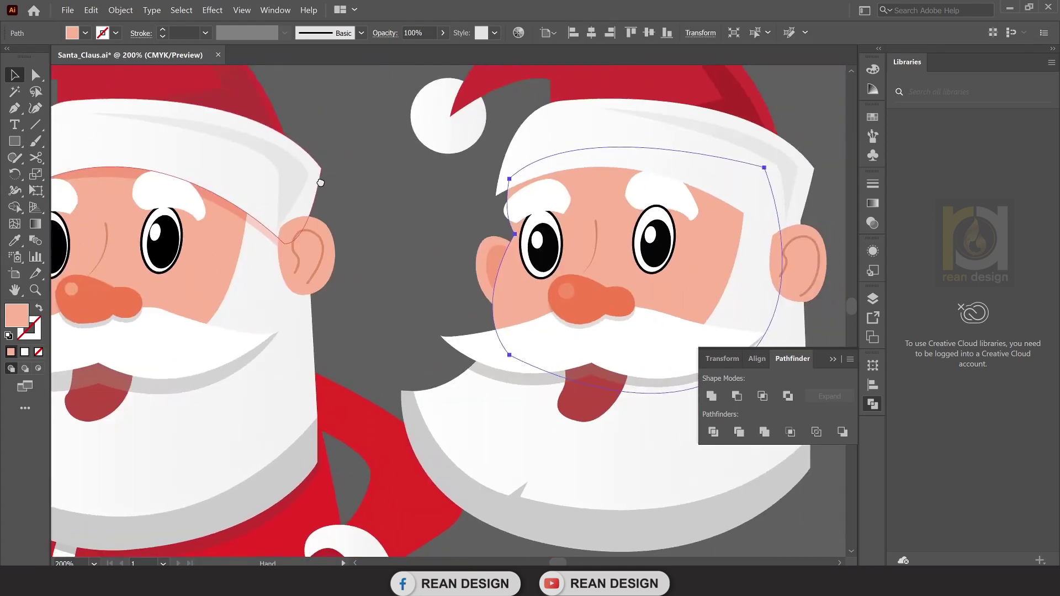
left_click(14, 107)
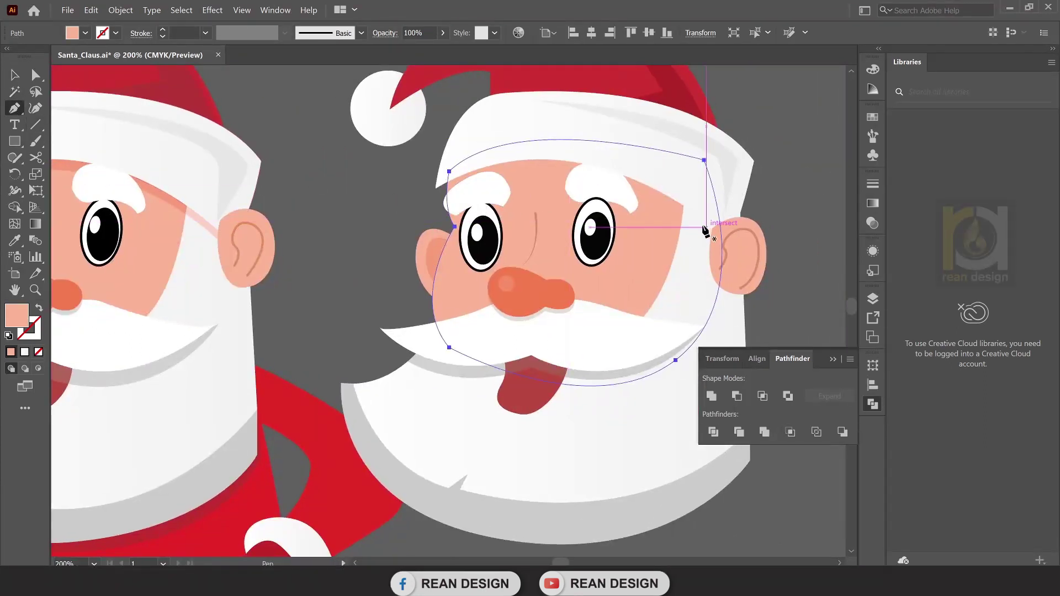
scroll(466, 184, "up", 2)
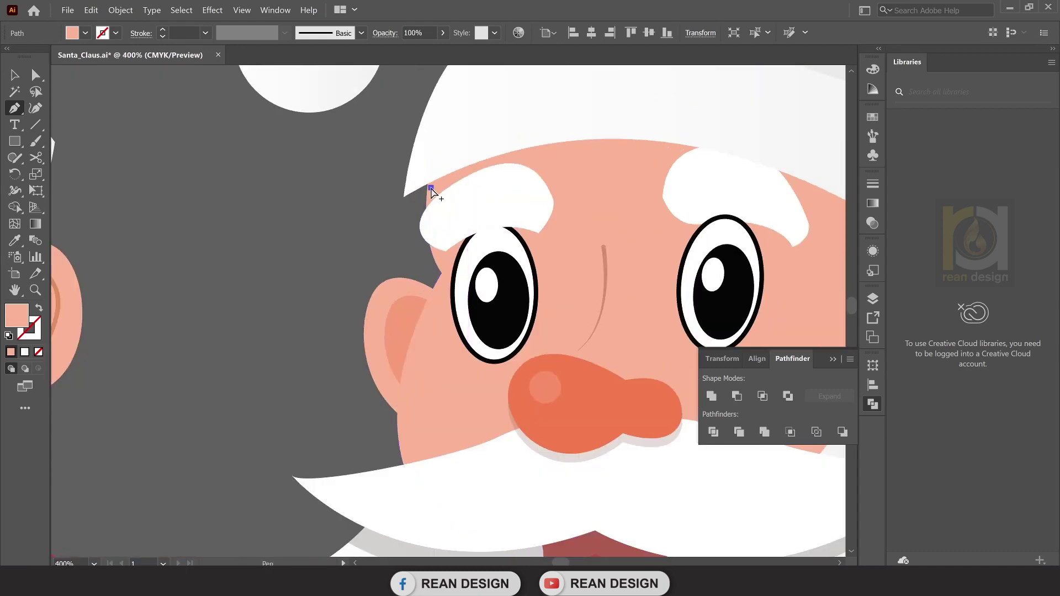
scroll(434, 191, "down", 2)
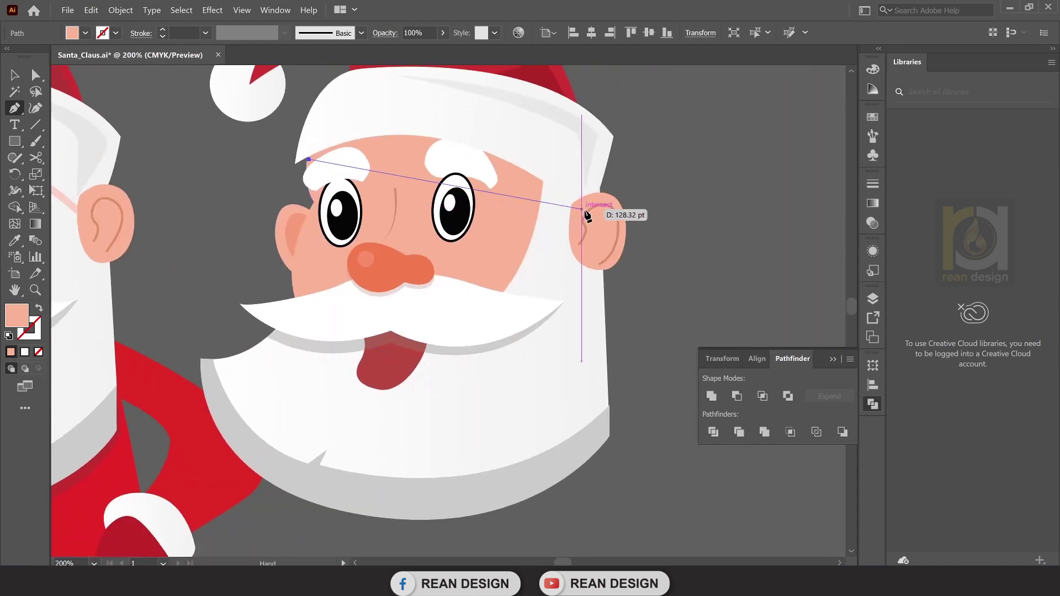
left_click_drag(580, 216, 719, 335)
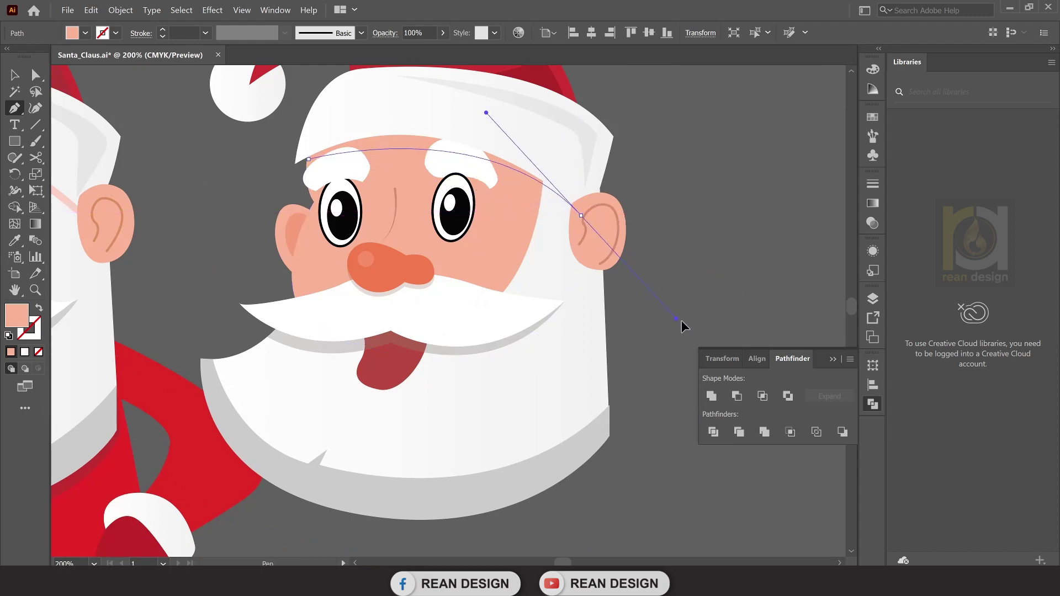
left_click_drag(719, 335, 722, 338)
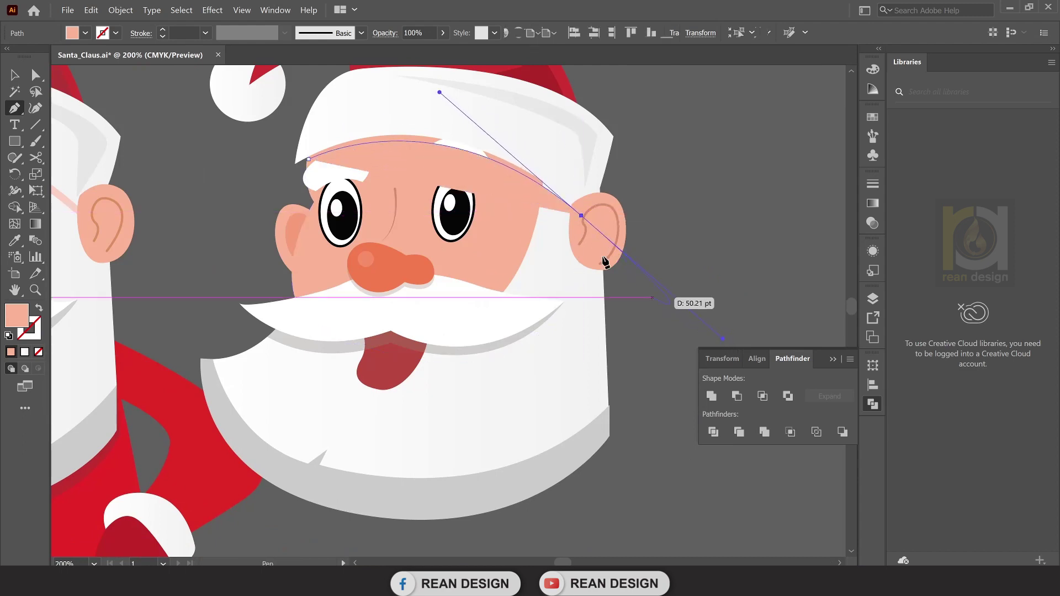
left_click_drag(581, 216, 586, 195)
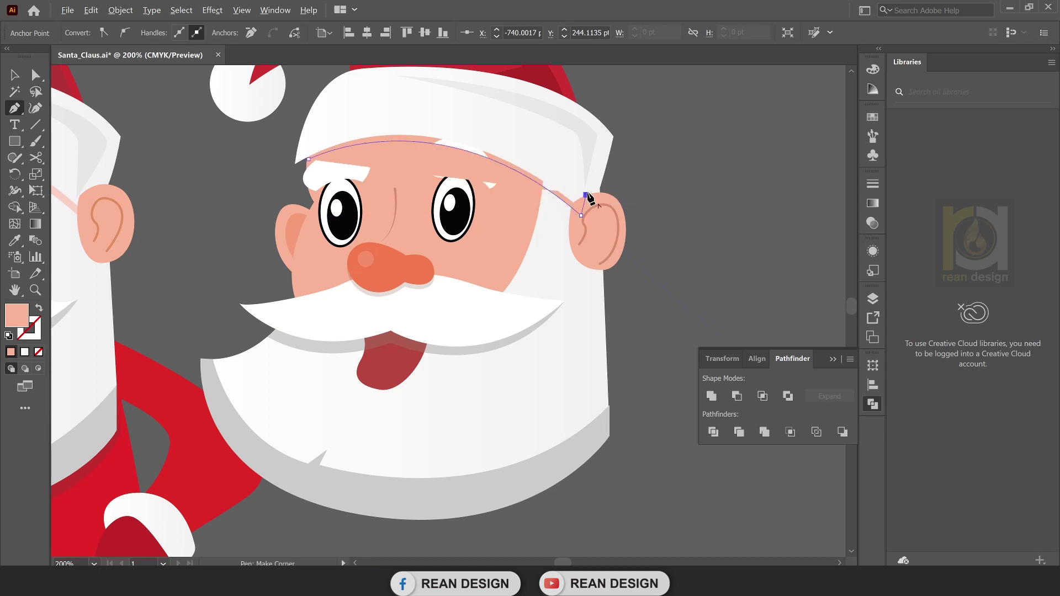
left_click_drag(309, 147, 156, 219)
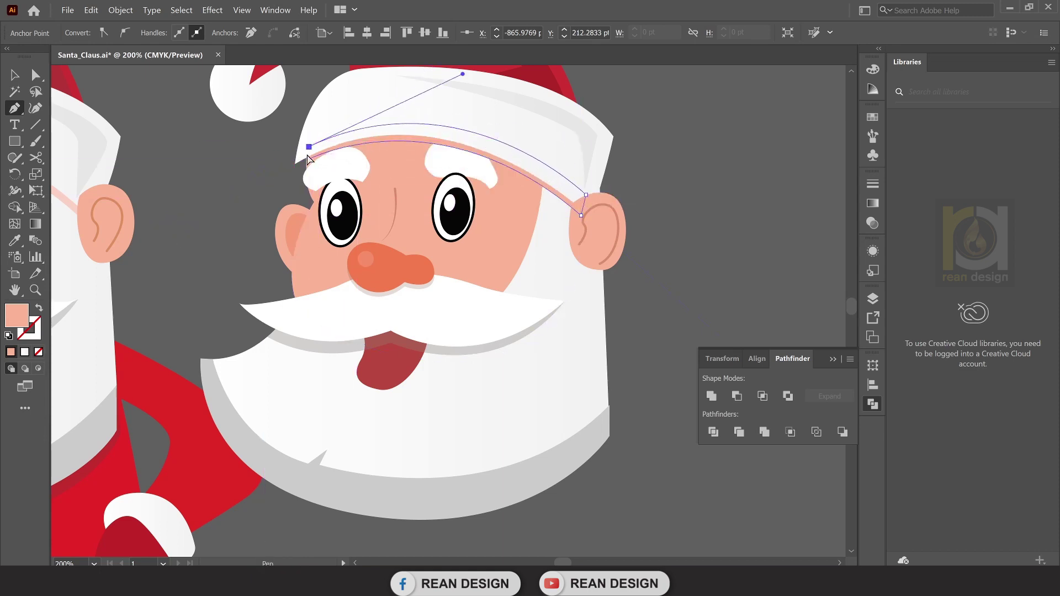
scroll(308, 148, "up", 3)
left_click(319, 170)
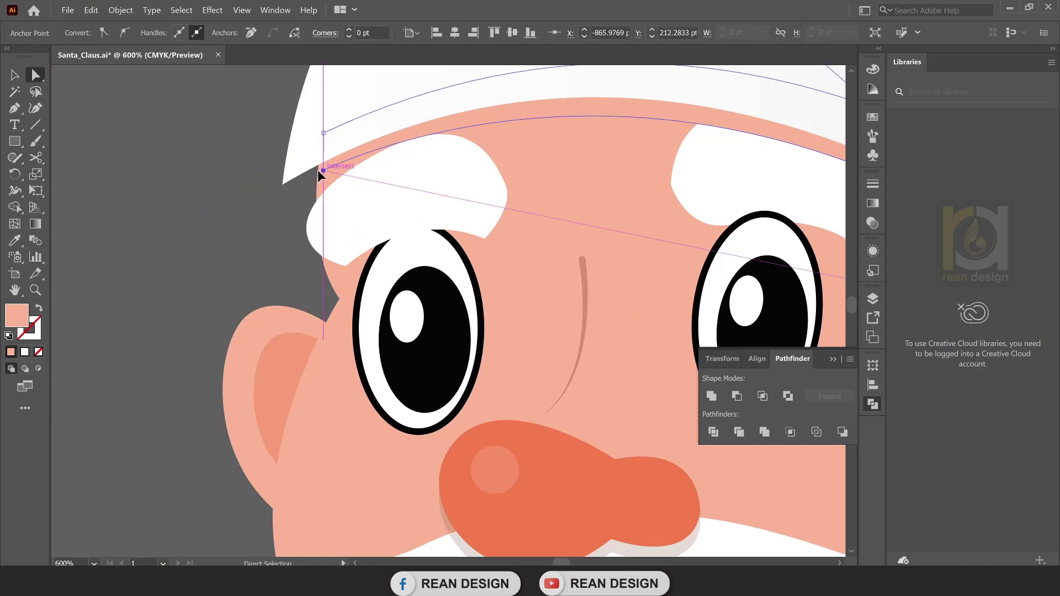
left_click_drag(319, 169, 314, 159)
scroll(314, 159, "down", 4)
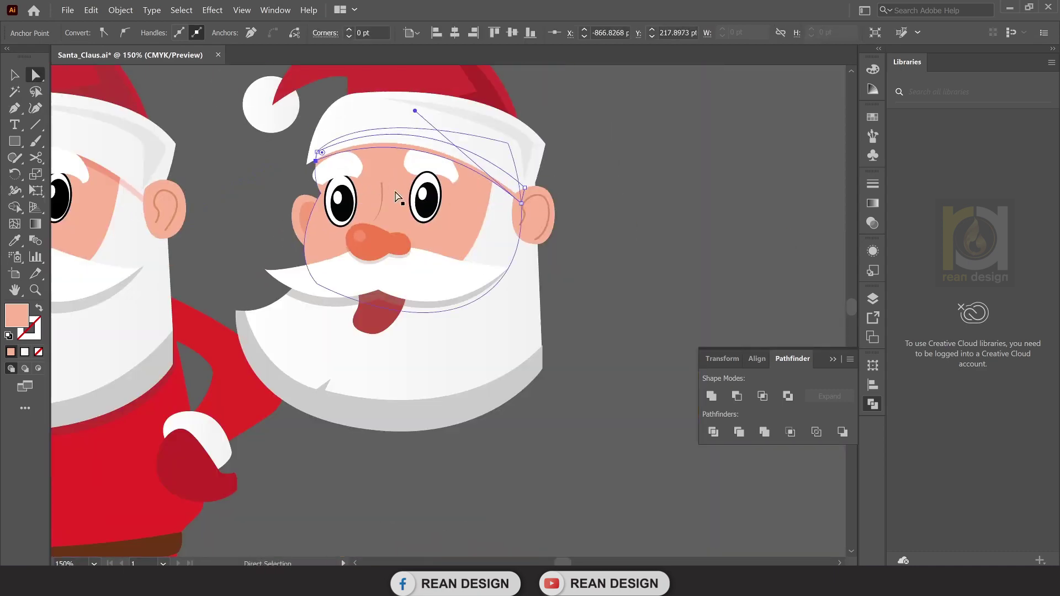
Fill the shadow shape with the moustache's grey and deselect it.
key("i")
left_click(441, 302)
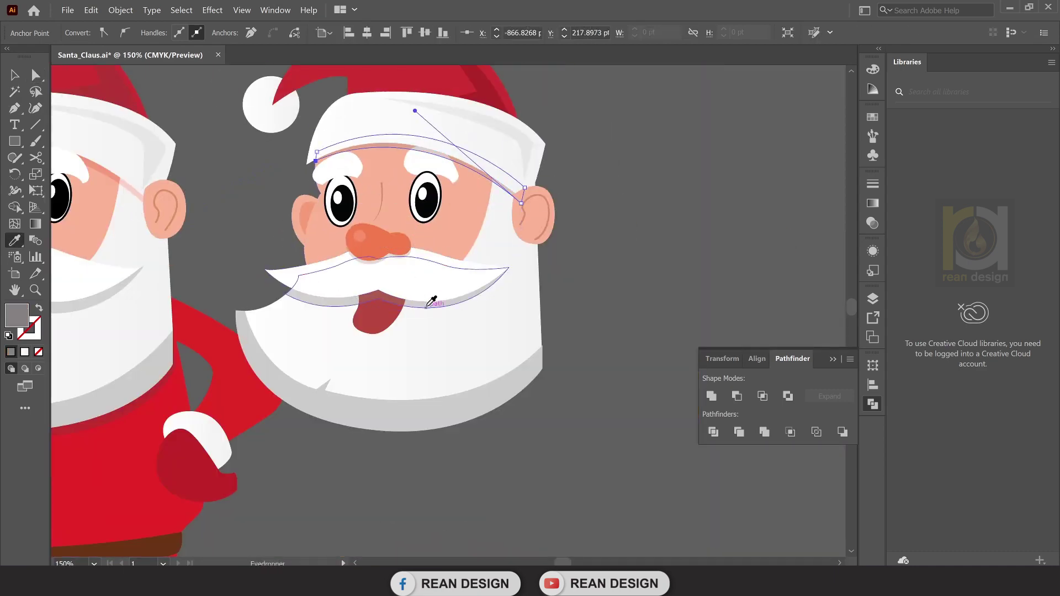
left_click(15, 76)
left_click(747, 200)
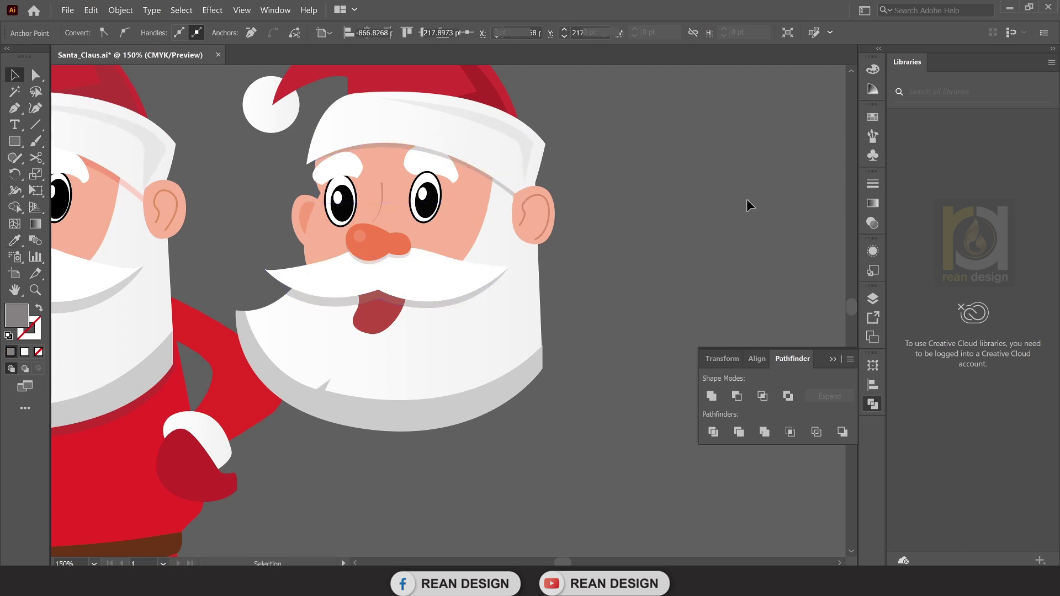
scroll(674, 241, "down", 2)
scroll(694, 204, "down", 1)
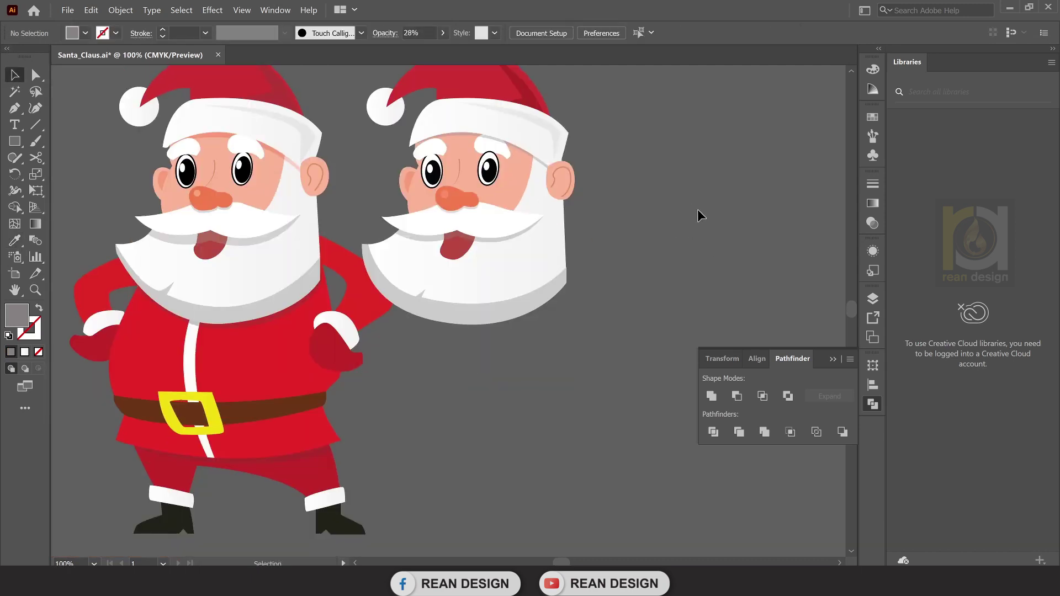
Move the reference Santa further left so both Santas are framed.
left_click_drag(700, 205, 681, 220)
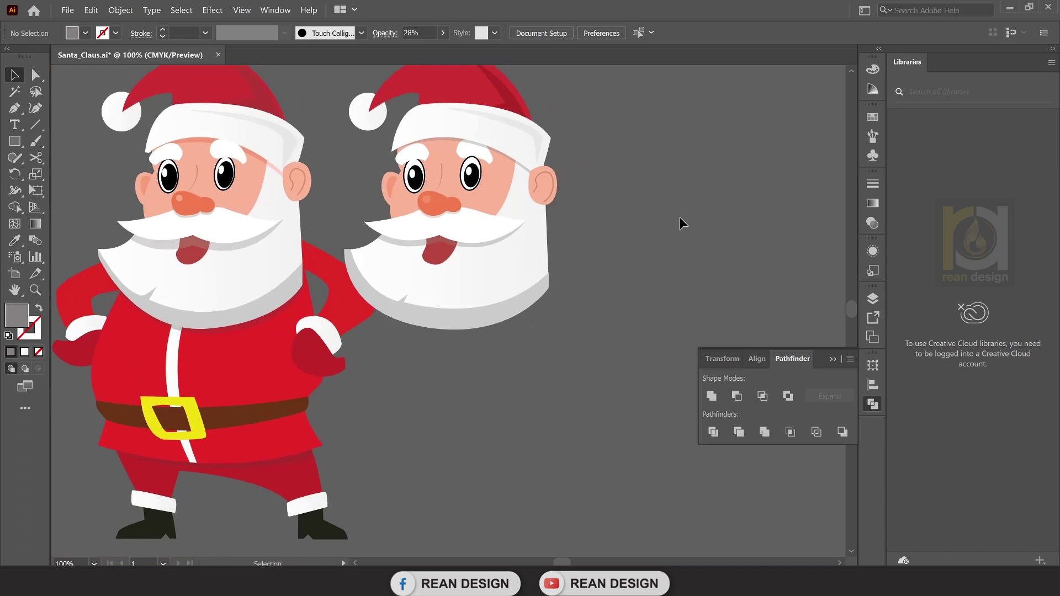
scroll(680, 217, "up", 2)
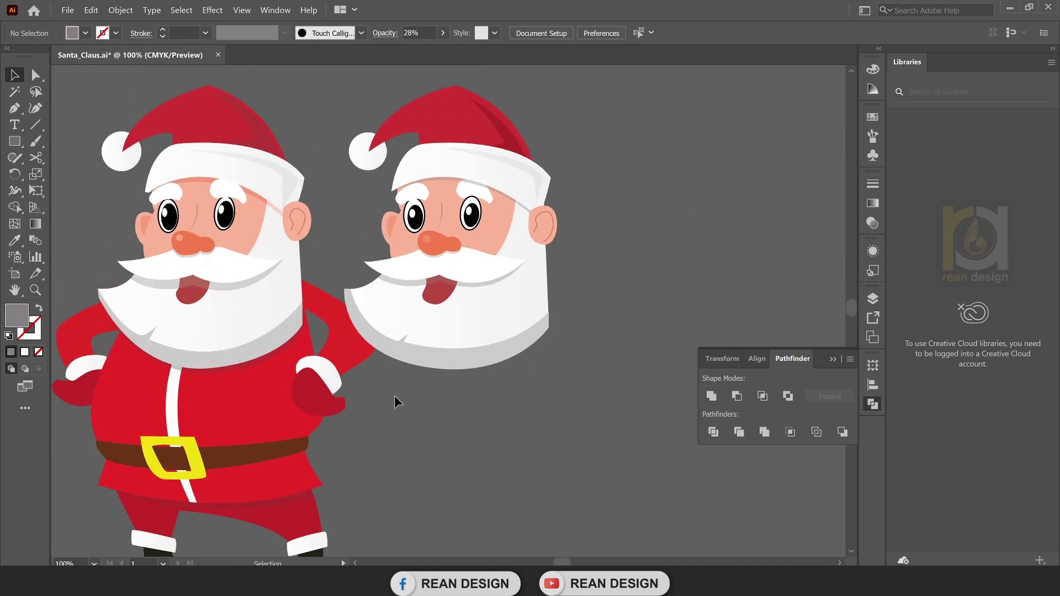
mouse_move(240, 310)
left_mouse_down()
mouse_move(271, 253)
mouse_move(260, 256)
mouse_move(278, 262)
left_mouse_up()
scroll(319, 241, "up", 2)
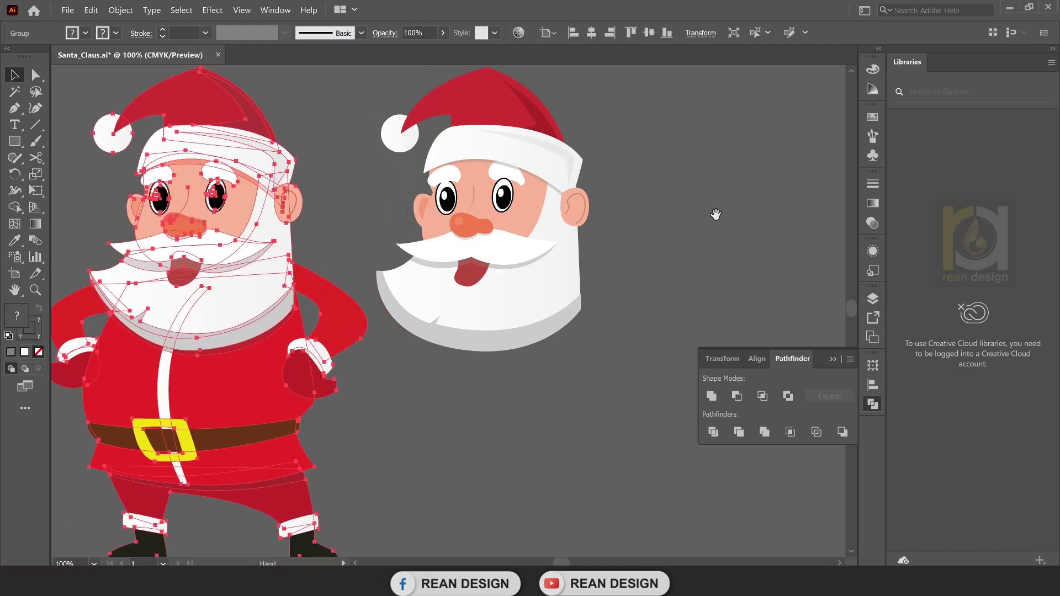
Show the Body layer and fill the right Santa's body with the reference coat red.
left_click(874, 299)
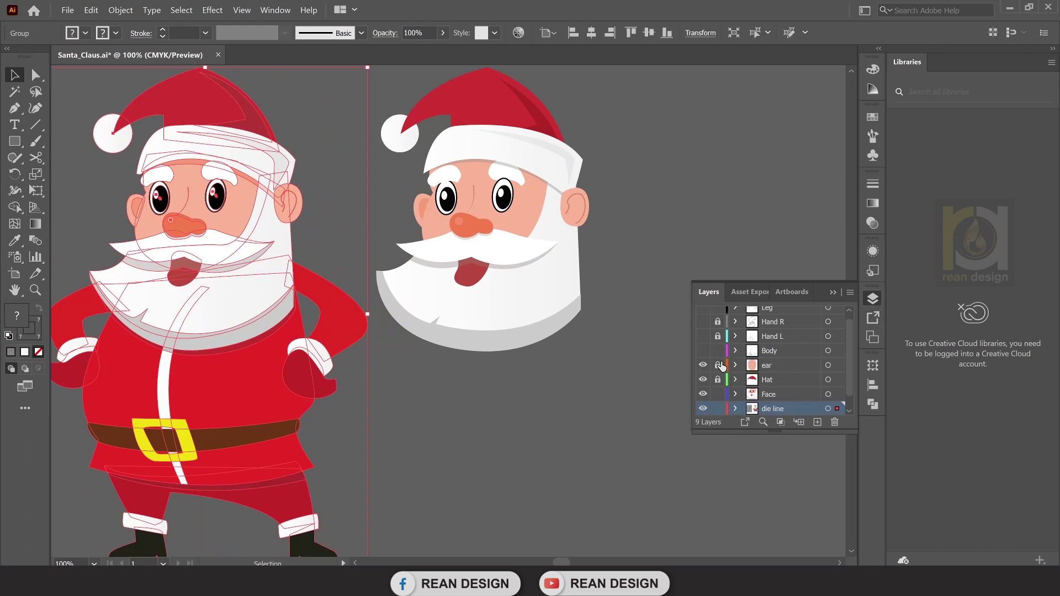
left_click(788, 353)
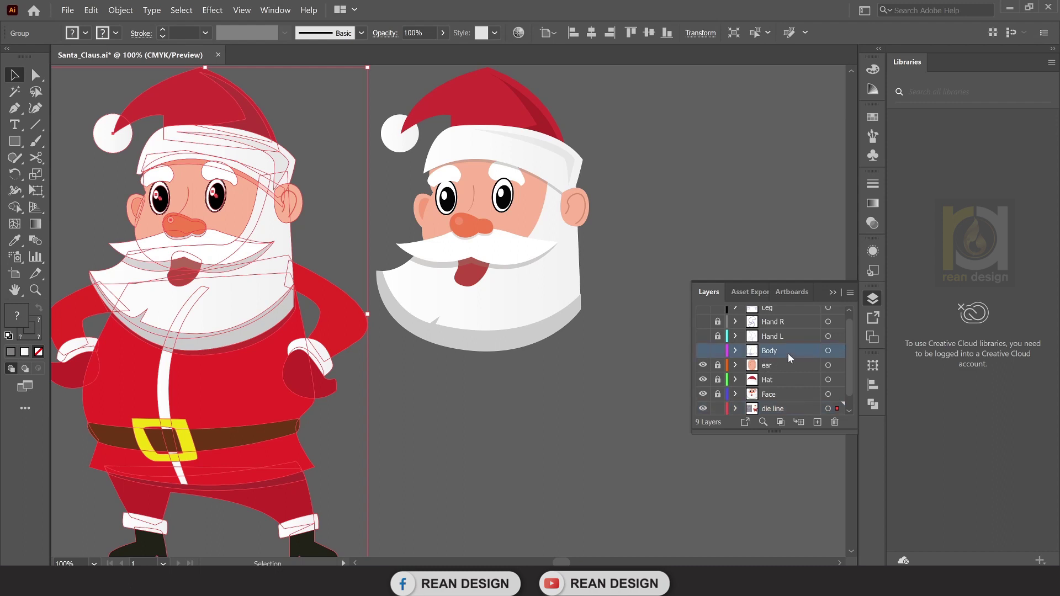
left_click(703, 351)
scroll(574, 369, "down", 2)
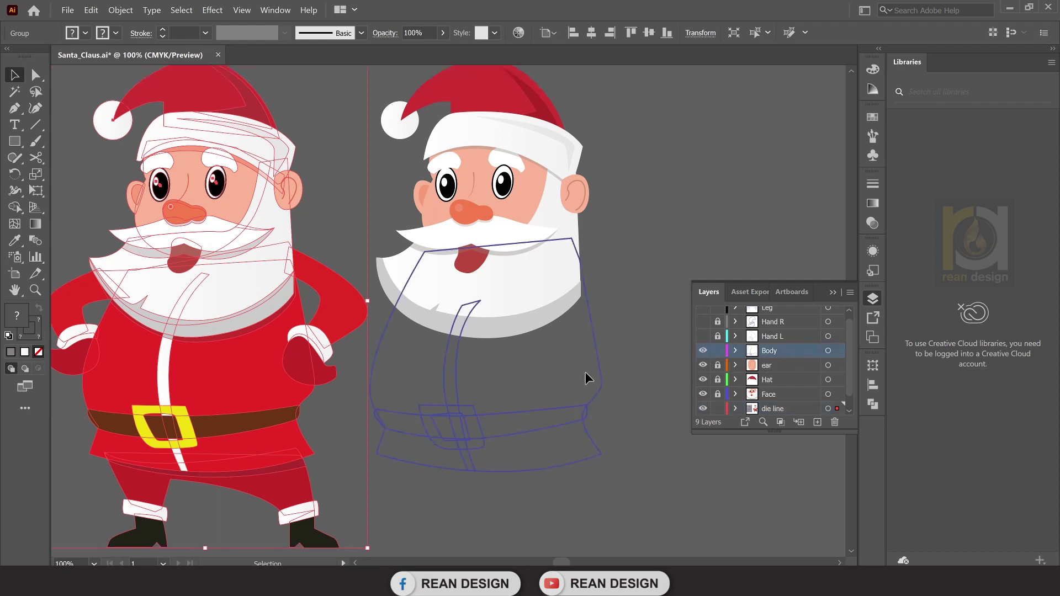
left_click(597, 340)
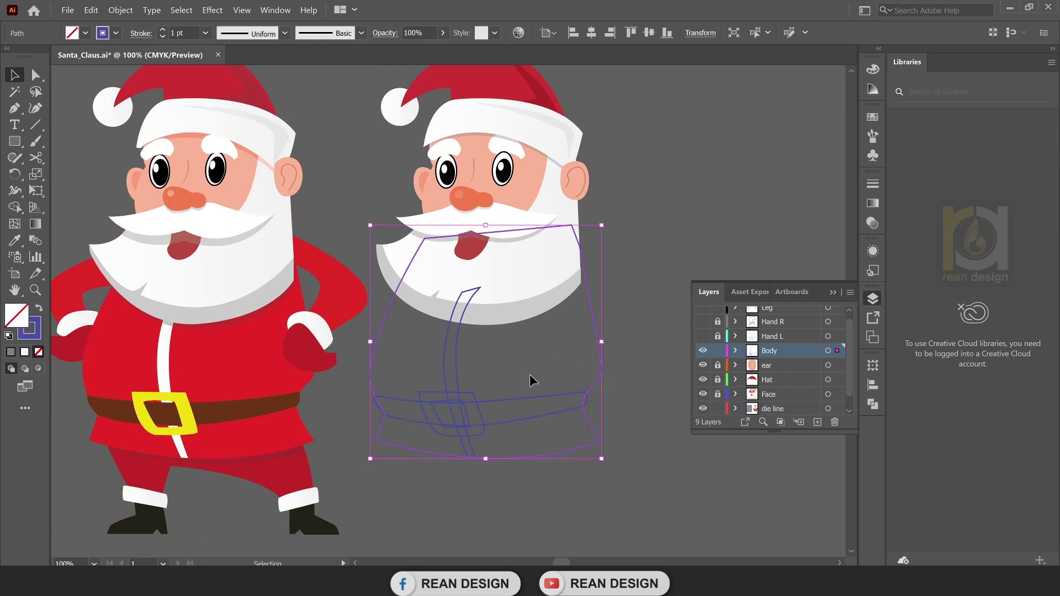
key("i")
left_click(243, 354)
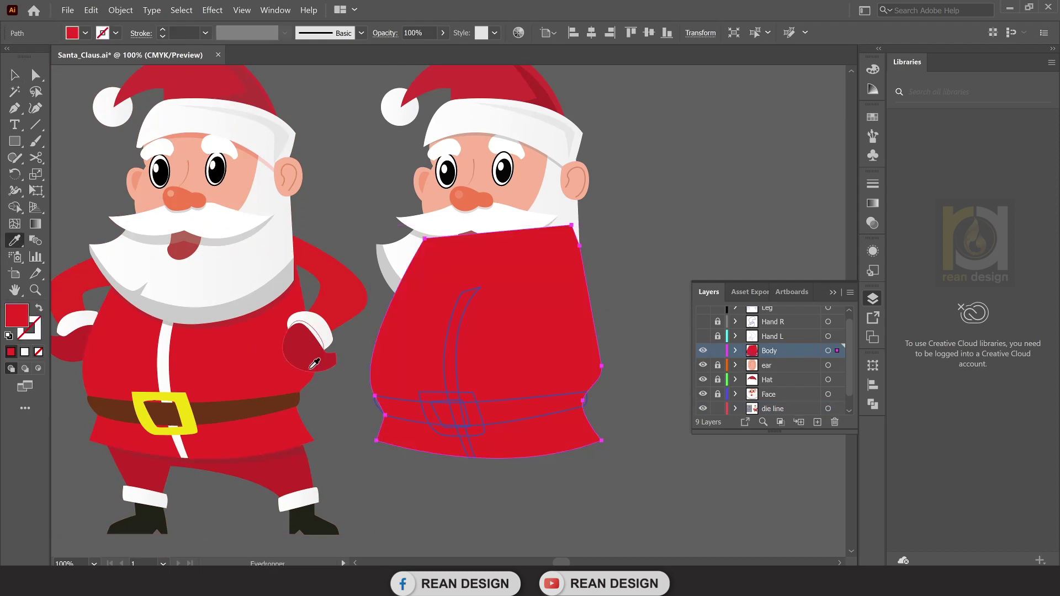
Colour the coat trim white, the belt brown and the buckle yellow from the reference.
key("v")
left_click(460, 326)
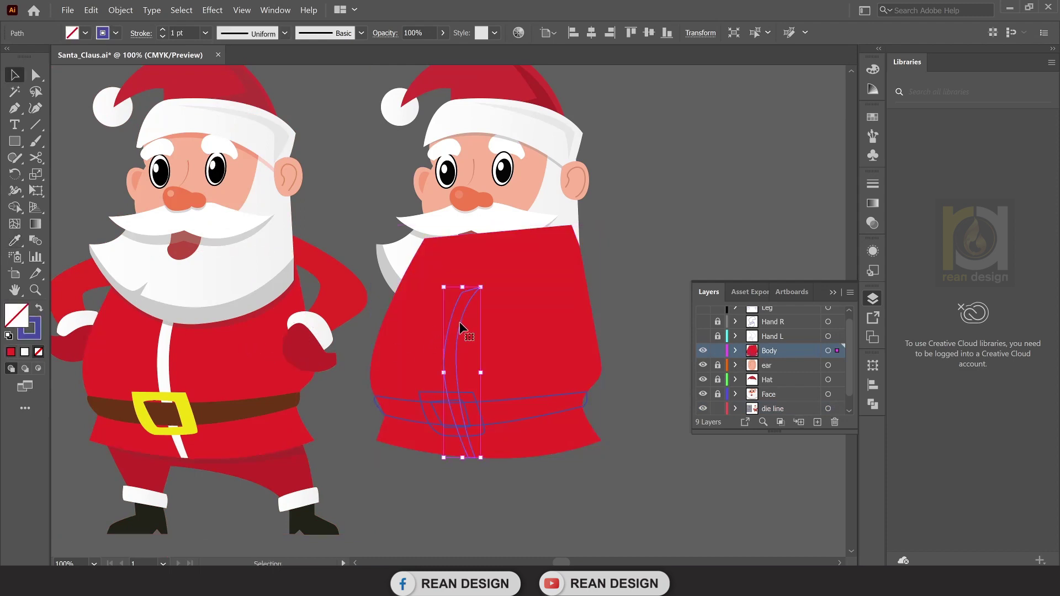
key("i")
left_click(165, 337)
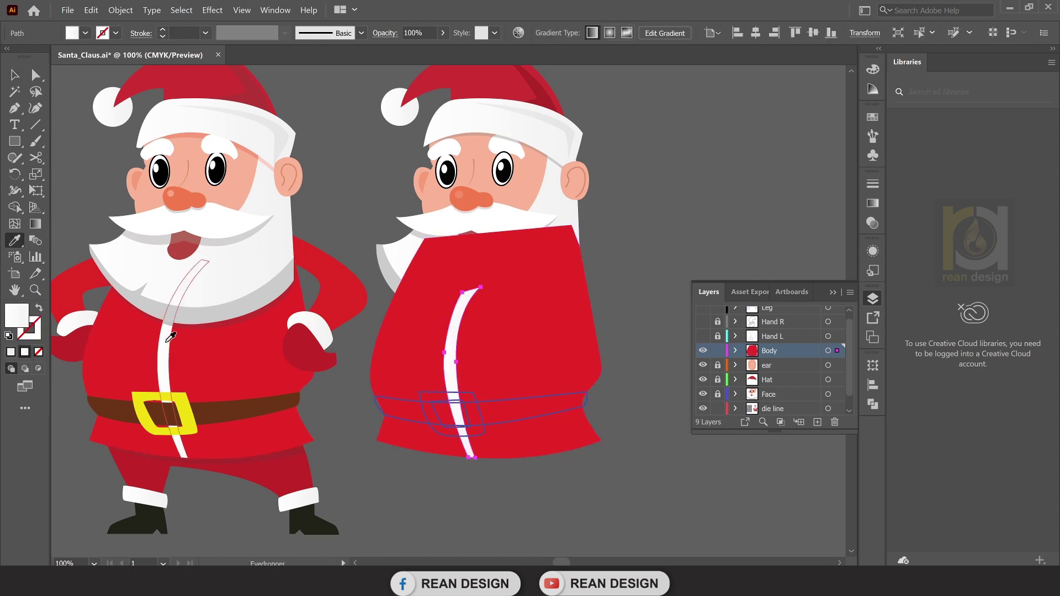
key("v")
left_click(511, 399)
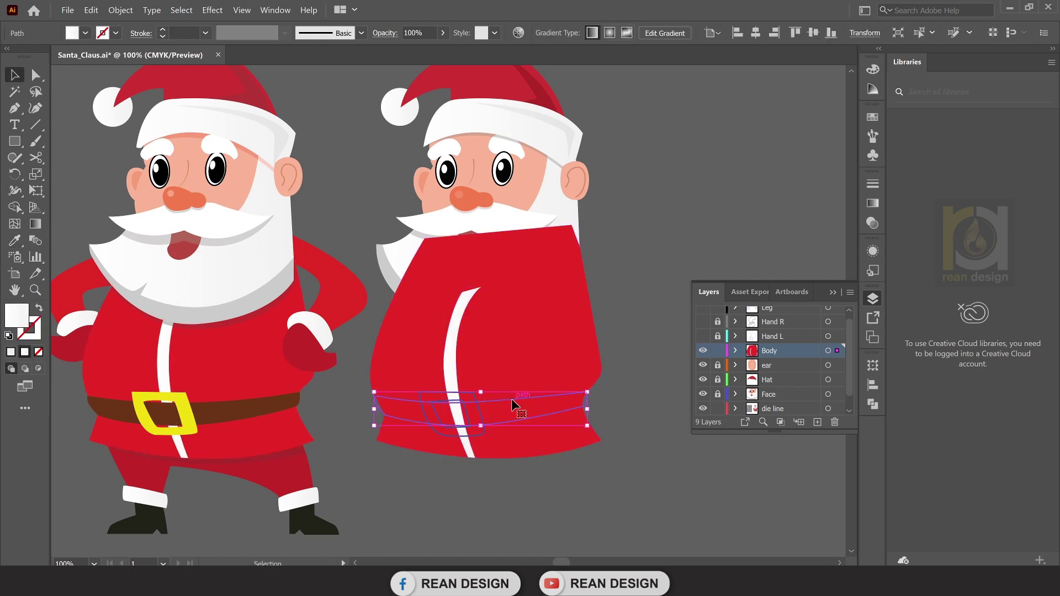
key("i")
left_click(130, 402)
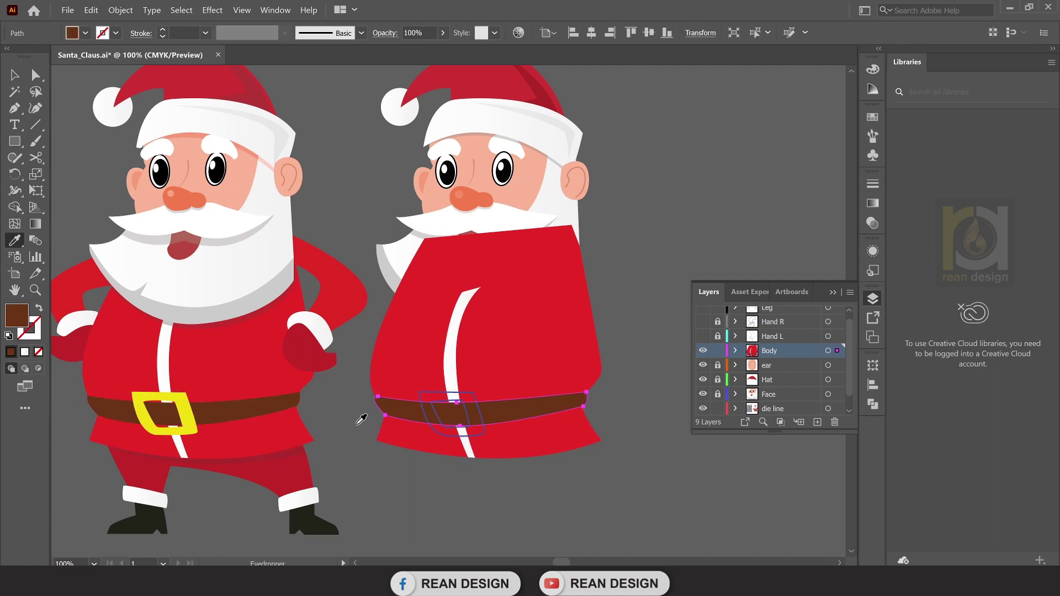
key("v")
left_click(451, 409)
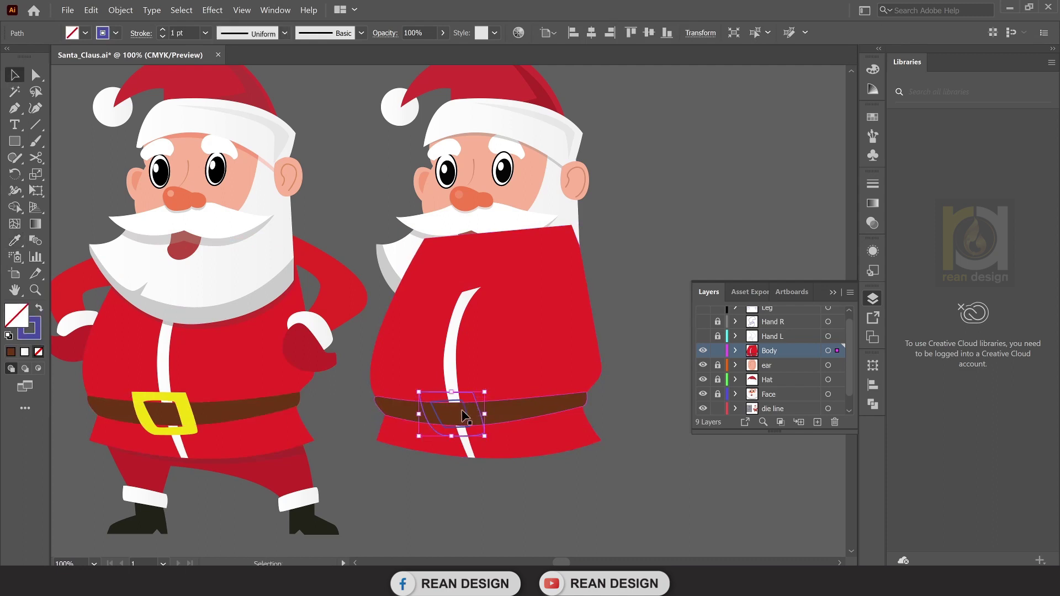
key("i")
left_click(138, 408)
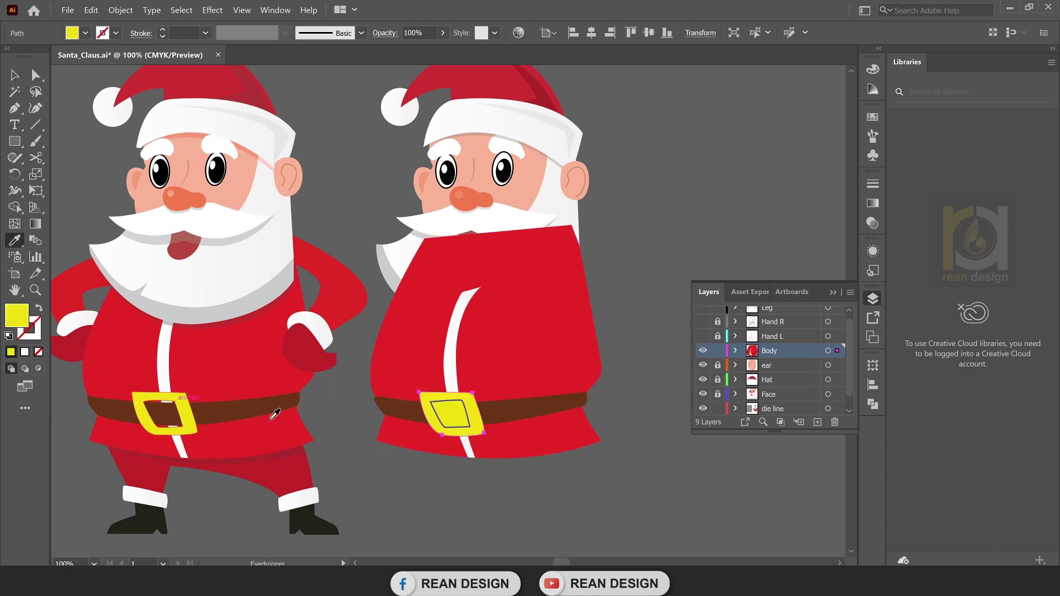
Cut the inner shape out of the yellow buckle with Pathfinder Minus Front.
scroll(468, 438, "up", 1)
key("v")
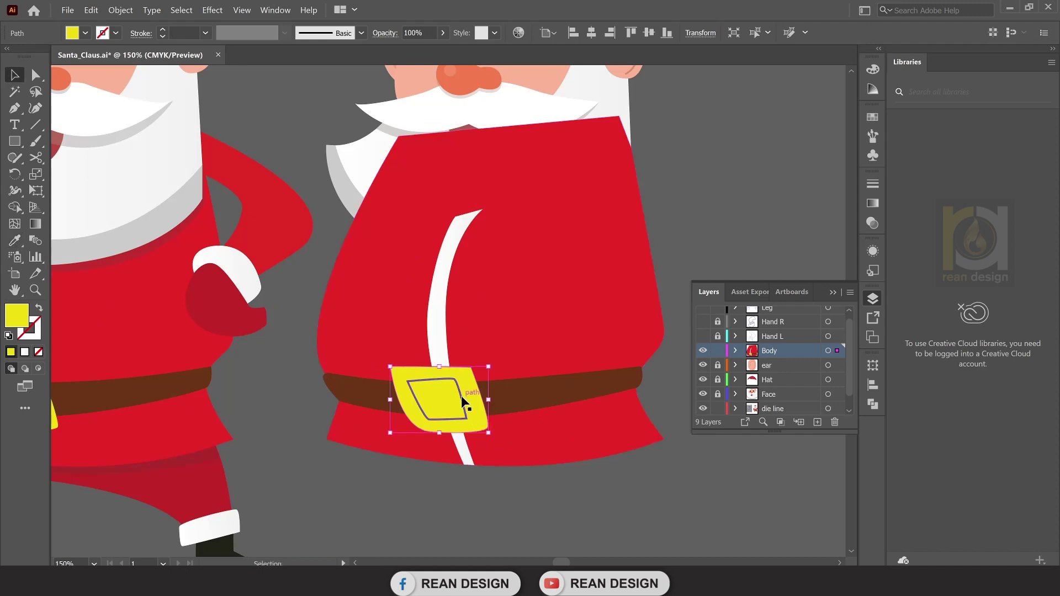
left_click(467, 404)
left_click(477, 407, "shift")
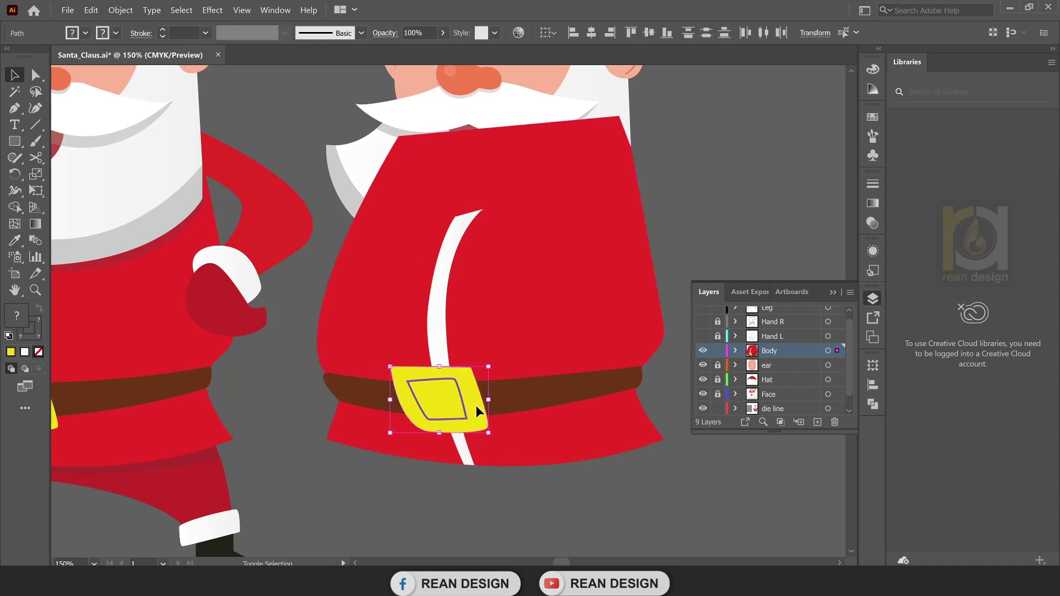
left_click(875, 406)
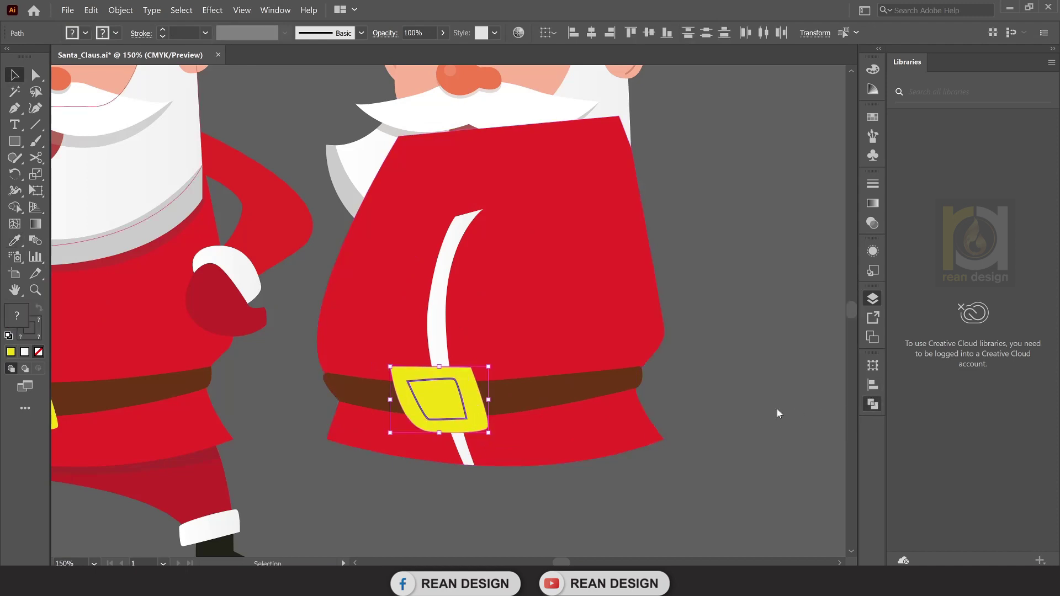
left_click(874, 404)
left_click(873, 406)
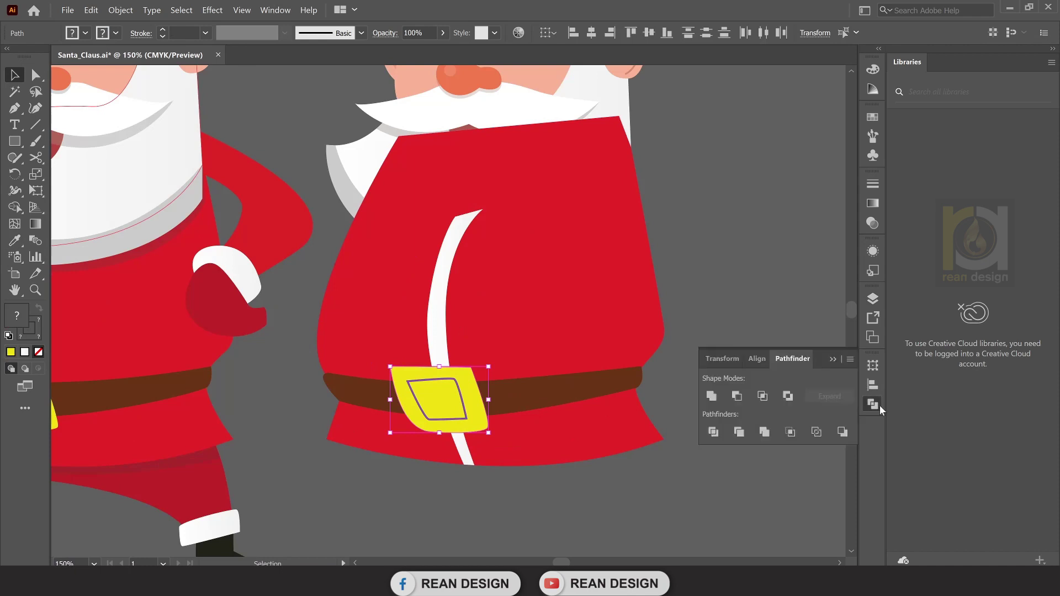
left_click(737, 397)
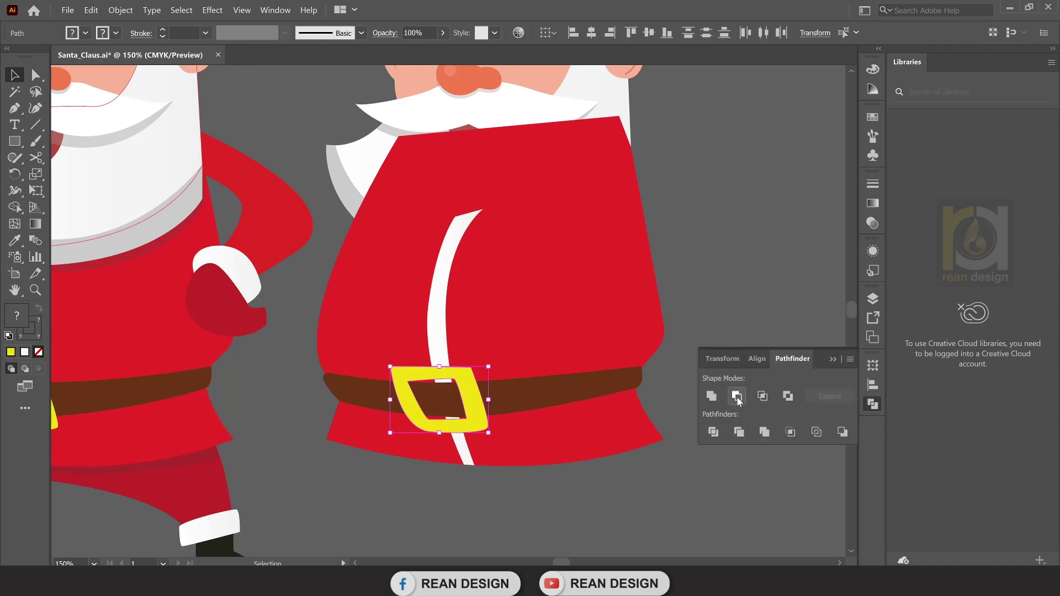
left_click(673, 469)
scroll(673, 469, "down", 1)
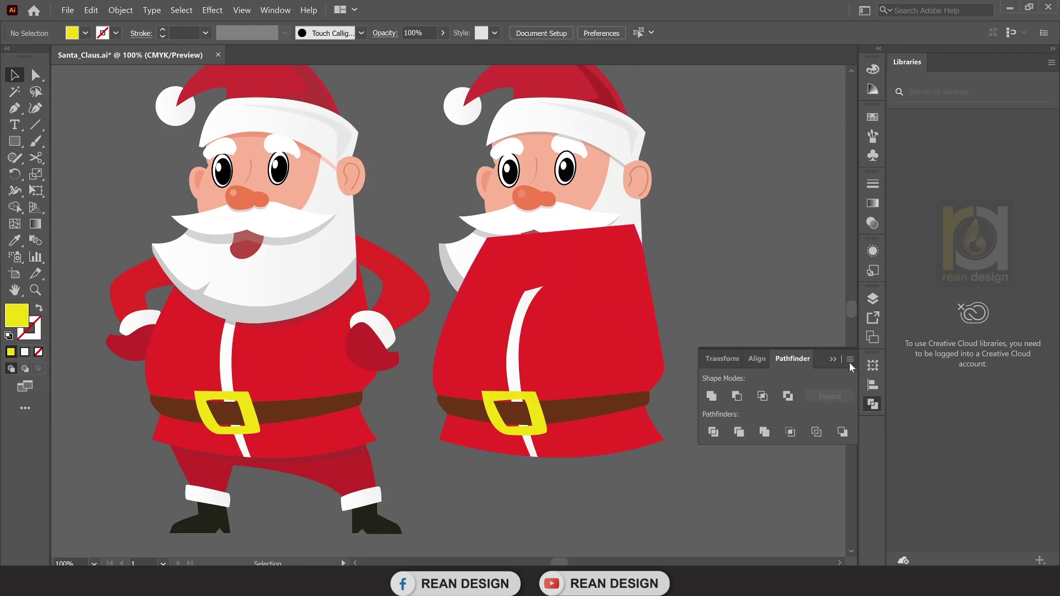
Move the Body layer below the Face layer so the beard overlaps the coat.
left_click(832, 359)
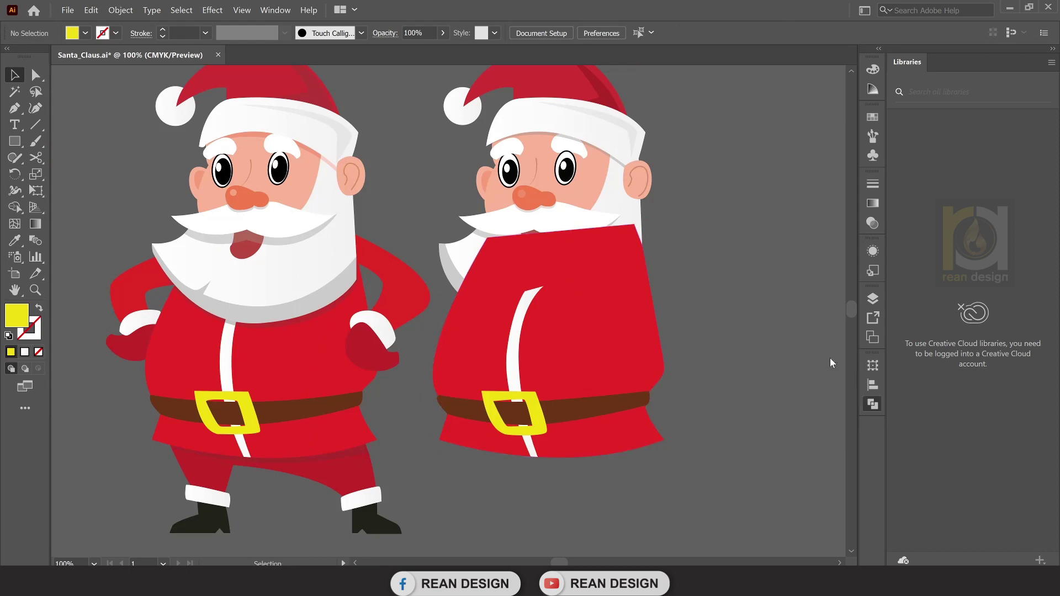
left_click(872, 298)
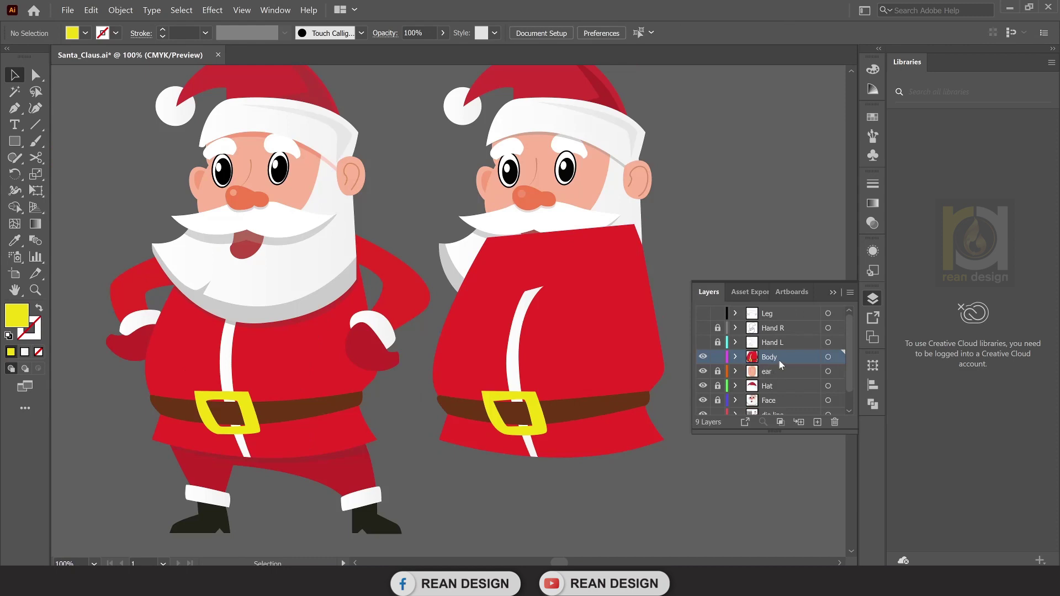
left_click_drag(786, 358, 785, 411)
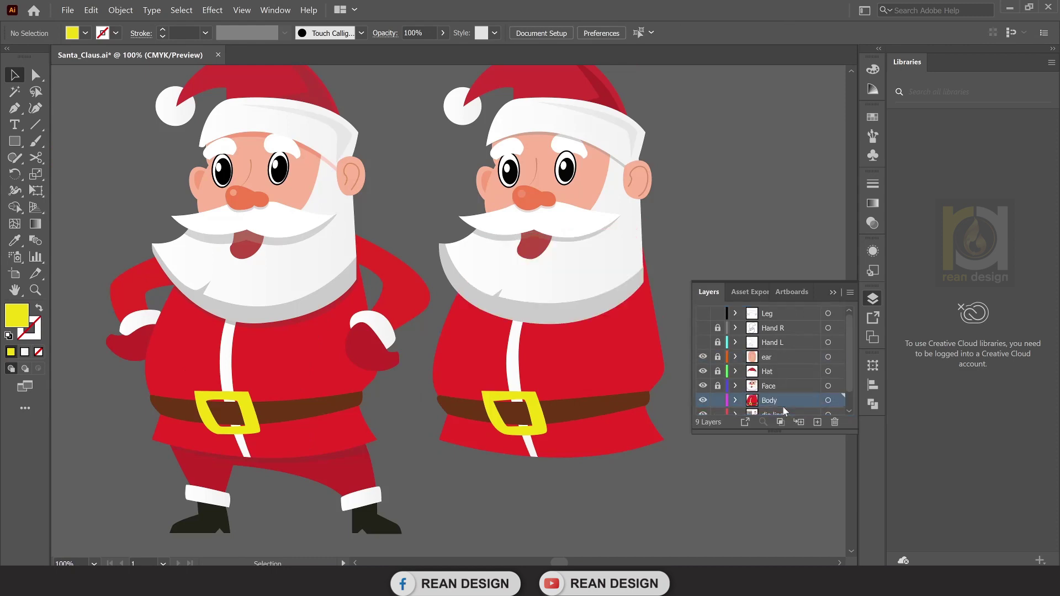
Unlock, show and activate the Hand L layer.
scroll(723, 232, "right", 5)
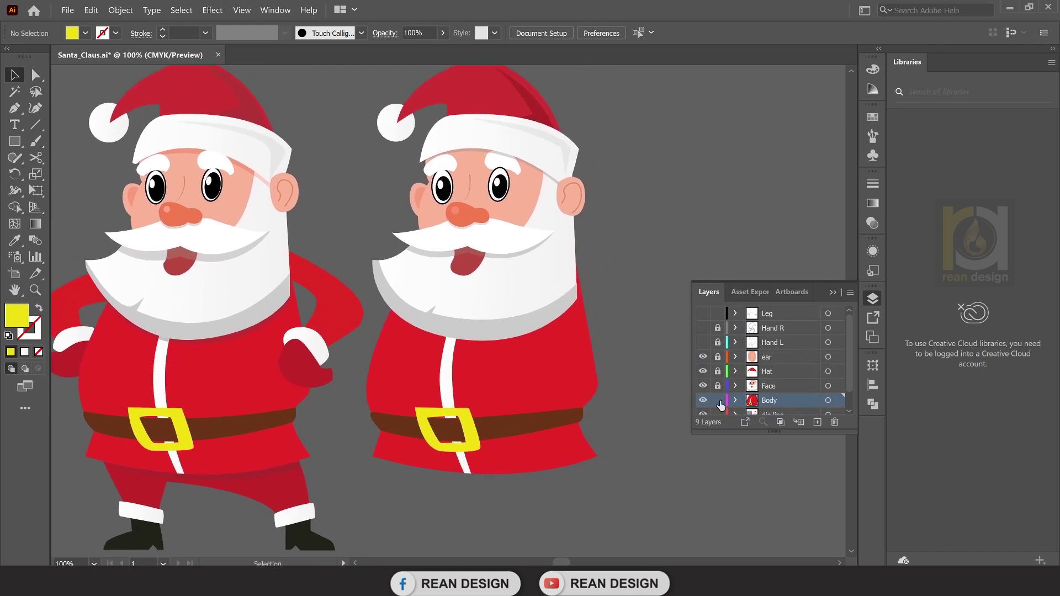
left_click(719, 343)
left_click(703, 343)
left_click(778, 345)
Fill the raised arm with the body's red and the mitten with the reference glove's dark red.
left_click(648, 311)
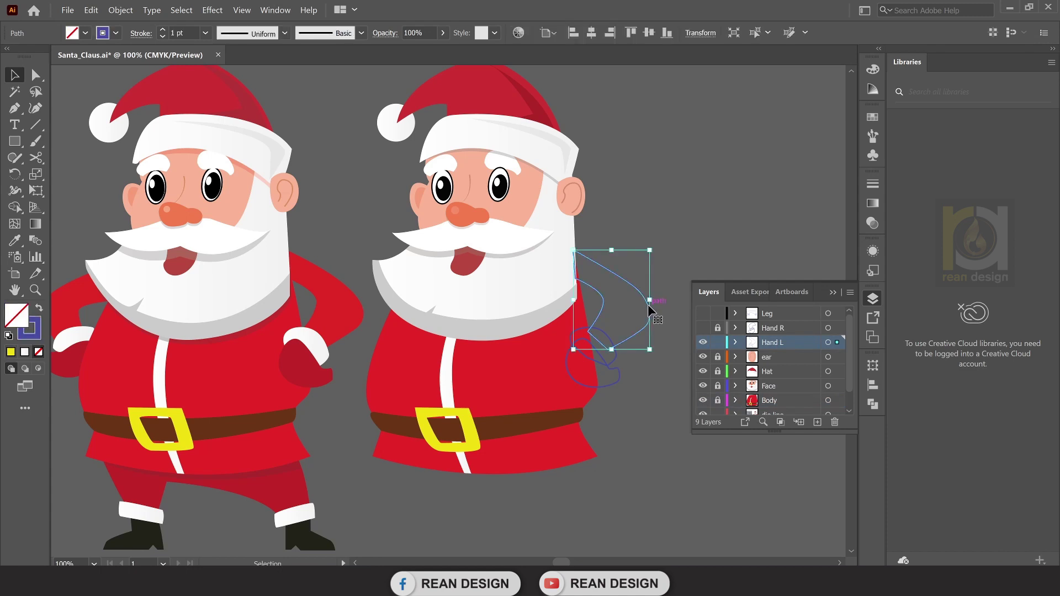
key("i")
left_click(533, 354)
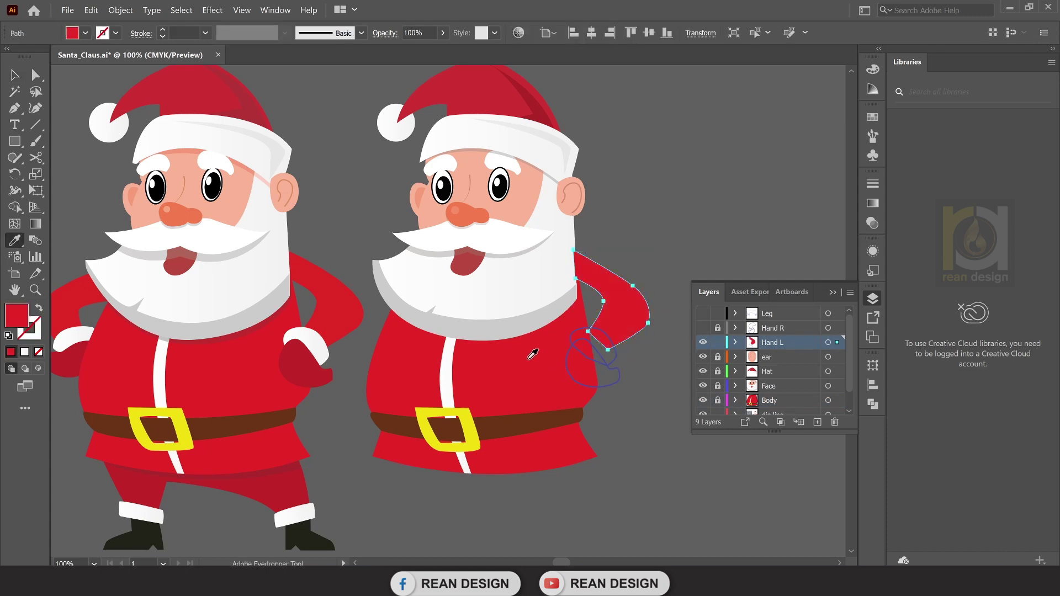
left_click(617, 370, "ctrl")
left_click(320, 372)
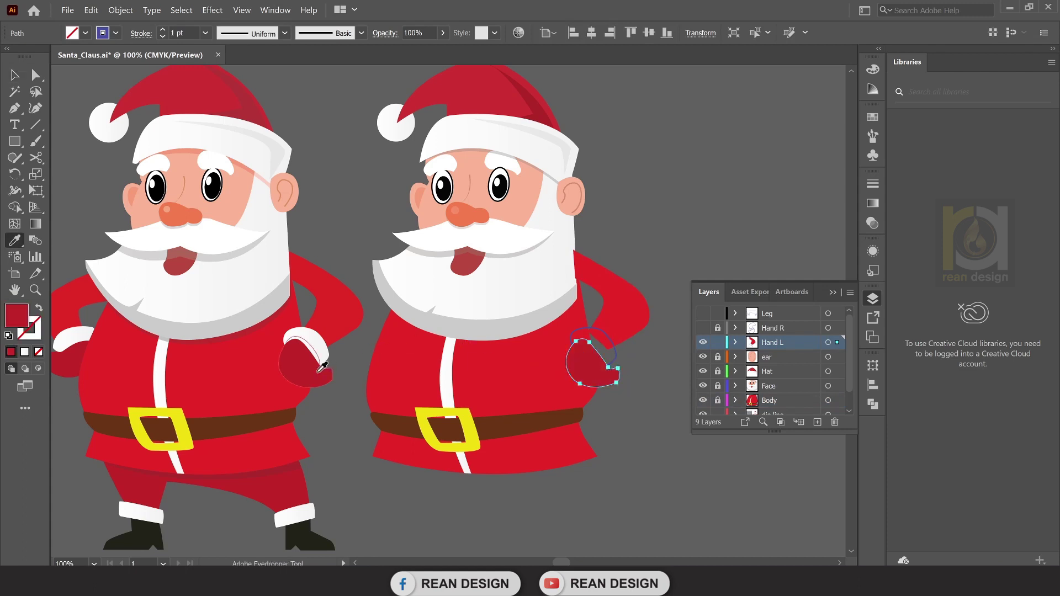
Fill the cuff above the mitten with the reference cuff's white.
key("v")
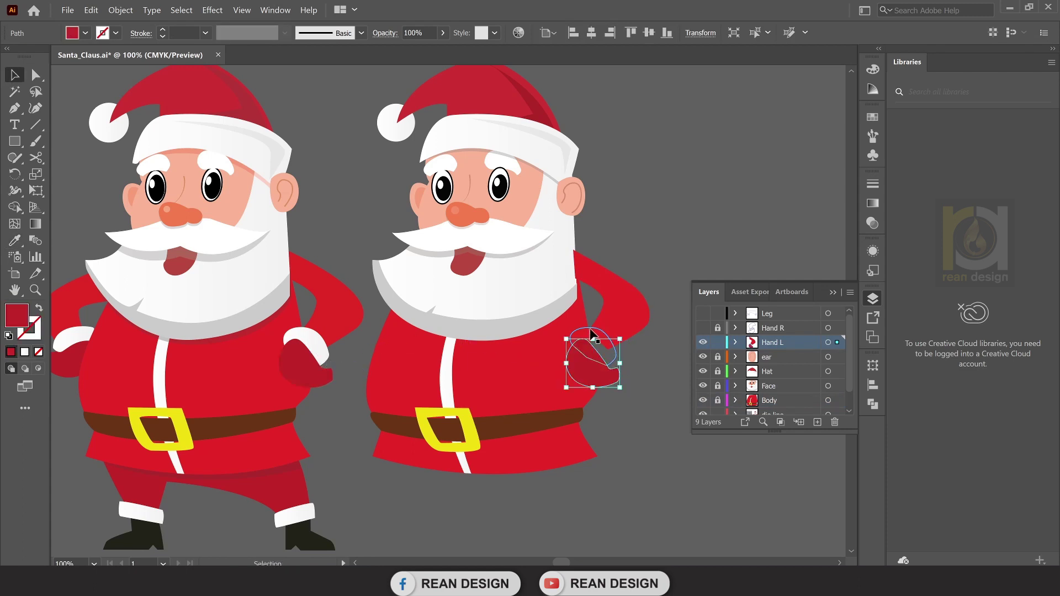
left_click(596, 329)
key("i")
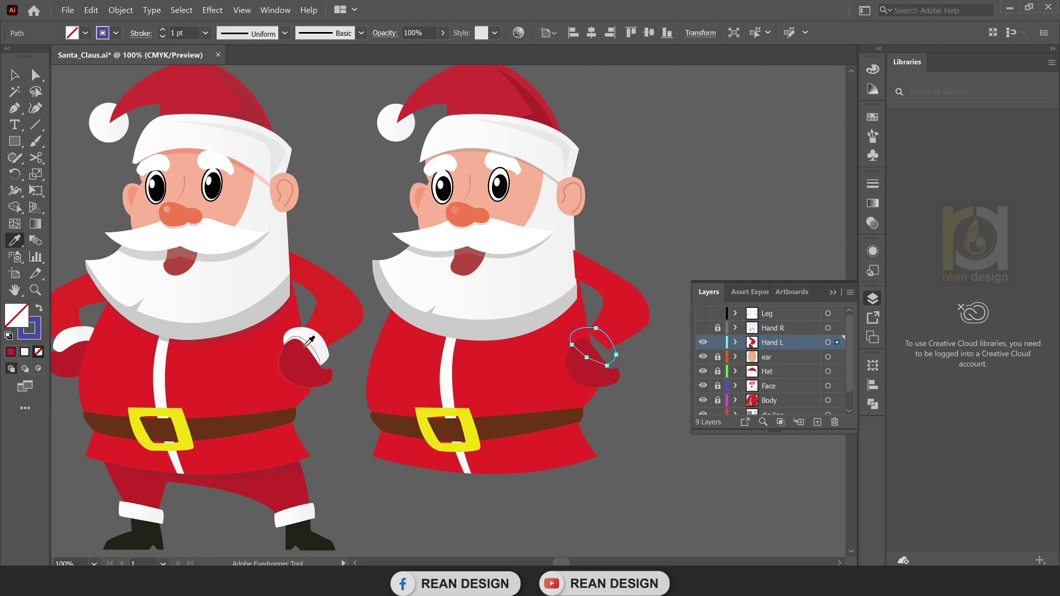
left_click(311, 340)
key("v")
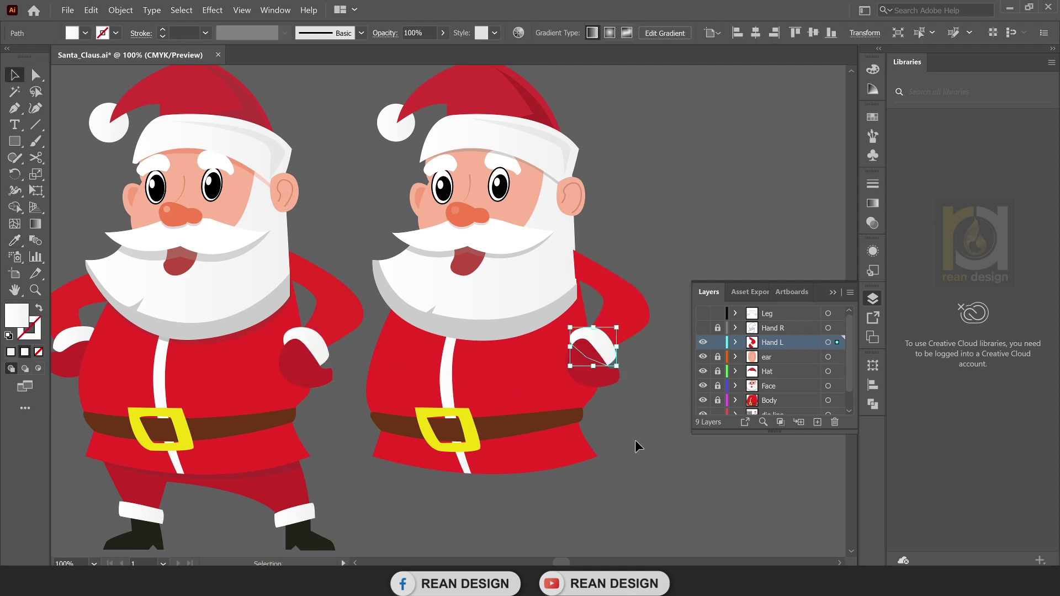
left_click(636, 439)
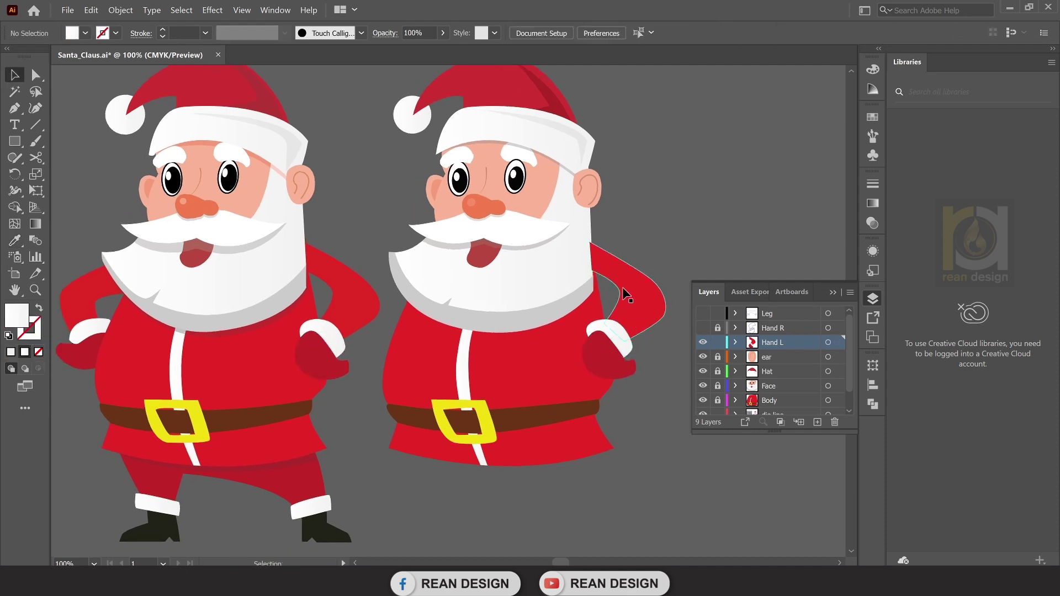
left_click(640, 304)
key("ctrl+plus")
key("ctrl+plus")
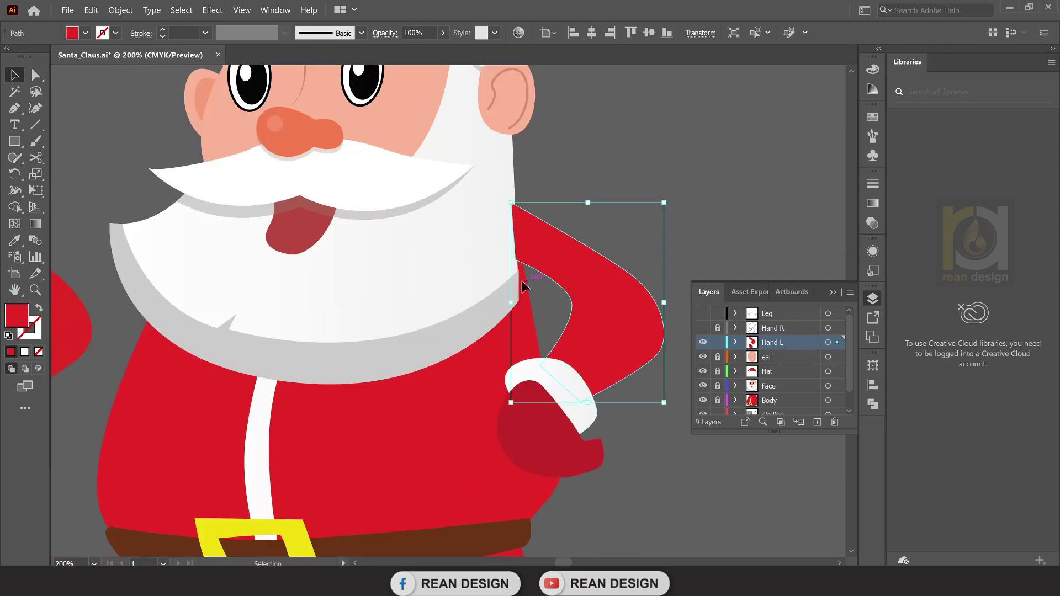
Adjust the zoom around the arm and reselect the red arm.
key("ctrl+plus")
key("ctrl+minus")
scroll(552, 293, "left", 3)
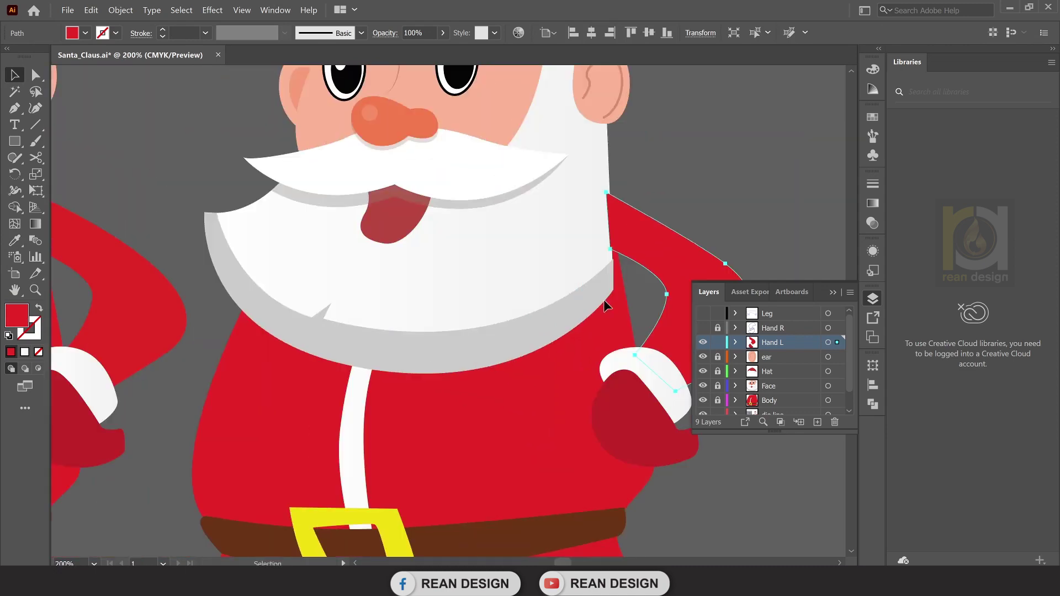
key("ctrl+minus")
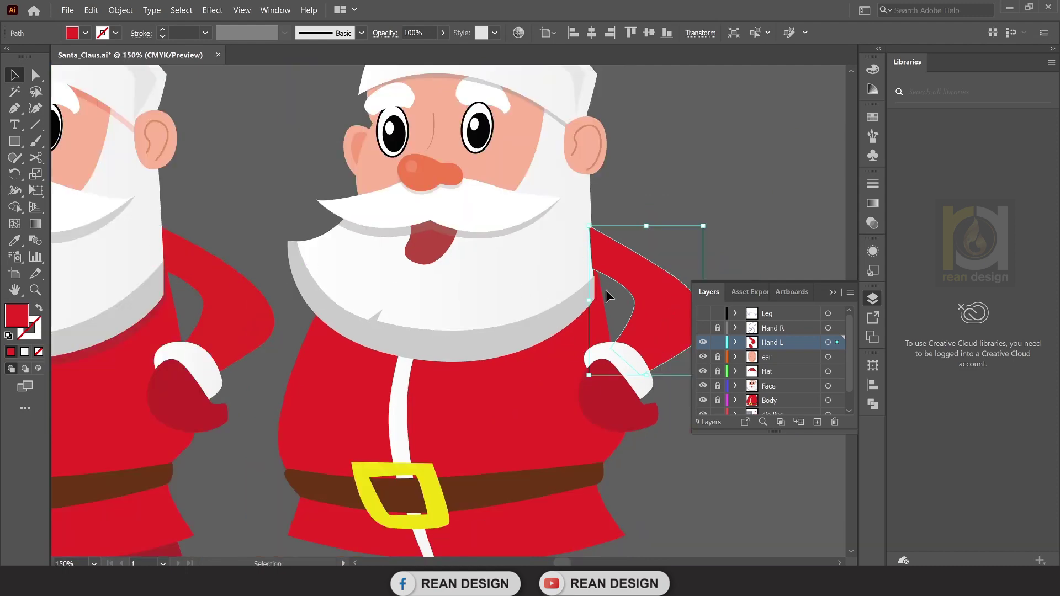
left_click(615, 385)
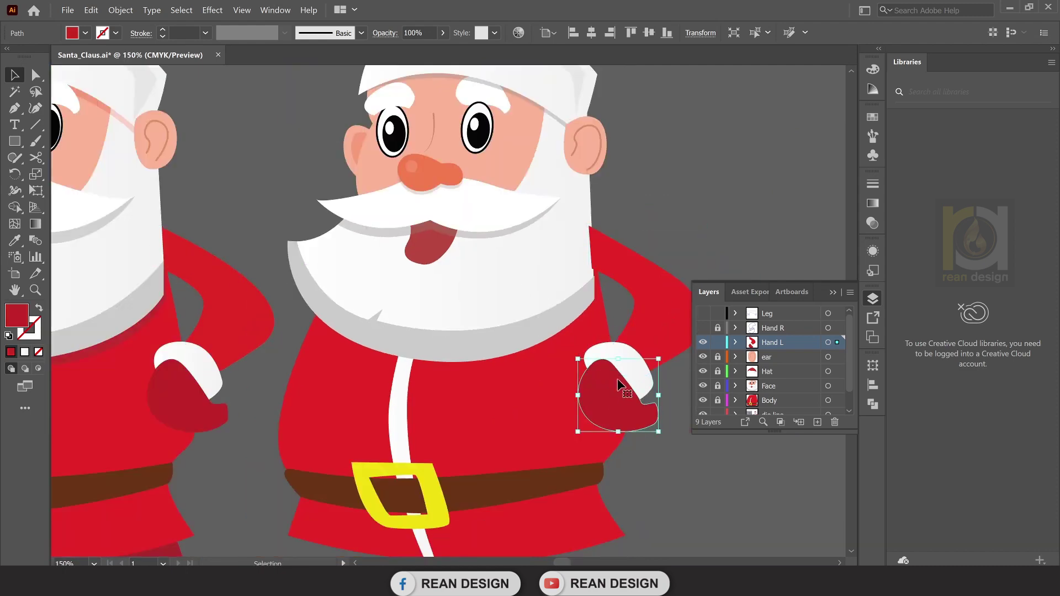
left_click(632, 271)
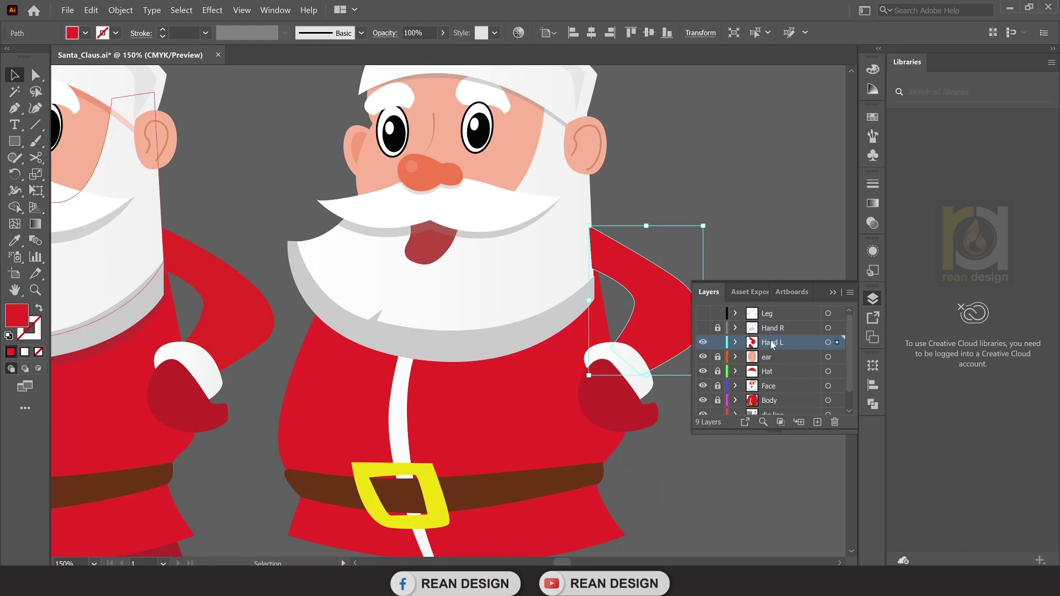
Add a new layer named 'hand be' above the Body layer.
left_click(773, 403)
left_click(816, 423)
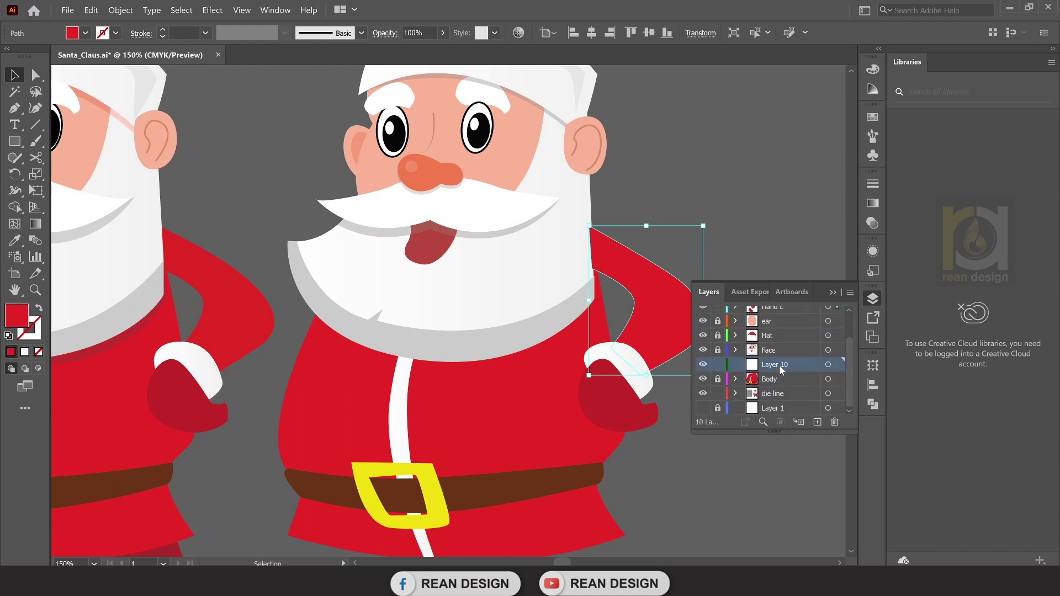
left_click_drag(780, 366, 779, 386)
left_click(776, 386)
type("hand be")
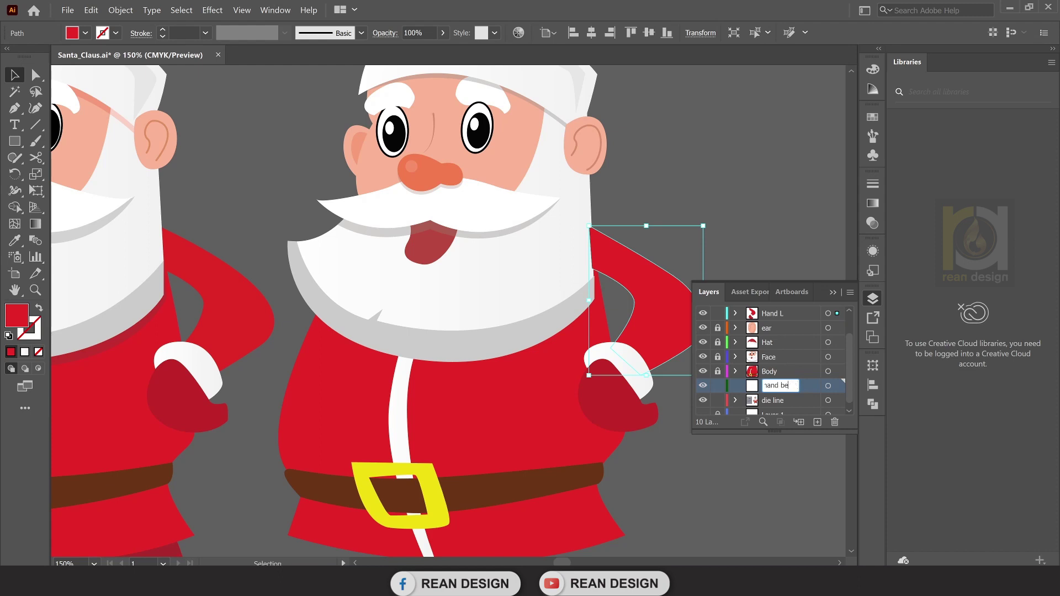
key("Return")
Remove the red arm path from its original layer.
scroll(787, 400, "up", 2)
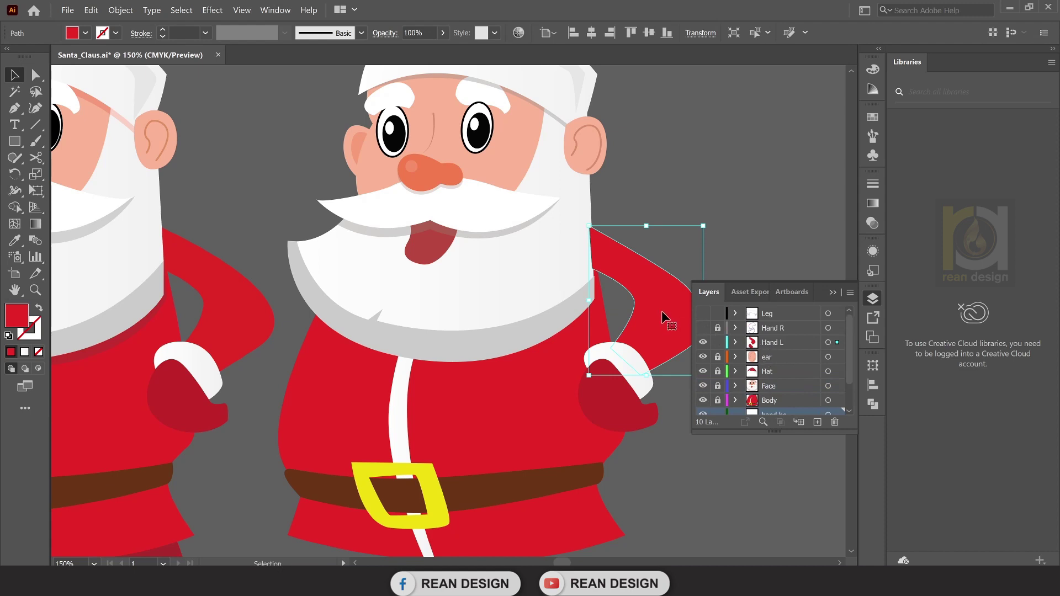
key("a")
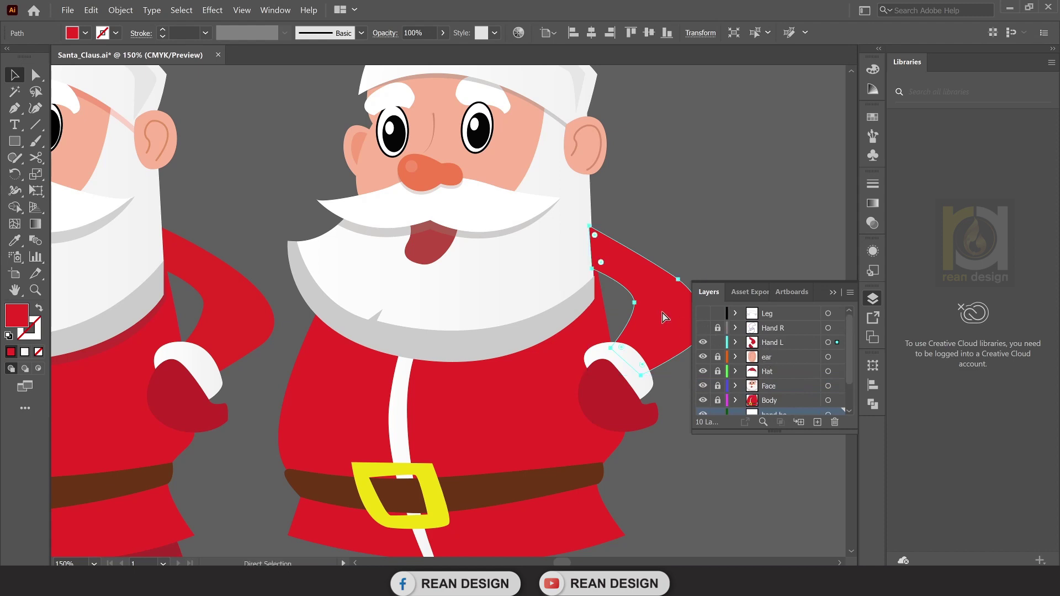
key("Delete")
key("v")
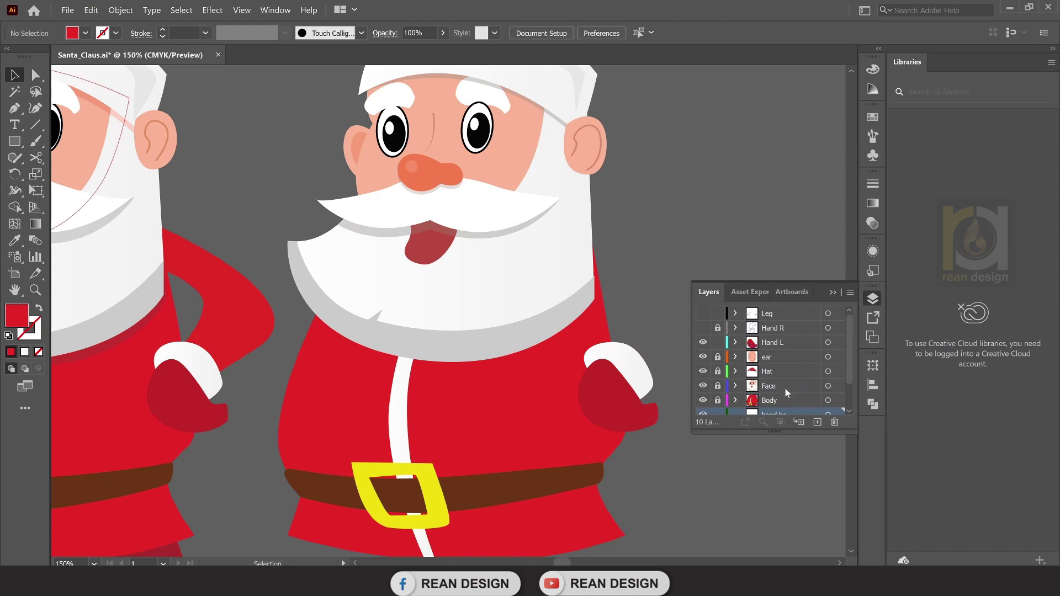
Paste the red arm in front on the 'hand be' layer and deselect it.
left_click_drag(849, 366, 849, 390)
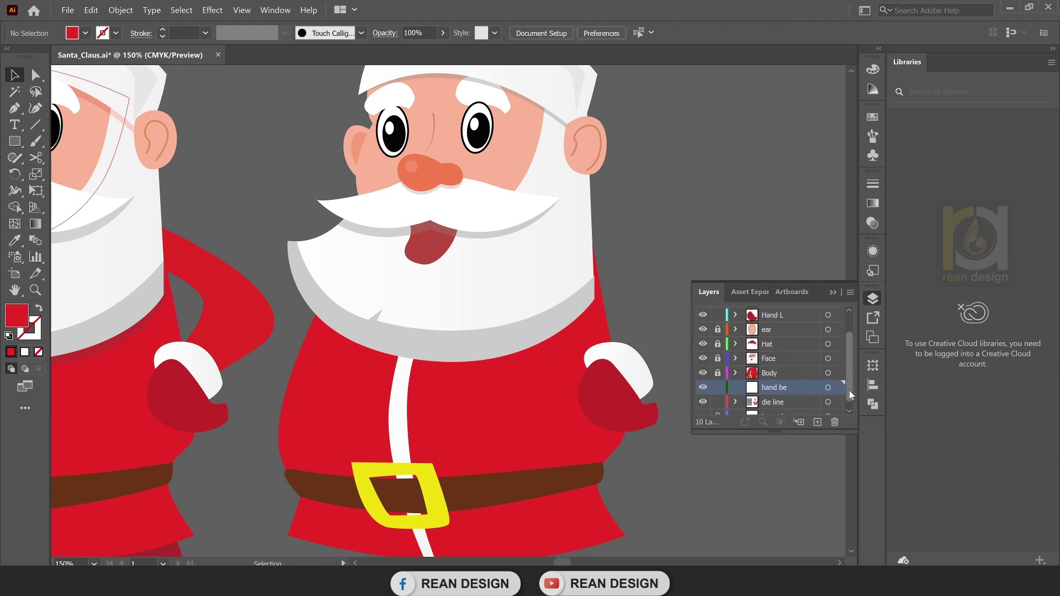
left_click(780, 394)
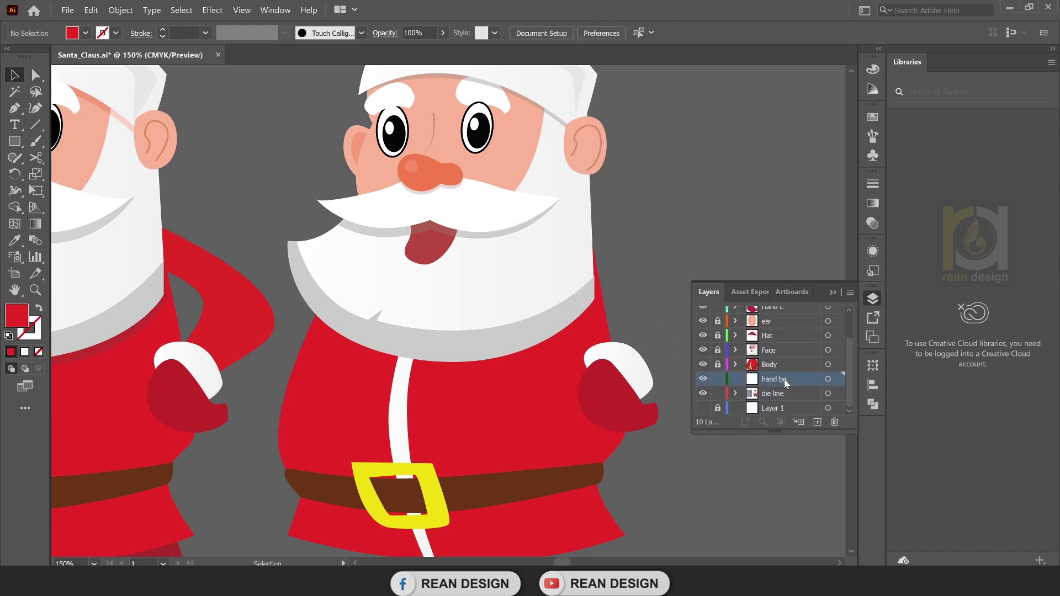
key("ctrl+f")
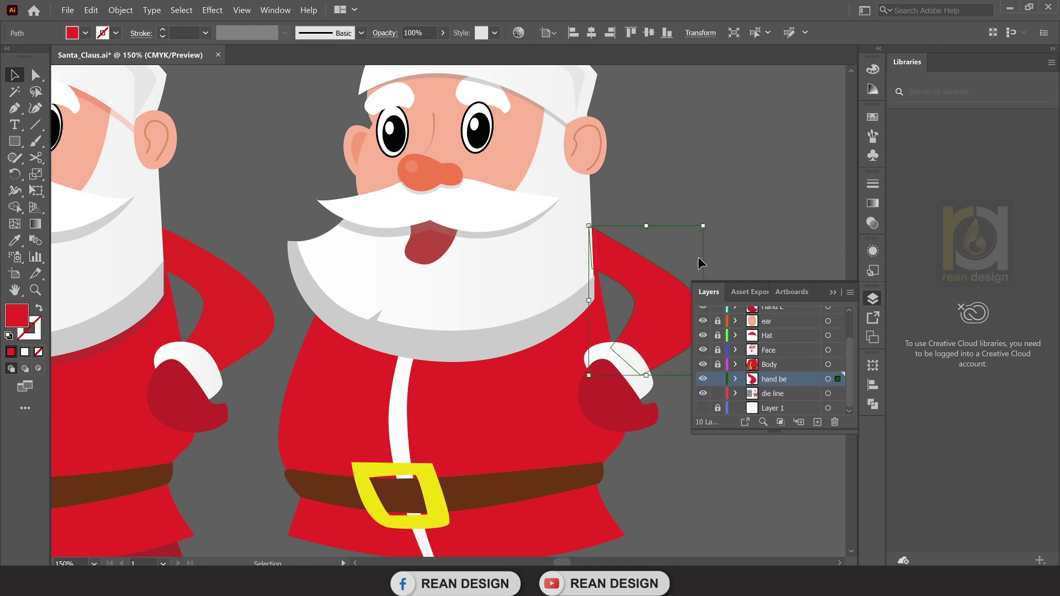
left_click(717, 244)
left_click(763, 228)
scroll(663, 387, "down", 1)
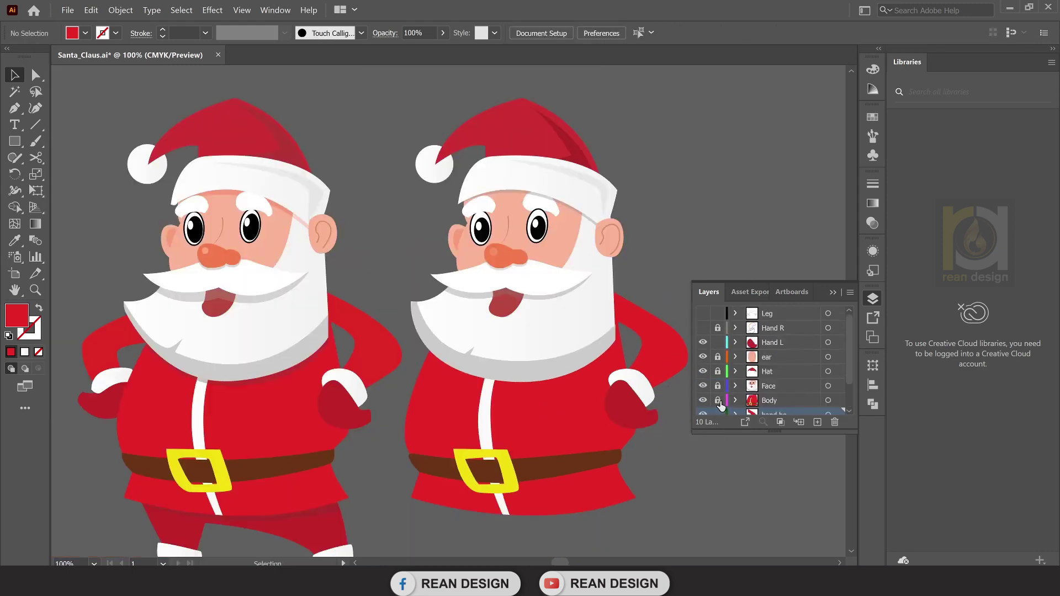
Lock the 'hand be' layer, then unlock and show the Hand R layer.
left_click(717, 379)
scroll(721, 385, "up", 2)
left_click(790, 343)
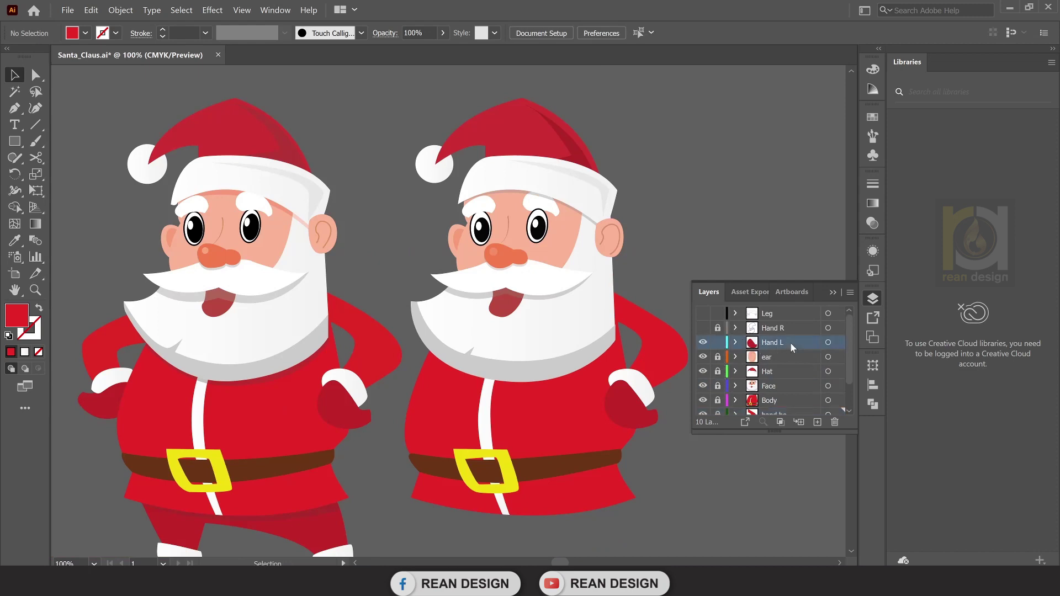
left_click(718, 328)
left_click(703, 328)
scroll(535, 356, "down", 2)
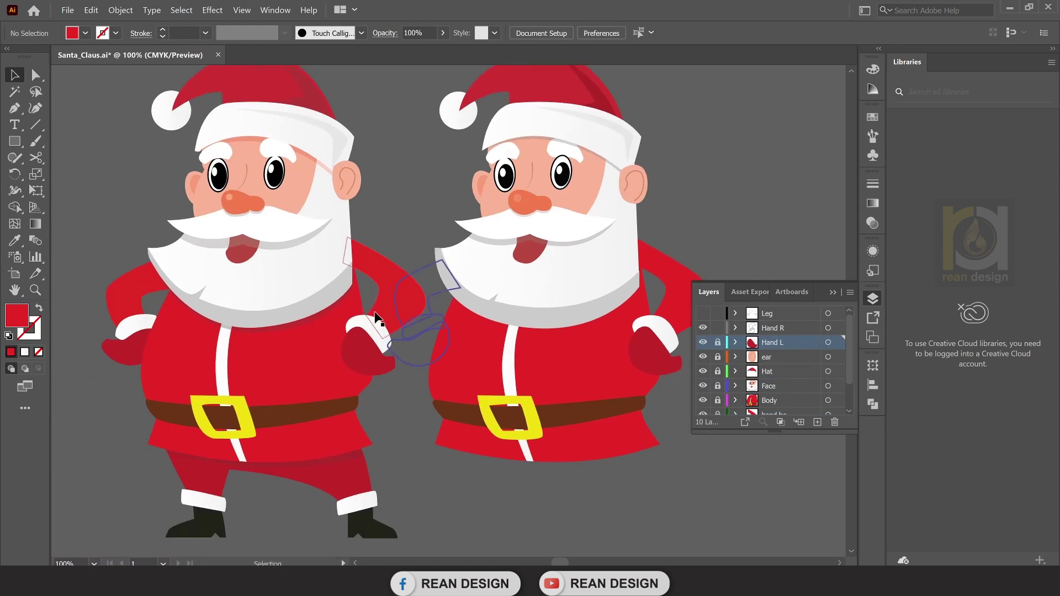
Move the reference Santa further left.
left_click(303, 355)
left_click_drag(303, 355, 266, 353)
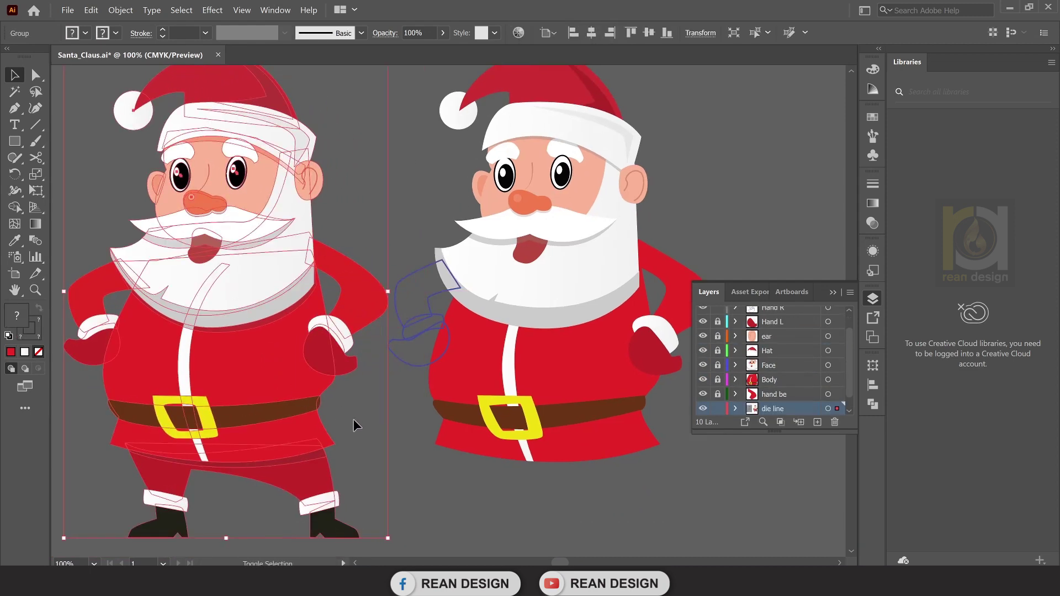
left_click(506, 510)
scroll(452, 371, "down", 1)
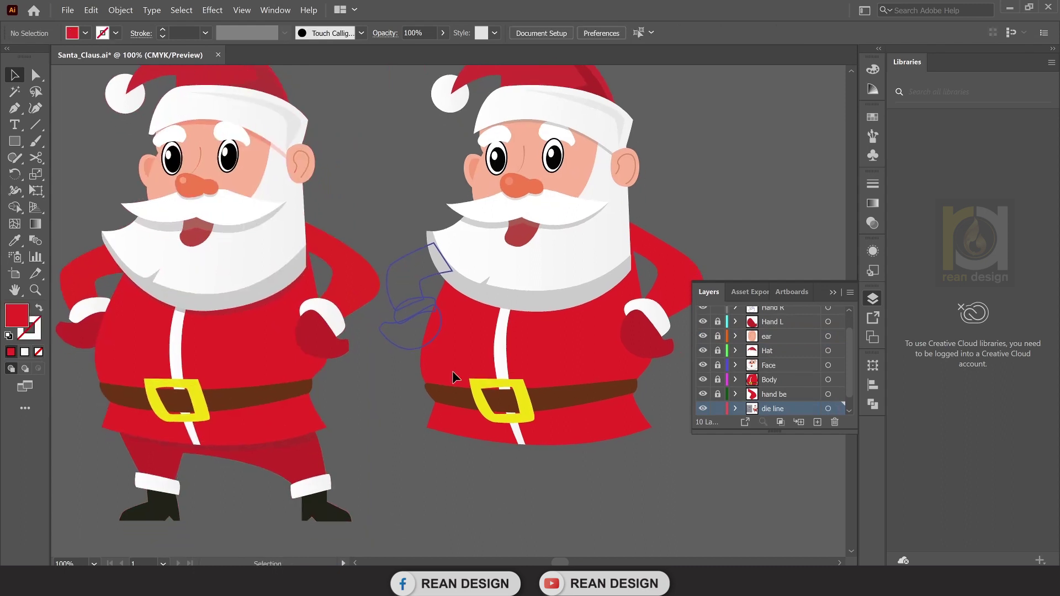
Fill the second arm red, its mitten dark red and its cuff white from the first arm.
left_click(428, 279)
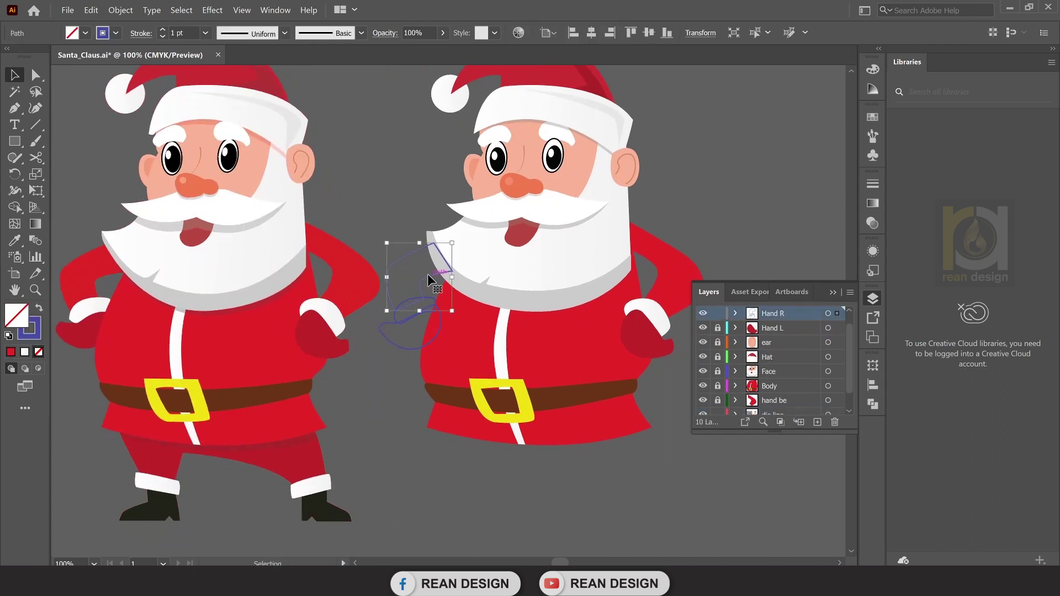
key("i")
left_click(659, 253)
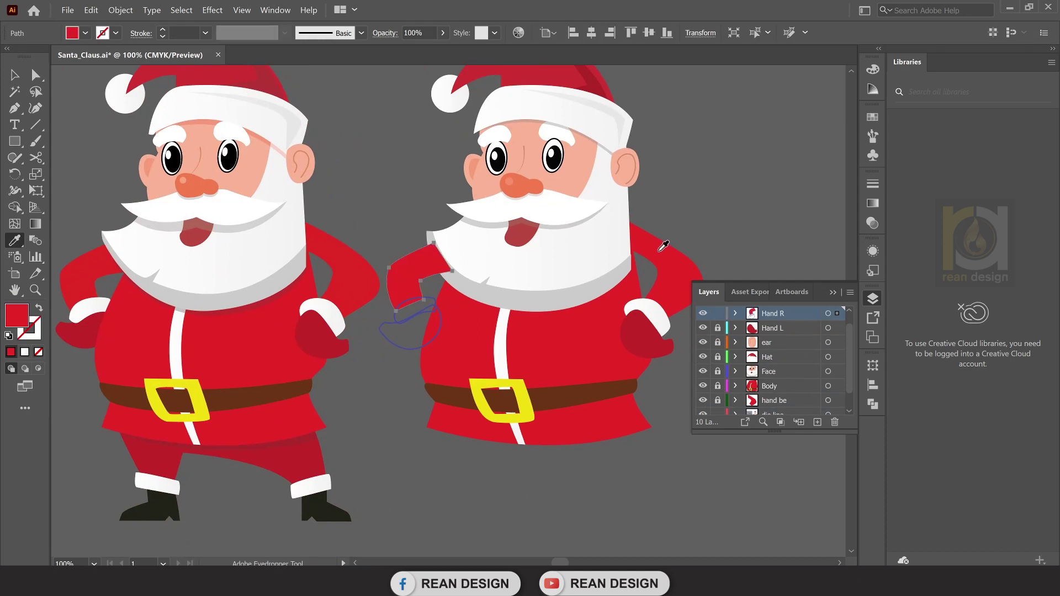
key("v")
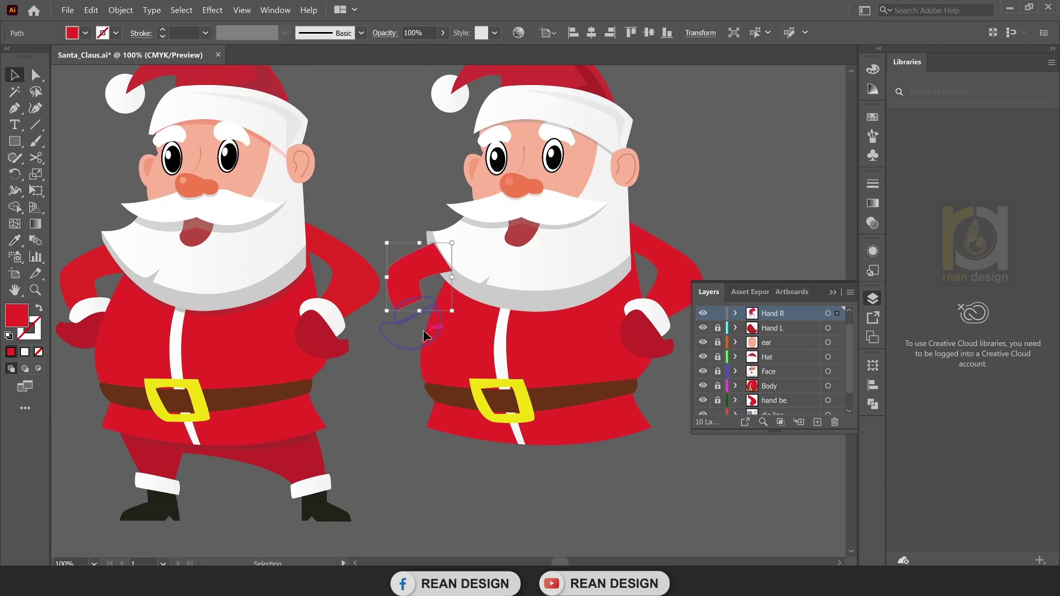
left_click(436, 335)
key("i")
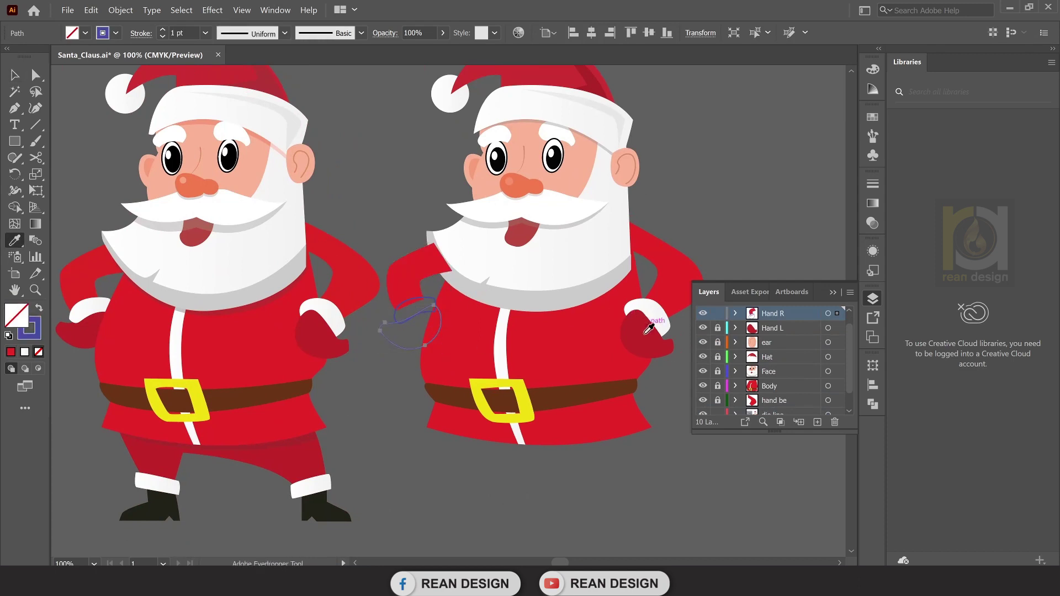
left_click(652, 327)
key("v")
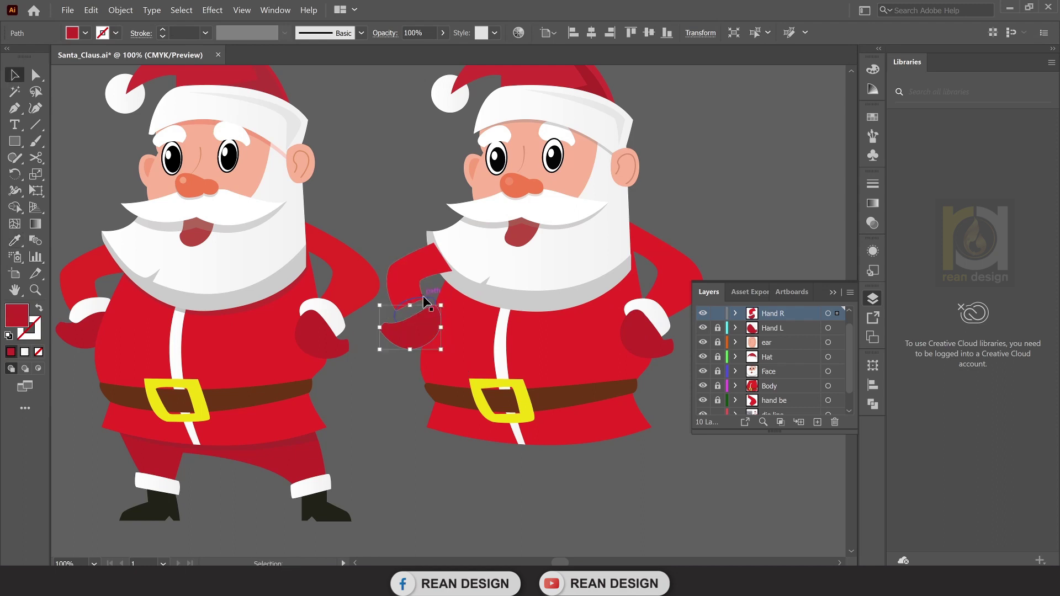
left_click(414, 300)
key("i")
left_click(657, 311)
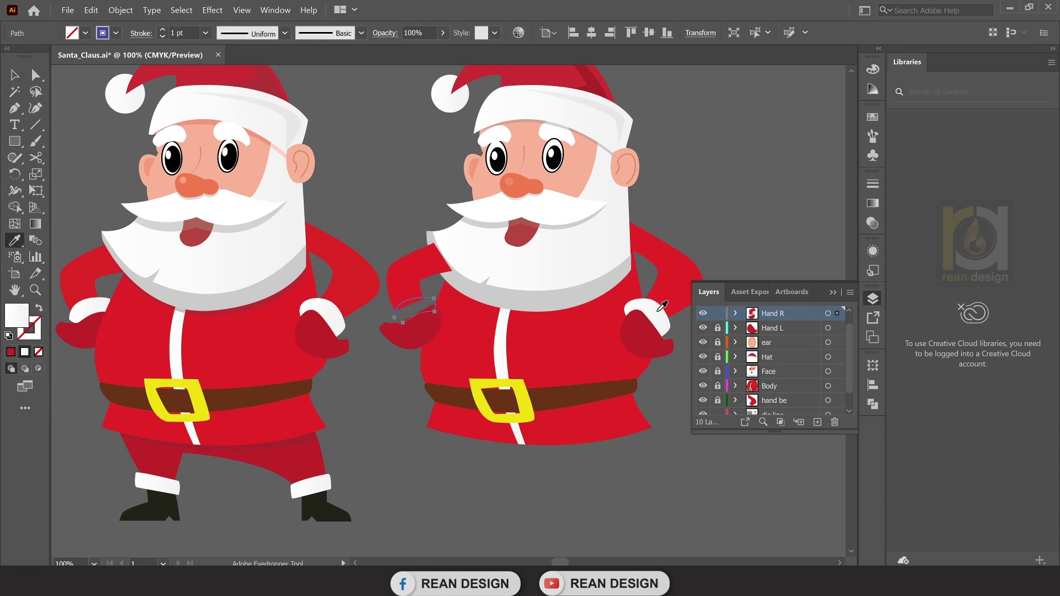
key("v")
left_click(387, 324)
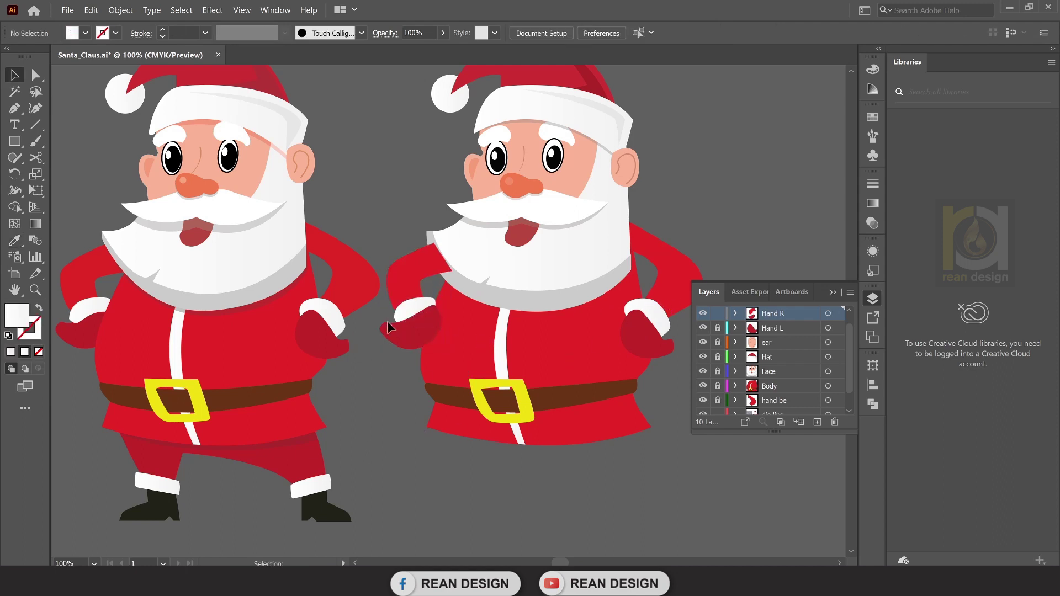
Move the Hand R layer below the Body layer.
left_click(405, 283)
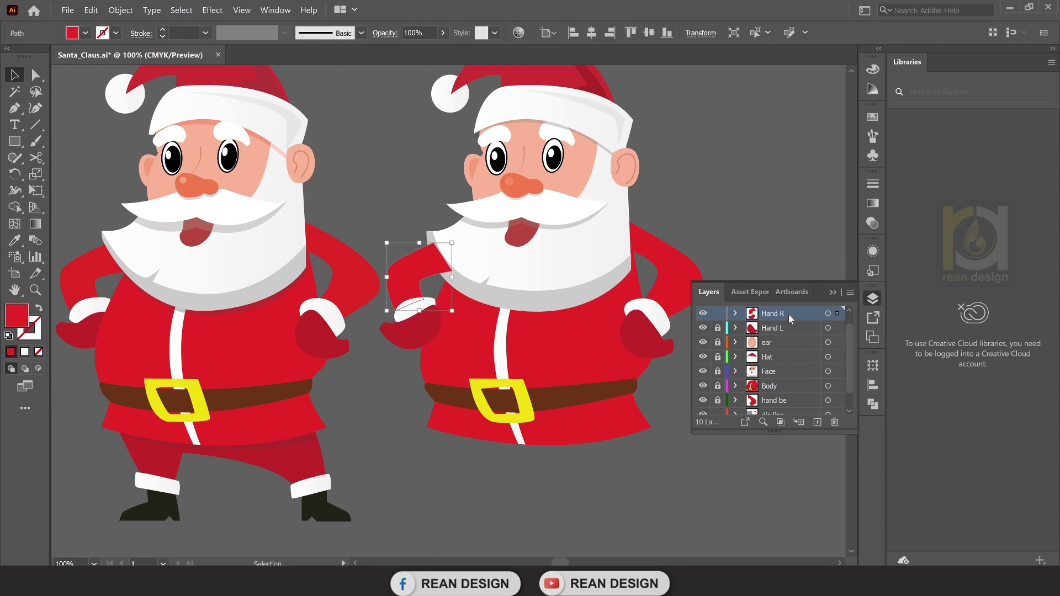
left_click_drag(789, 314, 783, 393)
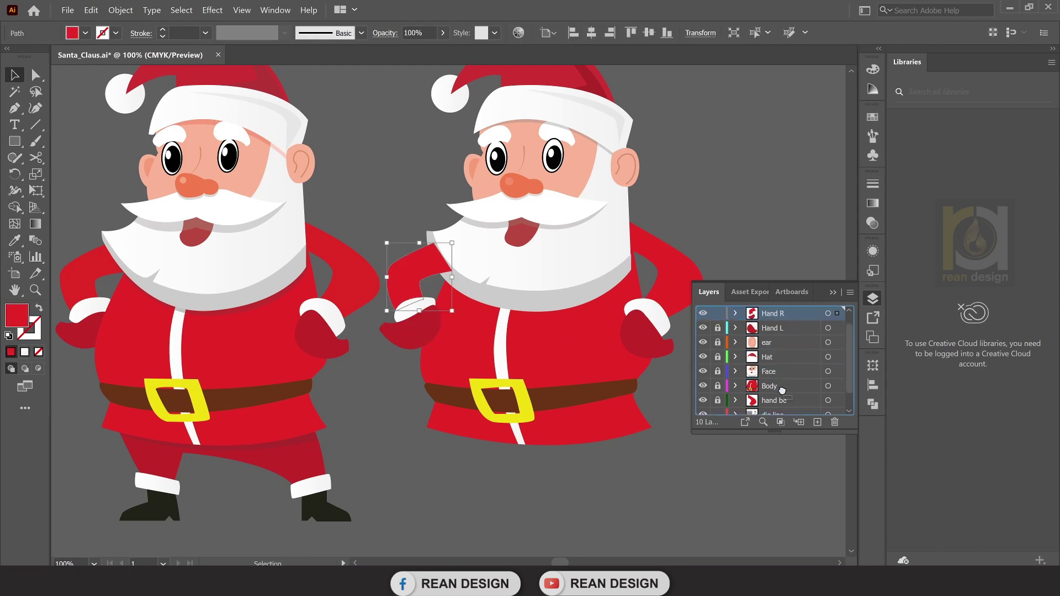
left_click_drag(783, 393, 782, 393)
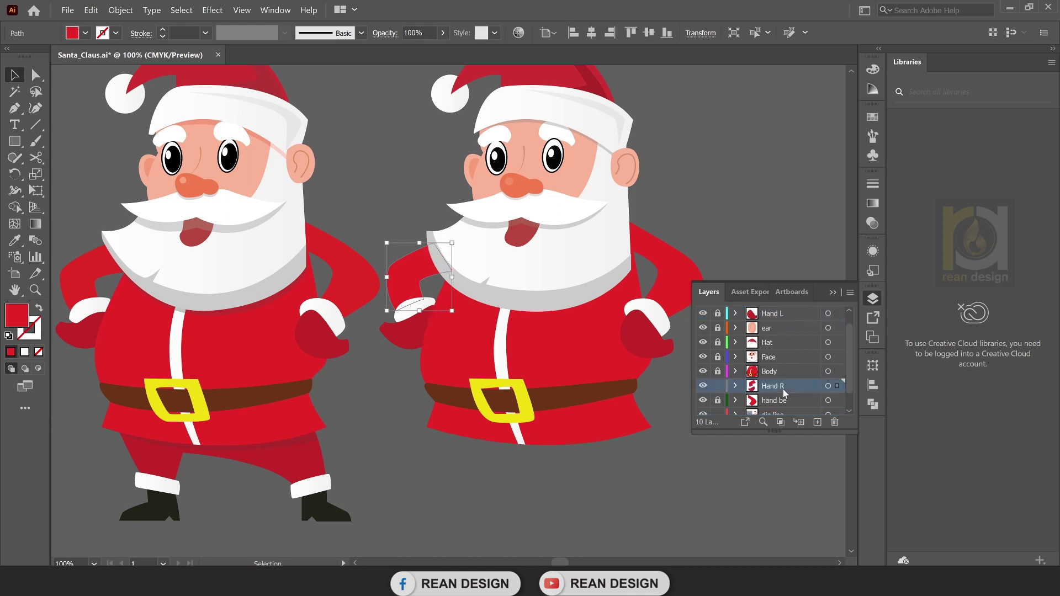
left_click(361, 458)
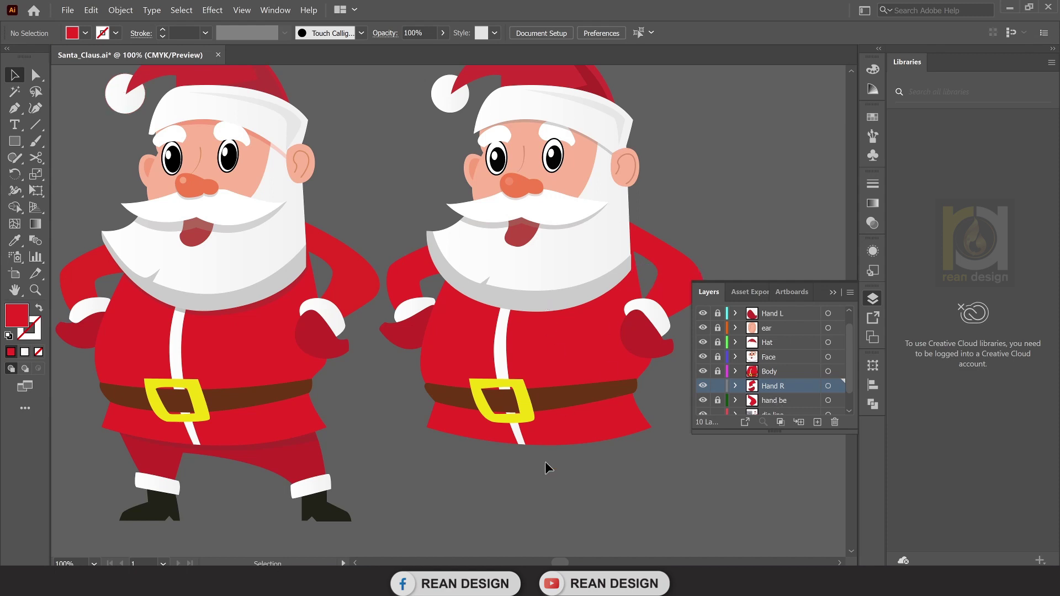
Show the Leg layer, fill the trousers dark red from the reference, and move Leg below Body.
scroll(552, 442, "down", 2)
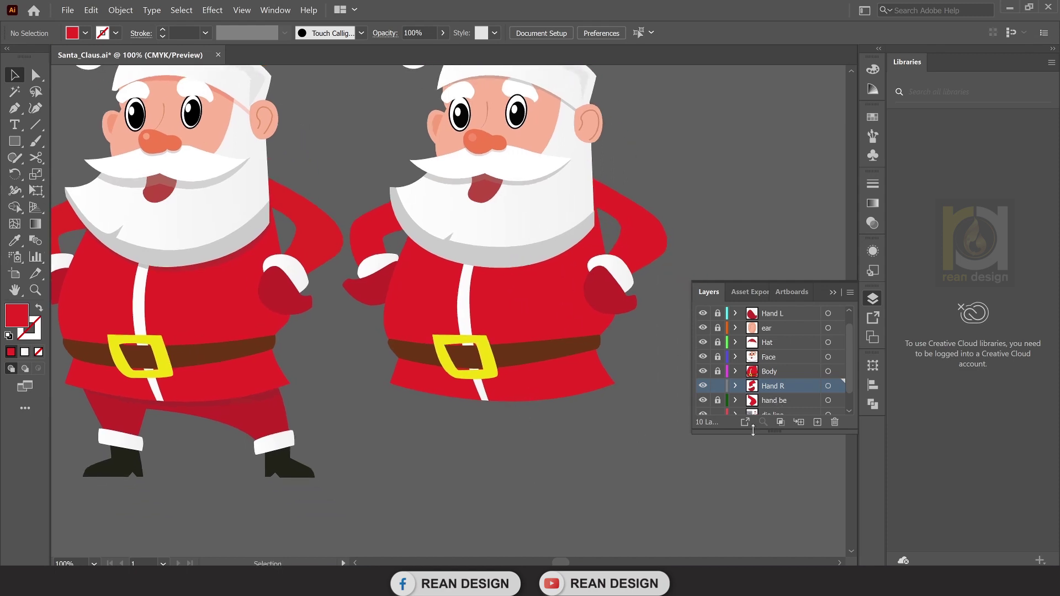
scroll(719, 388, "up", 1)
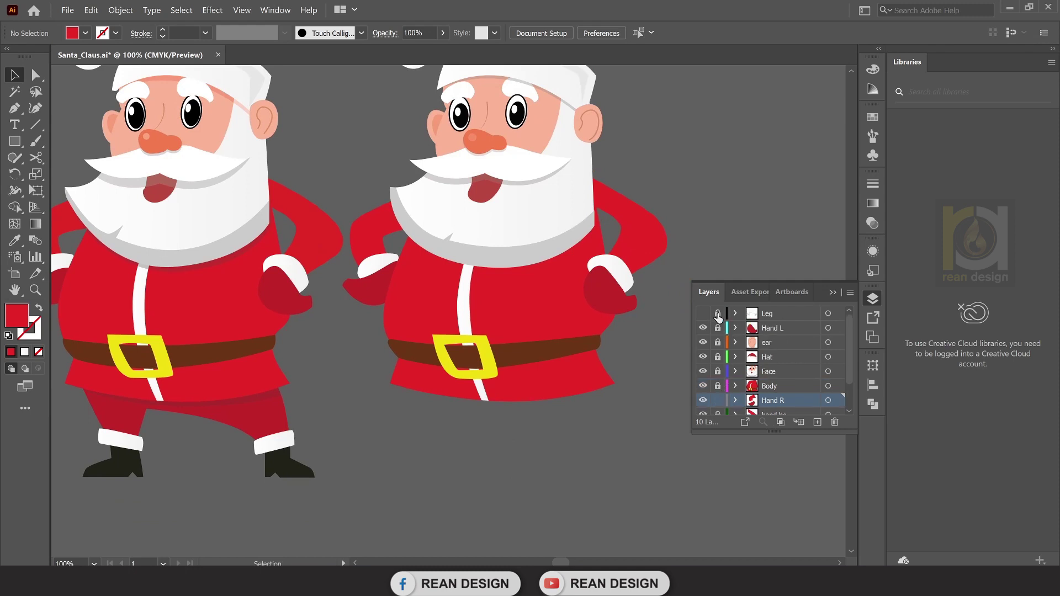
left_click(702, 313)
scroll(613, 428, "down", 2)
left_click(579, 415)
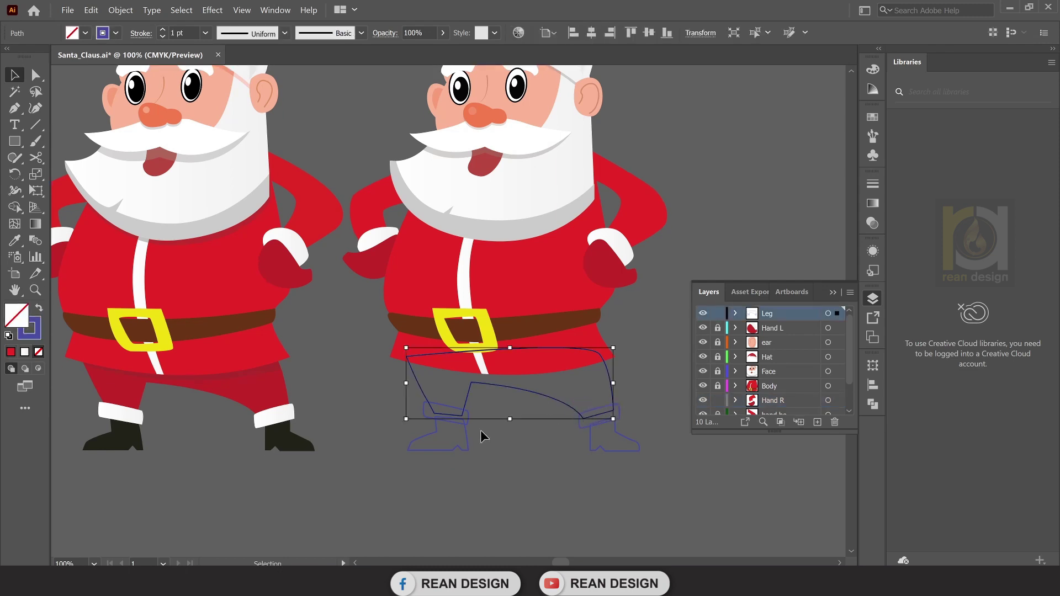
key("i")
left_click(246, 384)
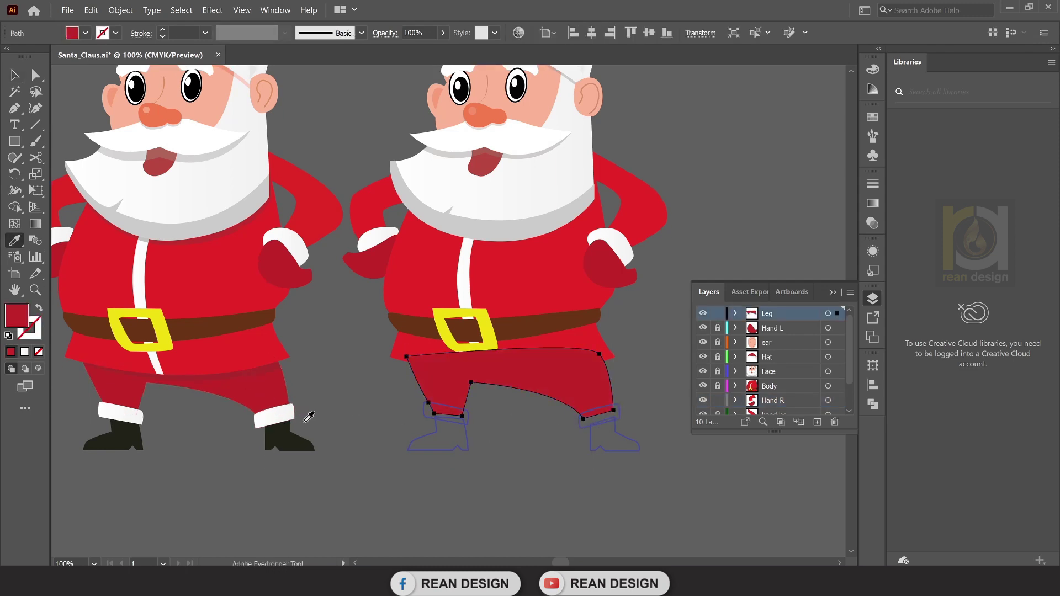
key("v")
left_click(586, 488)
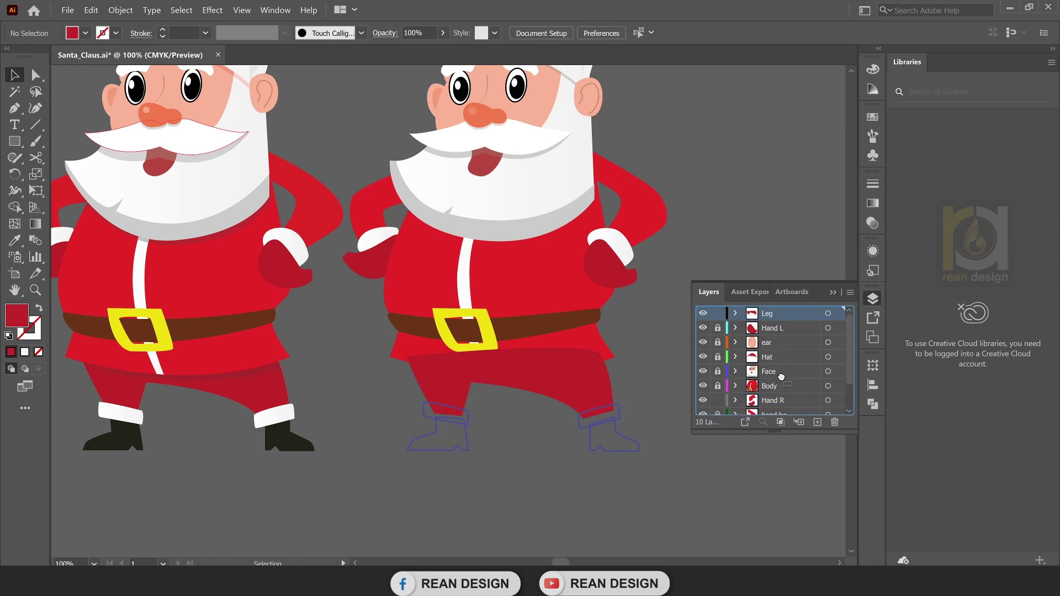
left_click_drag(781, 377, 780, 392)
Fill both boots with the reference's black boot colour.
scroll(489, 457, "down", 1)
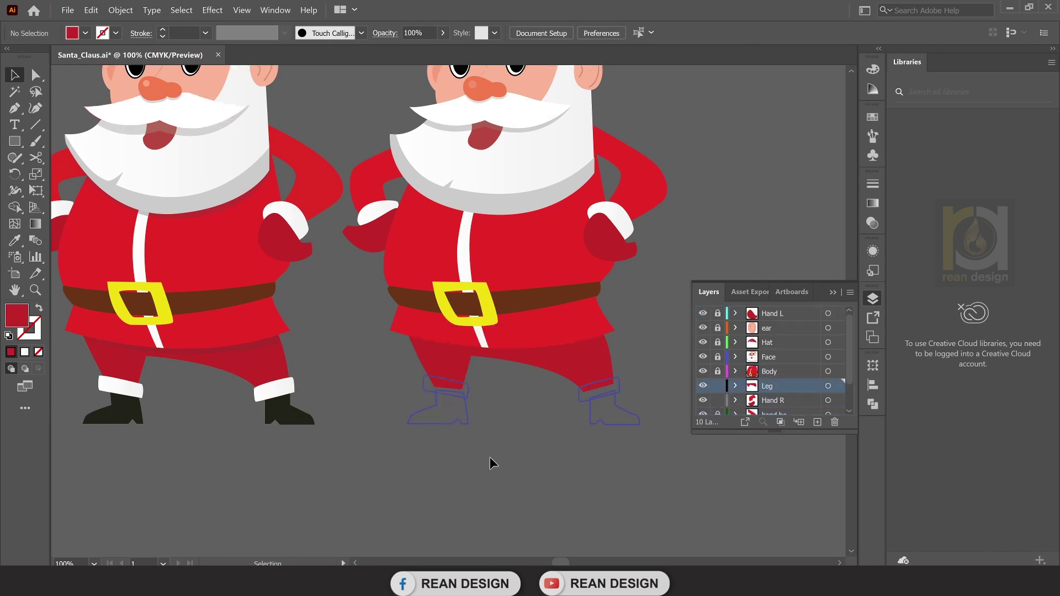
left_click(465, 407)
left_click(595, 425, "shift")
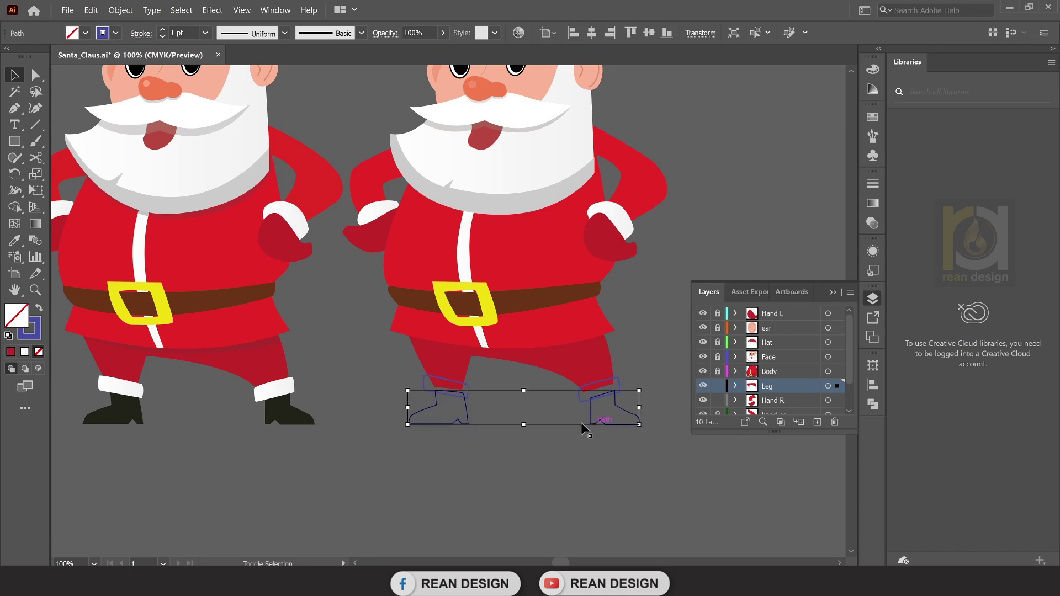
key("i")
left_click(285, 413)
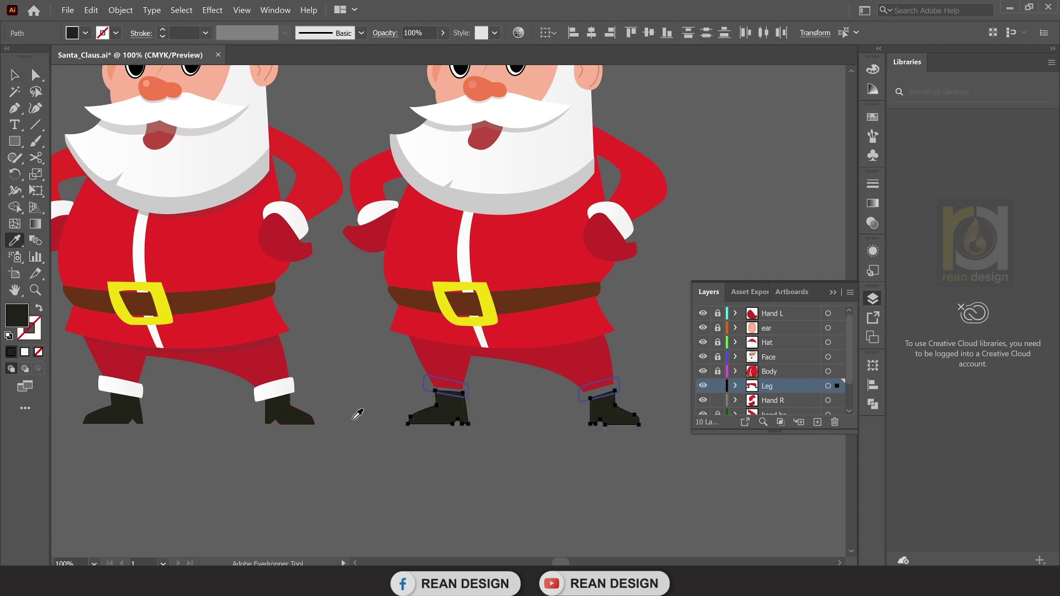
key("v")
Fill both boot cuffs white from the reference and deselect them.
left_click(468, 386)
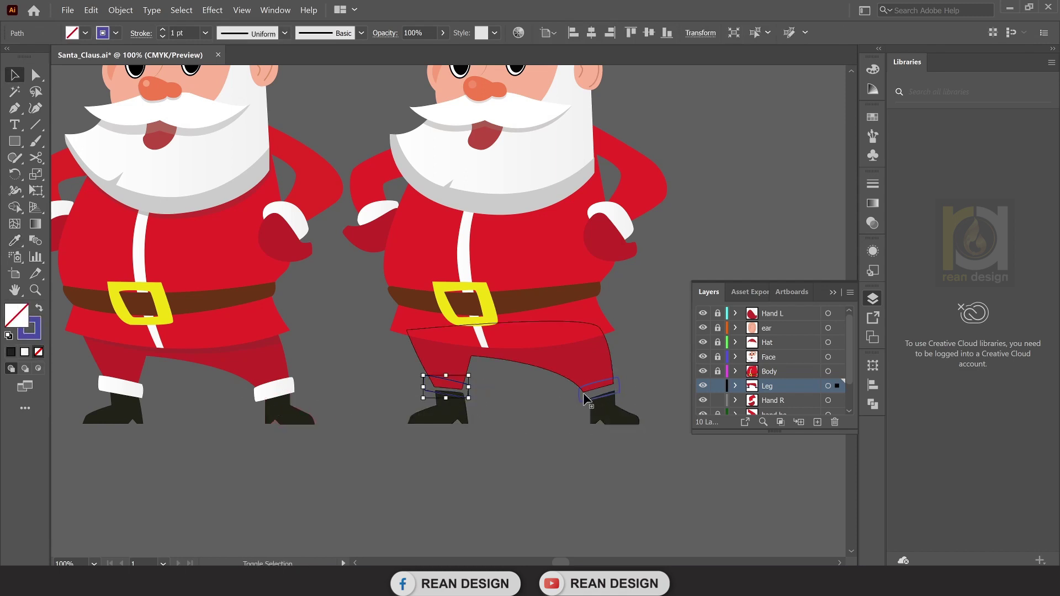
left_click(580, 393, "shift")
key("i")
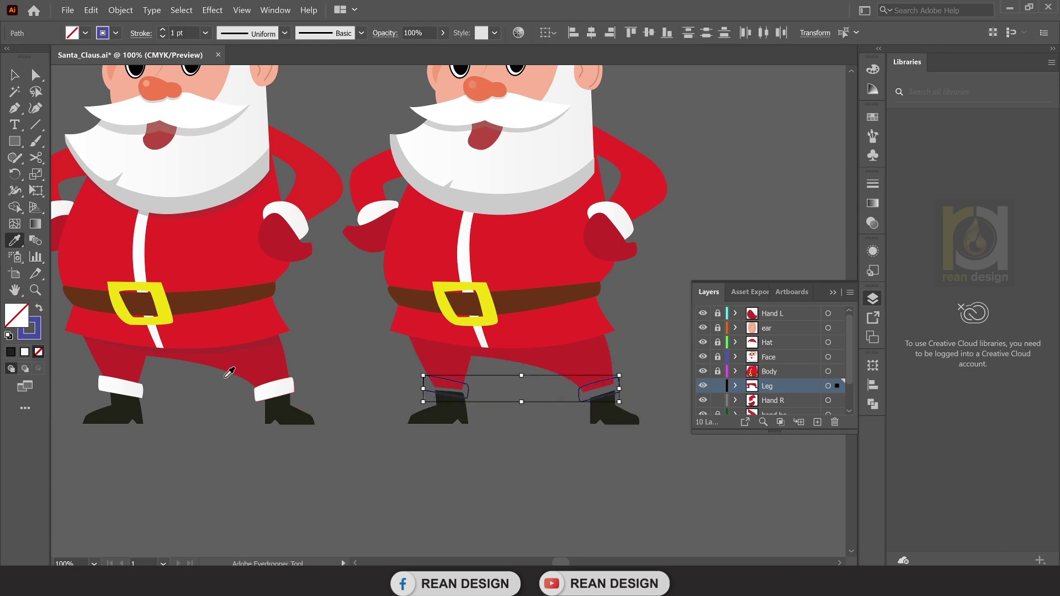
left_click(283, 389)
key("v")
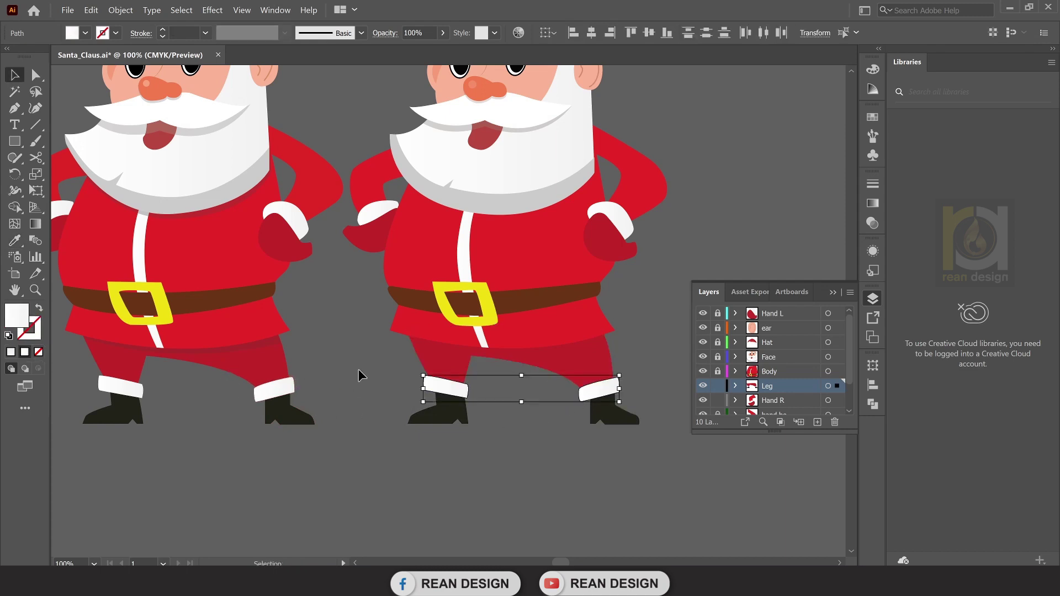
left_click(359, 369)
Start a Pen path at the trousers' left edge with a curved anchor along the edge.
scroll(522, 365, "up", 3)
key("p")
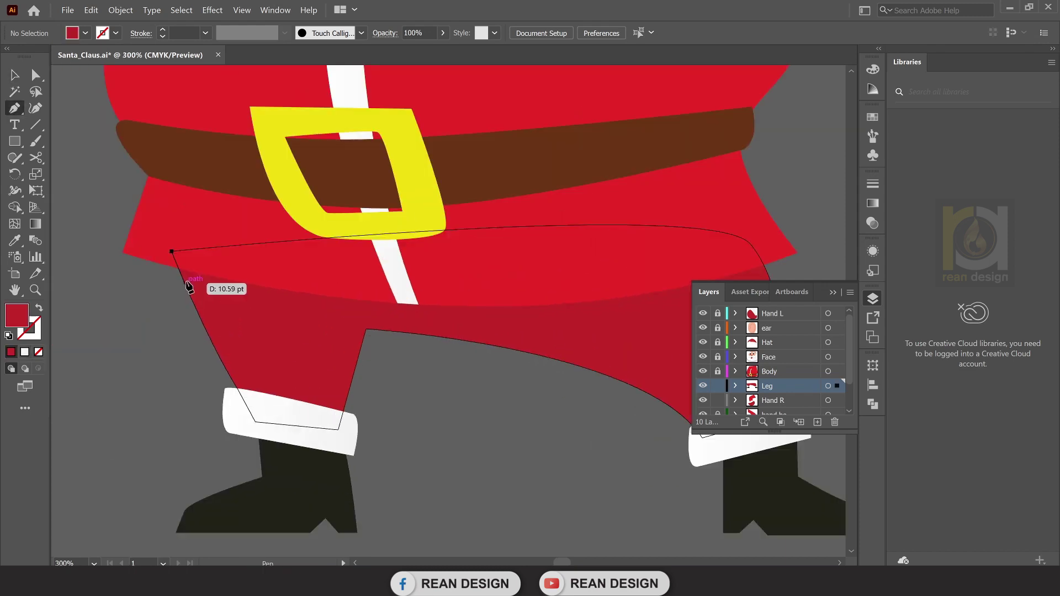
left_click(171, 252)
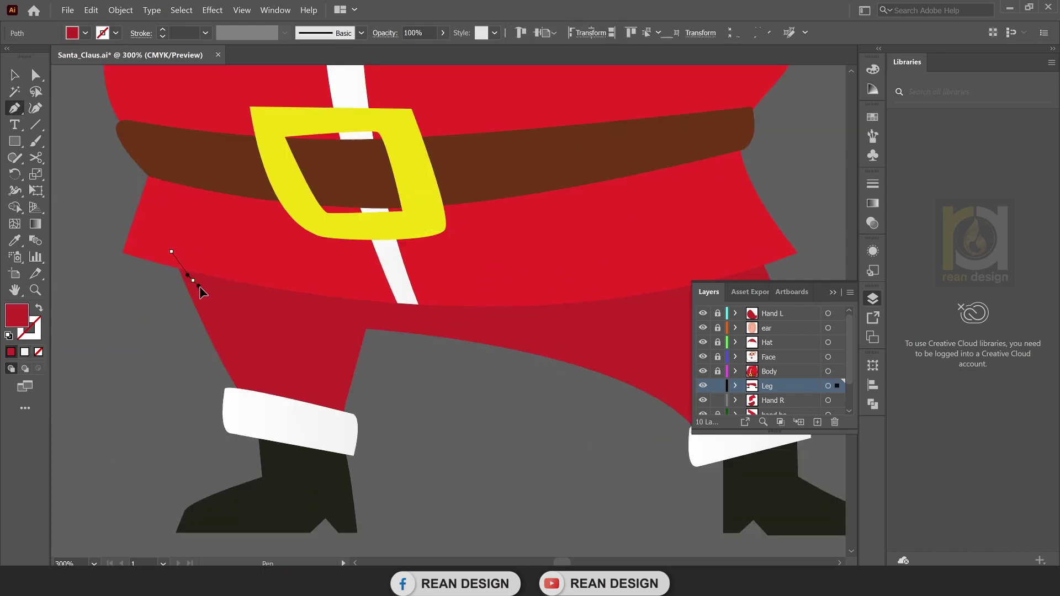
left_click_drag(193, 281, 215, 289)
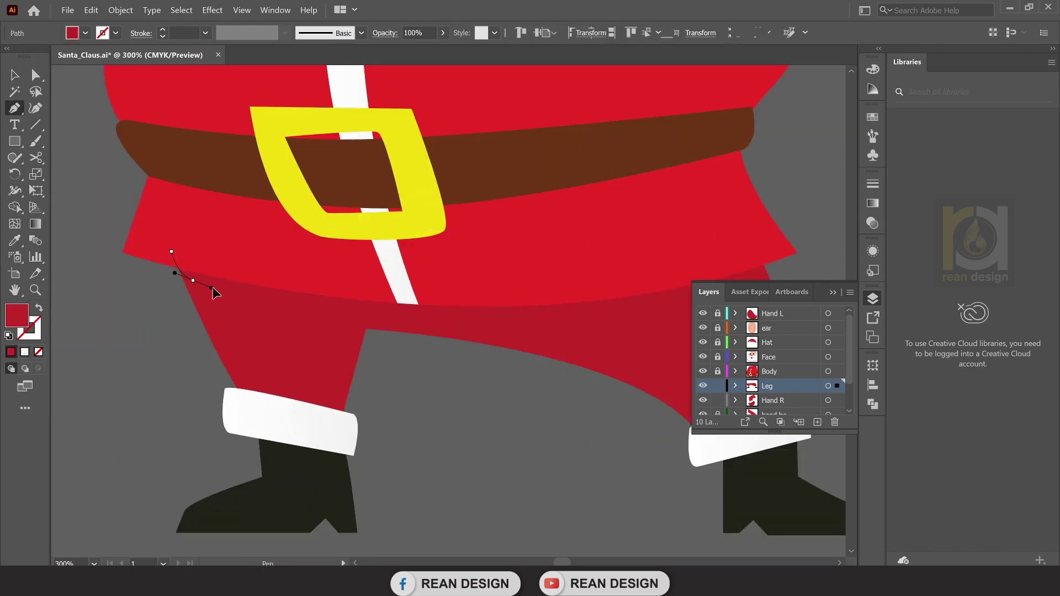
key("ctrl+z")
left_click(183, 277)
scroll(530, 321, "down", 1)
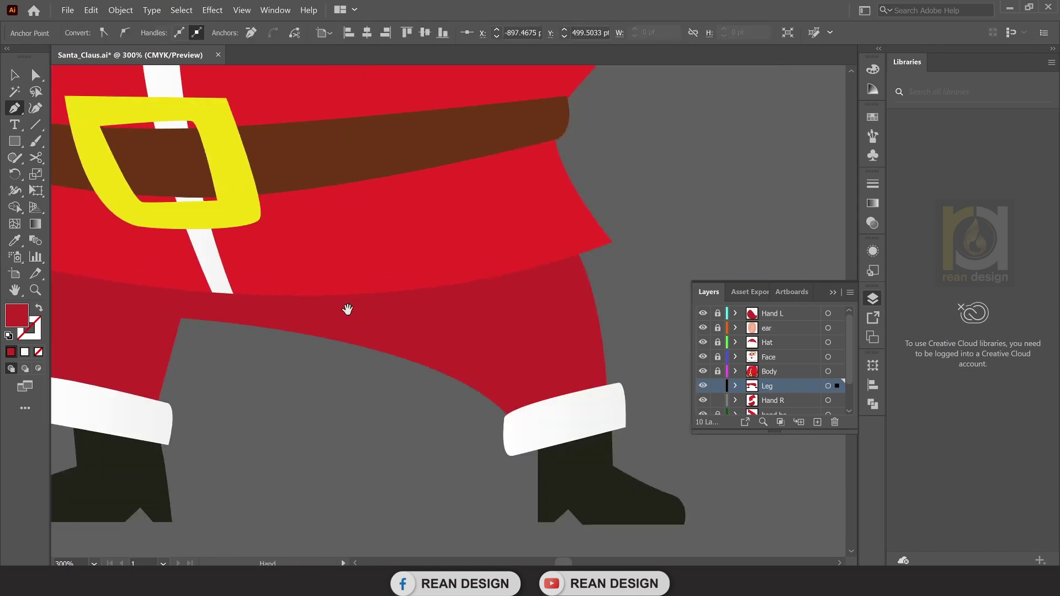
scroll(348, 307, "up", 2)
scroll(348, 308, "left", 3)
Curve the path across the top of the legs to the right hip and close it.
left_click(586, 273)
left_click_drag(580, 274, 726, 213)
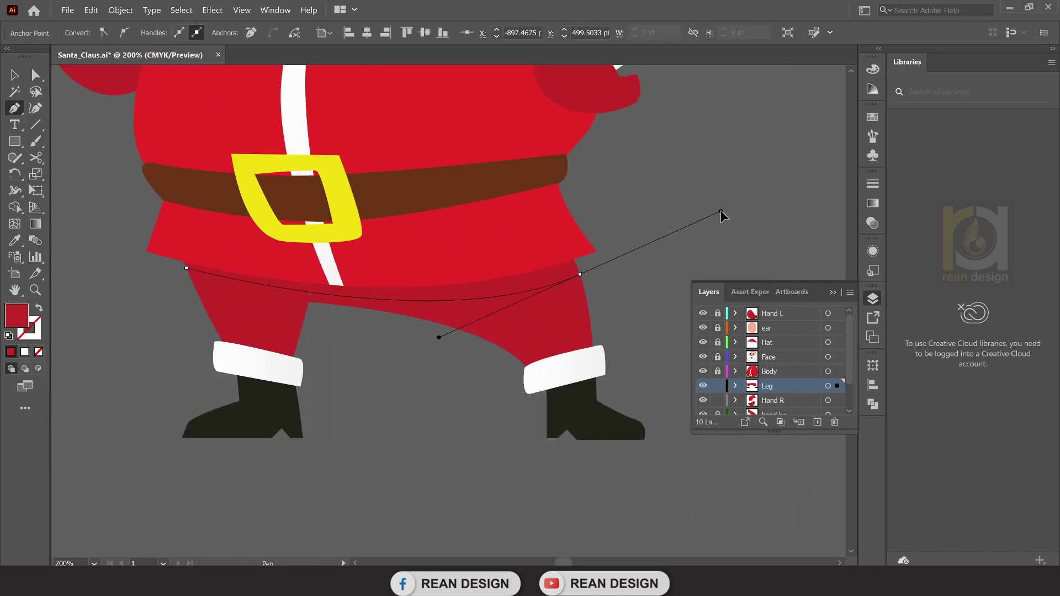
left_click(580, 275)
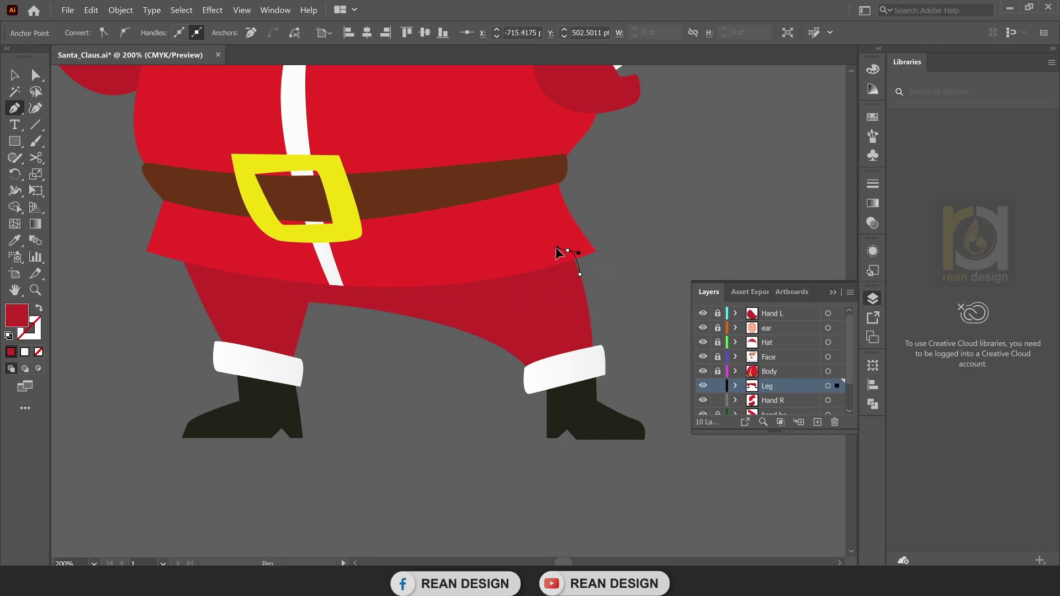
left_click(568, 249)
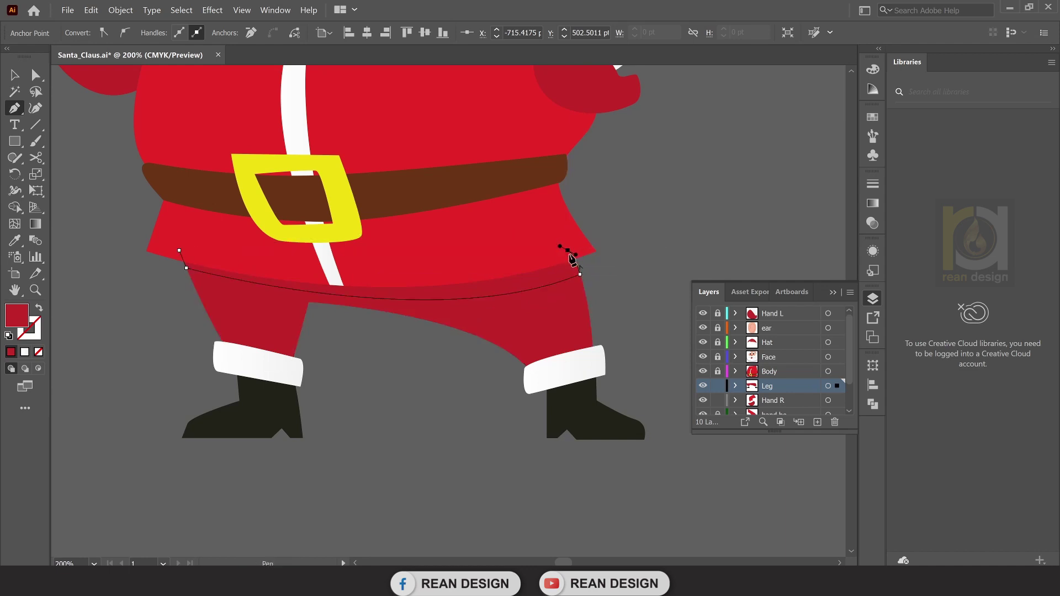
left_click(179, 250)
Fill the new shading shape with the grey sampled from the reference, then deselect it.
key("ctrl+minus")
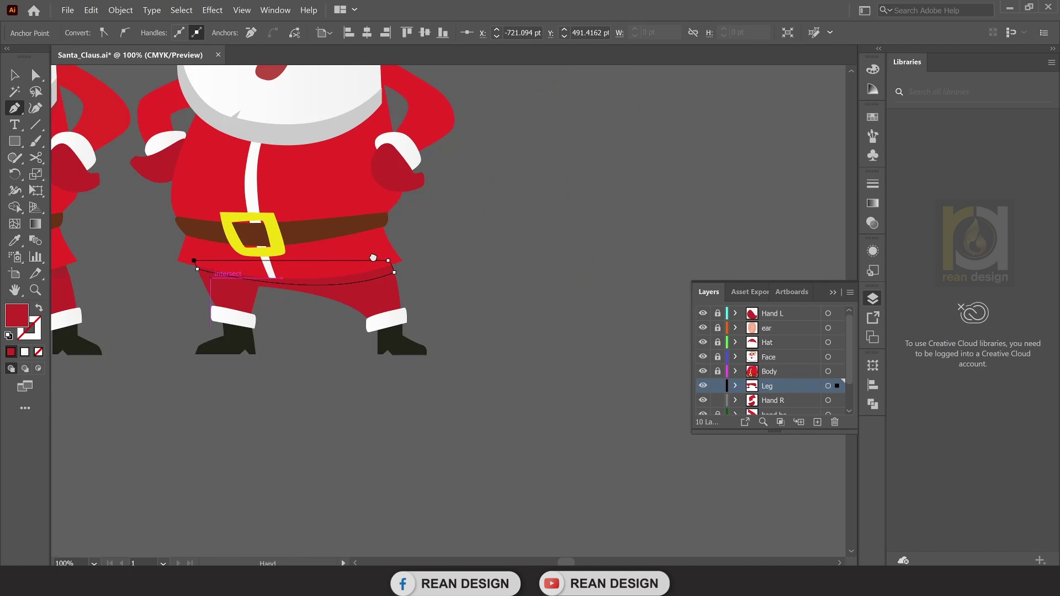
left_click_drag(209, 283, 374, 258)
key("i")
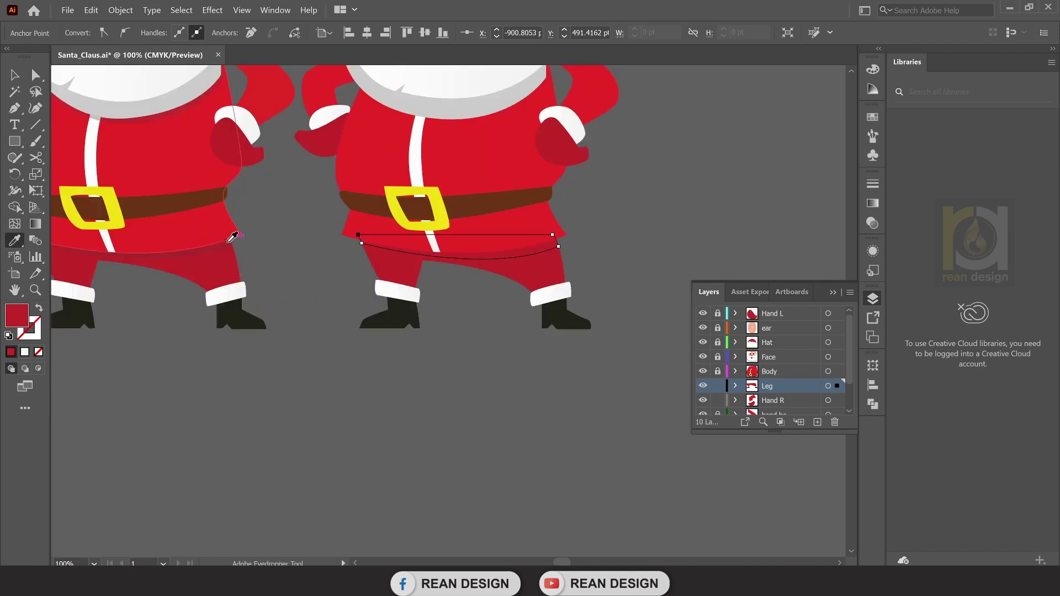
left_click(240, 241)
key("v")
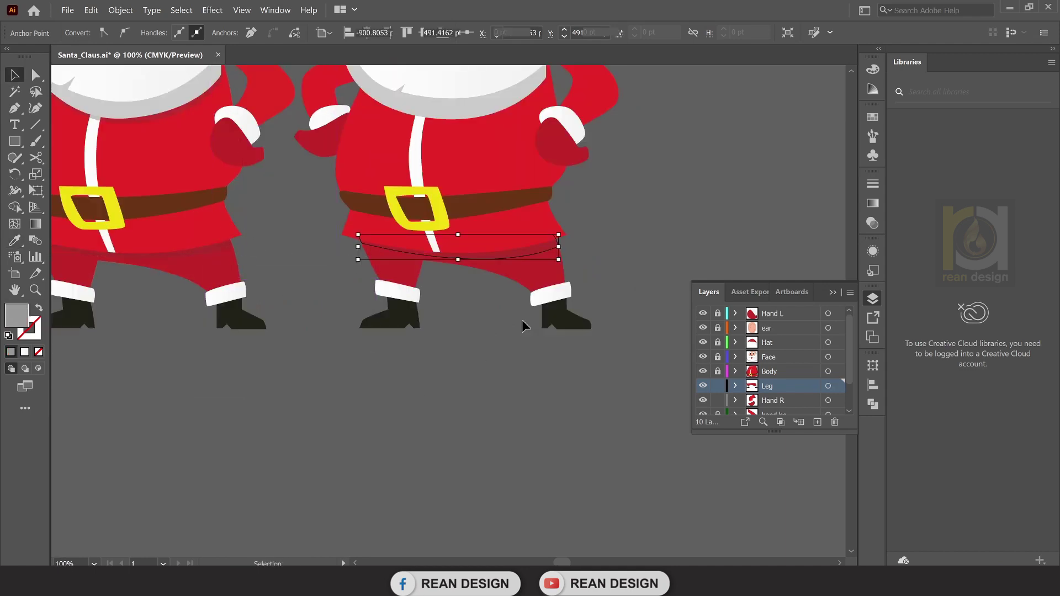
left_click(522, 320)
left_click(532, 250)
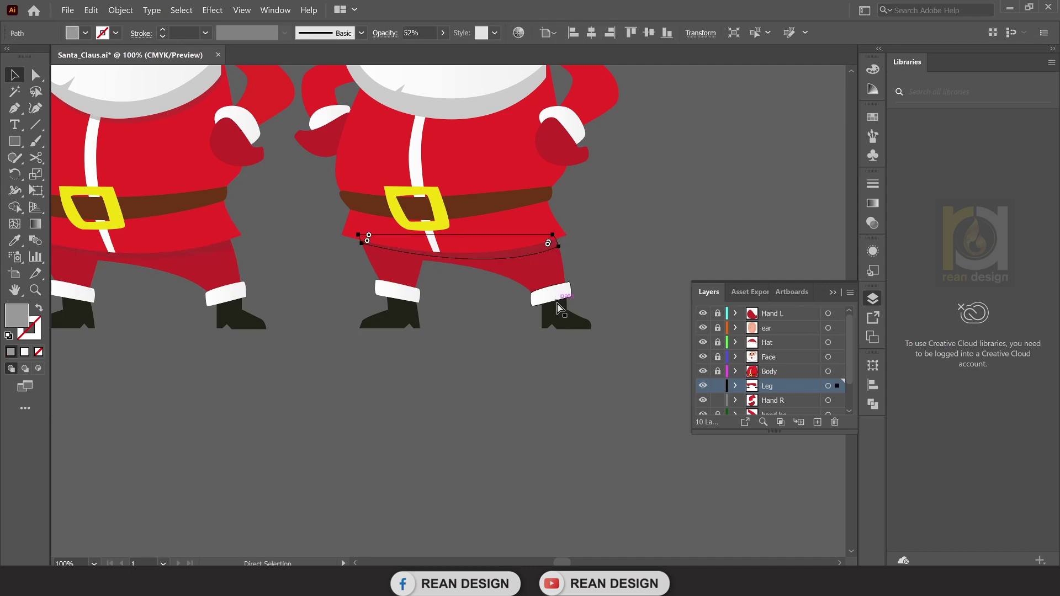
left_click(526, 355)
scroll(523, 353, "up", 1)
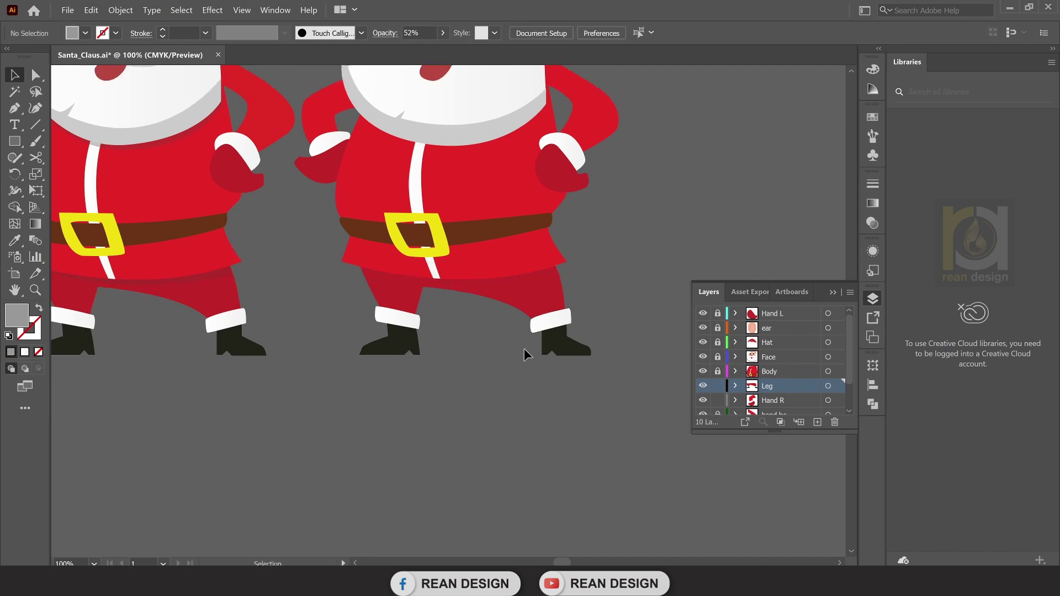
Unlock the Body, Face, Hat, ear and Hand L layers in the Layers panel.
scroll(539, 362, "down", 1)
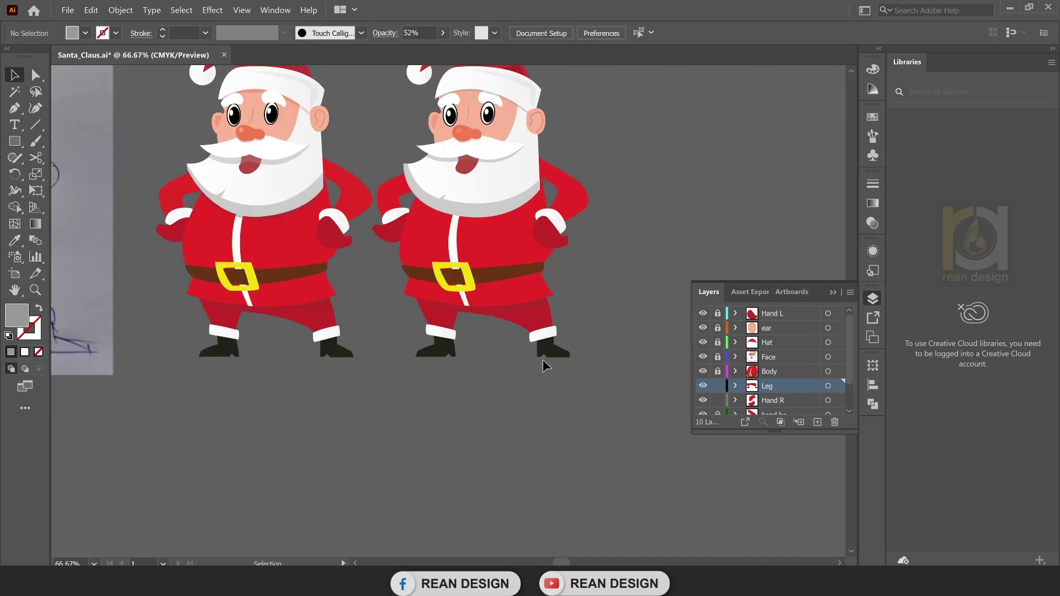
scroll(600, 276, "up", 3)
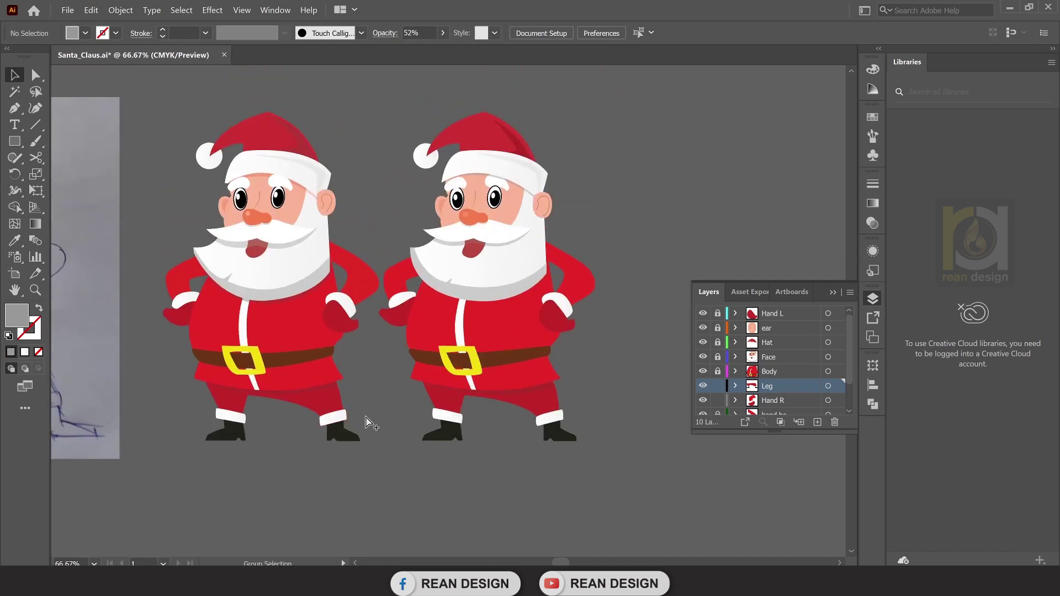
scroll(376, 419, "up", 1)
left_click_drag(375, 413, 359, 469)
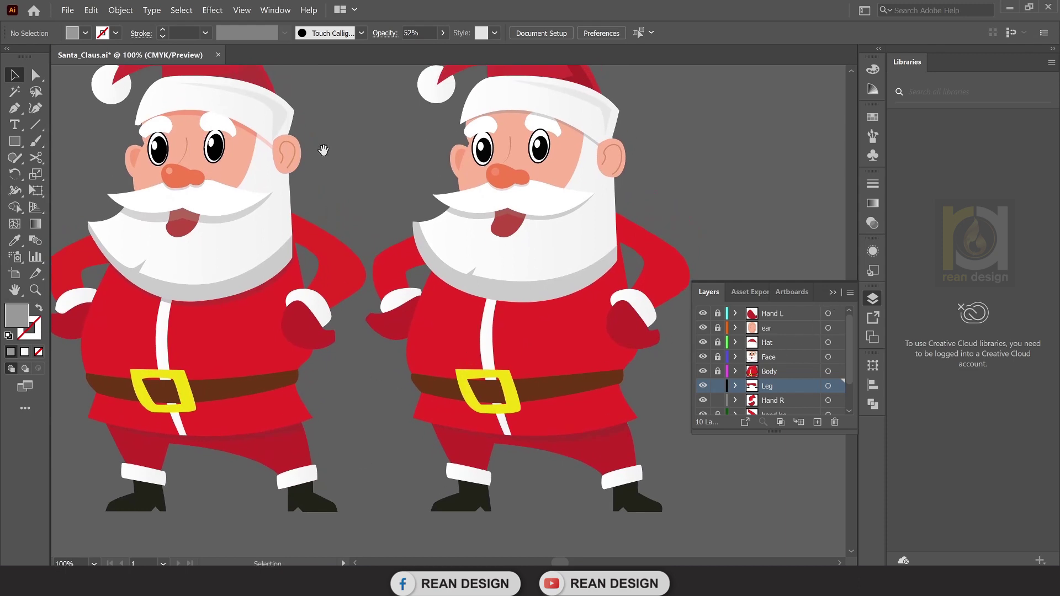
scroll(331, 158, "down", 1)
scroll(846, 387, "down", 1)
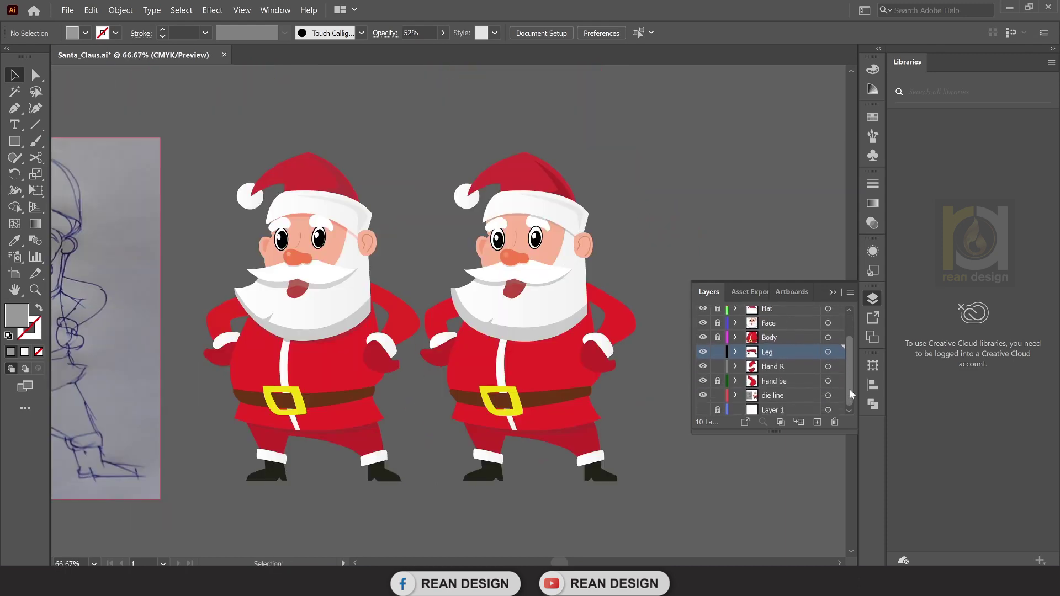
scroll(844, 366, "up", 1)
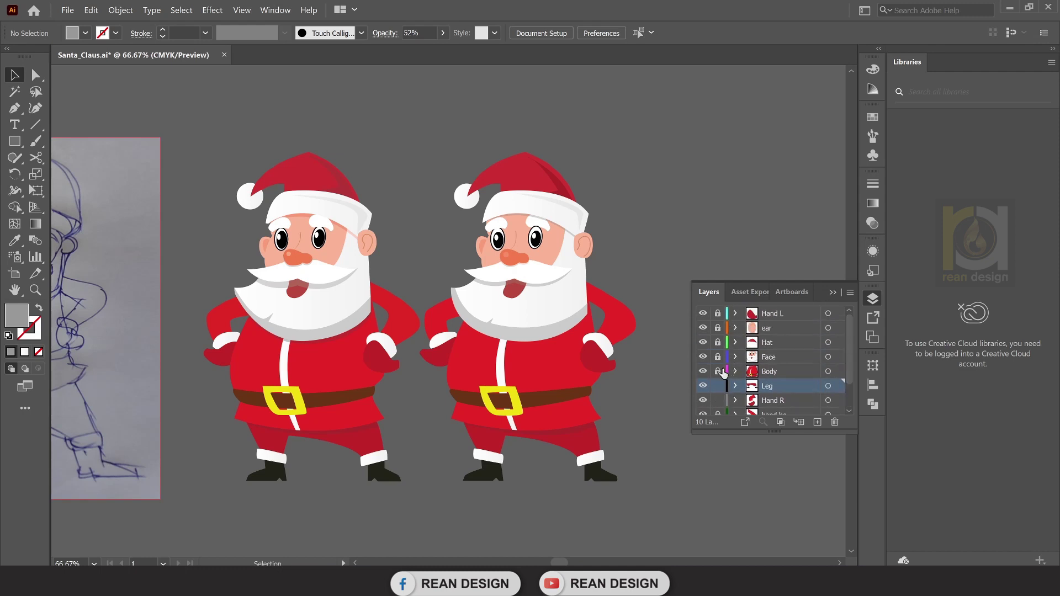
left_click_drag(717, 368, 718, 313)
scroll(778, 331, "down", 2)
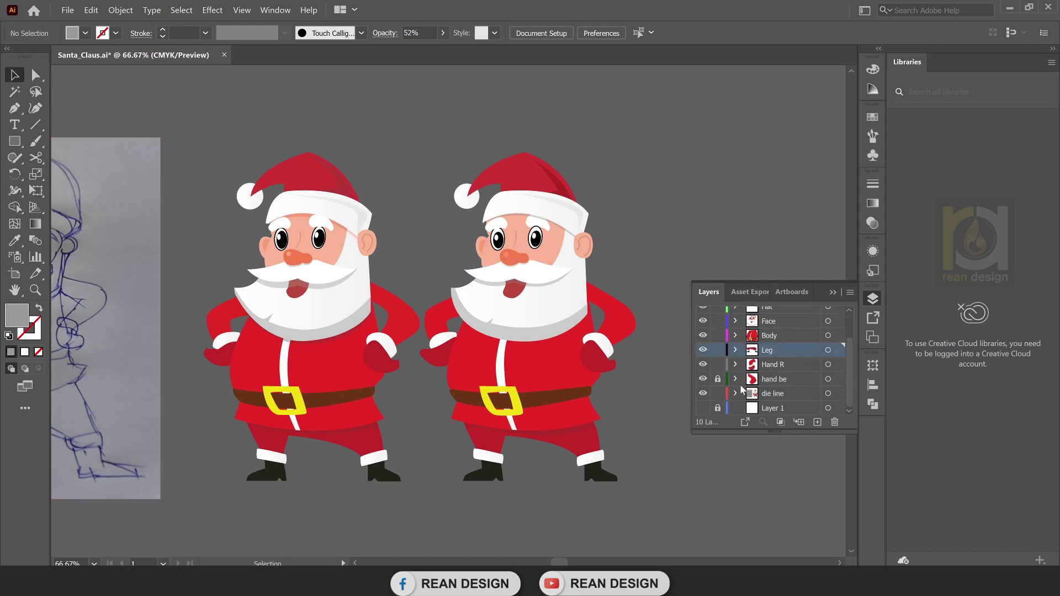
Select the whole right Santa, toggle die line visibility to compare, and check Hand R, hand be and Body layers.
left_click_drag(642, 147, 439, 511)
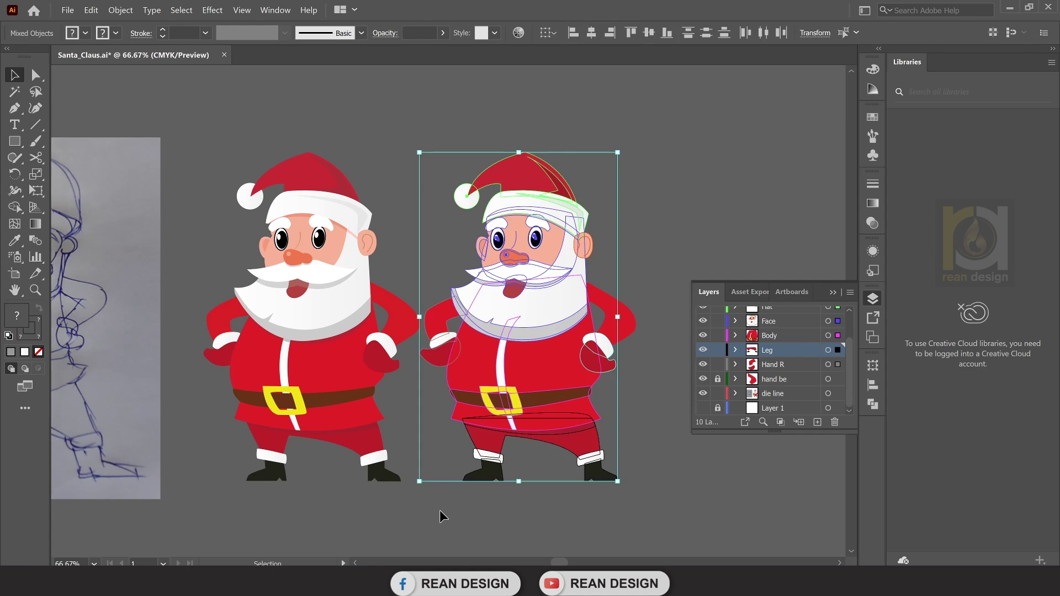
left_click(743, 478)
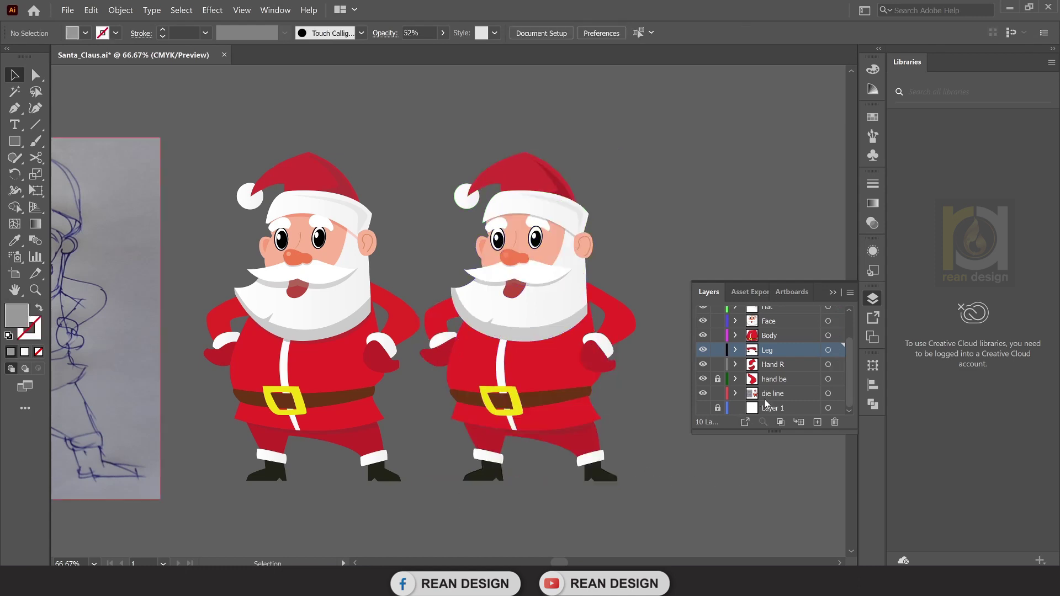
left_click(772, 394)
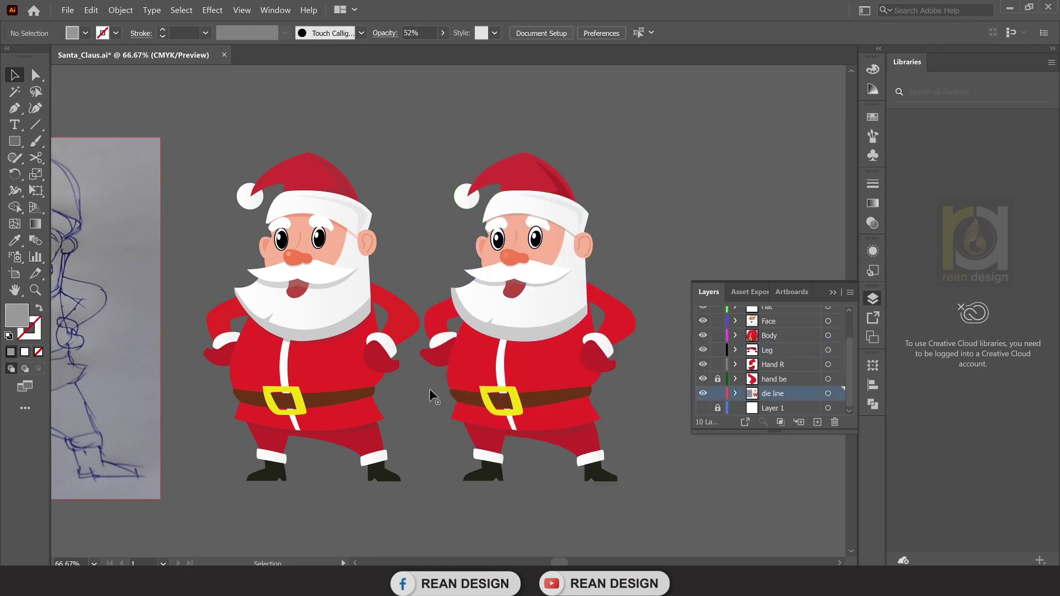
left_click(704, 394)
left_click(786, 367)
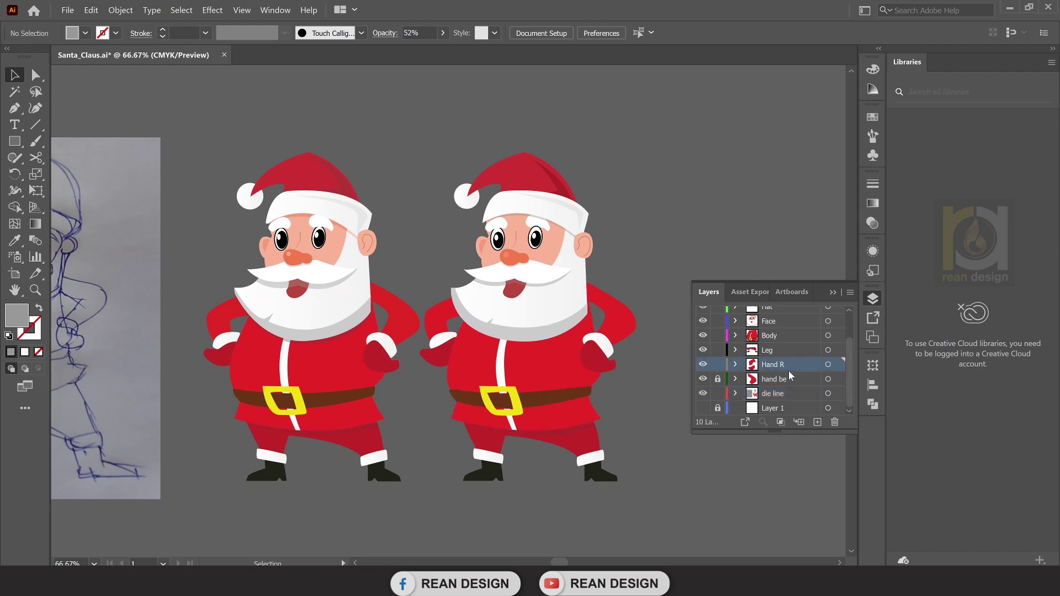
left_click(787, 381)
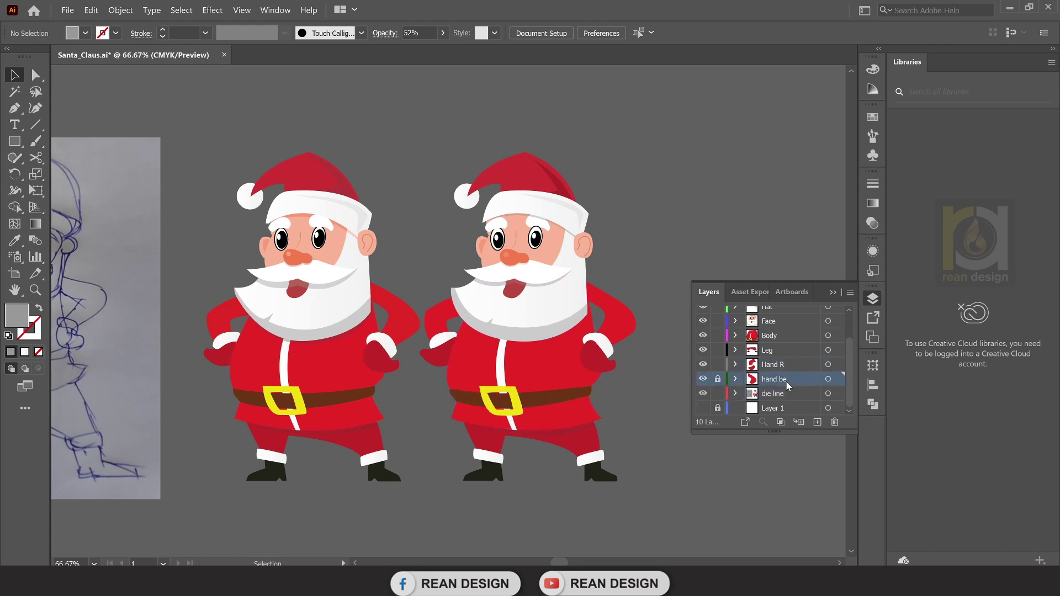
left_click(795, 335)
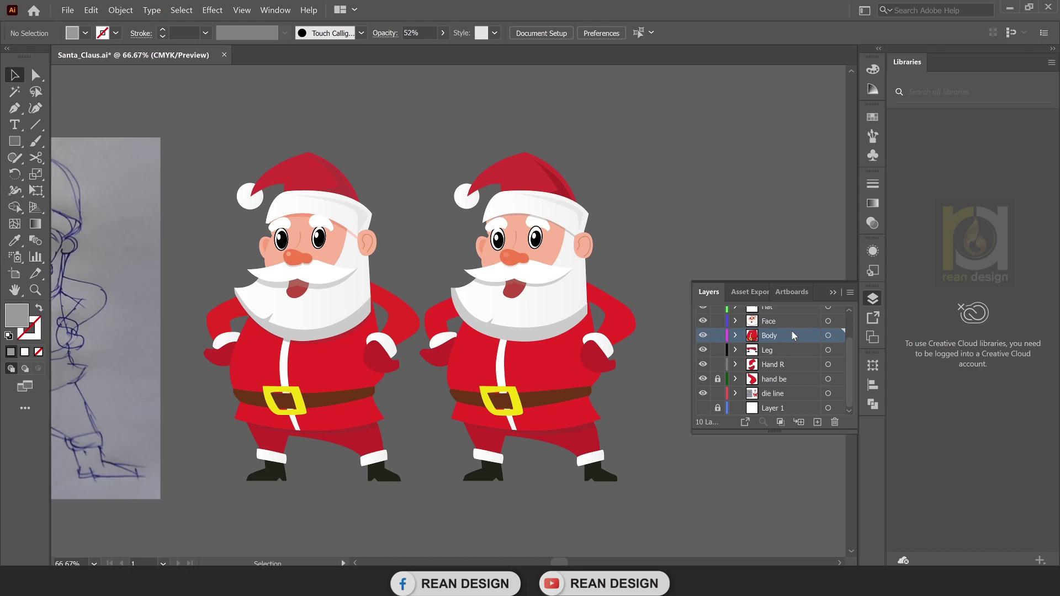
scroll(791, 330, "up", 2)
scroll(585, 338, "down", 1)
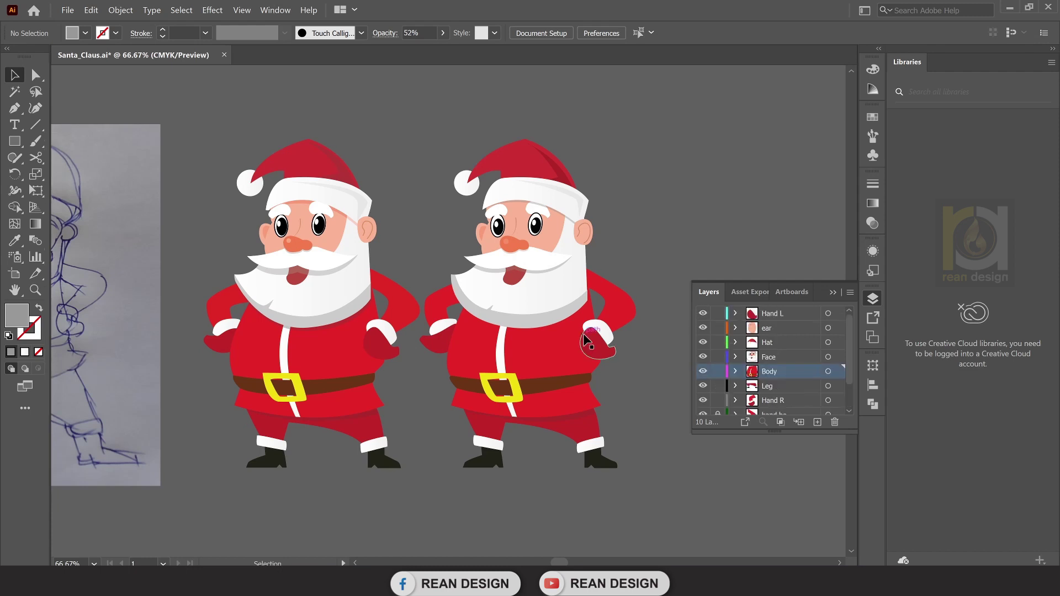